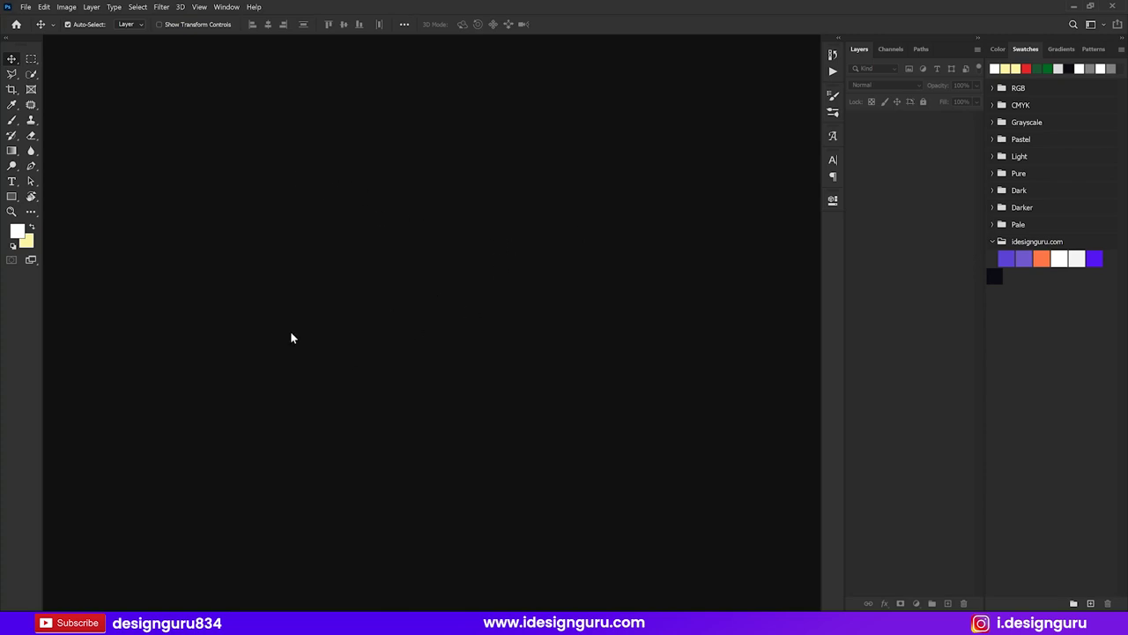
# Step: Switch to File Explorer and refresh the How i Make My Carousle design folder view twice
pyautogui.hotkey('alt', 'Tab')
pyautogui.rightClick(362, 257)
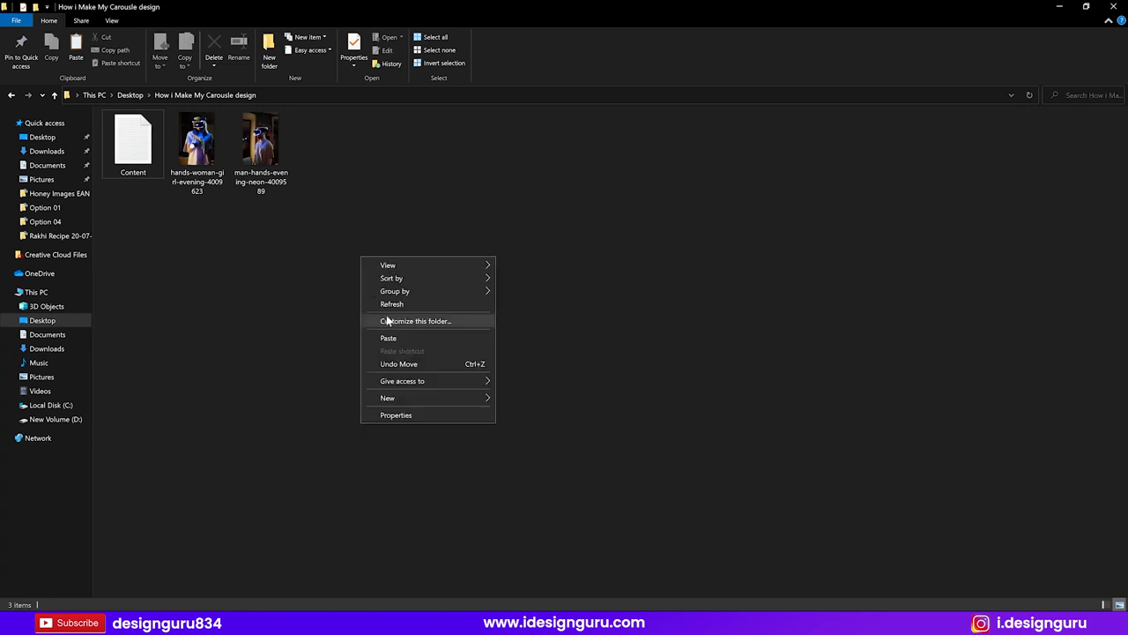
pyautogui.click(385, 304)
pyautogui.rightClick(460, 216)
pyautogui.click(482, 264)
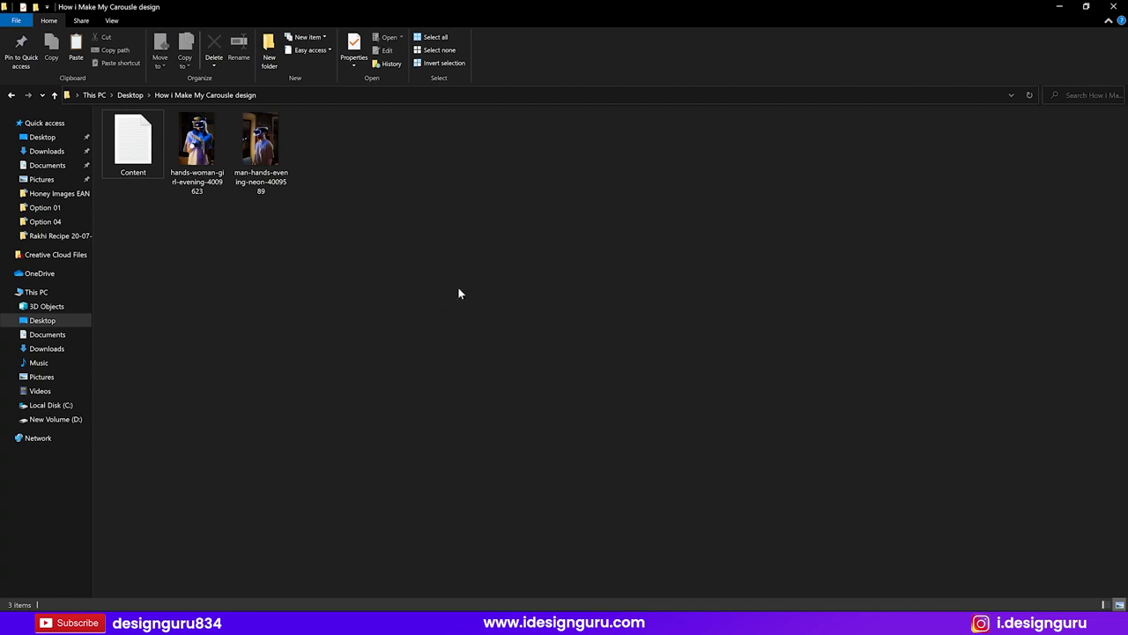
pyautogui.doubleClick(139, 145)
pyautogui.moveTo(535, 96)
pyautogui.mouseDown()
pyautogui.moveTo(608, 86)
pyautogui.moveTo(575, 56)
pyautogui.mouseUp()
pyautogui.moveTo(282, 76)
pyautogui.mouseDown()
pyautogui.moveTo(380, 234)
pyautogui.moveTo(283, 356)
pyautogui.moveTo(287, 77)
pyautogui.mouseUp()
pyautogui.press('Up')
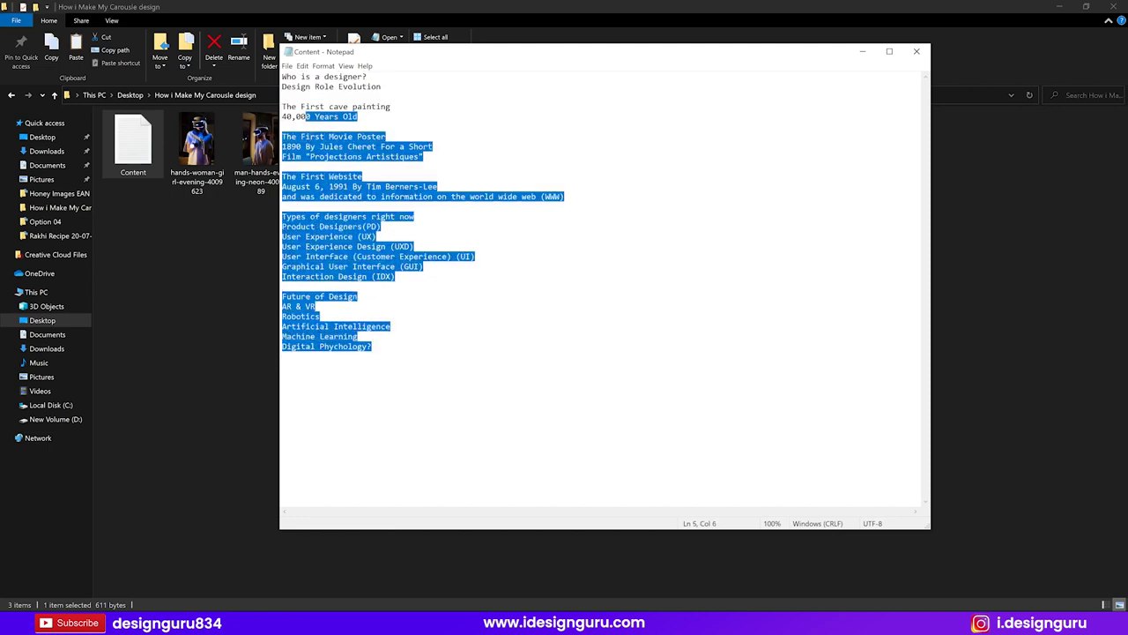
pyautogui.click(322, 116)
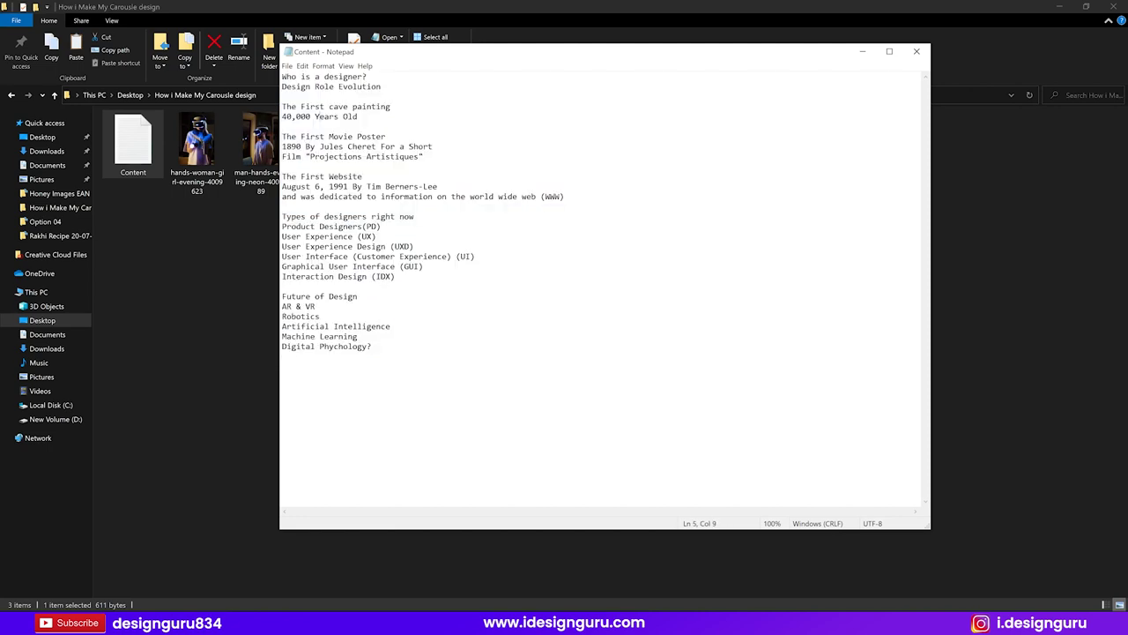
pyautogui.moveTo(282, 77); pyautogui.dragTo(392, 326)
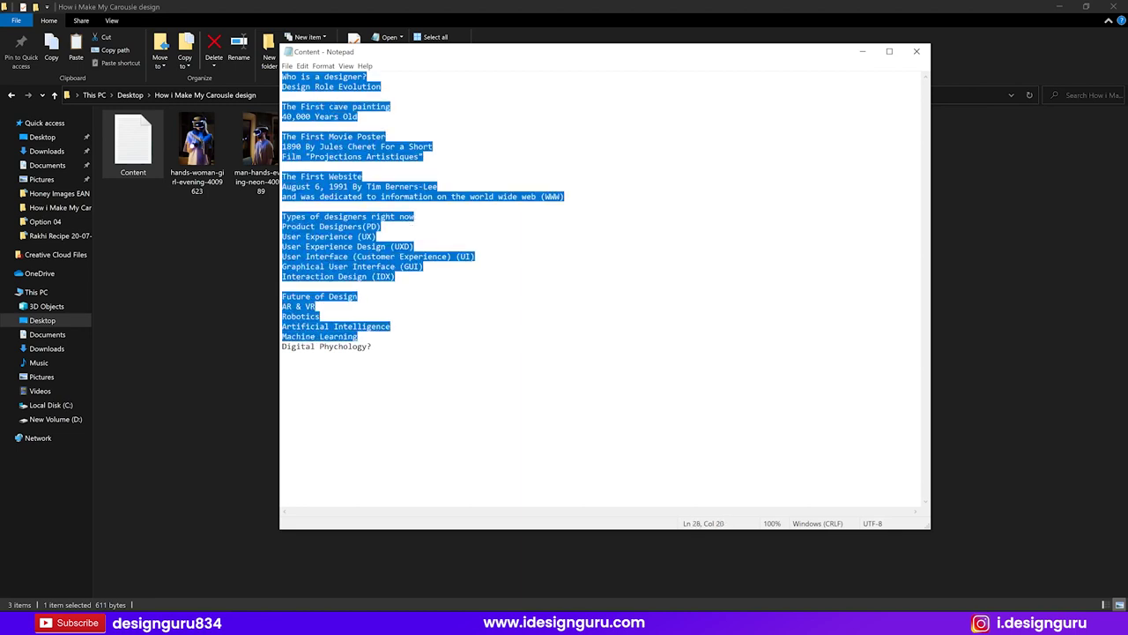
pyautogui.click(391, 326)
pyautogui.click(201, 154)
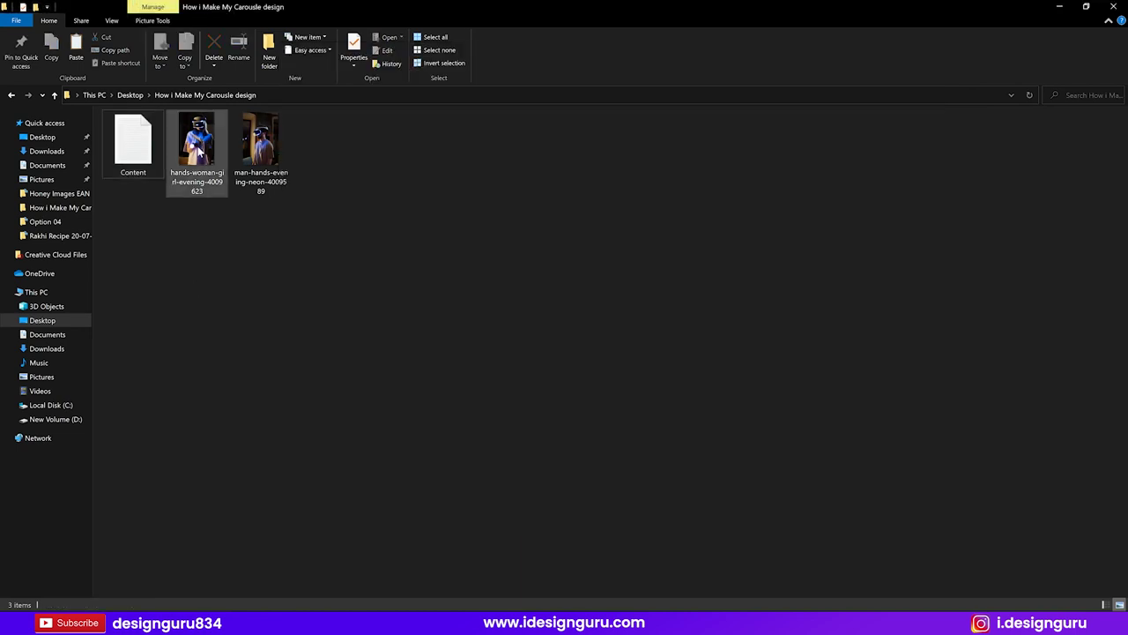
# Step: Select both VR photos in the carousel design folder, then deselect them
pyautogui.click(199, 151)
pyautogui.moveTo(300, 148); pyautogui.dragTo(255, 257)
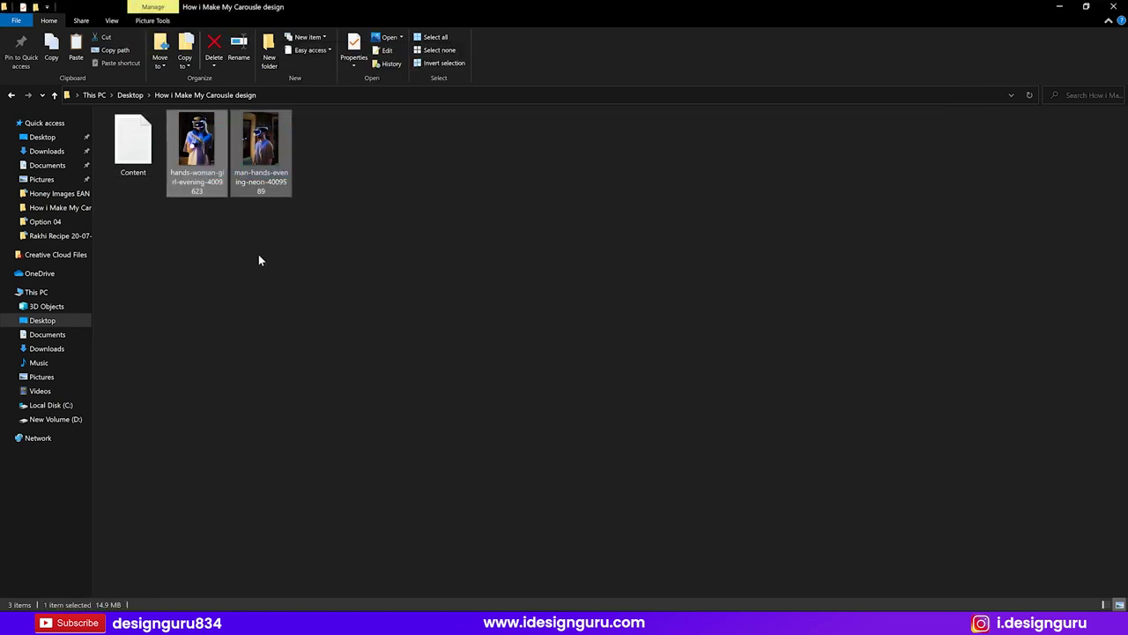
pyautogui.moveTo(326, 234); pyautogui.dragTo(162, 109)
pyautogui.moveTo(358, 236); pyautogui.dragTo(161, 109)
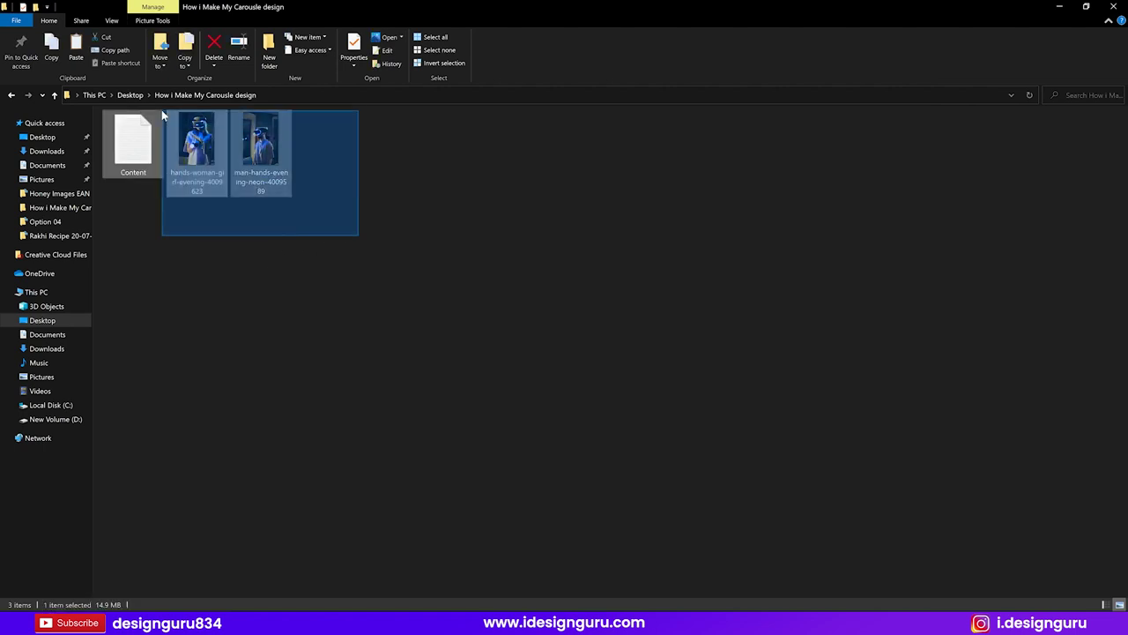
pyautogui.click(353, 238)
# Step: Refresh the carousel design folder view four times
pyautogui.rightClick(397, 214)
pyautogui.click(412, 269)
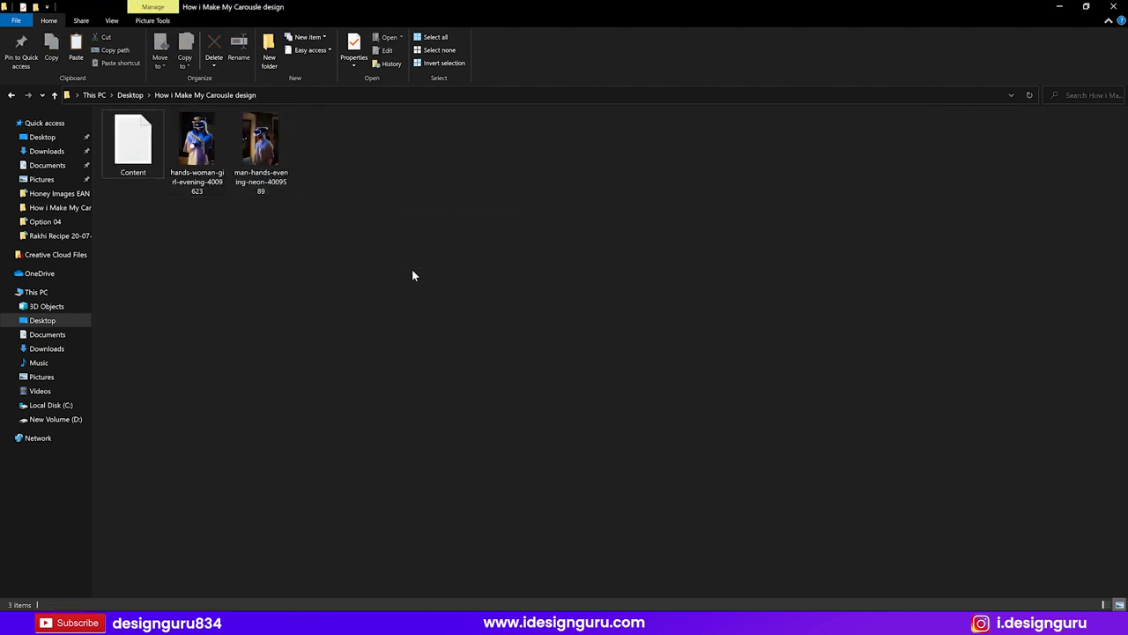
pyautogui.rightClick(405, 260)
pyautogui.click(436, 305)
pyautogui.rightClick(382, 267)
pyautogui.click(403, 313)
pyautogui.rightClick(368, 376)
pyautogui.click(390, 422)
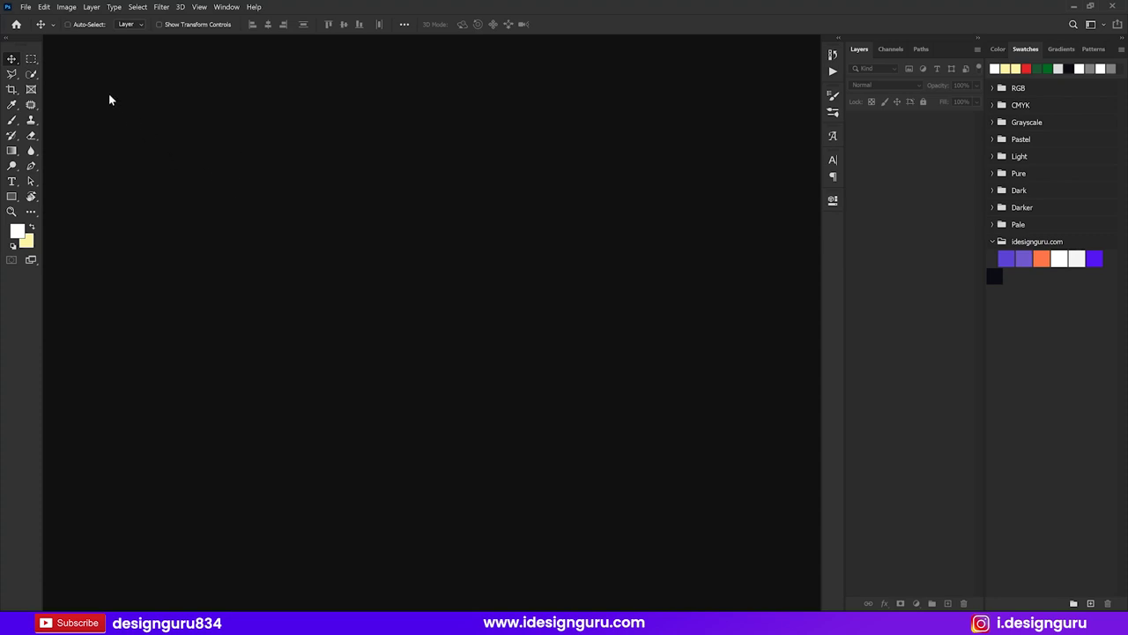
# Step: Start a new document sized 1080 × 1350 pixels
pyautogui.hotkey('ctrl', 'n')
pyautogui.moveTo(332, 63); pyautogui.dragTo(347, 83)
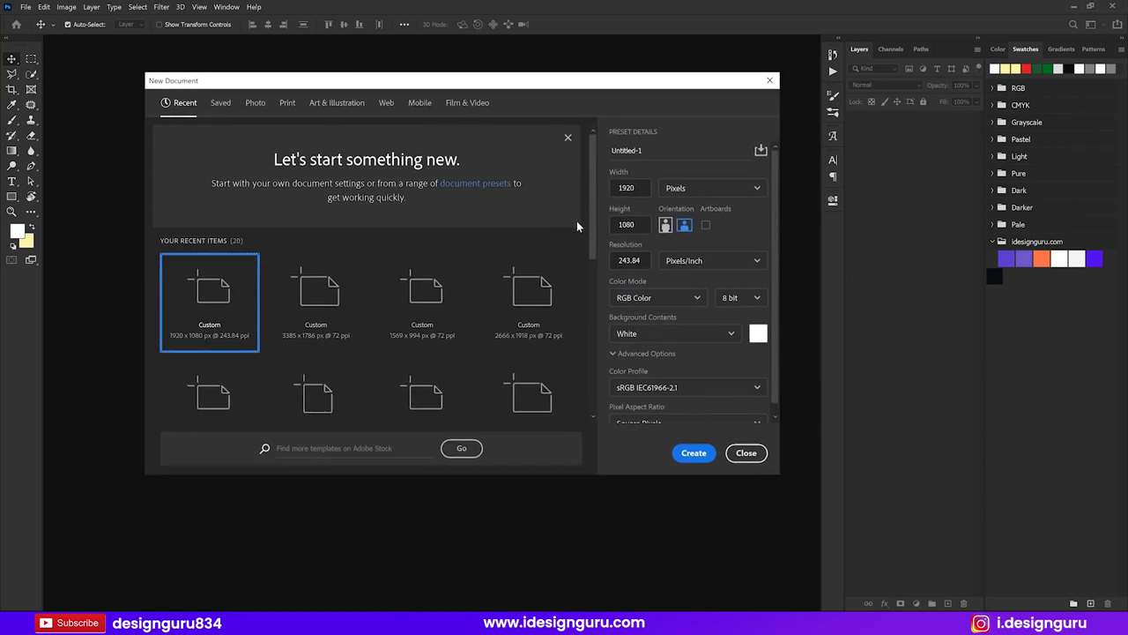
pyautogui.moveTo(446, 82); pyautogui.dragTo(457, 78)
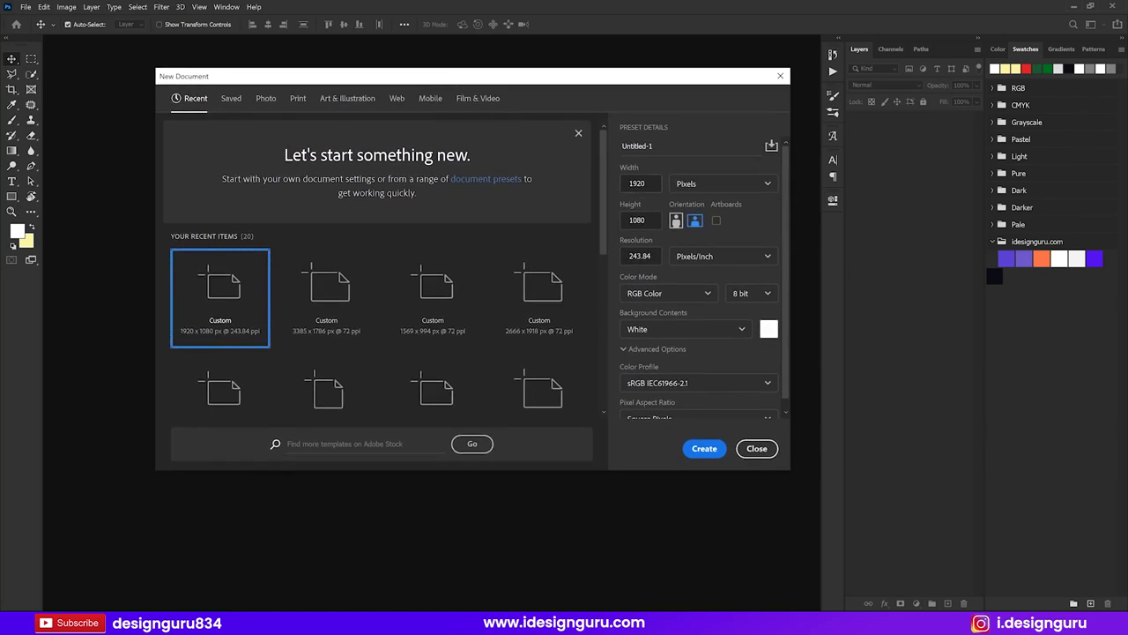
pyautogui.click(620, 184)
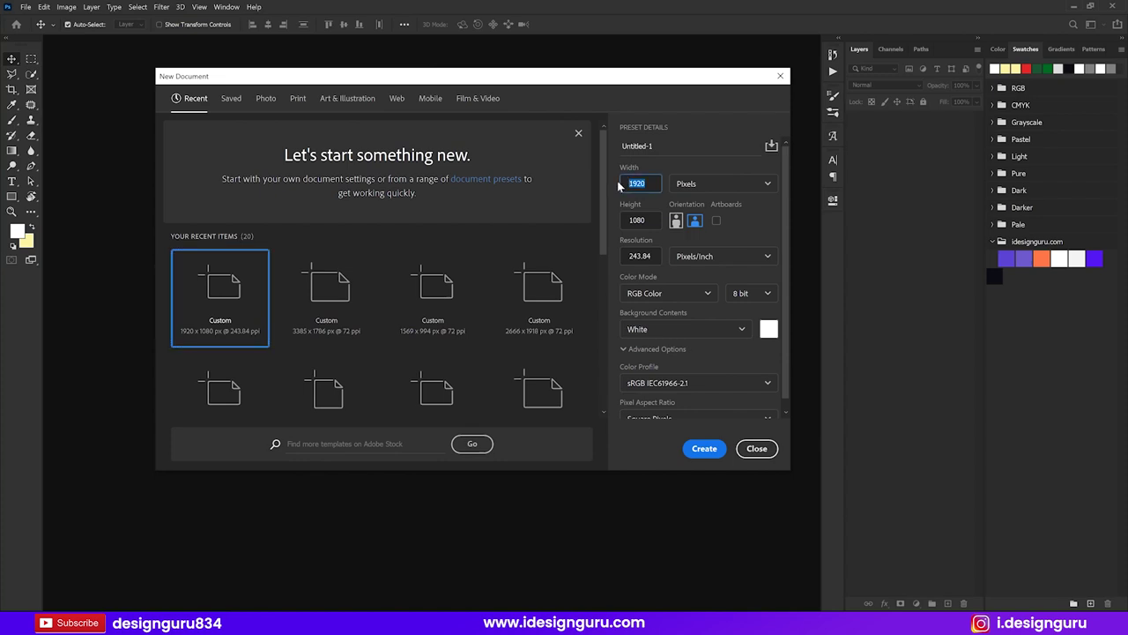
pyautogui.write('10')
pyautogui.press('Tab')
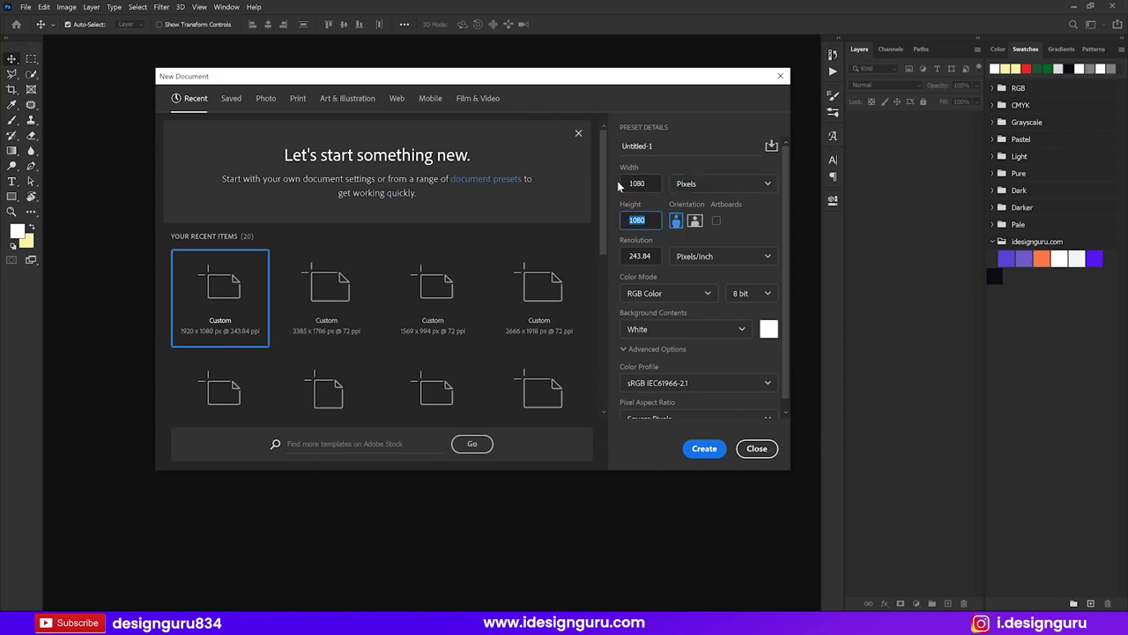
pyautogui.write('135')
# Step: Enable artboards, set resolution to 96 pixels per inch, and create the document
pyautogui.click(716, 220)
pyautogui.click(719, 256)
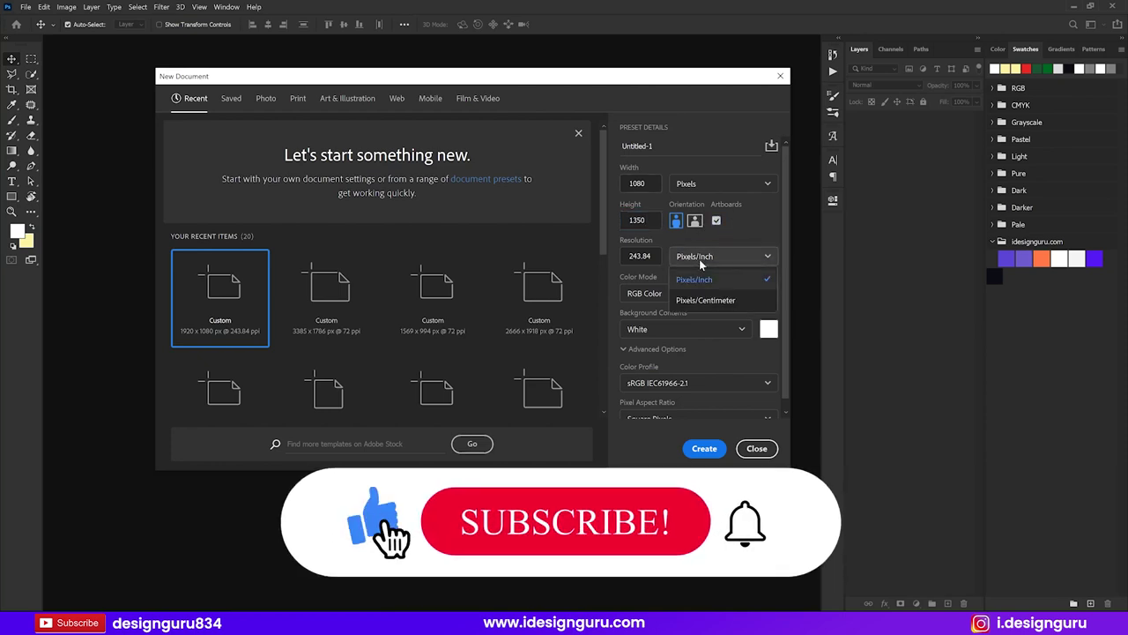
pyautogui.click(703, 280)
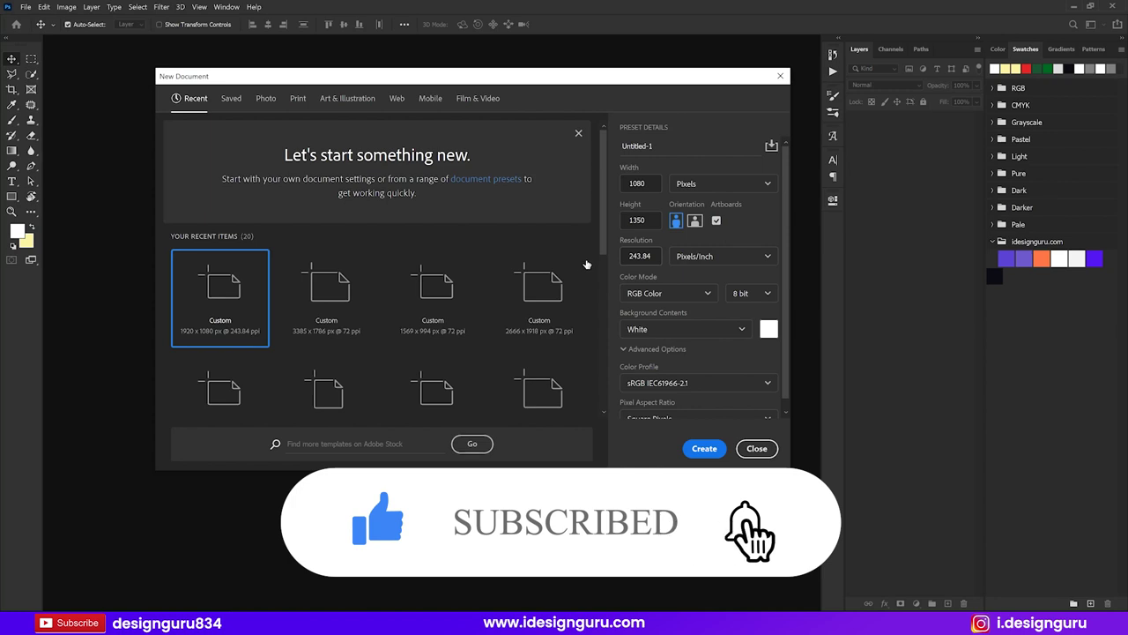
pyautogui.hotkey('shift', 'Tab')
pyautogui.write('96')
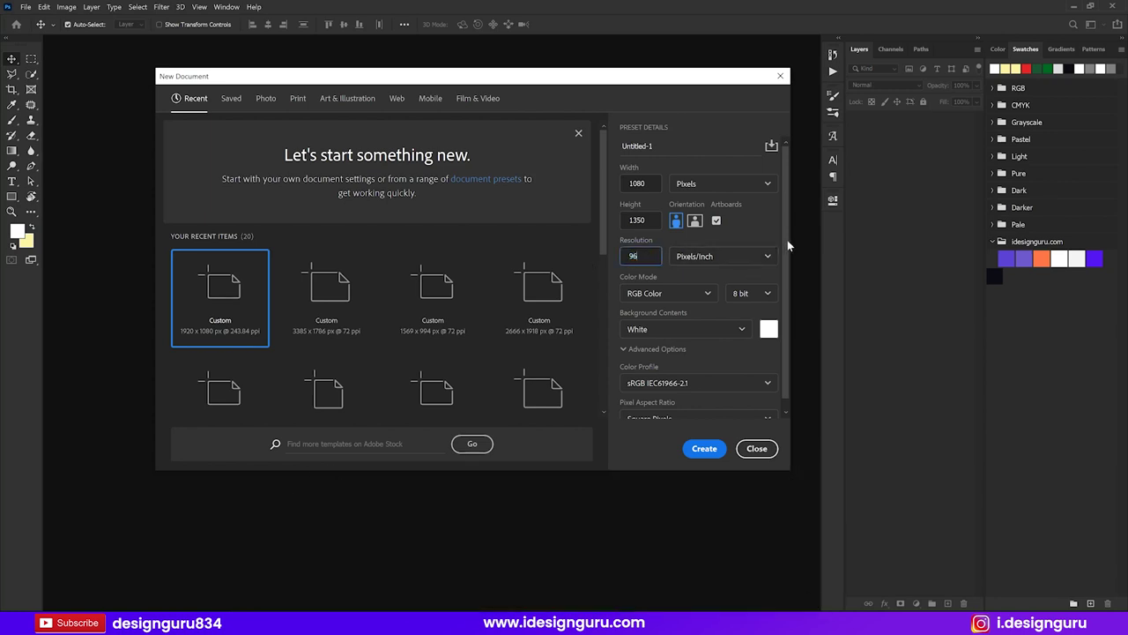
pyautogui.scroll(-1, 787, 246)
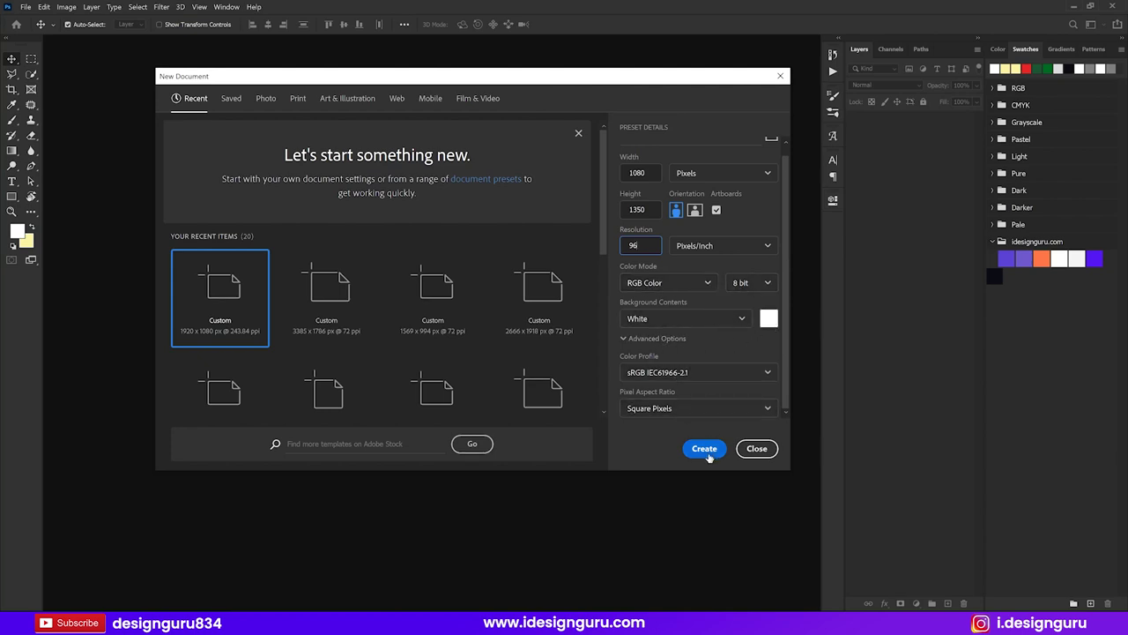
pyautogui.click(701, 448)
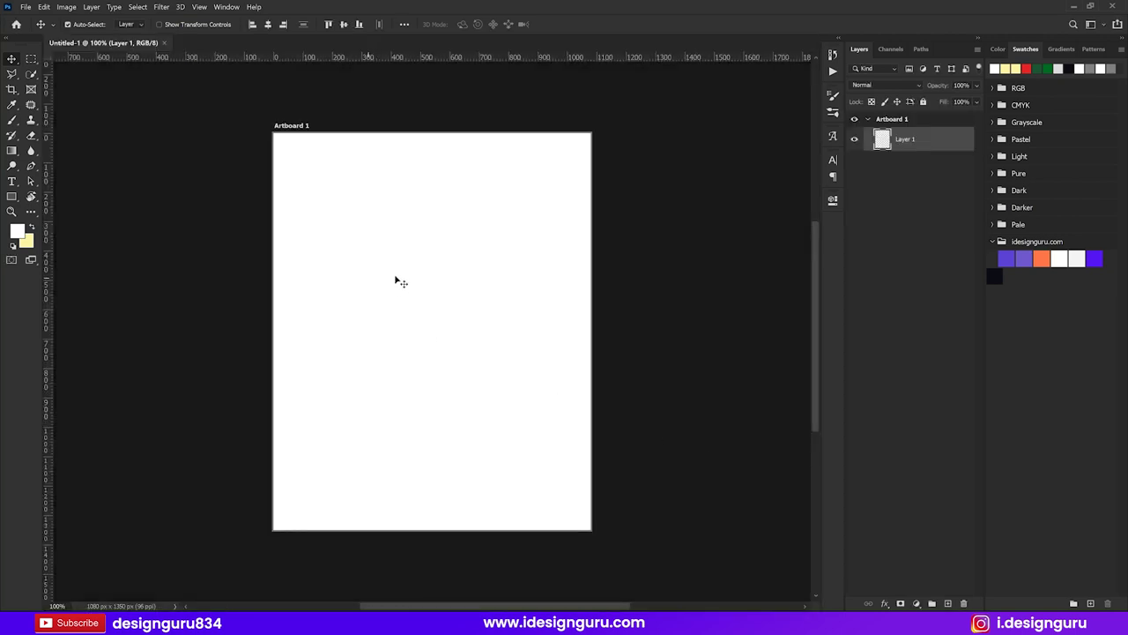
# Step: Show rulers and reorder the idesignguru.com swatch group with the black swatch first
pyautogui.hotkey('ctrl', 'r')
pyautogui.moveTo(453, 260); pyautogui.dragTo(452, 246)
pyautogui.moveTo(299, 214); pyautogui.dragTo(312, 211)
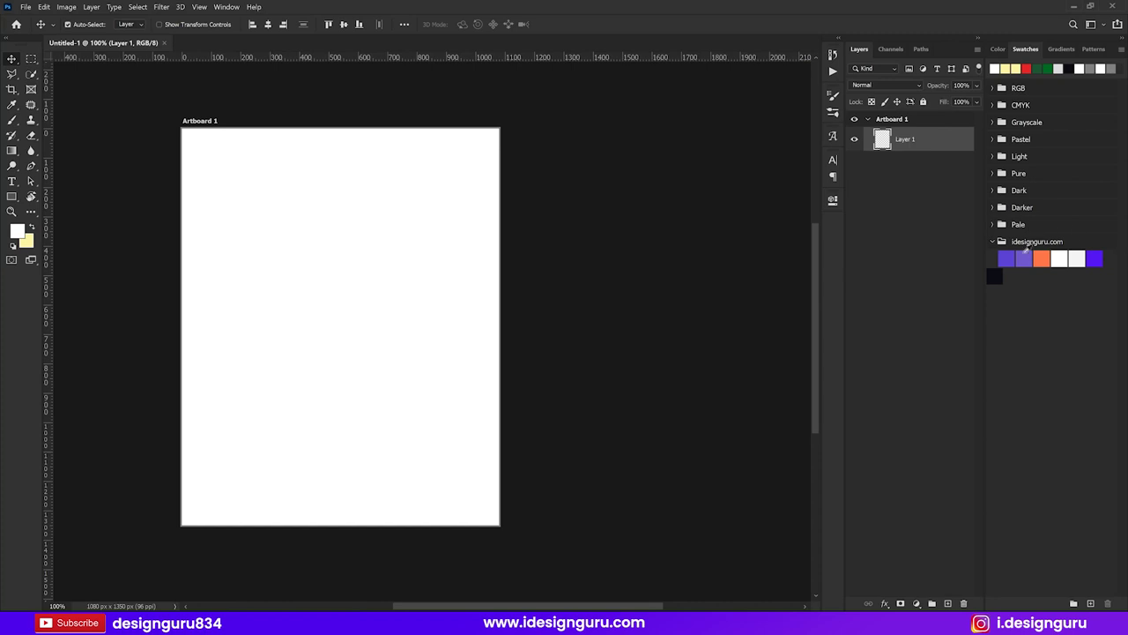
pyautogui.click(992, 241)
pyautogui.click(1027, 244)
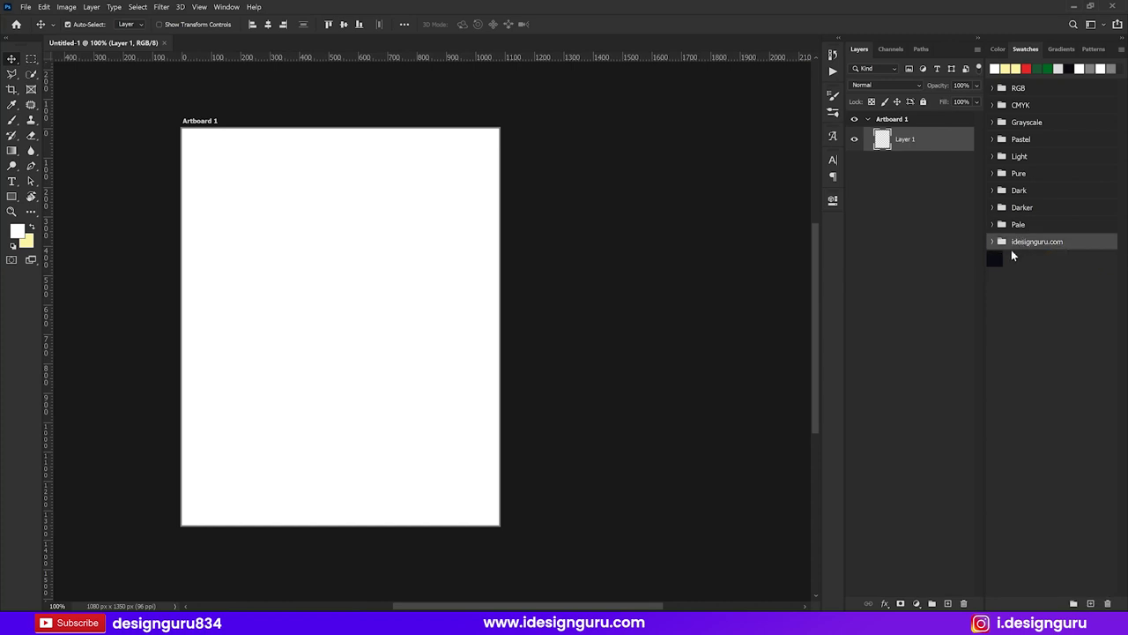
pyautogui.moveTo(999, 260); pyautogui.dragTo(1002, 249)
pyautogui.click(993, 242)
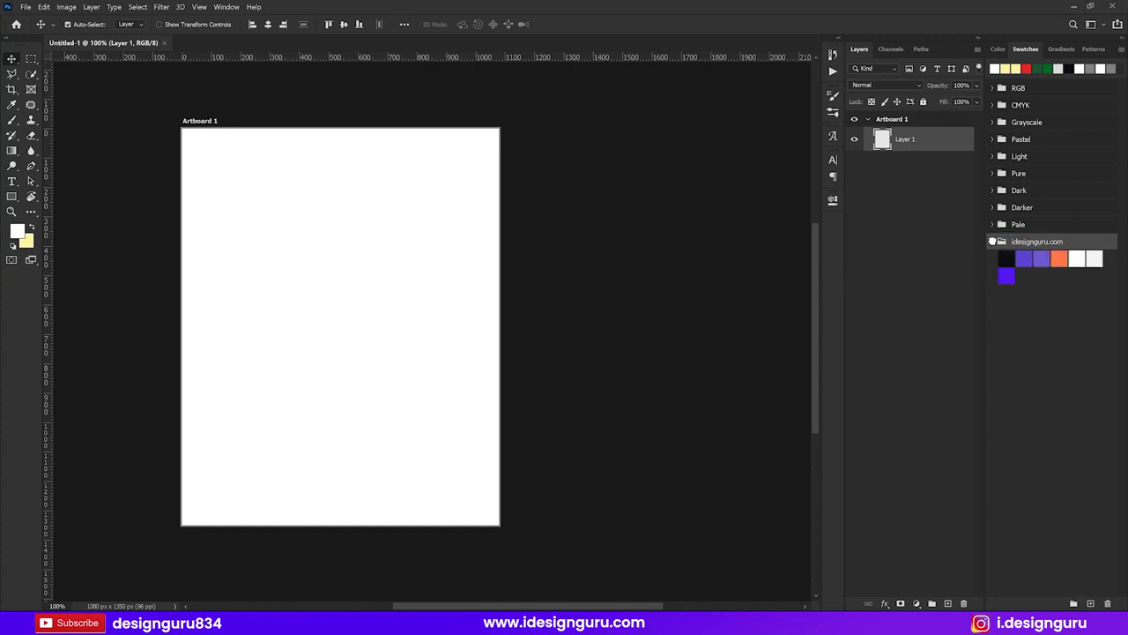
pyautogui.click(1028, 291)
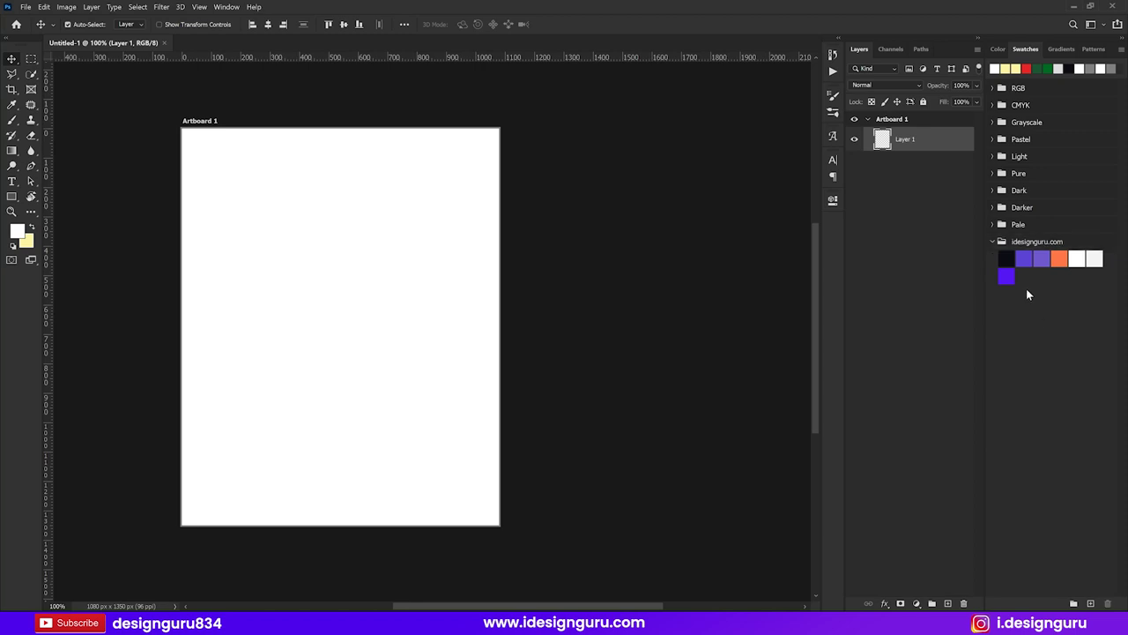
pyautogui.click(993, 241)
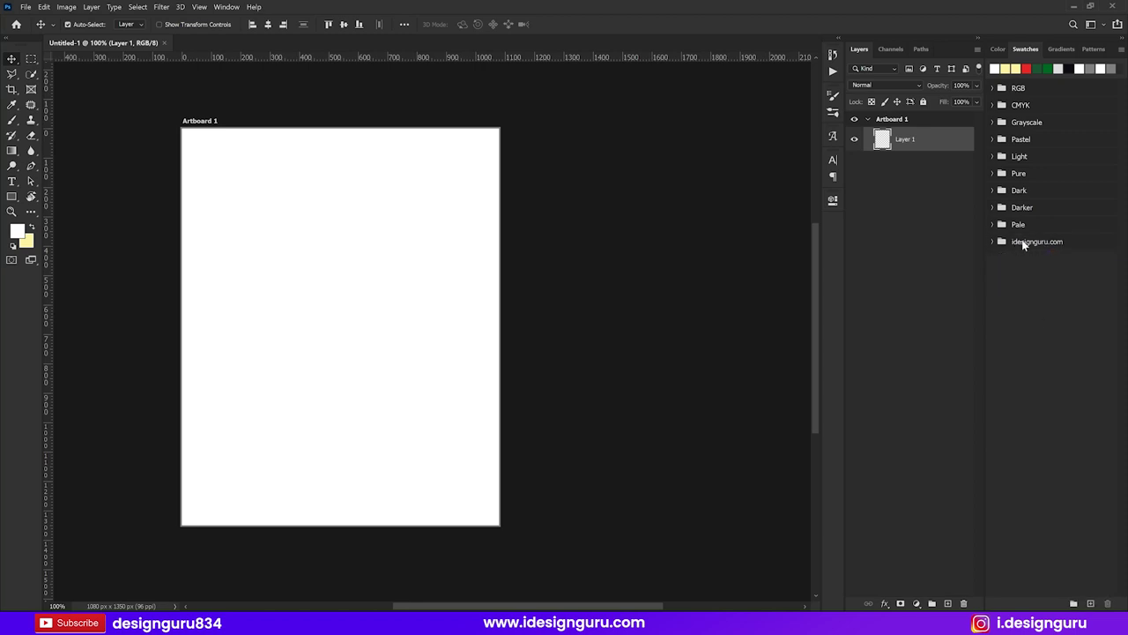
pyautogui.click(1021, 241)
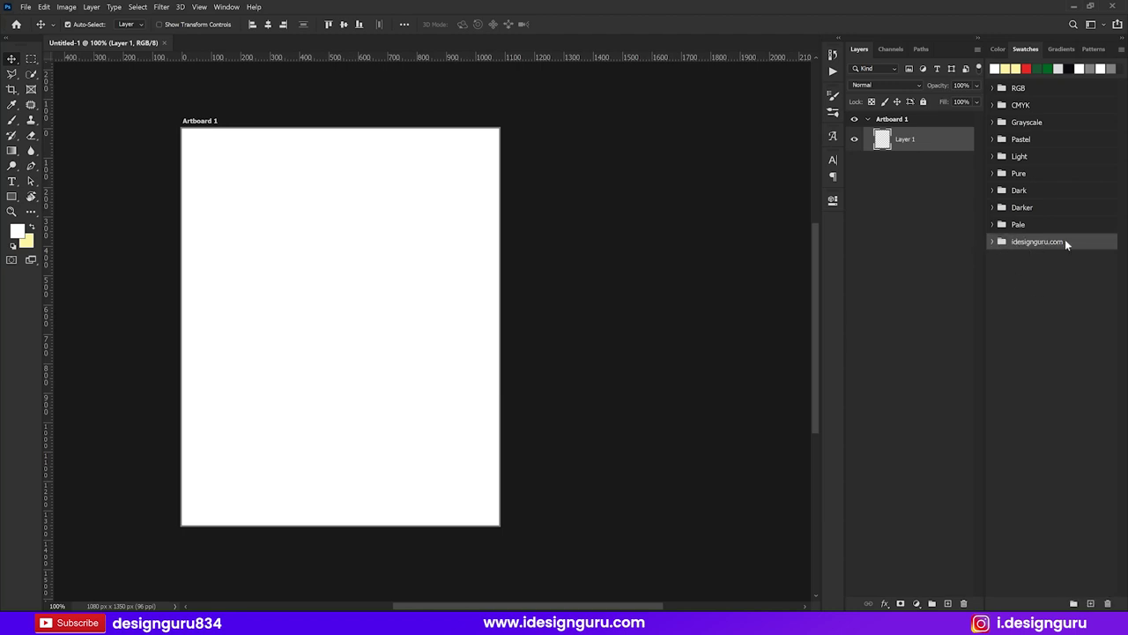
pyautogui.click(992, 241)
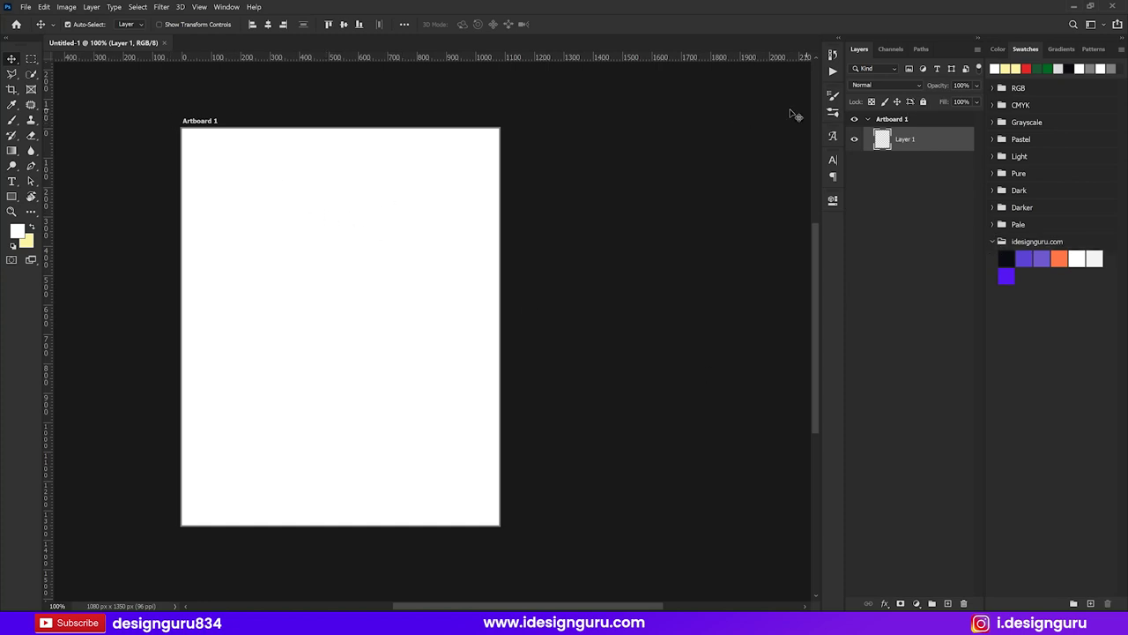
# Step: Rename Artboard 1 to 01 and check it at fit-to-screen and actual-size zoom
pyautogui.doubleClick(891, 118)
pyautogui.write('01')
pyautogui.press('Return')
pyautogui.moveTo(172, 126)
pyautogui.mouseDown()
pyautogui.moveTo(219, 184)
pyautogui.moveTo(262, 194)
pyautogui.mouseUp()
pyautogui.press('z')
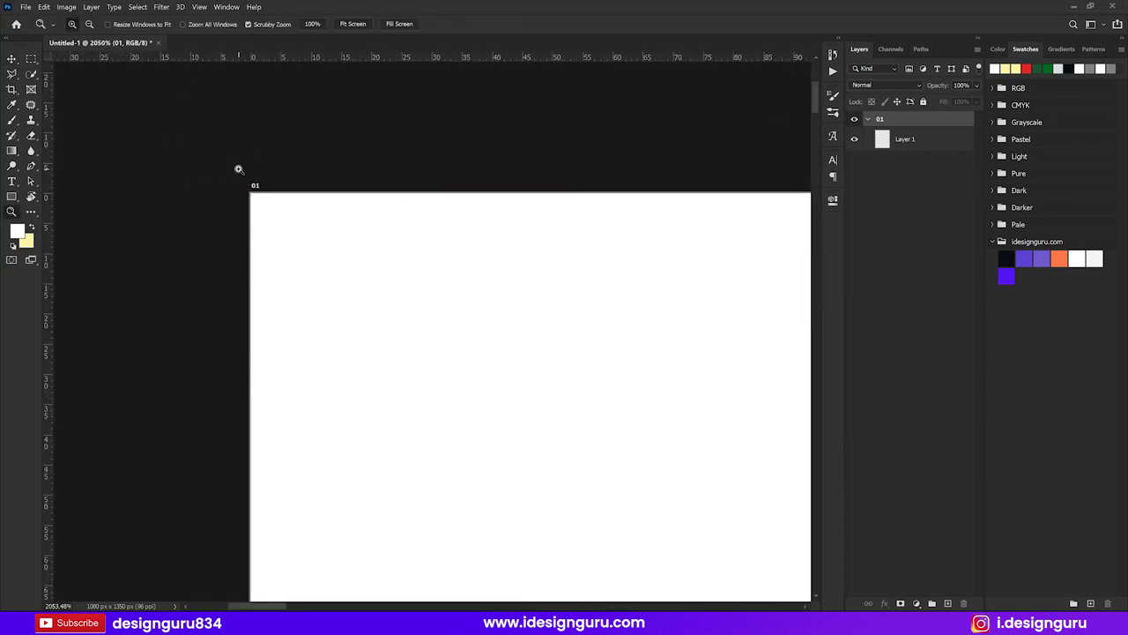
pyautogui.hotkey('ctrl', '0')
pyautogui.hotkey('ctrl', '1')
pyautogui.press('v')
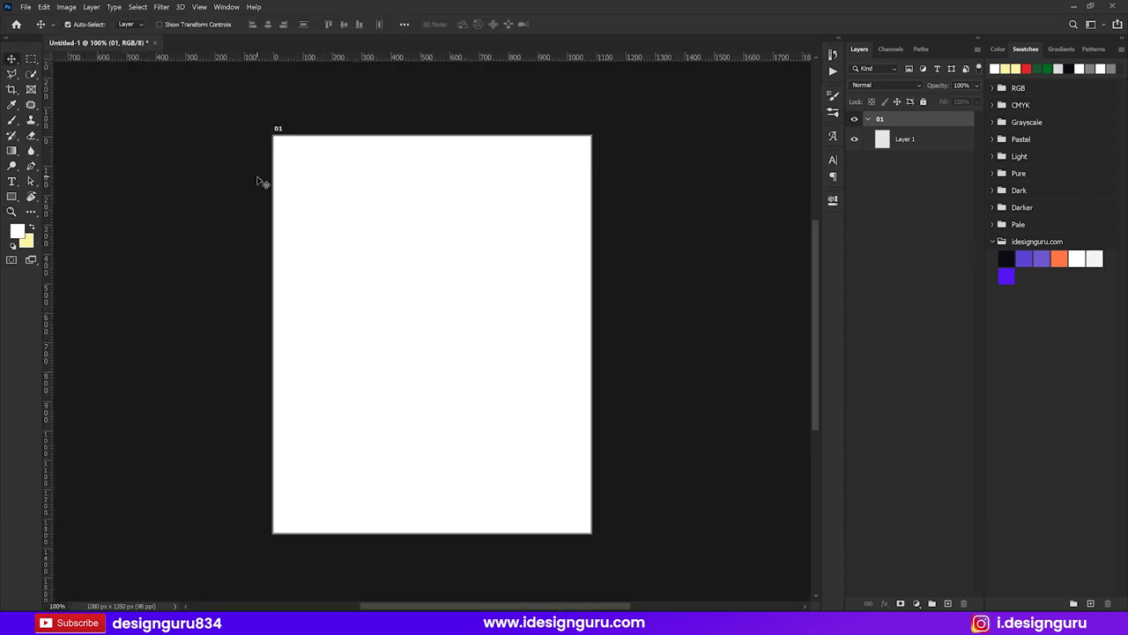
pyautogui.moveTo(280, 214)
pyautogui.mouseDown()
pyautogui.moveTo(223, 206)
pyautogui.moveTo(236, 206)
pyautogui.mouseUp()
pyautogui.click(529, 232)
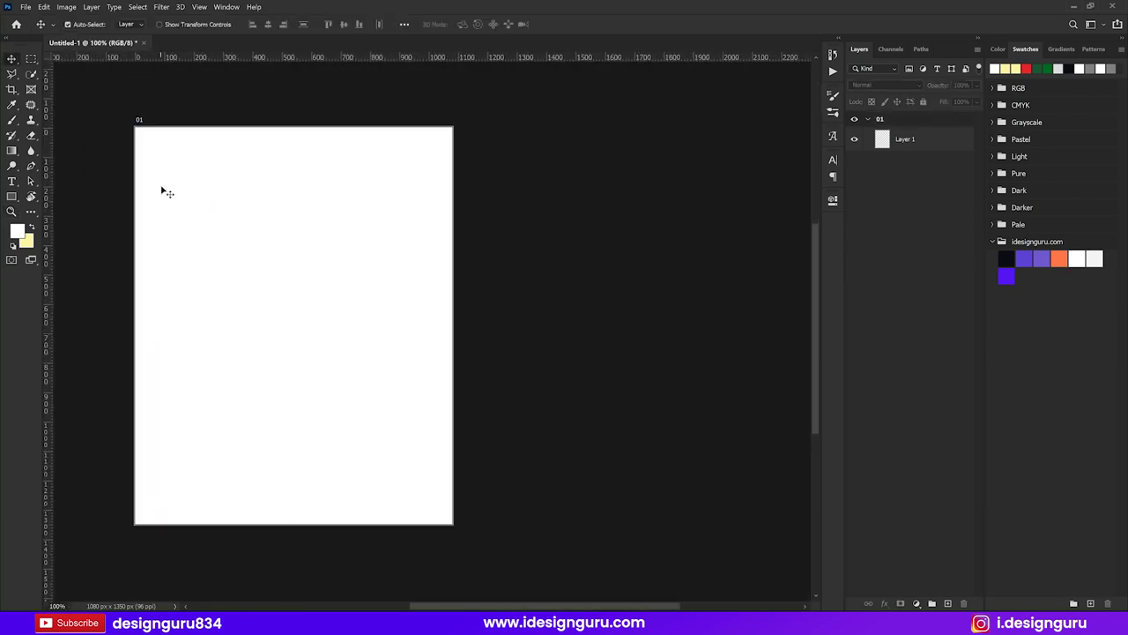
# Step: Add a Solid Color fill layer of near-black navy #0b0d14 above Layer 1 in artboard 01
pyautogui.click(1003, 261)
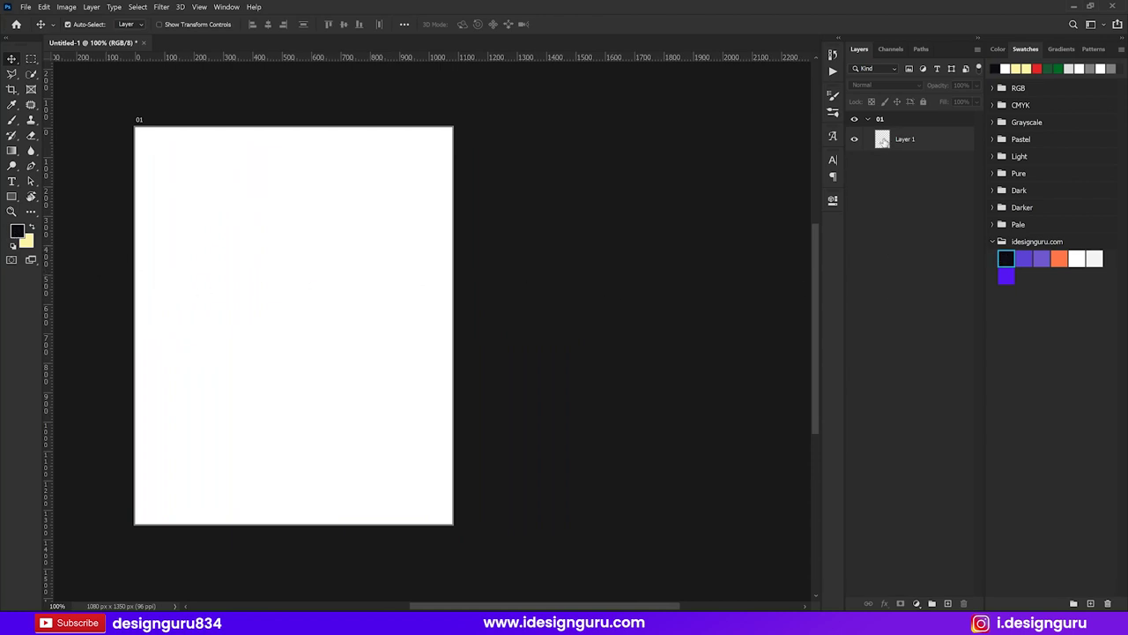
pyautogui.click(914, 140)
pyautogui.click(915, 604)
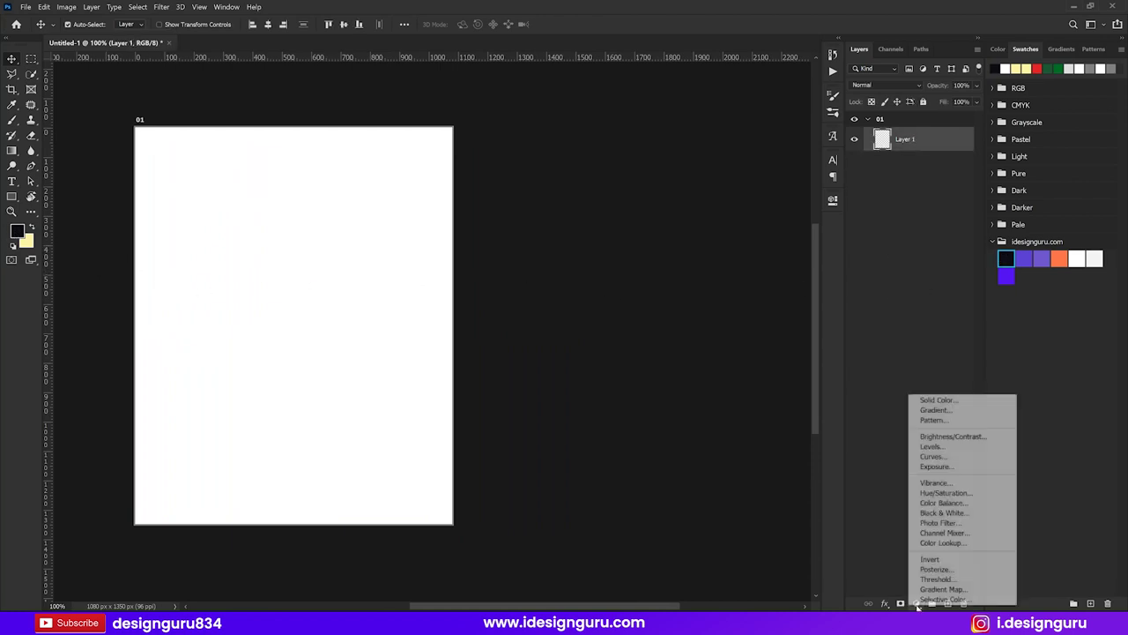
pyautogui.click(936, 400)
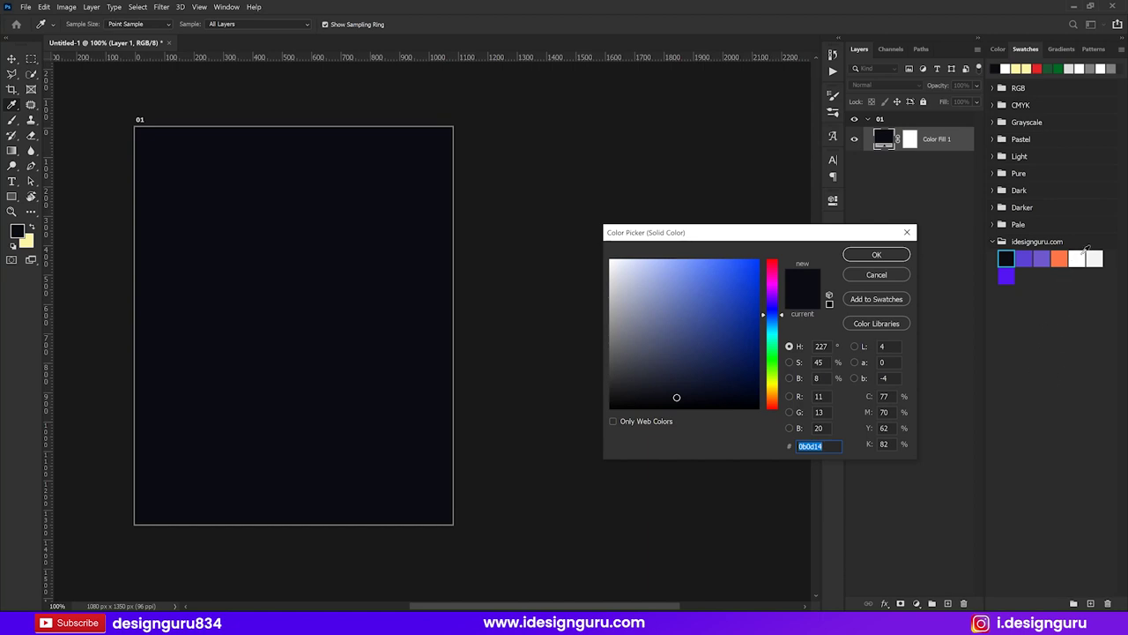
pyautogui.click(1007, 259)
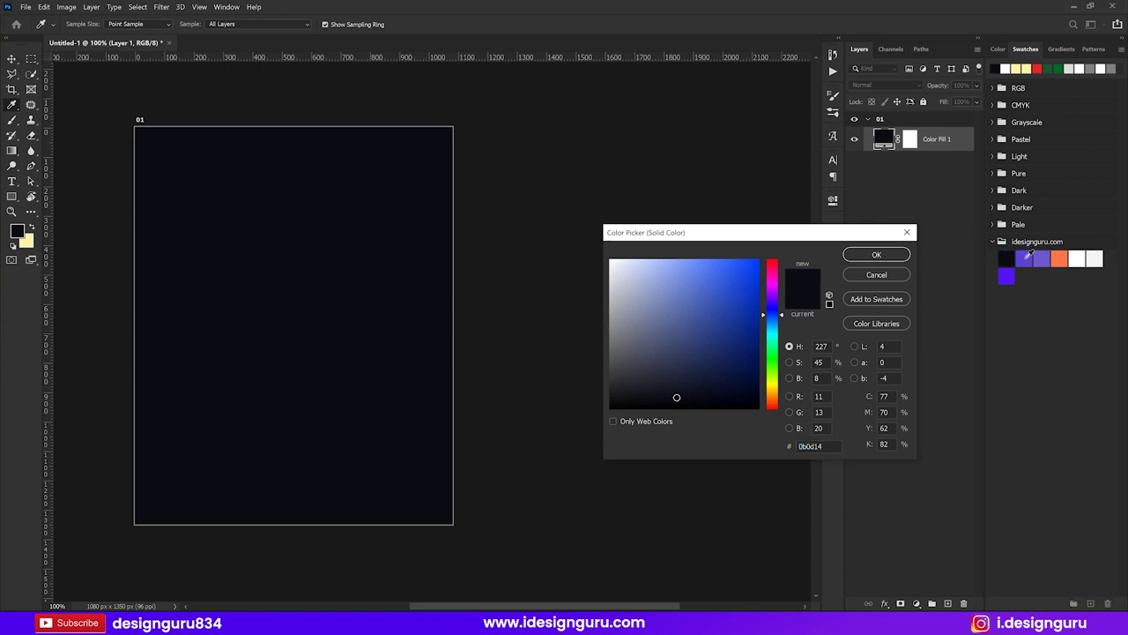
pyautogui.click(1026, 258)
pyautogui.click(1042, 257)
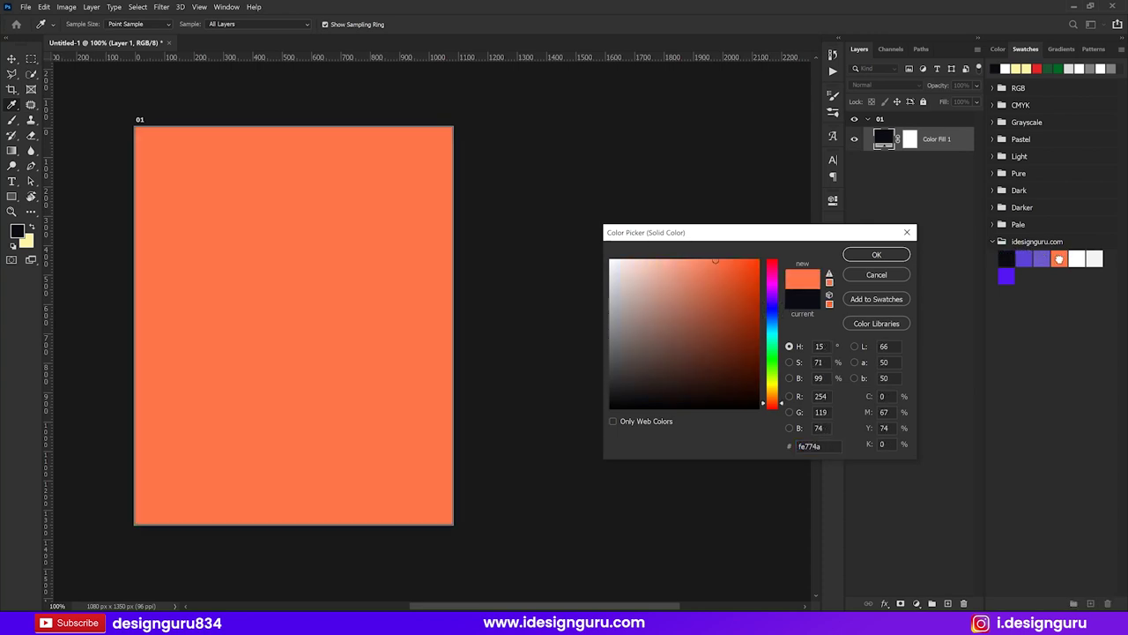
pyautogui.click(1007, 259)
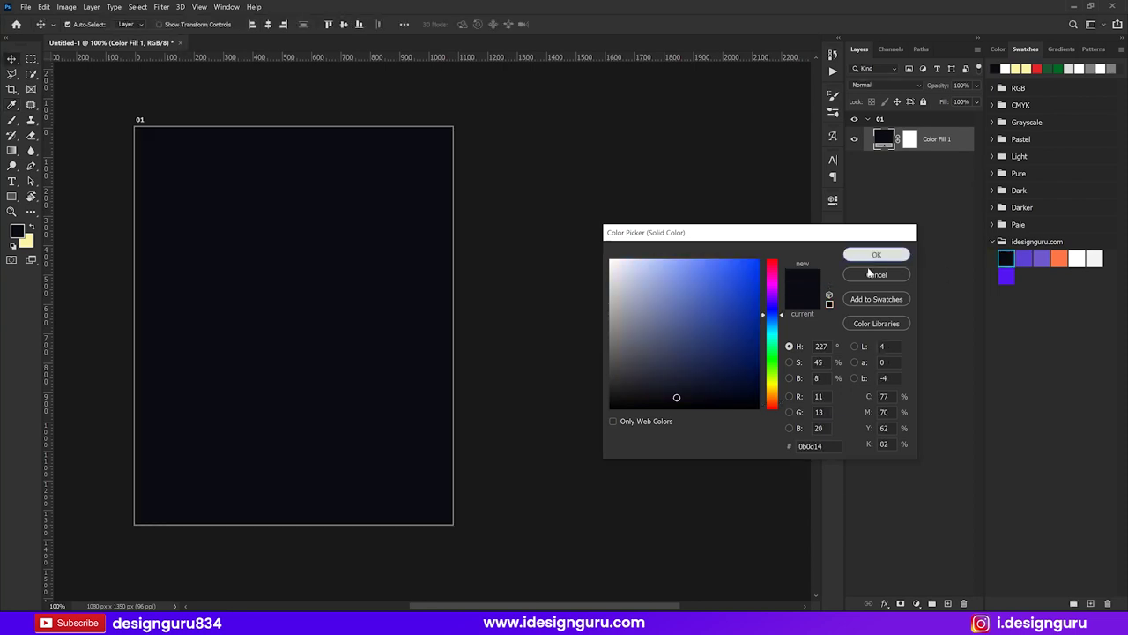
pyautogui.click(876, 254)
pyautogui.click(516, 304)
pyautogui.hscroll(-2, 423, 304)
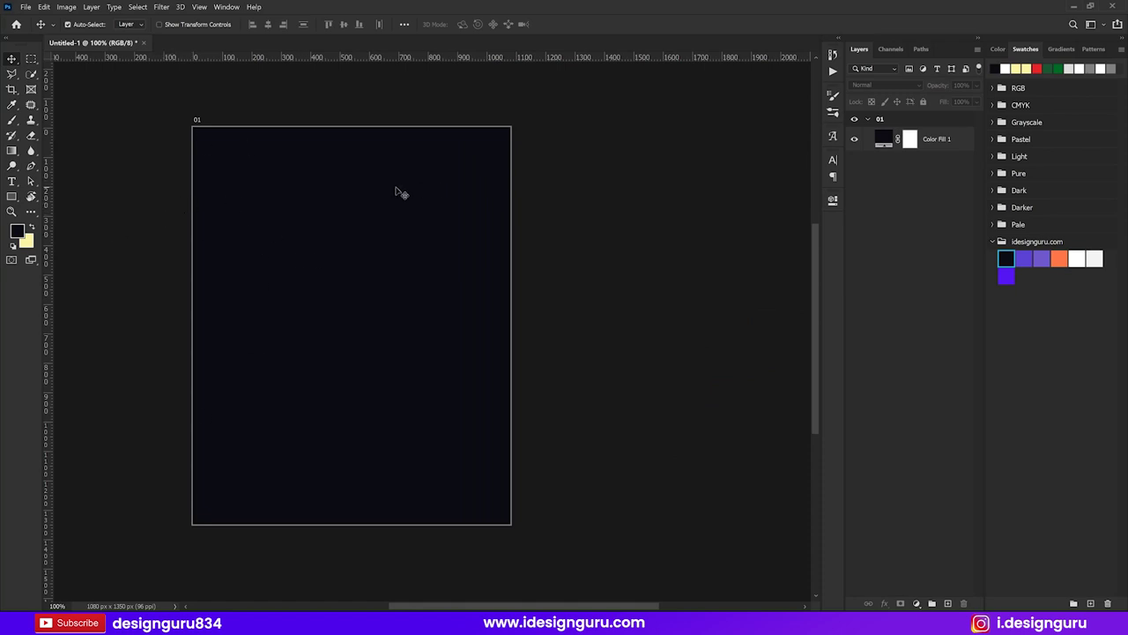
# Step: Set the Rectangular Marquee to Fixed Size and place a 140 px square at the top-left corner
pyautogui.press('m')
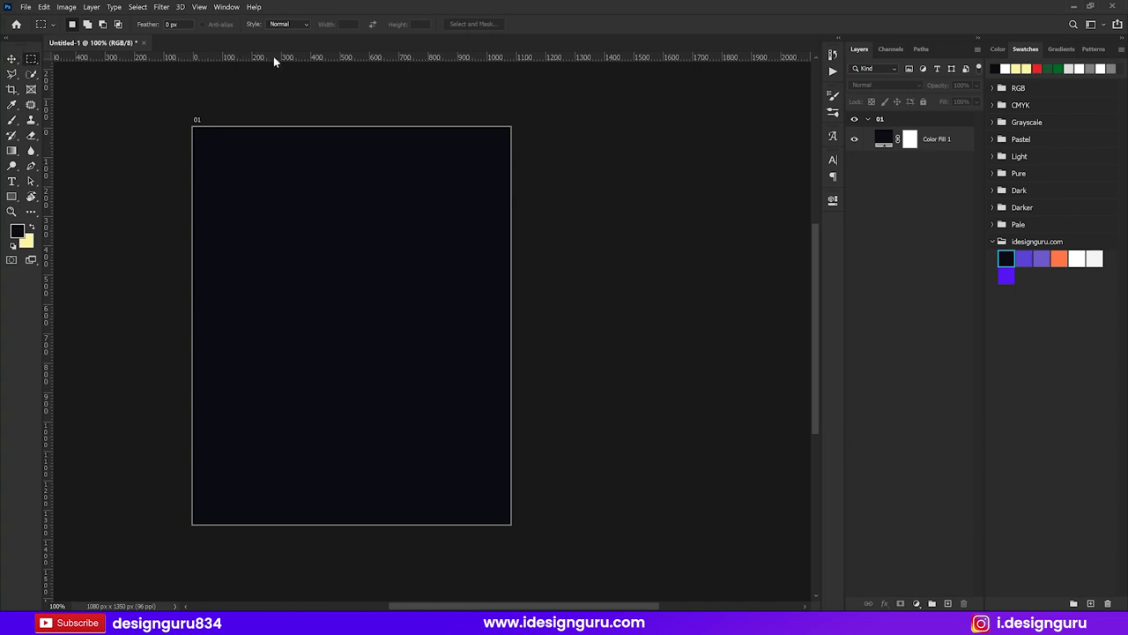
pyautogui.click(275, 25)
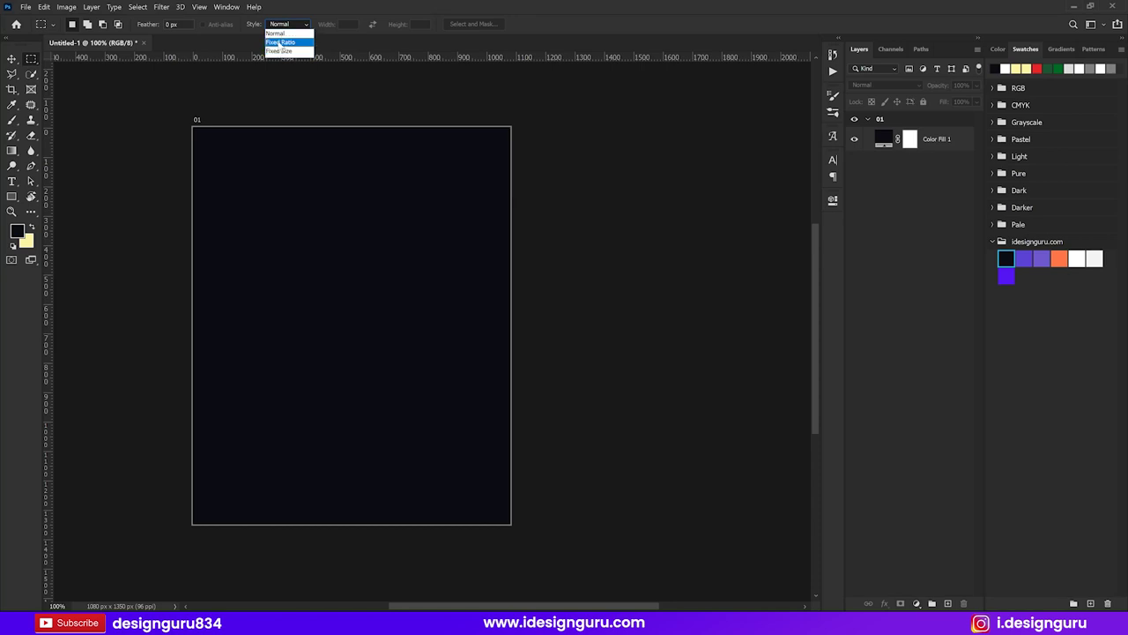
pyautogui.click(280, 42)
pyautogui.click(283, 51)
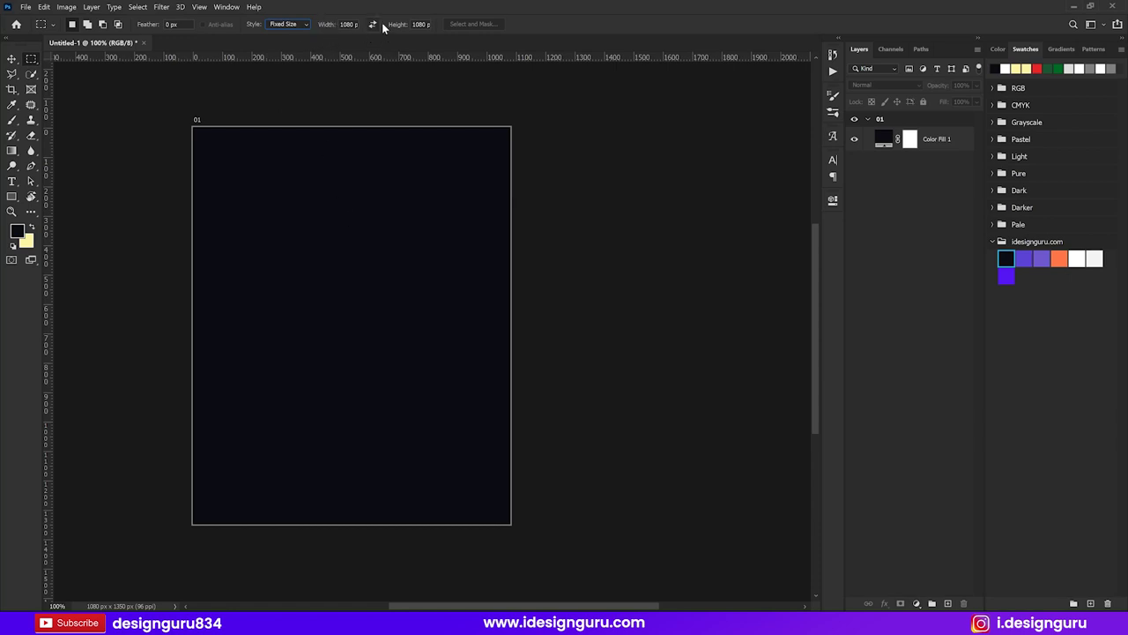
pyautogui.click(348, 24)
pyautogui.write('140')
pyautogui.press('Tab')
pyautogui.write('1')
pyautogui.moveTo(256, 153); pyautogui.dragTo(205, 158)
# Step: Resize the fixed marquee to 80 px and add vertical margin guides at left and 1000 px
pyautogui.doubleClick(349, 24)
pyautogui.write('8')
pyautogui.write('0')
pyautogui.press('Tab')
pyautogui.moveTo(290, 199); pyautogui.dragTo(192, 128)
pyautogui.moveTo(49, 182); pyautogui.dragTo(215, 198)
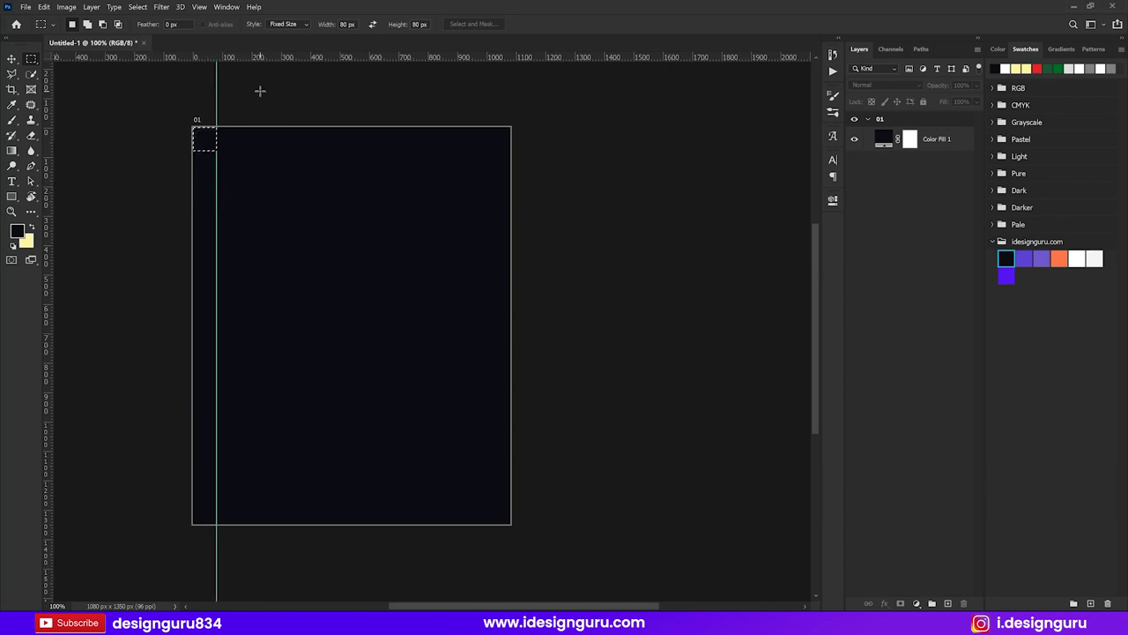
pyautogui.moveTo(480, 156); pyautogui.dragTo(504, 128)
pyautogui.moveTo(50, 209); pyautogui.dragTo(483, 207)
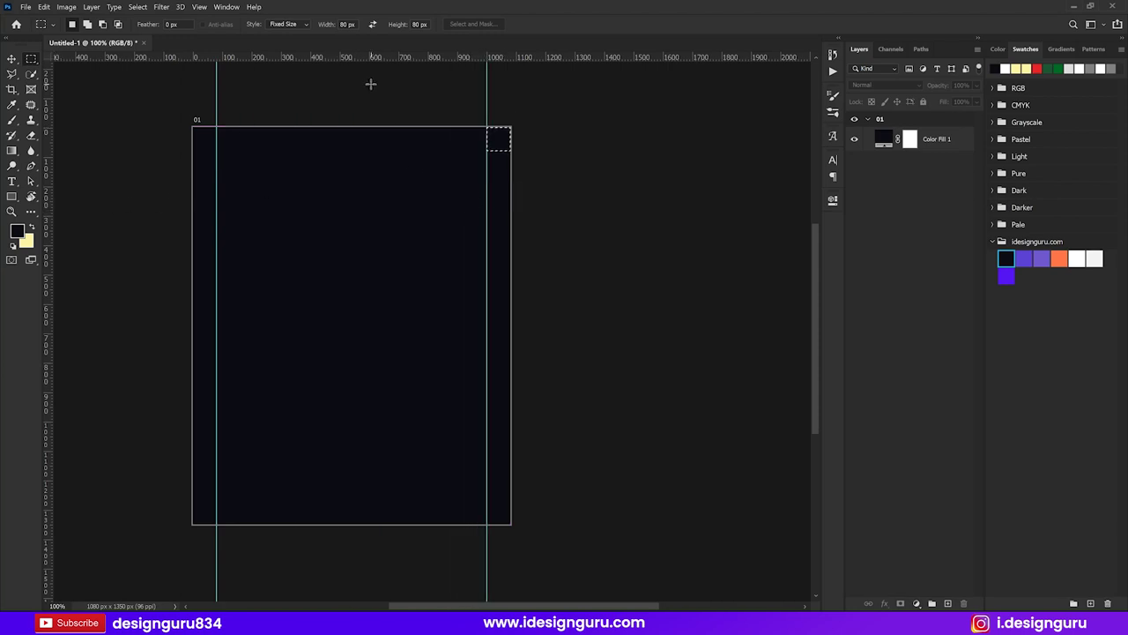
# Step: Add horizontal margin guides at 80 px and 1270 px, then clear the selection
pyautogui.moveTo(362, 57); pyautogui.dragTo(380, 152)
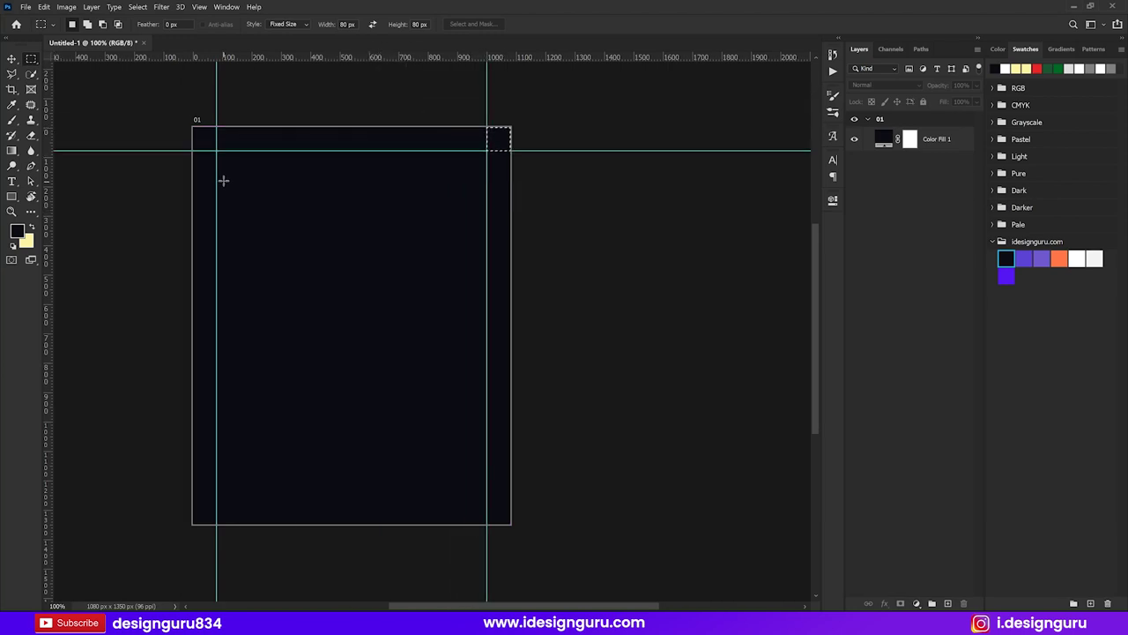
pyautogui.moveTo(500, 502); pyautogui.dragTo(490, 504)
pyautogui.moveTo(351, 58); pyautogui.dragTo(388, 499)
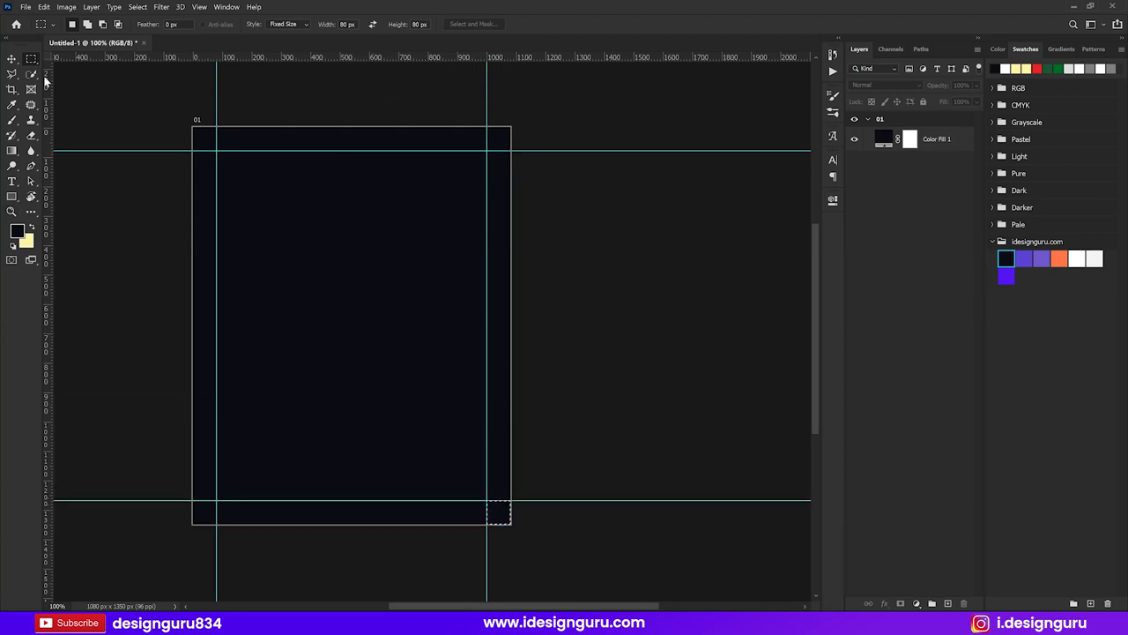
pyautogui.hotkey('ctrl', 'd')
pyautogui.press('v')
pyautogui.scroll(-1, 573, 291)
pyautogui.hscroll(1, 573, 291)
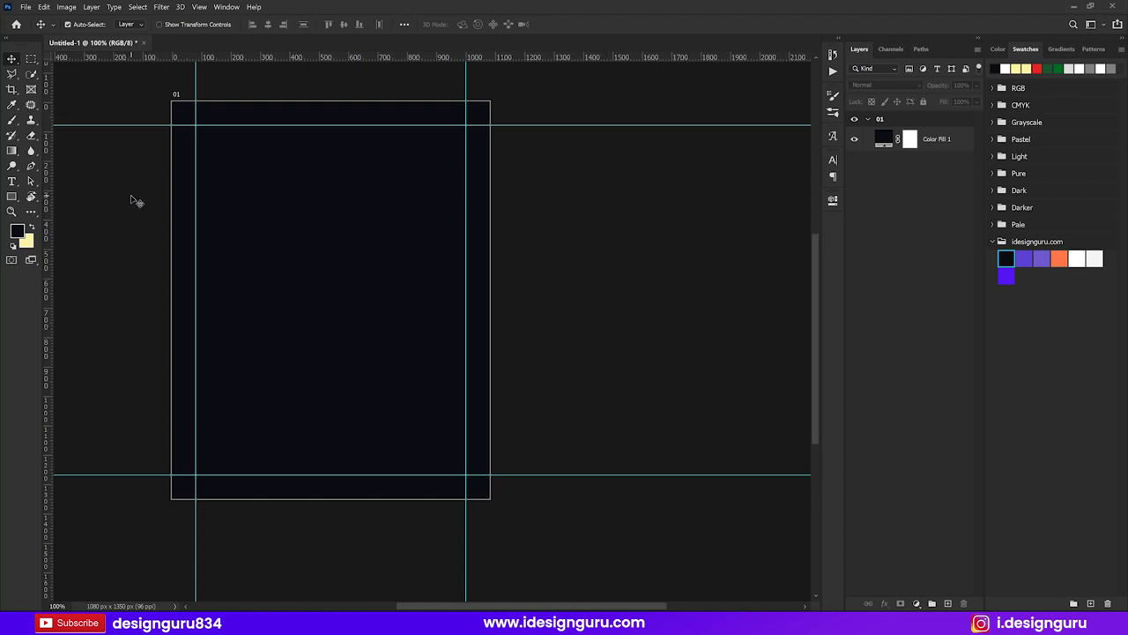
# Step: Use a centred 1080 px fixed square to add horizontal guides at 135 px and 1192.5 px
pyautogui.press('m')
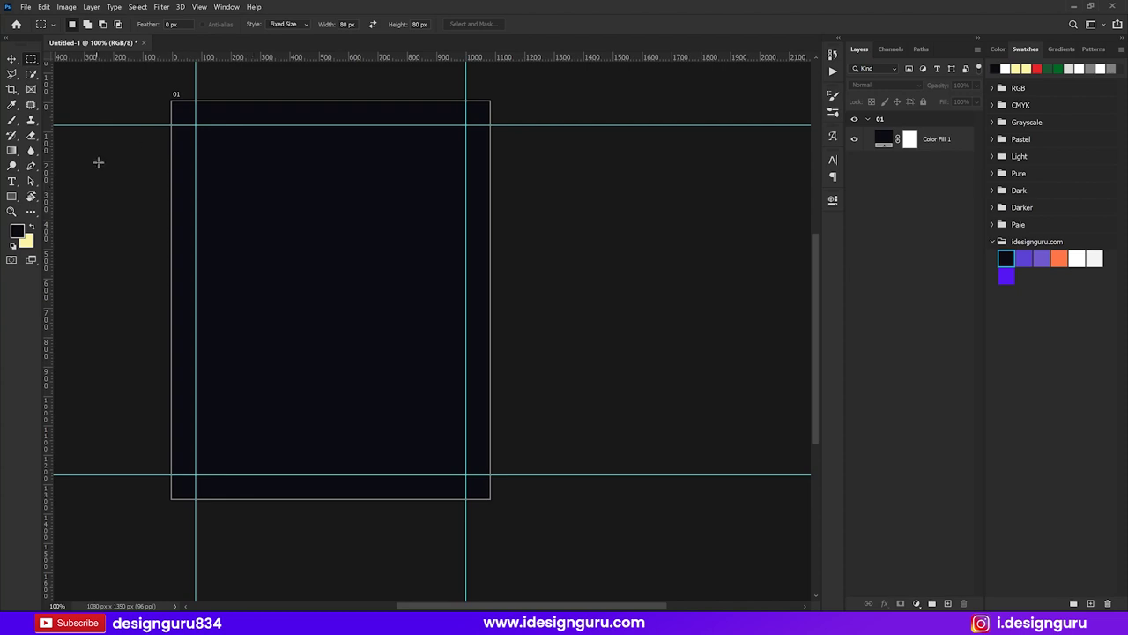
pyautogui.doubleClick(347, 25)
pyautogui.write('101')
pyautogui.press('Tab')
pyautogui.write('1')
pyautogui.click(277, 156)
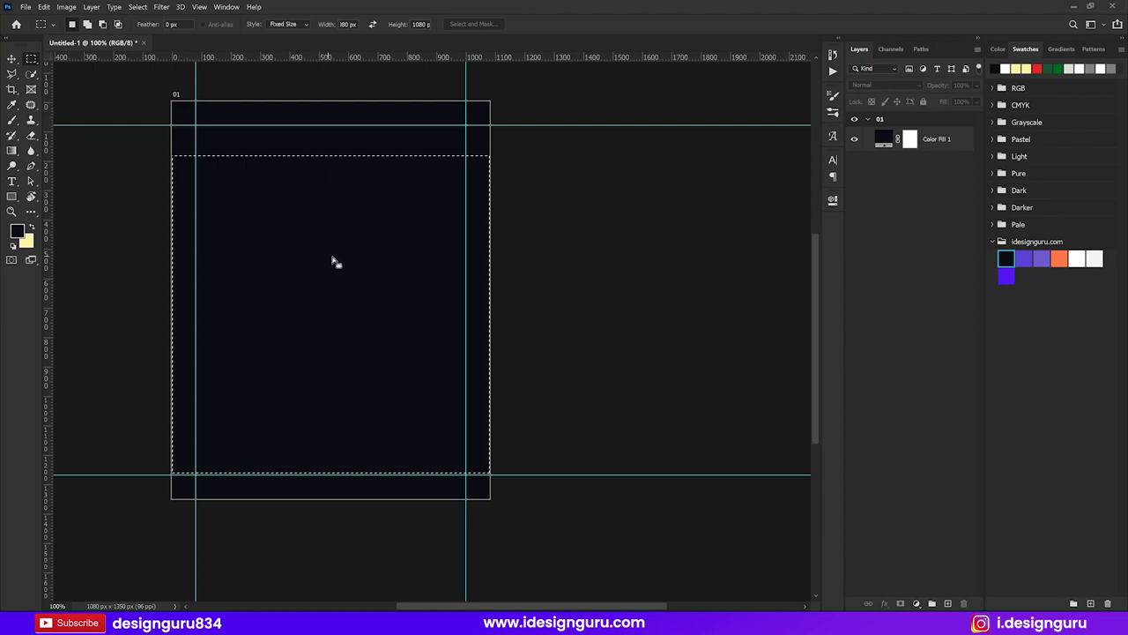
pyautogui.moveTo(312, 269); pyautogui.dragTo(321, 257)
pyautogui.moveTo(298, 57); pyautogui.dragTo(310, 139)
pyautogui.moveTo(305, 54); pyautogui.dragTo(312, 458)
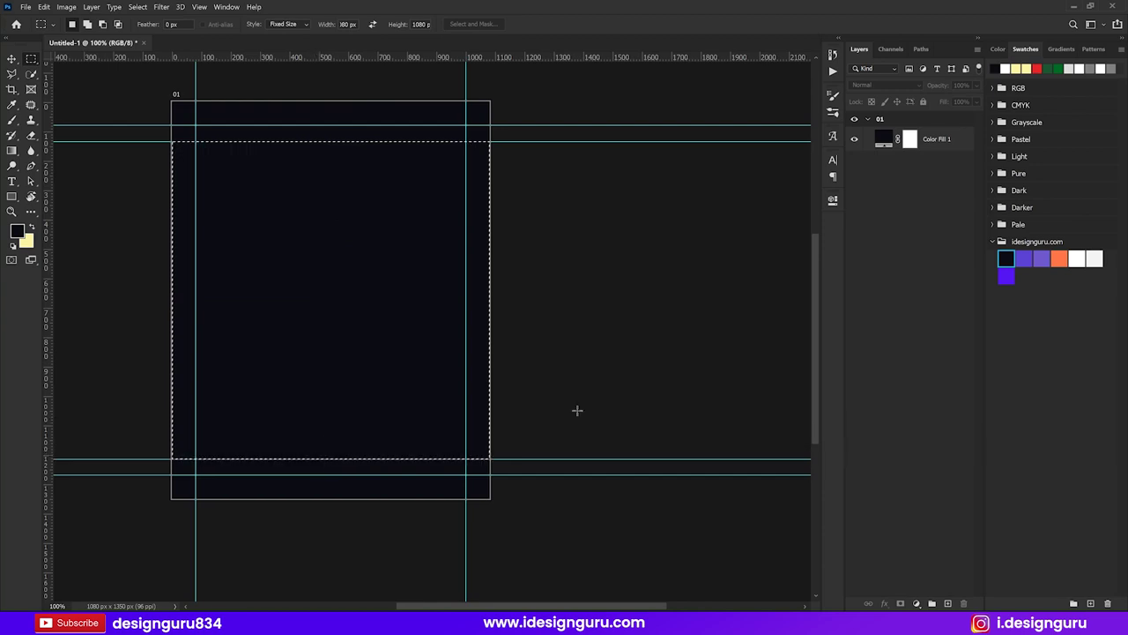
pyautogui.hotkey('ctrl', 'd')
pyautogui.press('v')
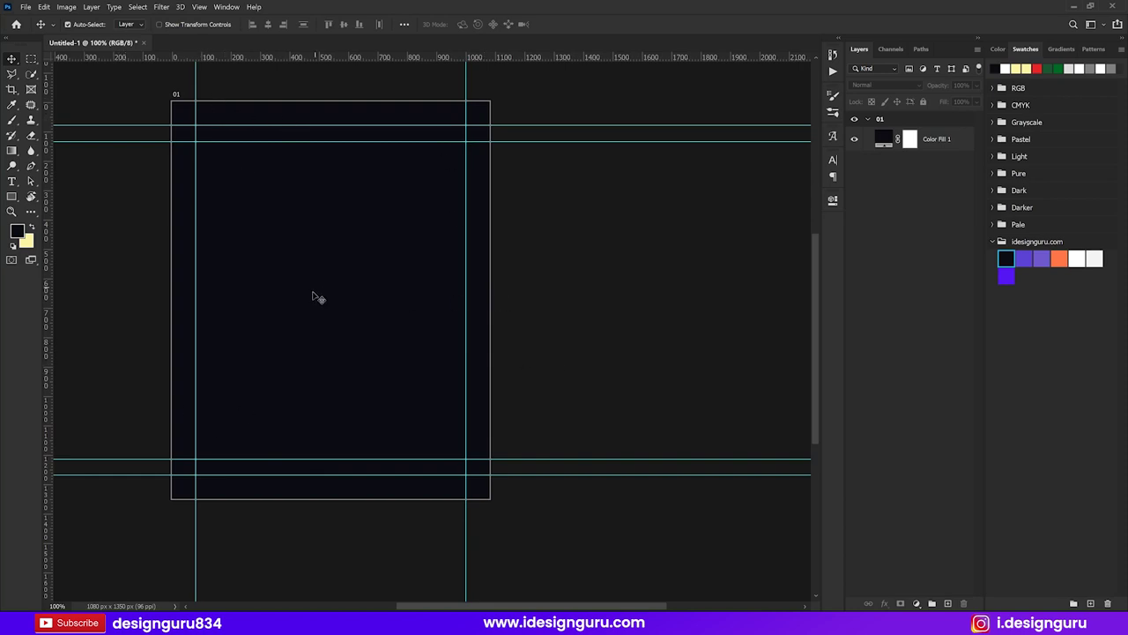
# Step: Add a white text layer for the web address and move it into the upper artboard
pyautogui.press('t')
pyautogui.click(247, 250)
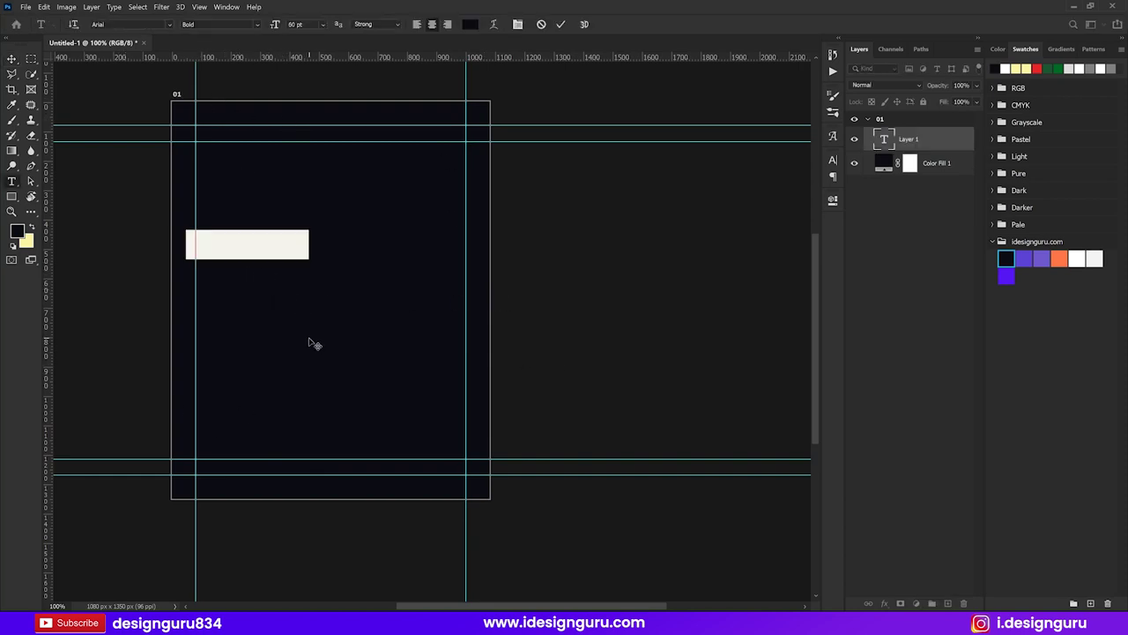
pyautogui.write('Sal')
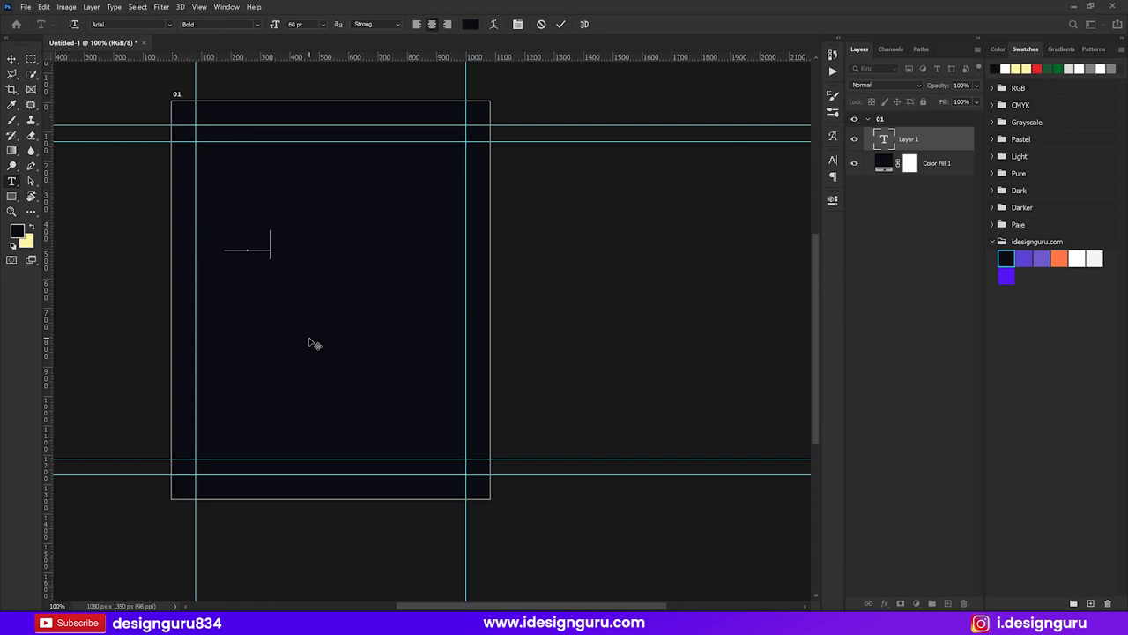
pyautogui.write('e 50% OFF')
pyautogui.hotkey('ctrl', 'a')
pyautogui.click(1077, 258)
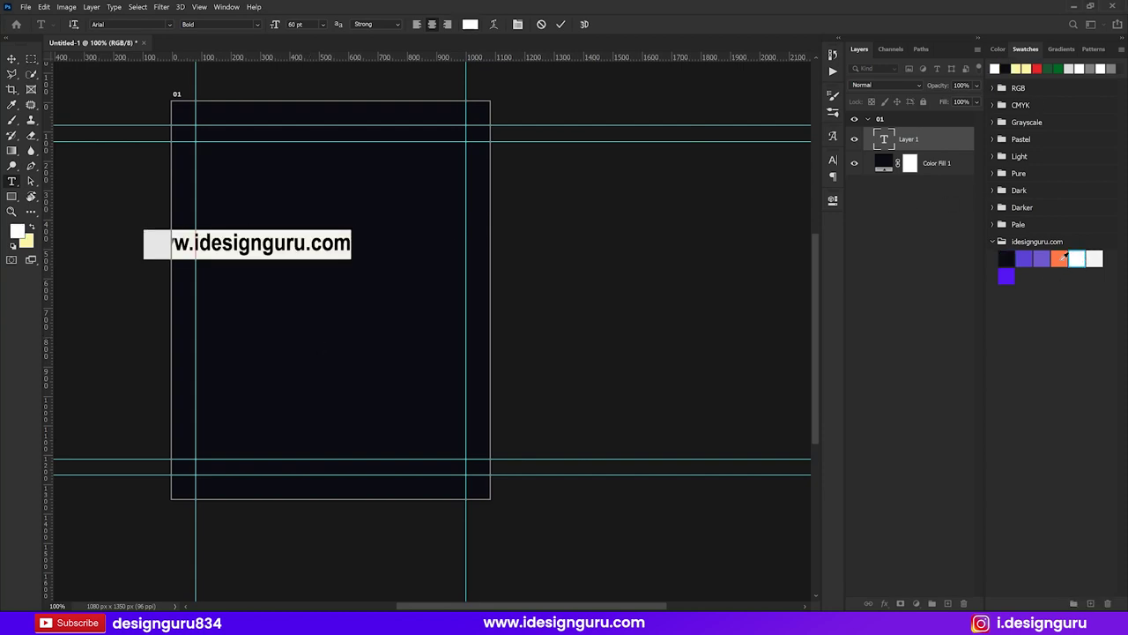
pyautogui.click(13, 57)
pyautogui.moveTo(260, 253); pyautogui.dragTo(339, 203)
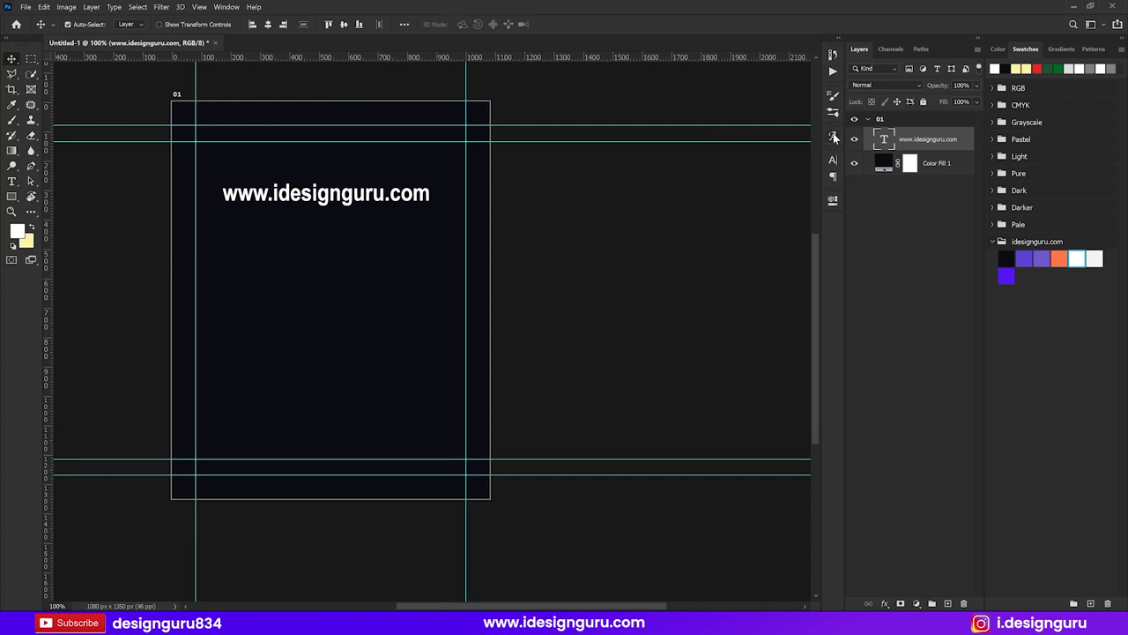
# Step: Format the web address as Poppins Bold, 100% horizontal scale, Auto leading and All Caps
pyautogui.click(833, 161)
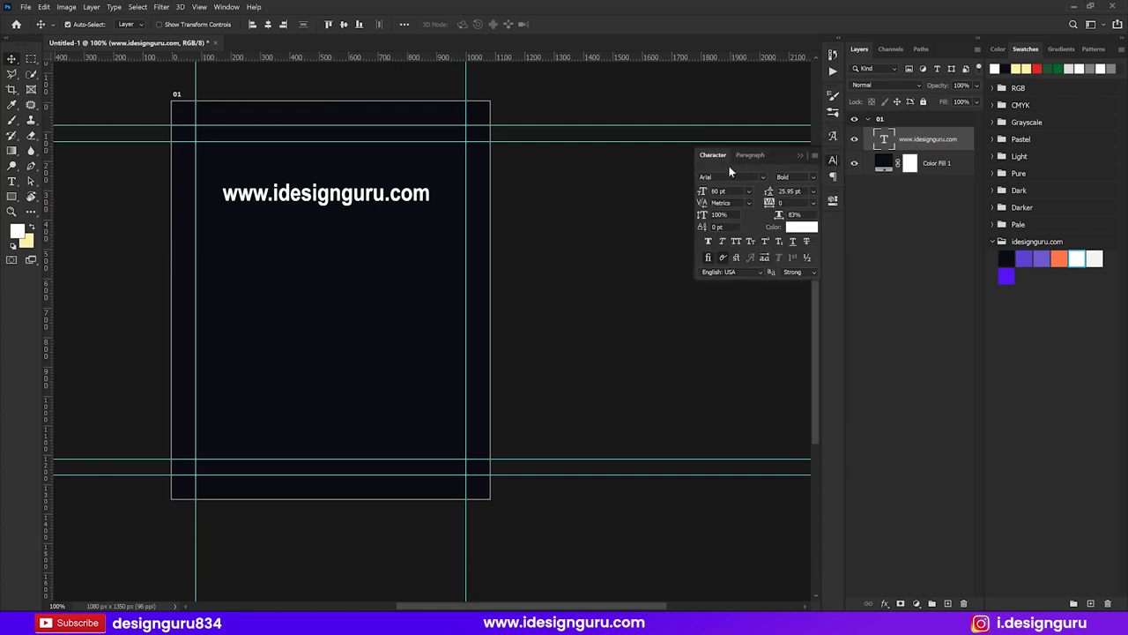
pyautogui.click(730, 176)
pyautogui.write('poppins')
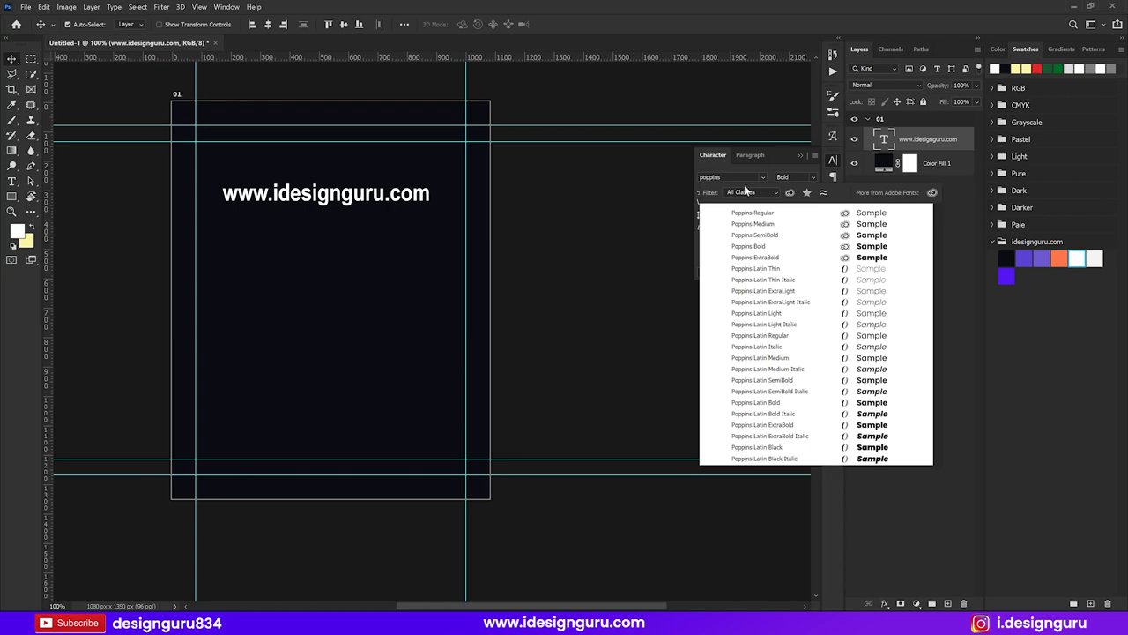
pyautogui.click(750, 246)
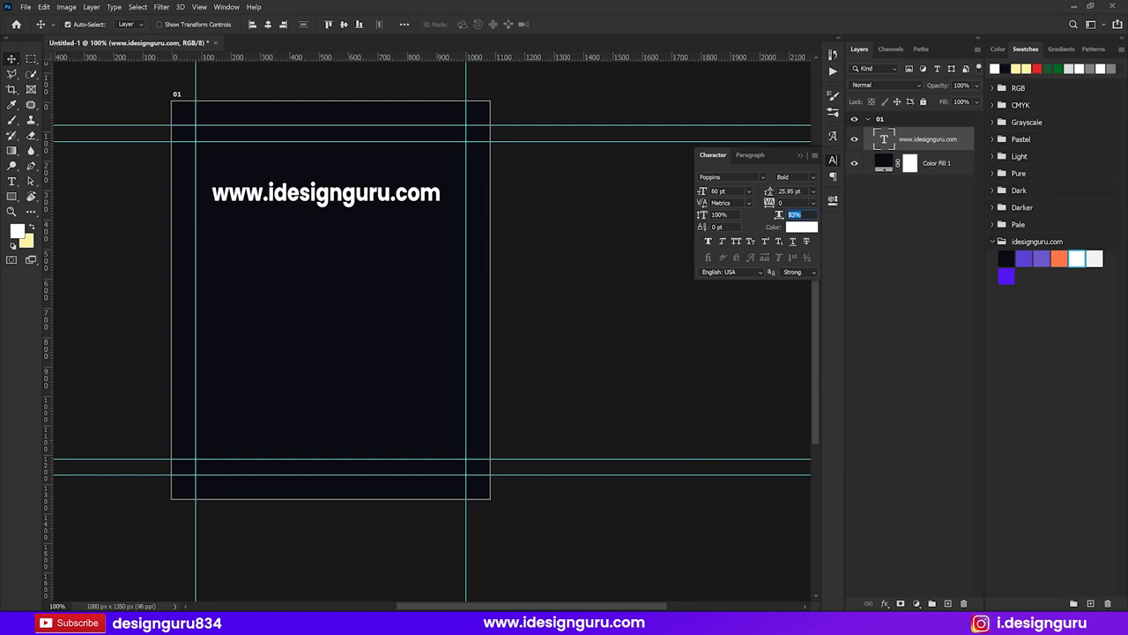
pyautogui.write('100')
pyautogui.press('Tab')
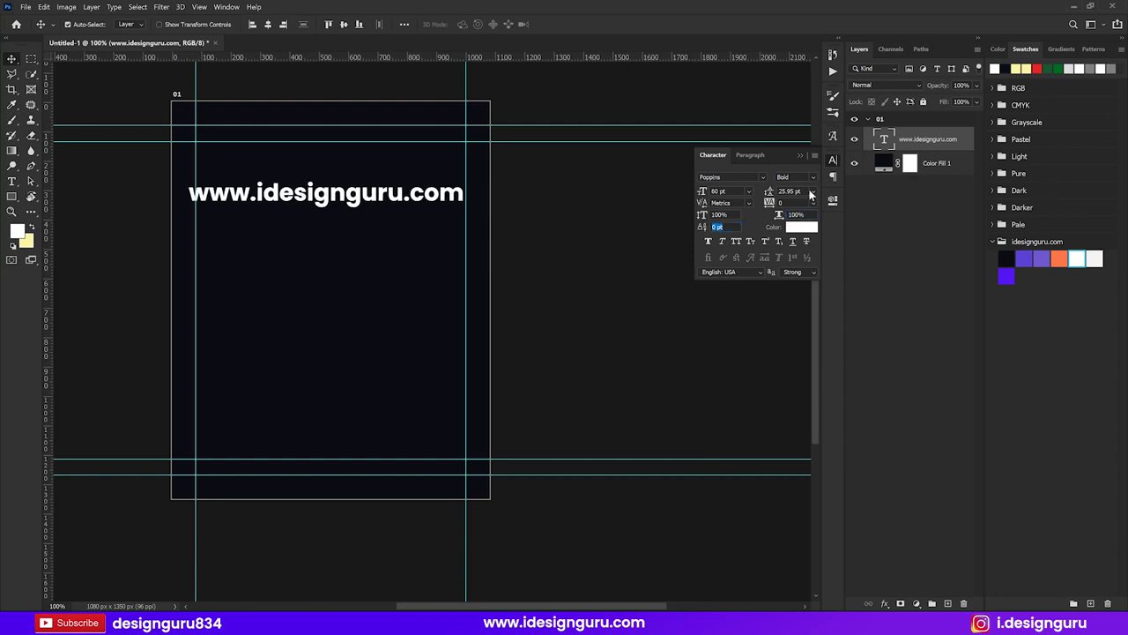
pyautogui.click(813, 196)
pyautogui.click(789, 196)
pyautogui.click(802, 156)
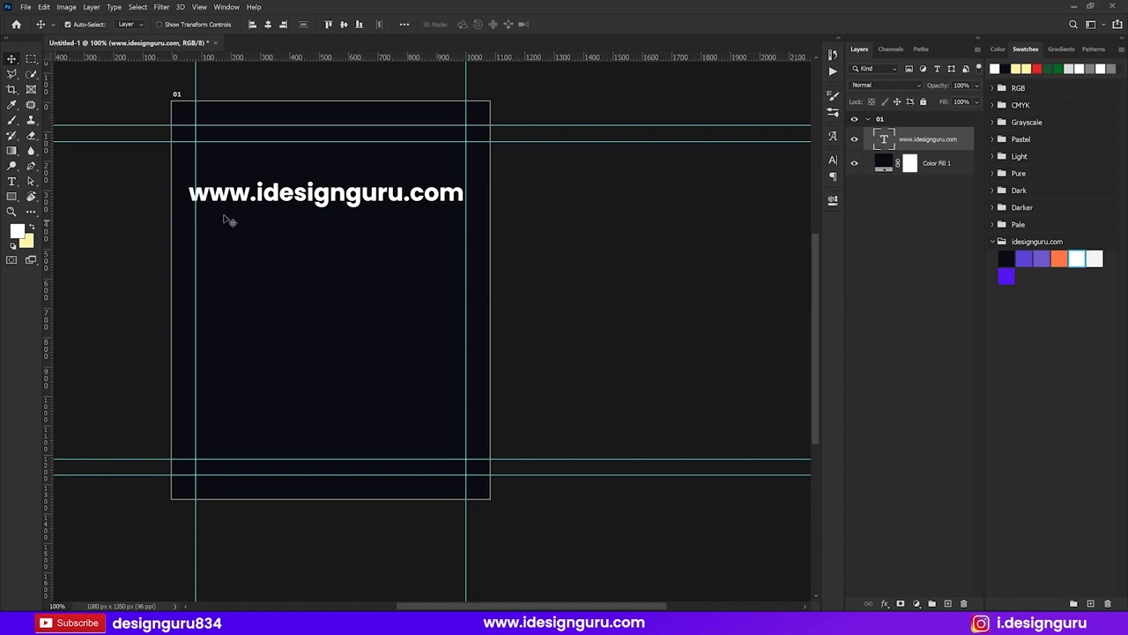
pyautogui.click(832, 163)
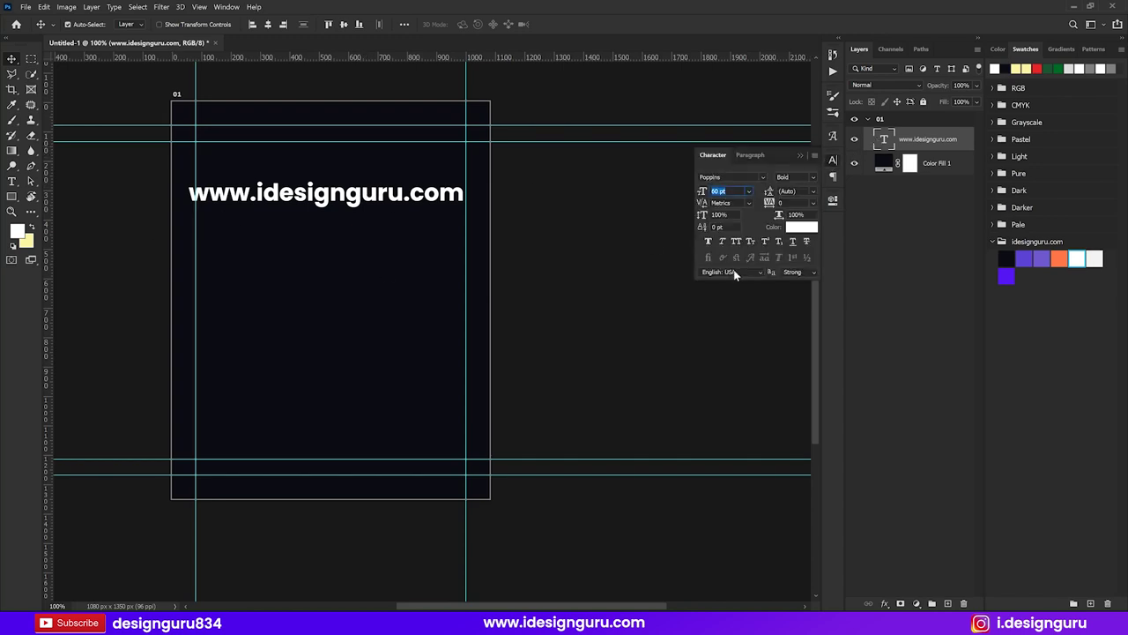
pyautogui.click(736, 242)
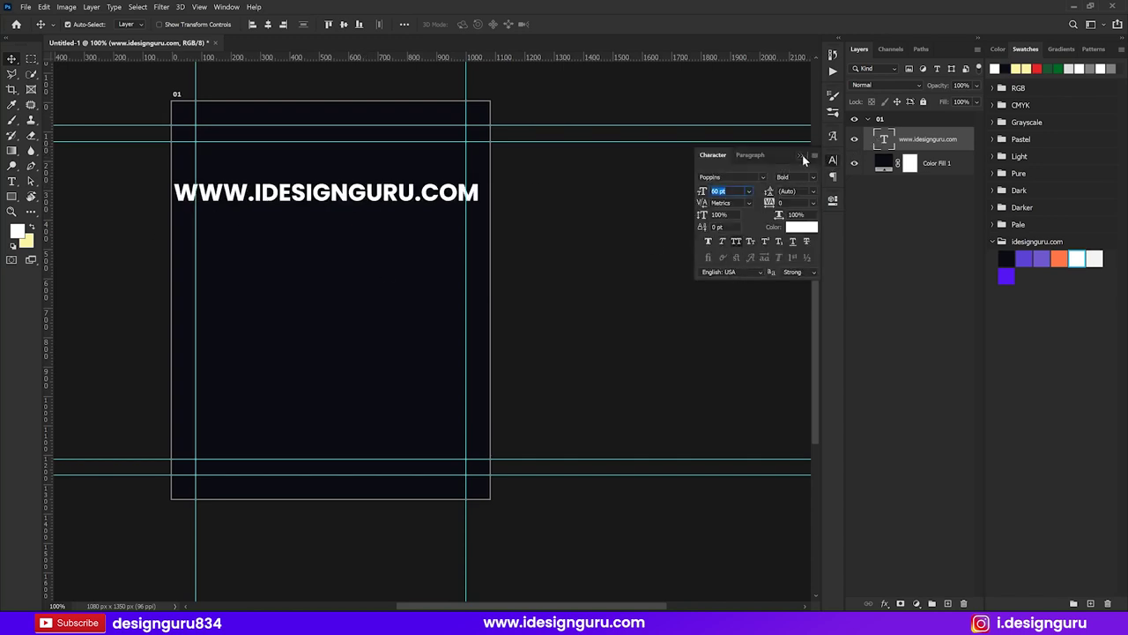
pyautogui.click(801, 156)
pyautogui.moveTo(419, 199)
pyautogui.mouseDown()
pyautogui.moveTo(433, 190)
pyautogui.moveTo(300, 188)
pyautogui.mouseUp()
# Step: Shrink the web address to about a third and place it at the top-left margin guides
pyautogui.hotkey('ctrl', 't')
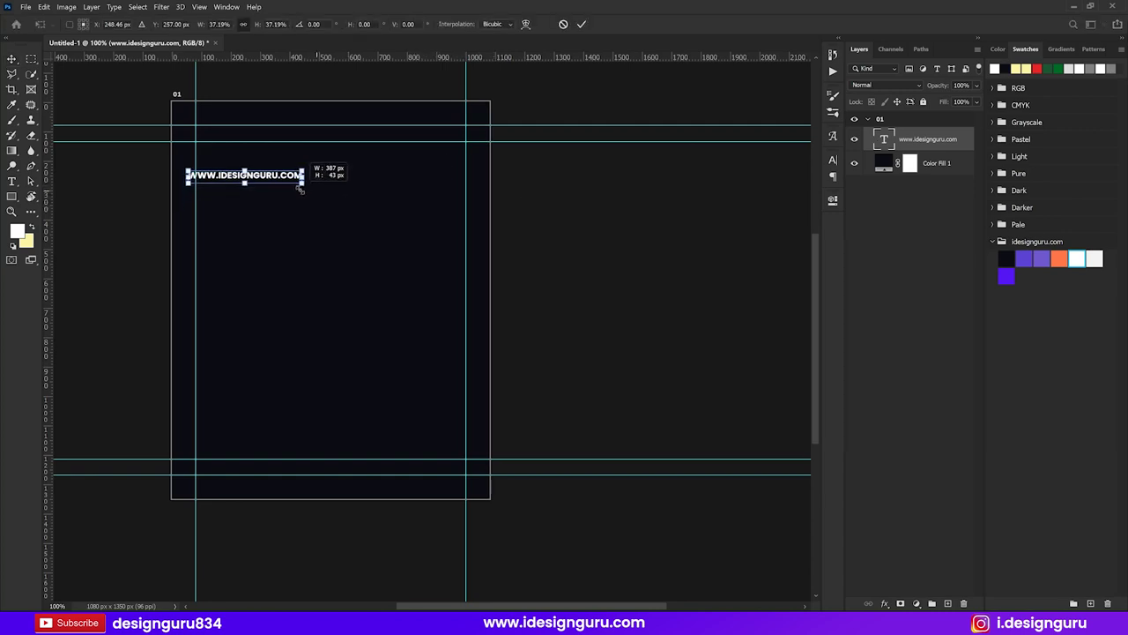
pyautogui.press('Return')
pyautogui.moveTo(279, 184)
pyautogui.mouseDown()
pyautogui.moveTo(302, 141)
pyautogui.moveTo(280, 134)
pyautogui.mouseUp()
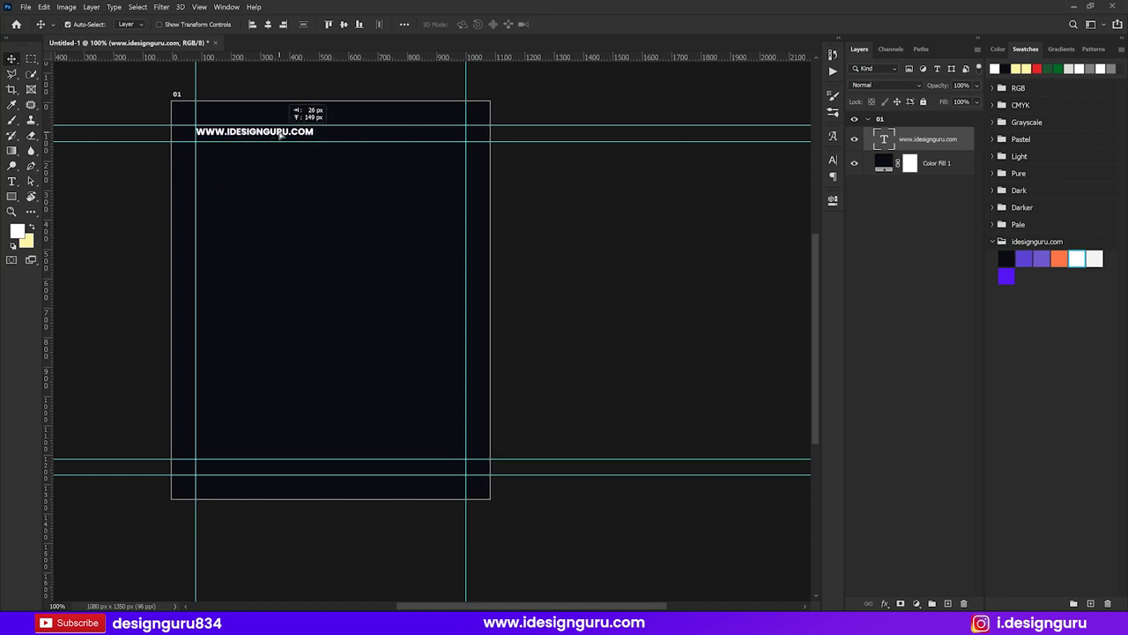
pyautogui.moveTo(280, 134); pyautogui.dragTo(268, 127)
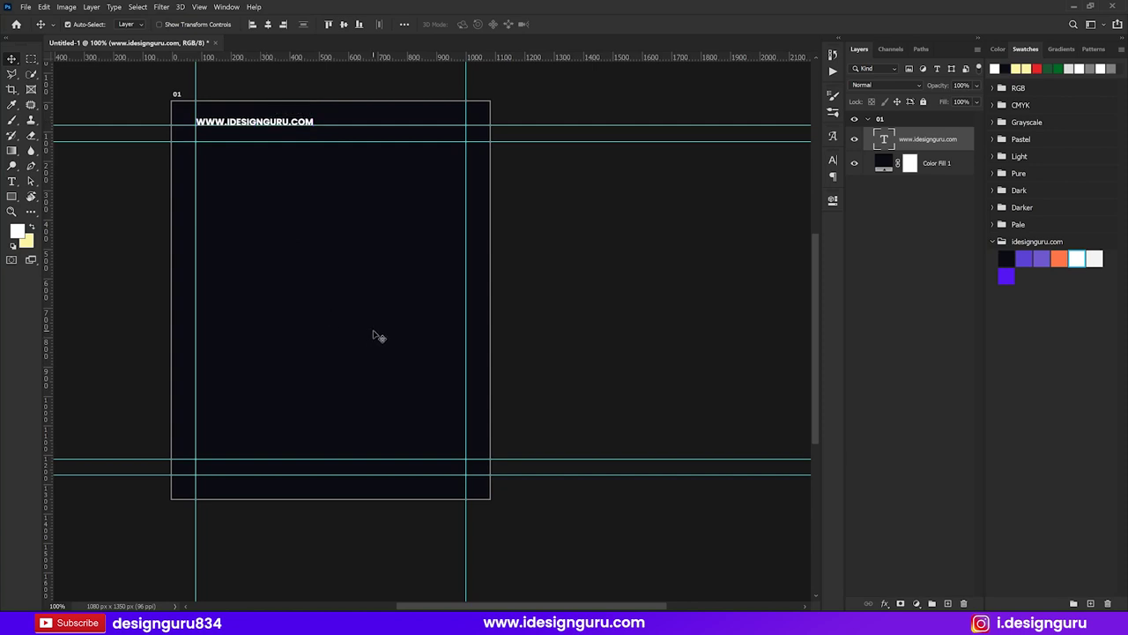
pyautogui.moveTo(278, 123); pyautogui.dragTo(429, 118)
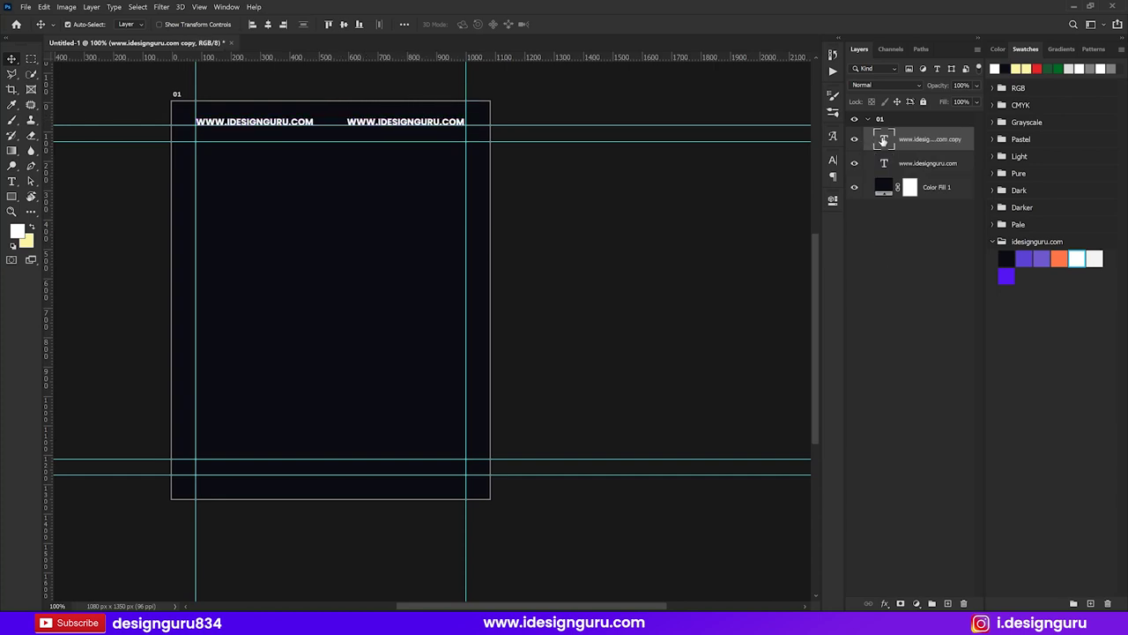
pyautogui.doubleClick(883, 139)
pyautogui.write('@IDE')
pyautogui.press('BackSpace')
pyautogui.press('BackSpace')
pyautogui.write('.DESIGNGURU')
pyautogui.hotkey('ctrl', 'Return')
pyautogui.press('v')
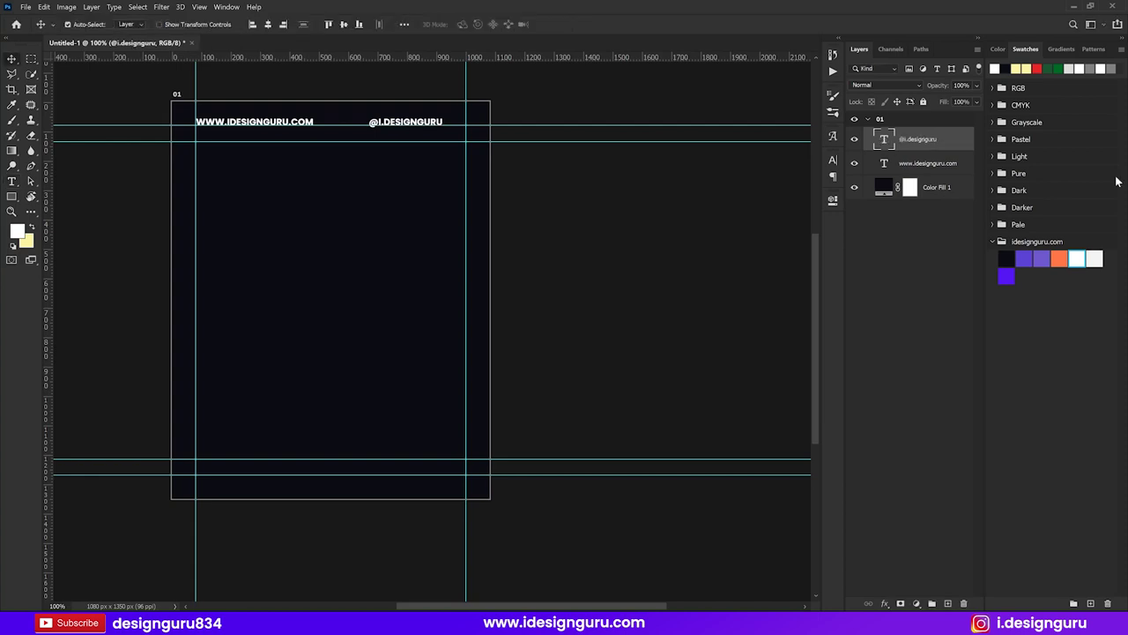
# Step: Set the handle to Regular weight without All Caps, flush with the right margin guide
pyautogui.click(834, 161)
pyautogui.click(737, 242)
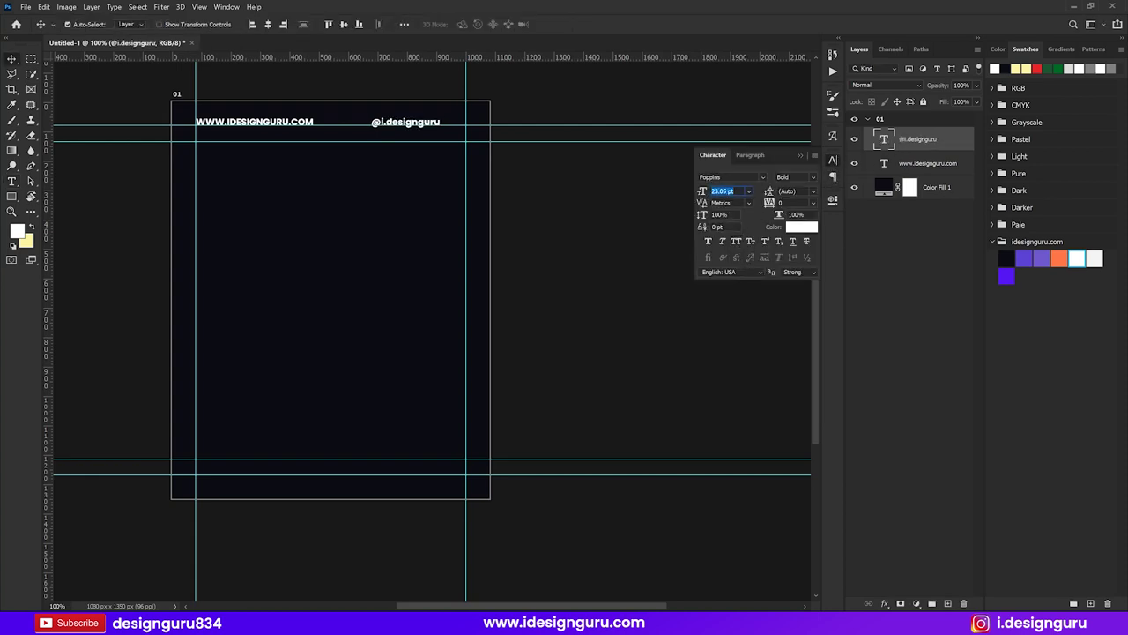
pyautogui.click(814, 179)
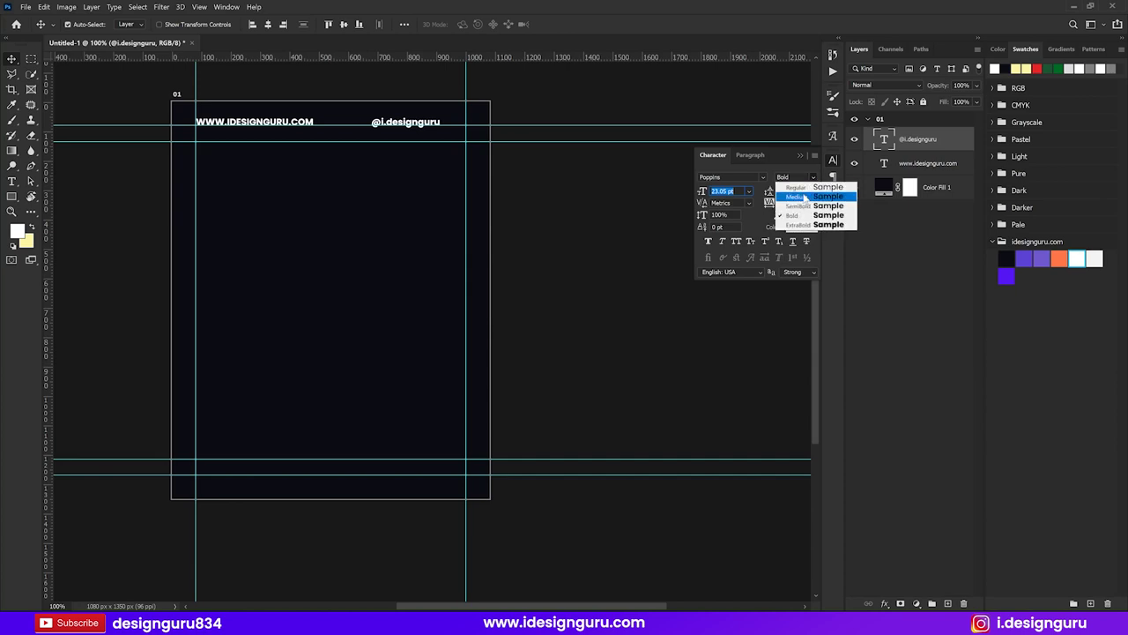
pyautogui.click(804, 191)
pyautogui.click(804, 146)
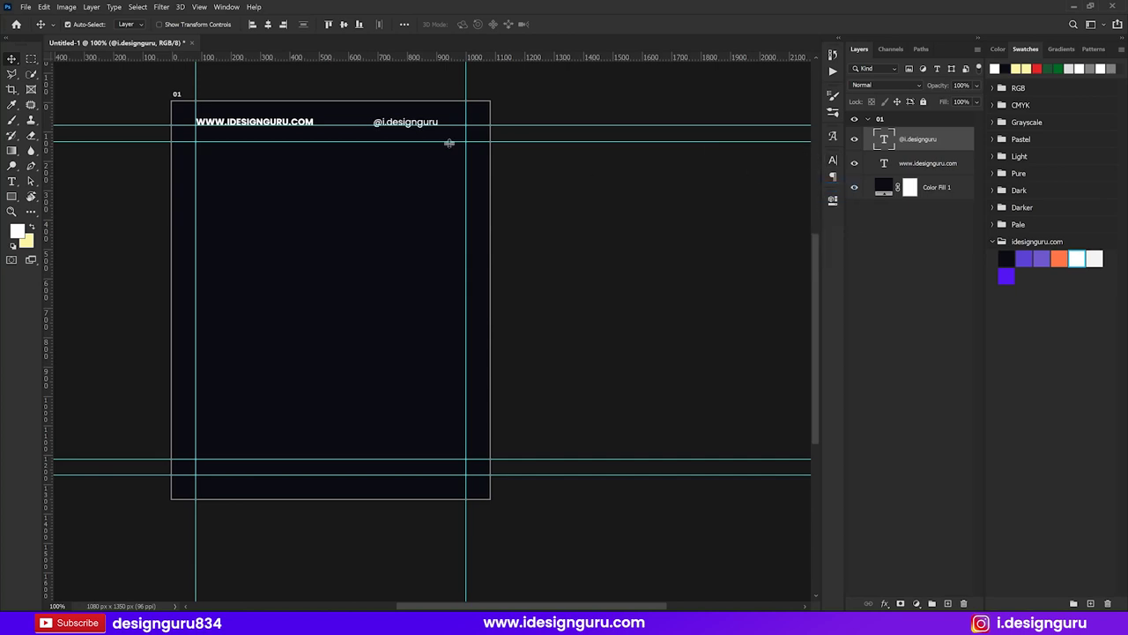
pyautogui.moveTo(416, 124); pyautogui.dragTo(444, 125)
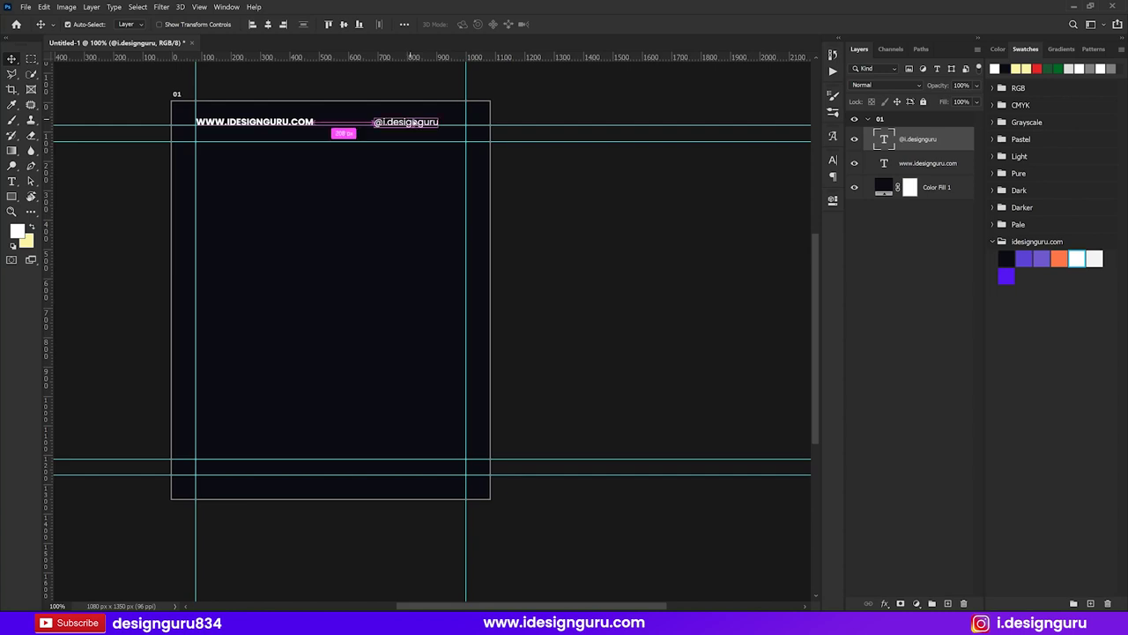
# Step: Preview slide 01 by hiding and re-showing the guides and shifting the view
pyautogui.click(631, 232)
pyautogui.hotkey('ctrl', ';')
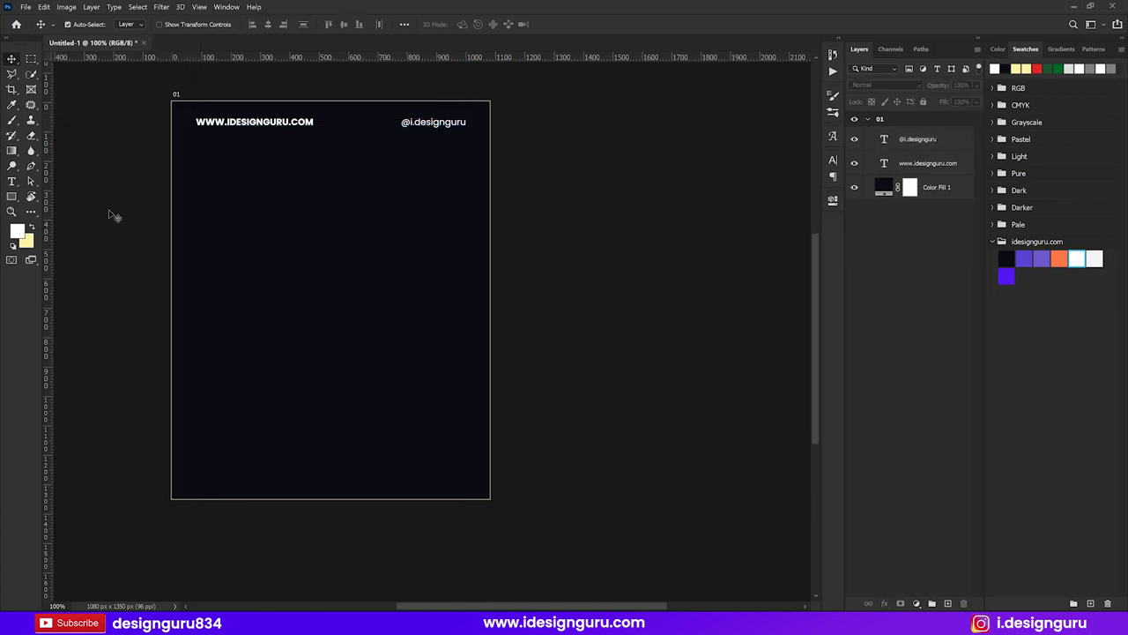
pyautogui.hotkey('ctrl', ';')
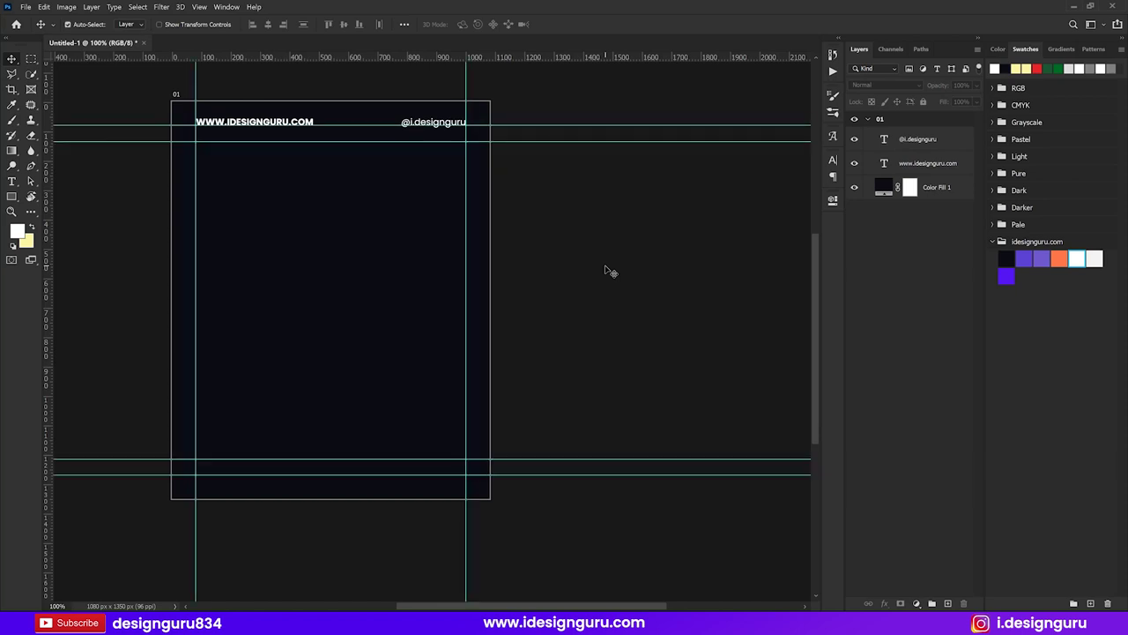
pyautogui.moveTo(606, 269)
pyautogui.mouseDown()
pyautogui.moveTo(503, 318)
pyautogui.moveTo(532, 320)
pyautogui.mouseUp()
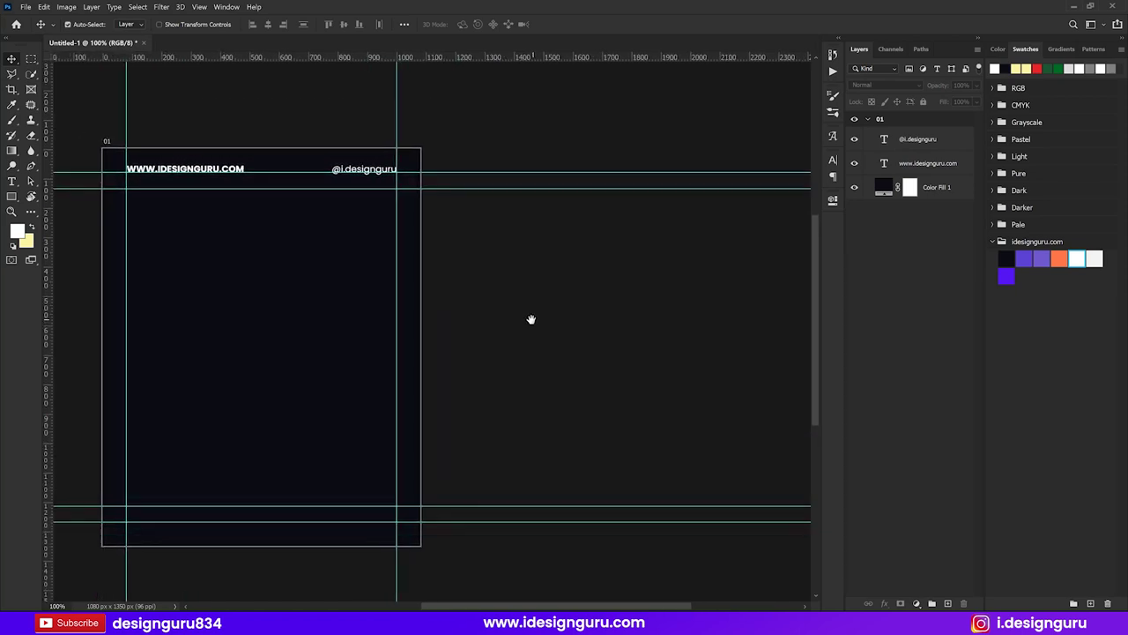
pyautogui.moveTo(353, 350); pyautogui.dragTo(331, 306)
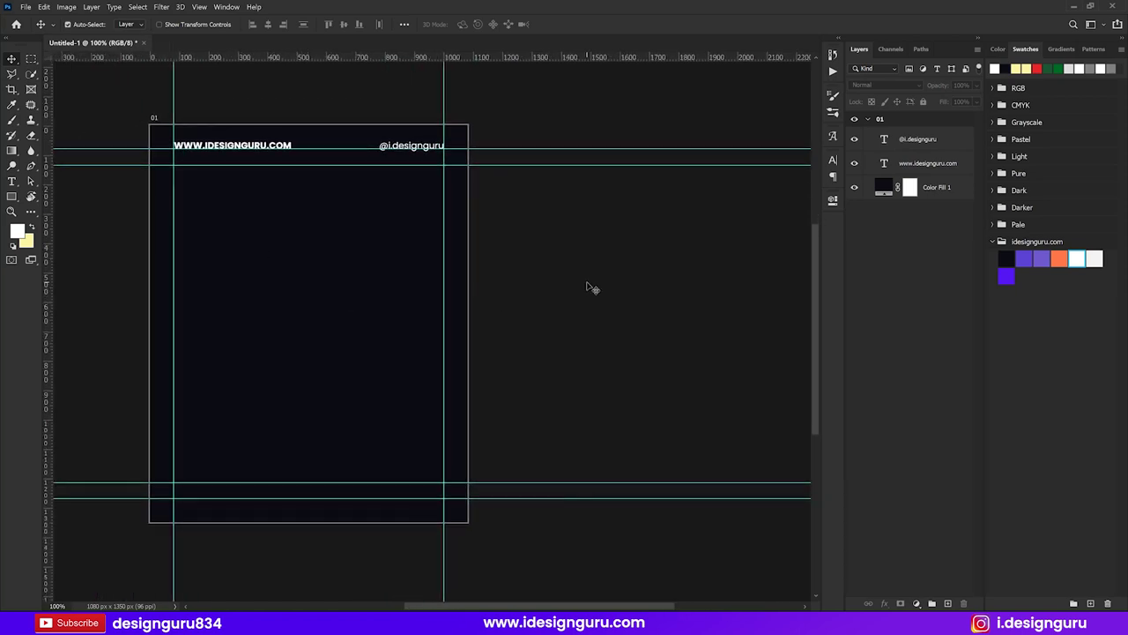
pyautogui.hotkey('alt', 'Tab')
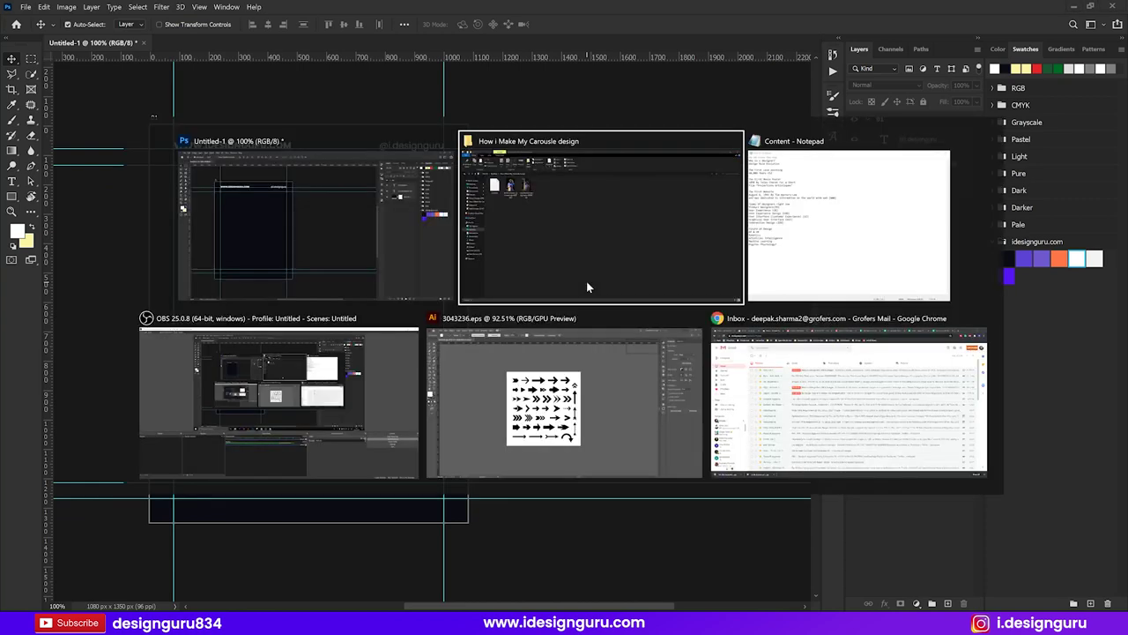
# Step: Copy 'Who is a designer?' from the Notepad notes and start a new text on artboard 01
pyautogui.hotkey('alt', 'Tab')
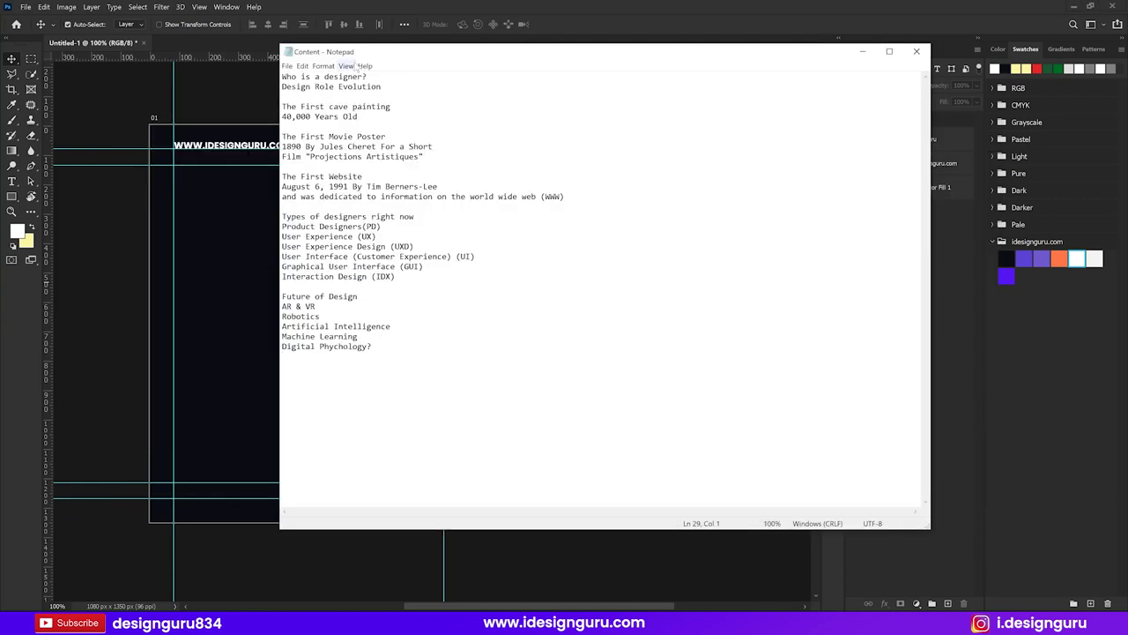
pyautogui.moveTo(392, 55); pyautogui.dragTo(507, 87)
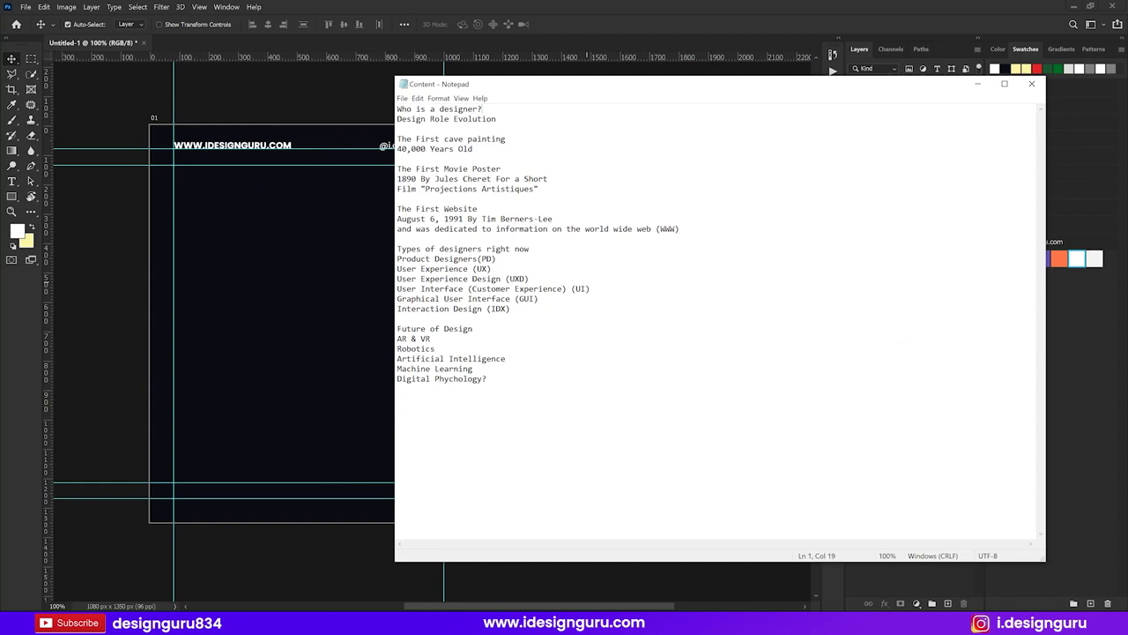
pyautogui.hotkey('shift', 'Left')
pyautogui.hotkey('shift', 'Left')
pyautogui.hotkey('shift', 'Left')
pyautogui.hotkey('shift', 'Left')
pyautogui.hotkey('shift', 'Left')
pyautogui.hotkey('shift', 'Left')
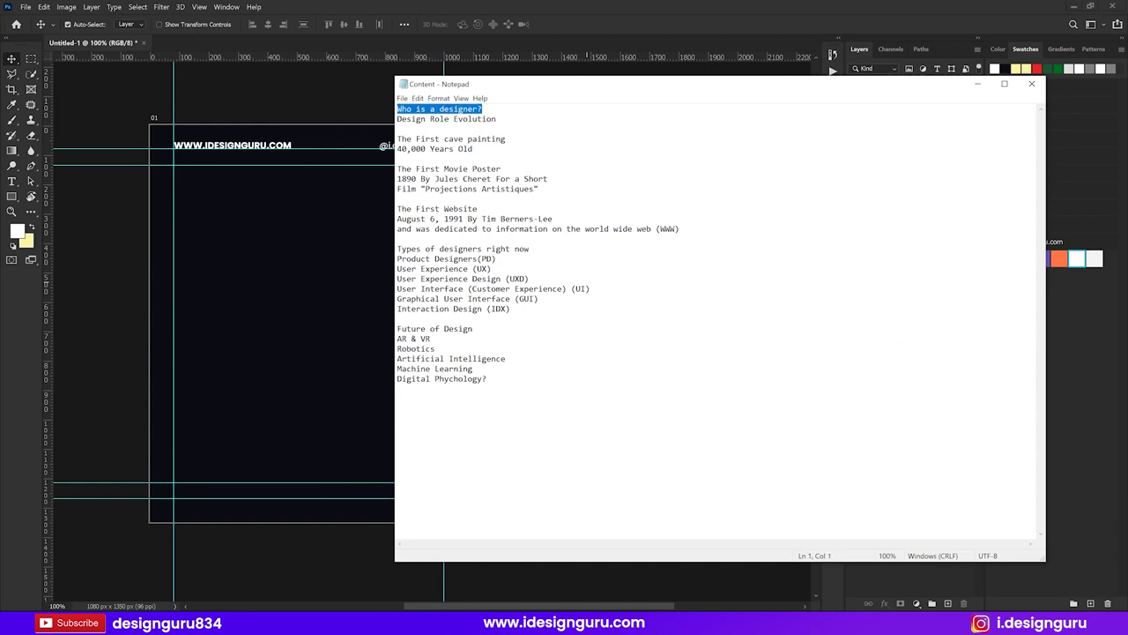
pyautogui.hotkey('ctrl', 'c')
pyautogui.hotkey('alt', 'Tab')
pyautogui.press('t')
pyautogui.click(225, 233)
# Step: Paste 'Who is a designer?' as a new text layer near the top of slide 01
pyautogui.hotkey('ctrl', 'v')
pyautogui.hotkey('ctrl', 'Return')
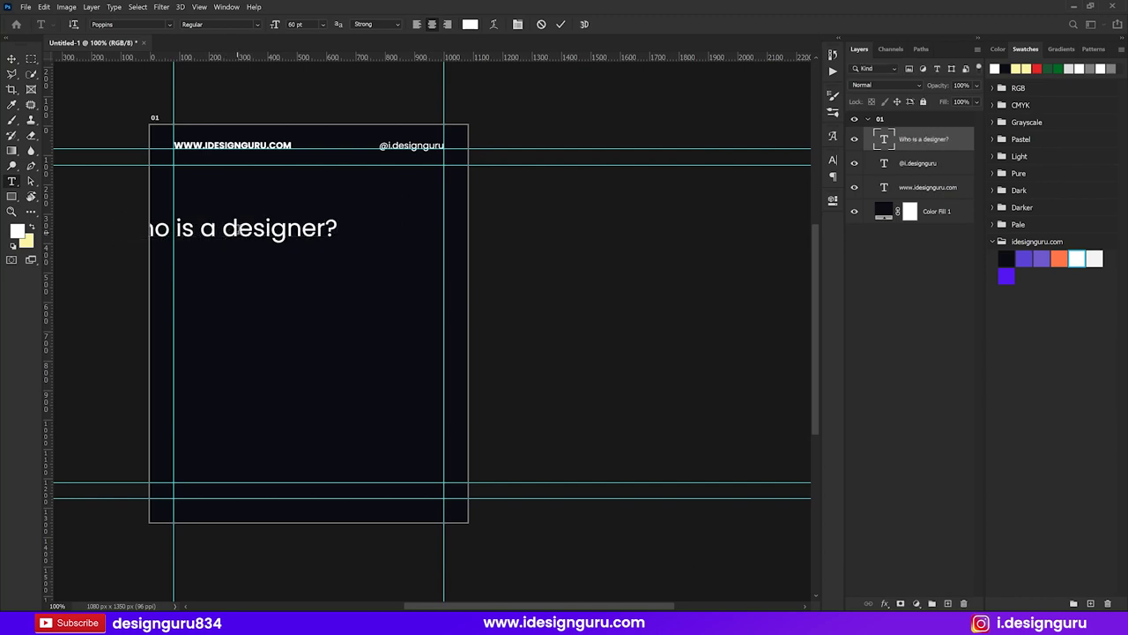
pyautogui.press('v')
pyautogui.moveTo(256, 232); pyautogui.dragTo(343, 219)
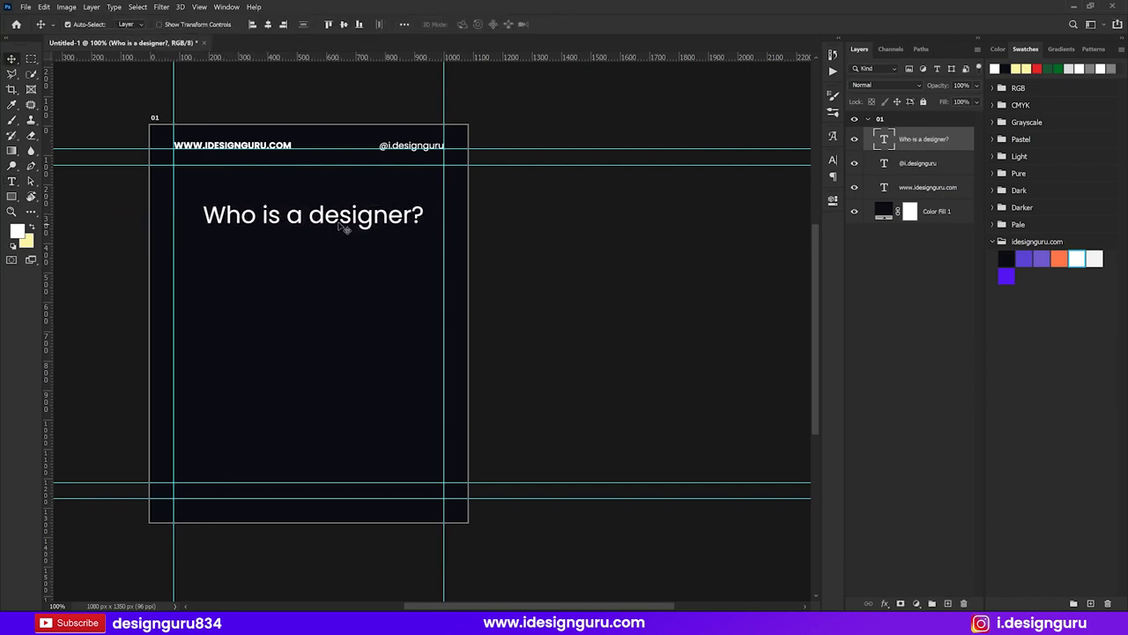
pyautogui.moveTo(353, 223); pyautogui.dragTo(342, 210)
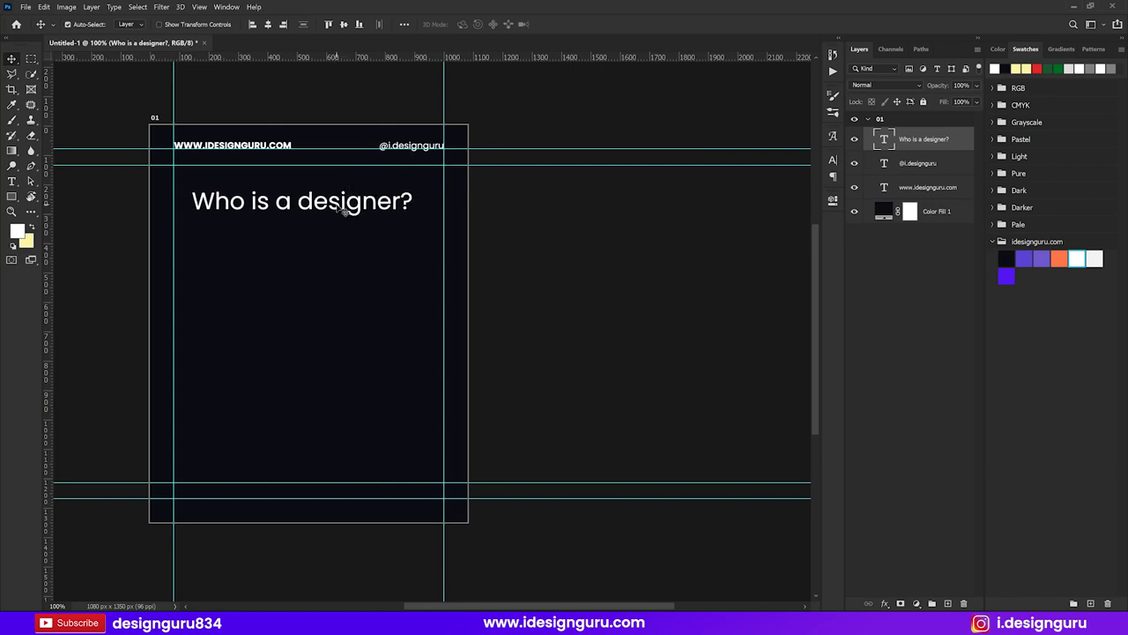
pyautogui.moveTo(335, 208); pyautogui.dragTo(338, 218)
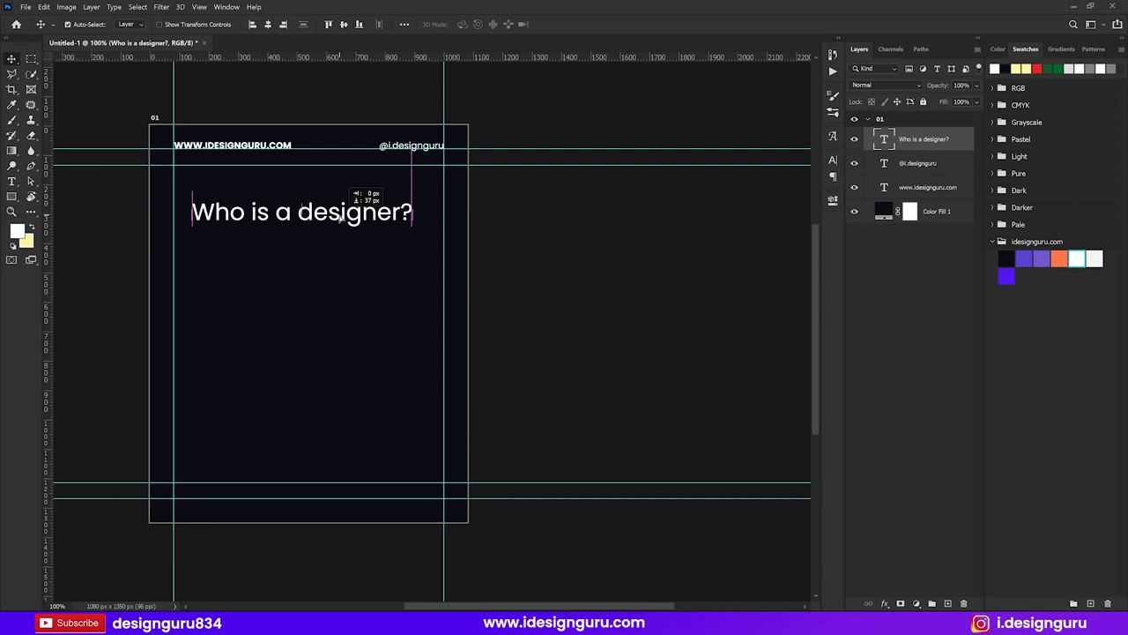
# Step: Set the heading font to Champion HTF Heavyweight and shift it slightly right
pyautogui.click(833, 160)
pyautogui.click(716, 176)
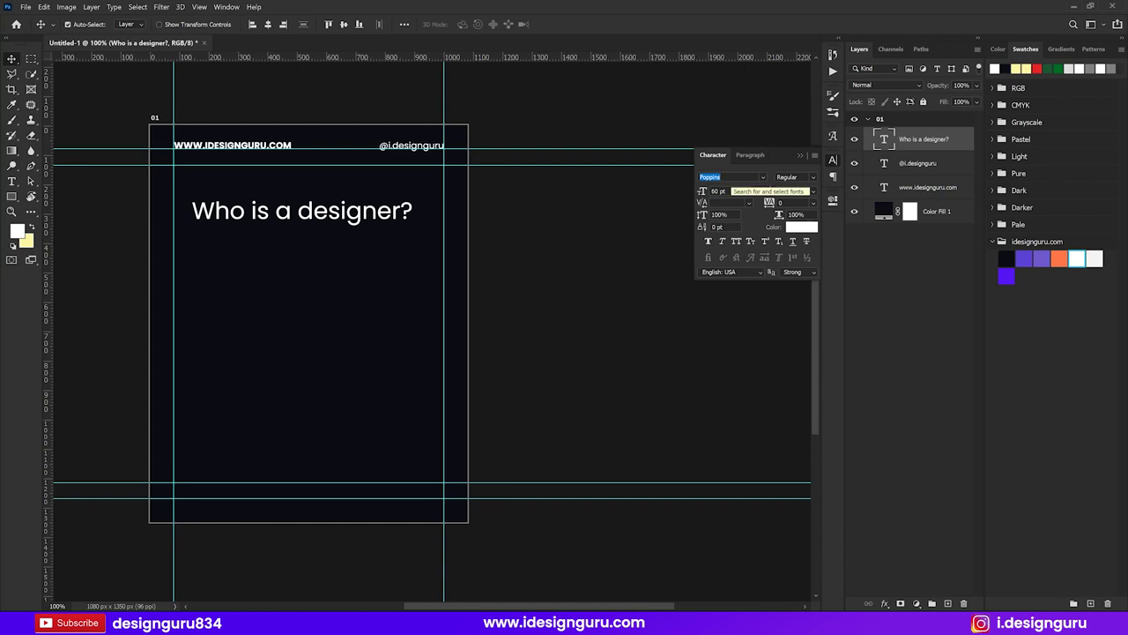
pyautogui.write('cham')
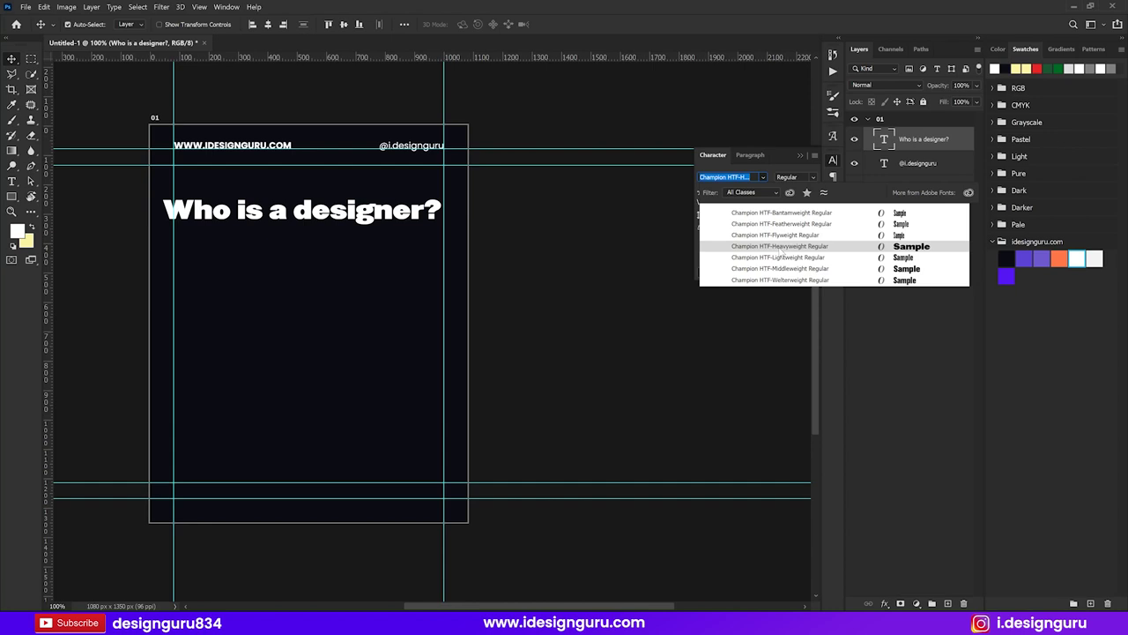
pyautogui.click(780, 246)
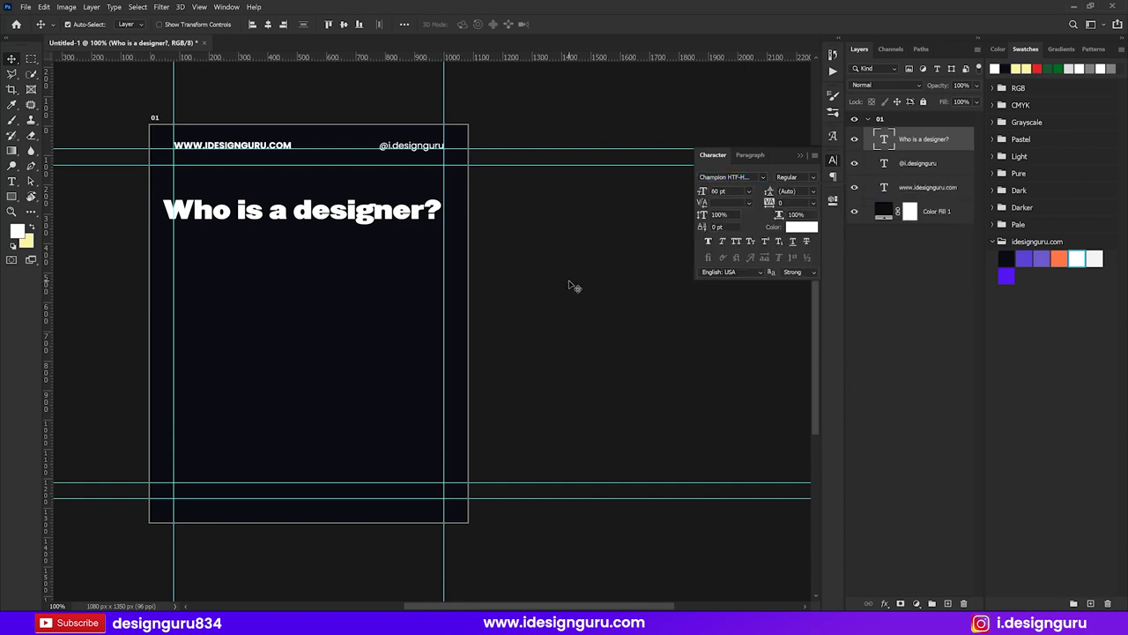
pyautogui.click(574, 285)
pyautogui.click(801, 155)
pyautogui.moveTo(278, 210); pyautogui.dragTo(294, 224)
# Step: Turn on All Caps so the heading reads WHO IS A DESIGNER?
pyautogui.click(832, 159)
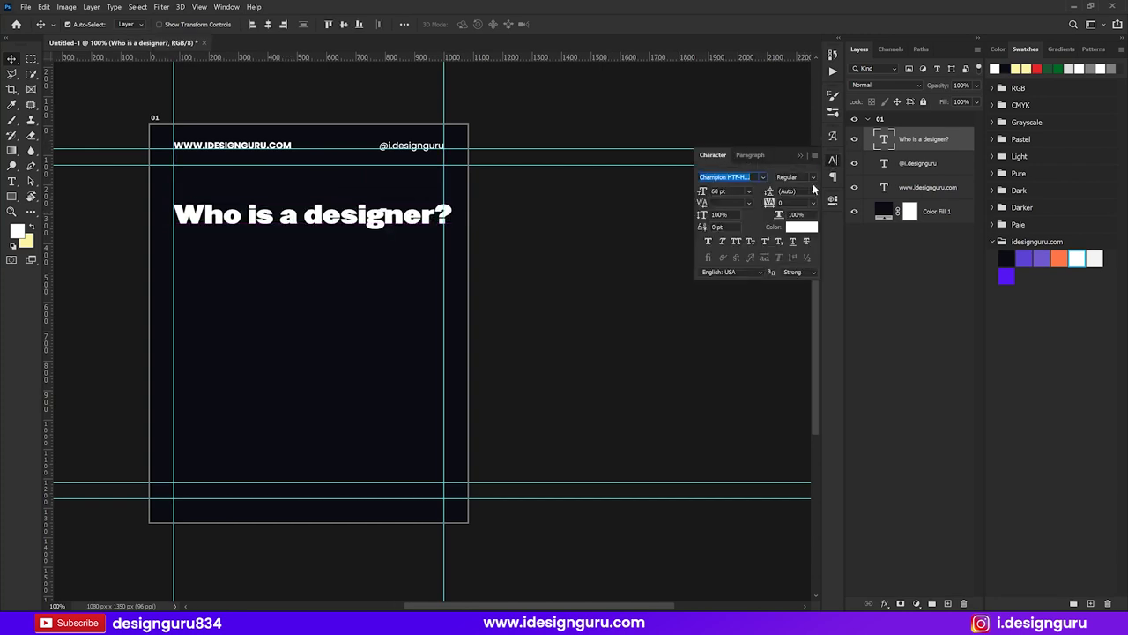
pyautogui.click(737, 241)
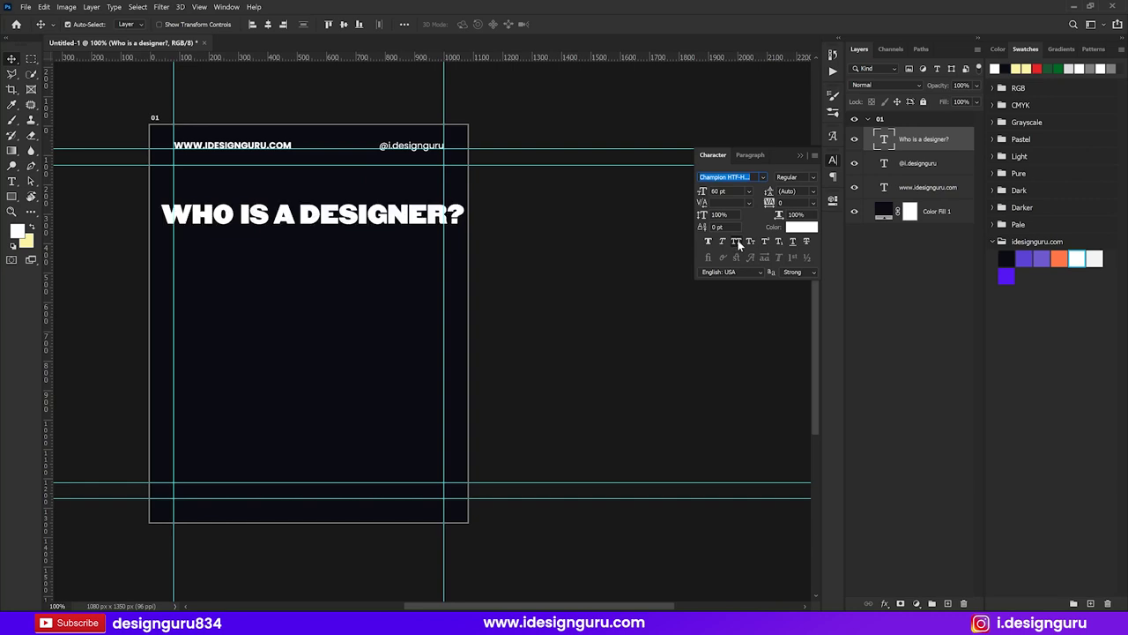
pyautogui.click(799, 155)
pyautogui.hotkey('ctrl', 'z')
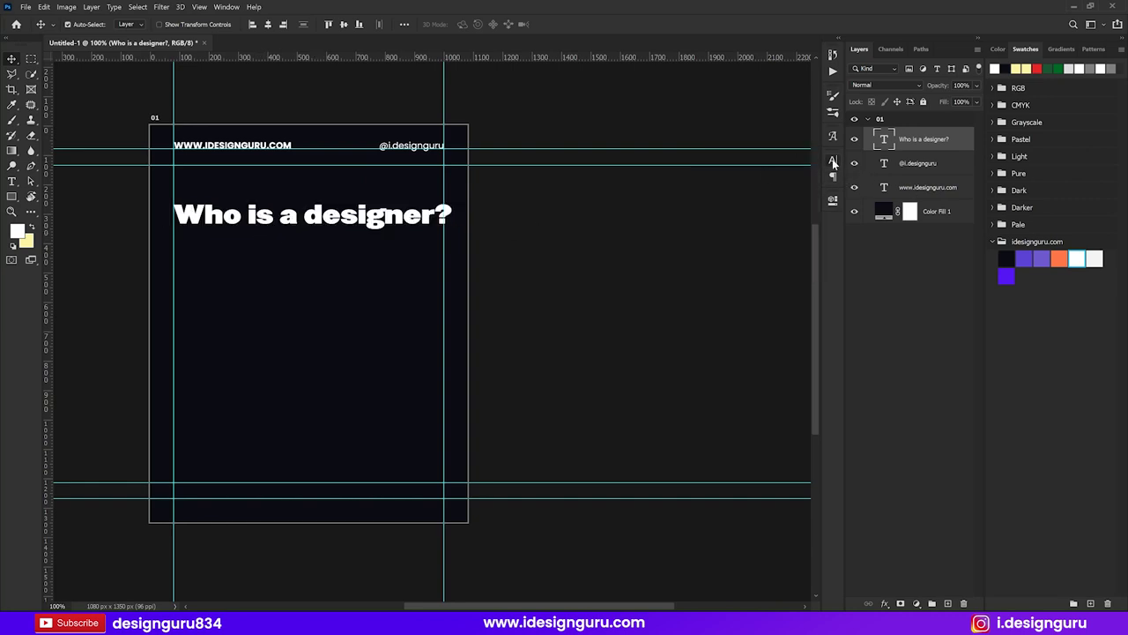
pyautogui.click(832, 161)
pyautogui.click(736, 240)
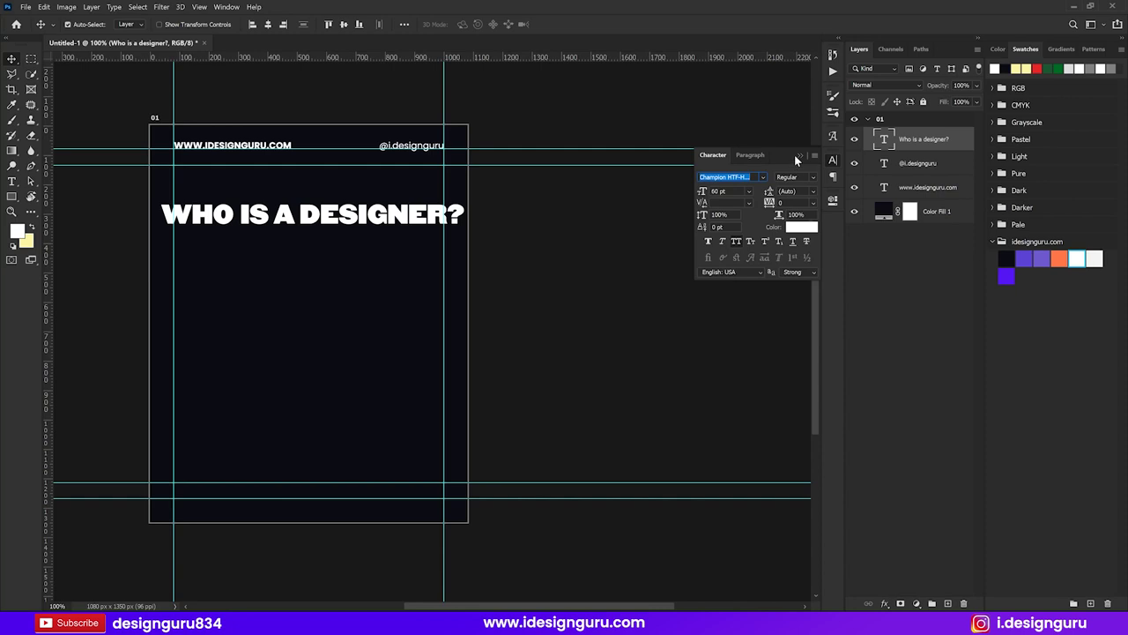
pyautogui.click(884, 146)
# Step: Align the headline to the left guide and cut it down to just 'WHO IS'
pyautogui.moveTo(360, 223); pyautogui.dragTo(372, 226)
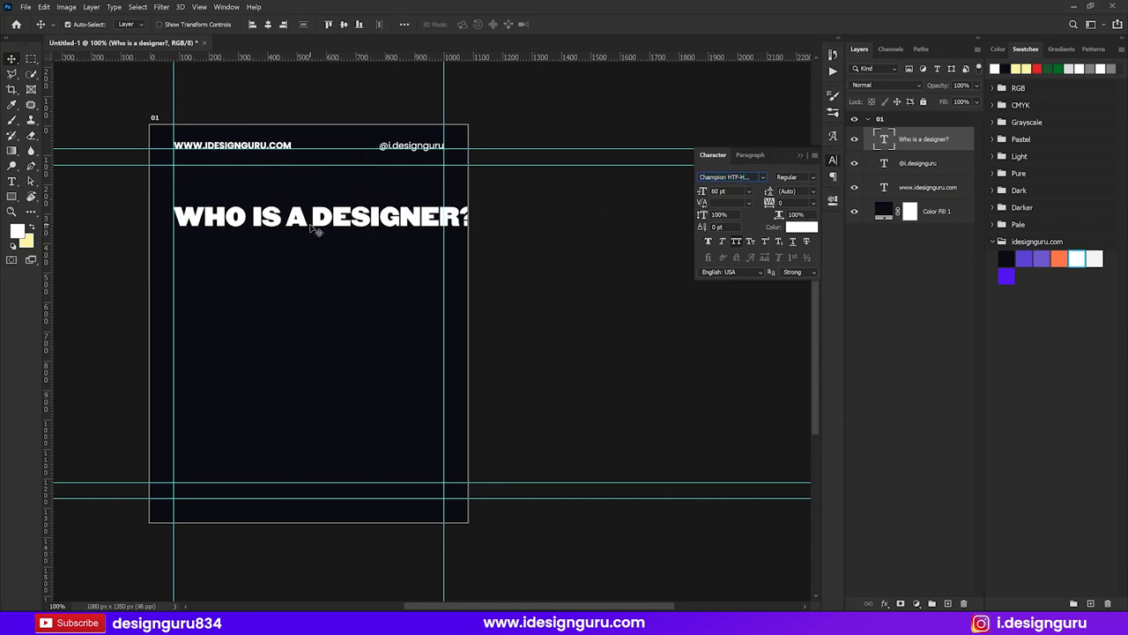
pyautogui.press('t')
pyautogui.moveTo(311, 218); pyautogui.dragTo(534, 219)
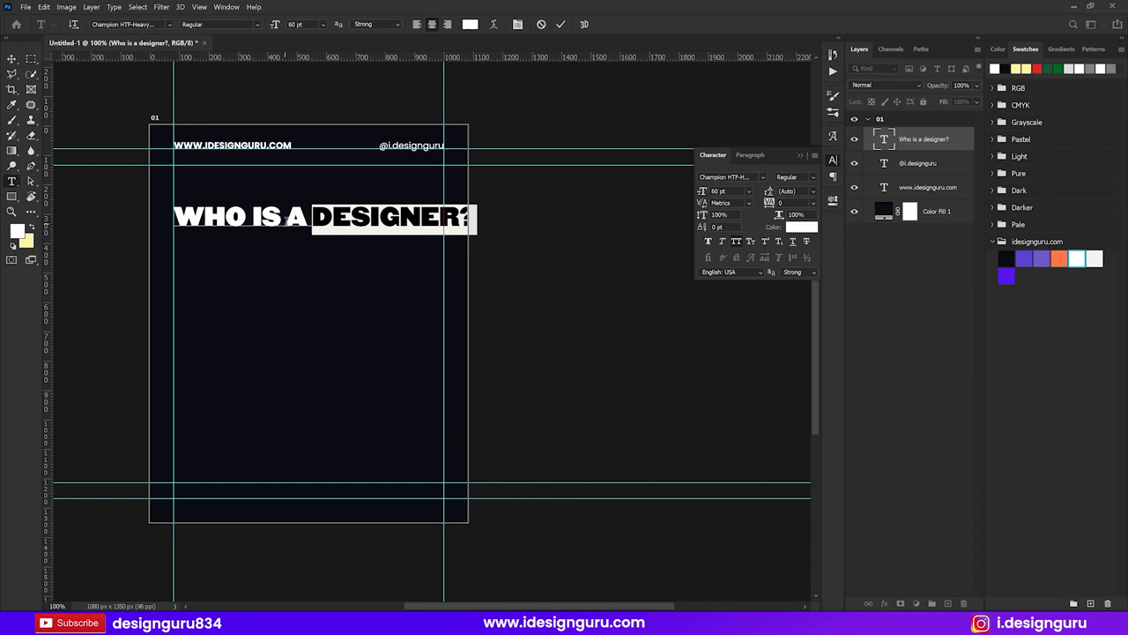
pyautogui.moveTo(285, 220); pyautogui.dragTo(551, 220)
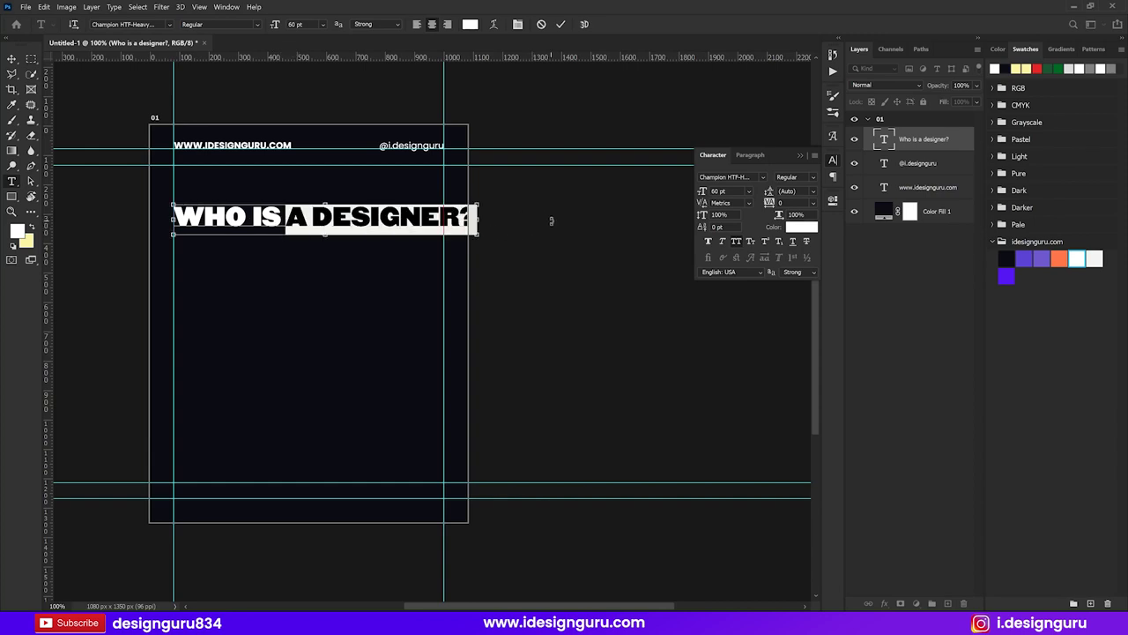
pyautogui.press('BackSpace')
pyautogui.press('BackSpace')
pyautogui.hotkey('ctrl', 'Return')
pyautogui.press('v')
# Step: Duplicate WHO IS below, retype it as 'A designer?' and move it up under WHO IS
pyautogui.moveTo(341, 231)
pyautogui.mouseDown()
pyautogui.moveTo(307, 221)
pyautogui.moveTo(306, 256)
pyautogui.mouseUp()
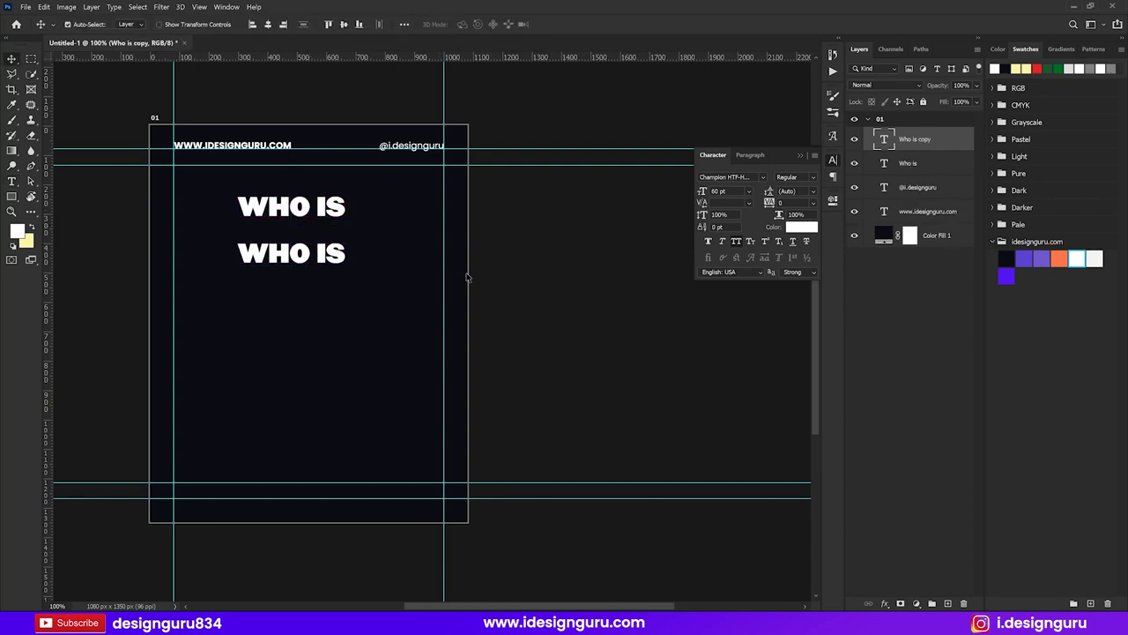
pyautogui.doubleClick(885, 141)
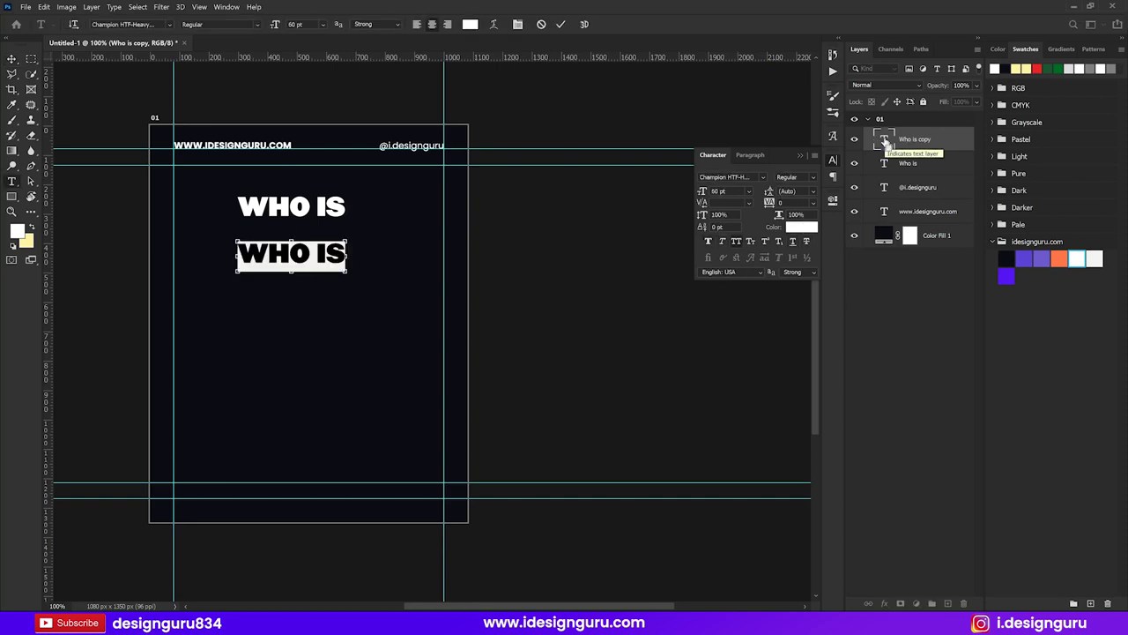
pyautogui.write('A designer?')
pyautogui.hotkey('ctrl', 'Return')
pyautogui.press('v')
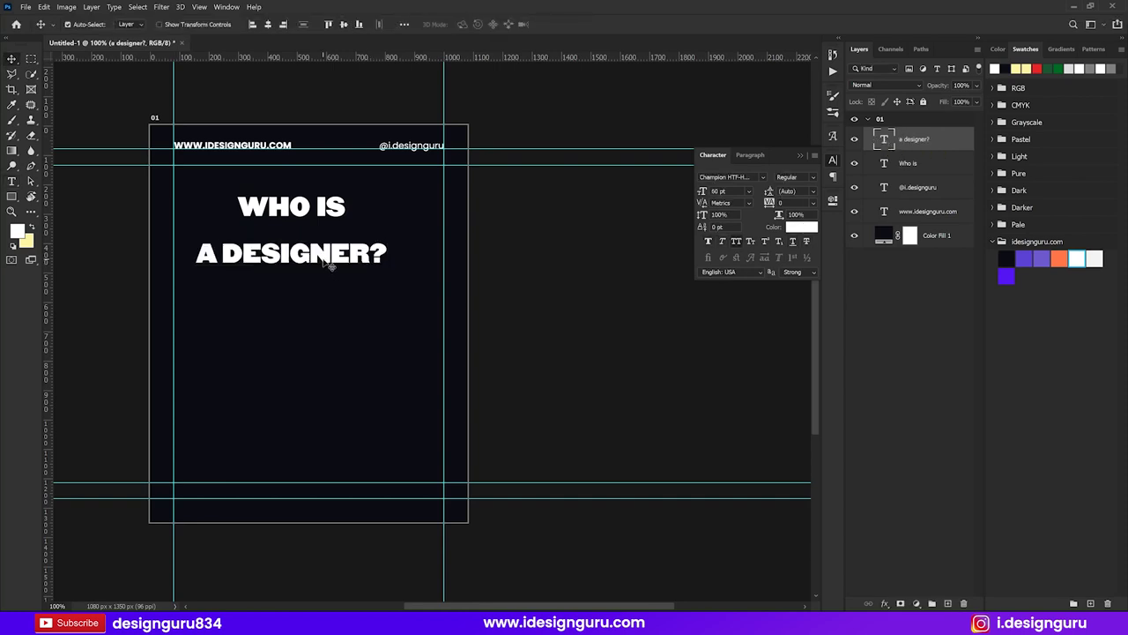
pyautogui.moveTo(328, 265); pyautogui.dragTo(335, 246)
pyautogui.click(340, 208)
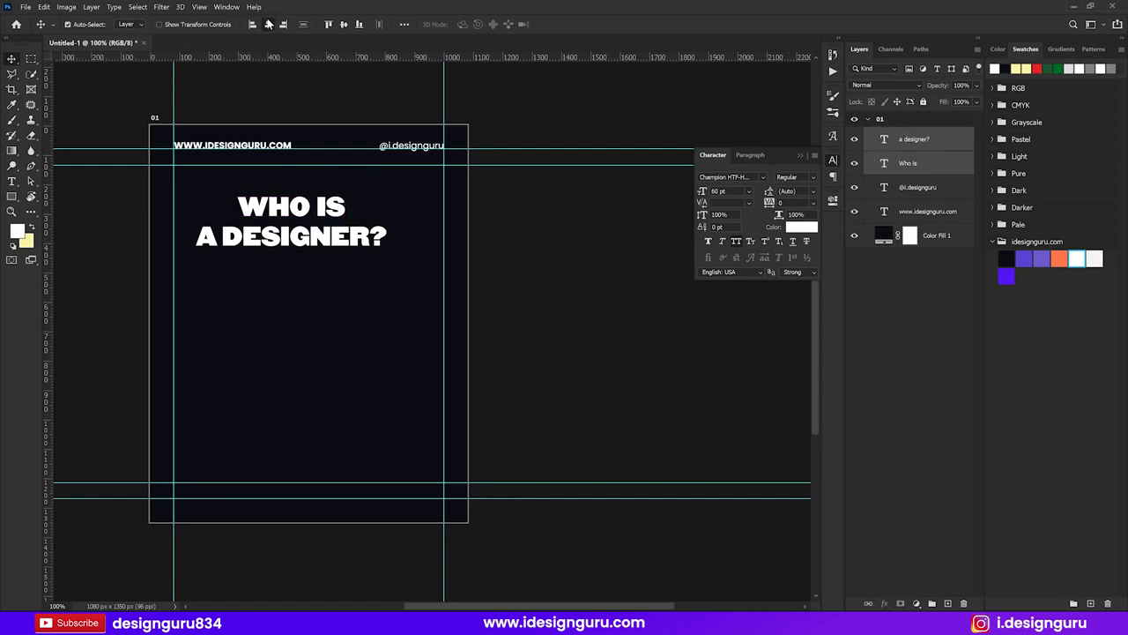
# Step: Centre WHO IS and A DESIGNER? horizontally on the slide, one under the other
pyautogui.click(578, 300)
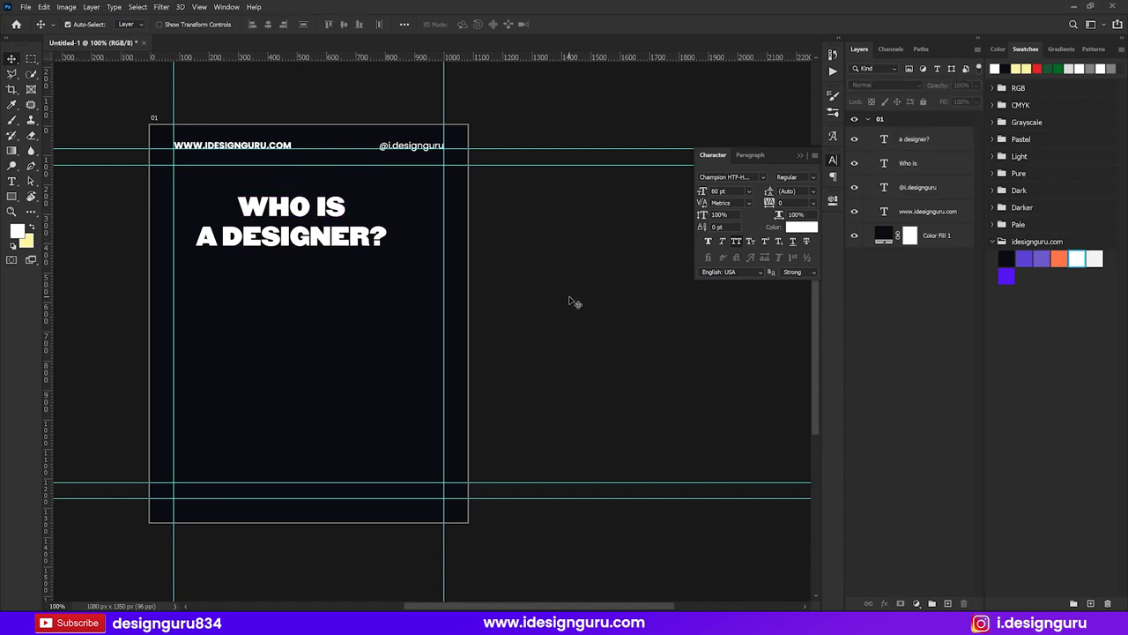
pyautogui.click(332, 242)
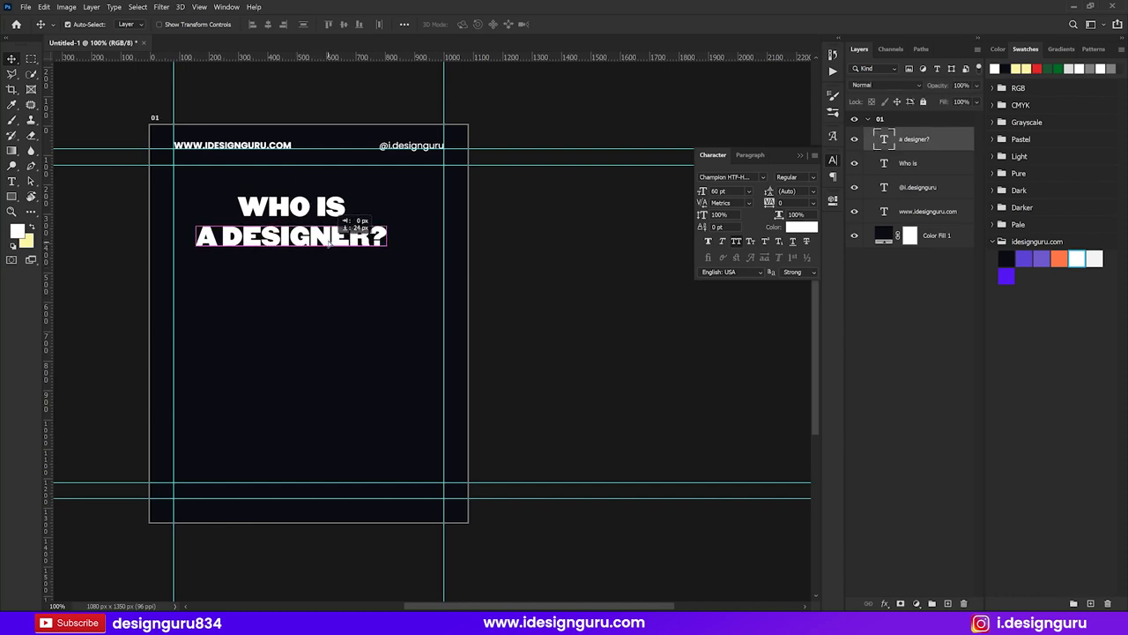
pyautogui.click(321, 213)
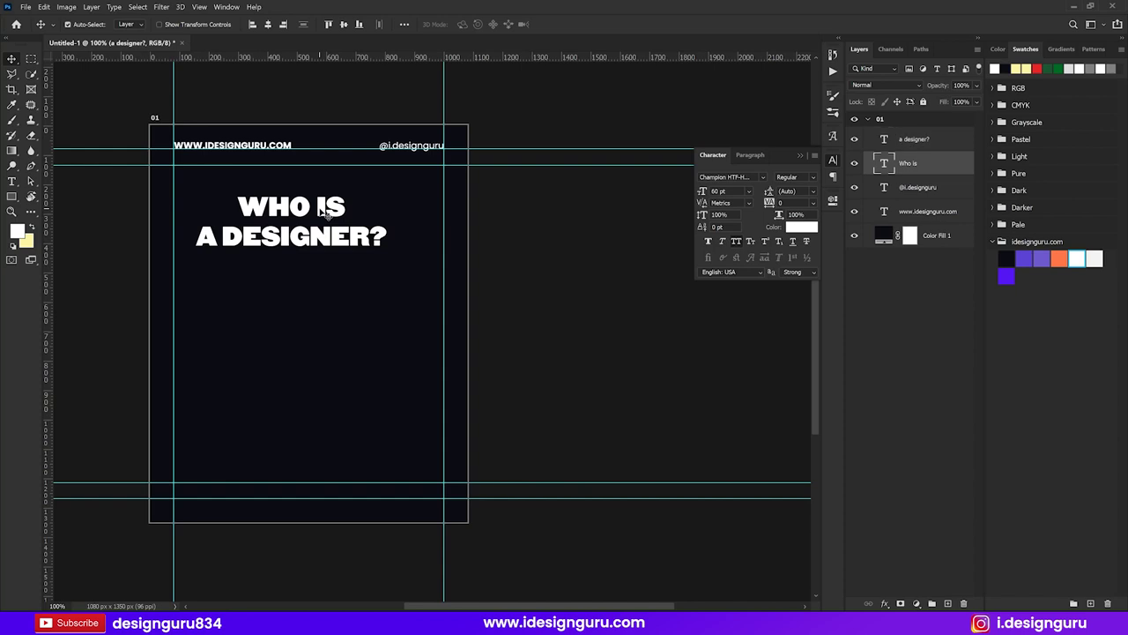
pyautogui.click(269, 26)
pyautogui.click(332, 240)
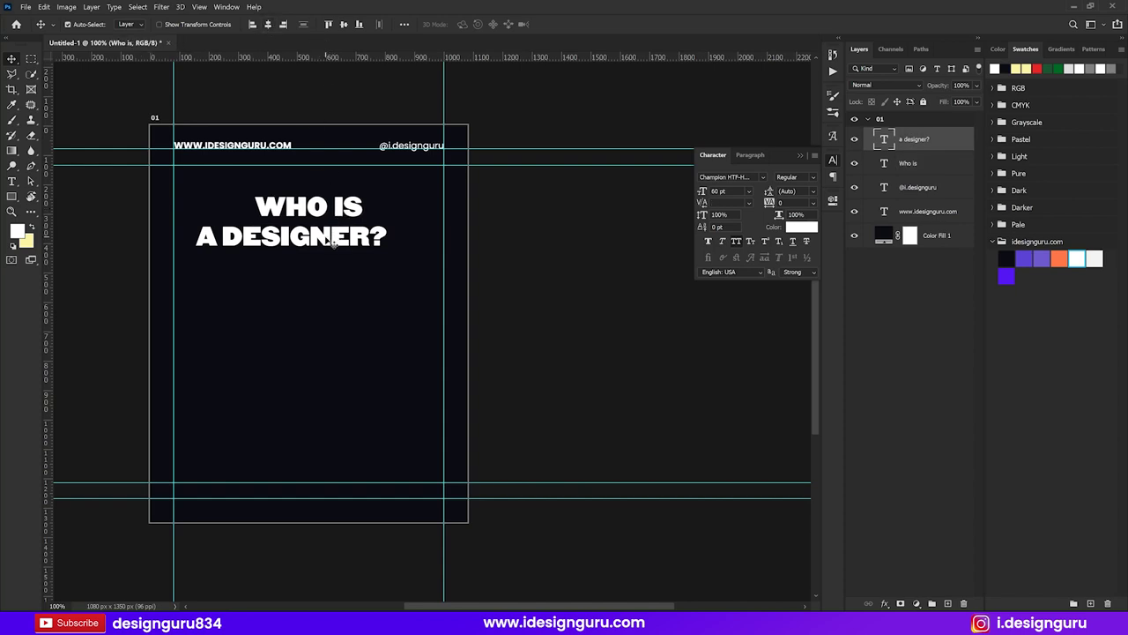
pyautogui.hotkey('shift', 'Up')
pyautogui.click(268, 24)
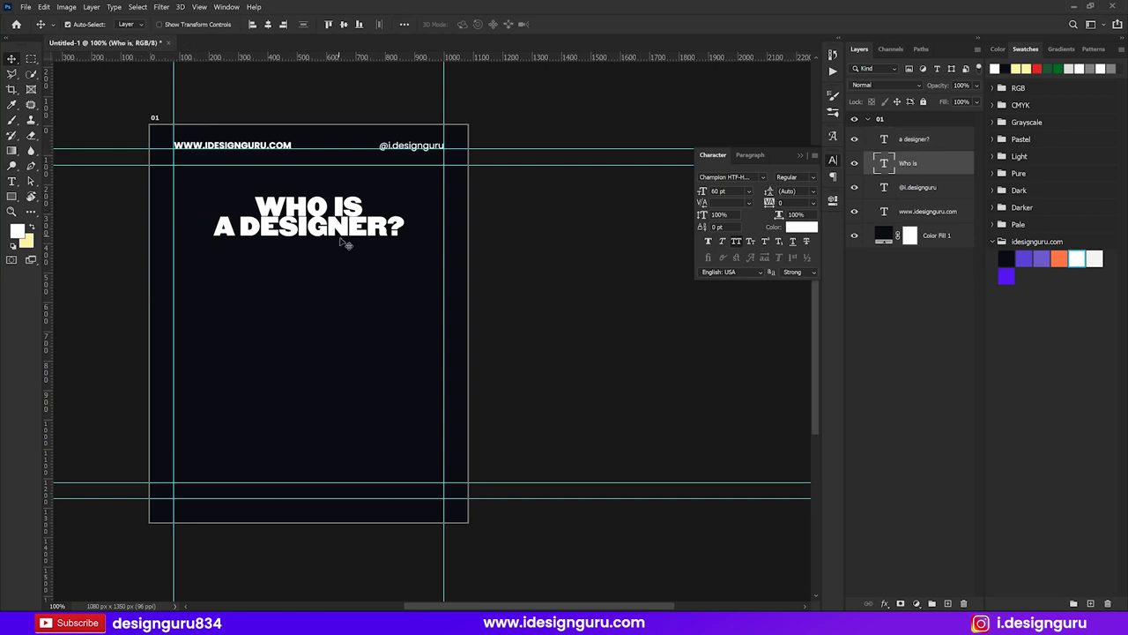
pyautogui.moveTo(348, 231); pyautogui.dragTo(348, 236)
# Step: Scale up WHO IS and A DESIGNER? to about 94 pt with Free Transform
pyautogui.click(322, 207)
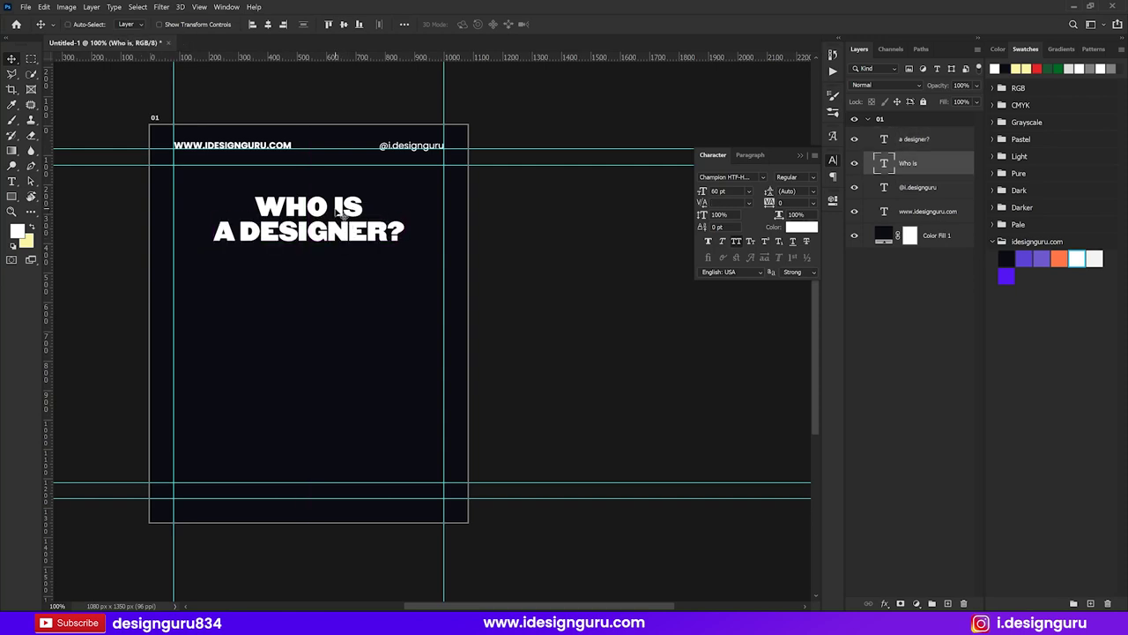
pyautogui.hotkey('ctrl', 't')
pyautogui.moveTo(365, 207); pyautogui.dragTo(395, 212)
pyautogui.press('Return')
pyautogui.click(373, 236)
pyautogui.hotkey('ctrl', 't')
pyautogui.moveTo(407, 233); pyautogui.dragTo(437, 233)
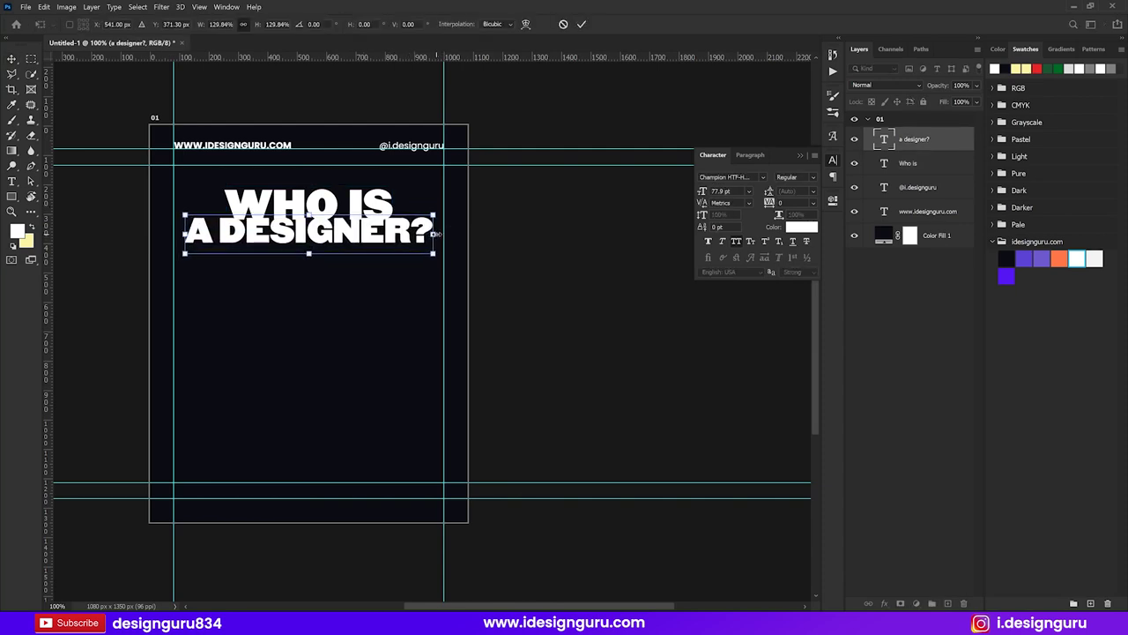
pyautogui.press('Return')
# Step: Tighten the vertical spacing between WHO IS and A DESIGNER?
pyautogui.click(332, 223)
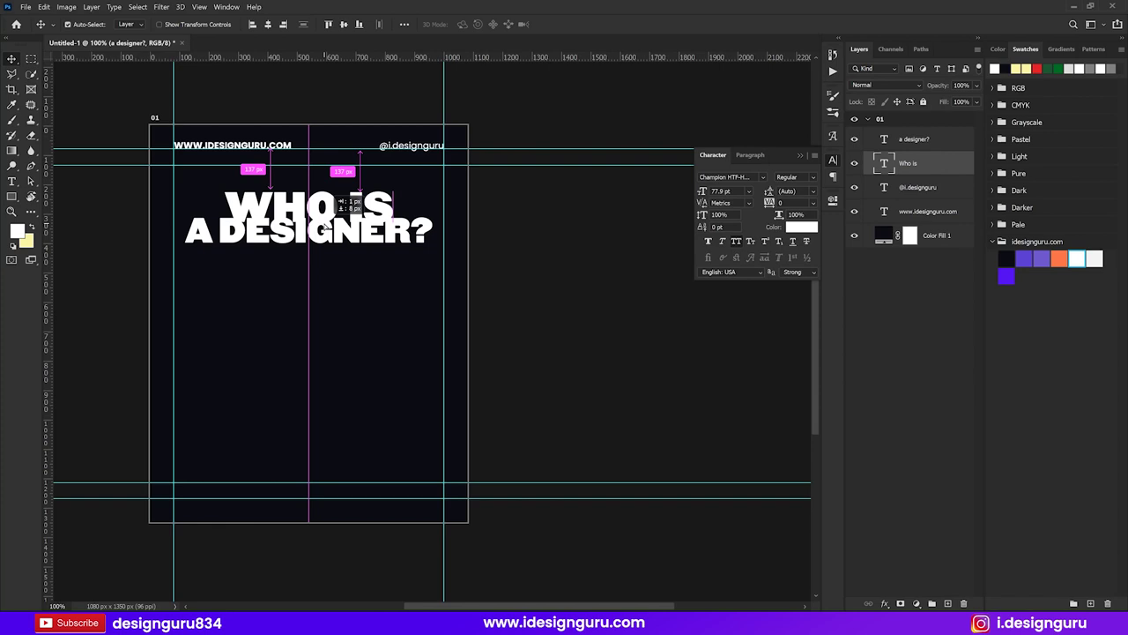
pyautogui.moveTo(390, 220); pyautogui.dragTo(391, 215)
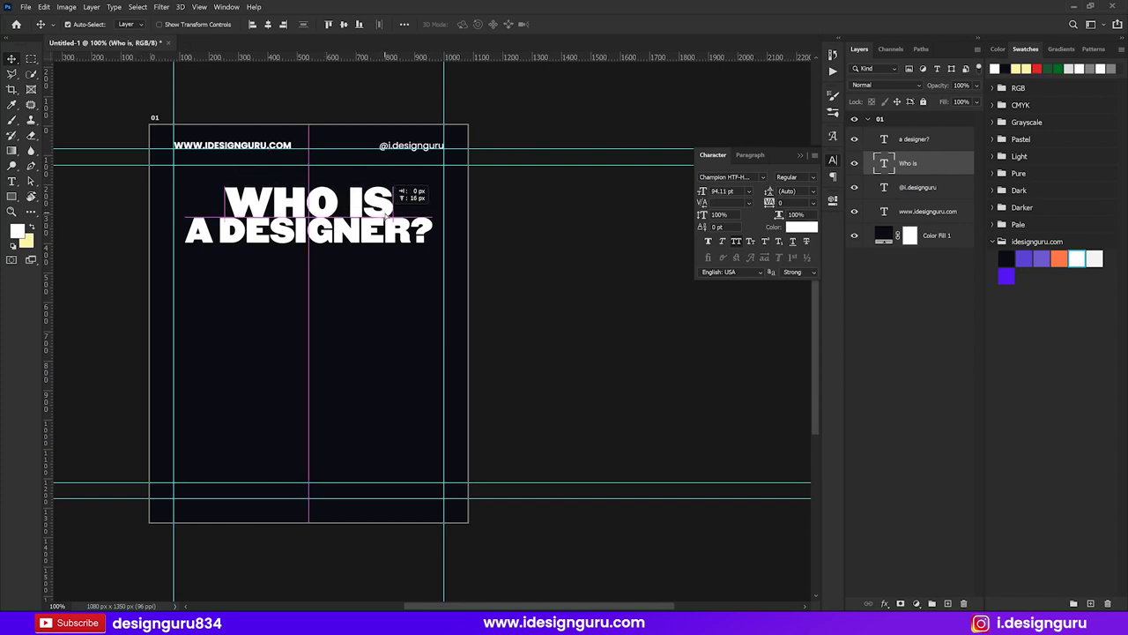
pyautogui.click(401, 237)
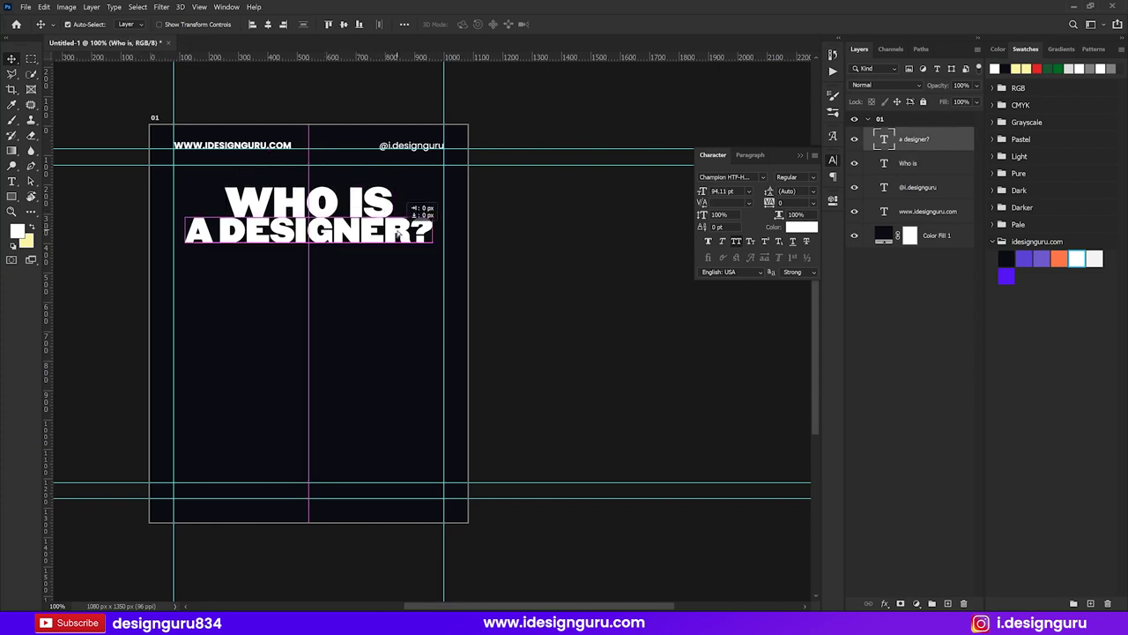
pyautogui.moveTo(386, 207); pyautogui.dragTo(385, 206)
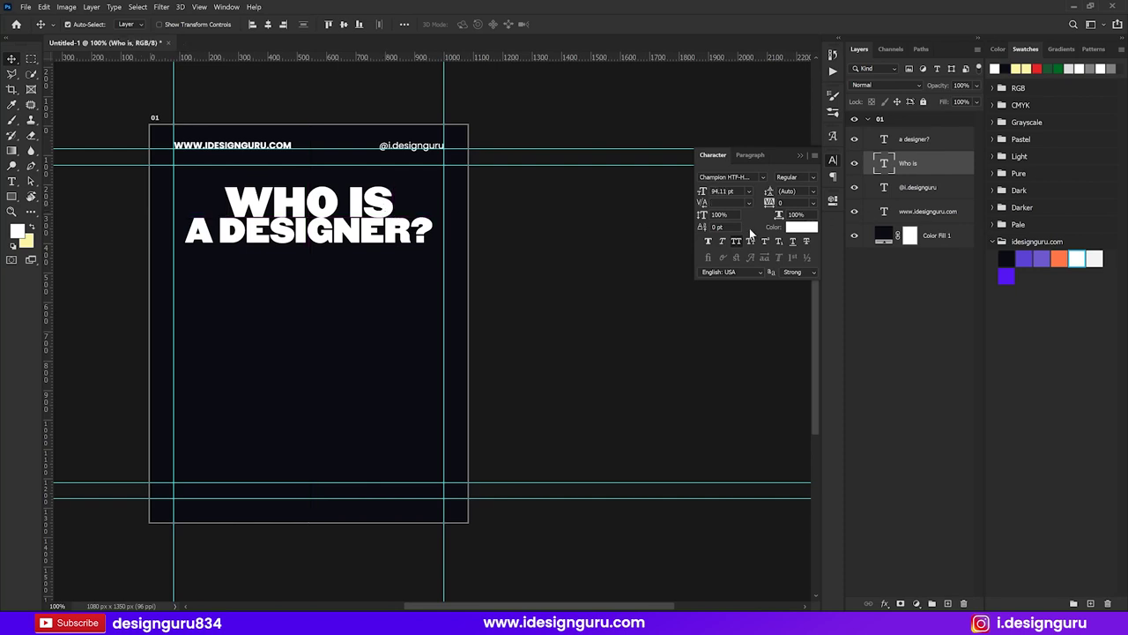
# Step: Add a Normal-blend drop shadow to WHO IS with a sharp edge and 27 px distance
pyautogui.doubleClick(961, 168)
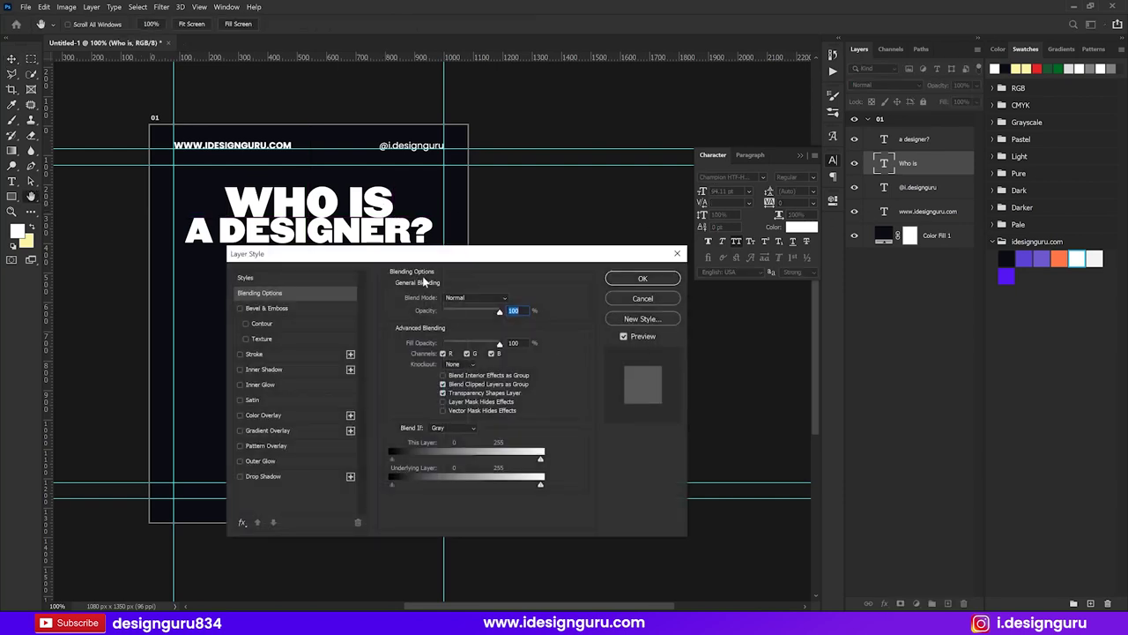
pyautogui.moveTo(373, 255); pyautogui.dragTo(639, 156)
pyautogui.click(531, 370)
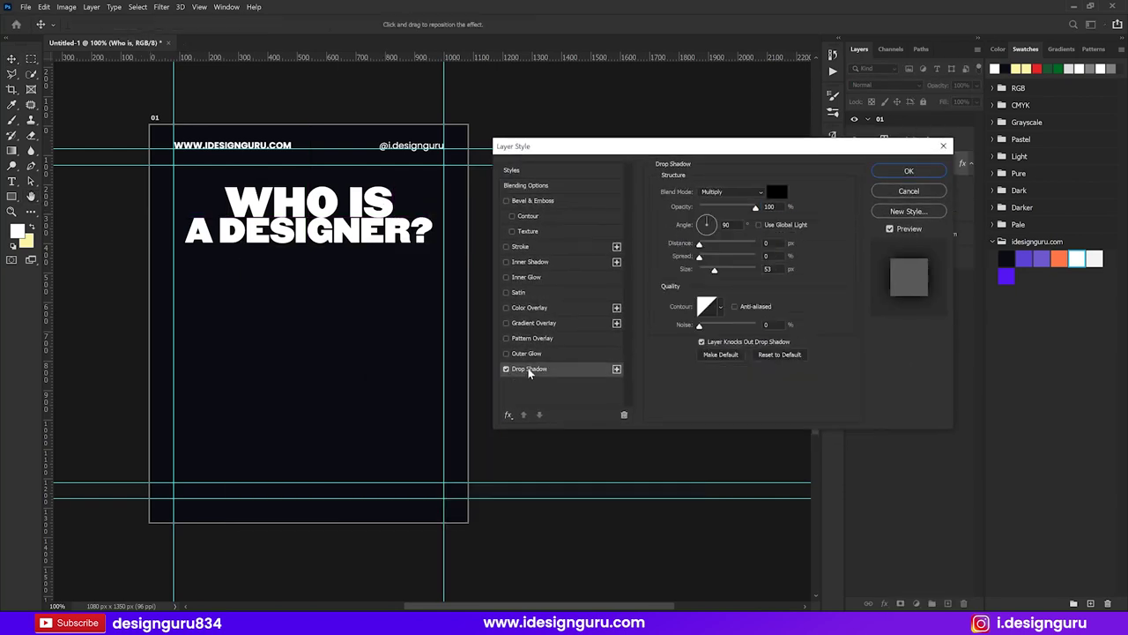
pyautogui.click(774, 191)
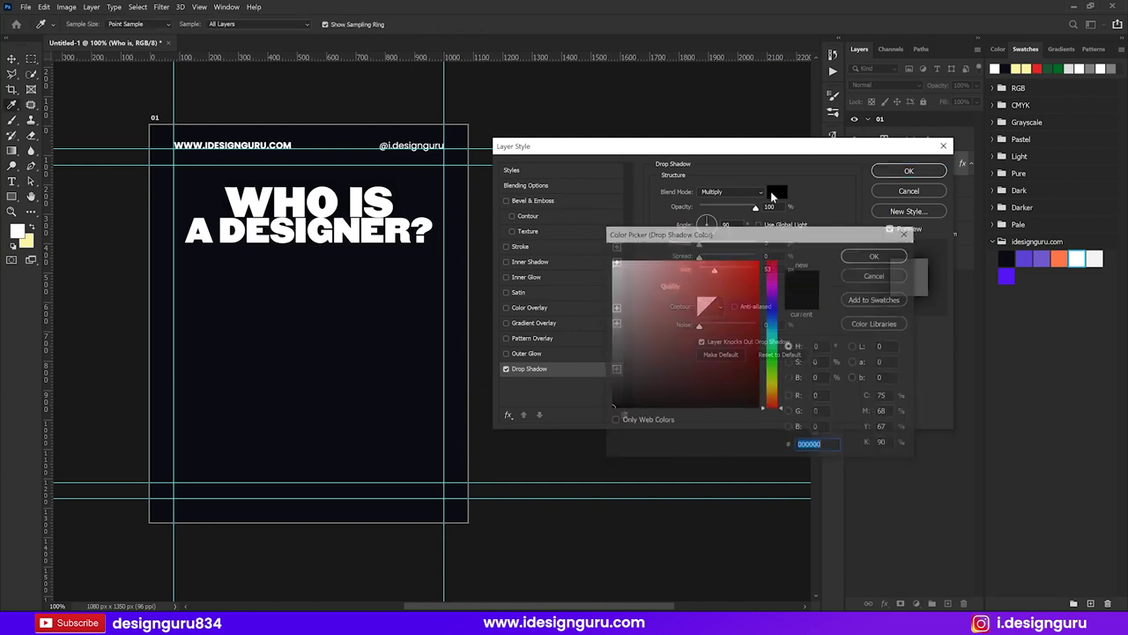
pyautogui.click(875, 257)
pyautogui.moveTo(700, 245); pyautogui.dragTo(708, 248)
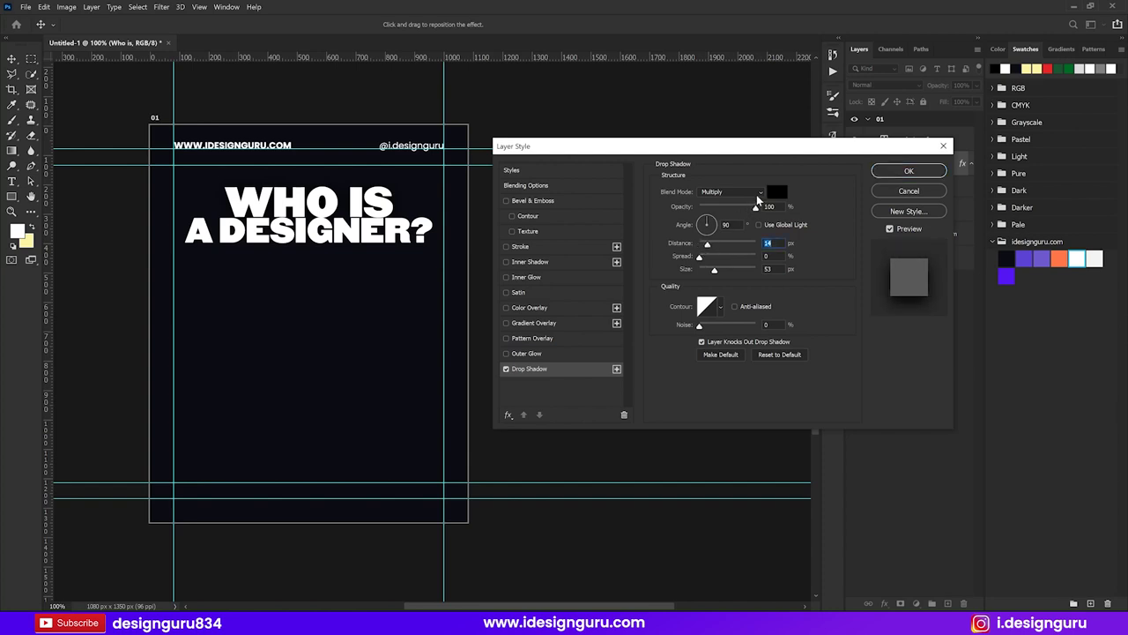
pyautogui.click(732, 191)
pyautogui.moveTo(757, 210); pyautogui.dragTo(757, 210)
pyautogui.click(702, 225)
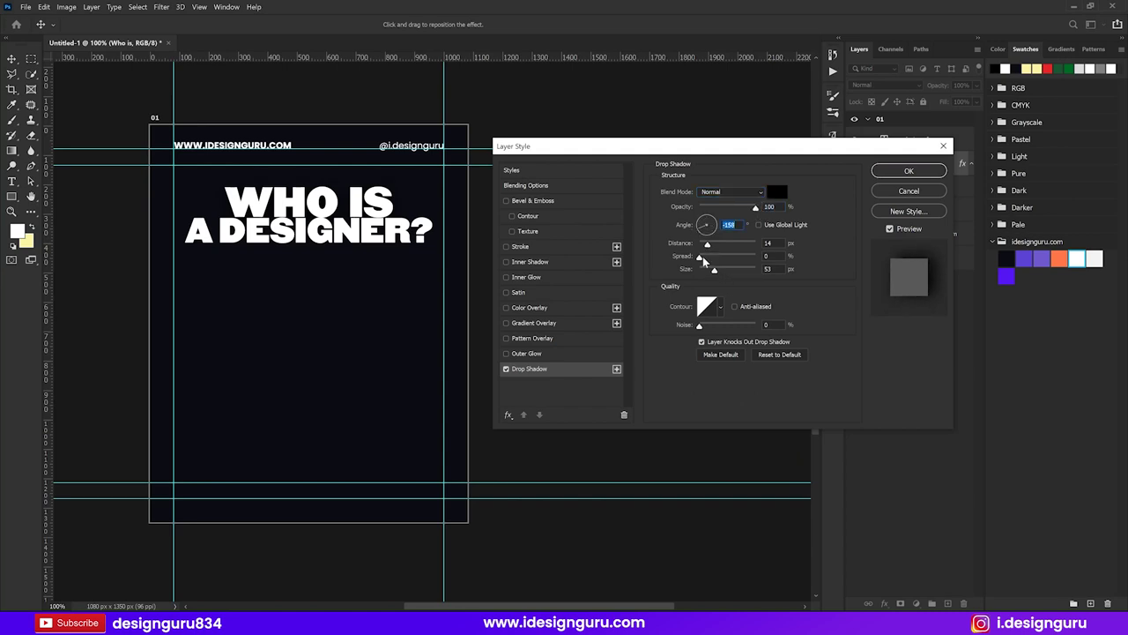
pyautogui.moveTo(714, 270)
pyautogui.mouseDown()
pyautogui.moveTo(701, 271)
pyautogui.moveTo(716, 248)
pyautogui.mouseUp()
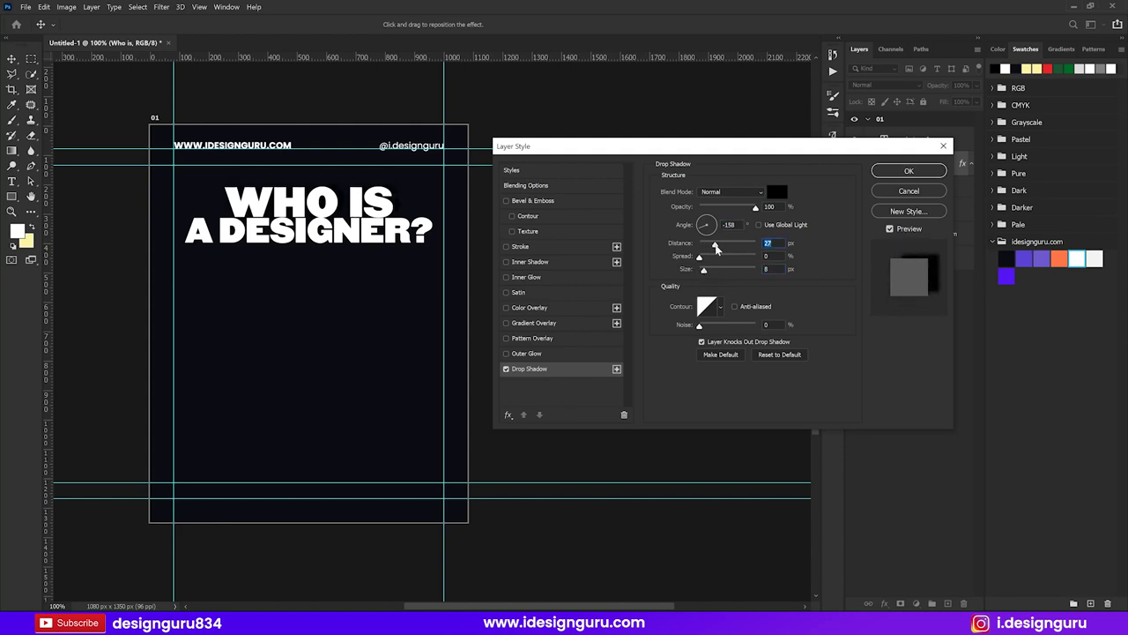
pyautogui.moveTo(755, 207); pyautogui.dragTo(749, 209)
pyautogui.click(881, 172)
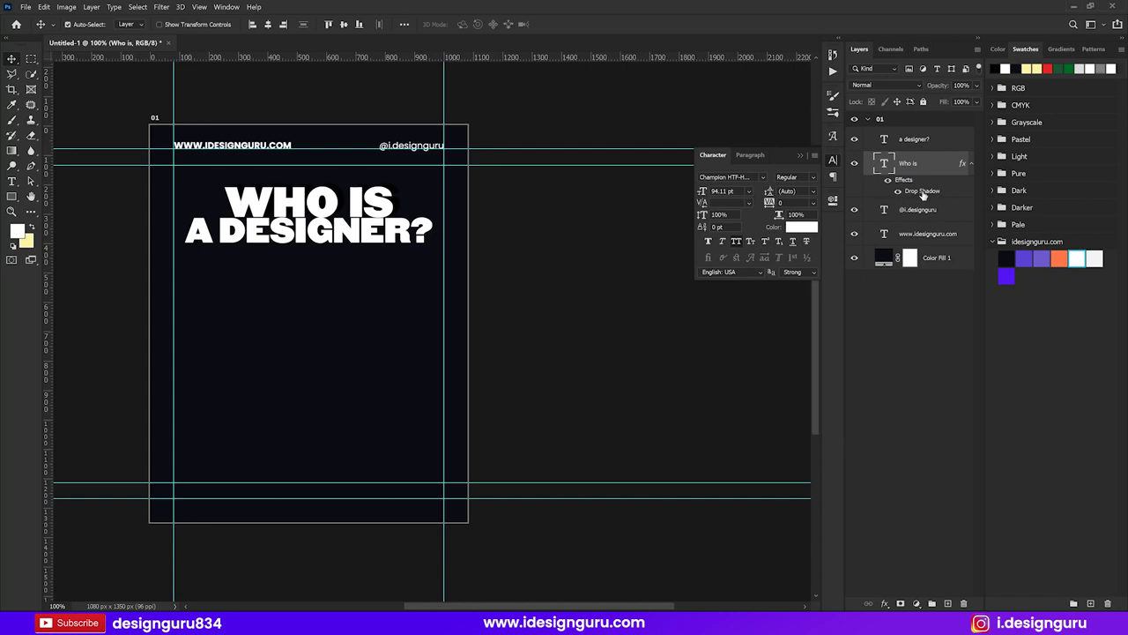
# Step: Change the WHO IS shadow colour to dark grey and its angle to 120°
pyautogui.doubleClick(892, 192)
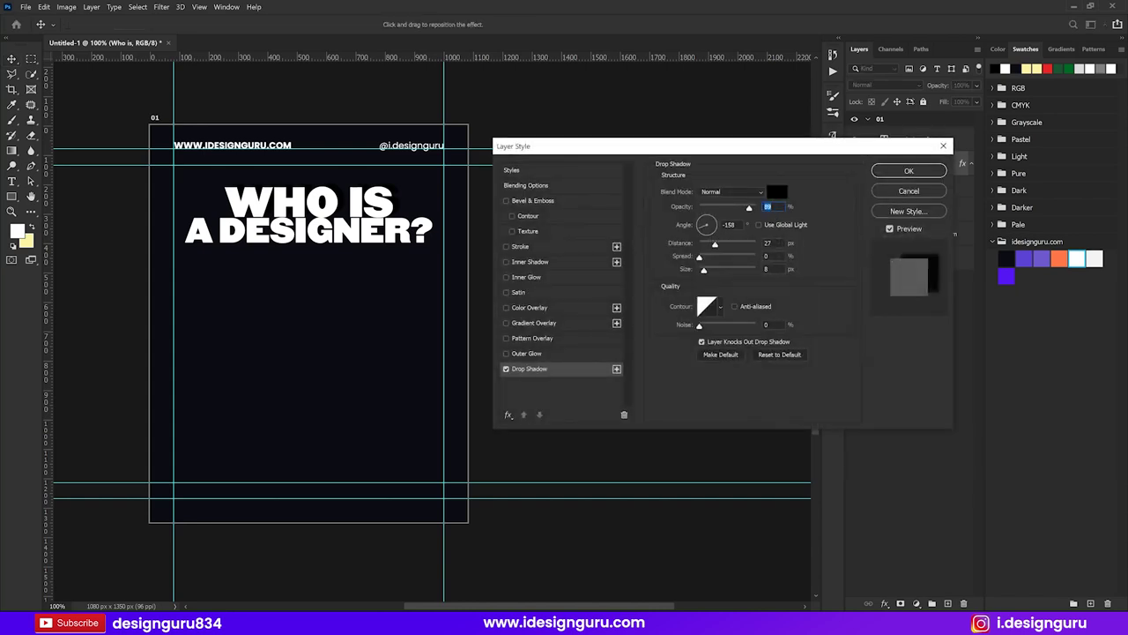
pyautogui.click(776, 192)
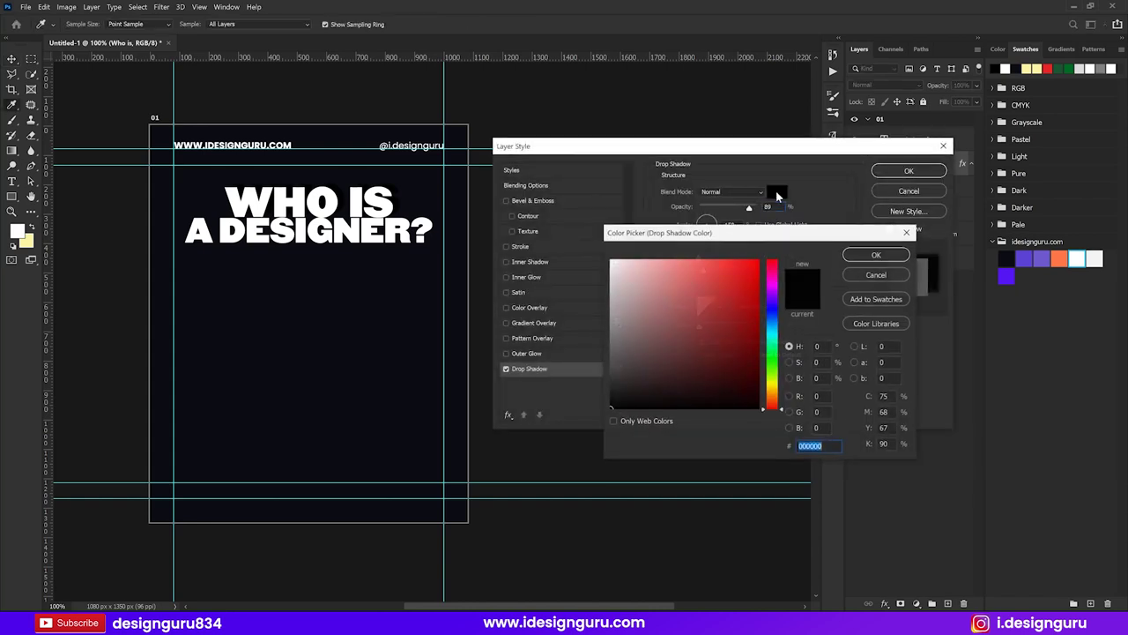
pyautogui.moveTo(612, 404); pyautogui.dragTo(608, 386)
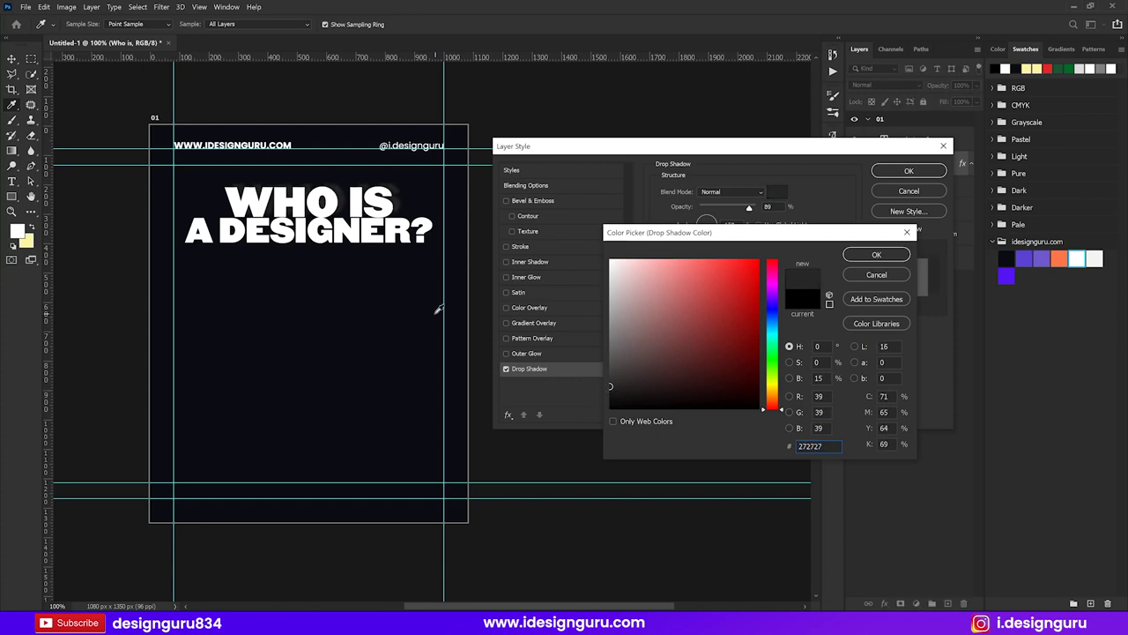
pyautogui.click(608, 386)
pyautogui.click(858, 257)
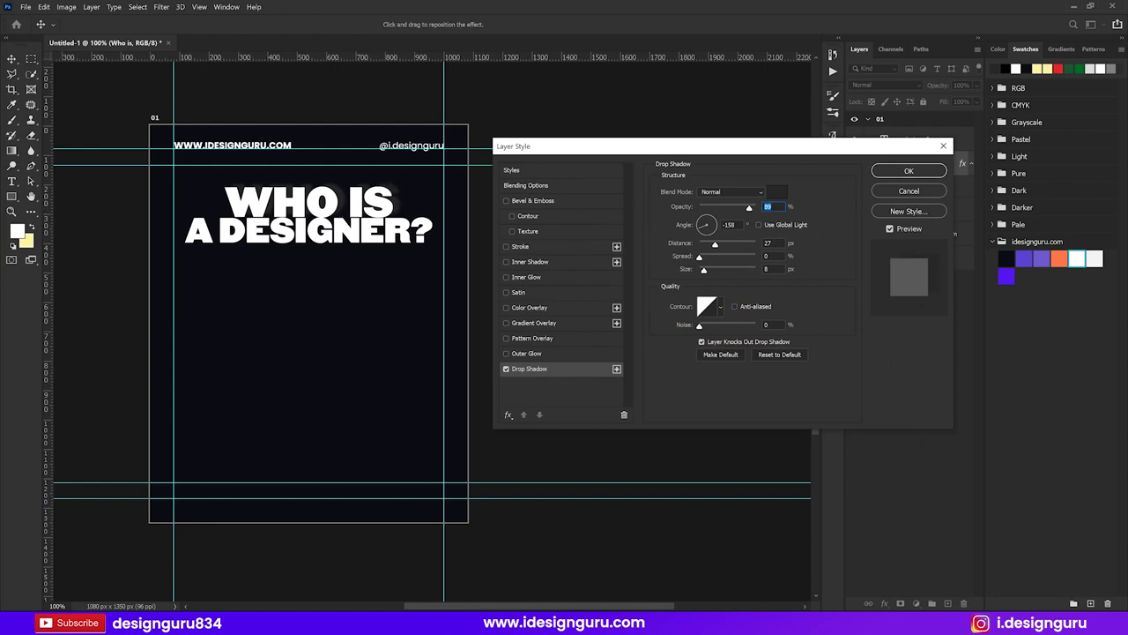
pyautogui.press('Tab')
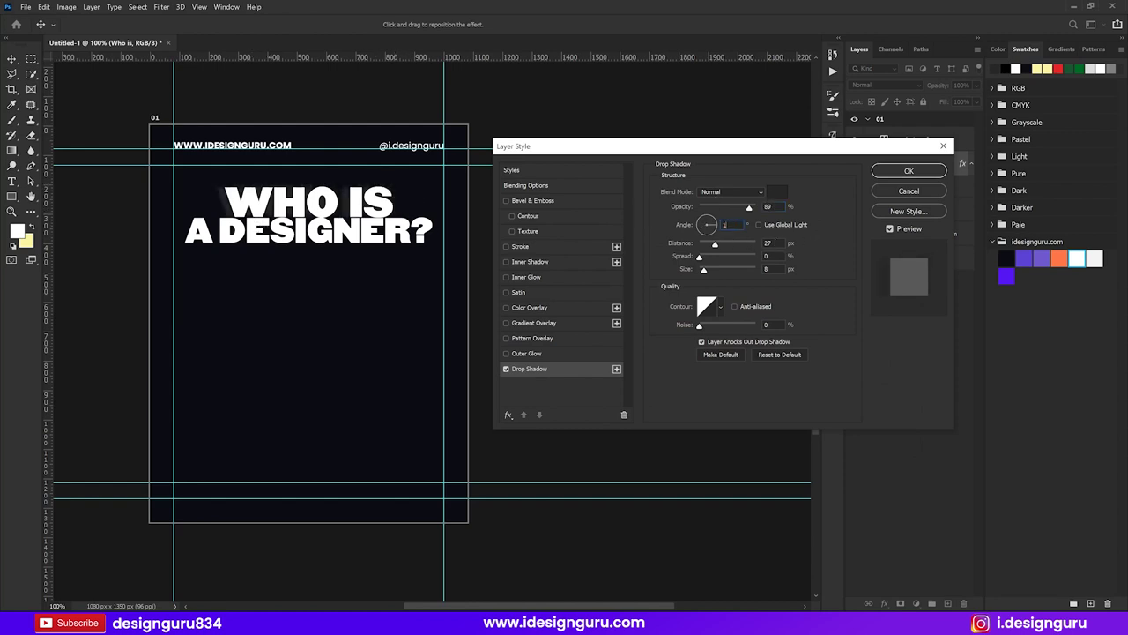
pyautogui.write('120')
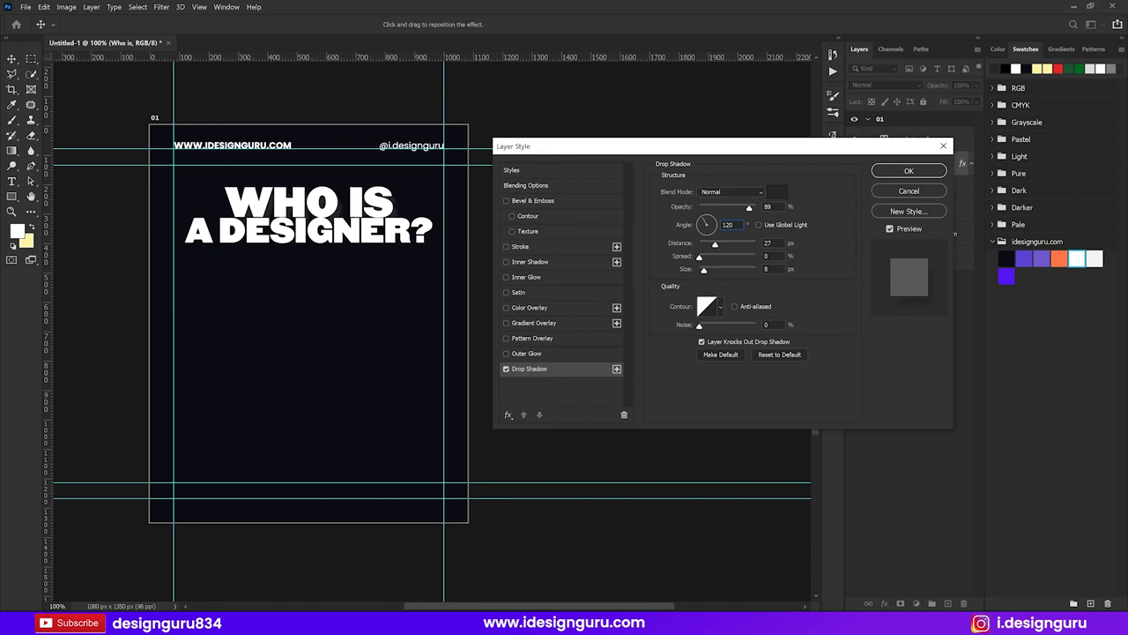
pyautogui.press('Return')
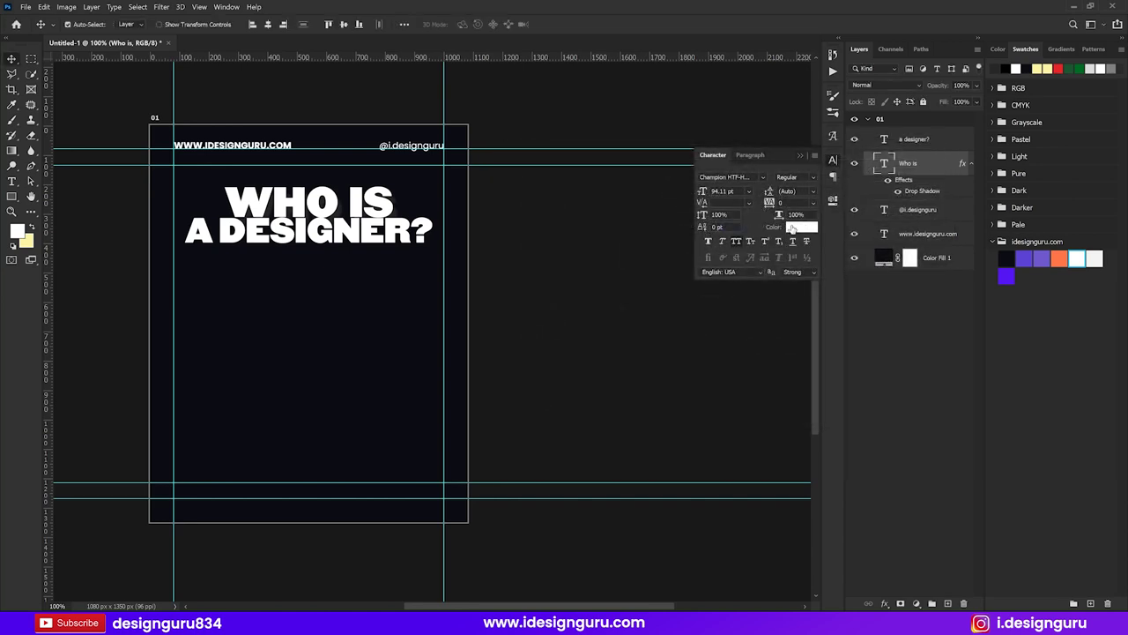
# Step: Review the text and shadow colours, then move the a designer? layer below Who is
pyautogui.click(800, 227)
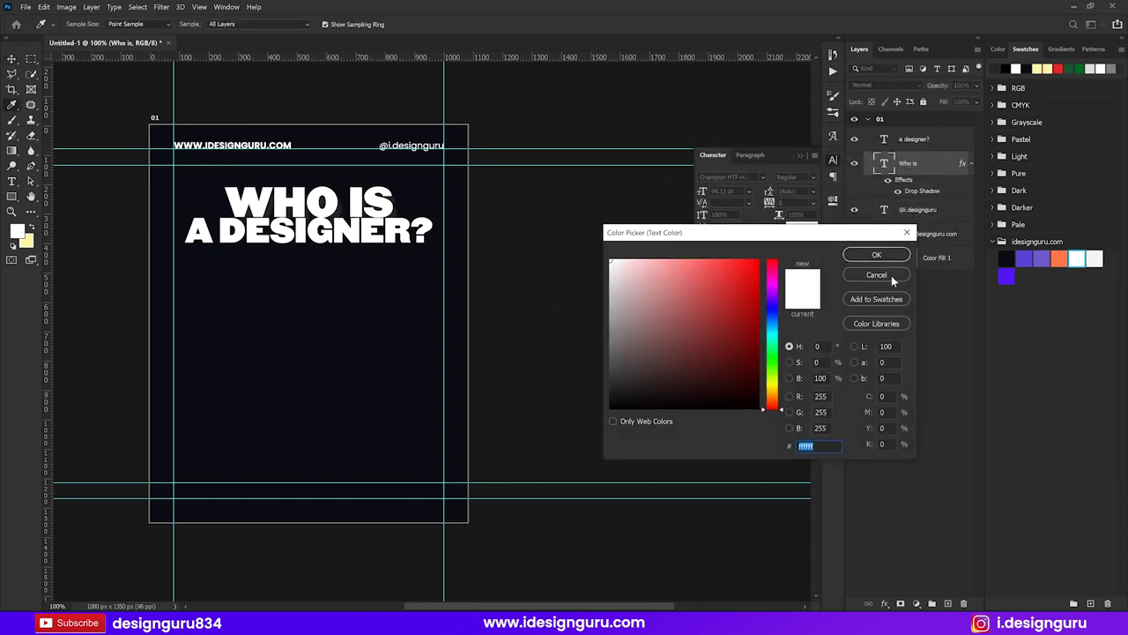
pyautogui.click(892, 275)
pyautogui.doubleClick(922, 190)
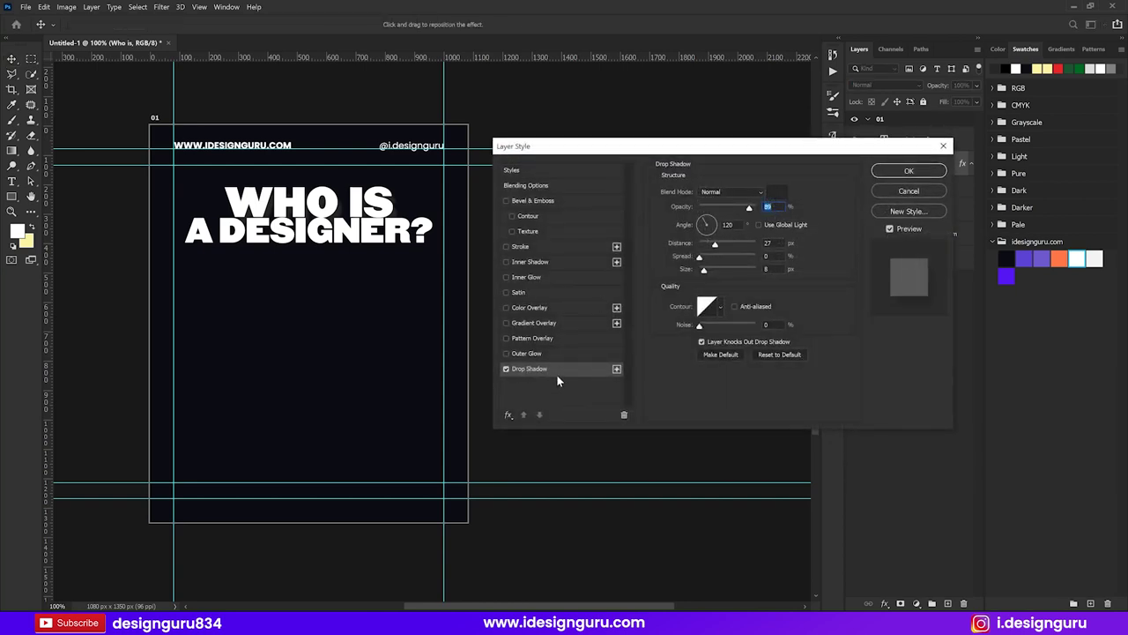
pyautogui.click(776, 192)
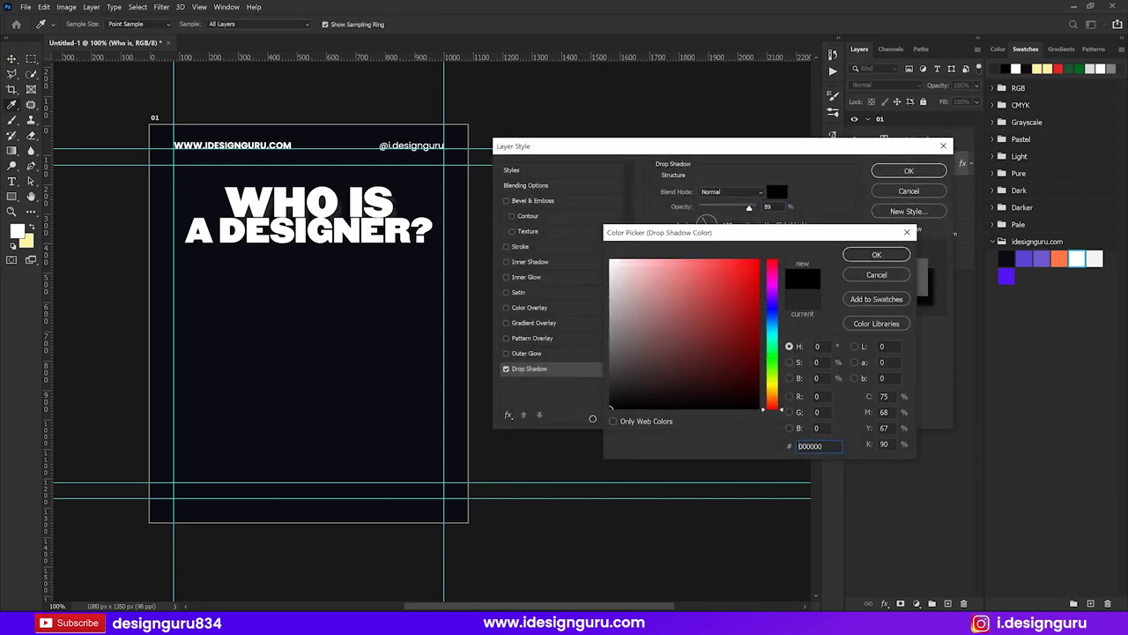
pyautogui.click(864, 275)
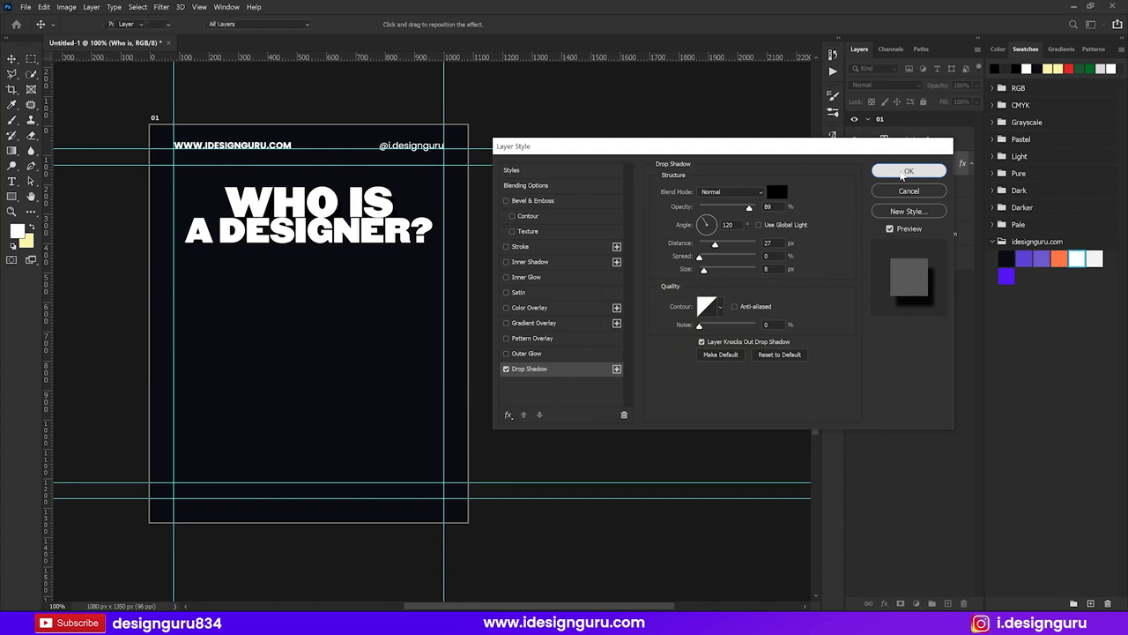
pyautogui.click(908, 171)
pyautogui.moveTo(918, 143); pyautogui.dragTo(922, 206)
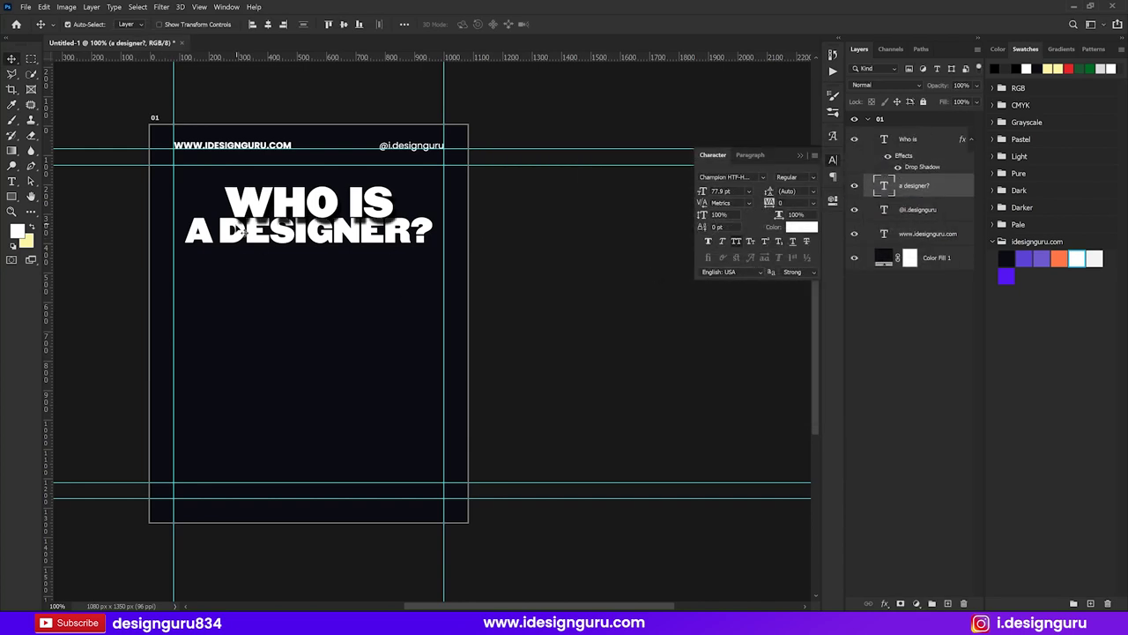
# Step: Soften the WHO IS drop shadow: size 43 px, distance 22 px, angle 140°
pyautogui.doubleClick(922, 168)
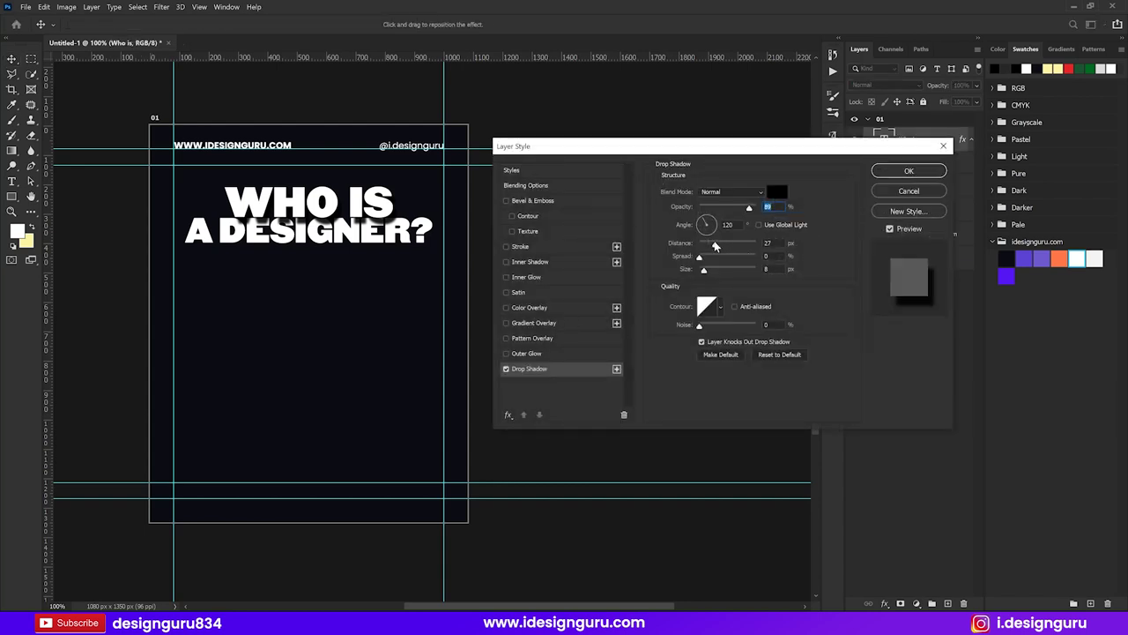
pyautogui.moveTo(703, 269); pyautogui.dragTo(714, 274)
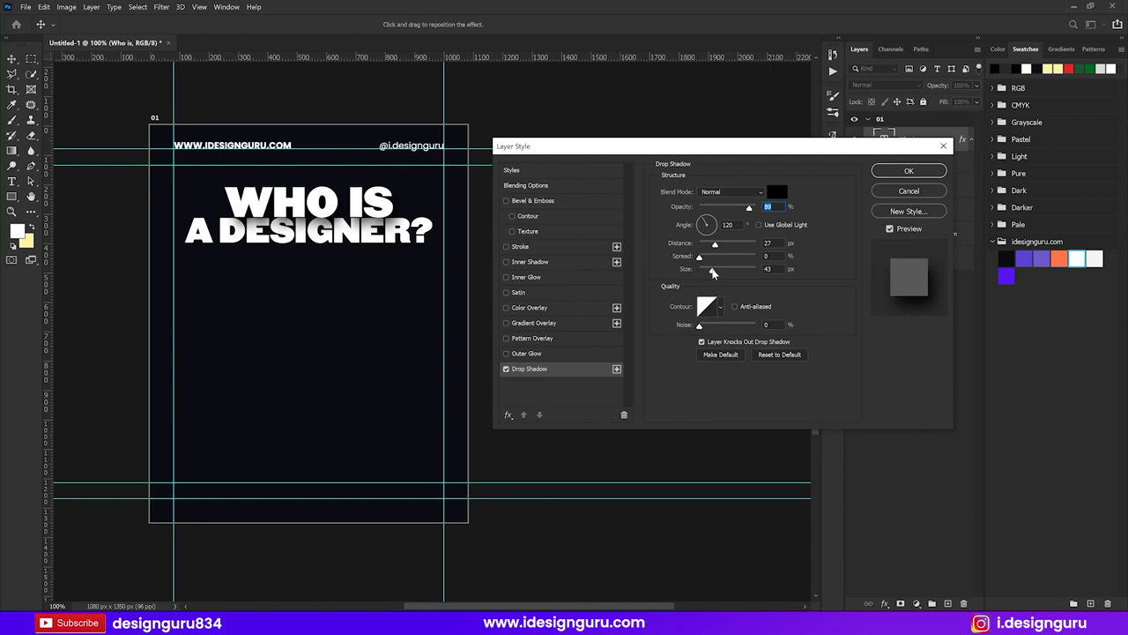
pyautogui.moveTo(715, 274); pyautogui.dragTo(712, 272)
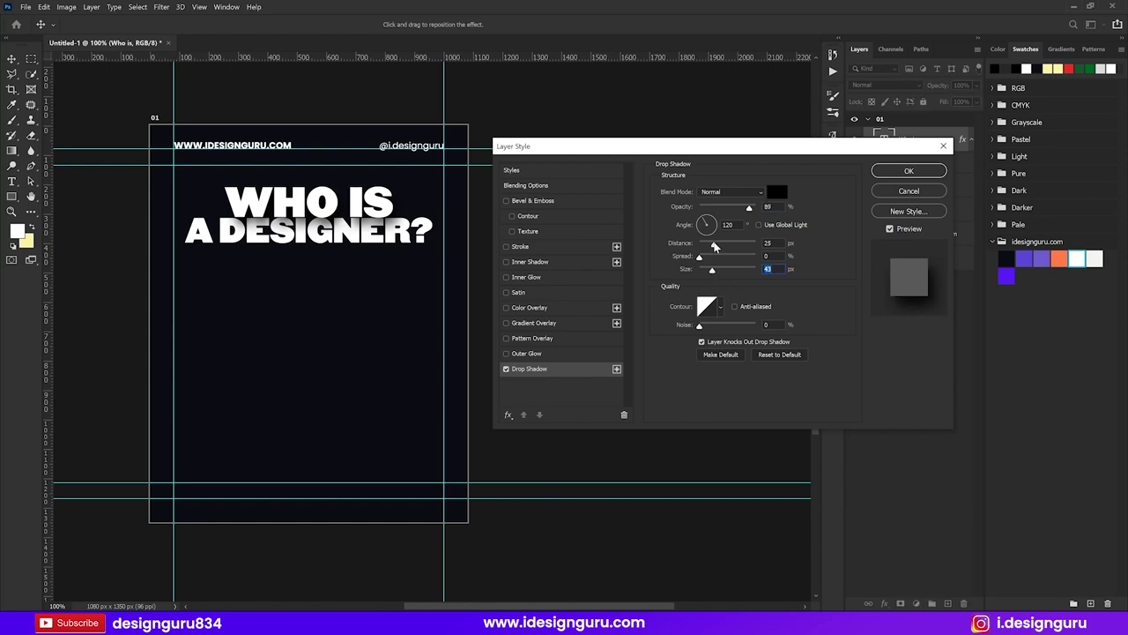
pyautogui.moveTo(718, 247); pyautogui.dragTo(714, 250)
pyautogui.doubleClick(727, 224)
pyautogui.write('140')
pyautogui.press('Return')
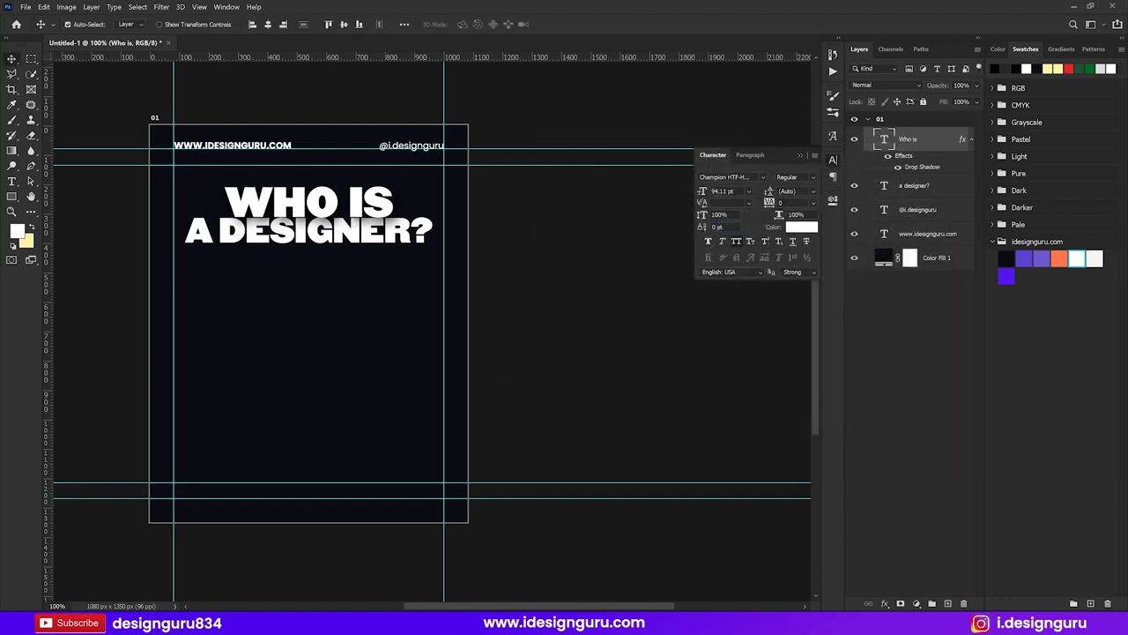
# Step: Nudge the A DESIGNER? line slightly upward
pyautogui.click(545, 289)
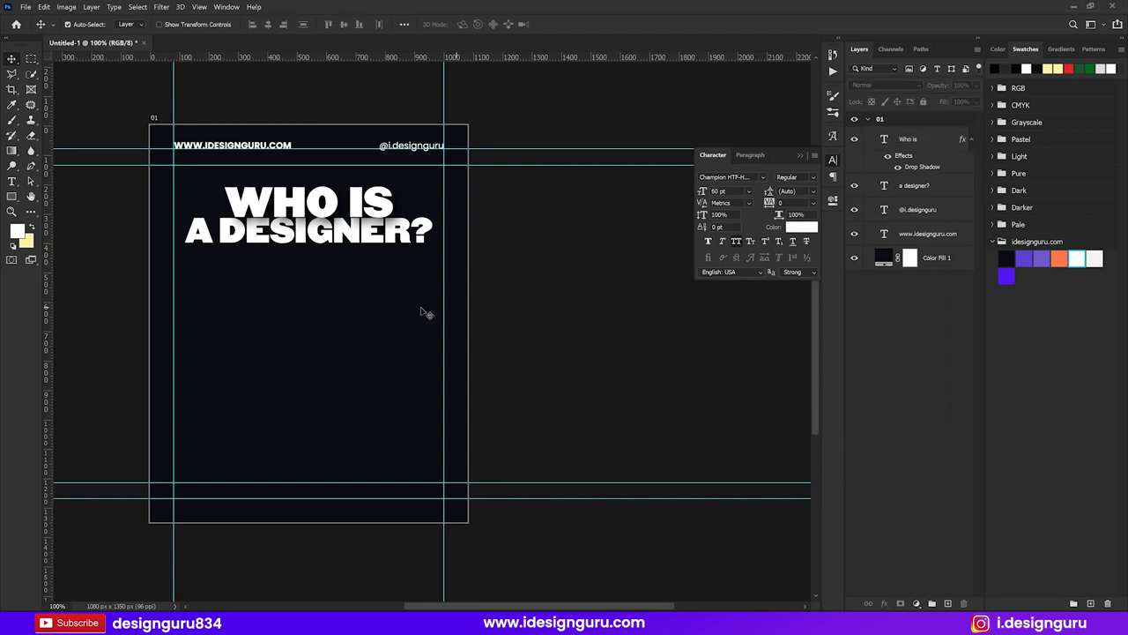
pyautogui.moveTo(374, 248); pyautogui.dragTo(374, 253)
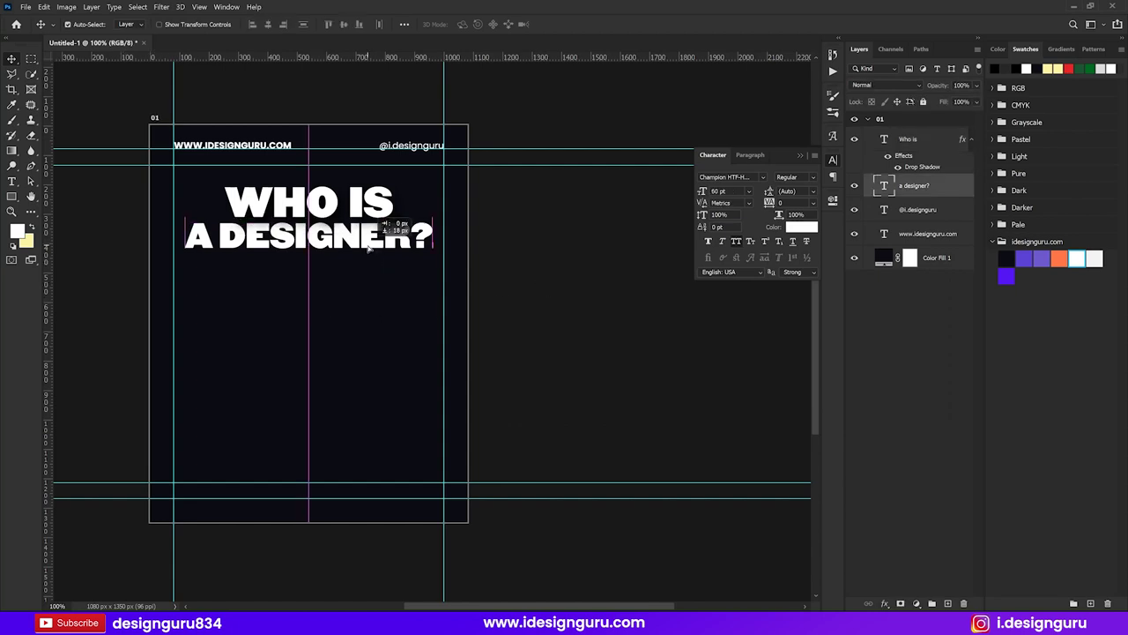
pyautogui.press('Up')
pyautogui.press('Up')
pyautogui.press('Up')
pyautogui.press('Up')
pyautogui.press('Up')
pyautogui.press('Up')
pyautogui.press('Up')
pyautogui.press('Up')
pyautogui.press('Up')
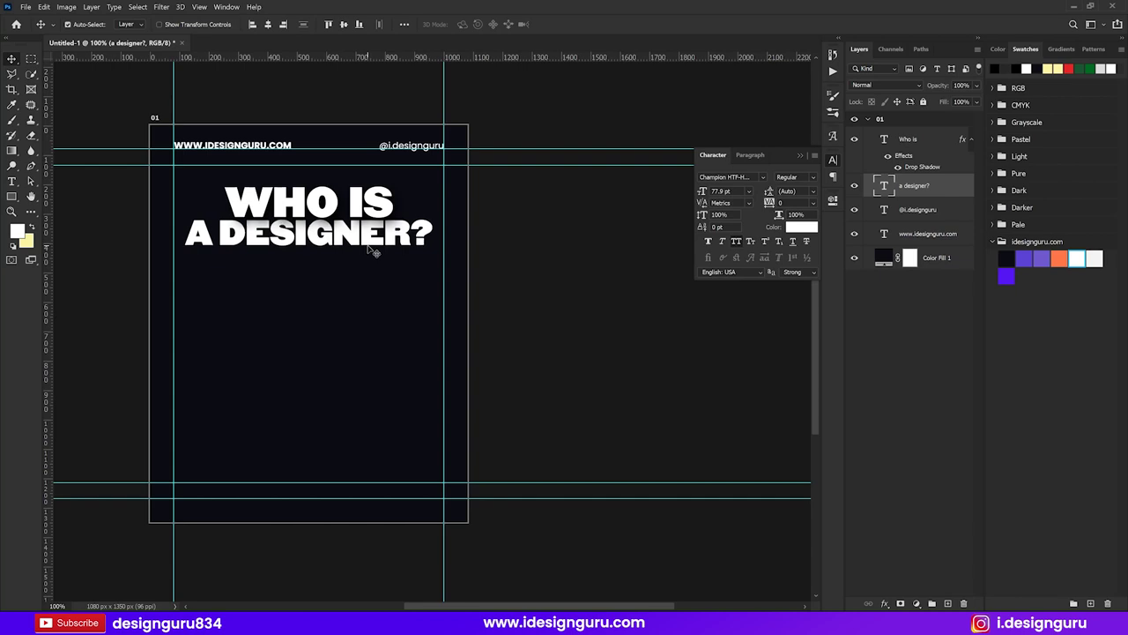
# Step: Replace A DESIGNER?'s drop shadow with an Orange_05 gradient overlay
pyautogui.doubleClick(950, 189)
pyautogui.click(538, 369)
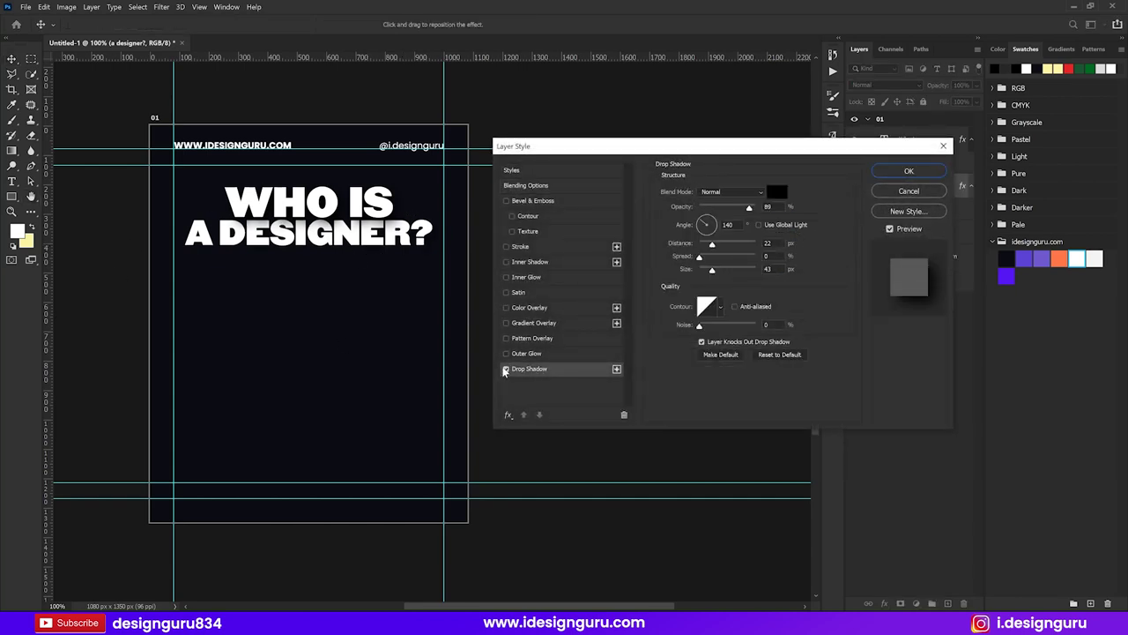
pyautogui.click(506, 369)
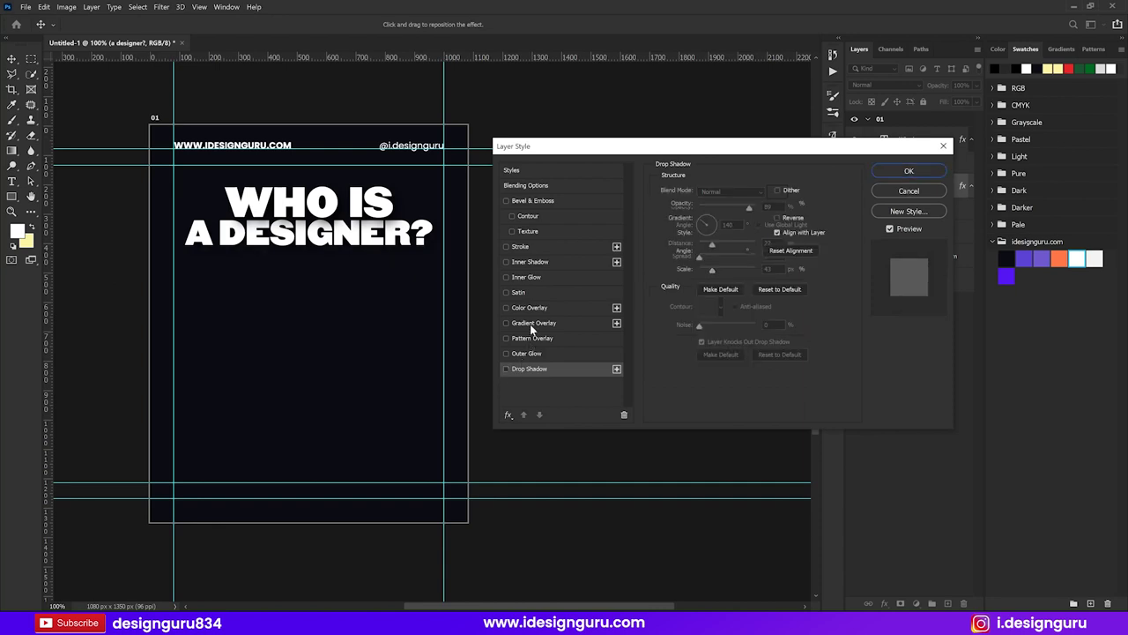
pyautogui.click(531, 323)
pyautogui.click(710, 221)
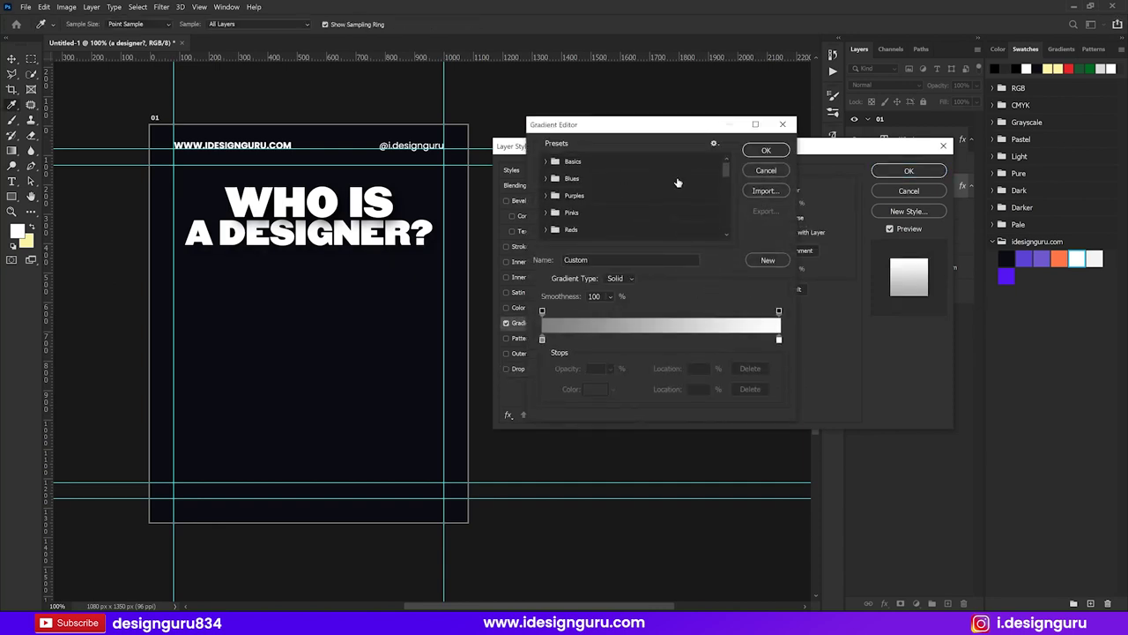
pyautogui.moveTo(726, 169); pyautogui.dragTo(728, 182)
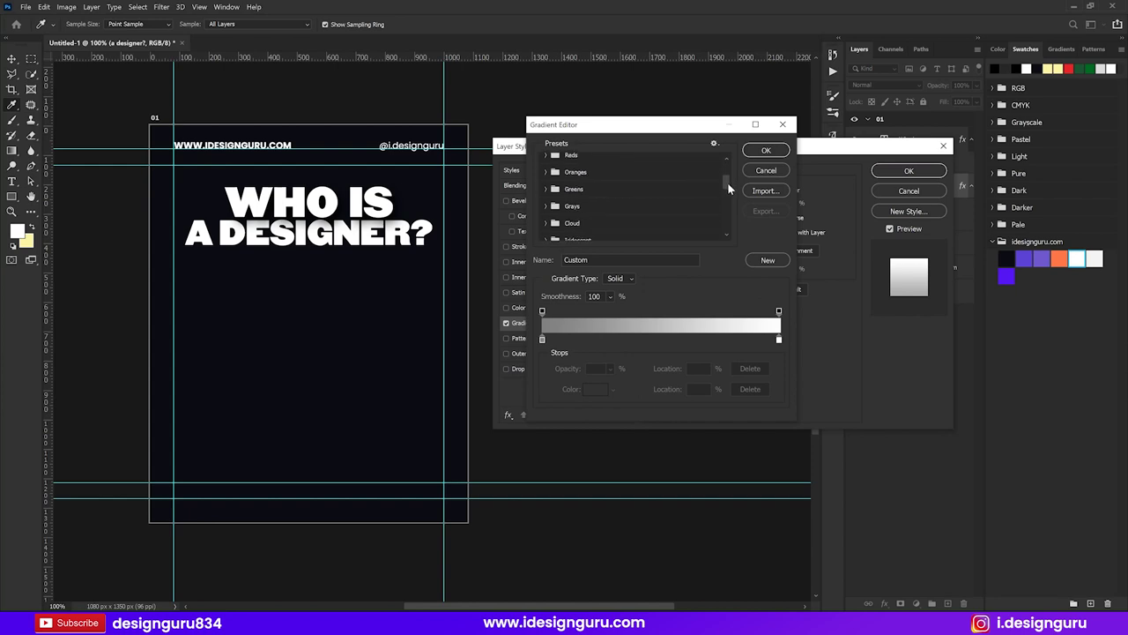
pyautogui.click(554, 176)
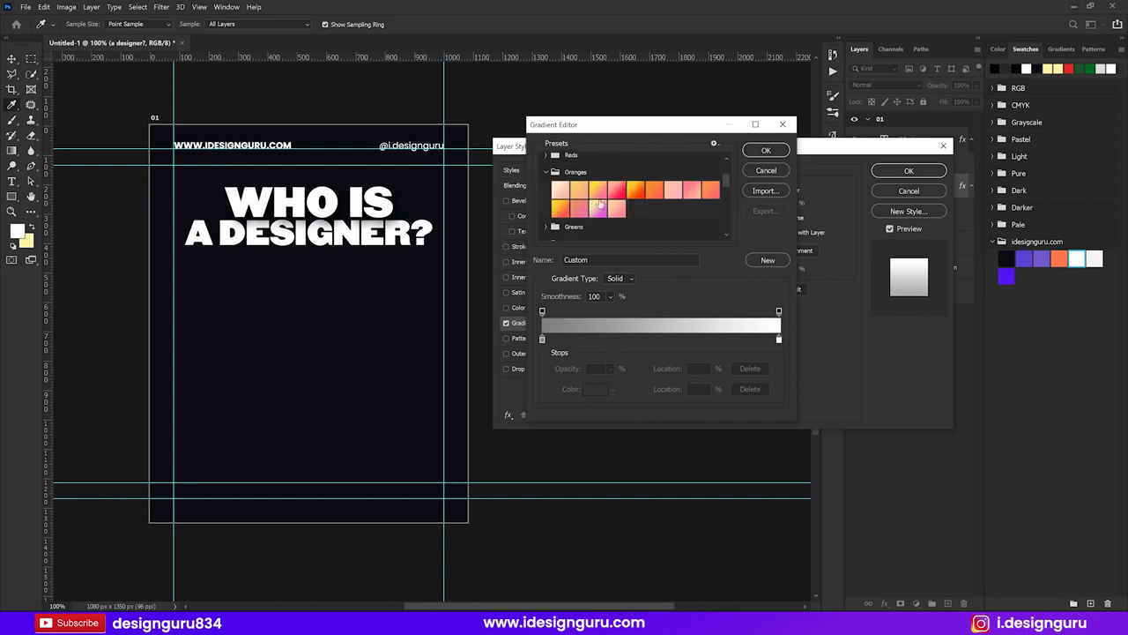
pyautogui.click(635, 193)
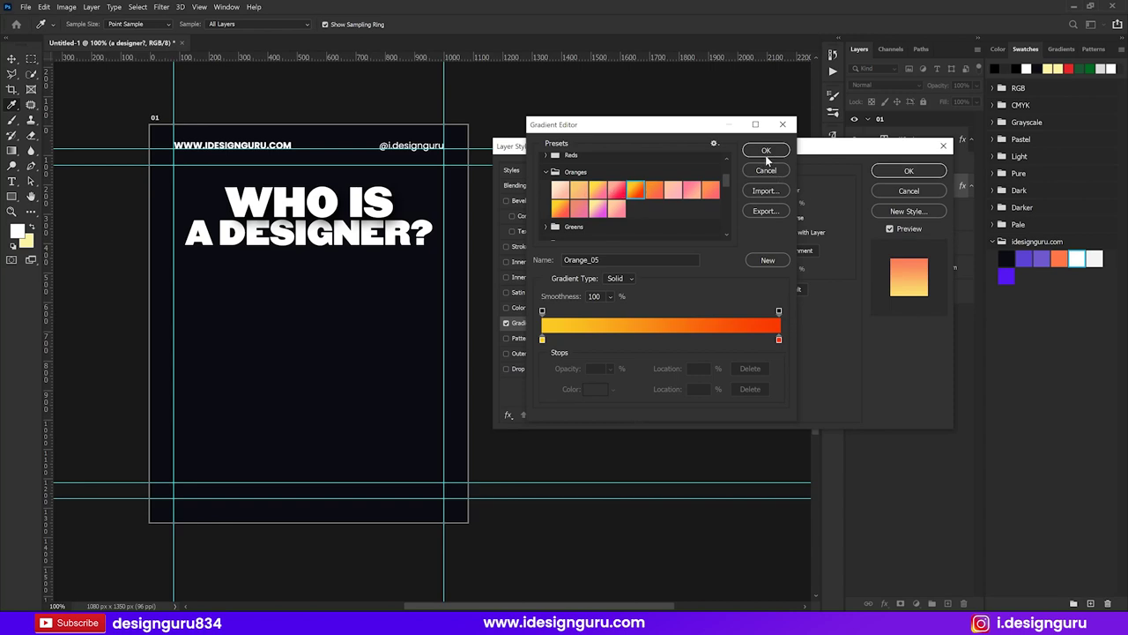
pyautogui.click(765, 152)
pyautogui.click(904, 171)
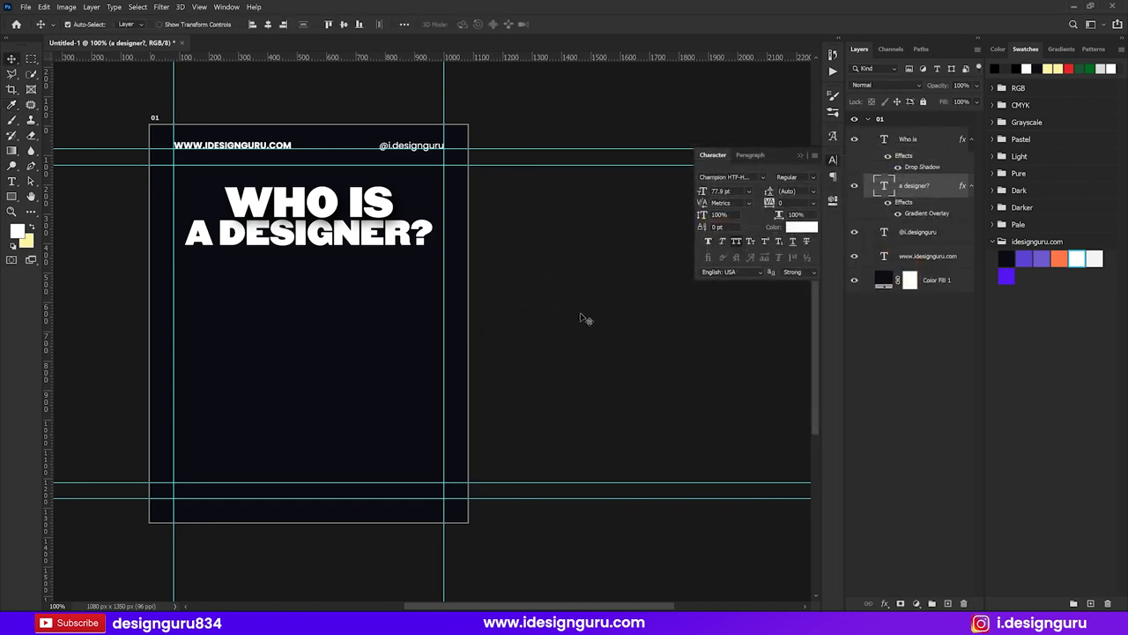
# Step: Set the gradient overlay to Normal blend, 120° angle, reversed to run yellow to red
pyautogui.doubleClick(917, 215)
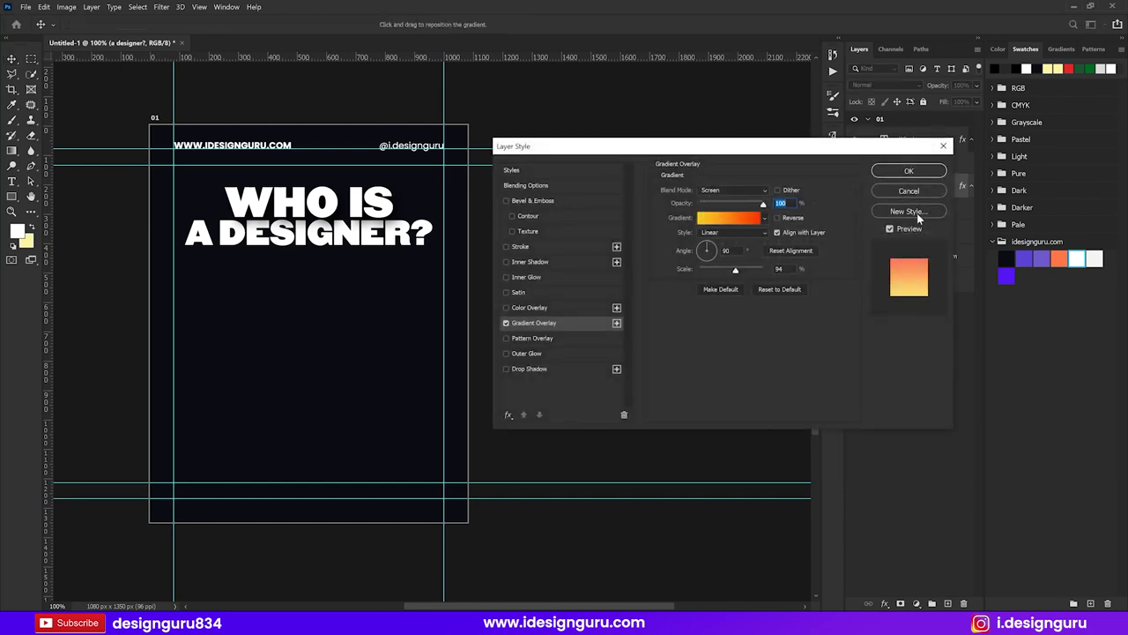
pyautogui.click(749, 189)
pyautogui.click(724, 198)
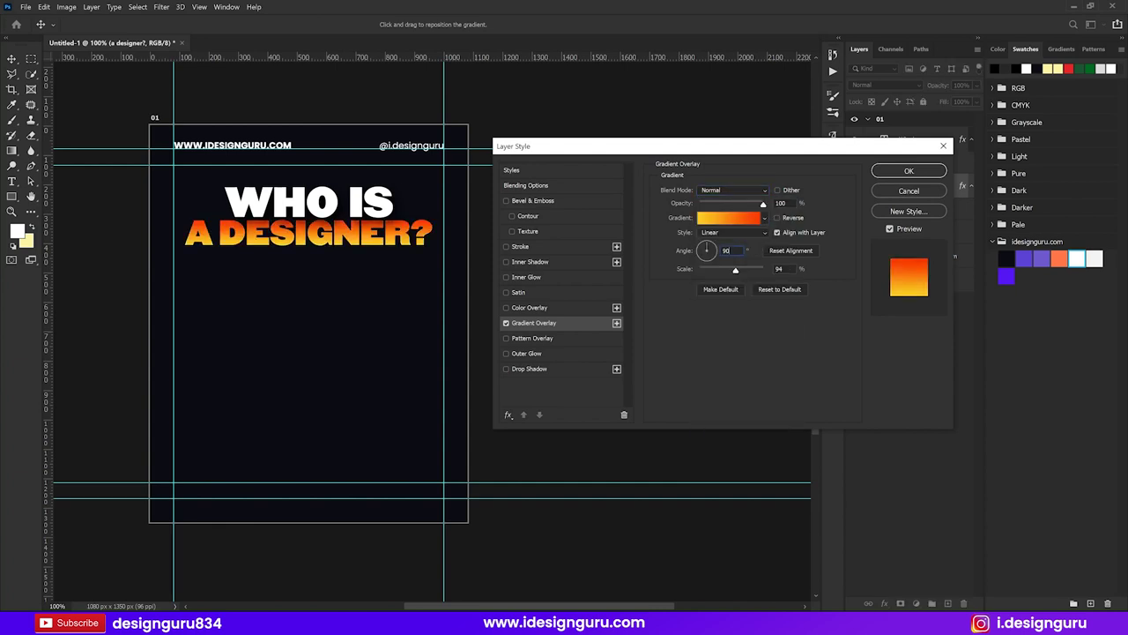
pyautogui.write('12')
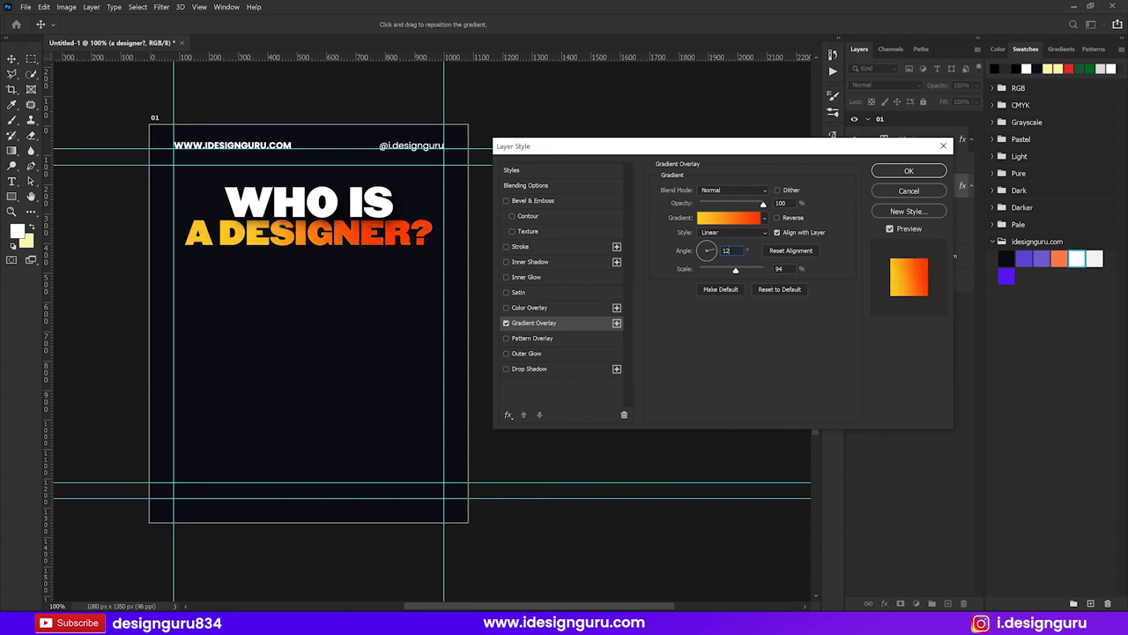
pyautogui.write('0')
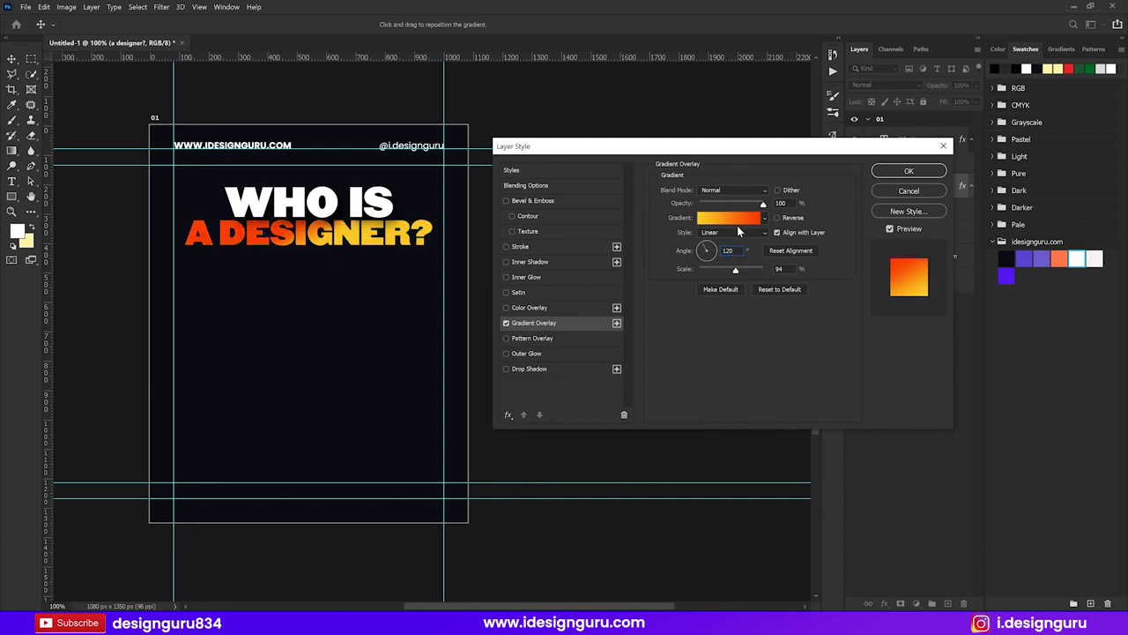
pyautogui.click(777, 218)
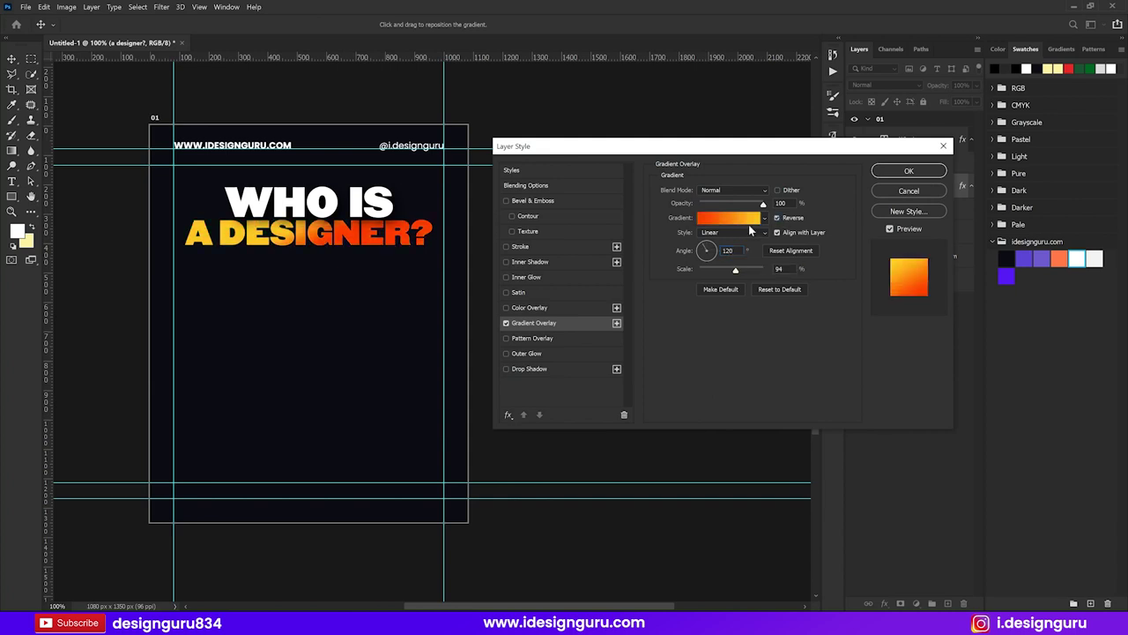
# Step: Change the red gradient stop to a softer red-orange and reduce the gradient scale
pyautogui.click(738, 218)
pyautogui.click(779, 340)
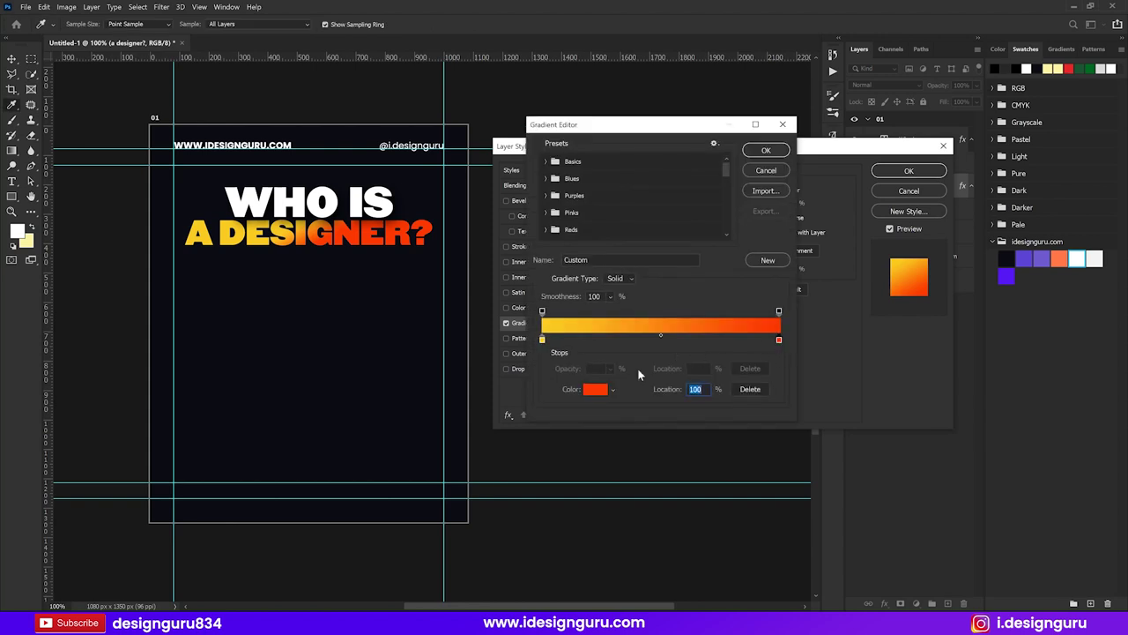
pyautogui.click(594, 389)
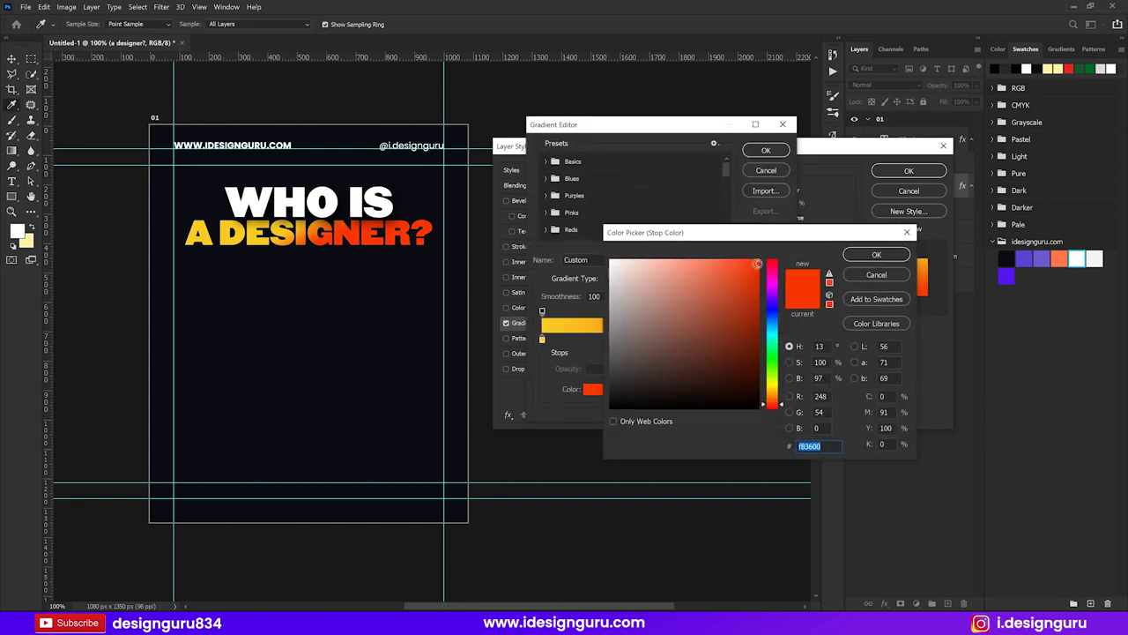
pyautogui.click(728, 275)
pyautogui.moveTo(728, 275); pyautogui.dragTo(738, 277)
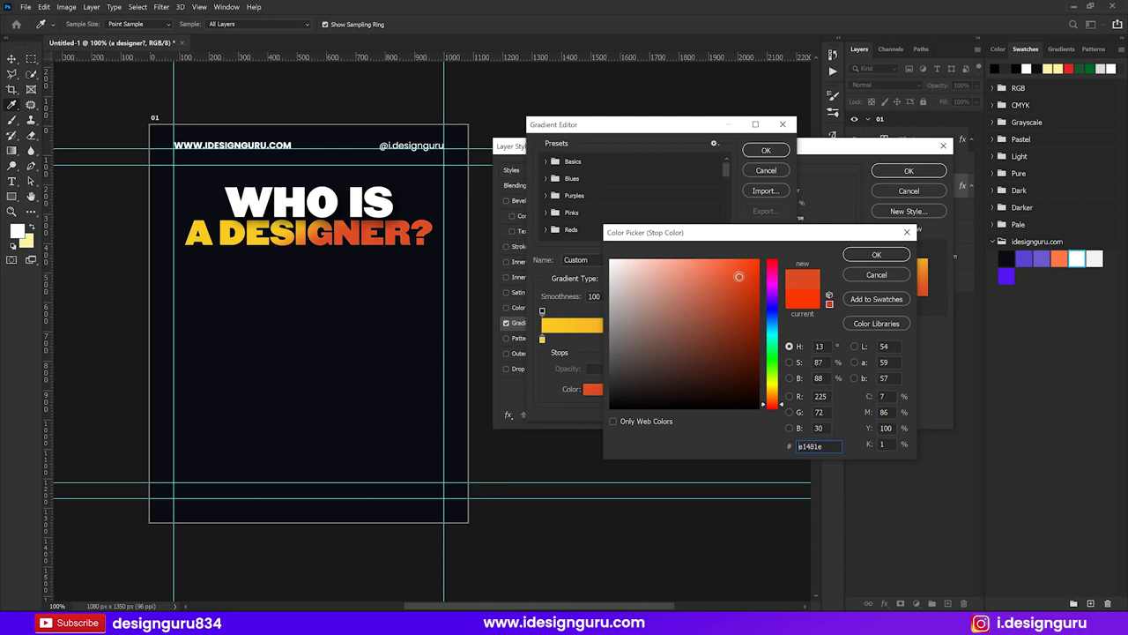
pyautogui.click(860, 256)
pyautogui.click(767, 151)
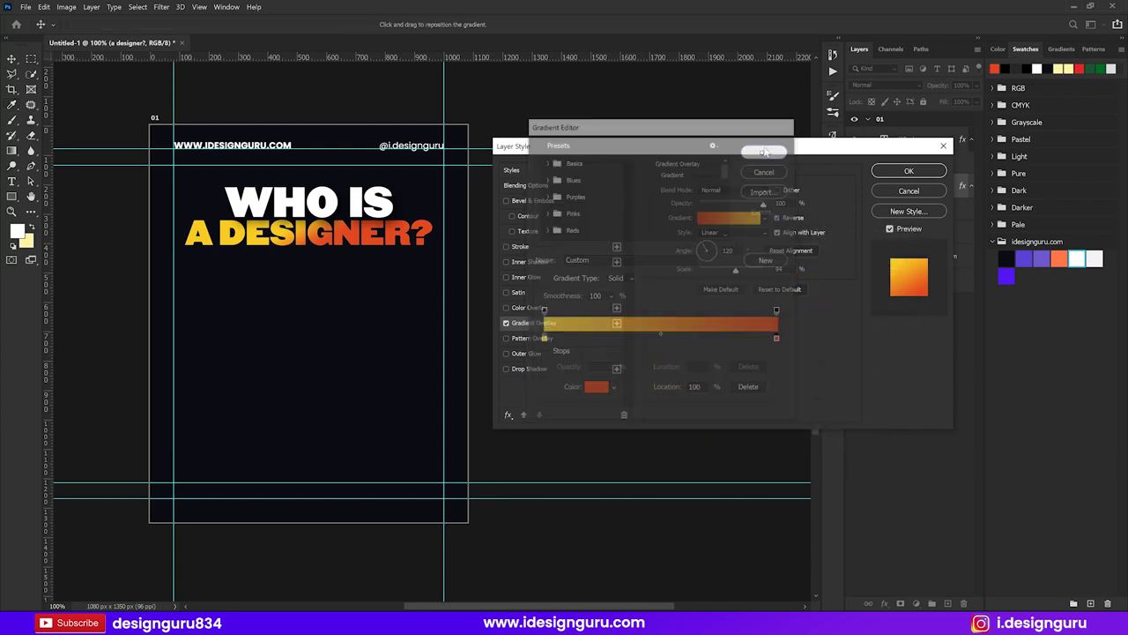
pyautogui.moveTo(735, 273); pyautogui.dragTo(729, 274)
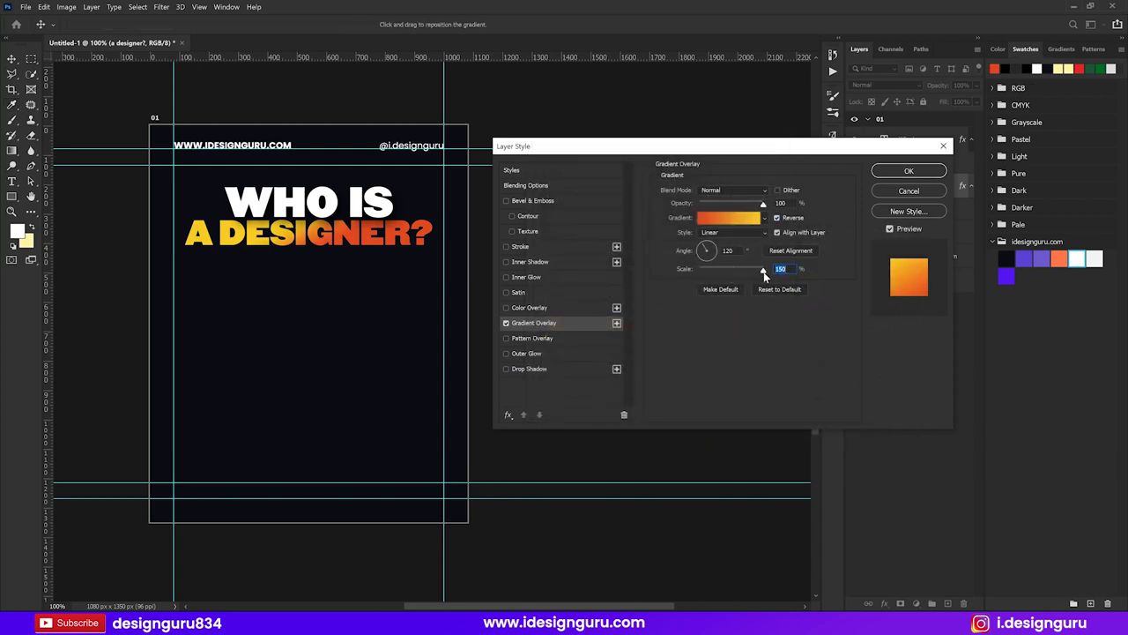
pyautogui.moveTo(763, 272); pyautogui.dragTo(753, 273)
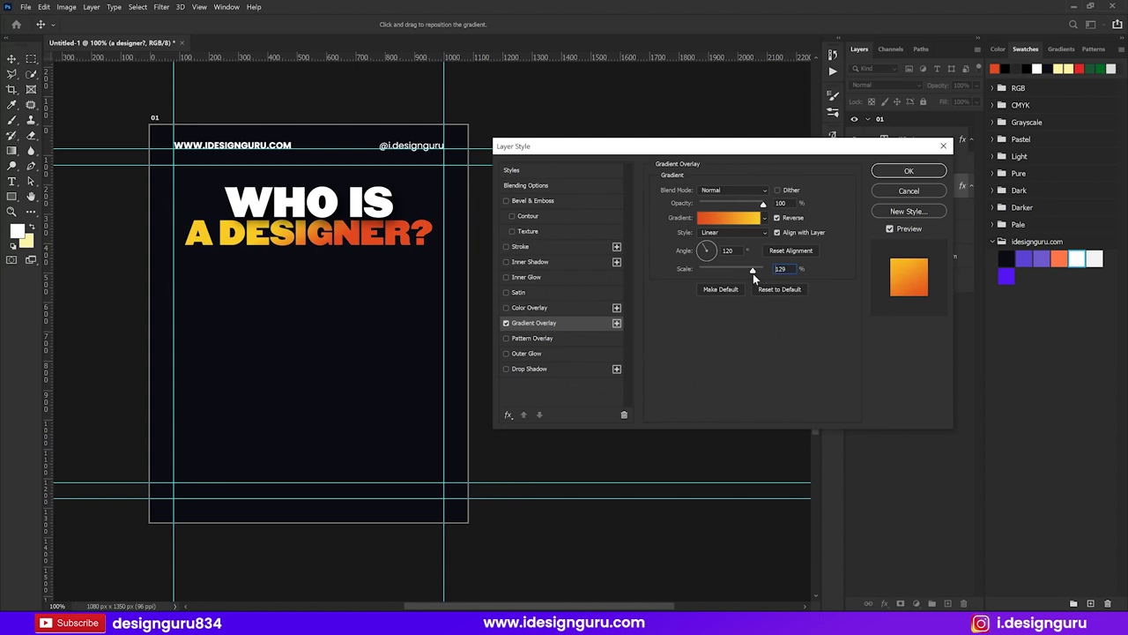
pyautogui.click(909, 171)
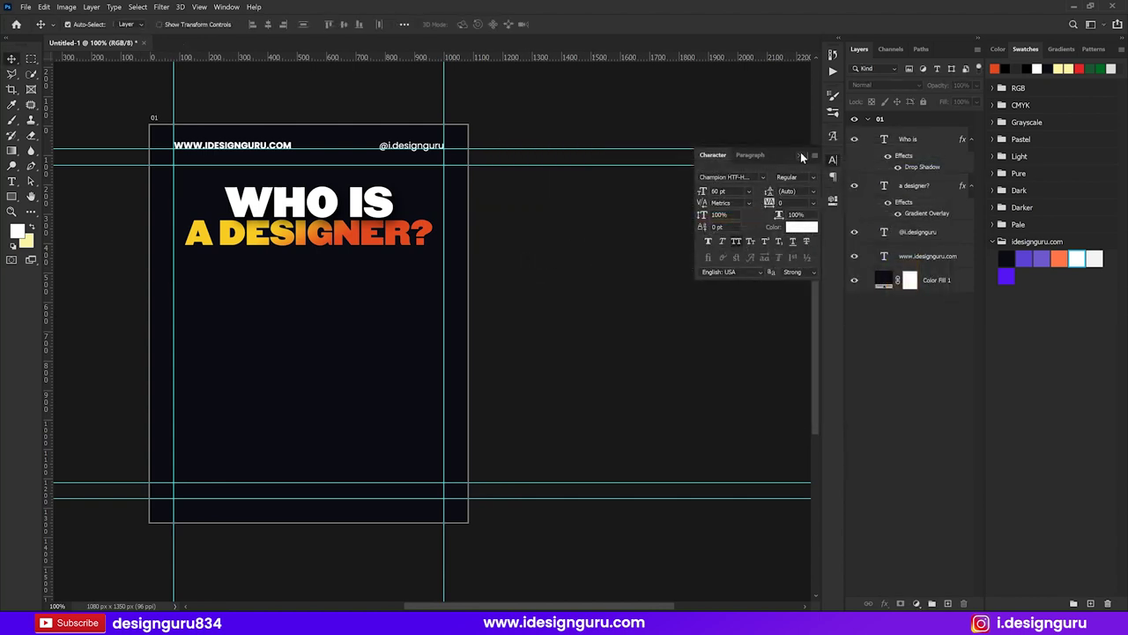
# Step: Close the Character panel, select Color Fill 1, and bring in the hands-woman photo from File Explorer
pyautogui.click(799, 155)
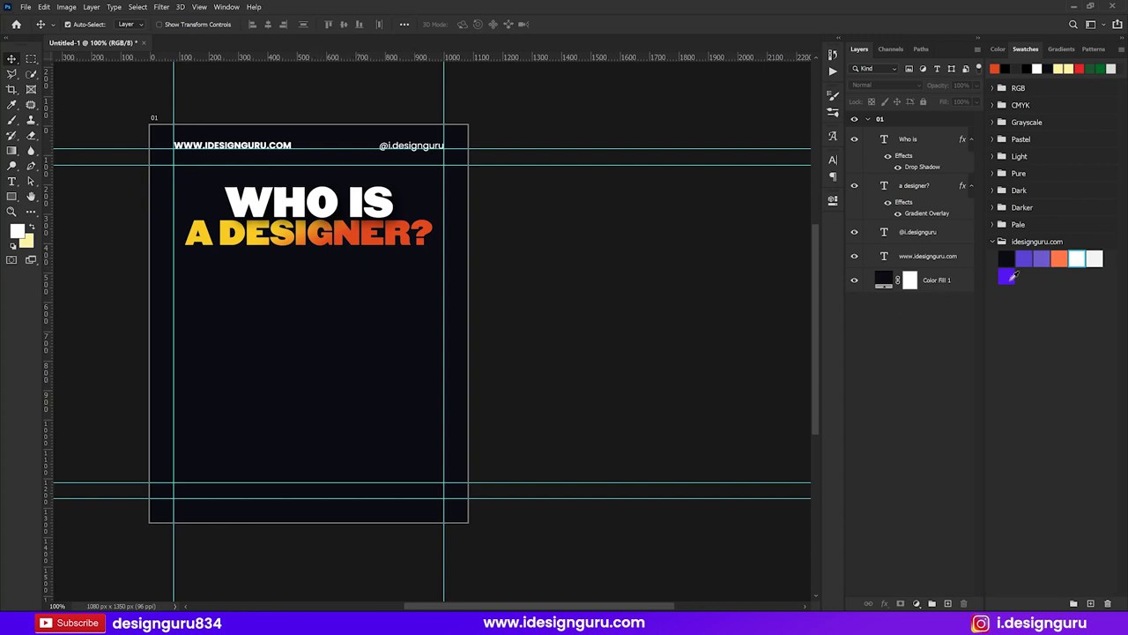
pyautogui.click(940, 280)
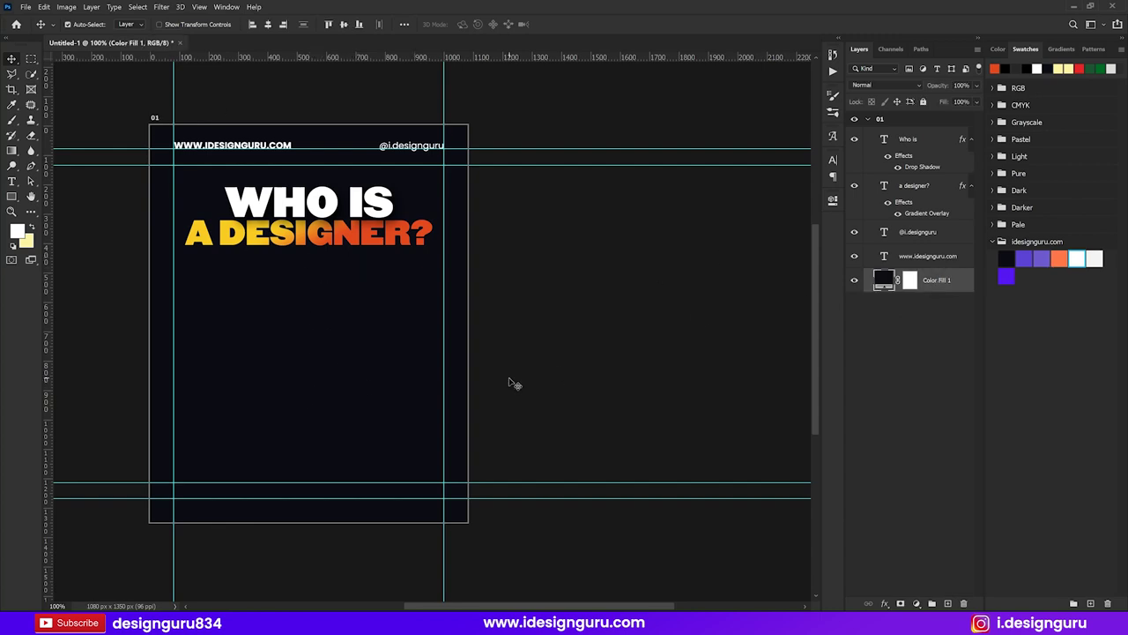
pyautogui.hotkey('alt', 'Tab')
pyautogui.press('Tab')
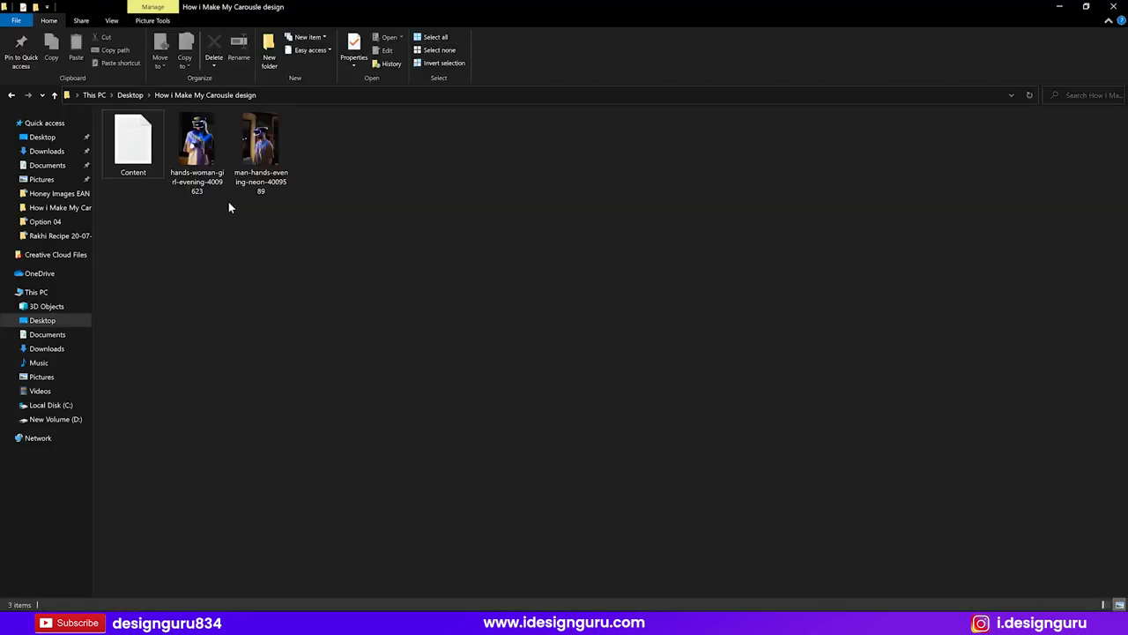
pyautogui.moveTo(196, 146); pyautogui.dragTo(314, 368)
pyautogui.hotkey('alt', 'Tab')
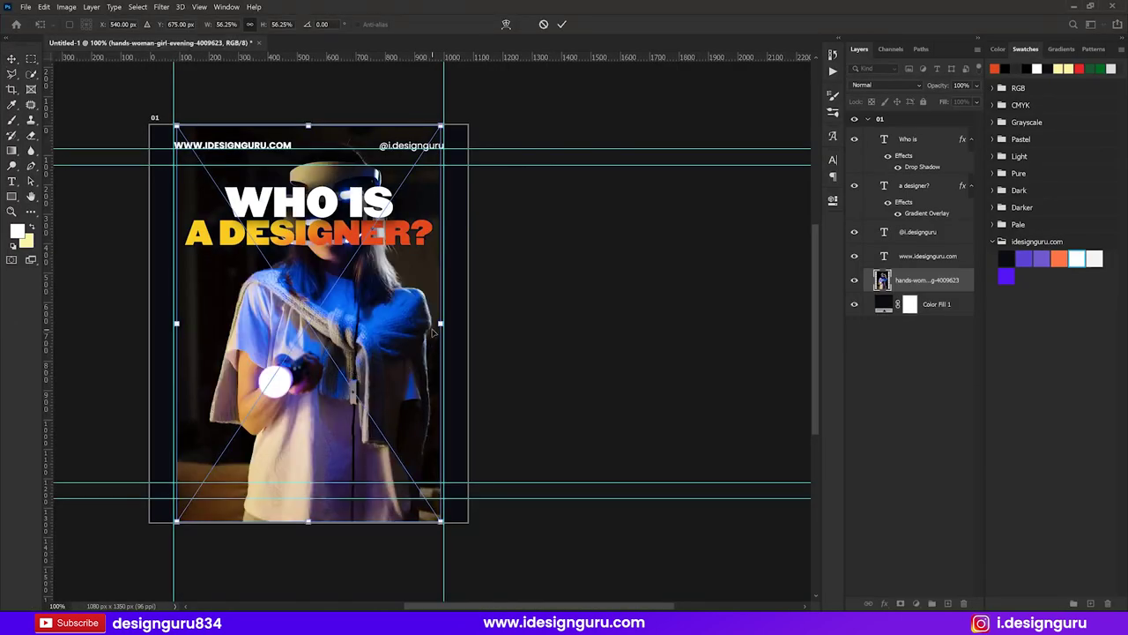
pyautogui.moveTo(440, 324); pyautogui.dragTo(494, 317)
pyautogui.moveTo(392, 333); pyautogui.dragTo(393, 465)
pyautogui.moveTo(388, 406)
pyautogui.mouseDown()
pyautogui.moveTo(373, 405)
pyautogui.moveTo(376, 421)
pyautogui.mouseUp()
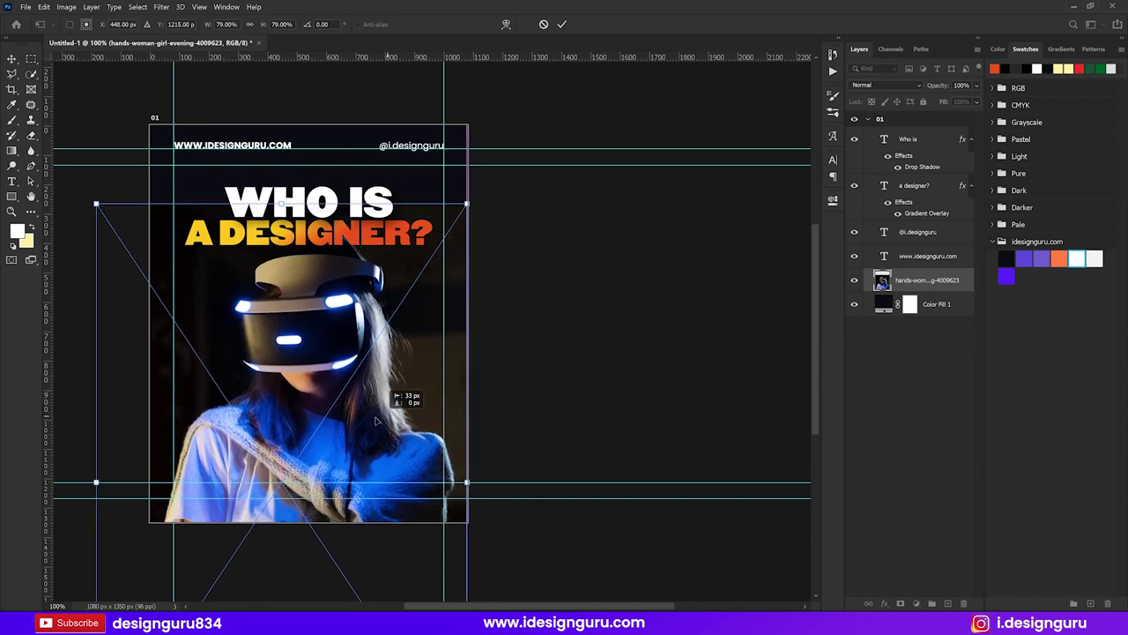
pyautogui.press('Return')
pyautogui.moveTo(301, 340); pyautogui.dragTo(300, 341)
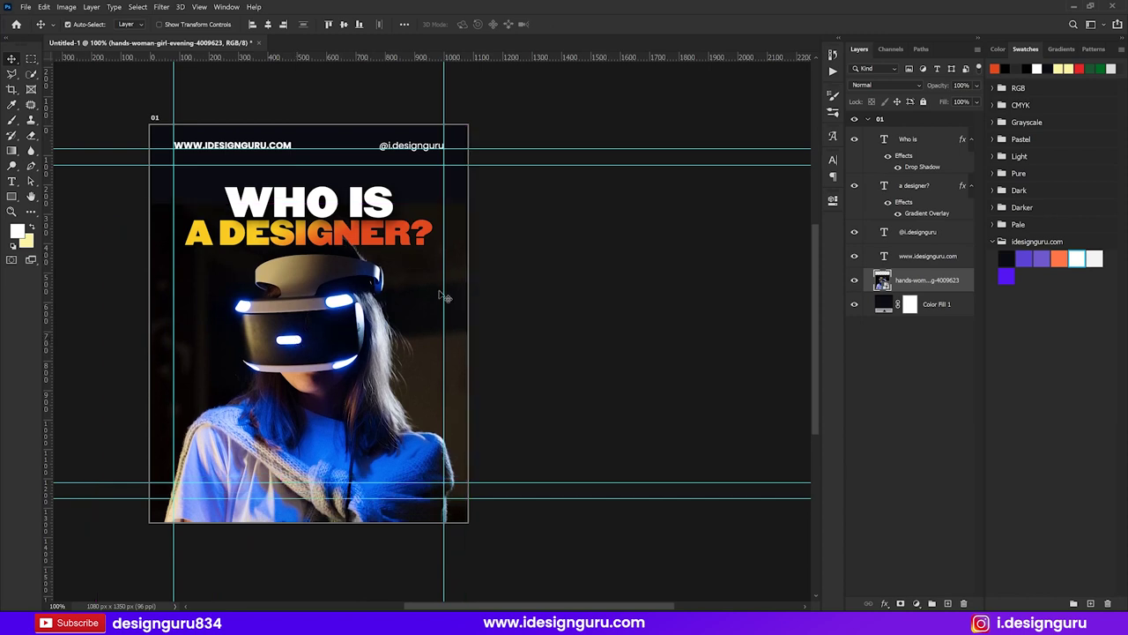
pyautogui.click(854, 139)
pyautogui.click(854, 186)
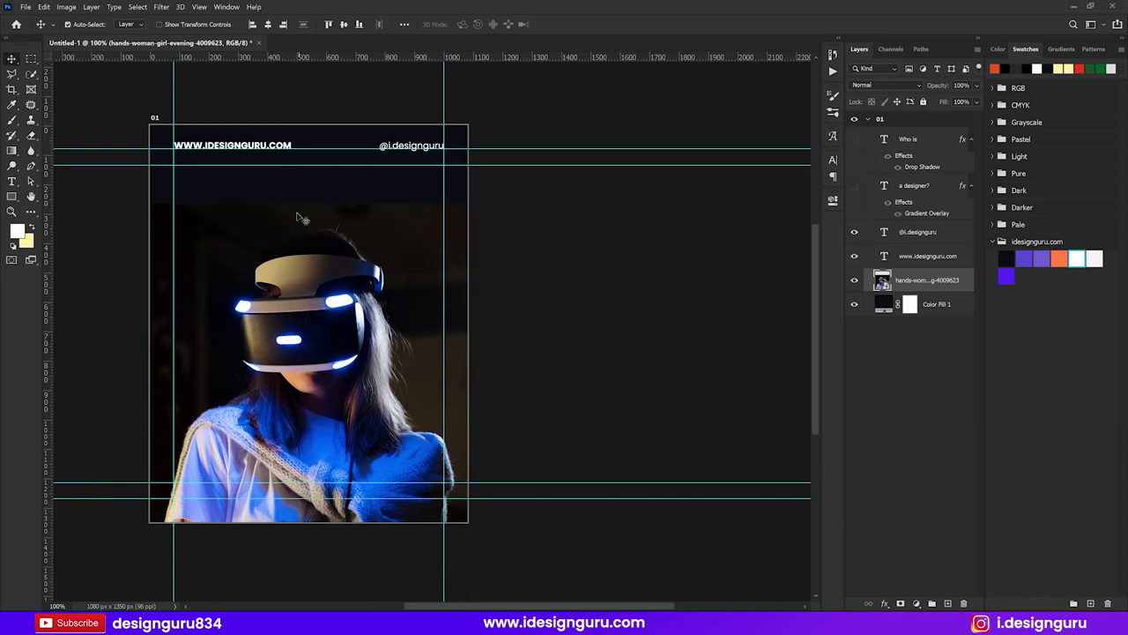
pyautogui.click(854, 139)
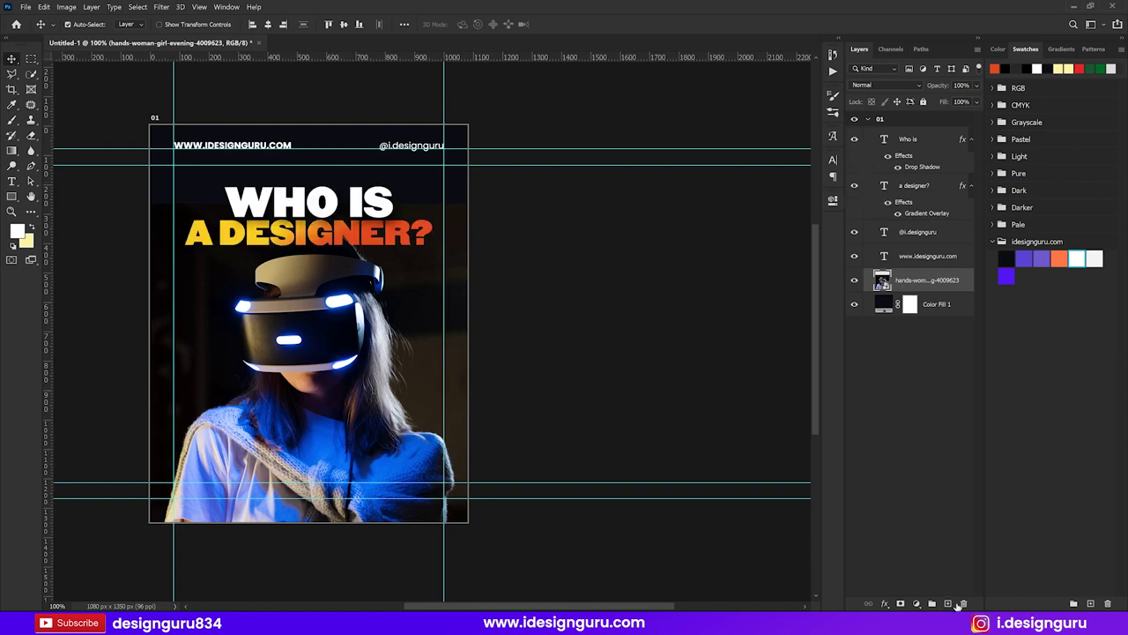
# Step: Add a new layer and pick the Foreground to Transparent gradient for the Gradient tool
pyautogui.click(956, 603)
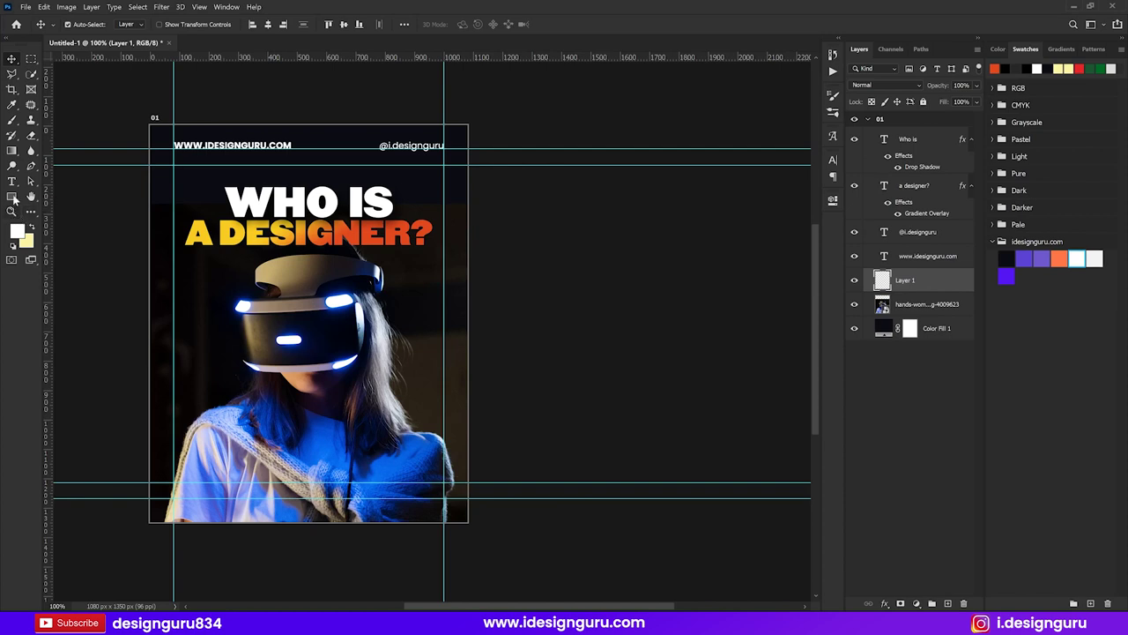
pyautogui.click(12, 152)
pyautogui.click(88, 23)
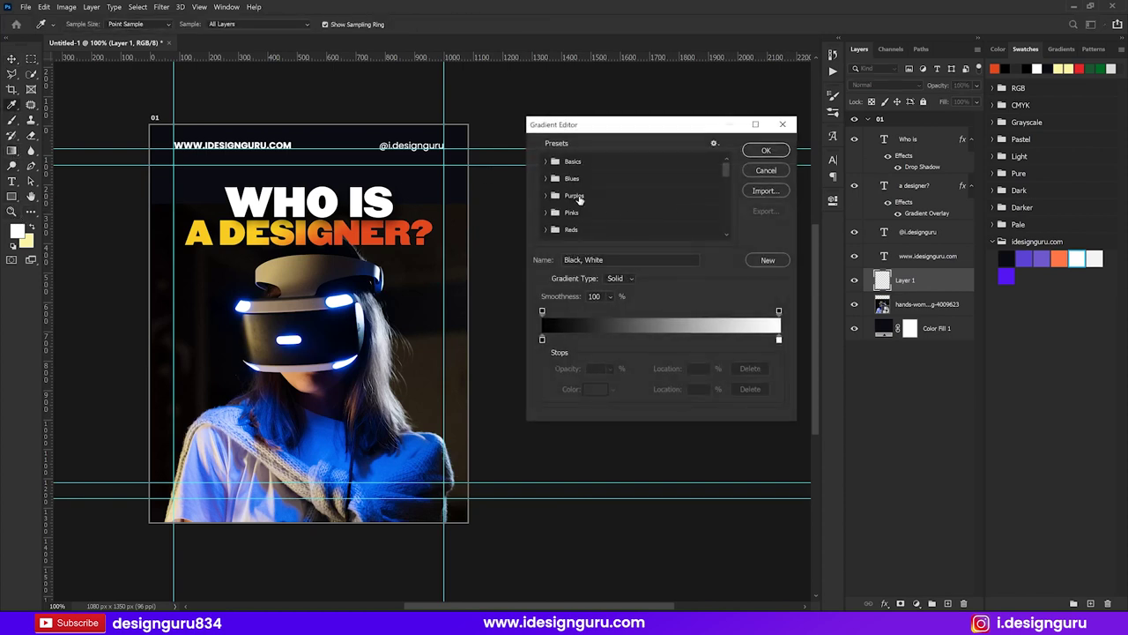
pyautogui.click(556, 164)
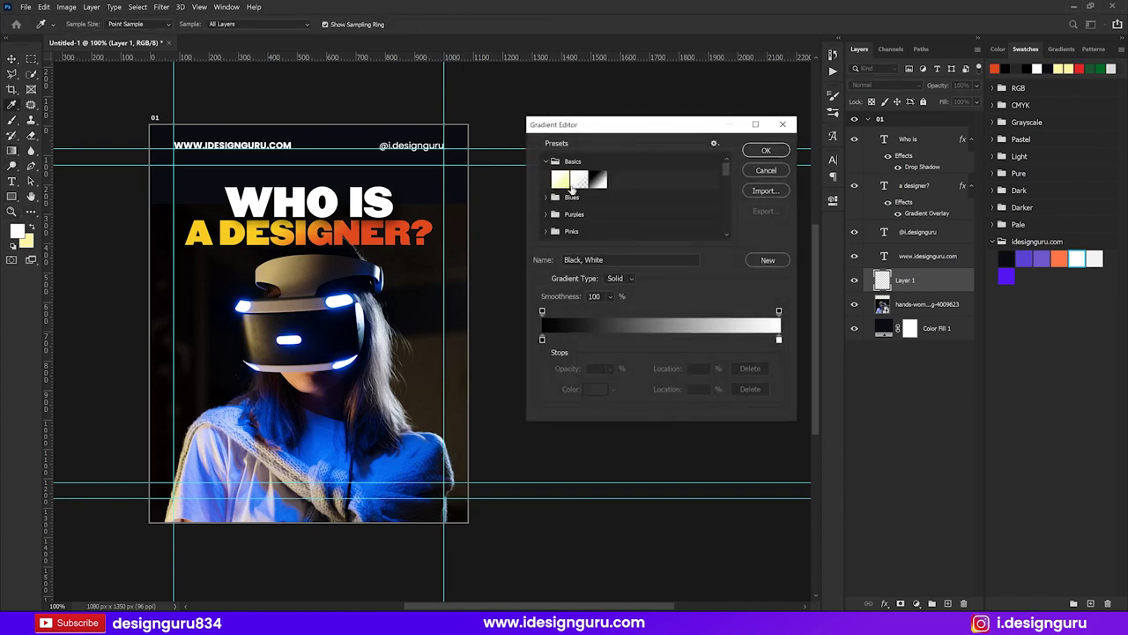
pyautogui.click(574, 178)
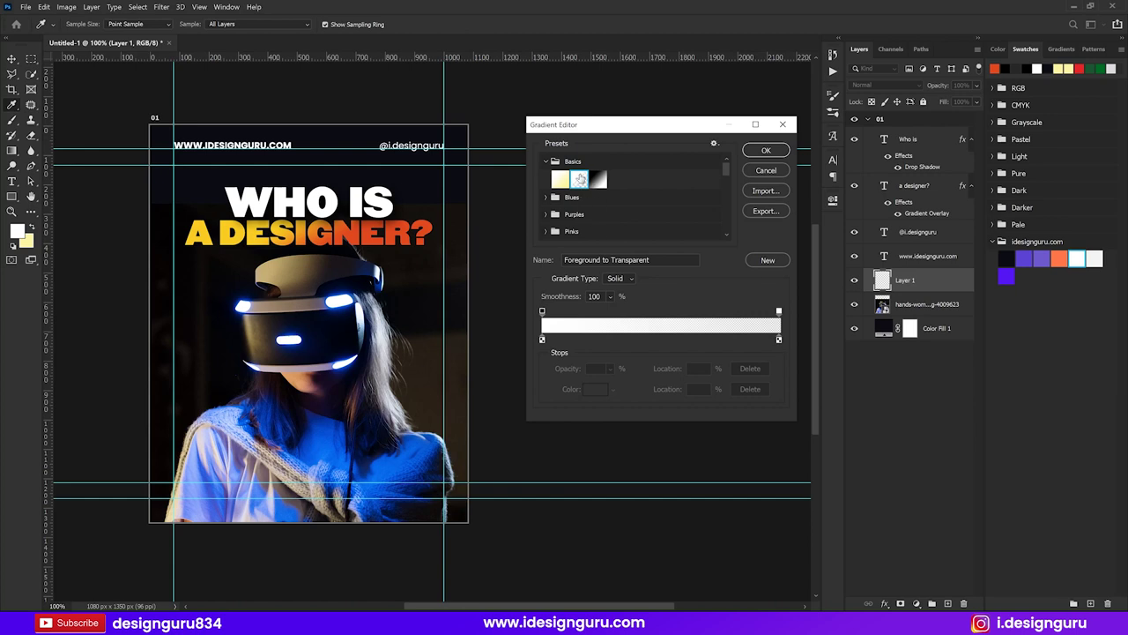
# Step: Make both gradient stops black and drag the gradient down from the slide top
pyautogui.click(542, 340)
pyautogui.click(592, 389)
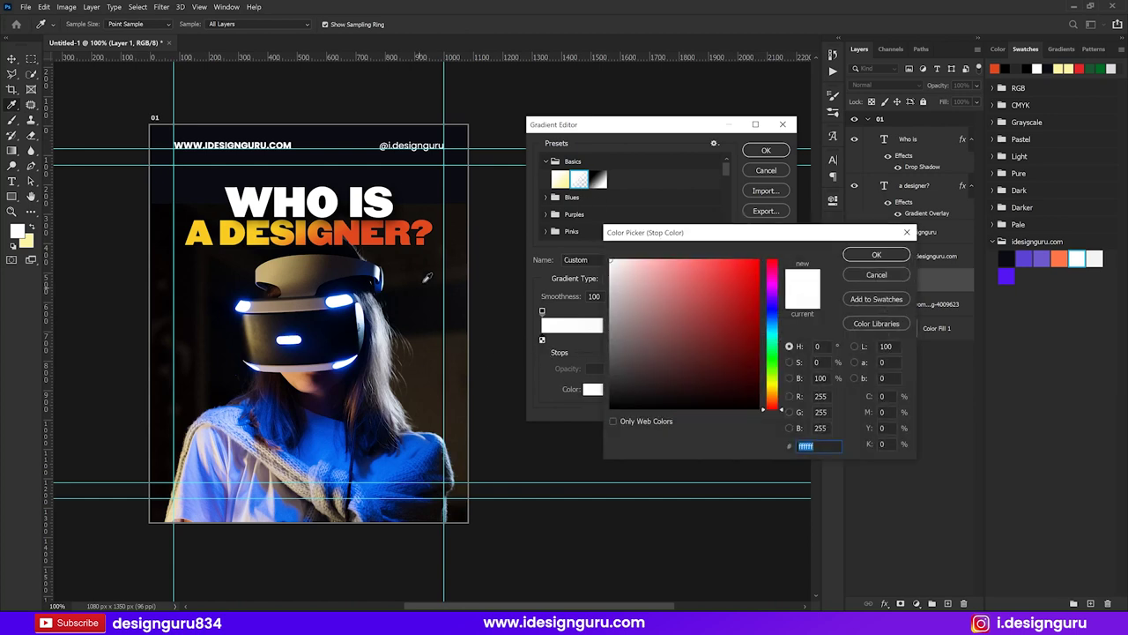
pyautogui.moveTo(668, 399); pyautogui.dragTo(604, 422)
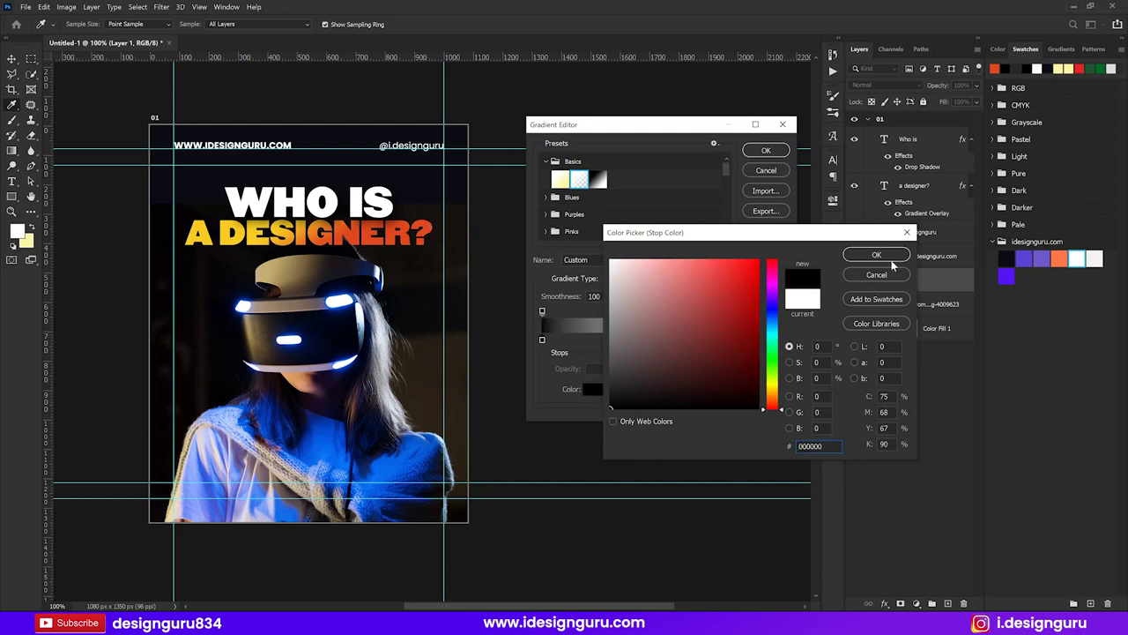
pyautogui.click(885, 256)
pyautogui.click(778, 341)
pyautogui.click(593, 389)
pyautogui.moveTo(632, 357); pyautogui.dragTo(587, 429)
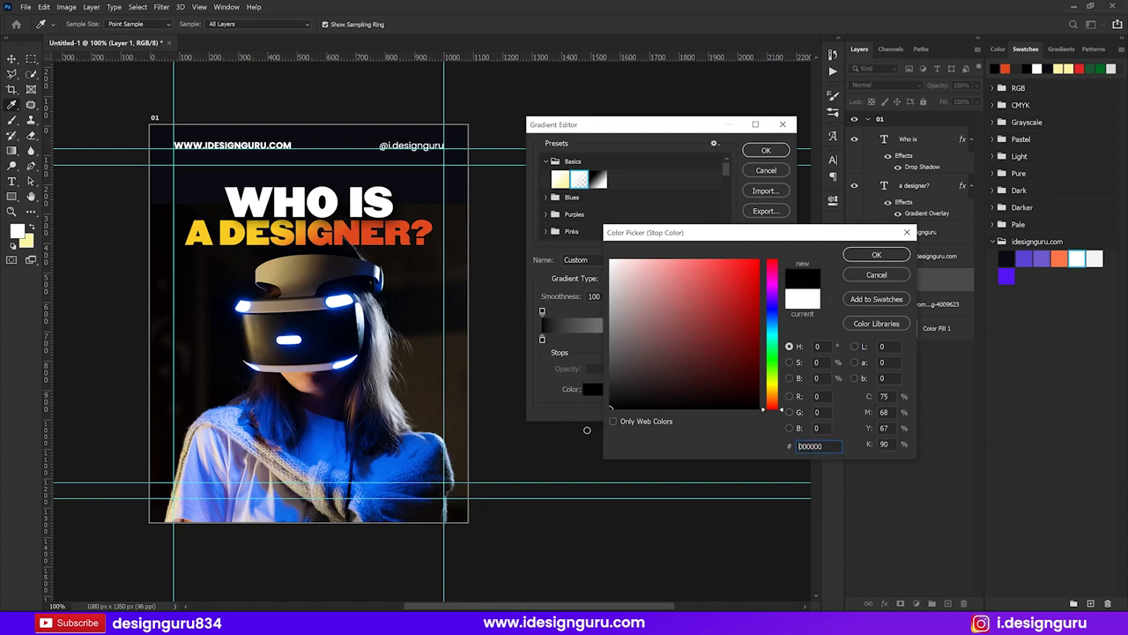
pyautogui.click(876, 255)
pyautogui.click(766, 150)
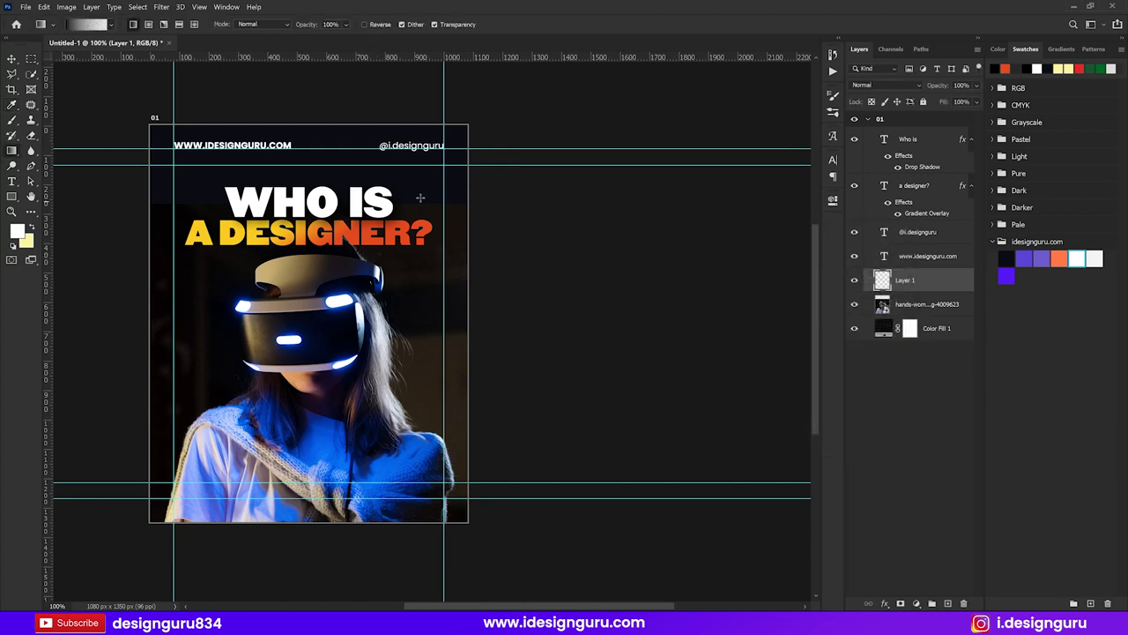
pyautogui.moveTo(416, 203); pyautogui.dragTo(417, 274)
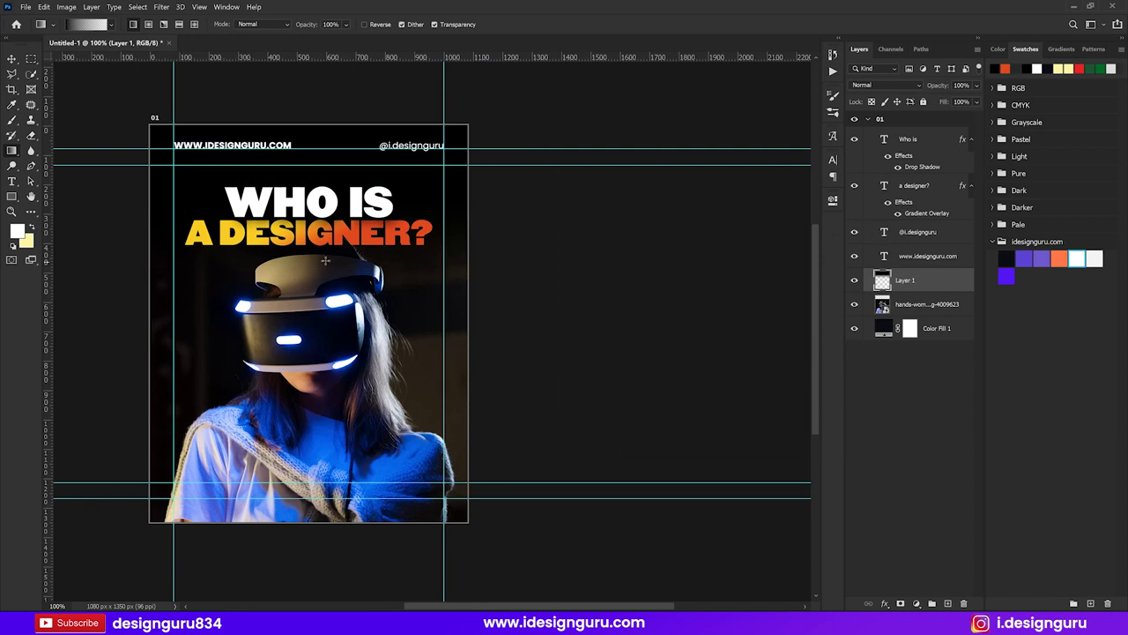
pyautogui.press('v')
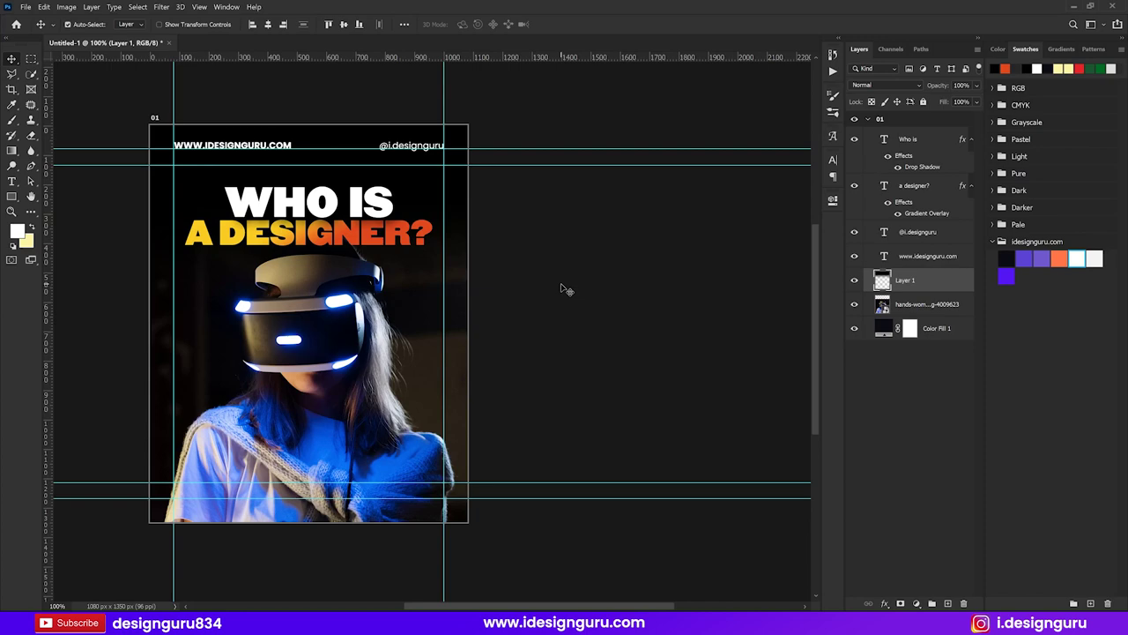
# Step: Select artboard 01 and duplicate it with Ctrl+J
pyautogui.hotkey('ctrl', '0')
pyautogui.hotkey('ctrl', '1')
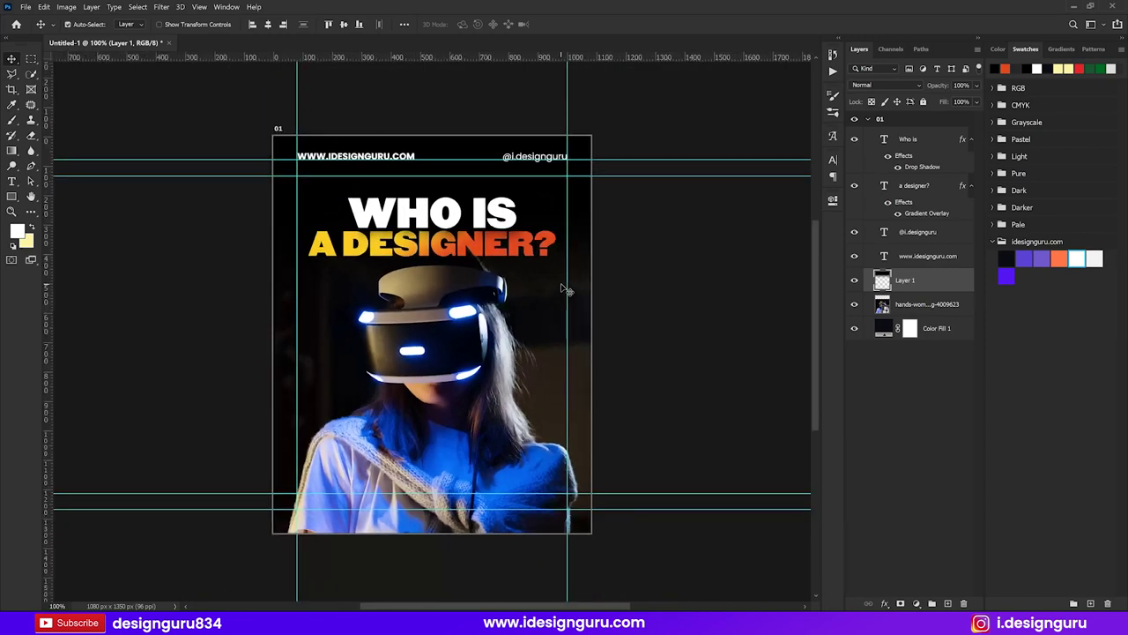
pyautogui.hscroll(3, 565, 289)
pyautogui.hscroll(2, 564, 289)
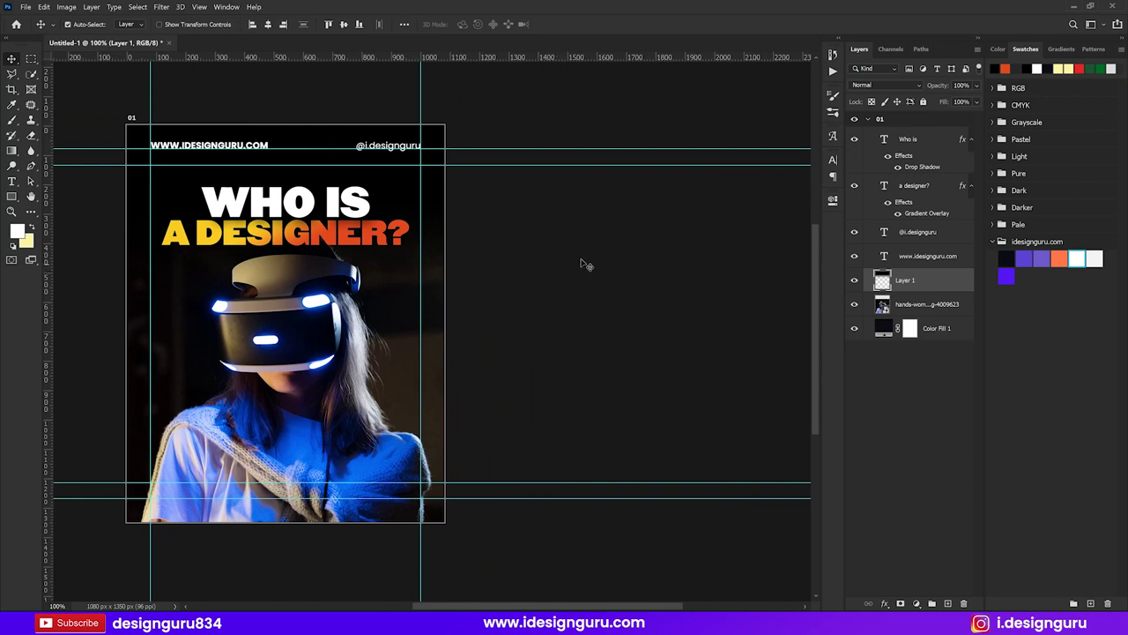
pyautogui.click(868, 121)
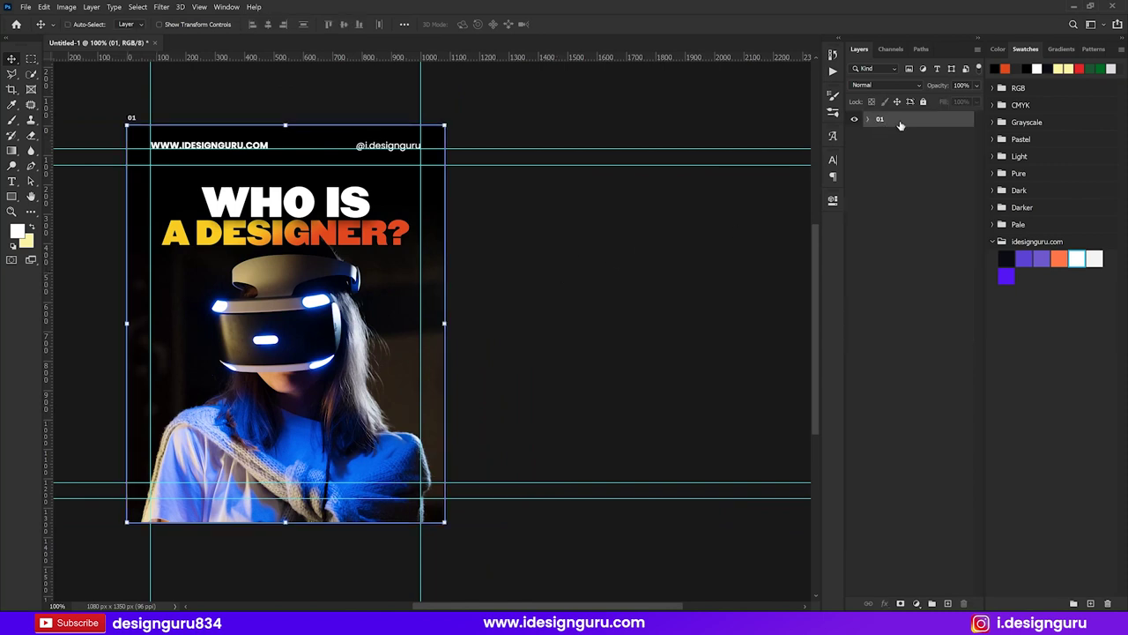
pyautogui.hotkey('ctrl', 'j')
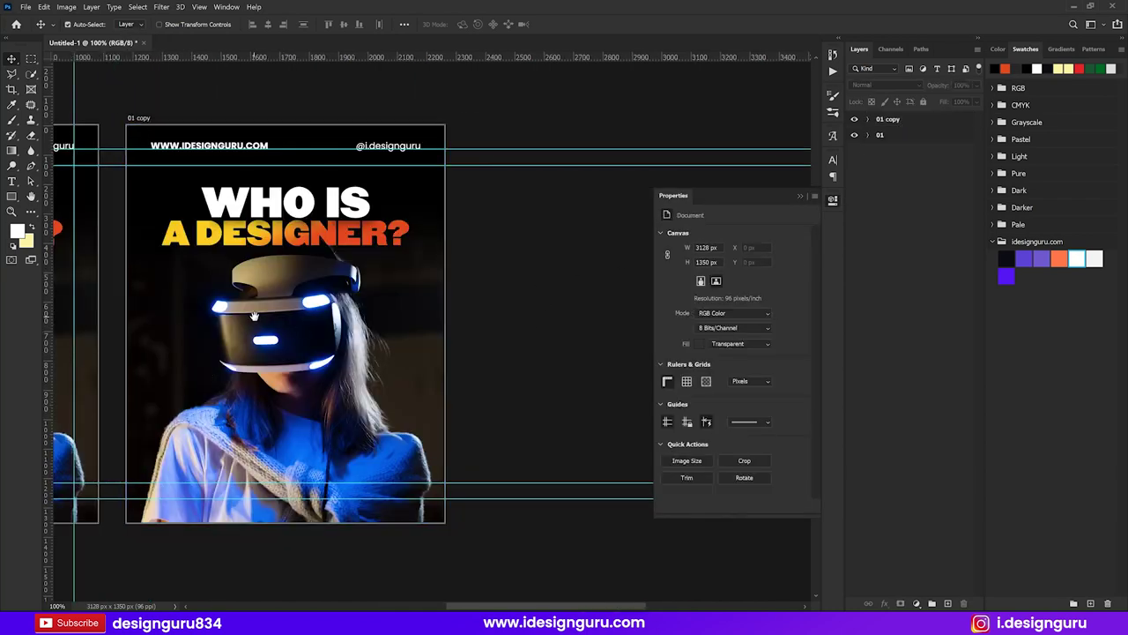
# Step: Rename the duplicated artboard '01 copy' to '02'
pyautogui.moveTo(254, 316); pyautogui.dragTo(476, 342)
pyautogui.moveTo(256, 308); pyautogui.dragTo(368, 292)
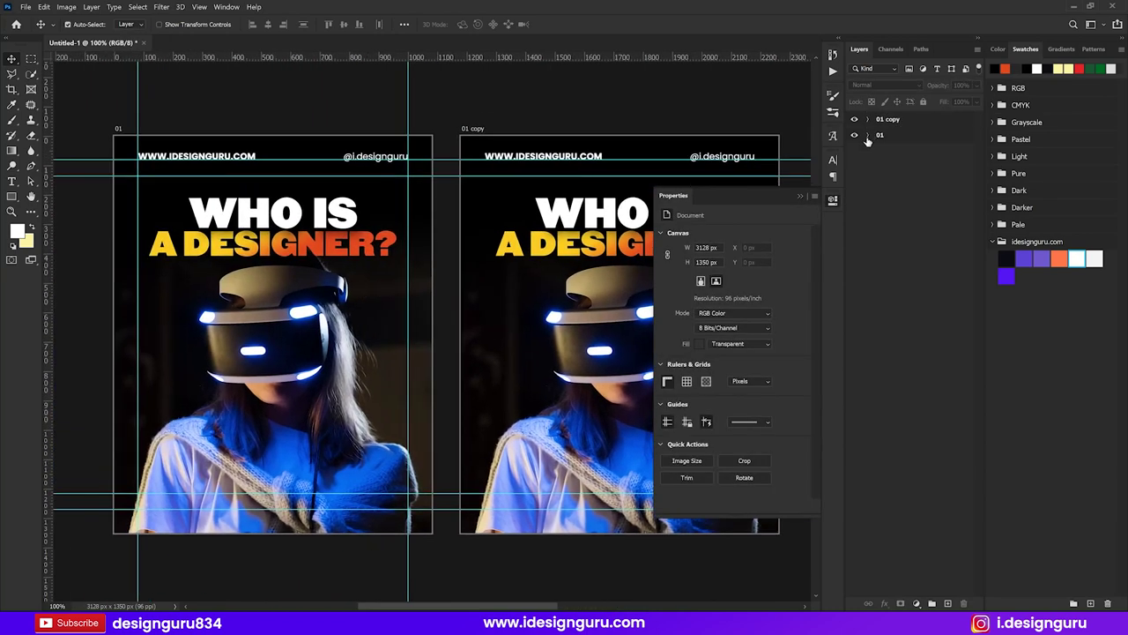
pyautogui.doubleClick(888, 120)
pyautogui.write('02')
pyautogui.press('Return')
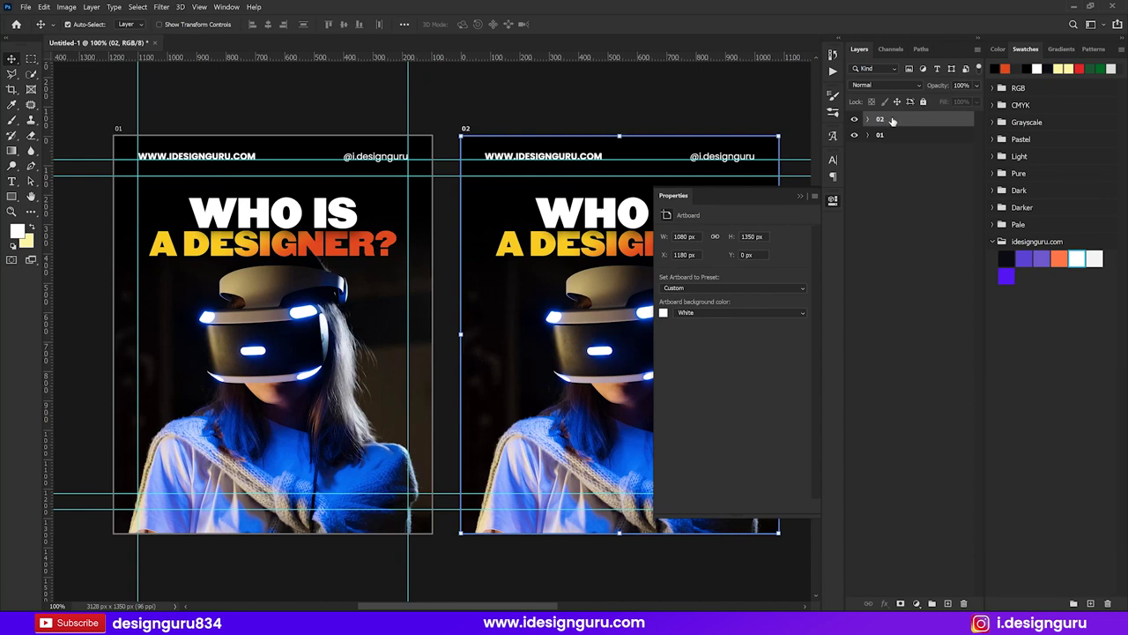
pyautogui.click(802, 195)
# Step: Position artboard 02 flush against artboard 01
pyautogui.hotkey('ctrl', 'r')
pyautogui.moveTo(464, 301); pyautogui.dragTo(435, 301)
pyautogui.hotkey('ctrl', 'r')
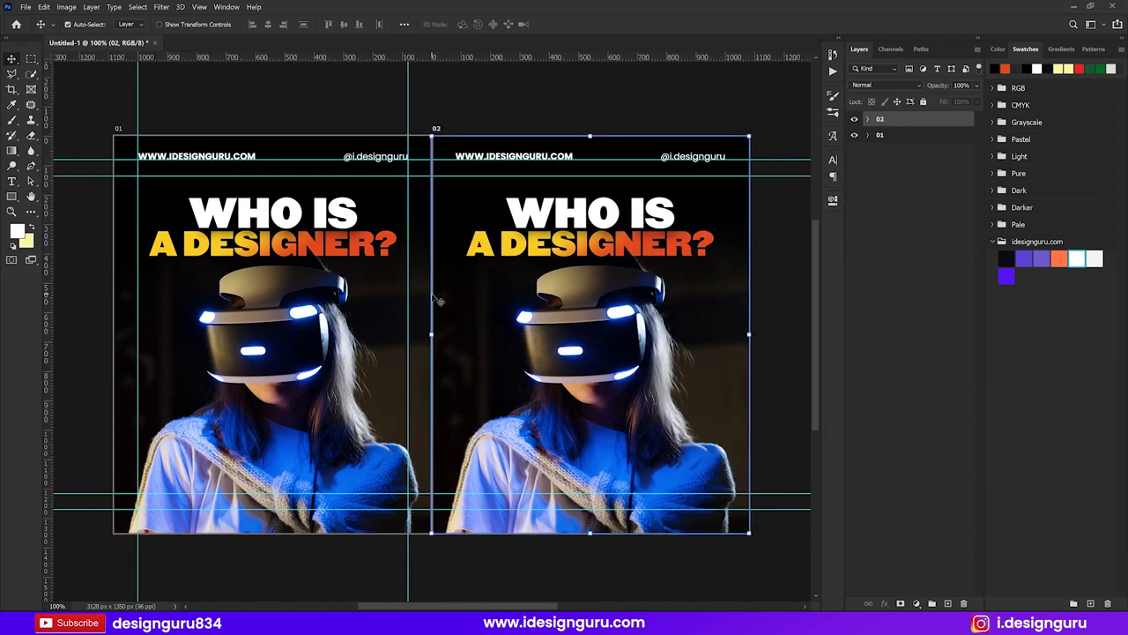
pyautogui.click(484, 104)
pyautogui.moveTo(601, 303); pyautogui.dragTo(505, 306)
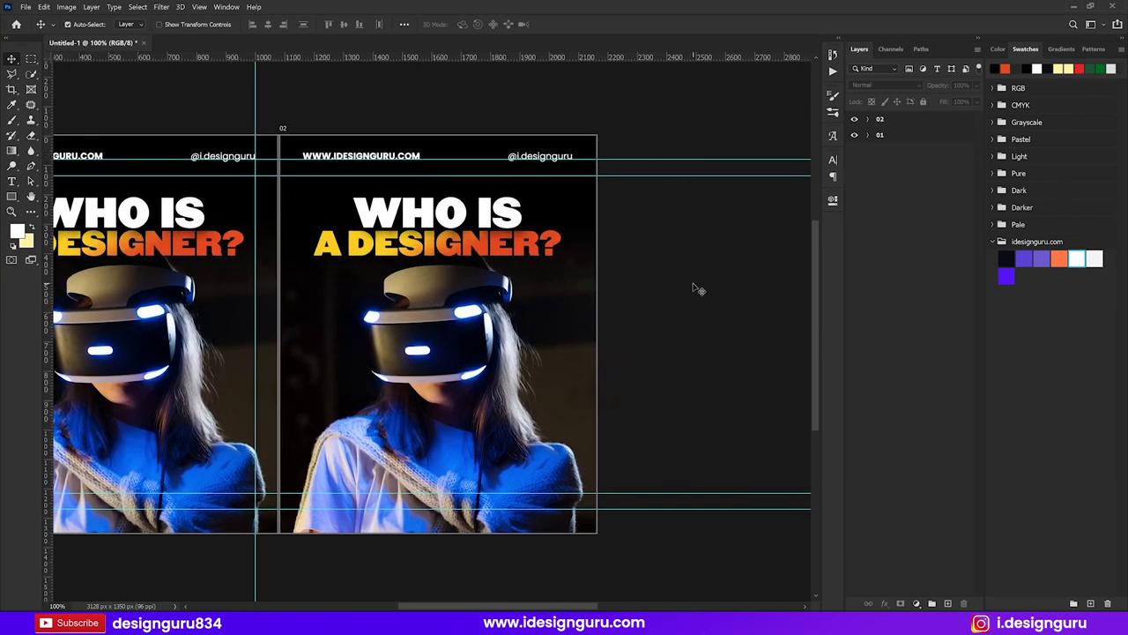
pyautogui.moveTo(718, 275)
pyautogui.mouseDown()
pyautogui.moveTo(695, 277)
pyautogui.moveTo(702, 259)
pyautogui.mouseUp()
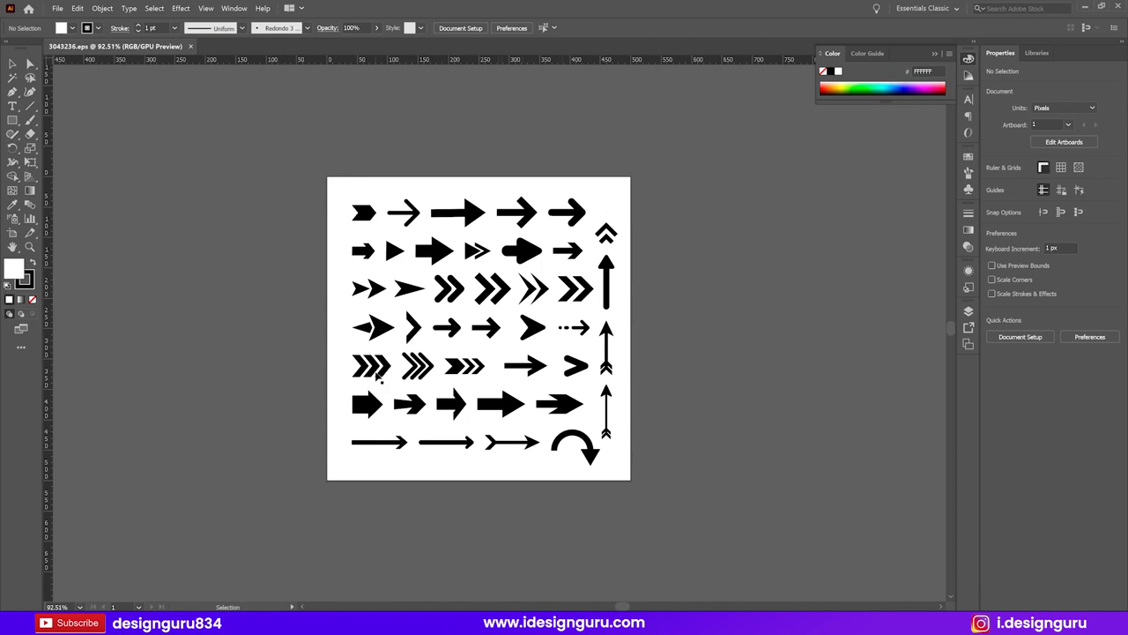
# Step: Copy the triple-chevron arrow from the 3043236.eps sheet and deselect it
pyautogui.click(378, 372)
pyautogui.press('a')
pyautogui.press('v')
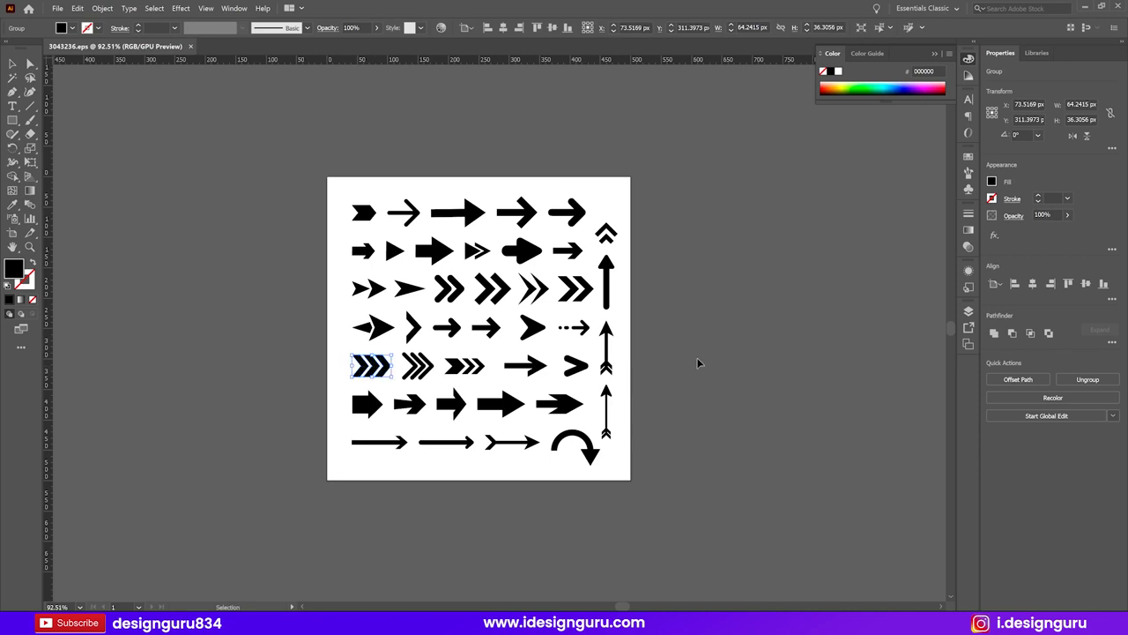
pyautogui.click(767, 337)
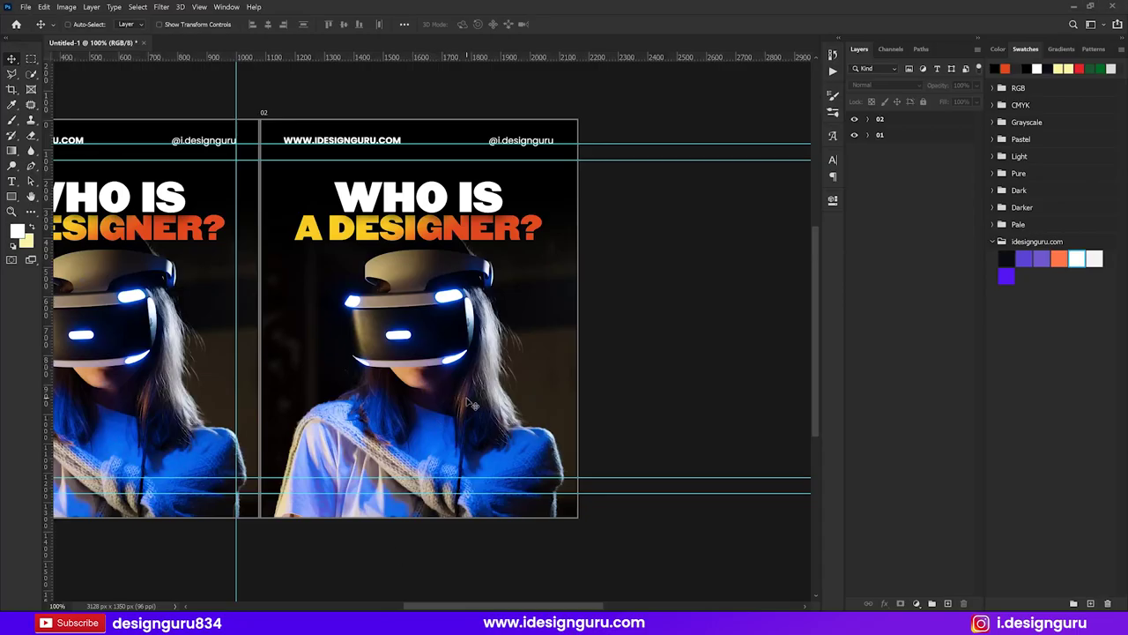
# Step: Paste the Illustrator arrow into artboard 02
pyautogui.hotkey('ctrl', 'v')
pyautogui.click(620, 178)
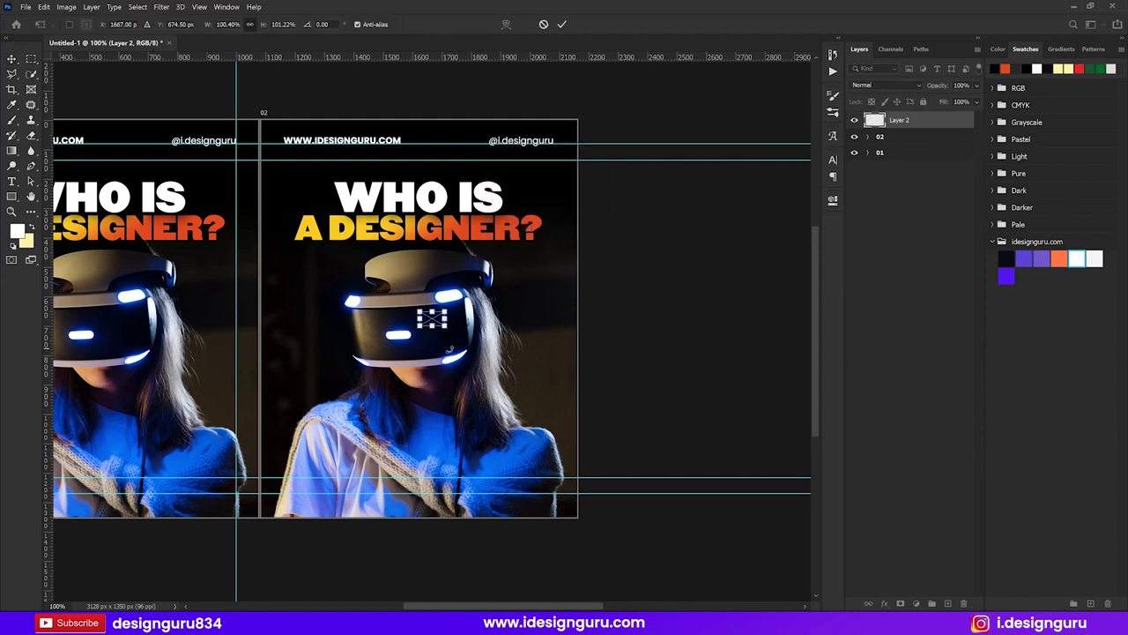
pyautogui.press('Escape')
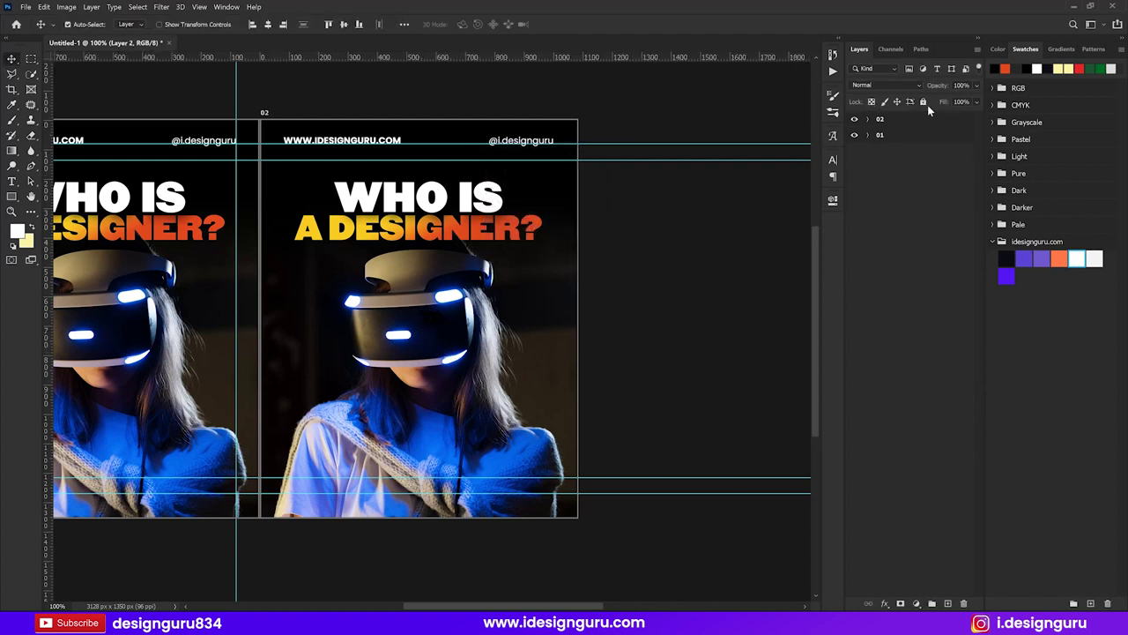
pyautogui.click(869, 120)
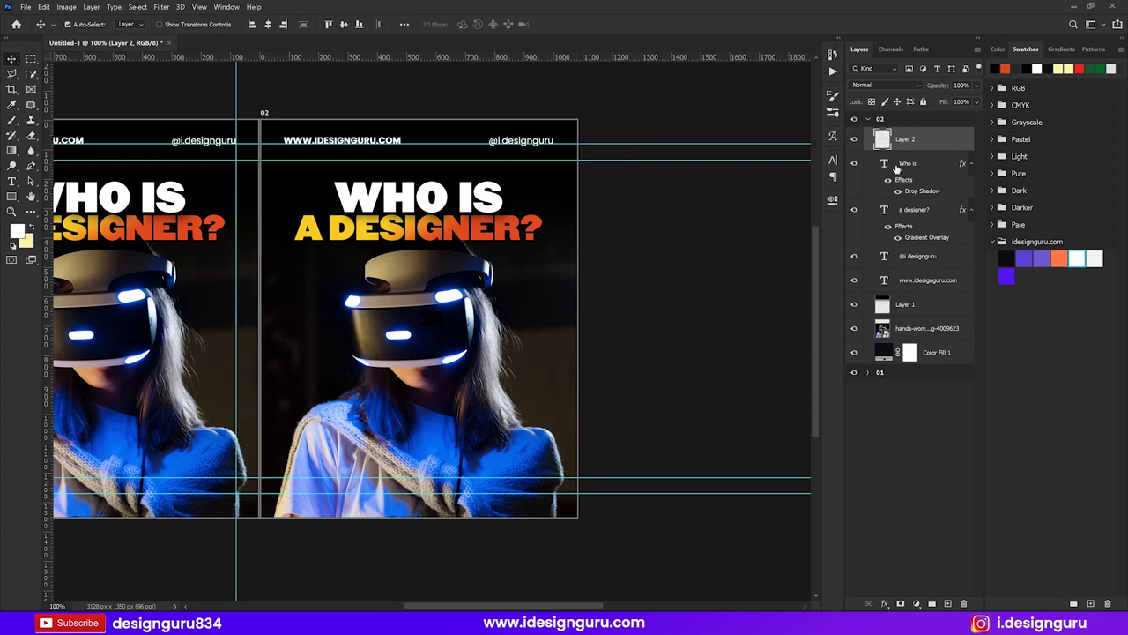
# Step: Give the arrow a white (#ffffff) Color Overlay and move it toward the bottom-right corner
pyautogui.doubleClick(944, 143)
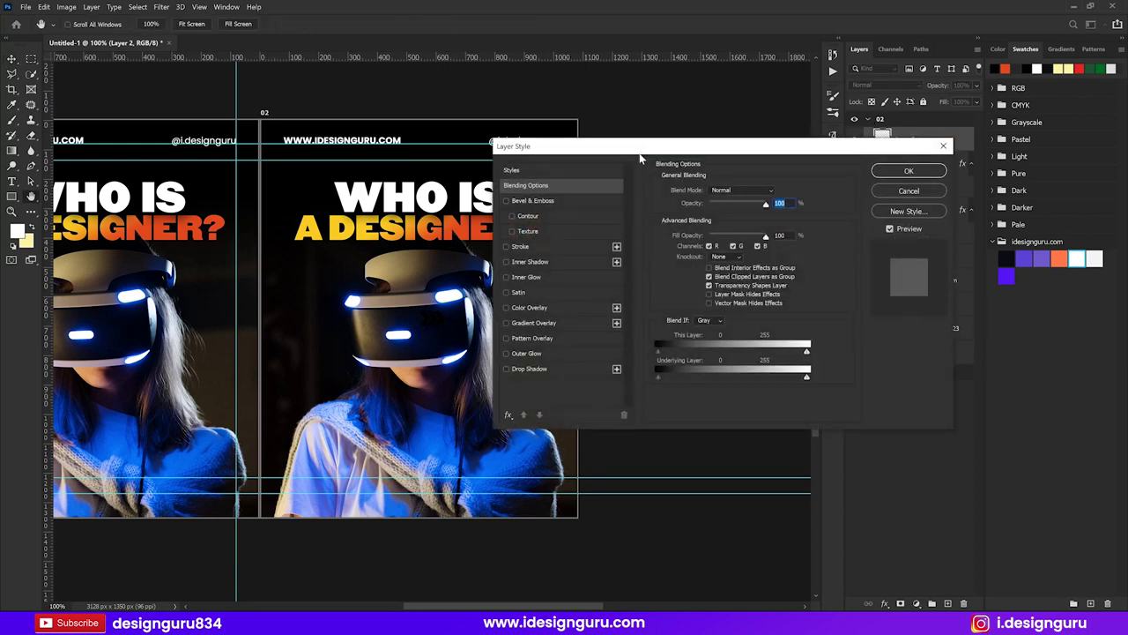
pyautogui.moveTo(641, 158); pyautogui.dragTo(641, 132)
pyautogui.click(532, 282)
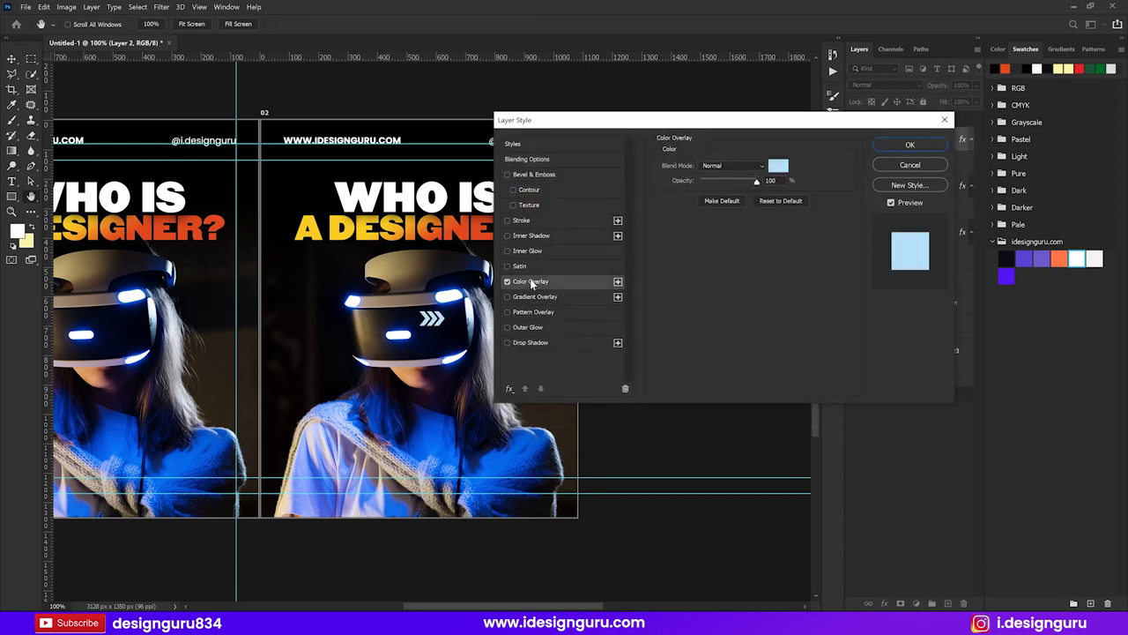
pyautogui.click(779, 168)
pyautogui.write('ffffff')
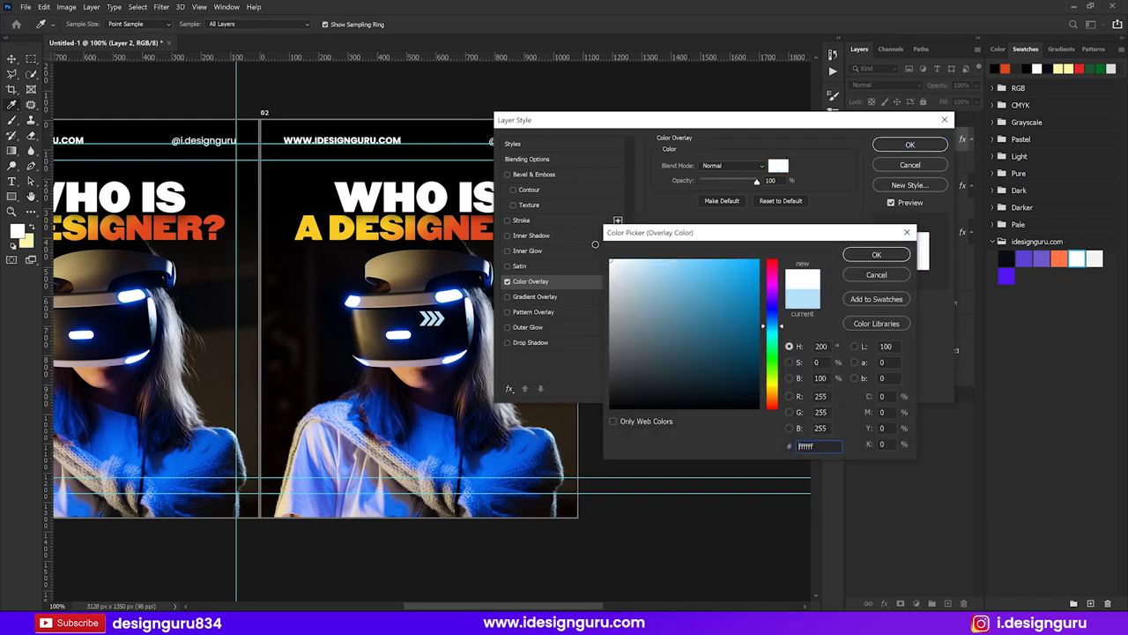
pyautogui.click(876, 256)
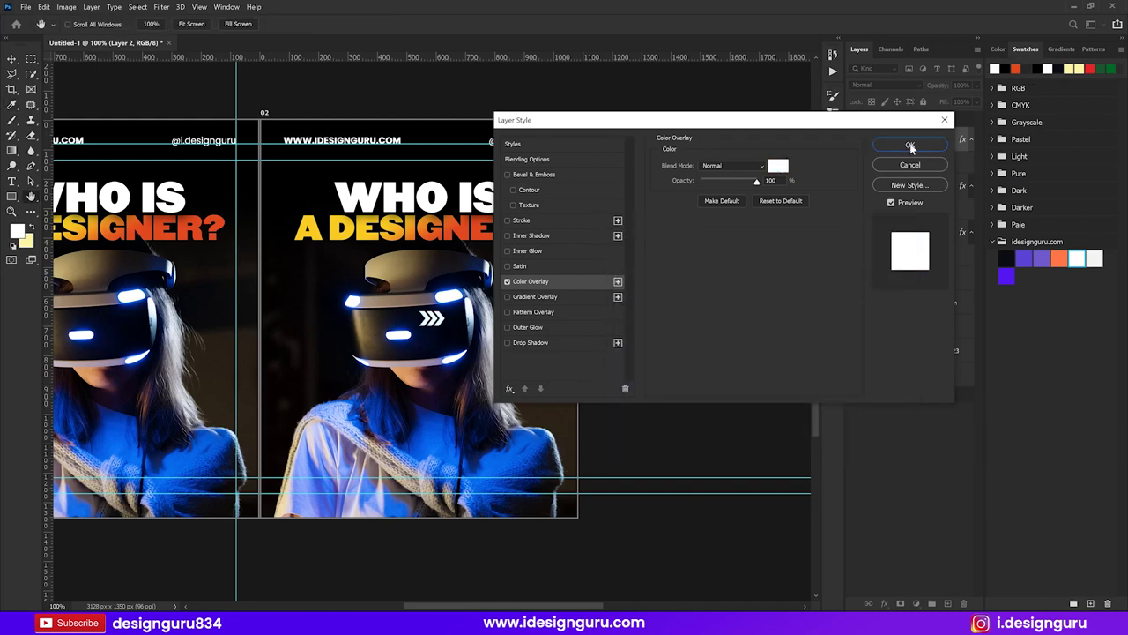
pyautogui.click(910, 145)
pyautogui.moveTo(454, 332); pyautogui.dragTo(555, 484)
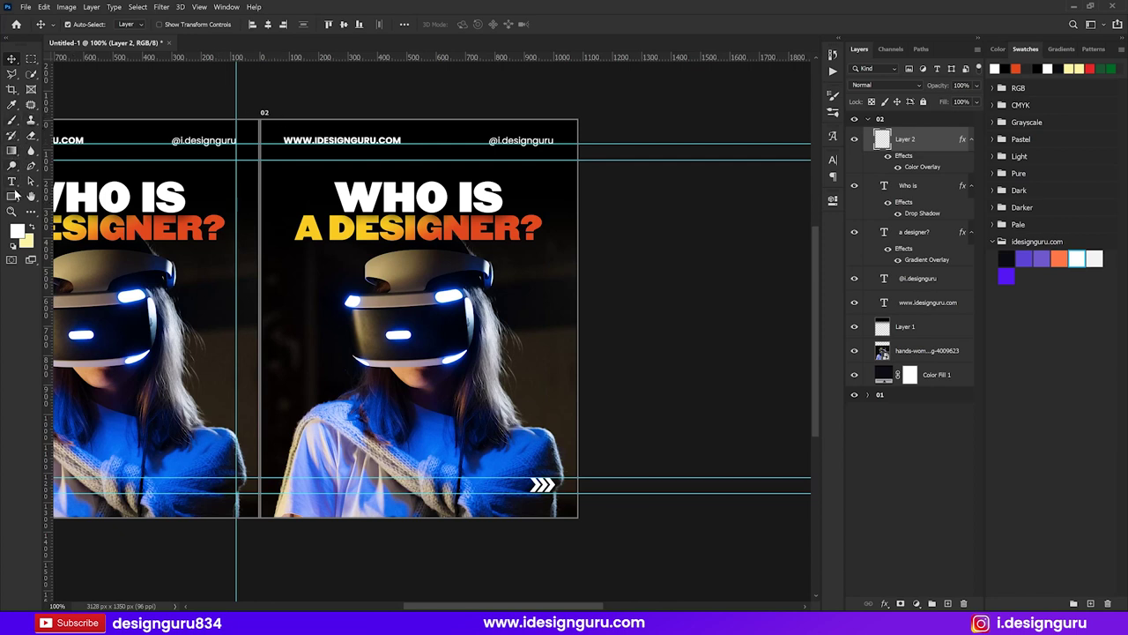
pyautogui.click(30, 59)
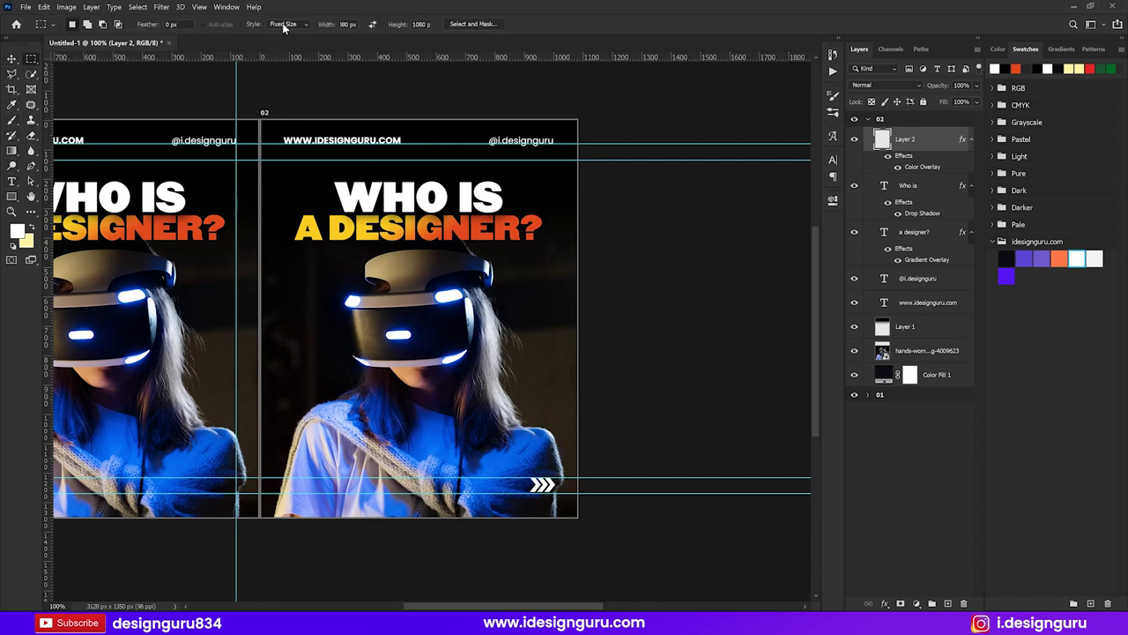
# Step: Use an 80×80 px fixed-size square at slide 02's corner to place a guide, then align the arrow to it
pyautogui.press('Tab')
pyautogui.write('80')
pyautogui.press('Return')
pyautogui.moveTo(556, 133); pyautogui.dragTo(554, 121)
pyautogui.moveTo(549, 226); pyautogui.dragTo(554, 227)
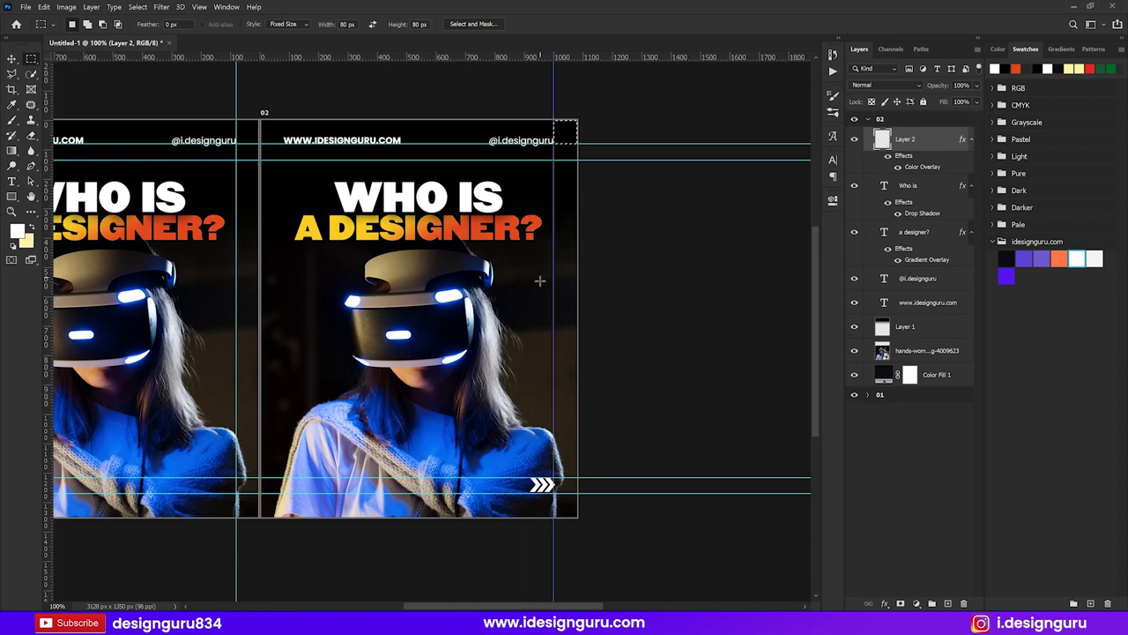
pyautogui.hotkey('ctrl', 'd')
pyautogui.press('v')
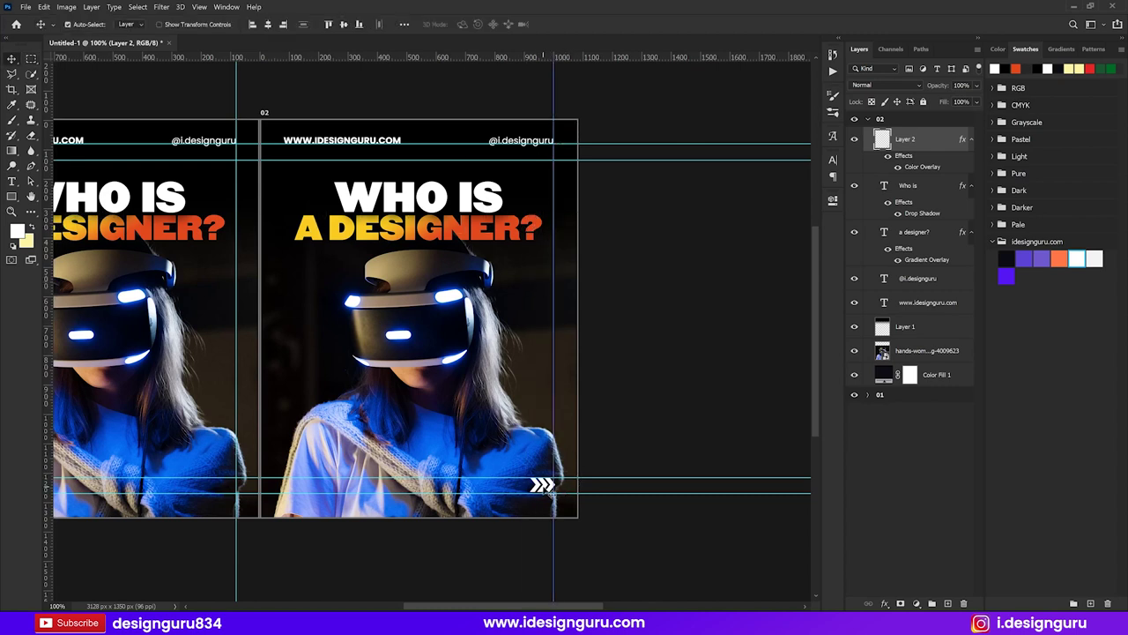
pyautogui.moveTo(564, 468); pyautogui.dragTo(555, 467)
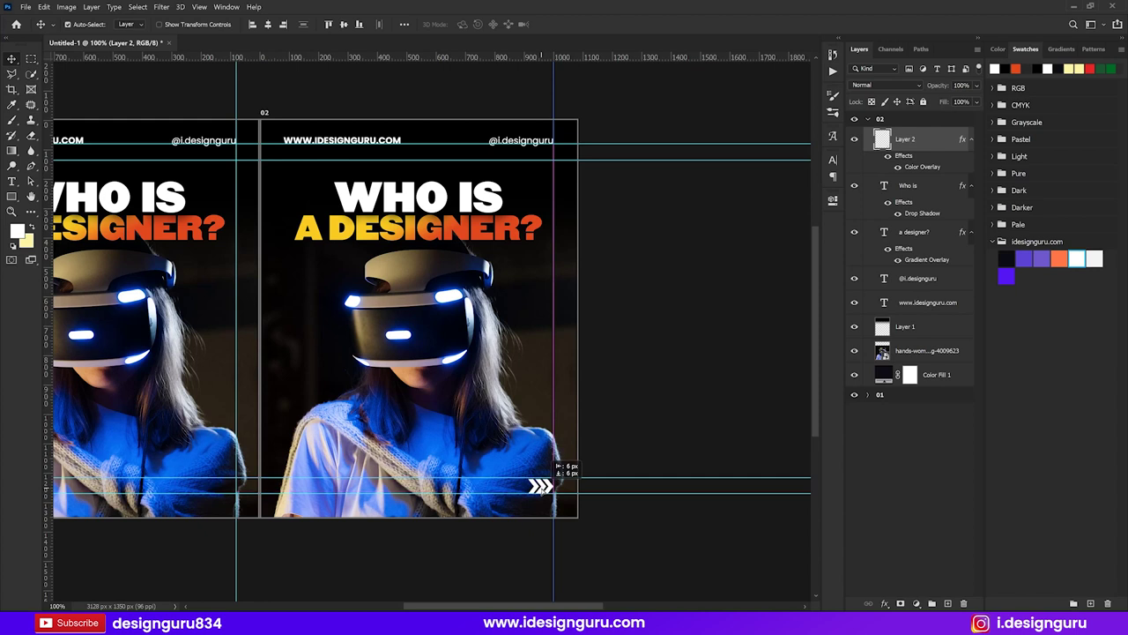
# Step: Check the photo layer's edge and set a vertical guide on slide 02's right margin
pyautogui.click(732, 357)
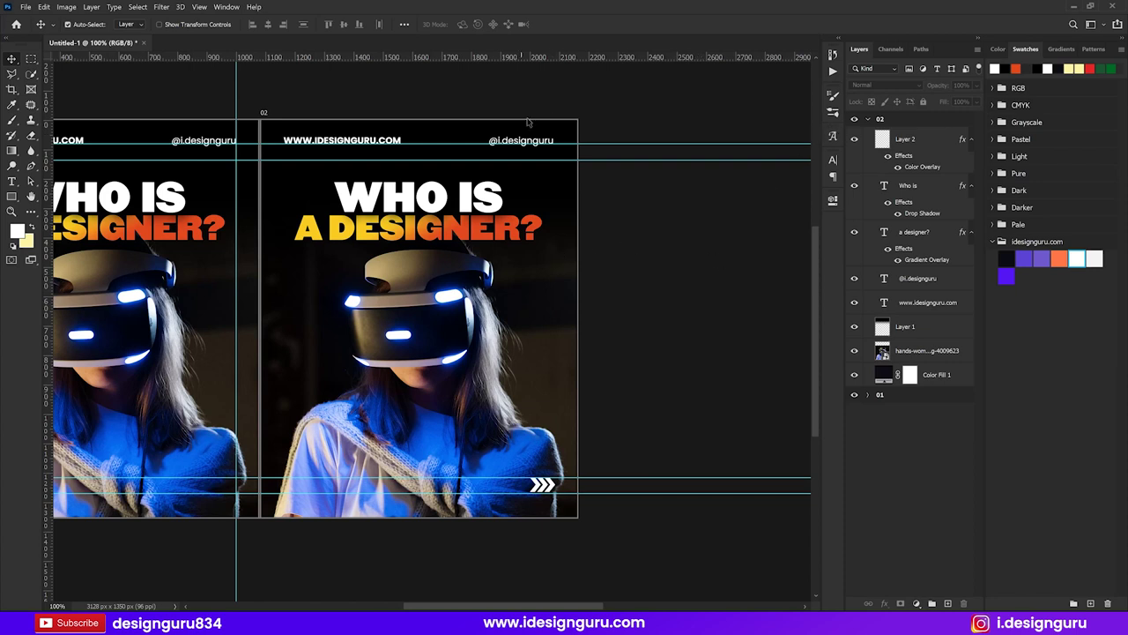
pyautogui.click(297, 326)
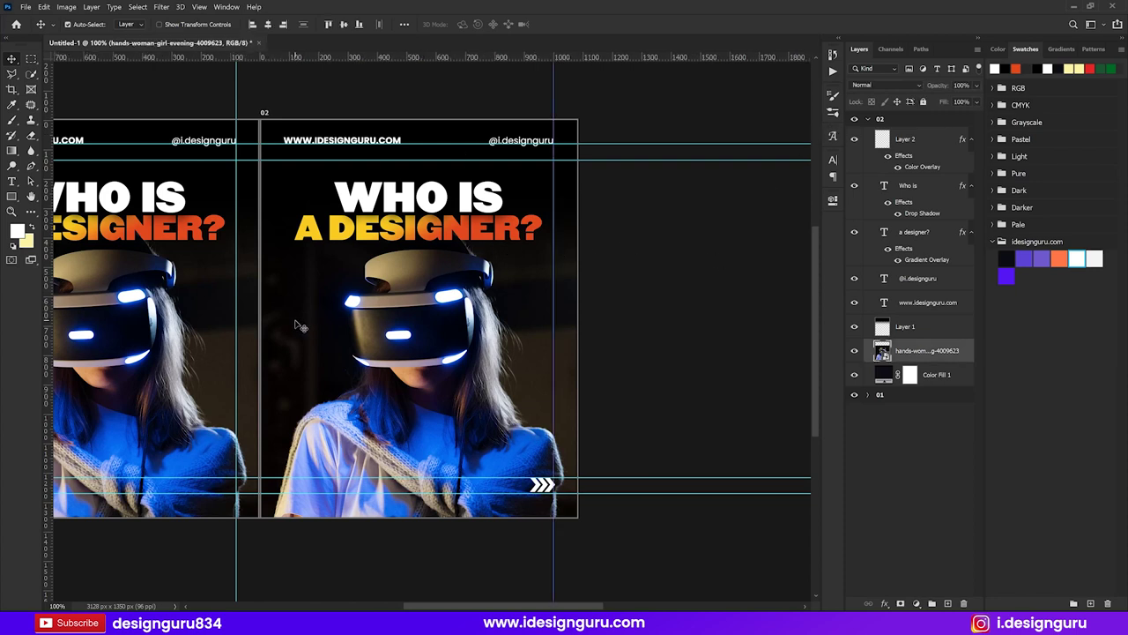
pyautogui.click(690, 267)
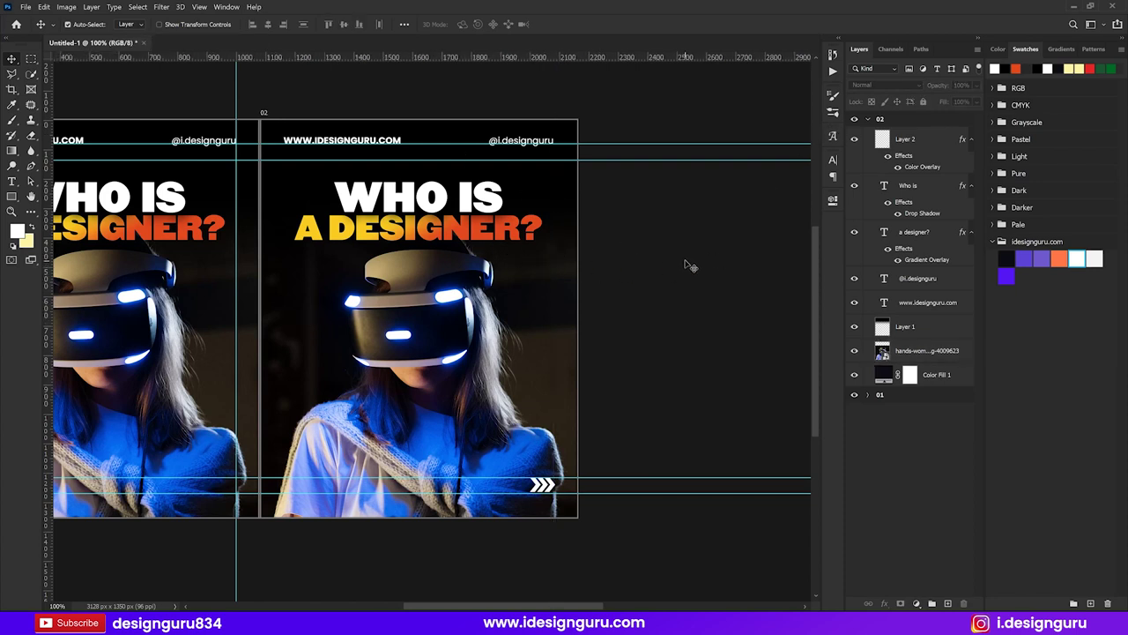
pyautogui.click(291, 295)
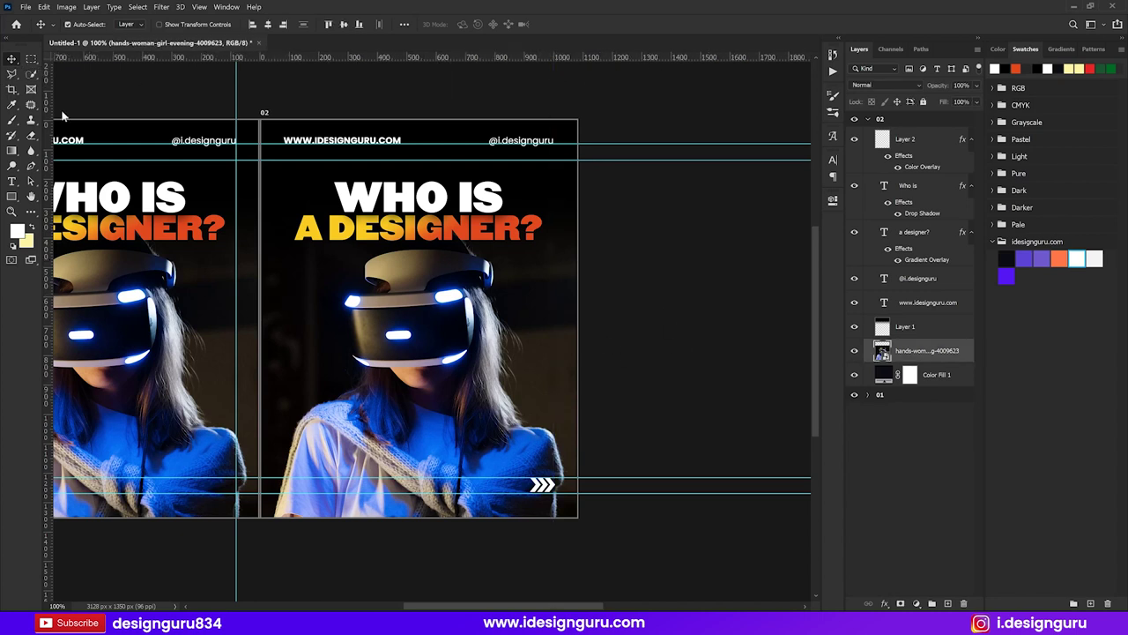
pyautogui.click(701, 192)
pyautogui.moveTo(53, 275); pyautogui.dragTo(557, 280)
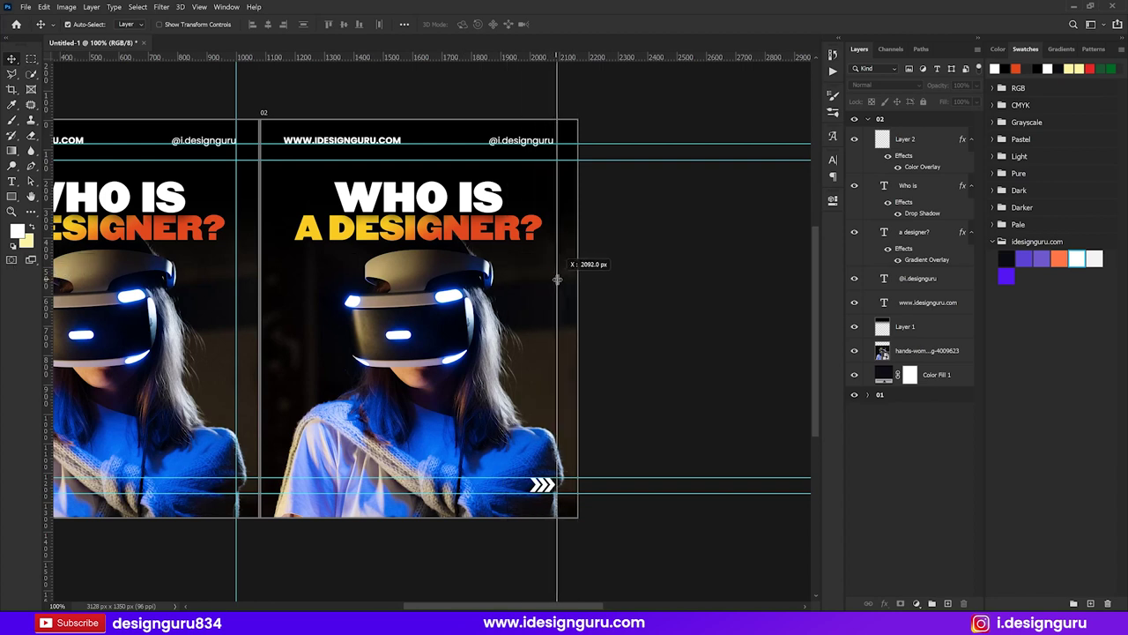
pyautogui.moveTo(557, 280); pyautogui.dragTo(553, 278)
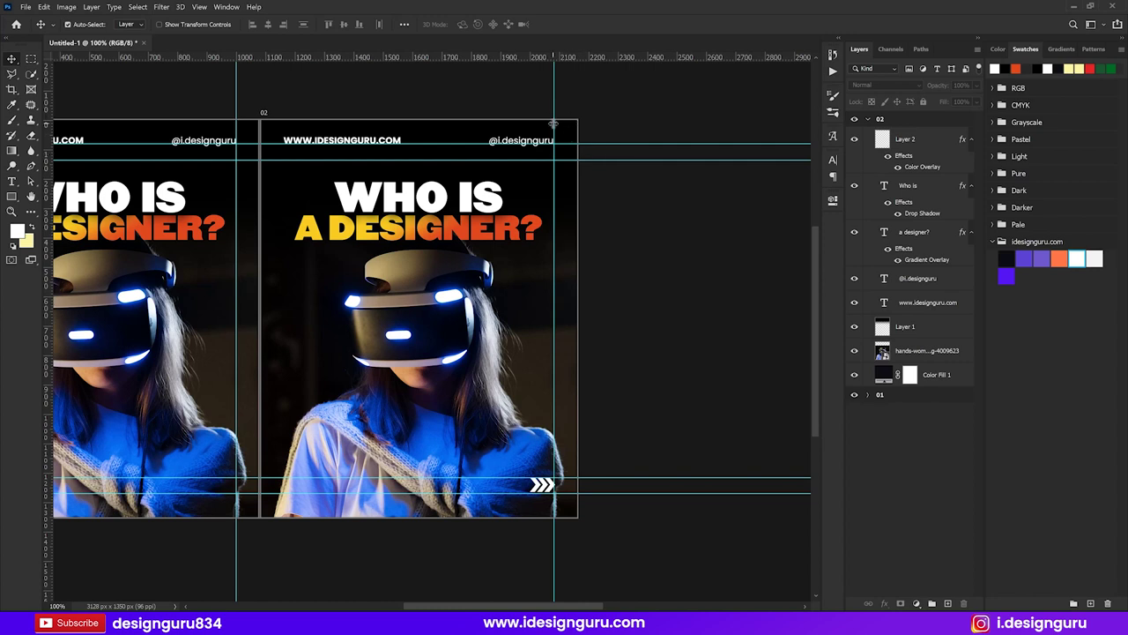
# Step: Verify the 80 px margin with the corner square against Layer 1
pyautogui.press('m')
pyautogui.moveTo(564, 133); pyautogui.dragTo(564, 121)
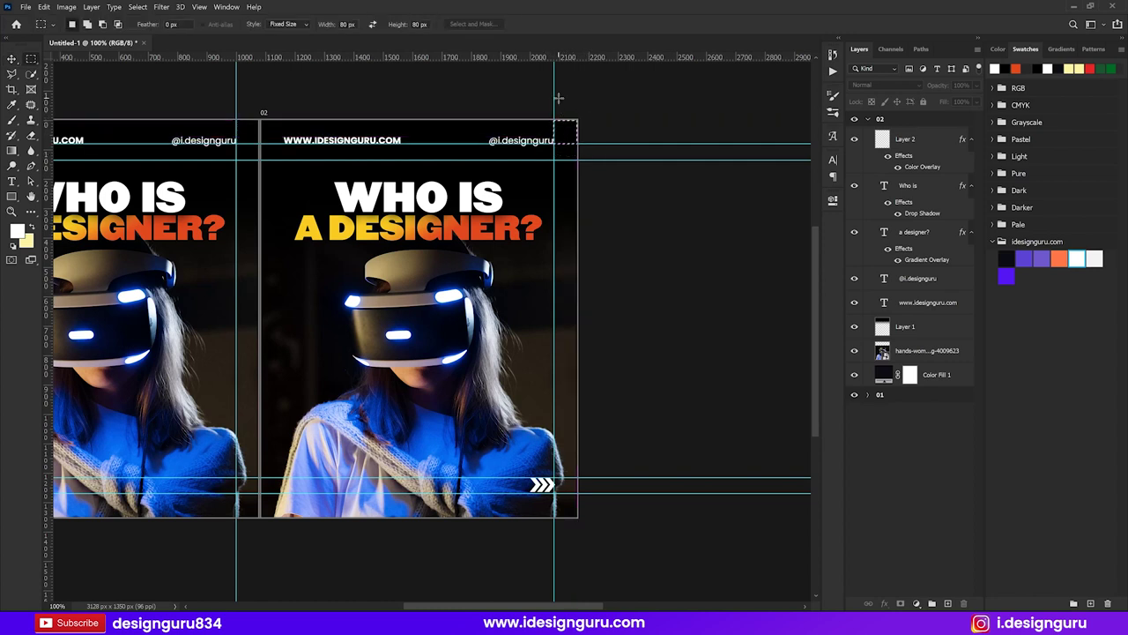
pyautogui.press('v')
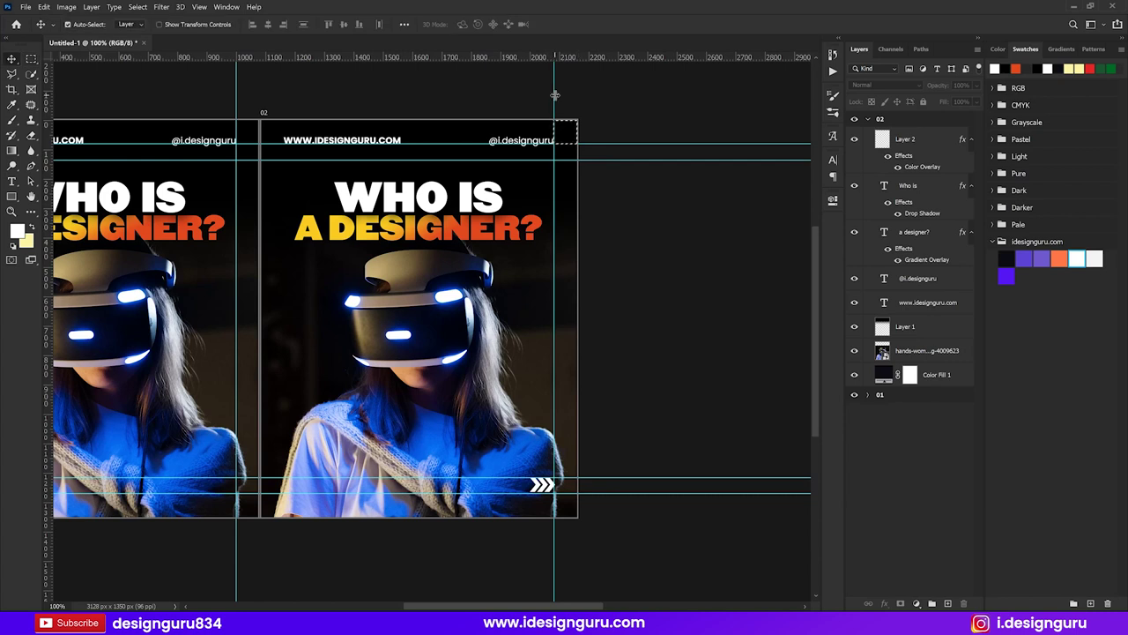
pyautogui.click(569, 127)
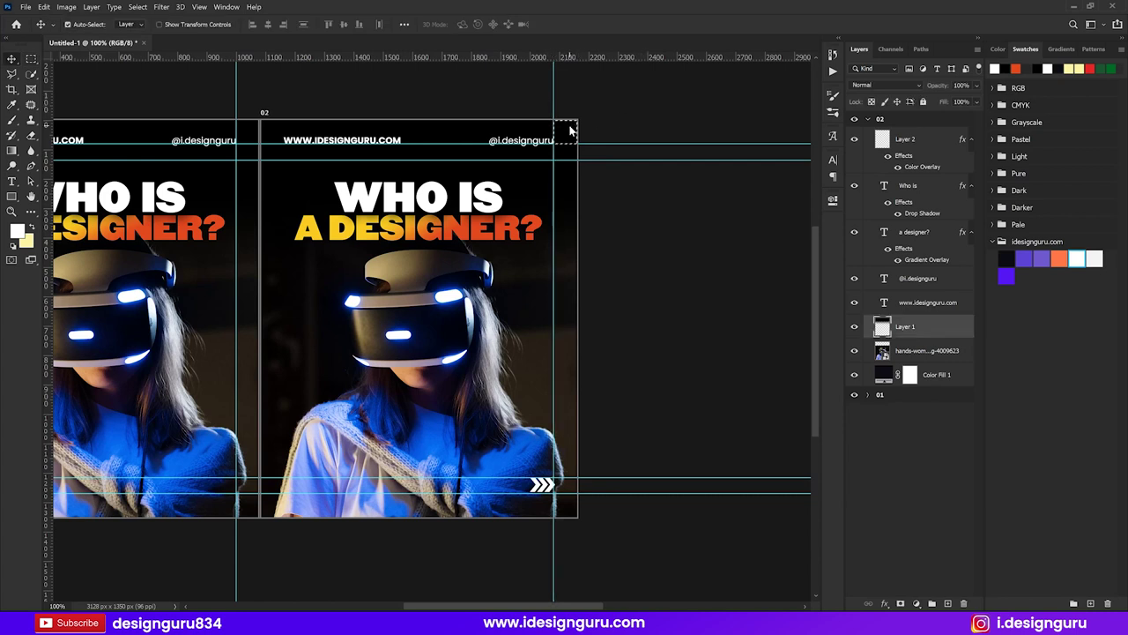
pyautogui.hotkey('ctrl', 'd')
pyautogui.click(633, 119)
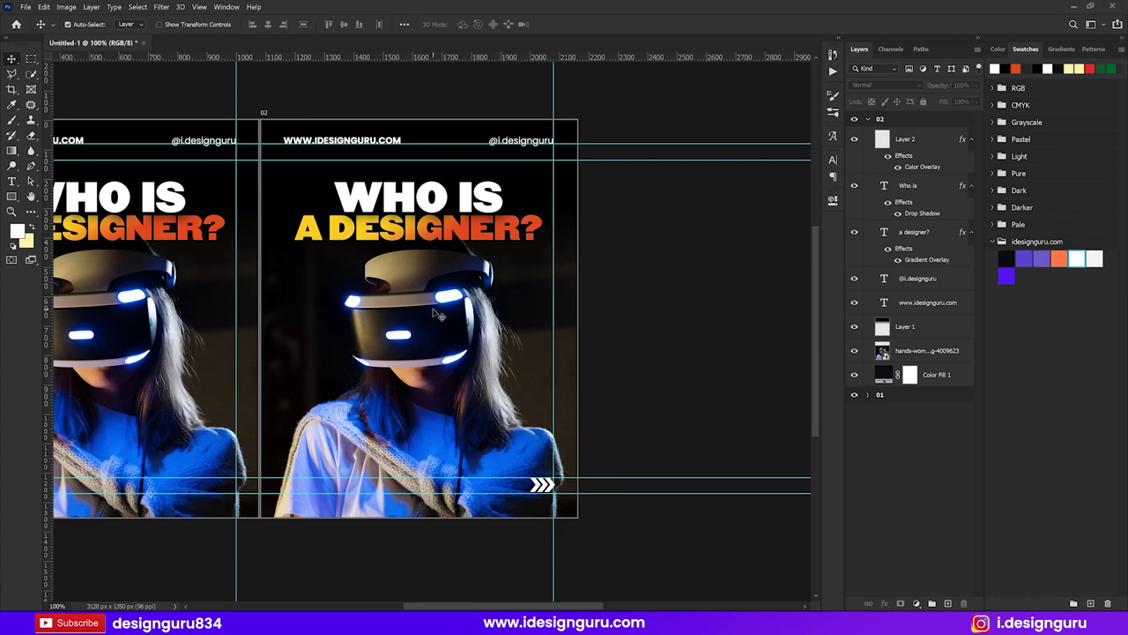
# Step: Hide and reshow guides while panning to preview both slides
pyautogui.hotkey('ctrl', ';')
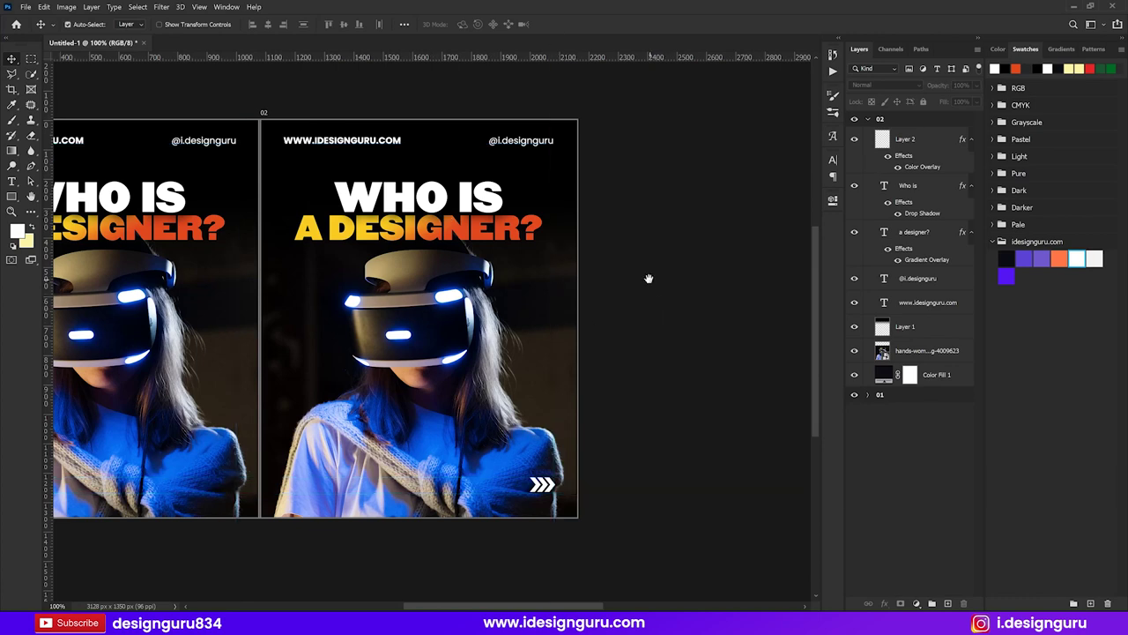
pyautogui.moveTo(446, 355); pyautogui.dragTo(585, 347)
pyautogui.hotkey('ctrl', ';')
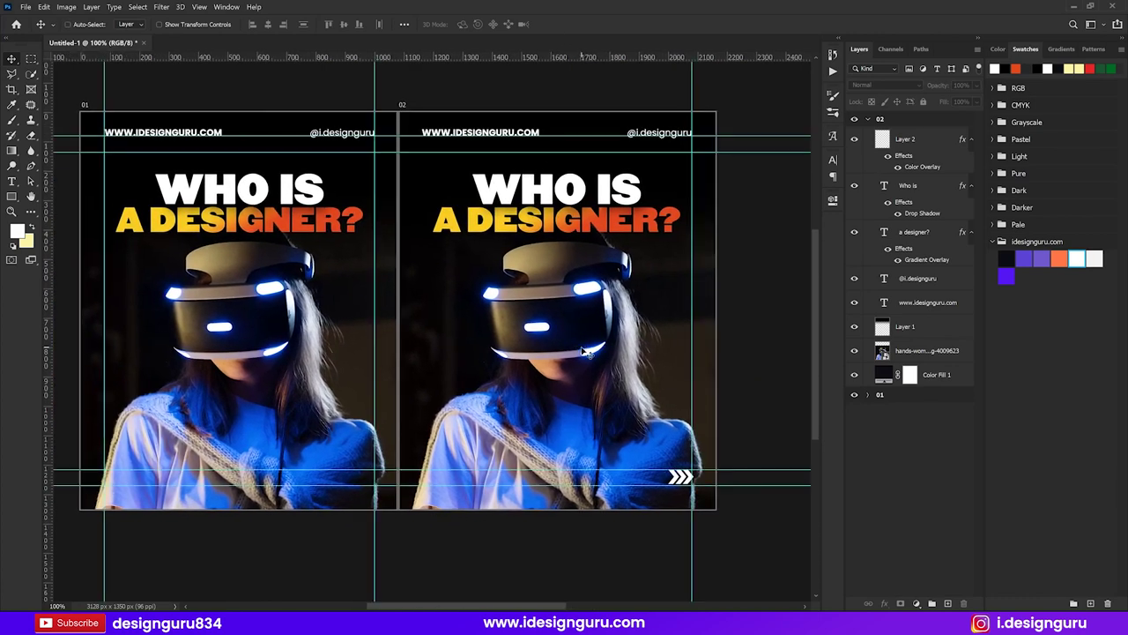
pyautogui.scroll(1, 568, 348)
pyautogui.hscroll(3, 441, 327)
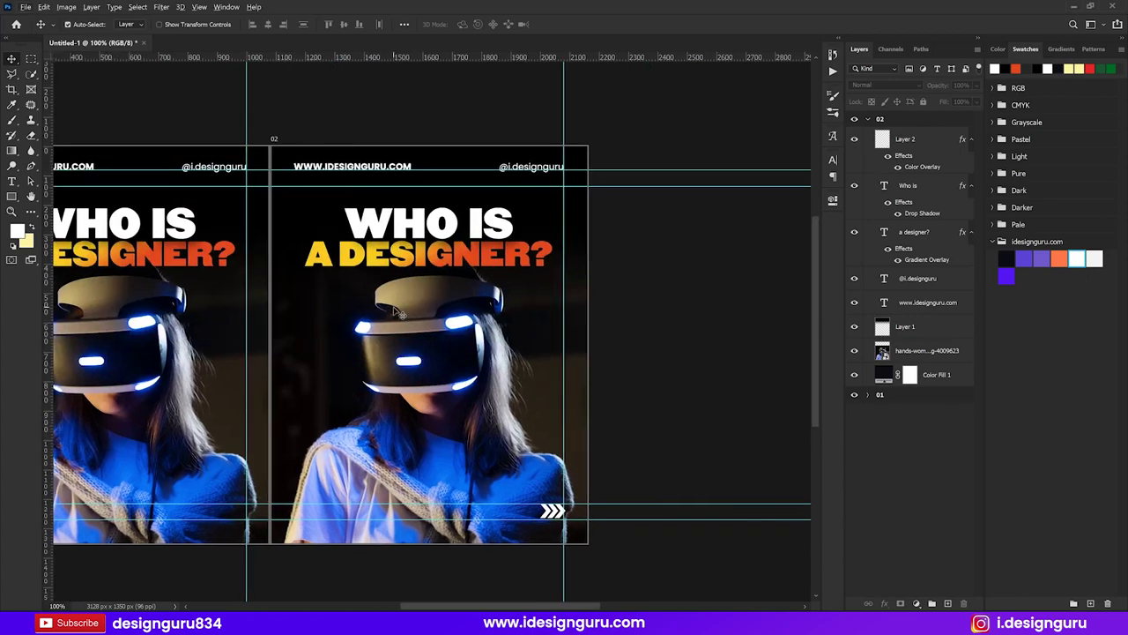
pyautogui.moveTo(204, 344); pyautogui.dragTo(353, 323)
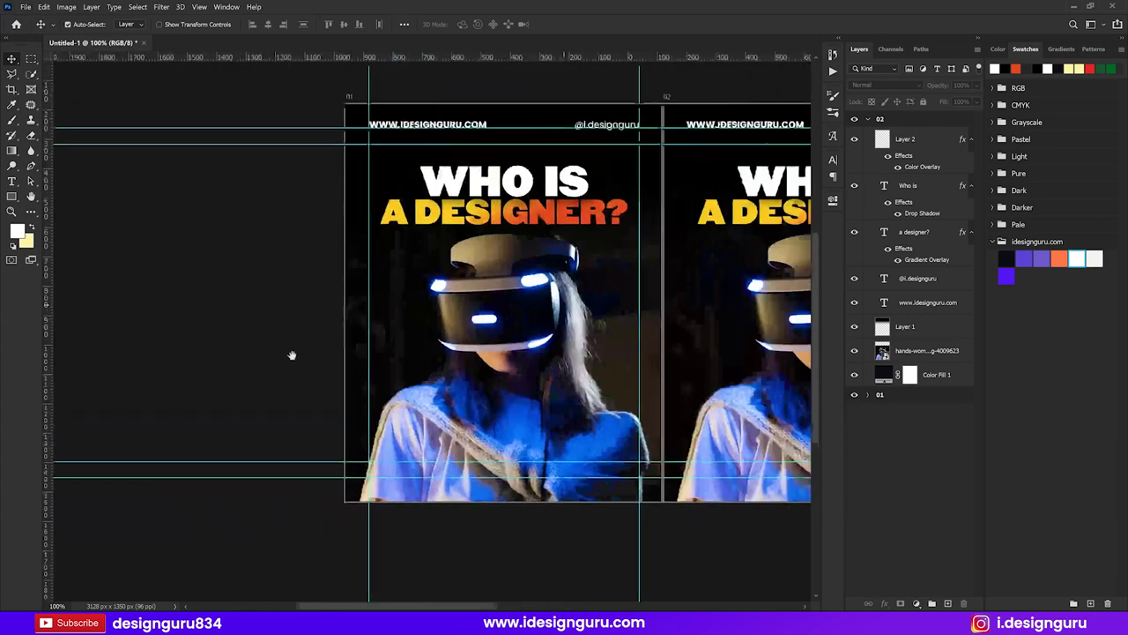
pyautogui.moveTo(301, 355); pyautogui.dragTo(121, 355)
# Step: Copy the 'Design Role Evolution' line from the notes and paste it as new text on slide 01
pyautogui.hotkey('alt', 'Tab')
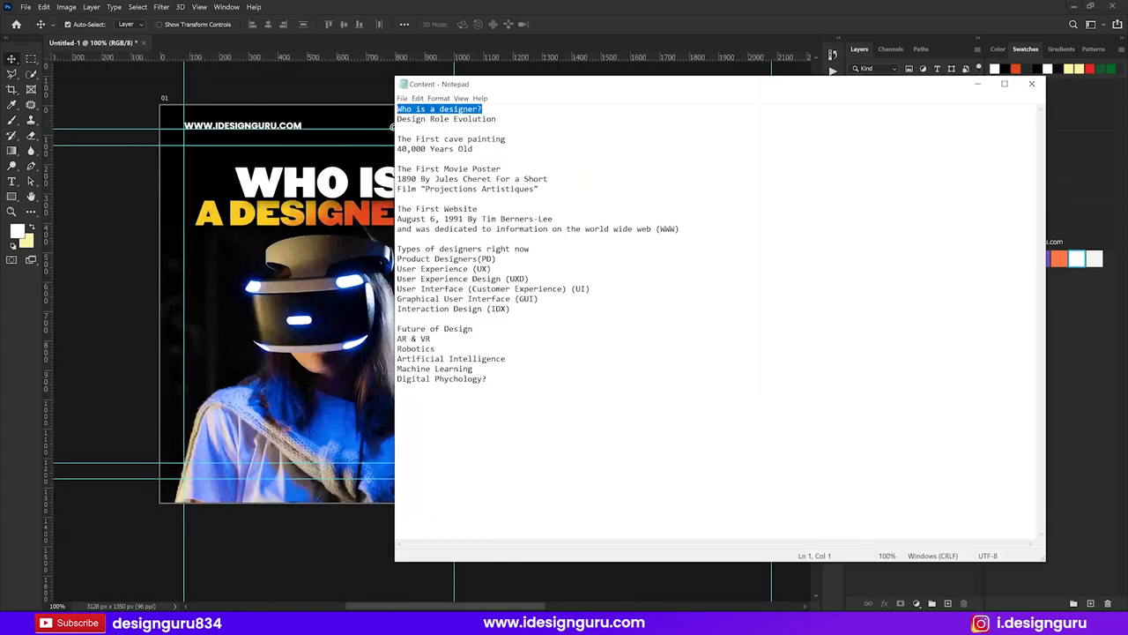
pyautogui.press('Down')
pyautogui.hotkey('shift', 'End')
pyautogui.hotkey('ctrl', 'c')
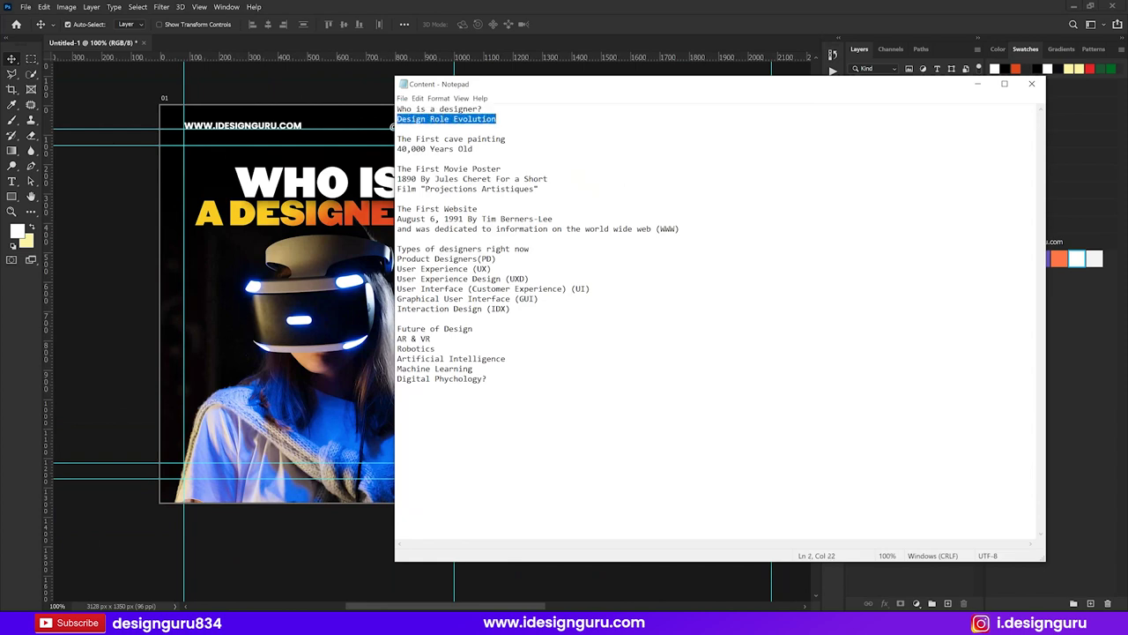
pyautogui.hotkey('alt', 'Tab')
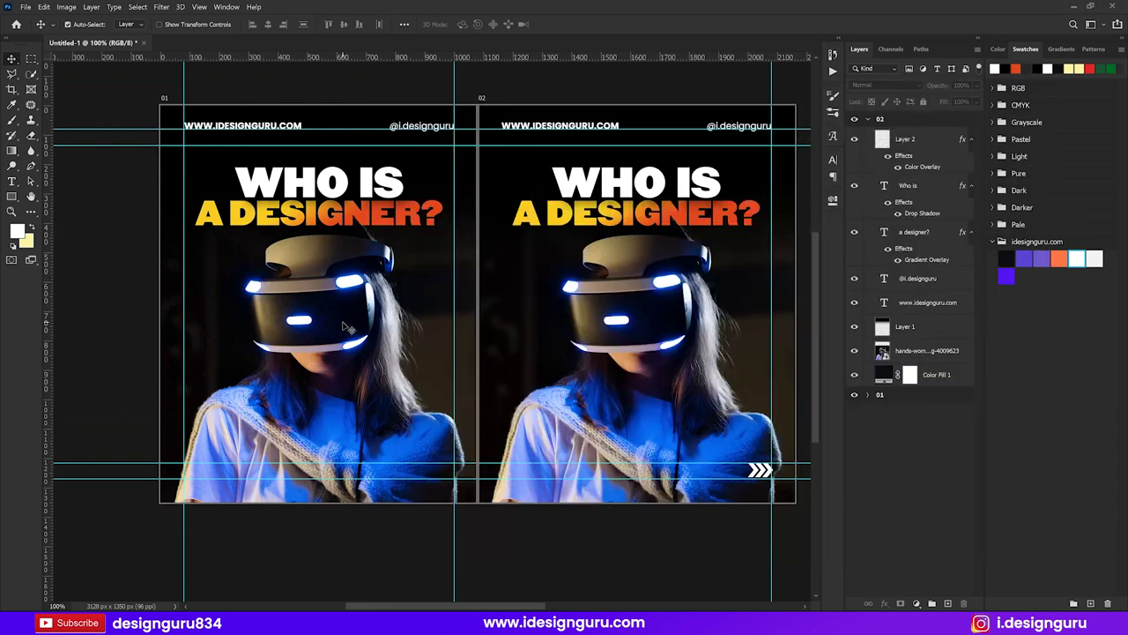
pyautogui.press('t')
pyautogui.click(287, 284)
pyautogui.hotkey('ctrl', 'v')
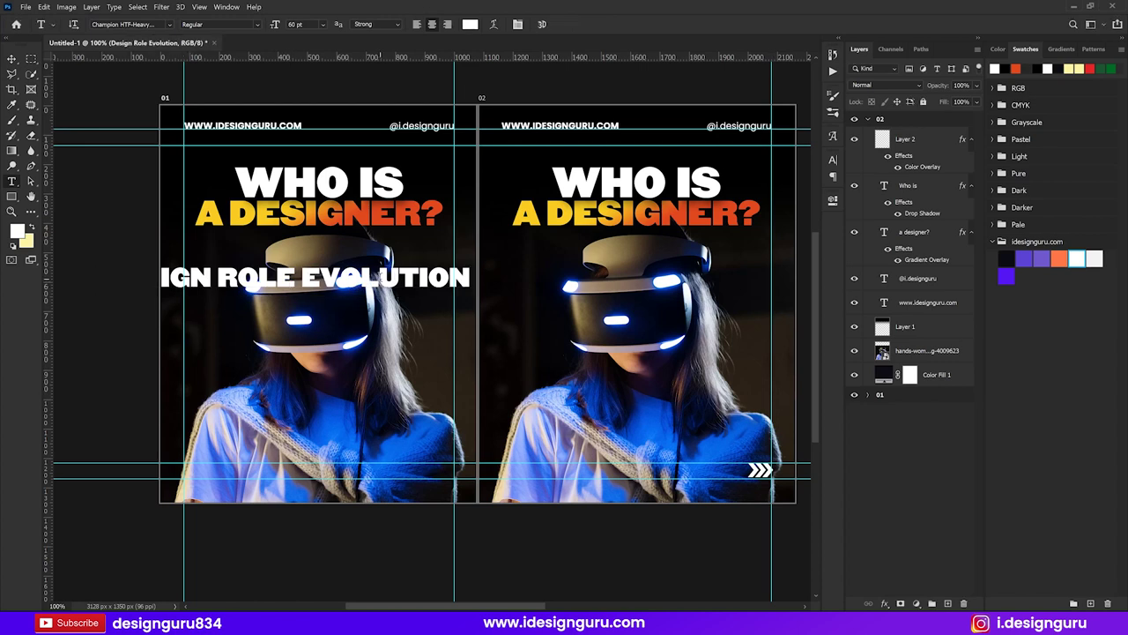
# Step: Set the subtitle font to Poppins and turn off All Caps
pyautogui.press('v')
pyautogui.click(832, 160)
pyautogui.click(723, 178)
pyautogui.write('poppi')
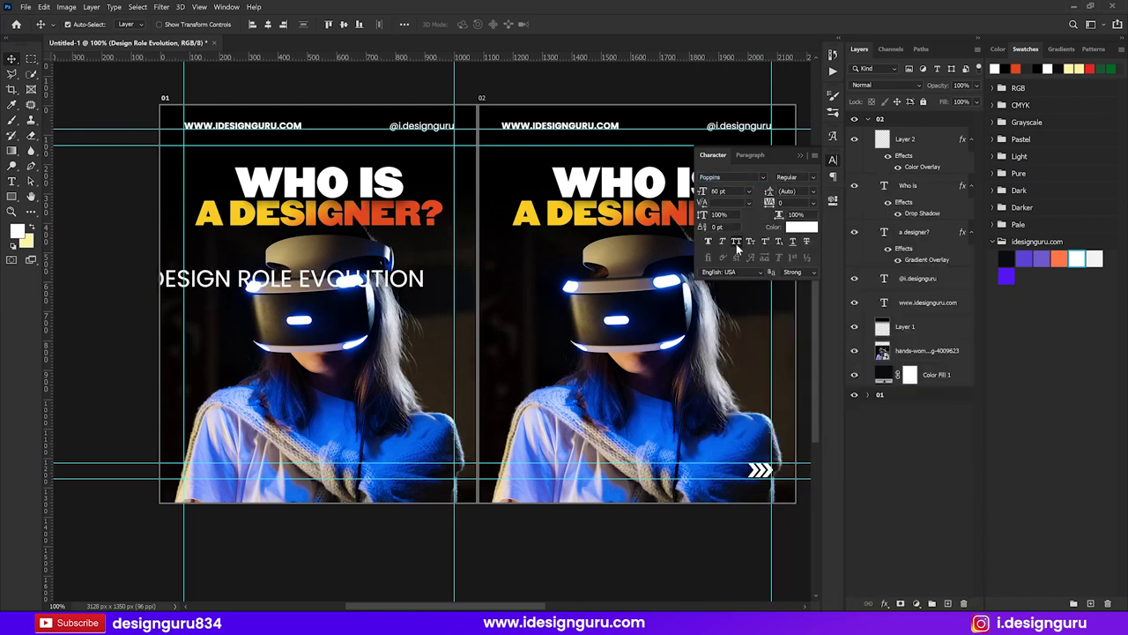
pyautogui.click(738, 243)
pyautogui.click(802, 157)
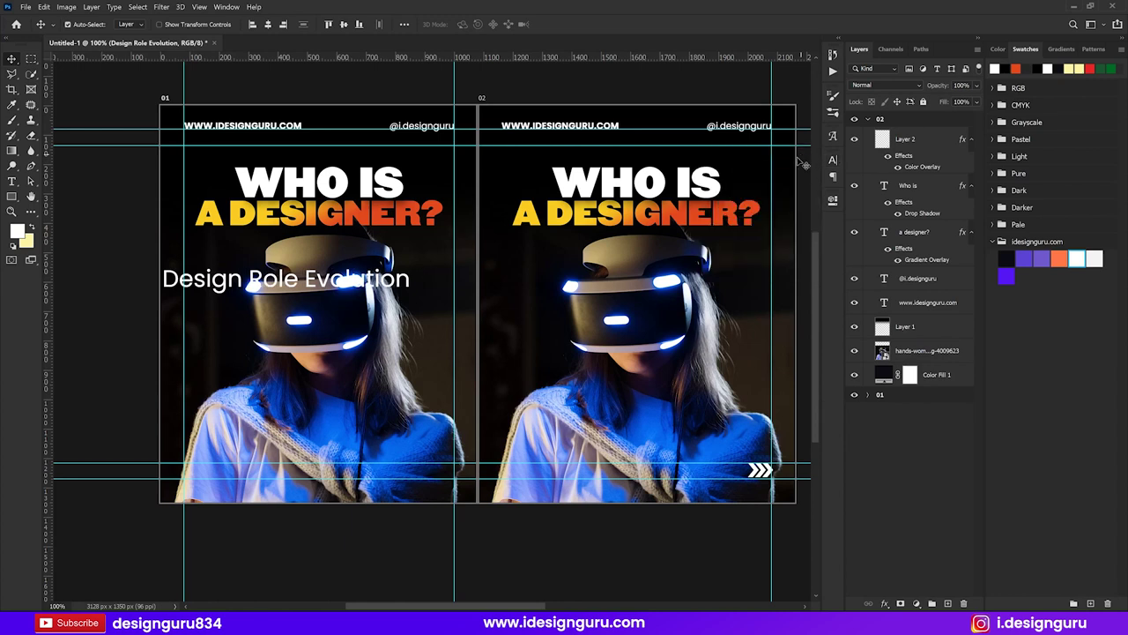
# Step: Place the subtitle under A DESIGNER?, centre it on slide 01, and scale to about 80%
pyautogui.moveTo(358, 288); pyautogui.dragTo(397, 243)
pyautogui.hotkey('ctrl', 'a')
pyautogui.click(273, 24)
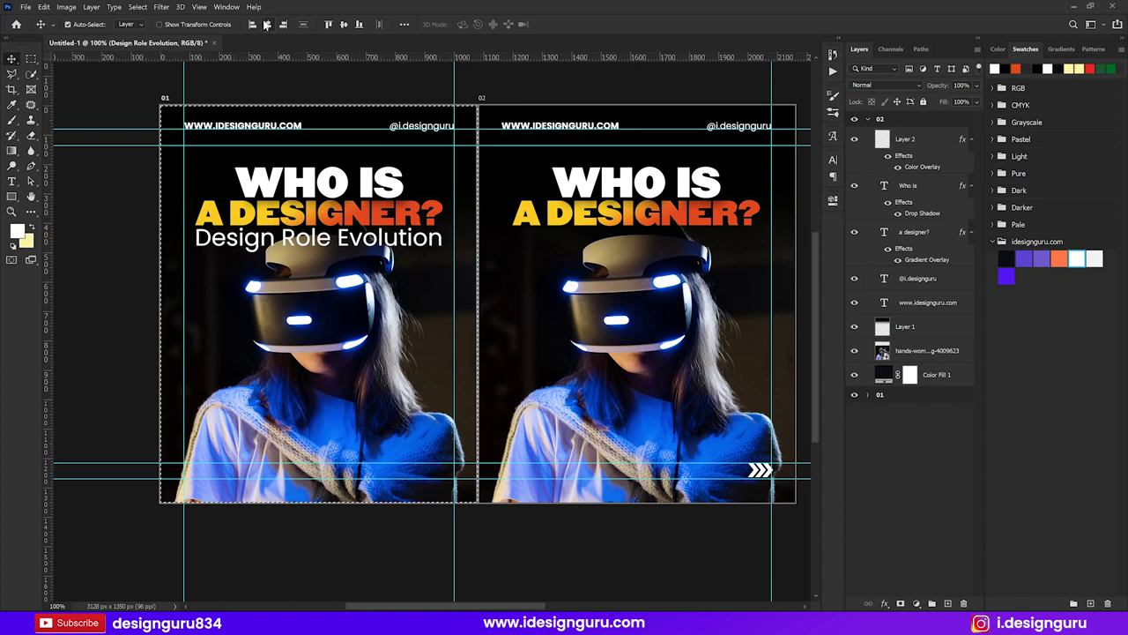
pyautogui.hotkey('ctrl', 'd')
pyautogui.hotkey('ctrl', 't')
pyautogui.moveTo(310, 262); pyautogui.dragTo(328, 253)
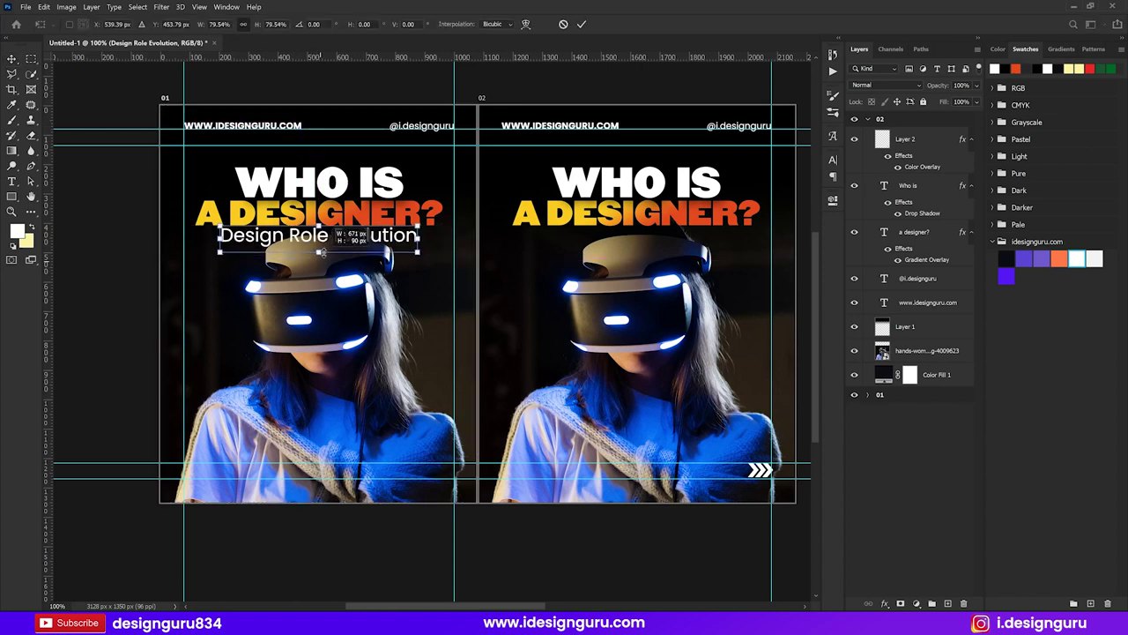
pyautogui.press('Return')
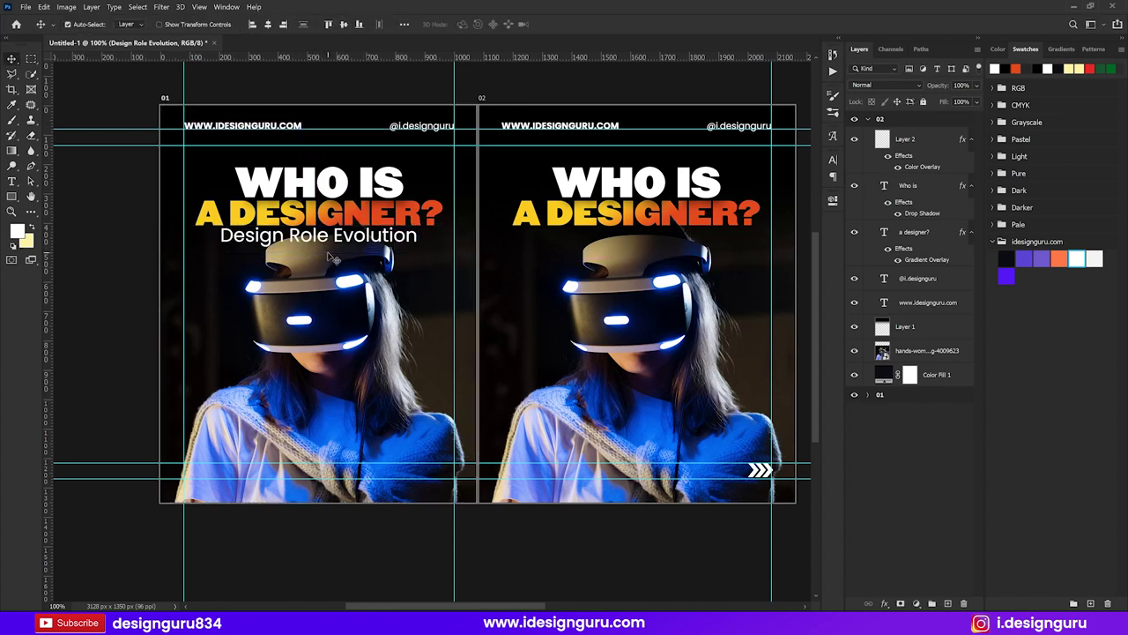
# Step: Nudge the subtitle into place and begin moving the slide 01 photo
pyautogui.press('Down')
pyautogui.press('Down')
pyautogui.press('Down')
pyautogui.press('Down')
pyautogui.press('Down')
pyautogui.press('Down')
pyautogui.press('Down')
pyautogui.press('Down')
pyautogui.press('Up')
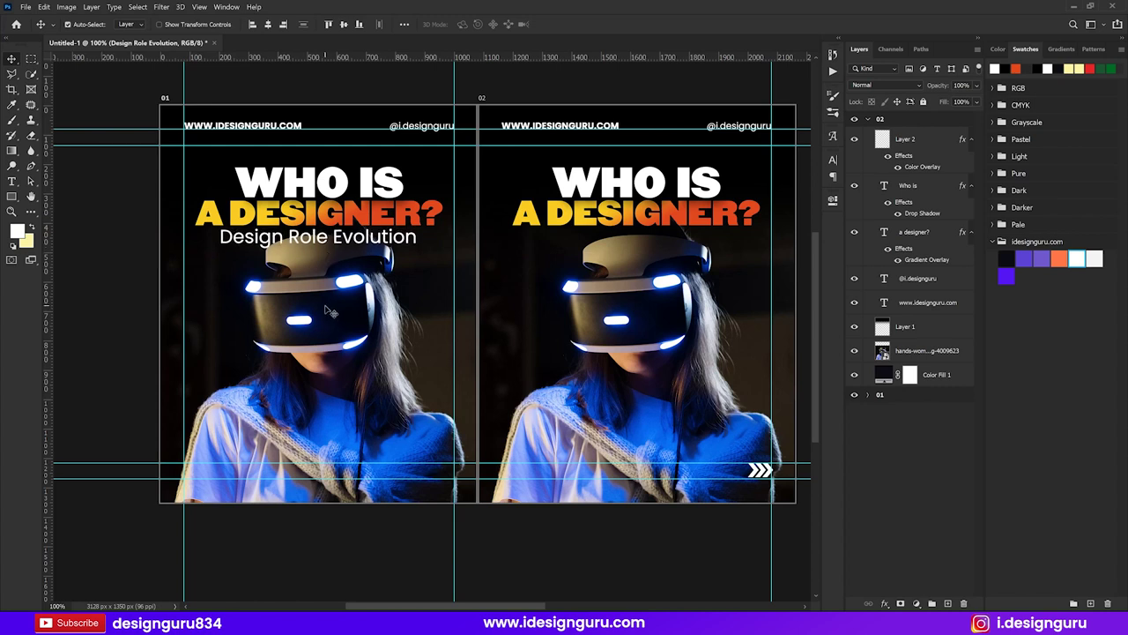
pyautogui.moveTo(306, 333); pyautogui.dragTo(310, 333)
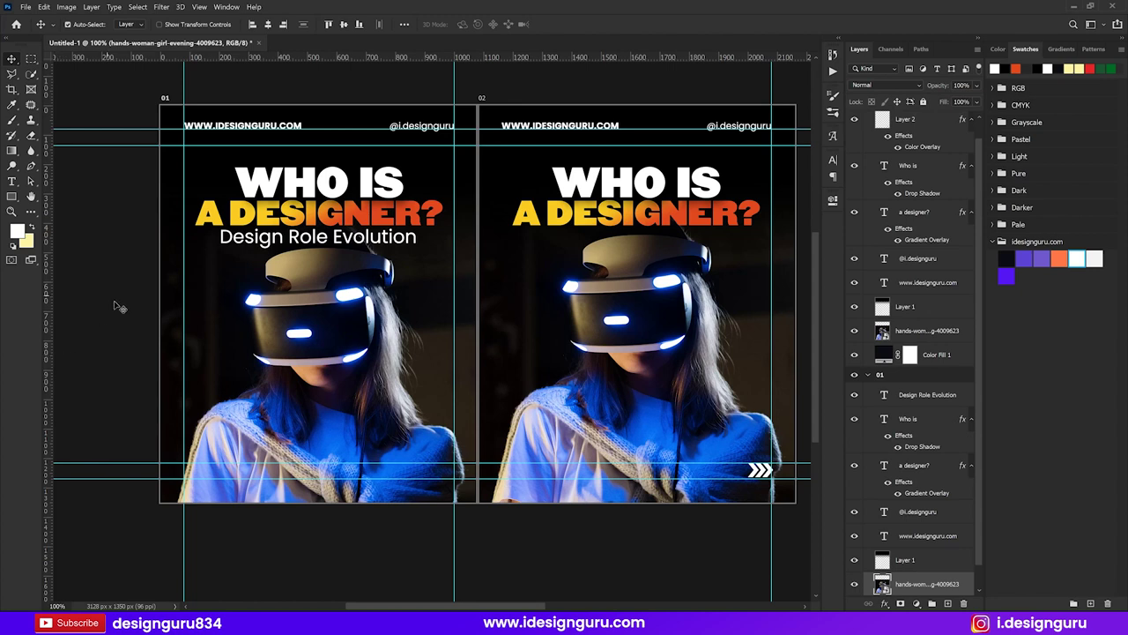
# Step: Reposition the slide 01 photo slightly lower, undoing a stray drag
pyautogui.moveTo(335, 331); pyautogui.dragTo(330, 329)
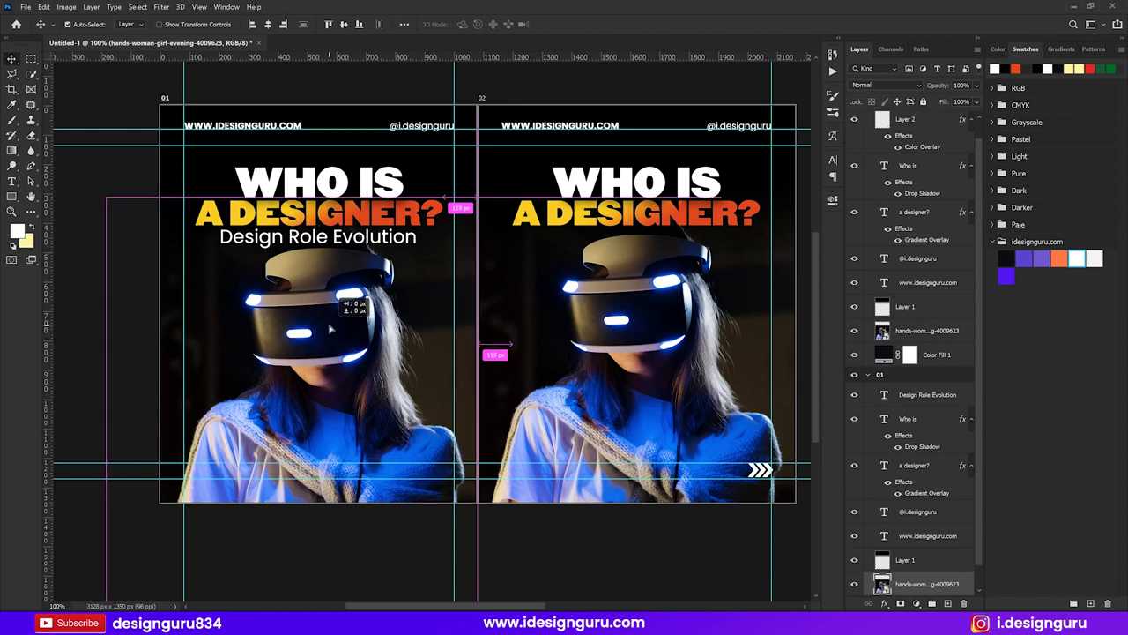
pyautogui.moveTo(331, 329)
pyautogui.mouseDown()
pyautogui.moveTo(346, 375)
pyautogui.moveTo(345, 351)
pyautogui.mouseUp()
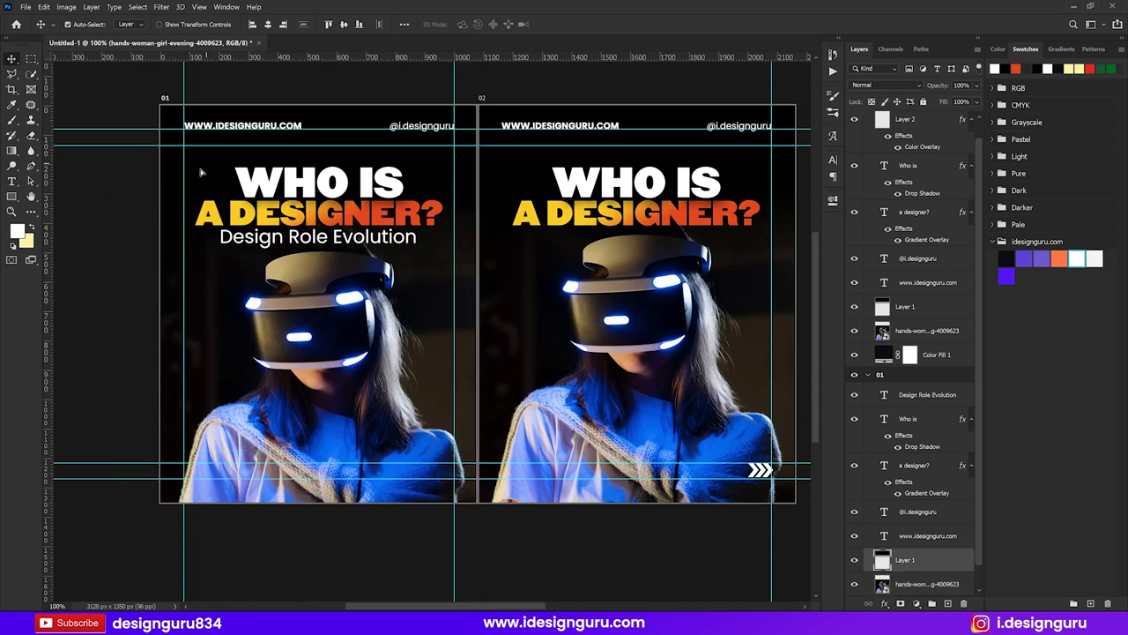
pyautogui.moveTo(269, 174); pyautogui.dragTo(255, 317)
pyautogui.hotkey('ctrl', 'z')
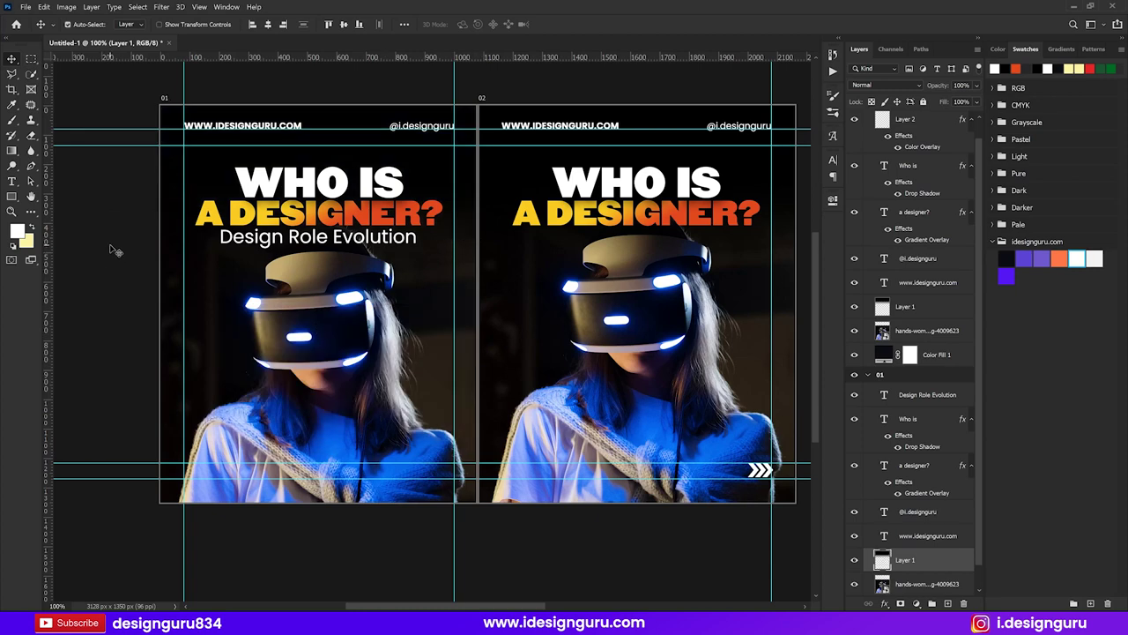
pyautogui.click(113, 254)
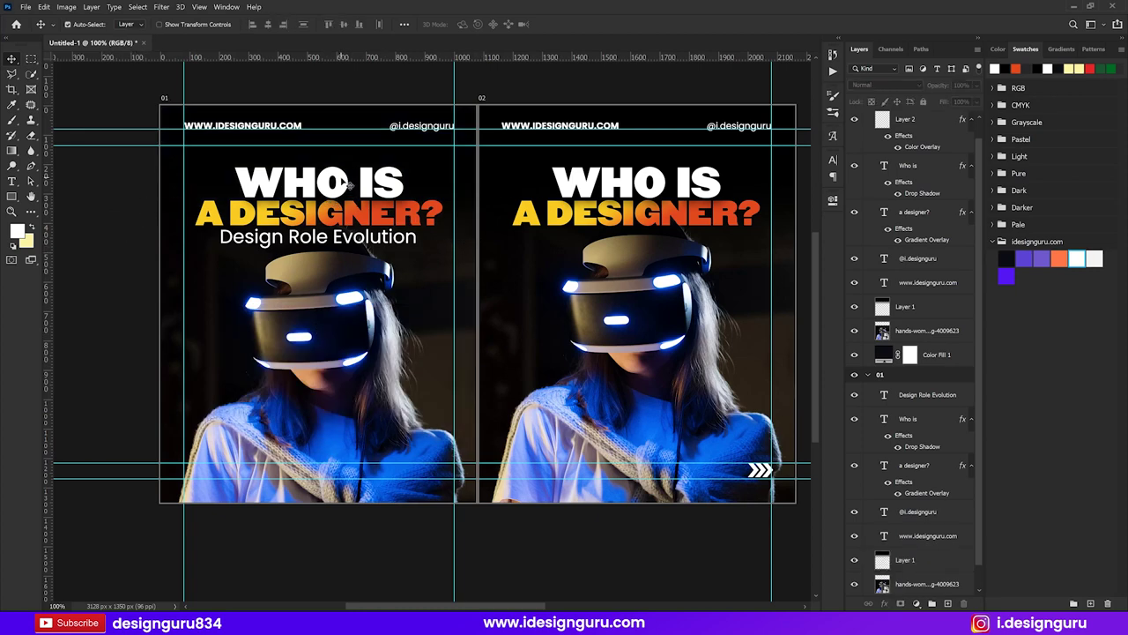
# Step: Delete the VR headset photo layer from slide 02
pyautogui.moveTo(635, 301); pyautogui.dragTo(505, 298)
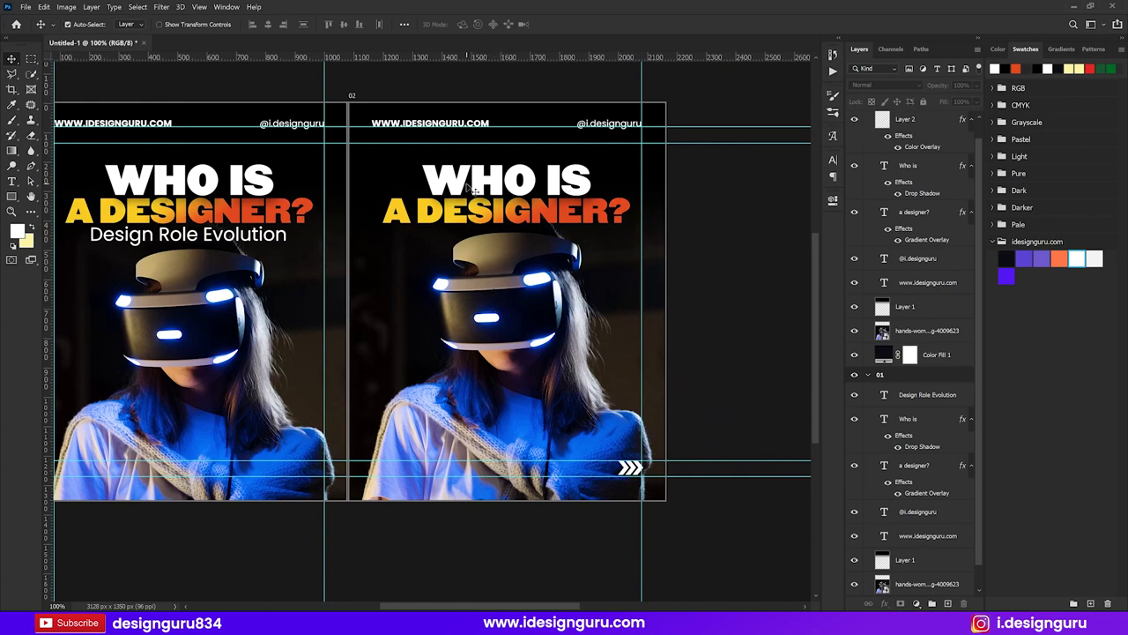
pyautogui.hscroll(2, 480, 251)
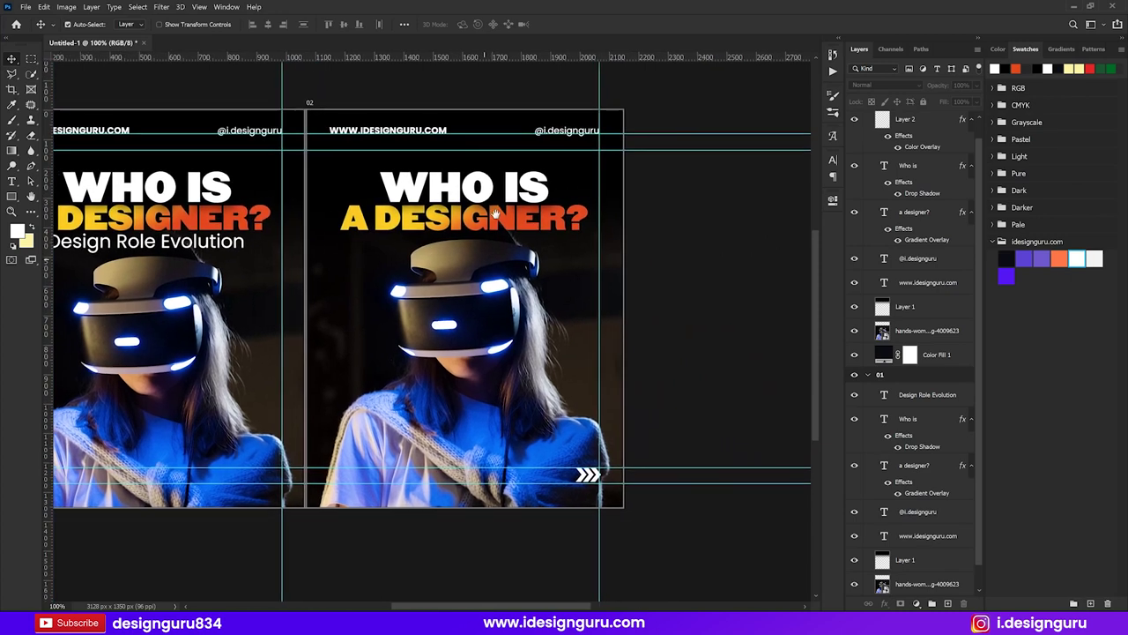
pyautogui.click(484, 335)
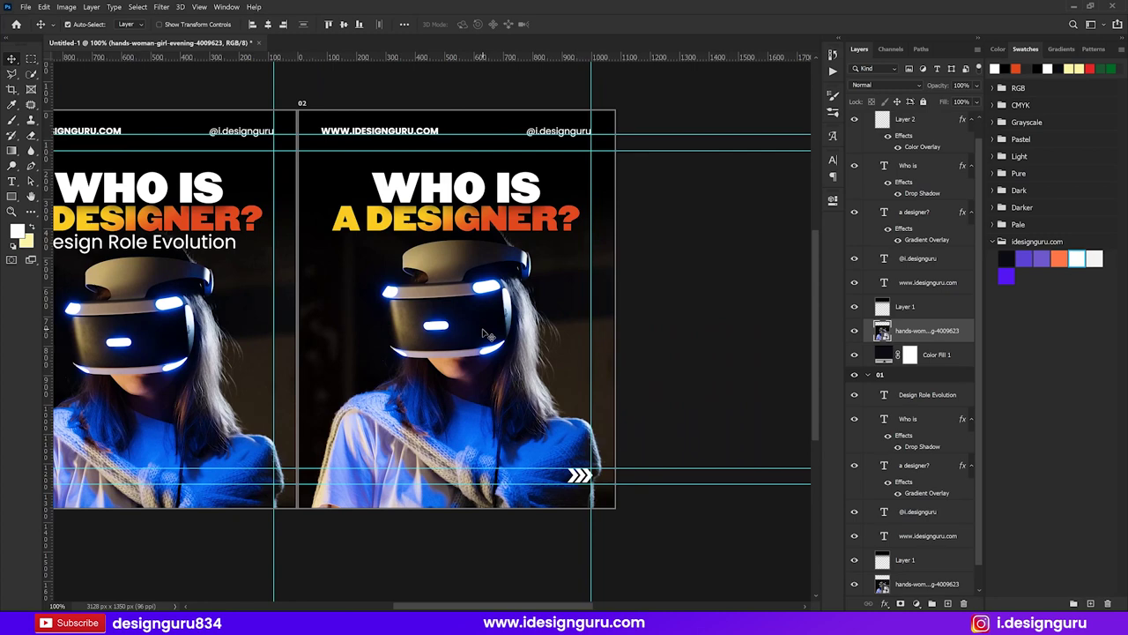
pyautogui.press('Delete')
# Step: Nudge slide 02's white chevron arrows down to sit between the bottom guides
pyautogui.moveTo(490, 330); pyautogui.dragTo(455, 331)
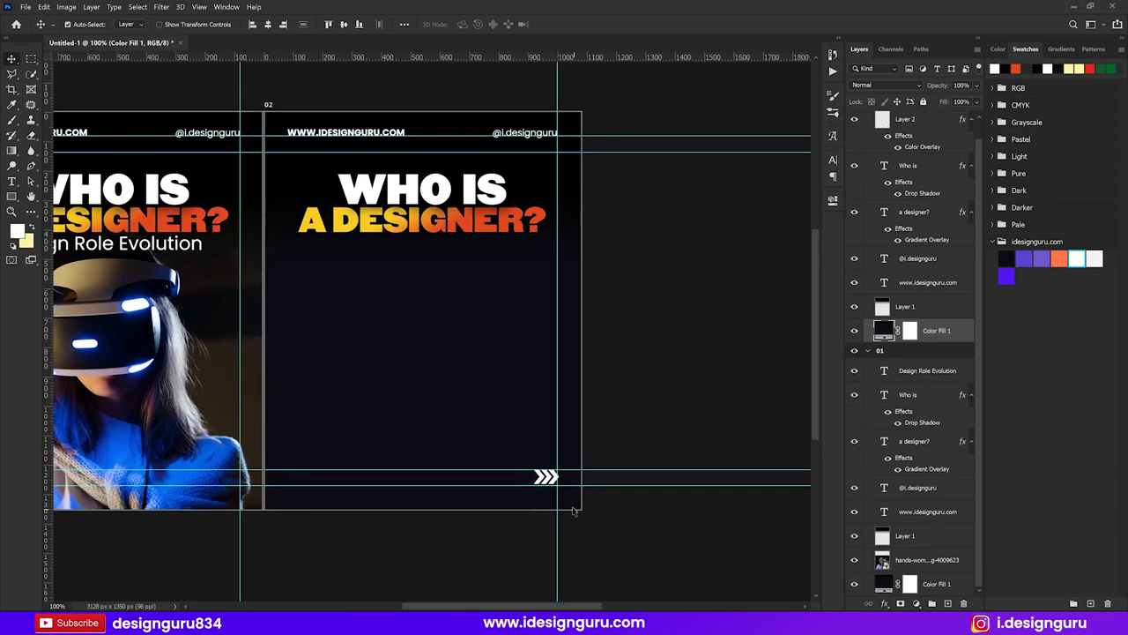
pyautogui.scroll(10, 556, 488)
pyautogui.moveTo(559, 461); pyautogui.dragTo(549, 443)
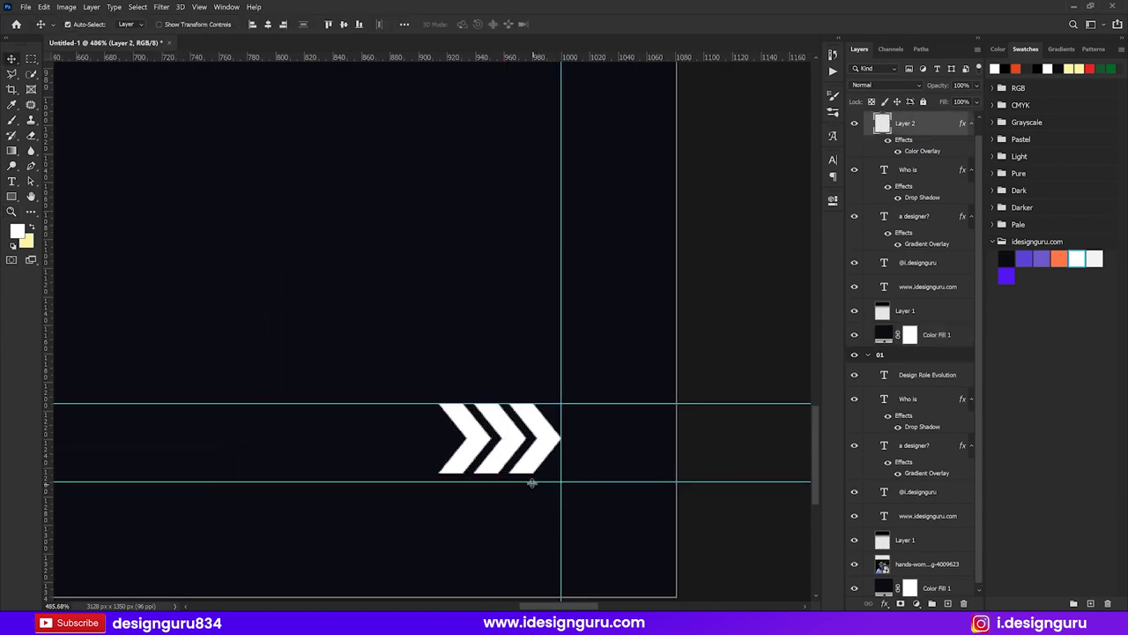
pyautogui.press('Down')
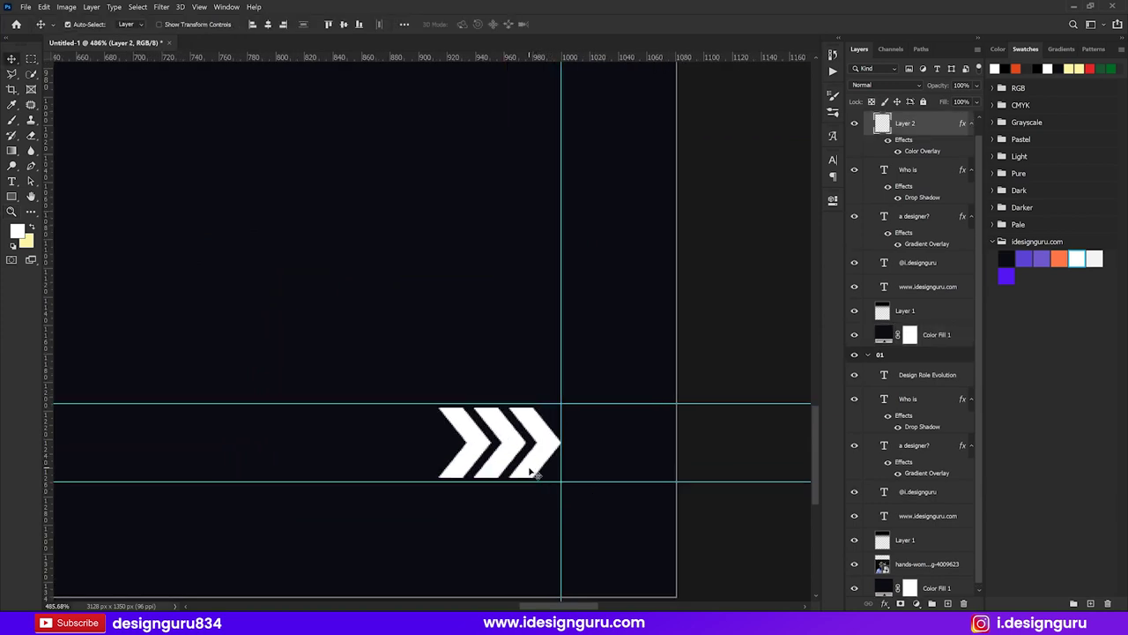
pyautogui.hotkey('ctrl', '1')
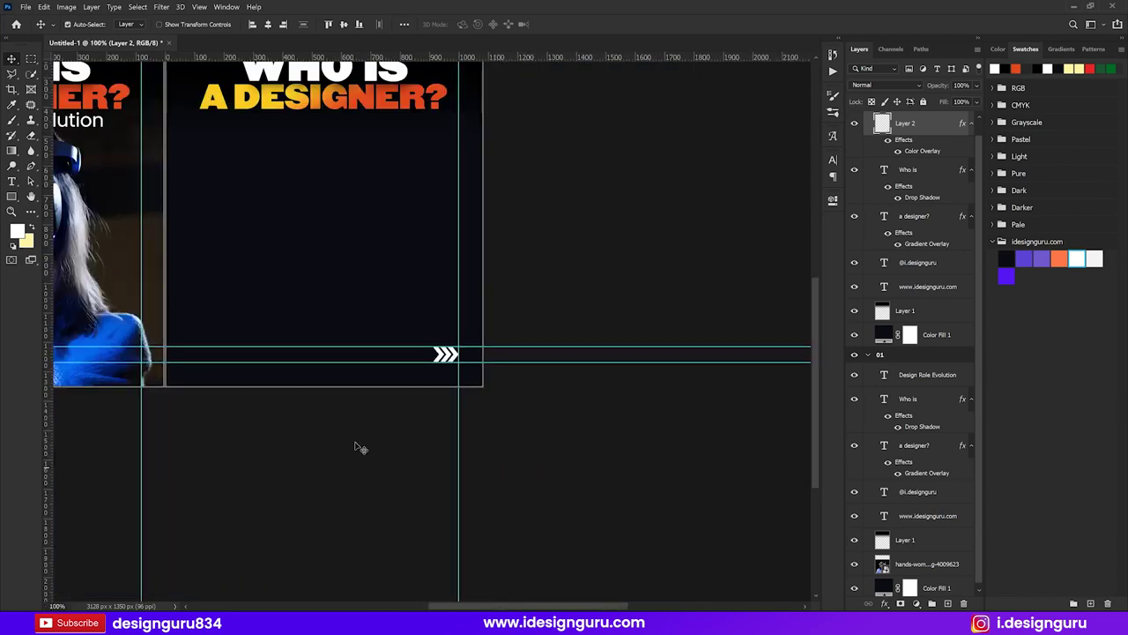
pyautogui.click(567, 260)
pyautogui.scroll(3, 383, 323)
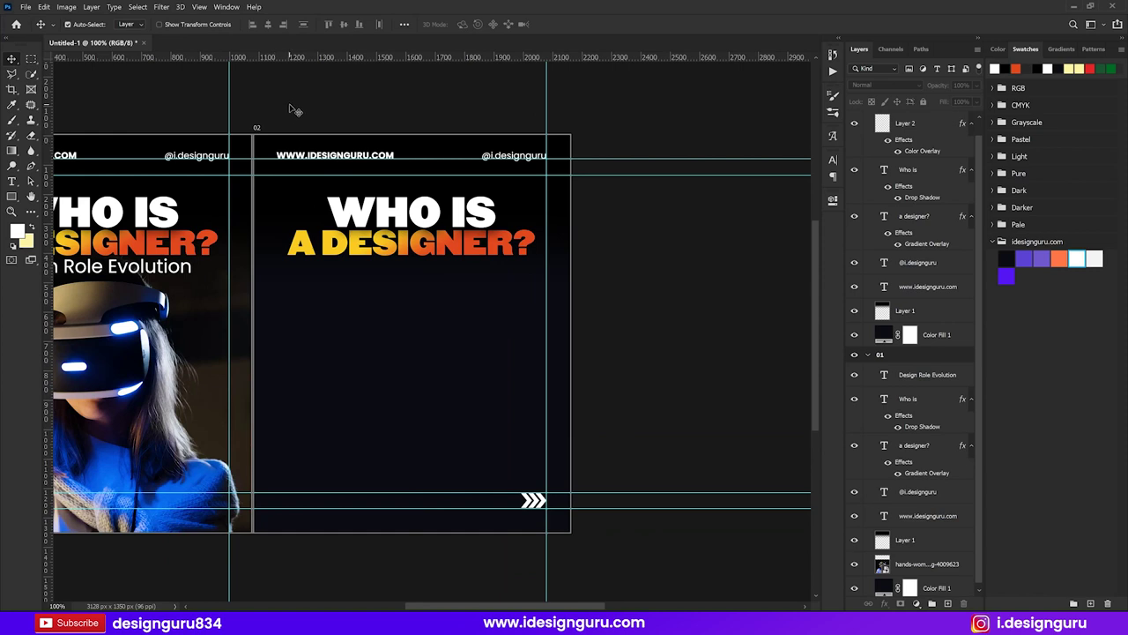
# Step: Place a vertical guide 80 px inside slide 02's left edge using an 80 px marquee square
pyautogui.press('m')
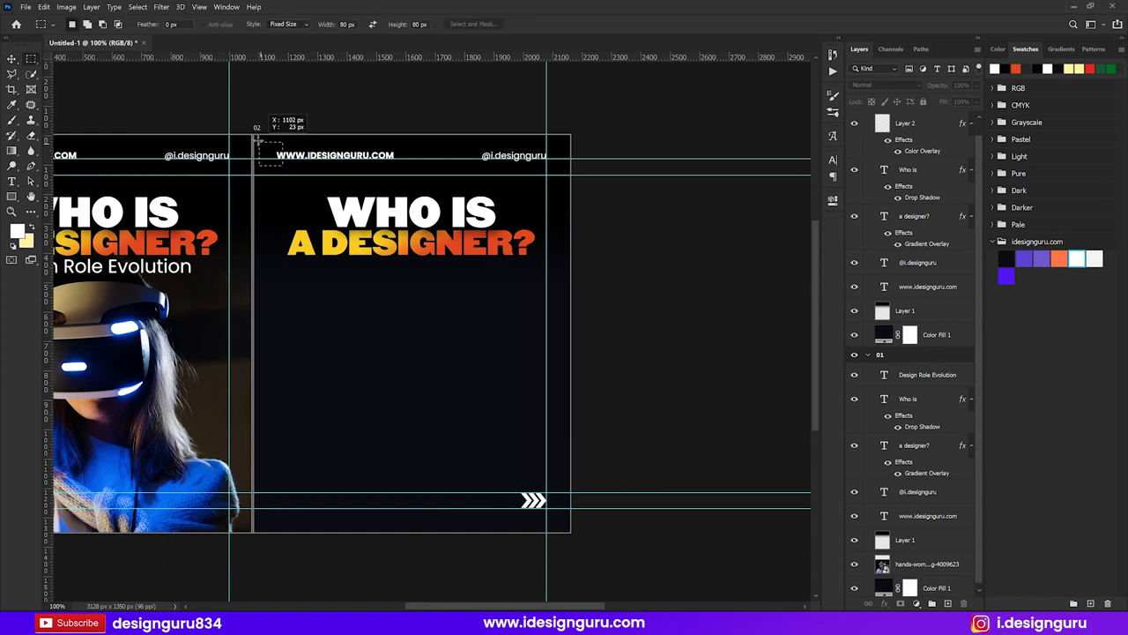
pyautogui.click(254, 136)
pyautogui.moveTo(48, 160); pyautogui.dragTo(275, 162)
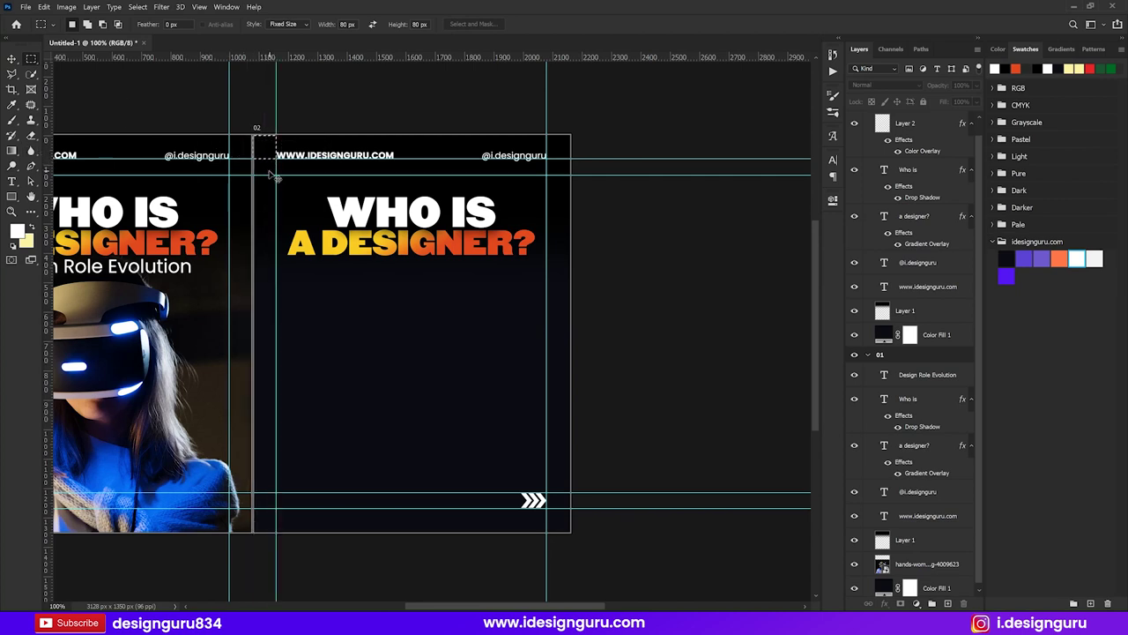
pyautogui.hotkey('ctrl', 'd')
pyautogui.press('v')
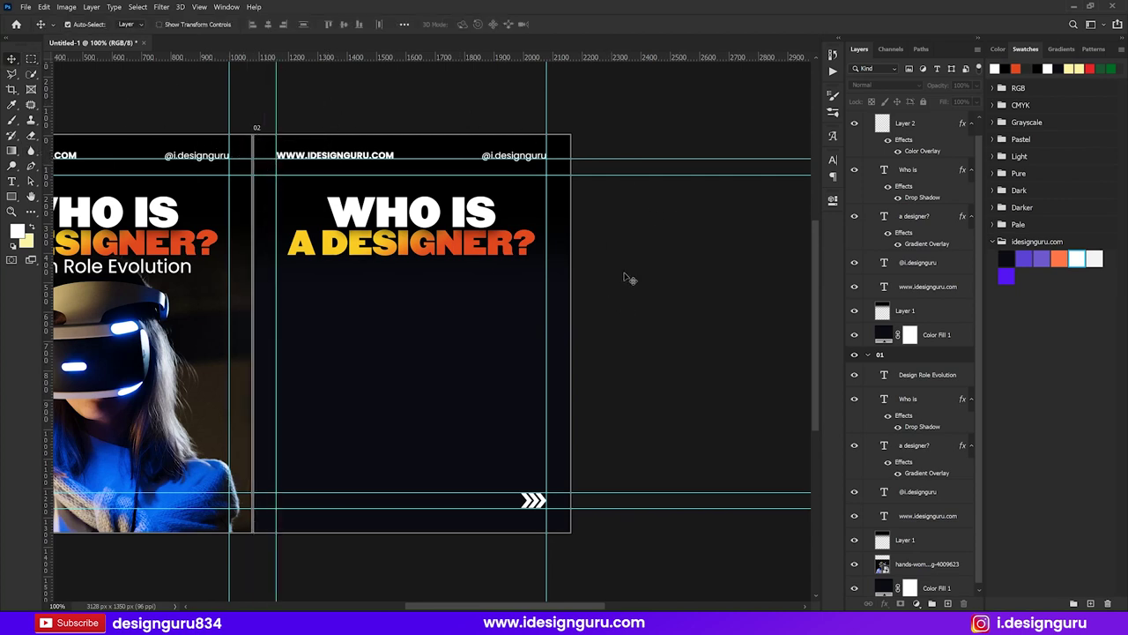
# Step: Re-centre the view on slide 02 and switch to the Content notes in Notepad
pyautogui.moveTo(308, 382)
pyautogui.mouseDown()
pyautogui.moveTo(384, 361)
pyautogui.moveTo(336, 386)
pyautogui.mouseUp()
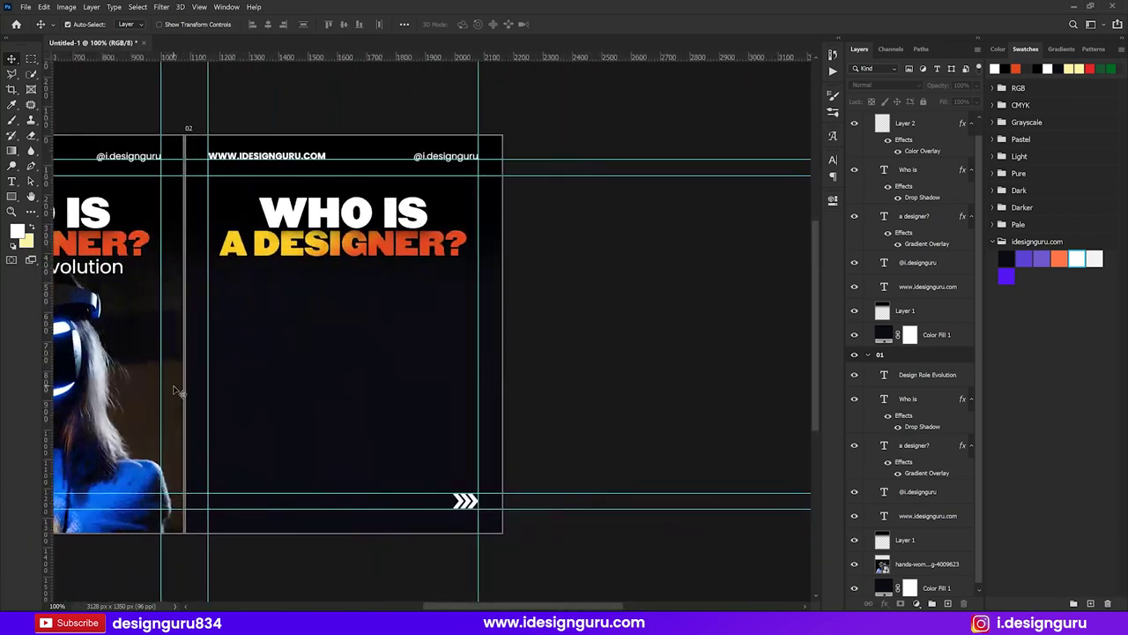
pyautogui.moveTo(599, 375); pyautogui.dragTo(648, 380)
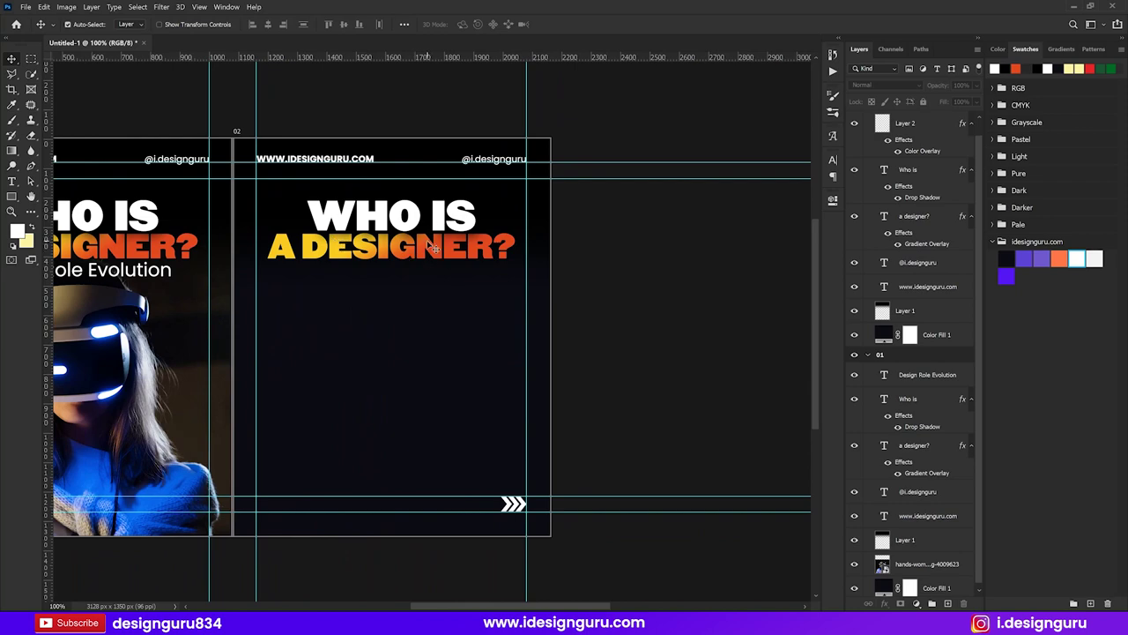
pyautogui.hotkey('alt', 'Tab')
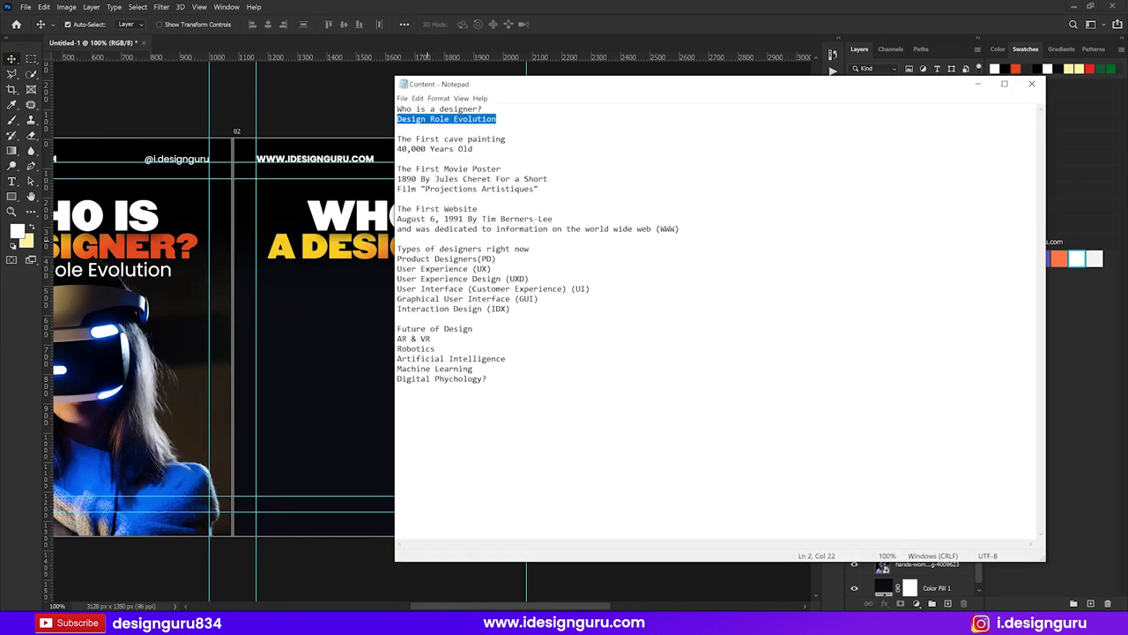
# Step: Copy the line 'The First cave painting' from the Content notes
pyautogui.press('Down')
pyautogui.press('Down')
pyautogui.press('Home')
pyautogui.hotkey('shift', 'Right')
pyautogui.press('Down')
pyautogui.hotkey('shift', 'End')
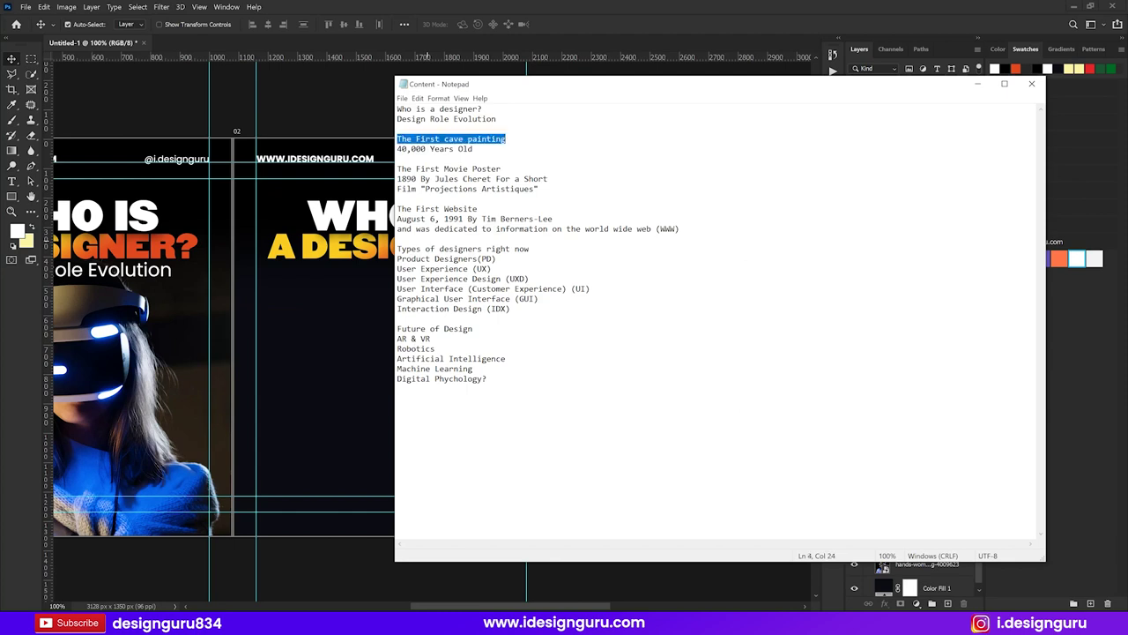
pyautogui.hotkey('ctrl', 'c')
pyautogui.hotkey('alt', 'Tab')
# Step: Replace slide 02's WHO IS heading text with the copied 'The First cave painting' line
pyautogui.doubleClick(377, 216)
pyautogui.hotkey('ctrl', 'v')
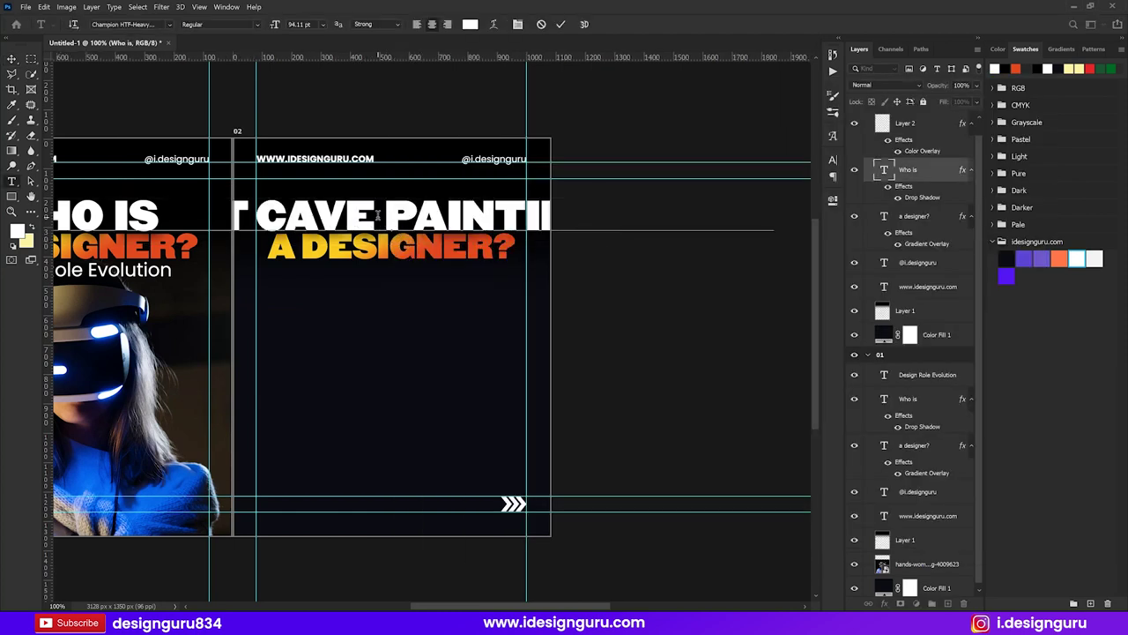
pyautogui.press('Escape')
pyautogui.press('v')
pyautogui.press('t')
pyautogui.click(392, 219)
pyautogui.hotkey('ctrl', 'a')
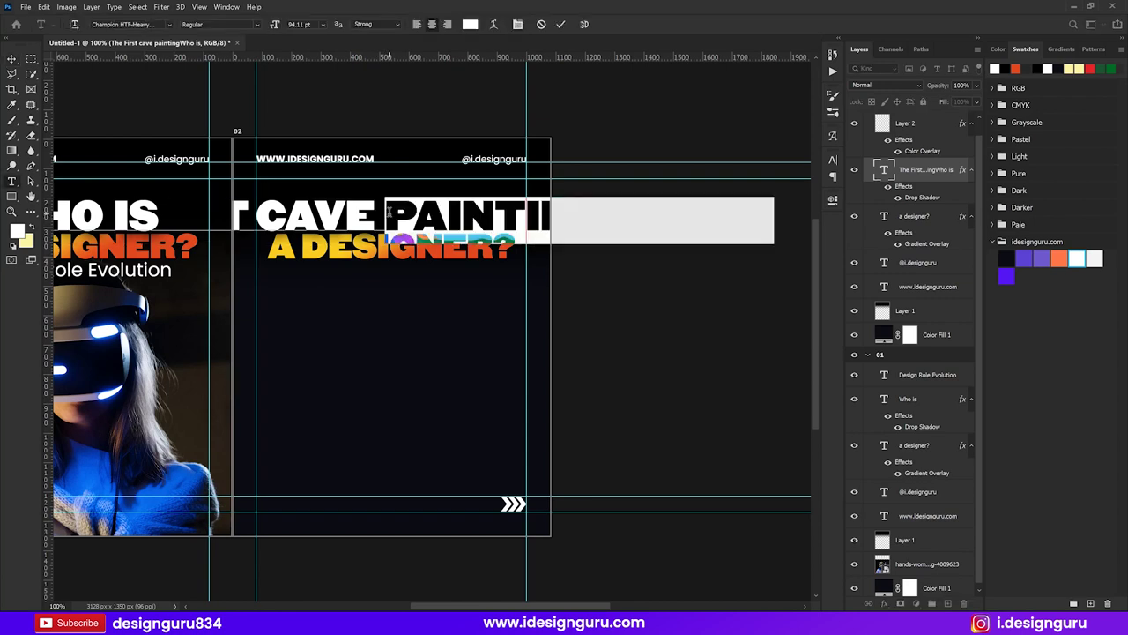
pyautogui.hotkey('ctrl', 'v')
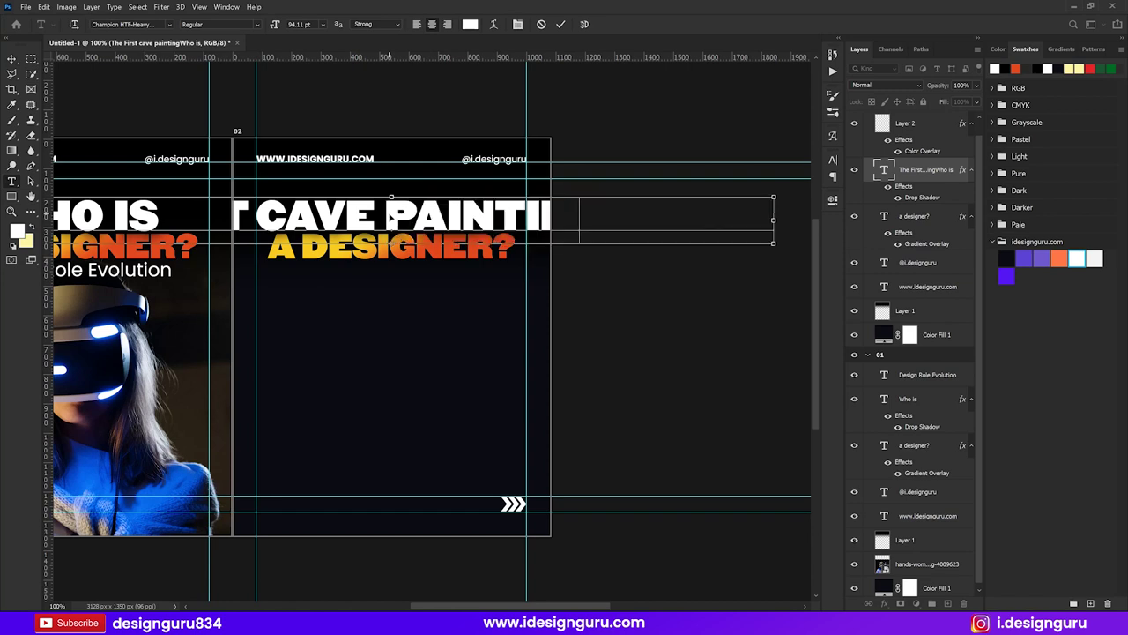
pyautogui.hotkey('ctrl', 'Return')
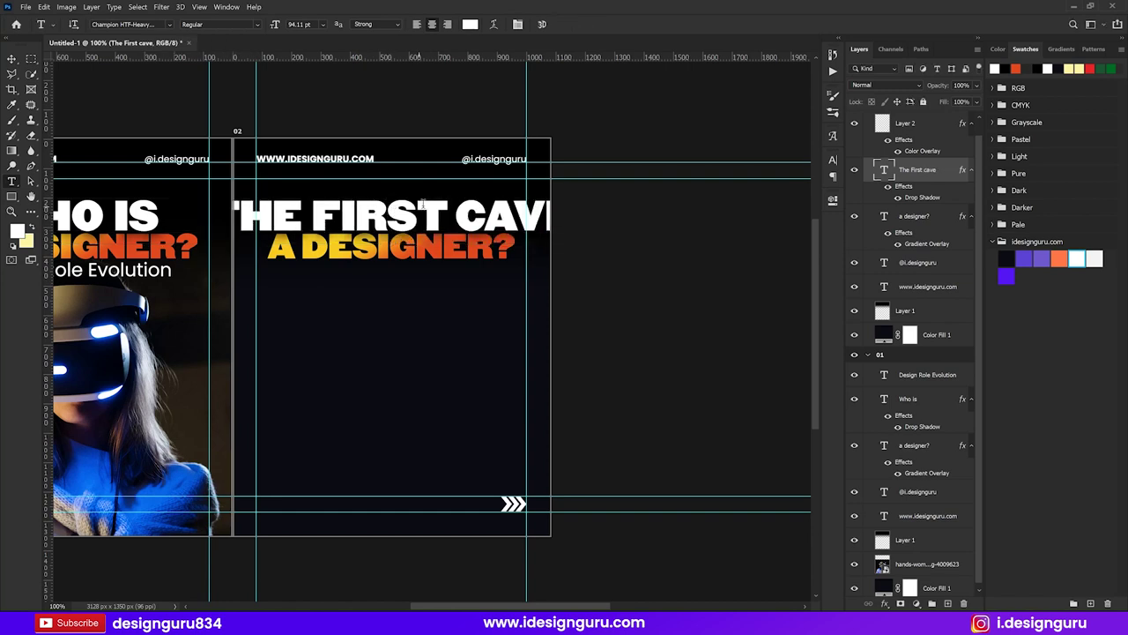
# Step: Paste the copied words into the subheading and shrink it to about 57%
pyautogui.click(423, 246)
pyautogui.hotkey('ctrl', 'a')
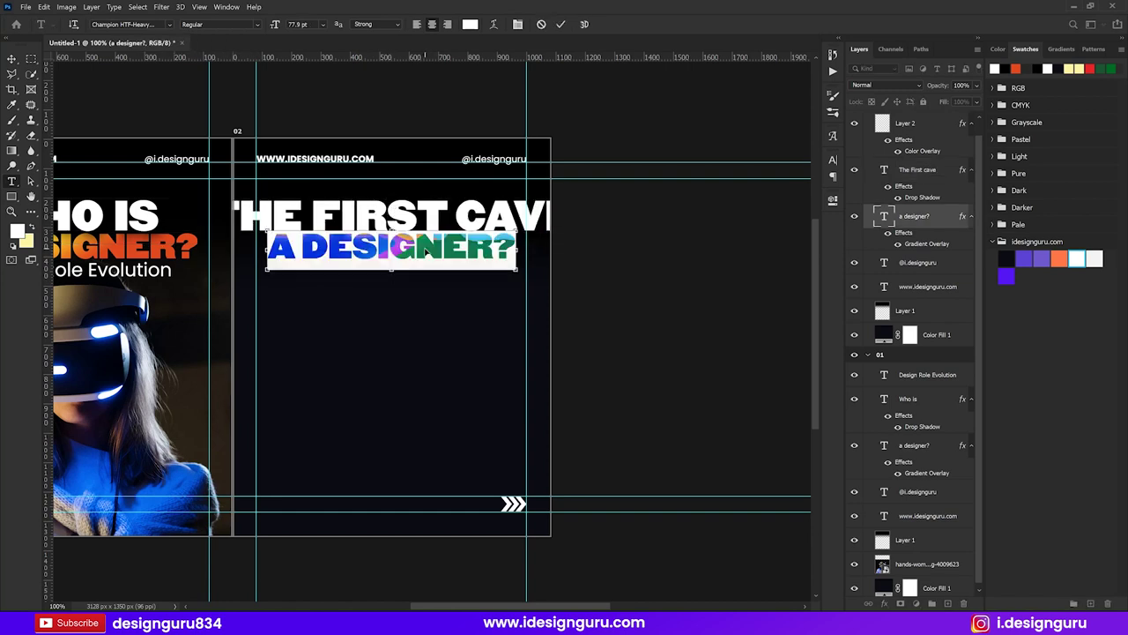
pyautogui.hotkey('ctrl', 'v')
pyautogui.hotkey('ctrl', 'Return')
pyautogui.hotkey('ctrl', 't')
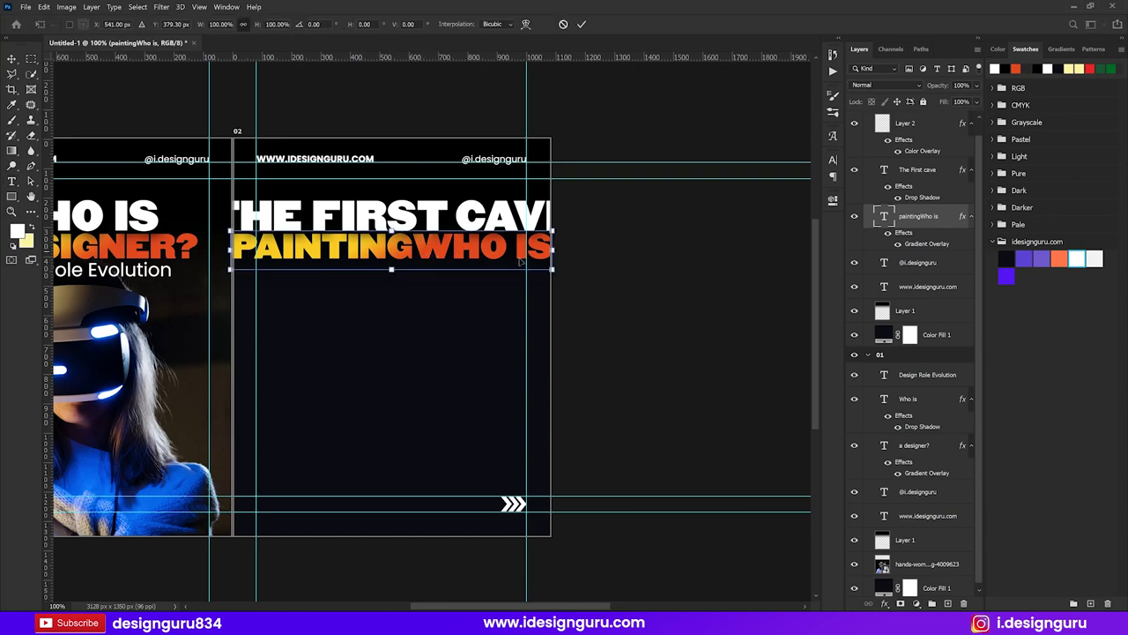
pyautogui.moveTo(553, 250); pyautogui.dragTo(490, 251)
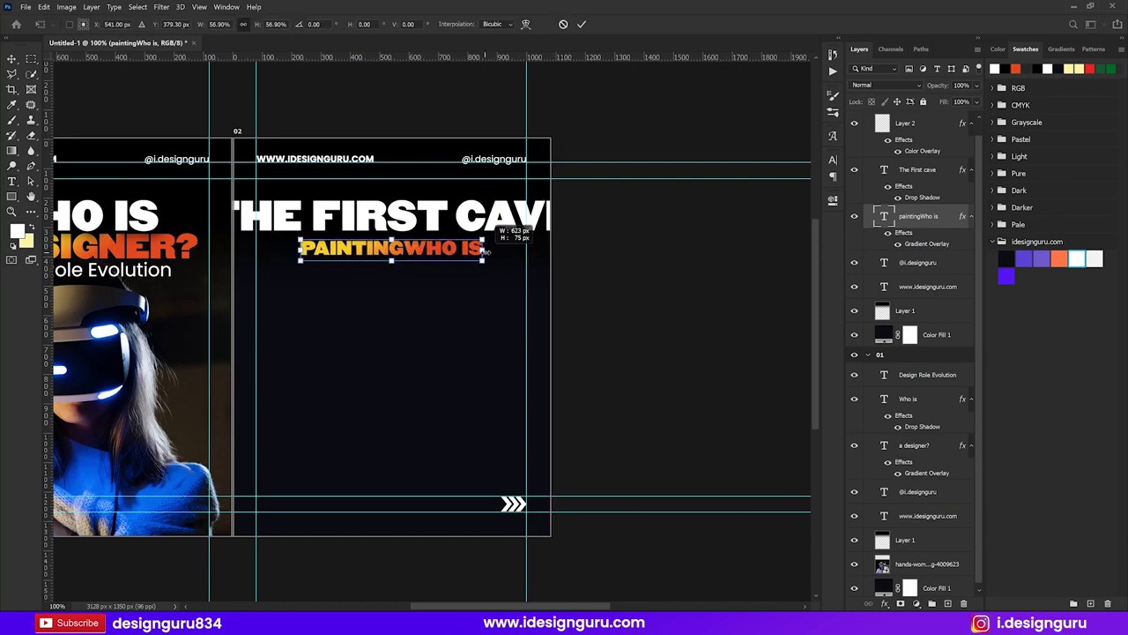
pyautogui.press('Return')
# Step: Delete the leftover WHO IS words so the subheading reads PAINTING
pyautogui.hotkey('alt', 'Tab')
pyautogui.press('Down')
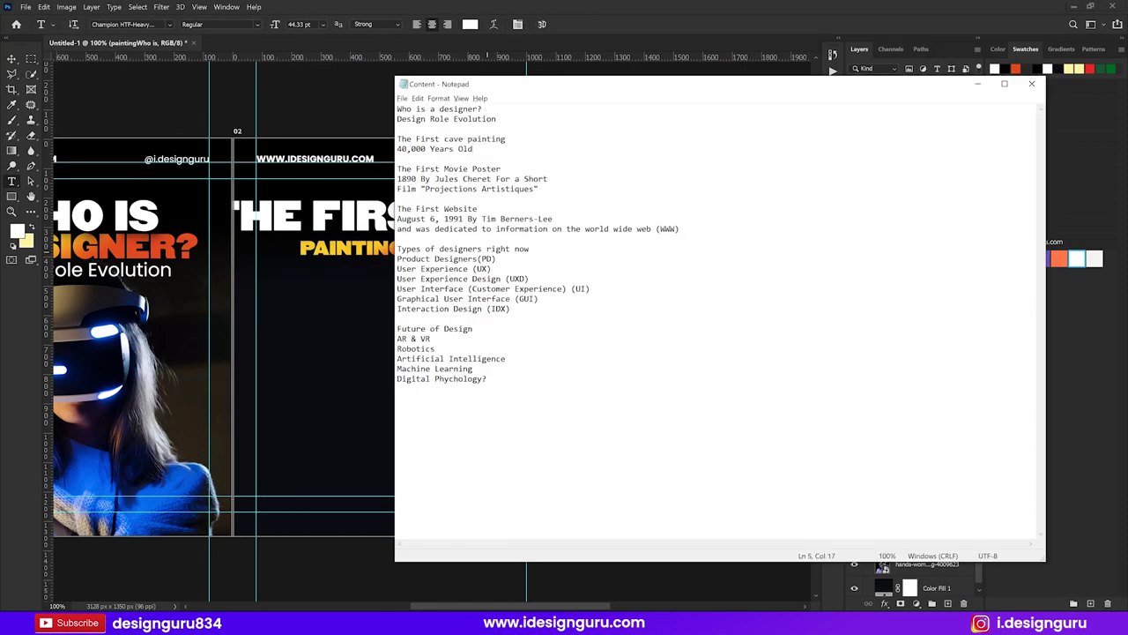
pyautogui.hotkey('alt', 'Tab')
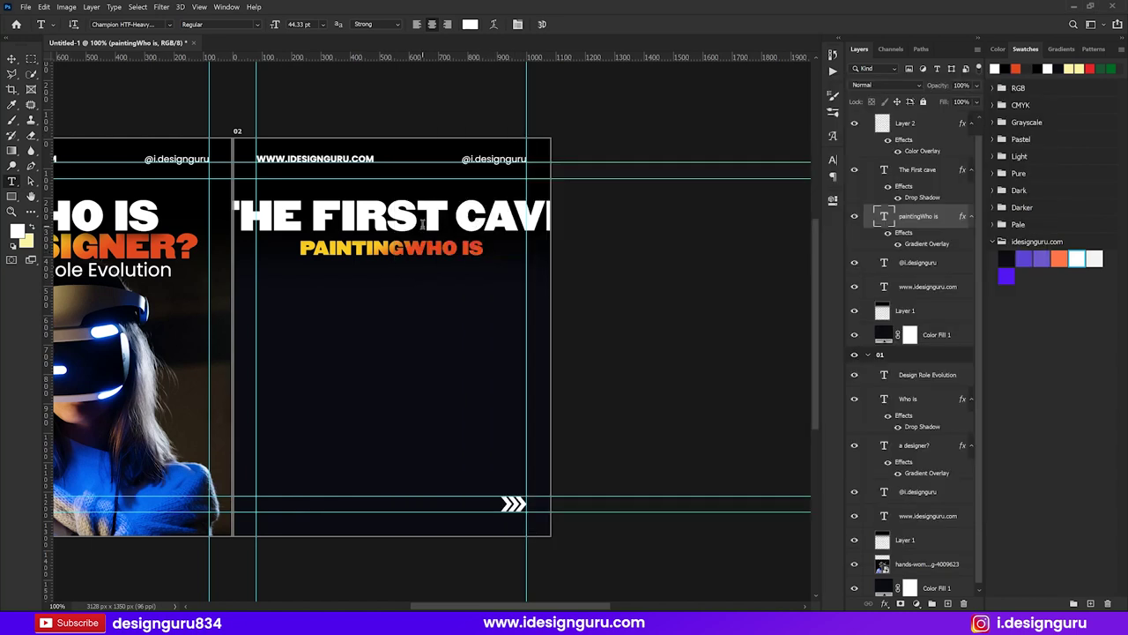
pyautogui.moveTo(403, 249); pyautogui.dragTo(508, 252)
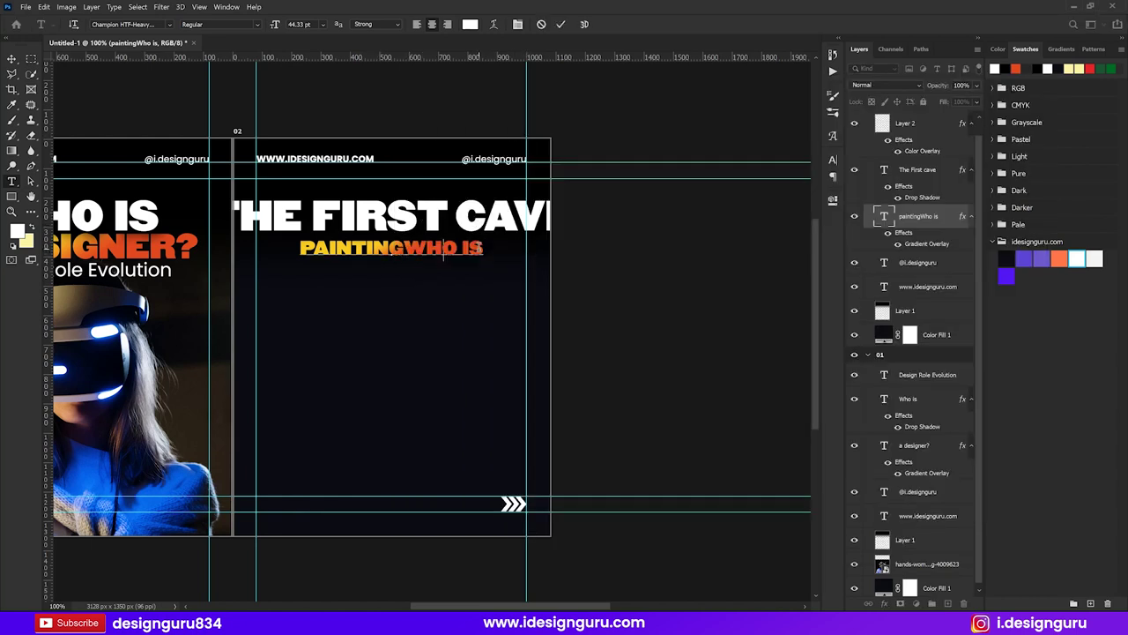
pyautogui.press('BackSpace')
pyautogui.hotkey('ctrl', 'Return')
# Step: Move CAVE from the heading into the subheading so it reads CAVE PAINTING
pyautogui.click(423, 209)
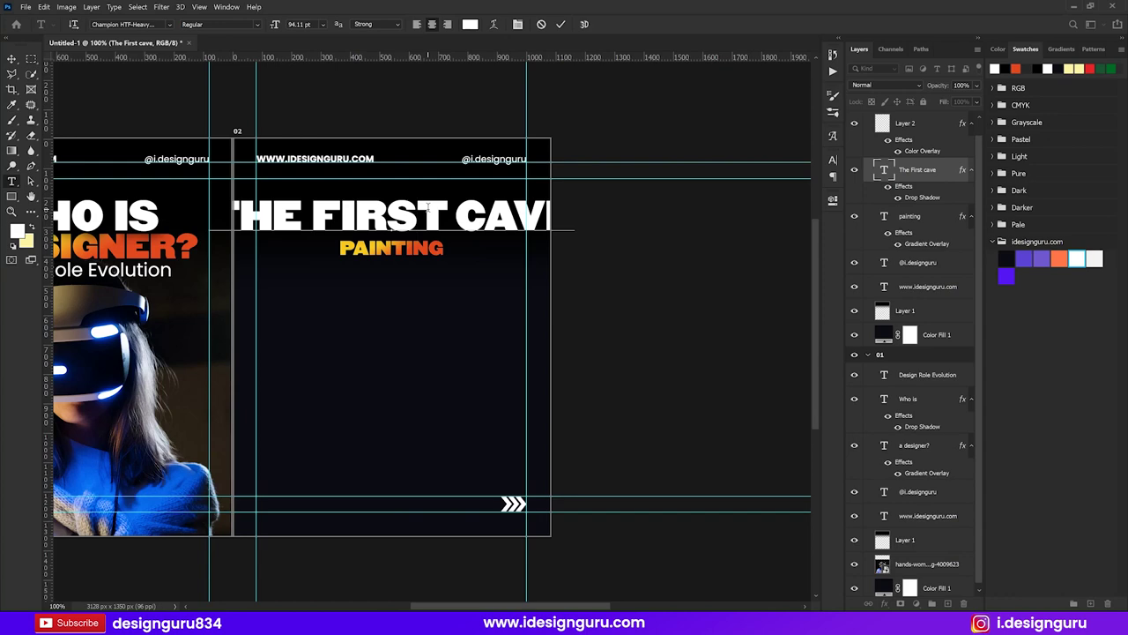
pyautogui.hotkey('alt', 'Tab')
pyautogui.hotkey('alt', 'Tab')
pyautogui.moveTo(457, 212); pyautogui.dragTo(657, 216)
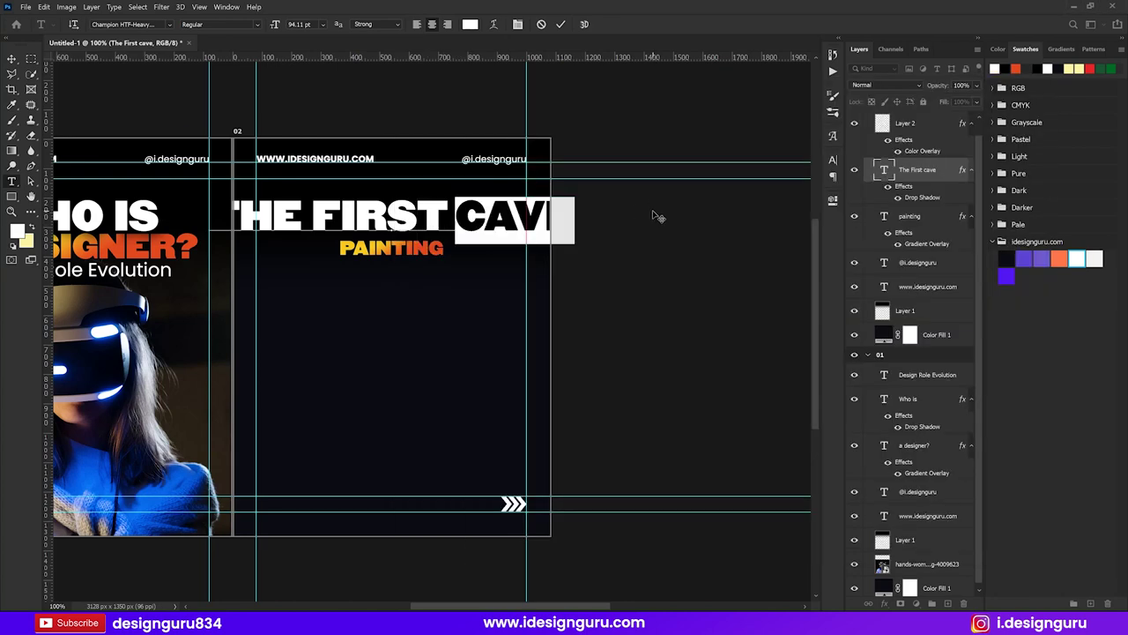
pyautogui.press('BackSpace')
pyautogui.click(384, 250)
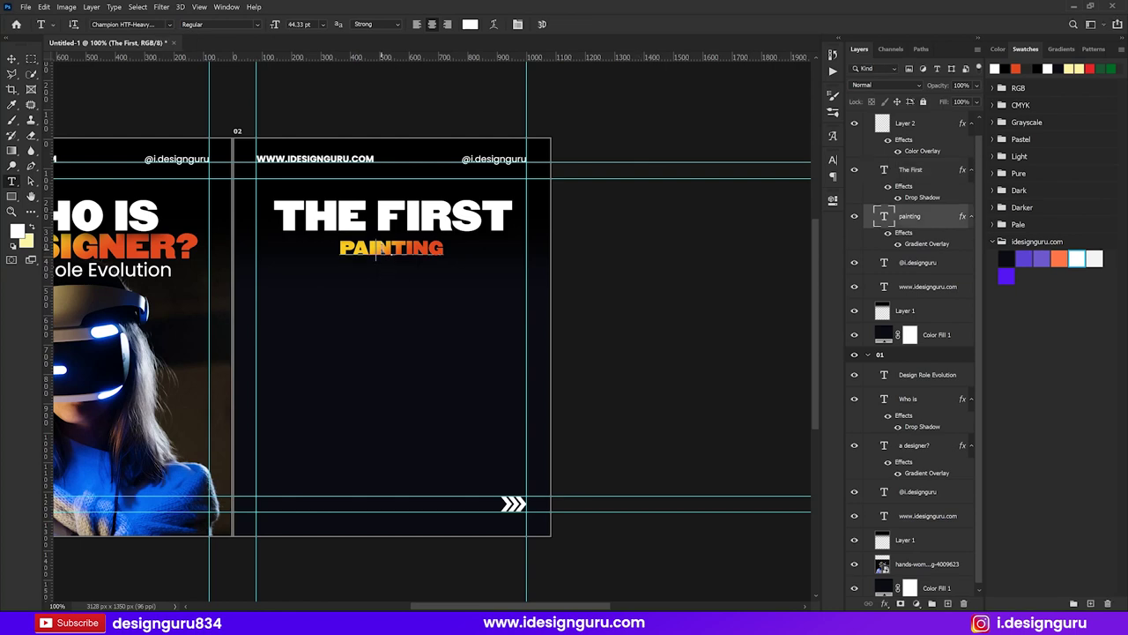
pyautogui.doubleClick(383, 250)
pyautogui.press('Home')
pyautogui.write('C')
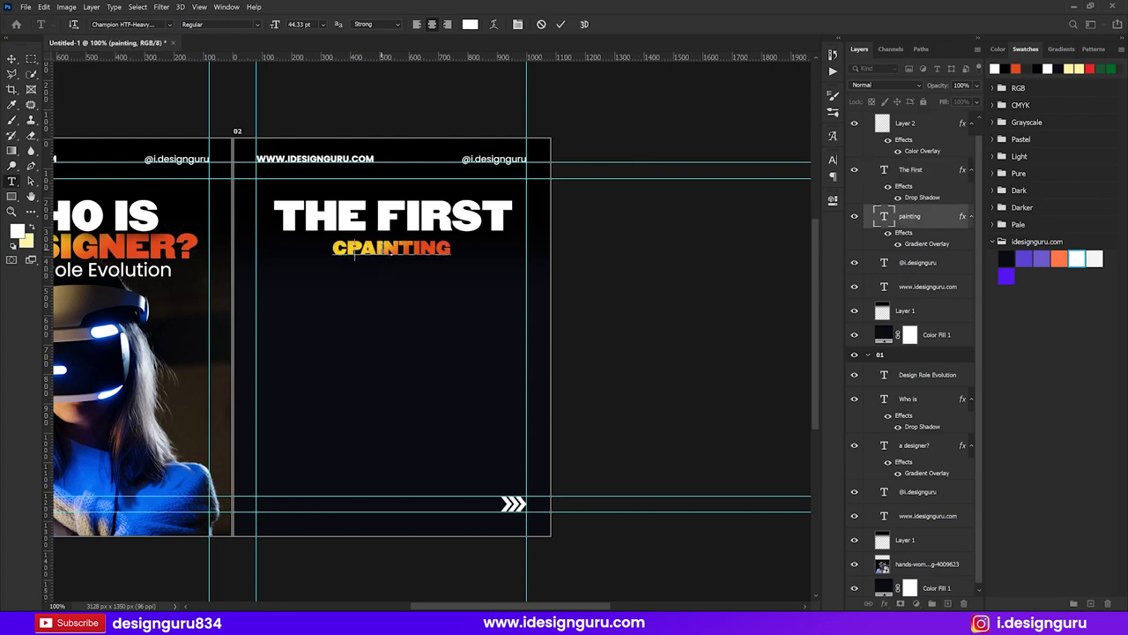
pyautogui.write('ave')
pyautogui.hotkey('ctrl', 'Return')
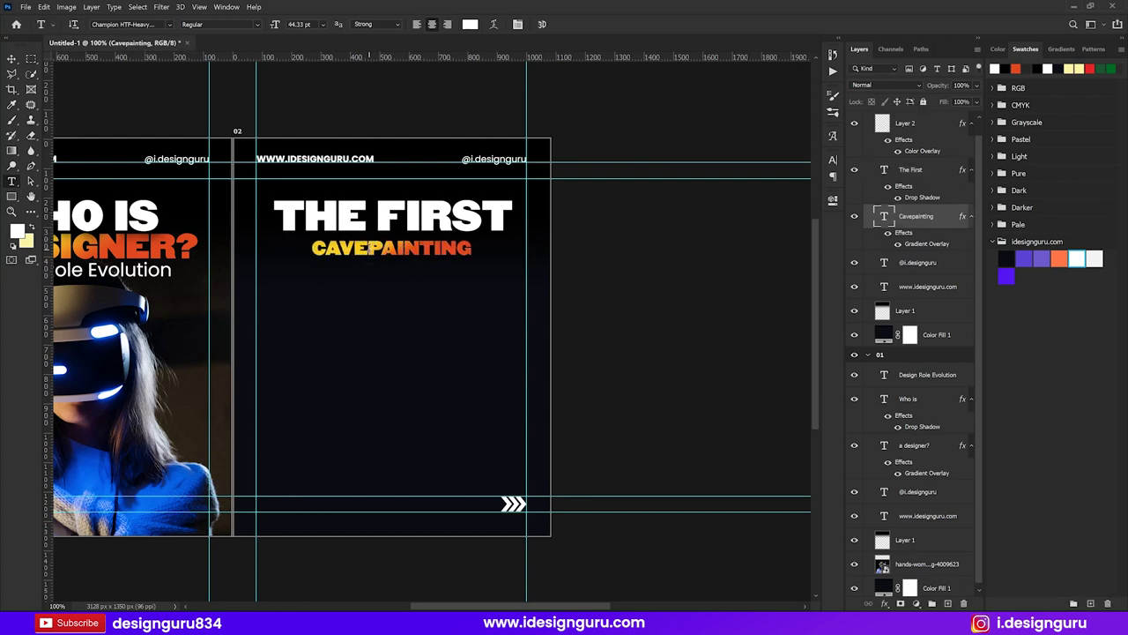
pyautogui.click(362, 248)
pyautogui.hotkey('ctrl', 'Return')
pyautogui.press('v')
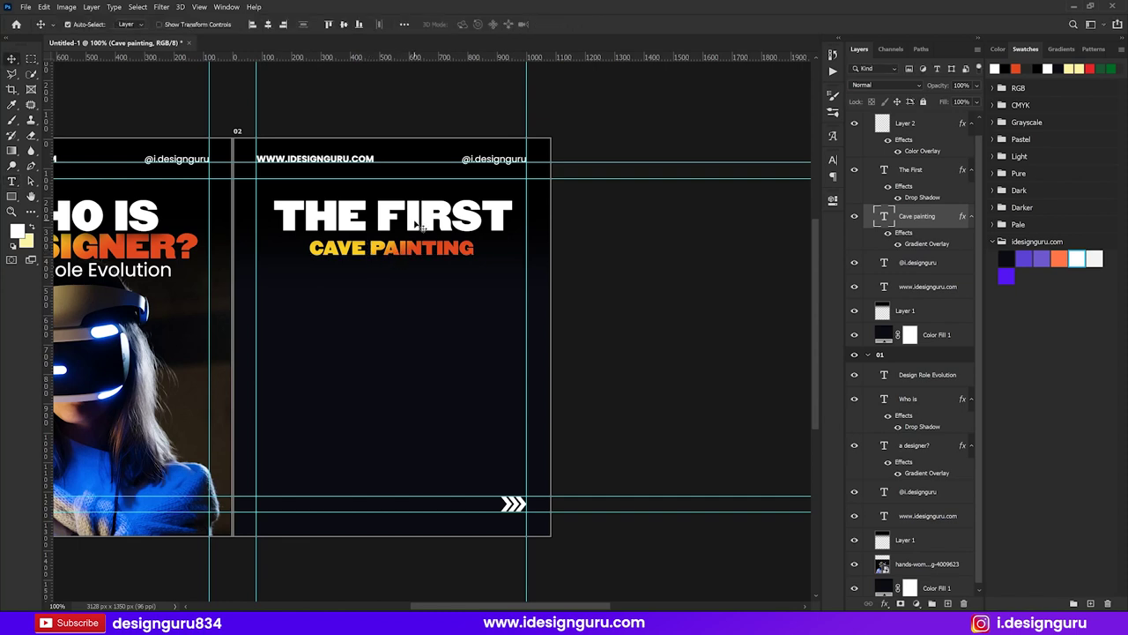
# Step: Enlarge CAVE PAINTING to about 133% and nudge it into place under THE FIRST
pyautogui.click(419, 226)
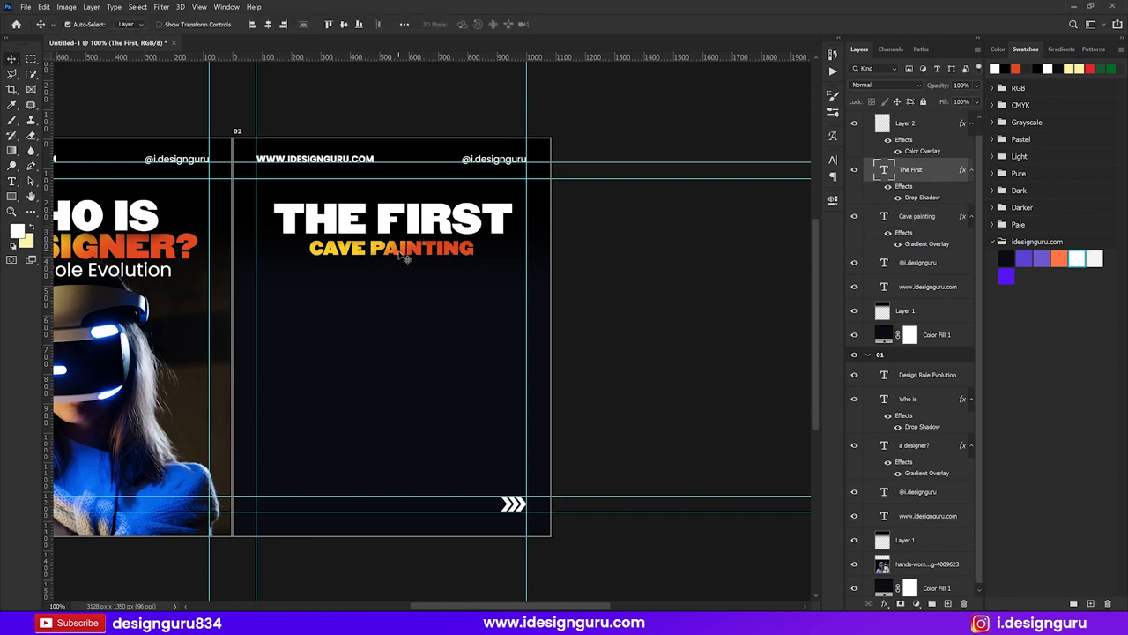
pyautogui.click(411, 254)
pyautogui.hotkey('ctrl', 't')
pyautogui.moveTo(476, 249); pyautogui.dragTo(504, 250)
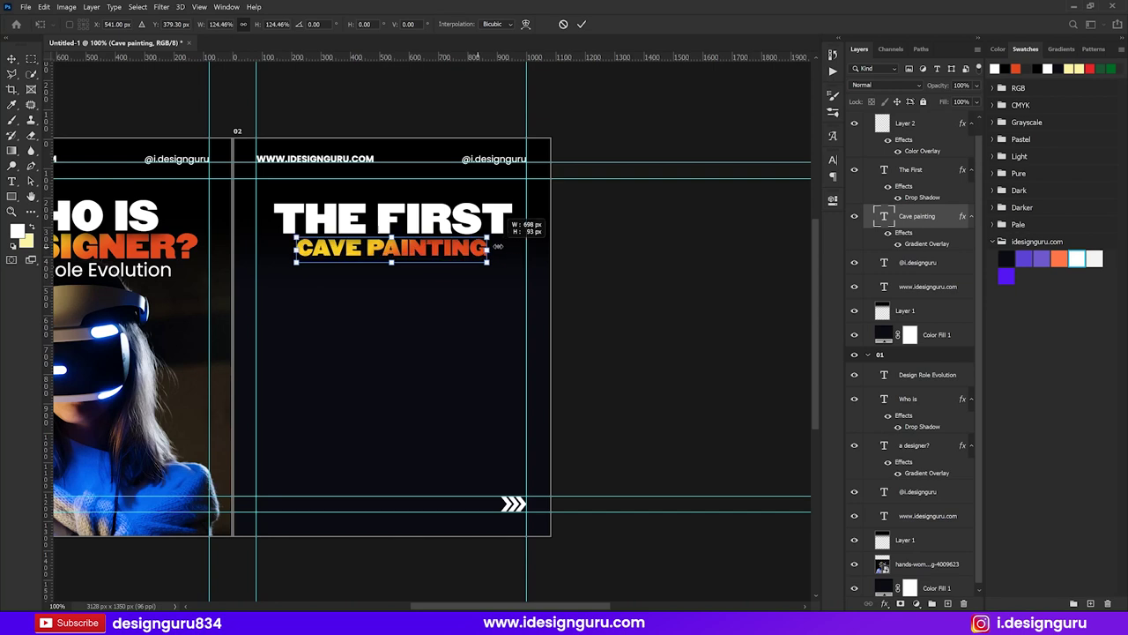
pyautogui.press('Return')
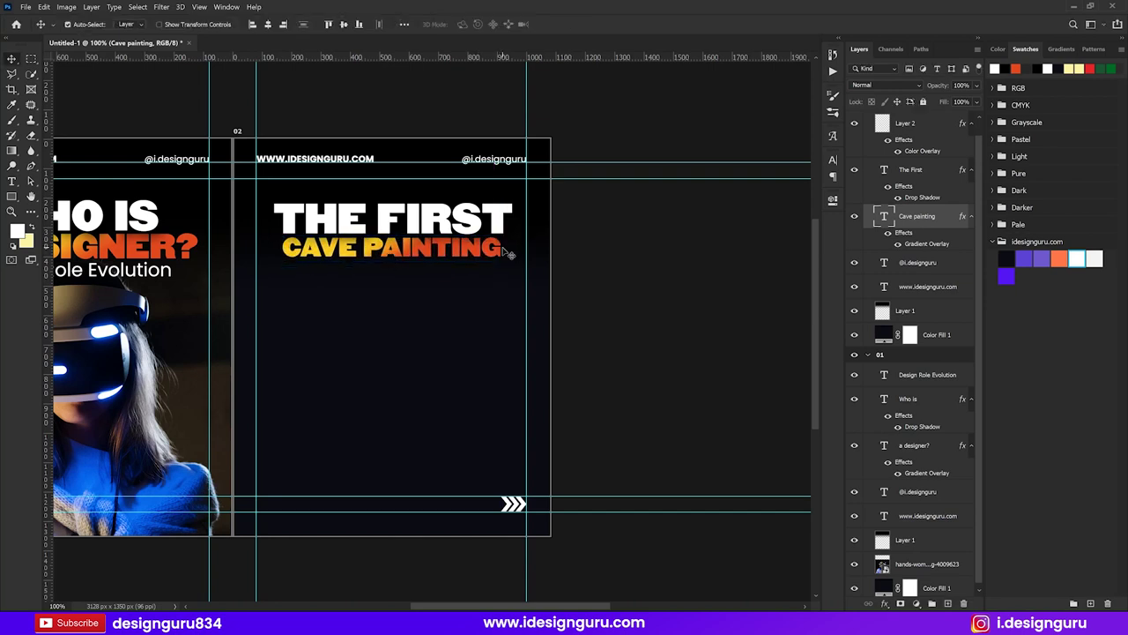
pyautogui.press('Down')
pyautogui.press('Right')
pyautogui.press('Right')
pyautogui.press('Down')
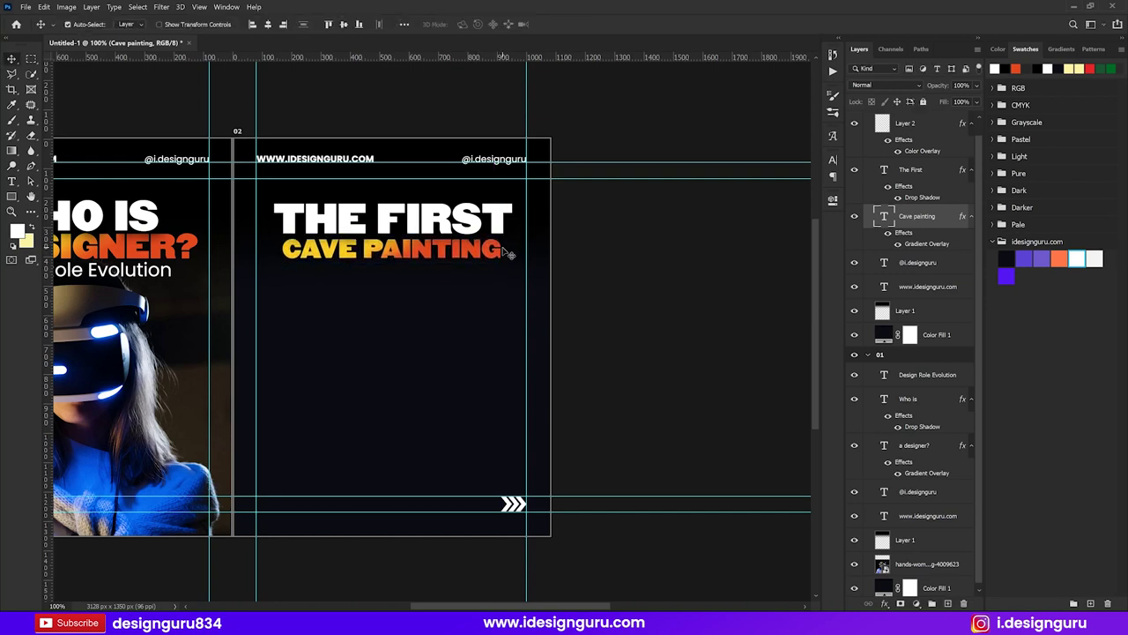
pyautogui.press('Right')
pyautogui.press('Right')
pyautogui.press('Left')
pyautogui.press('Up')
pyautogui.press('Left')
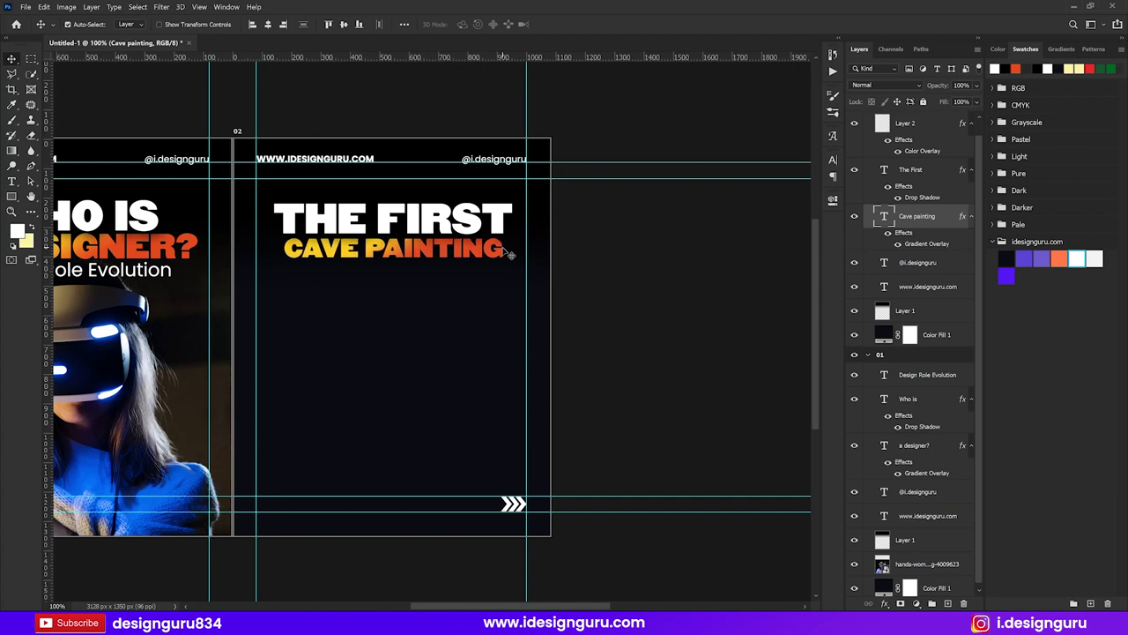
pyautogui.click(605, 281)
pyautogui.hotkey('alt', 'Tab')
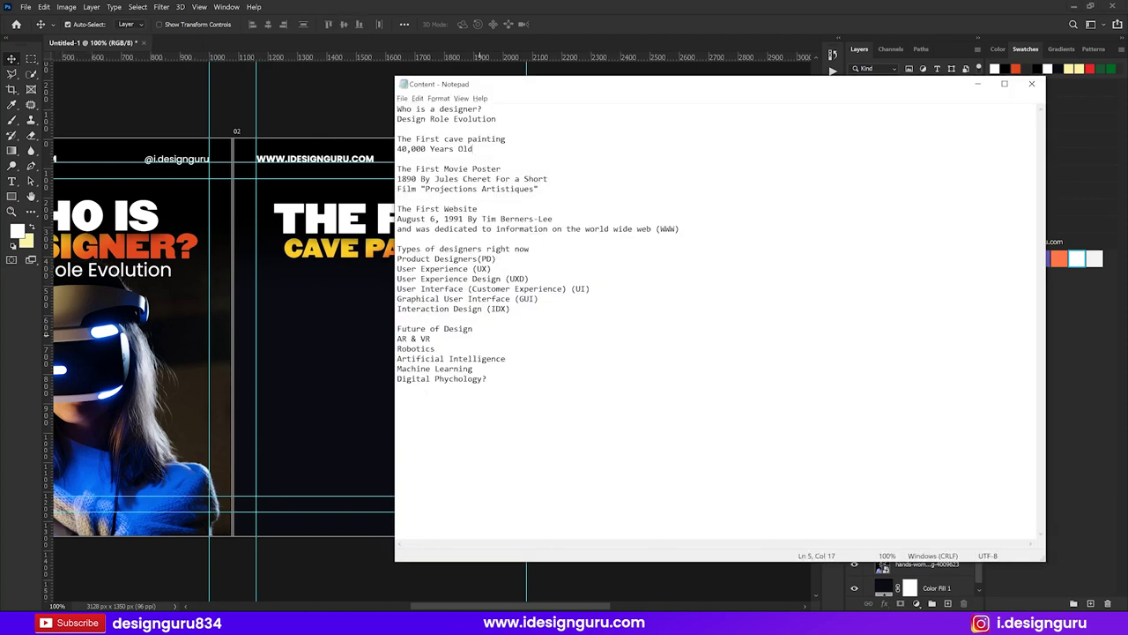
# Step: Copy '40,000 Years Old' from the notes into a new text layer on slide 02
pyautogui.hotkey('shift', 'Home')
pyautogui.hotkey('ctrl', 'c')
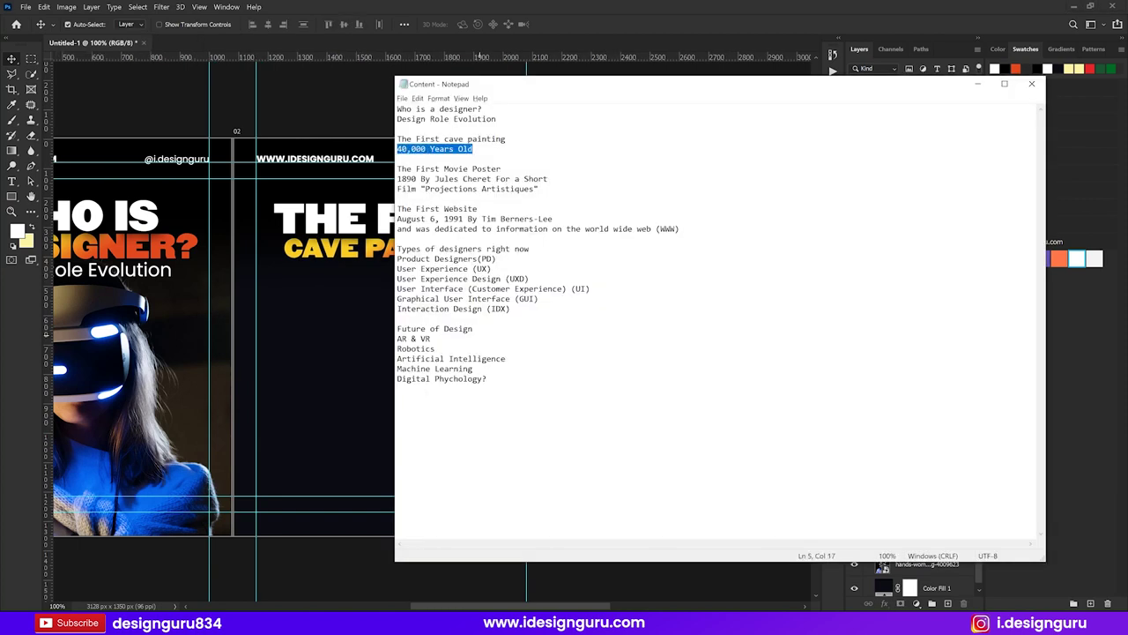
pyautogui.hotkey('alt', 'Tab')
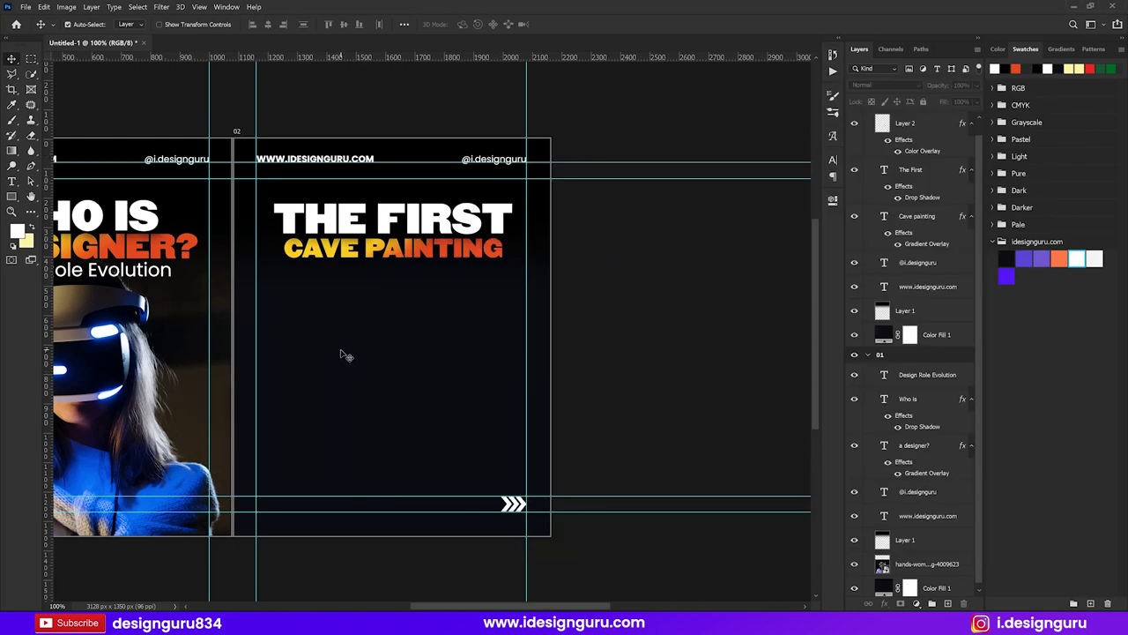
pyautogui.press('t')
pyautogui.click(342, 353)
pyautogui.hotkey('ctrl', 'v')
pyautogui.hotkey('ctrl', 'Return')
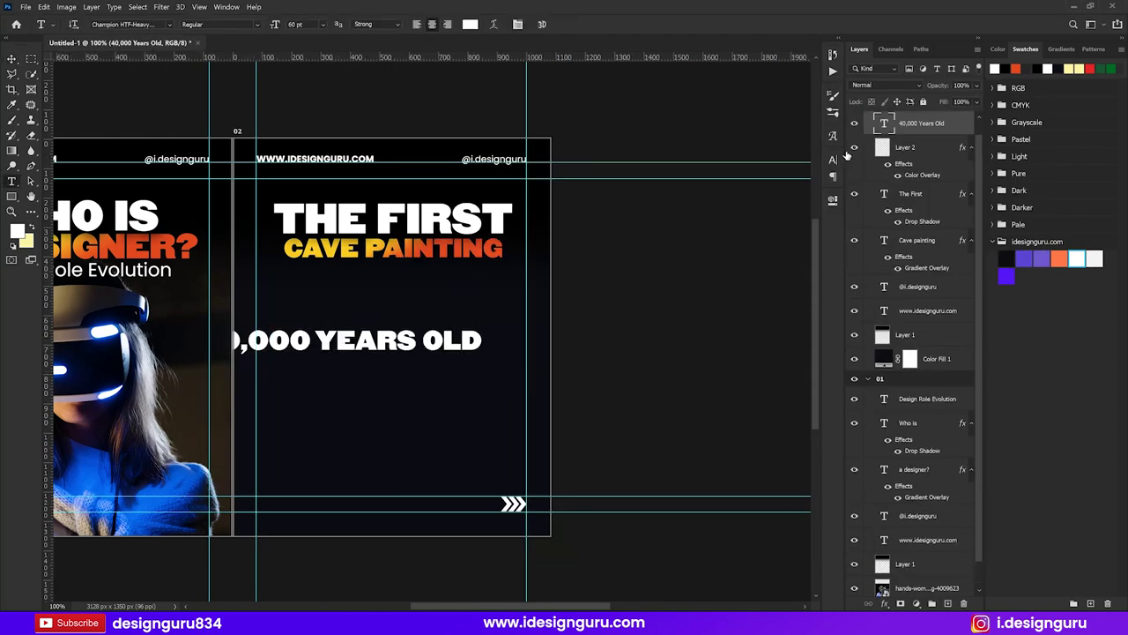
# Step: Set '40,000 Years Old' to Poppins SemiBold with All Caps turned off
pyautogui.click(832, 160)
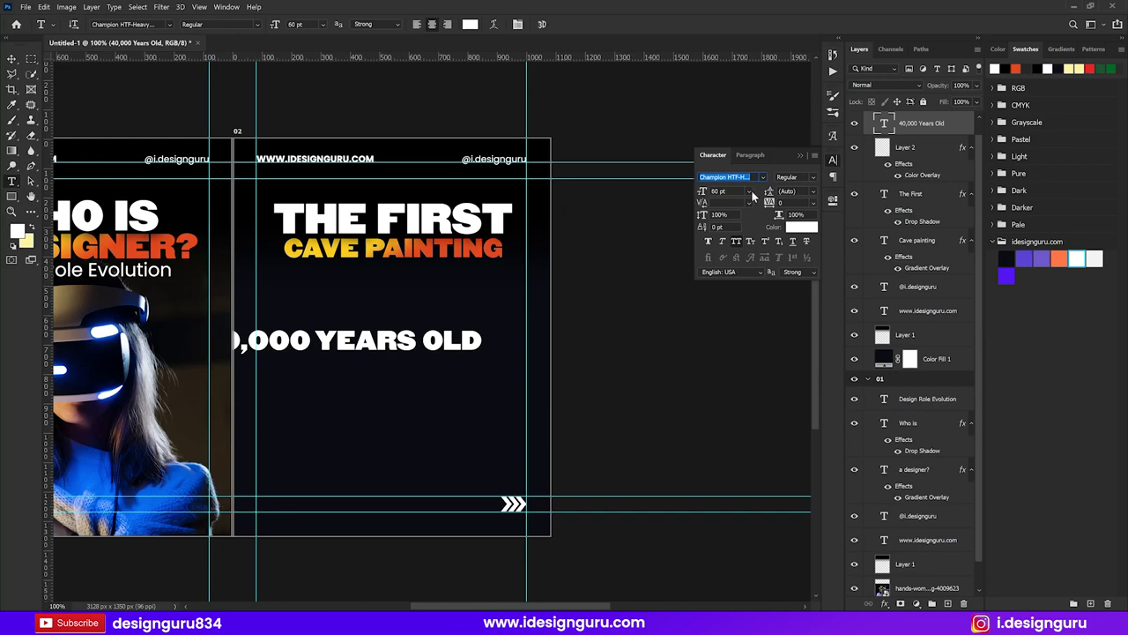
pyautogui.write('poppi')
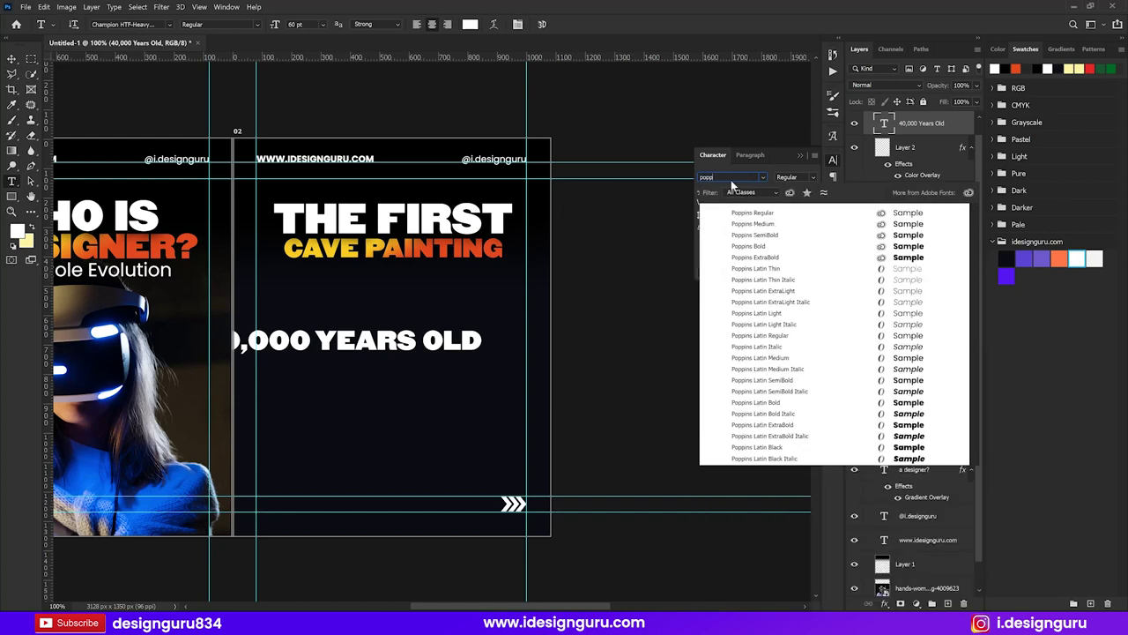
pyautogui.click(760, 237)
pyautogui.press('v')
pyautogui.click(735, 241)
pyautogui.click(800, 156)
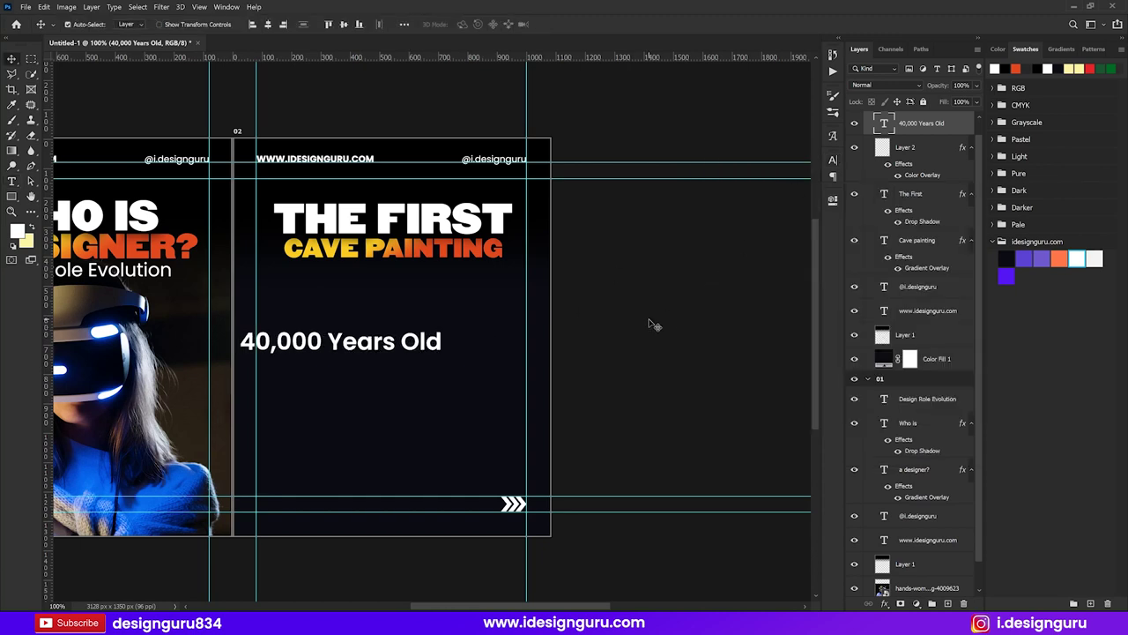
pyautogui.click(653, 323)
# Step: Position '40,000 Years Old' centred below the CAVE PAINTING heading
pyautogui.moveTo(348, 348); pyautogui.dragTo(391, 348)
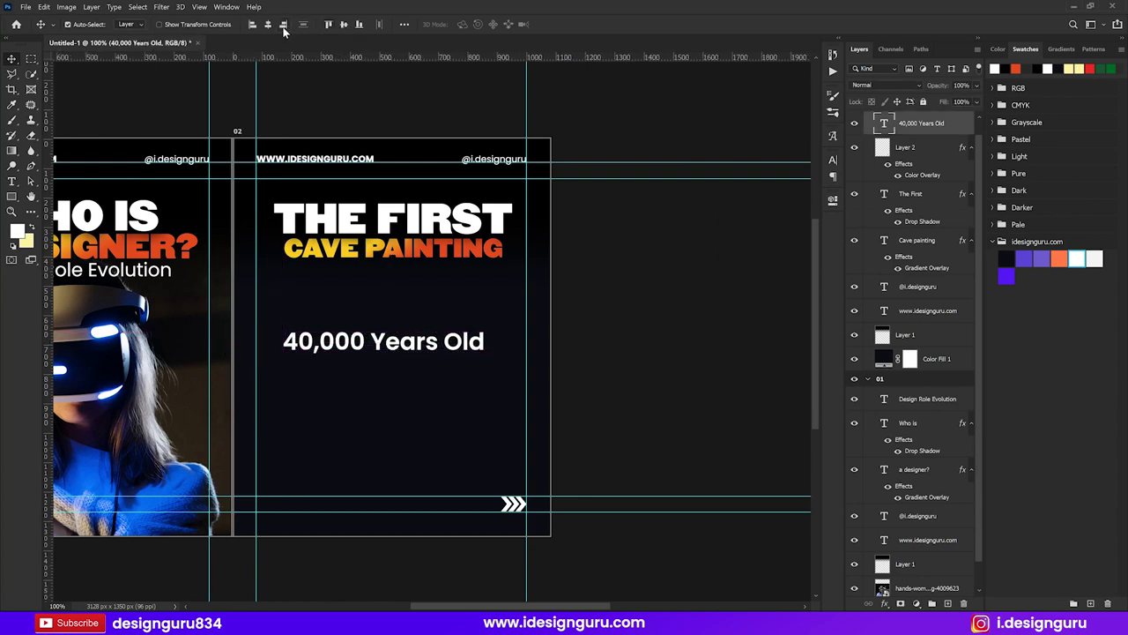
pyautogui.click(342, 24)
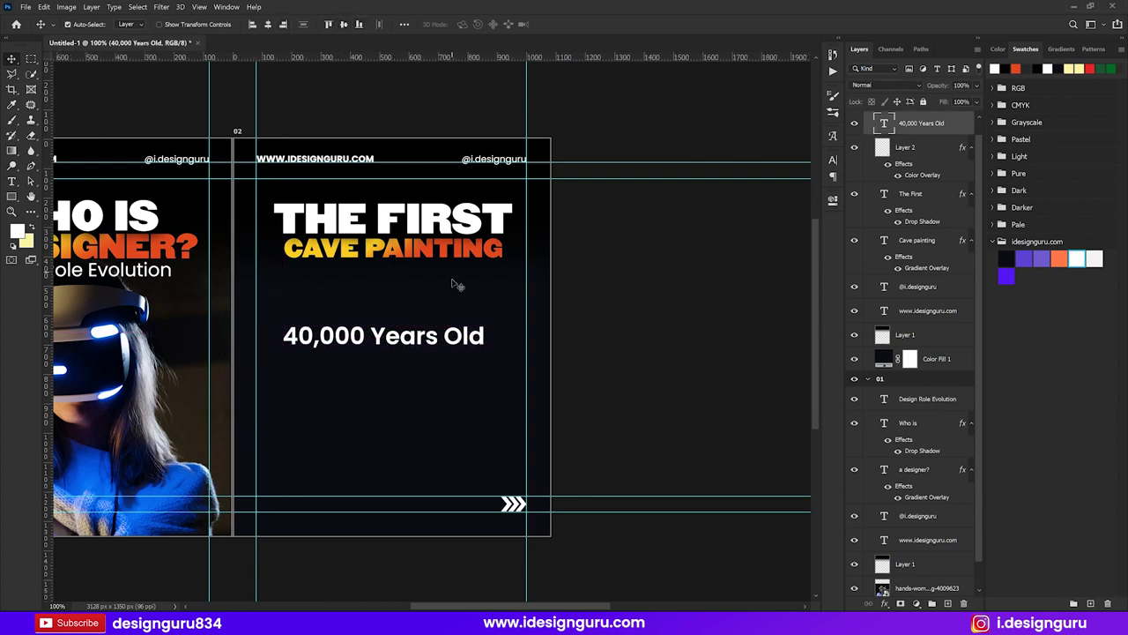
pyautogui.click(638, 302)
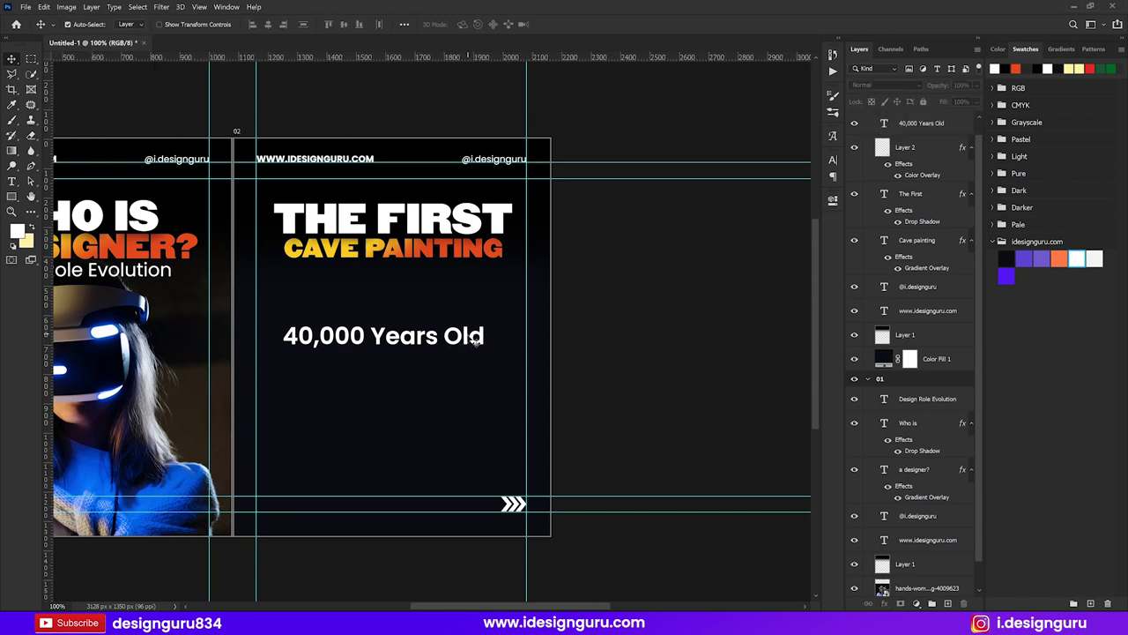
pyautogui.moveTo(464, 344)
pyautogui.mouseDown()
pyautogui.moveTo(466, 468)
pyautogui.moveTo(467, 380)
pyautogui.mouseUp()
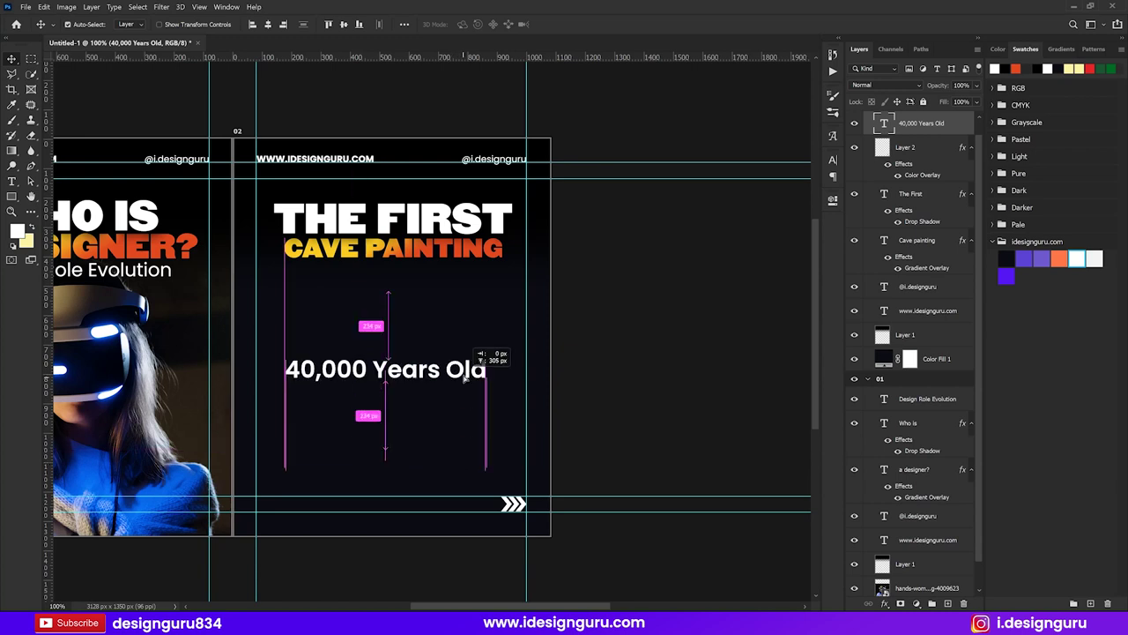
pyautogui.click(344, 25)
pyautogui.click(603, 330)
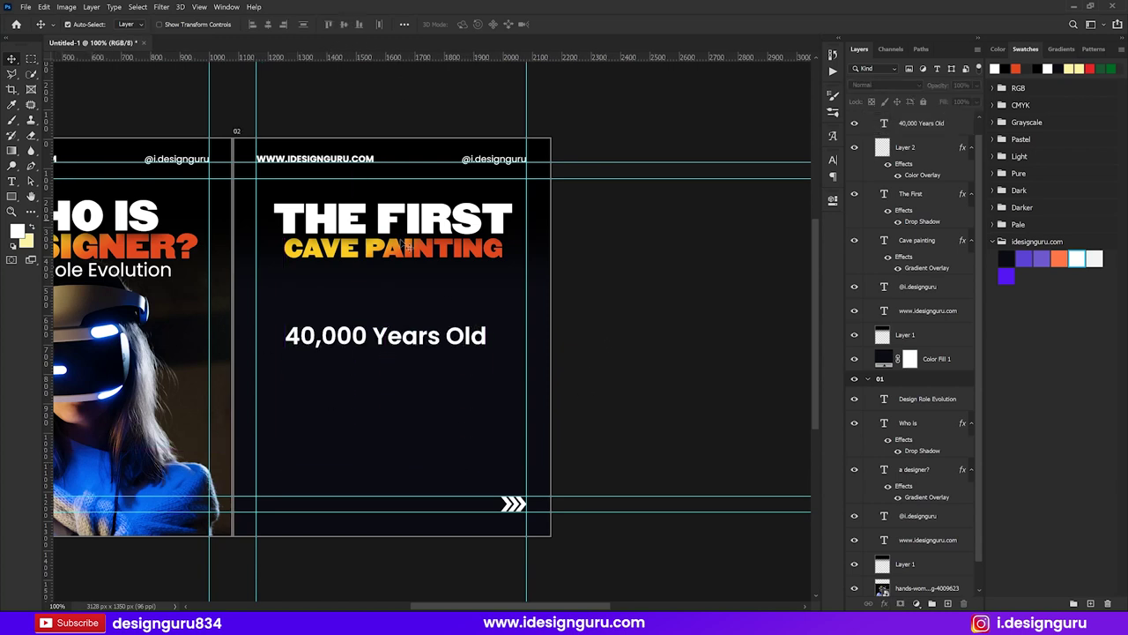
pyautogui.moveTo(689, 350)
pyautogui.mouseDown()
pyautogui.moveTo(462, 379)
pyautogui.moveTo(498, 346)
pyautogui.mouseUp()
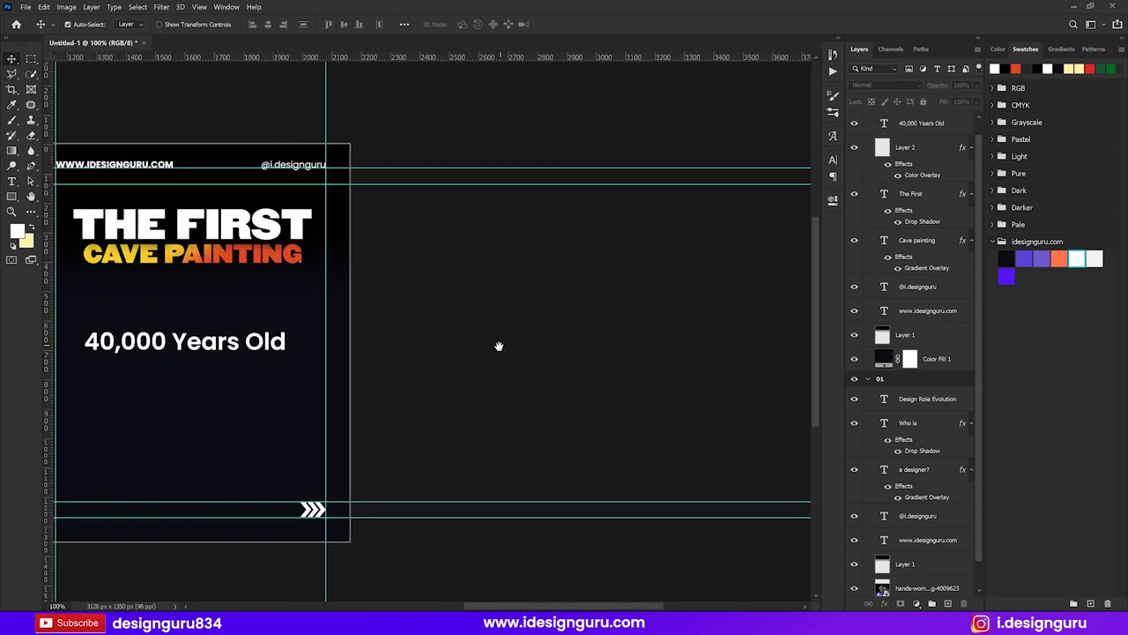
# Step: Collapse layer group 02, hide guides with Ctrl+;, and frame both slides in view
pyautogui.moveTo(981, 196); pyautogui.dragTo(975, 115)
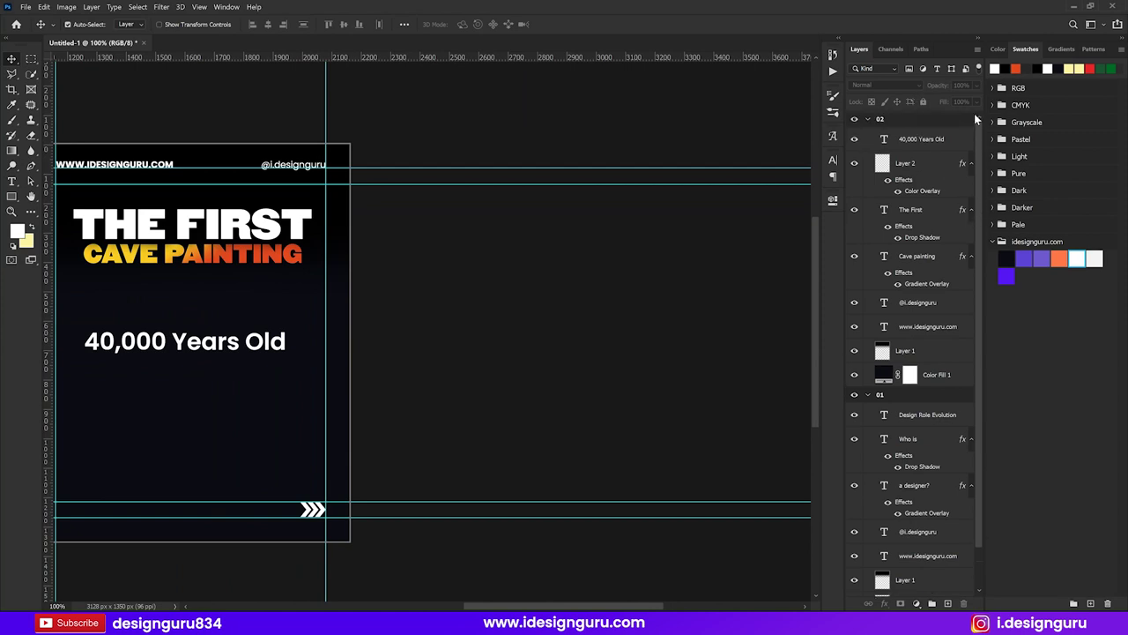
pyautogui.click(869, 119)
pyautogui.moveTo(203, 416)
pyautogui.mouseDown()
pyautogui.moveTo(496, 390)
pyautogui.moveTo(541, 403)
pyautogui.mouseUp()
pyautogui.hotkey('ctrl', ';')
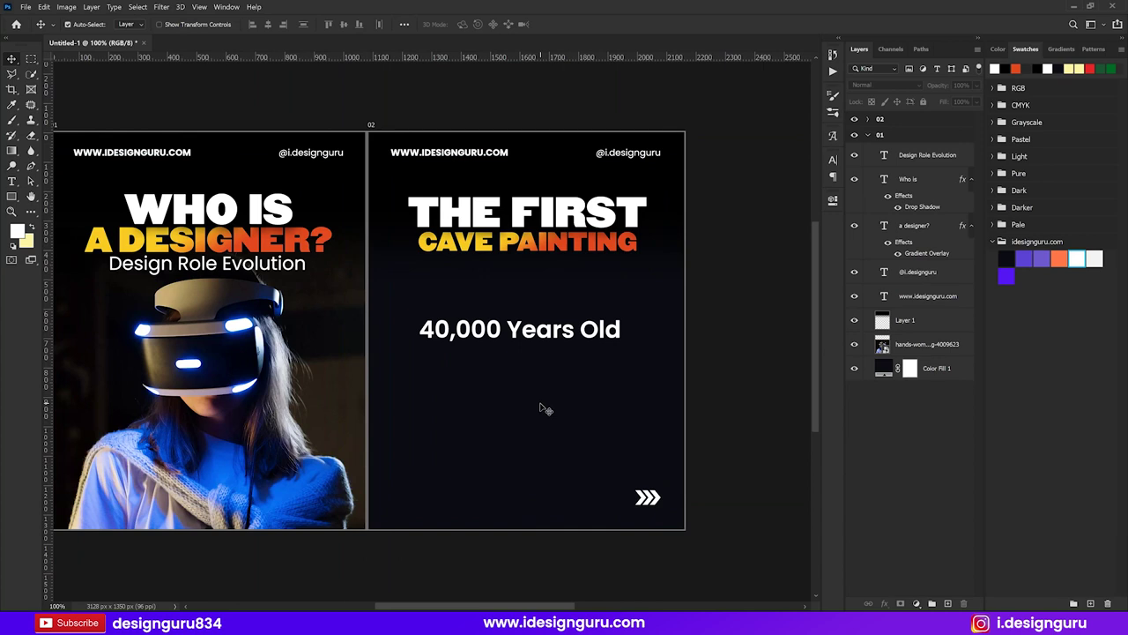
pyautogui.moveTo(514, 416); pyautogui.dragTo(532, 407)
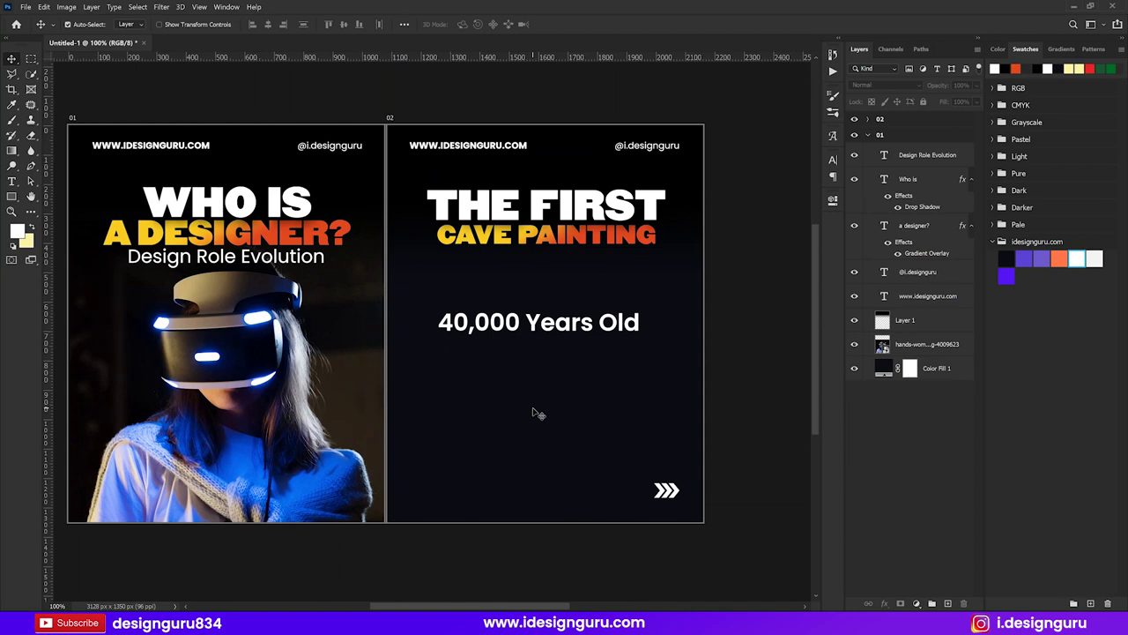
# Step: Trial-nudge slide 02's handle, arrow and title, then undo the moves and show the guides
pyautogui.hotkey('ctrl', ';')
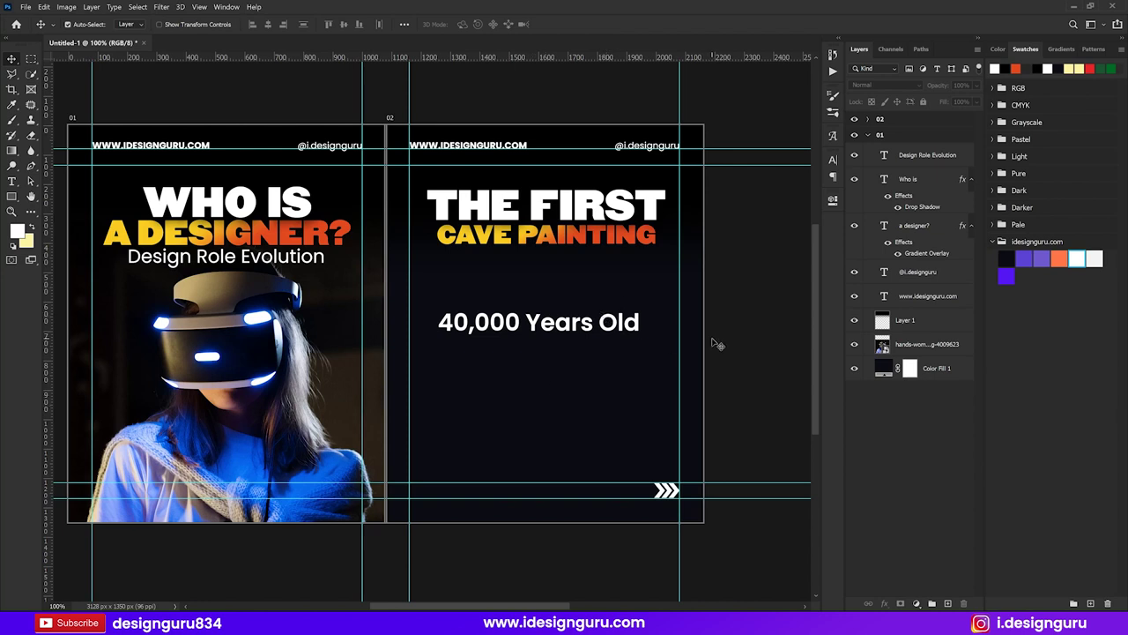
pyautogui.hotkey('ctrl', ';')
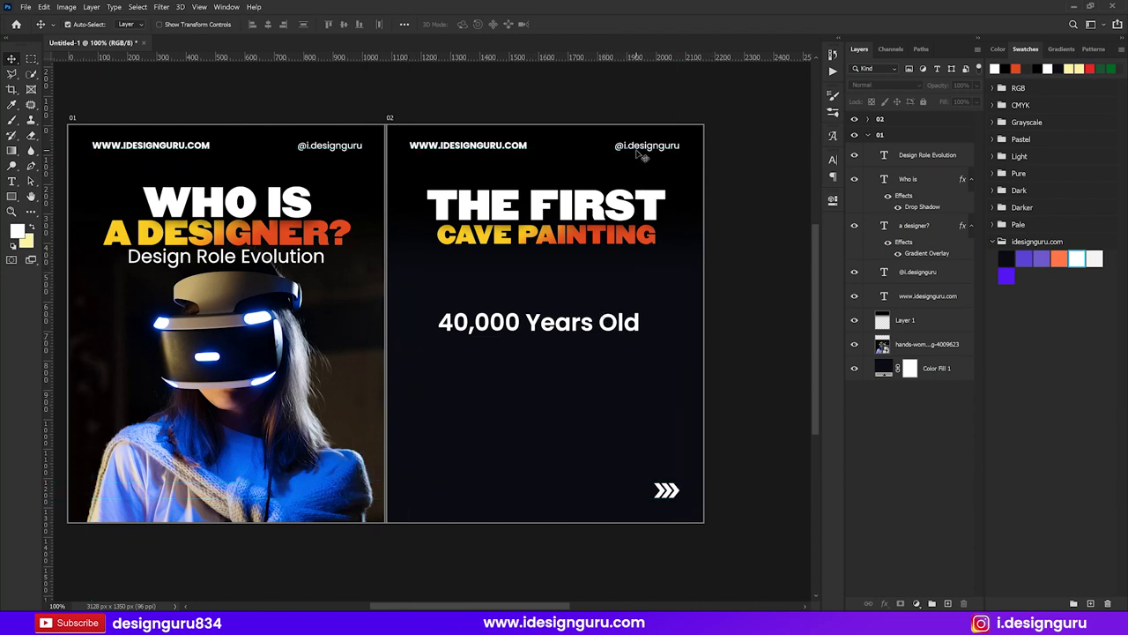
pyautogui.moveTo(637, 147); pyautogui.dragTo(637, 153)
pyautogui.moveTo(667, 490); pyautogui.dragTo(638, 490)
pyautogui.moveTo(524, 207)
pyautogui.mouseDown()
pyautogui.moveTo(518, 227)
pyautogui.moveTo(529, 231)
pyautogui.mouseUp()
pyautogui.moveTo(562, 322); pyautogui.dragTo(562, 305)
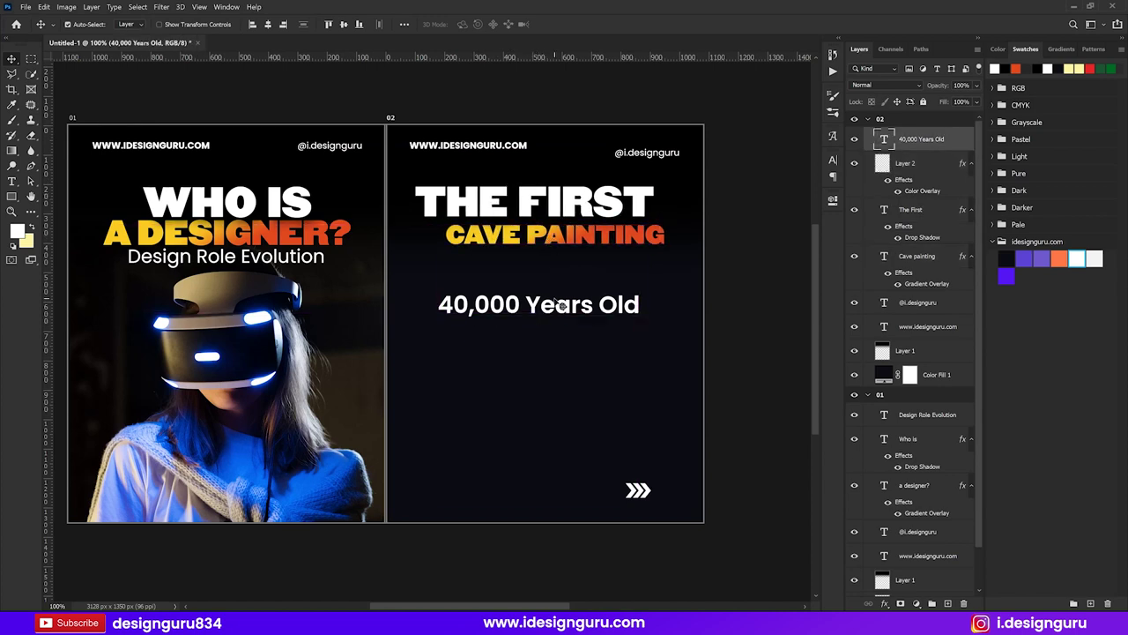
pyautogui.hotkey('ctrl', 'z')
pyautogui.hotkey('ctrl', 'z')
pyautogui.hotkey('ctrl', 'z')
pyautogui.hotkey('ctrl', 'z')
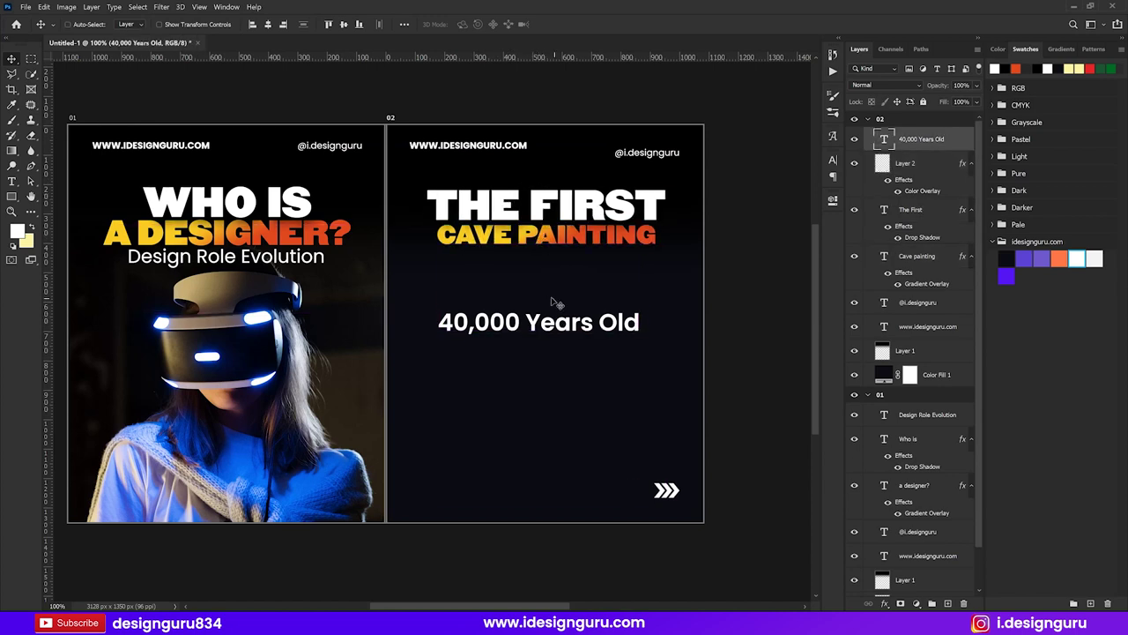
pyautogui.hotkey('ctrl', 'z')
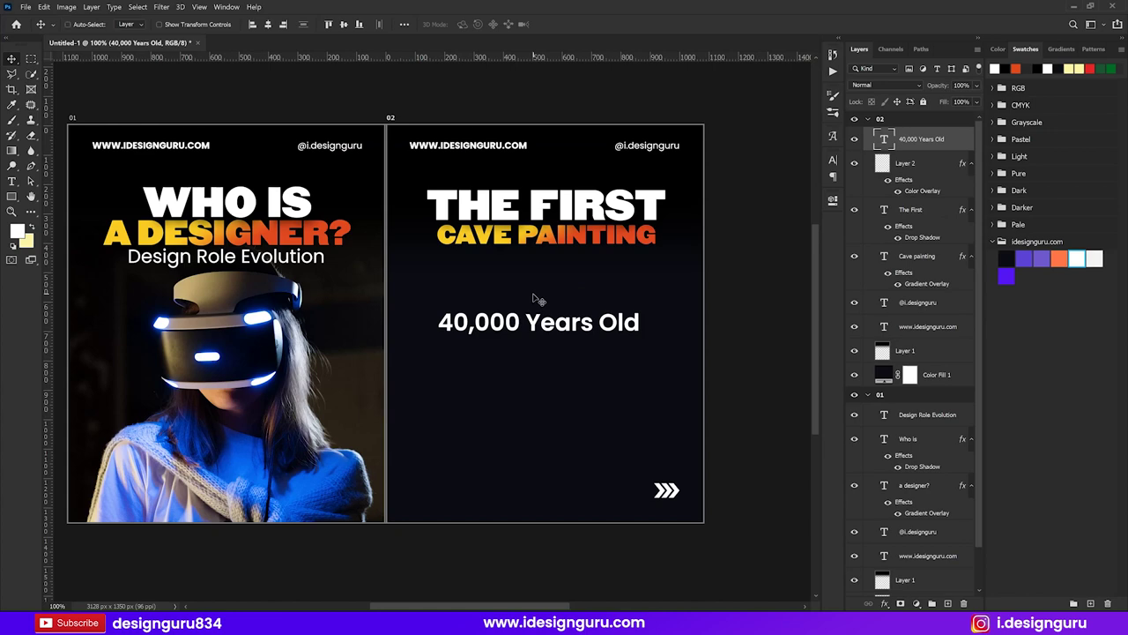
pyautogui.hotkey('ctrl', ';')
# Step: Duplicate the slide 02 artboard as 03 and butt it against slide 02
pyautogui.click(763, 294)
pyautogui.moveTo(763, 294)
pyautogui.mouseDown()
pyautogui.moveTo(486, 325)
pyautogui.moveTo(353, 308)
pyautogui.mouseUp()
pyautogui.moveTo(617, 297); pyautogui.dragTo(591, 291)
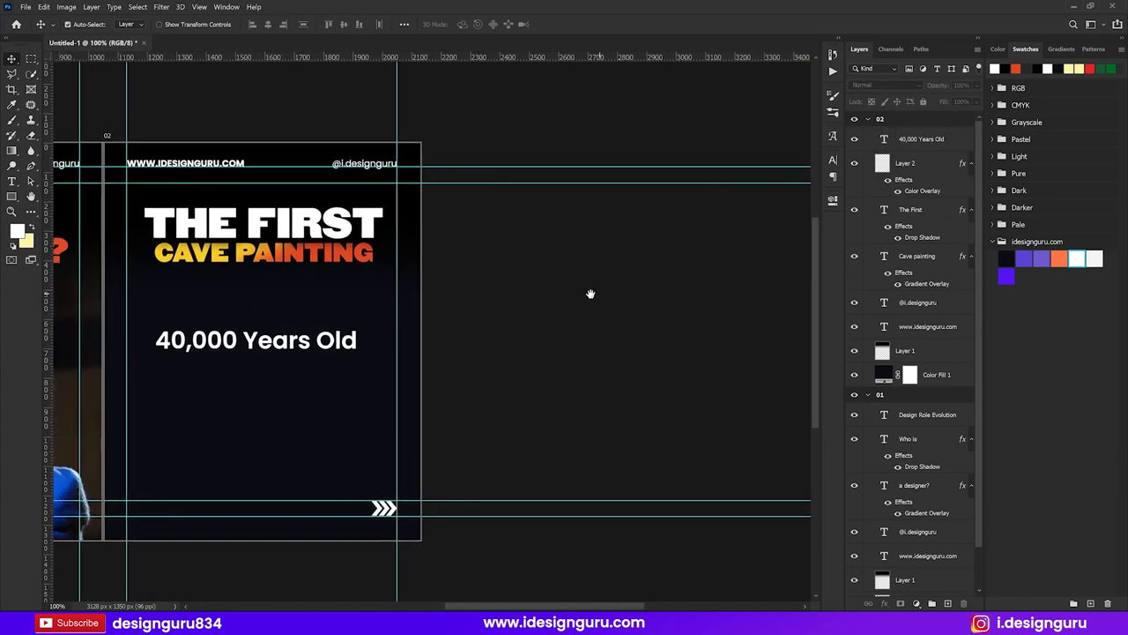
pyautogui.click(868, 120)
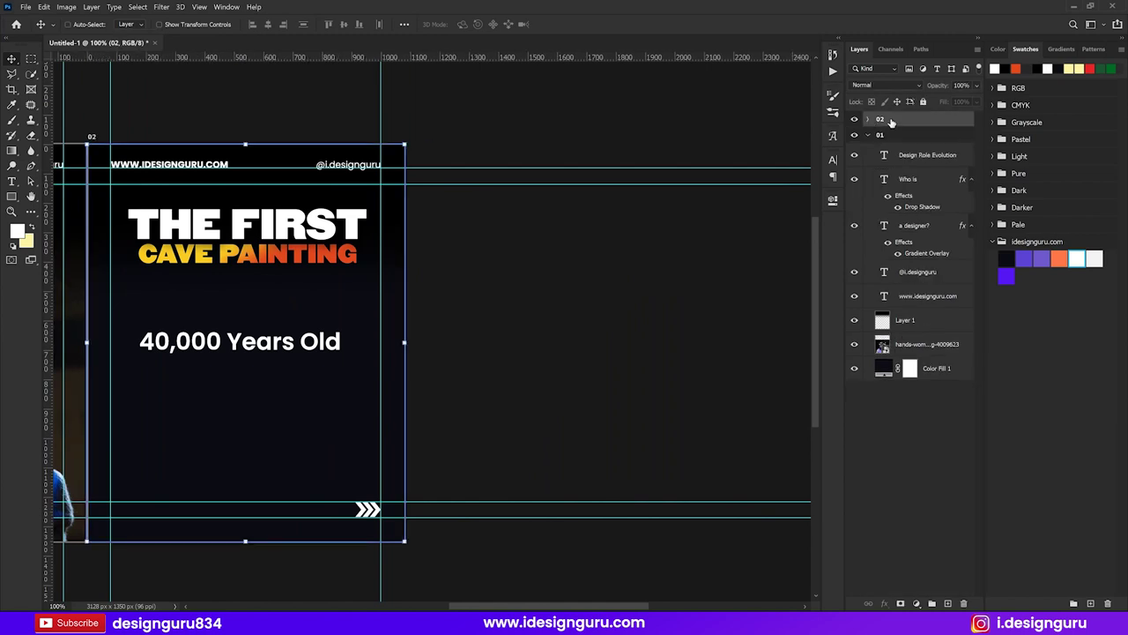
pyautogui.hotkey('ctrl', 'j')
pyautogui.doubleClick(888, 120)
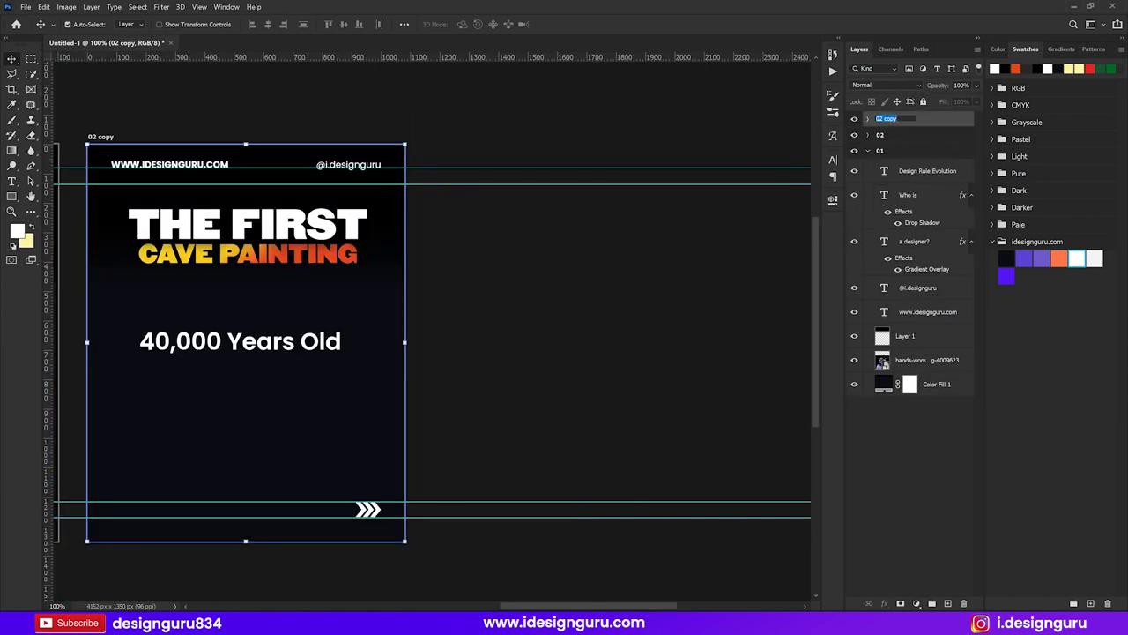
pyautogui.write('03')
pyautogui.press('Return')
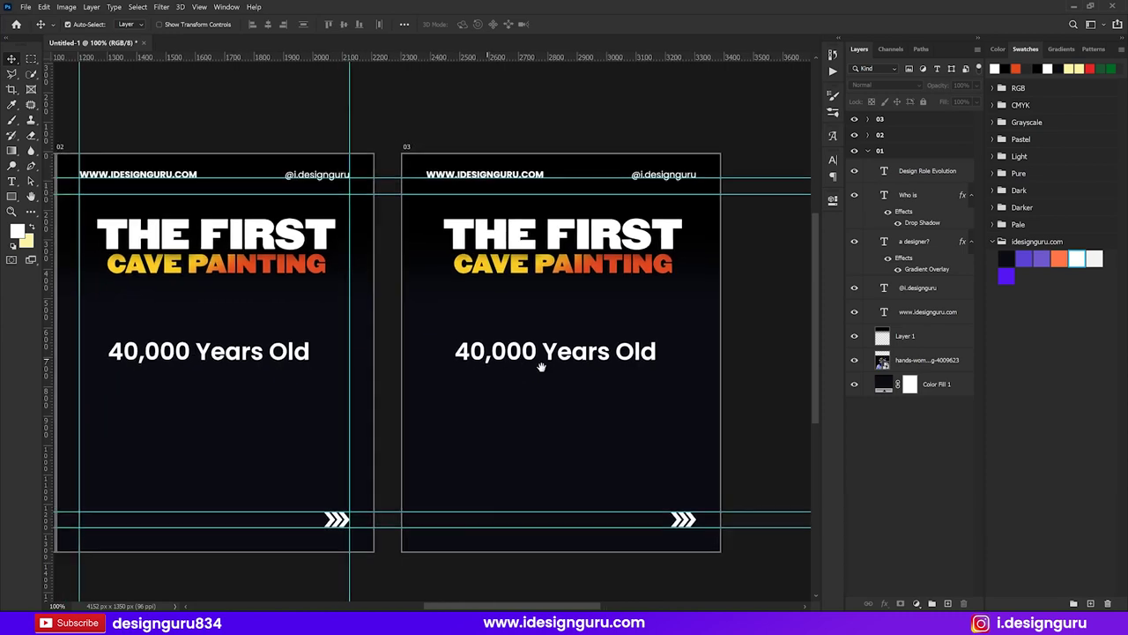
pyautogui.moveTo(541, 365); pyautogui.dragTo(617, 365)
pyautogui.hotkey('shift', 'v')
pyautogui.moveTo(520, 352); pyautogui.dragTo(491, 353)
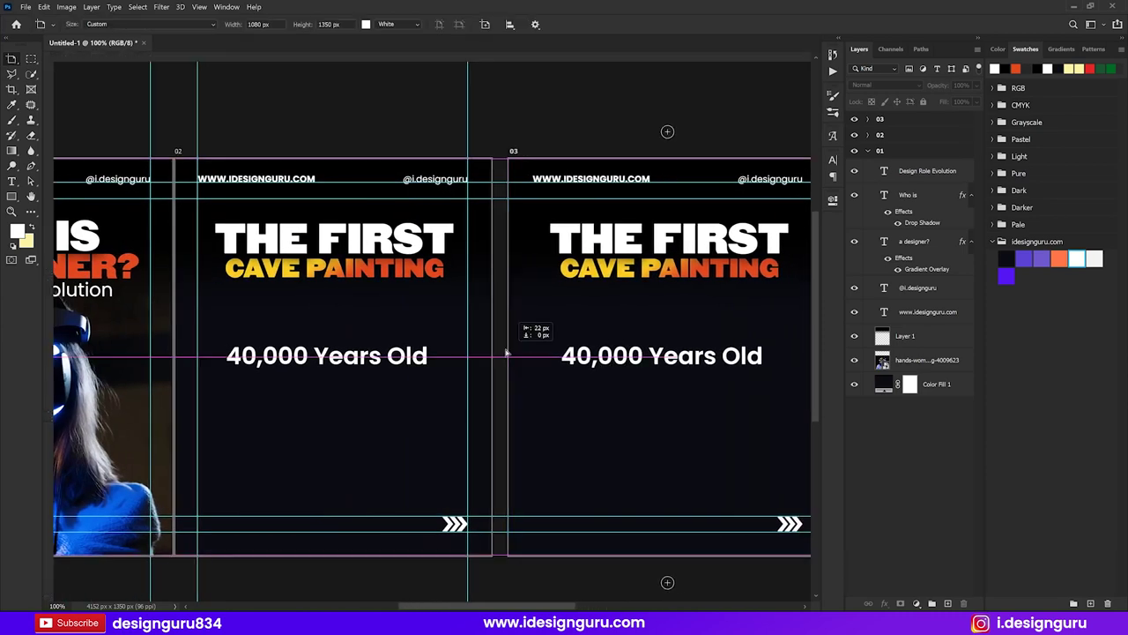
pyautogui.press('v')
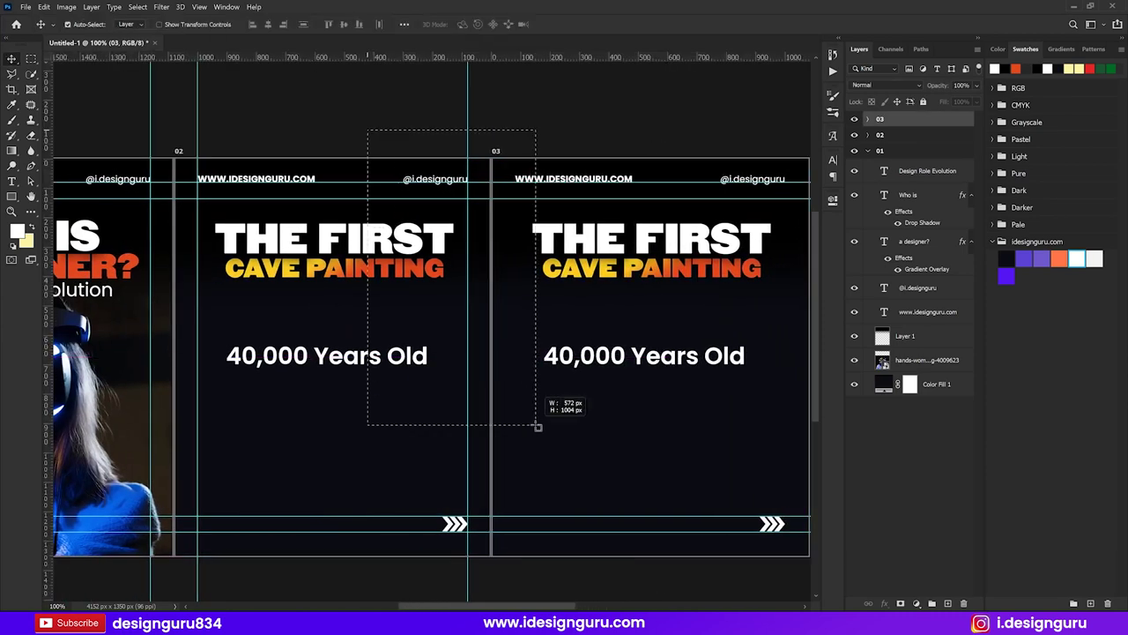
# Step: Select a layer on slide 03, then move to the next heading in the Content notes
pyautogui.moveTo(371, 139); pyautogui.dragTo(534, 423)
pyautogui.hotkey('alt', 'Tab')
pyautogui.press('Down')
pyautogui.press('Down')
pyautogui.press('Right')
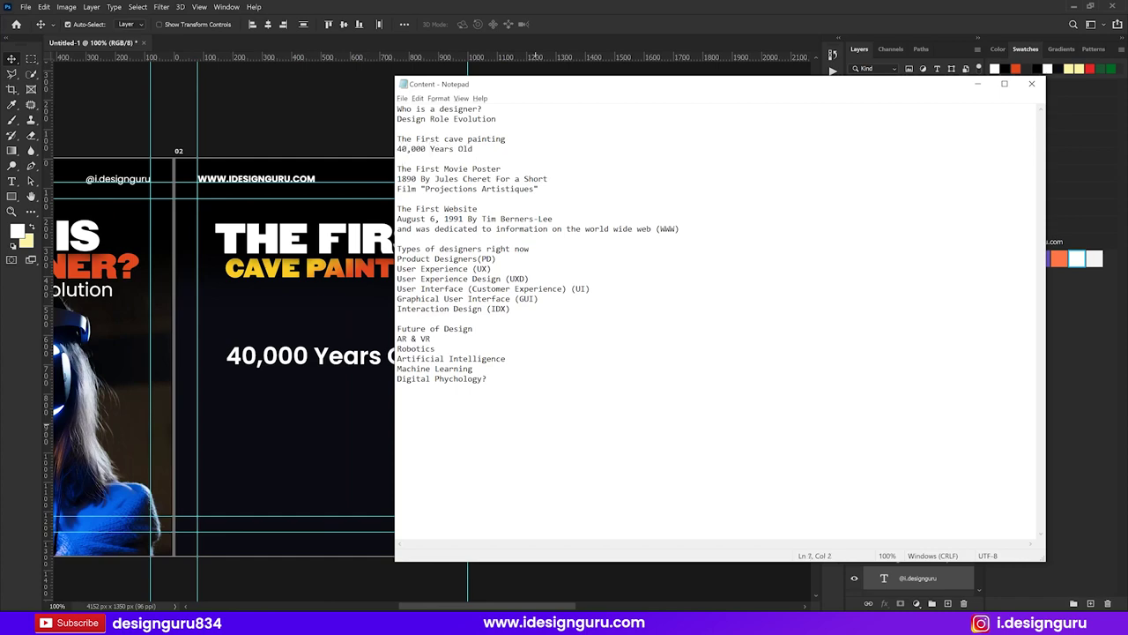
# Step: Select the words 'Movie Poster' in the Content notes
pyautogui.press('Home')
pyautogui.hotkey('shift', 'End')
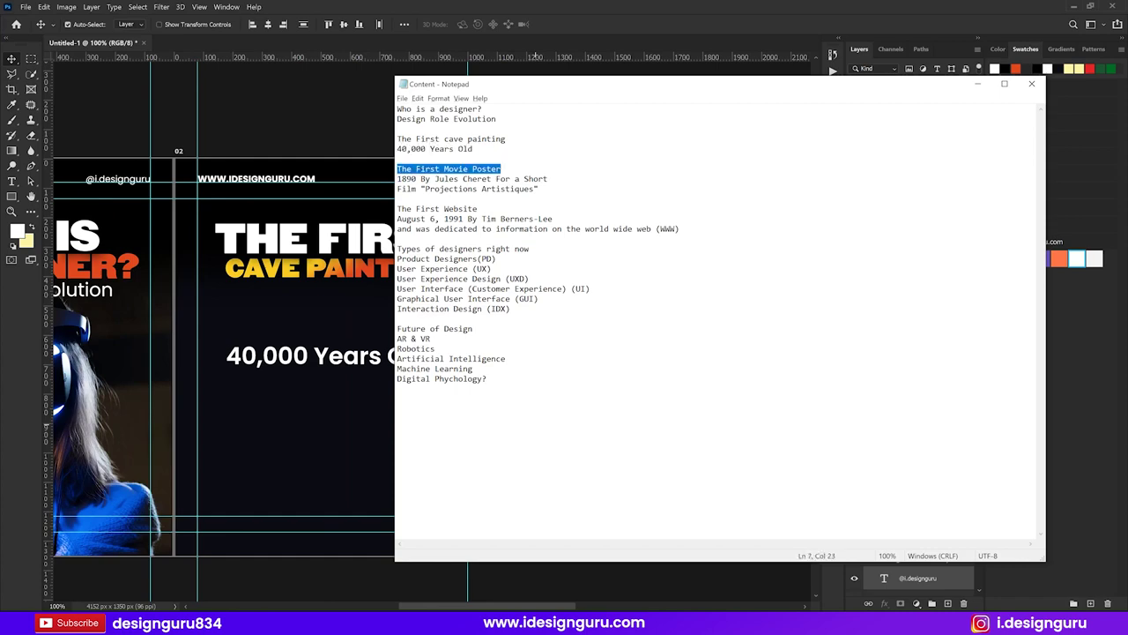
pyautogui.hotkey('alt', 'Tab')
pyautogui.moveTo(637, 298); pyautogui.dragTo(499, 285)
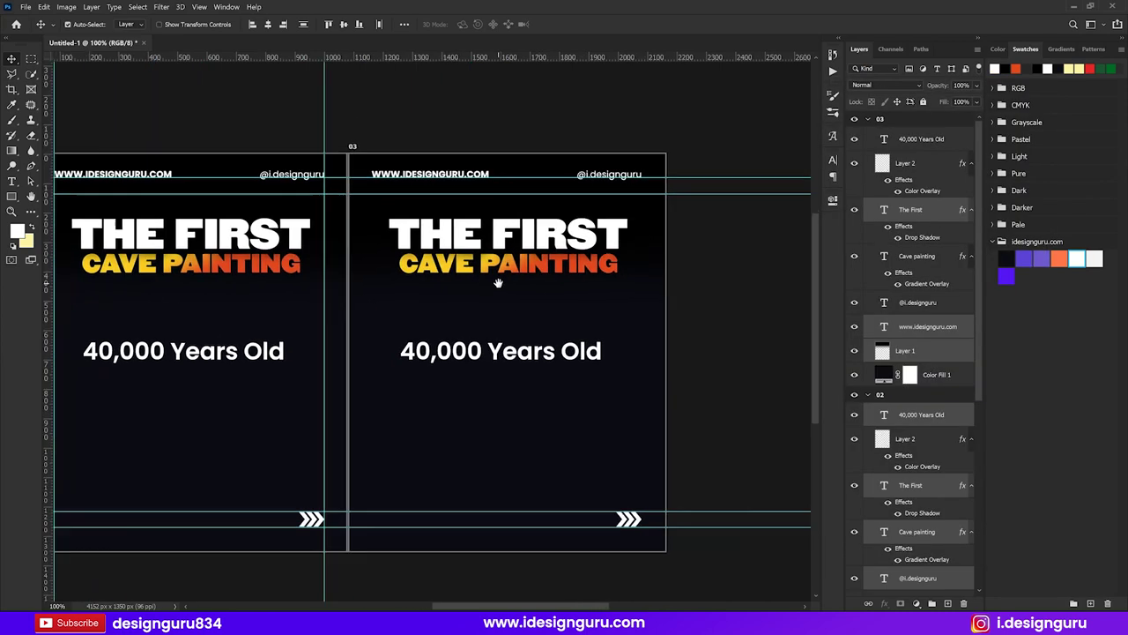
pyautogui.hotkey('alt', 'Tab')
pyautogui.click(446, 168)
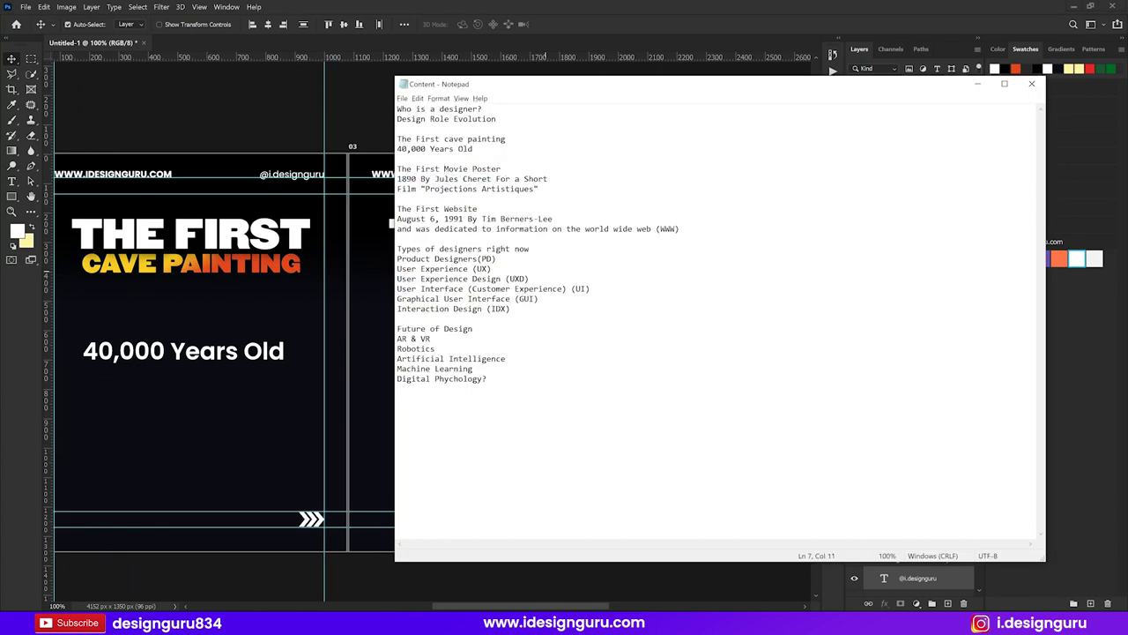
pyautogui.doubleClick(450, 168)
pyautogui.hotkey('shift', 'Right')
pyautogui.hotkey('shift', 'Right')
pyautogui.hotkey('shift', 'Right')
pyautogui.hotkey('ctrl', 'c')
pyautogui.hotkey('alt', 'Tab')
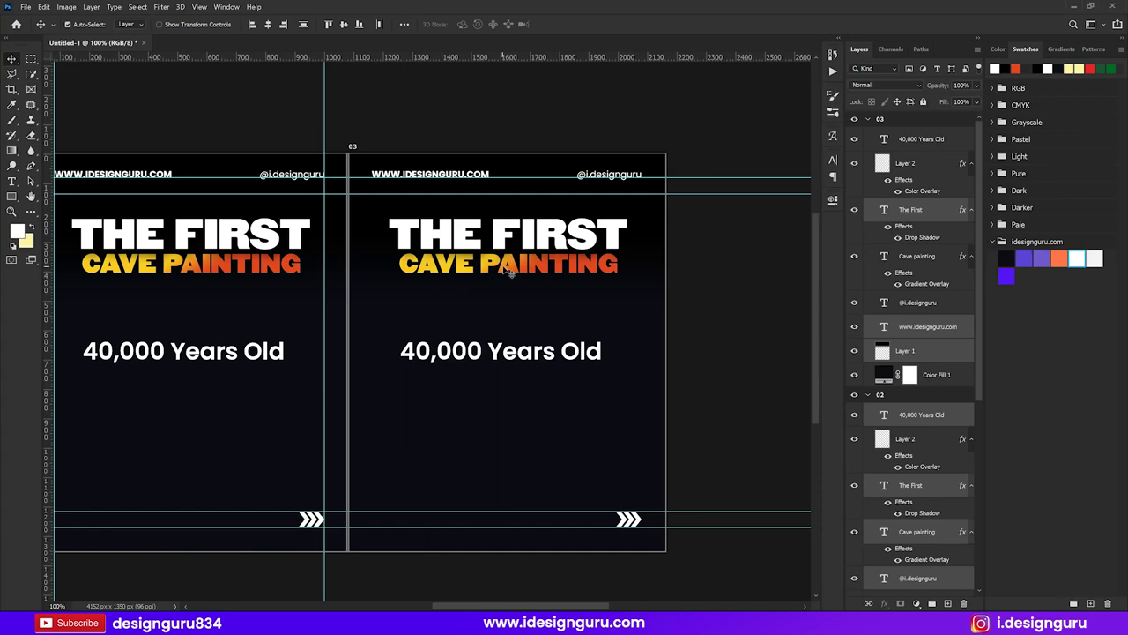
# Step: Paste 'Movie Poster' over slide 03's CAVE PAINTING subtitle and commit it
pyautogui.doubleClick(509, 270)
pyautogui.hotkey('ctrl', 'v')
pyautogui.hotkey('ctrl', 'Return')
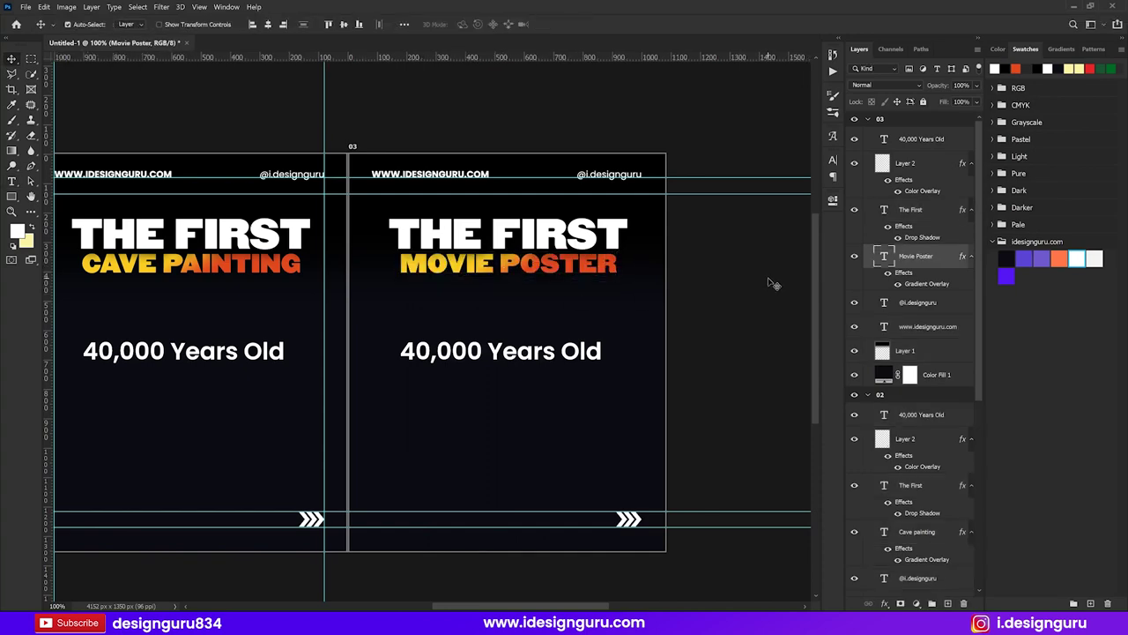
pyautogui.hscroll(-3, 247, 300)
pyautogui.hscroll(-1, 265, 267)
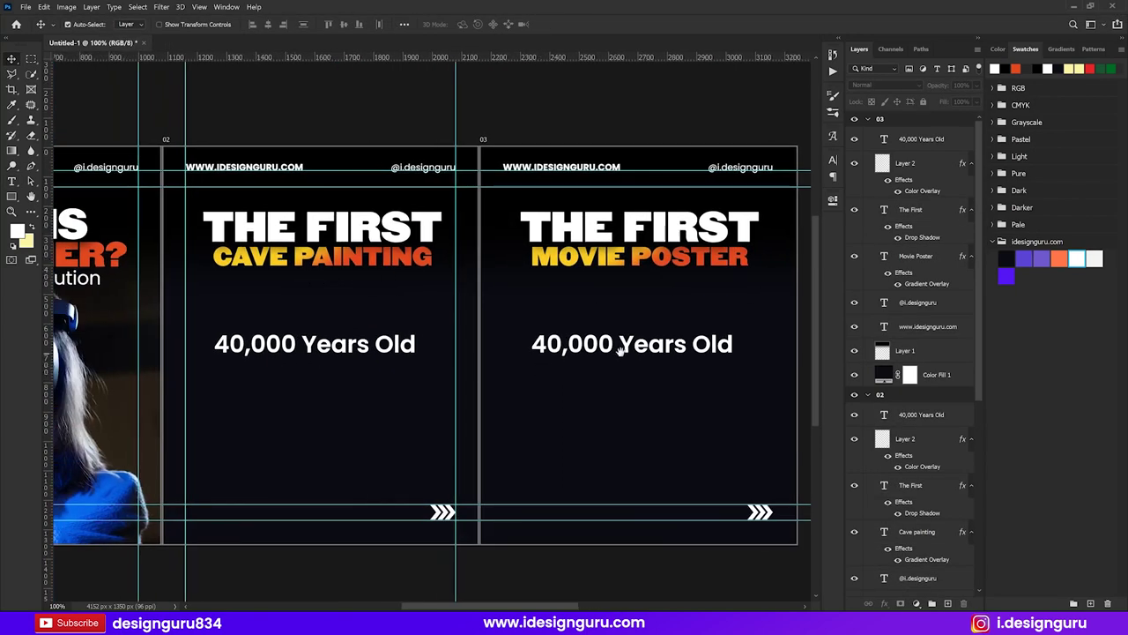
pyautogui.hscroll(4, 620, 350)
pyautogui.hscroll(1, 529, 326)
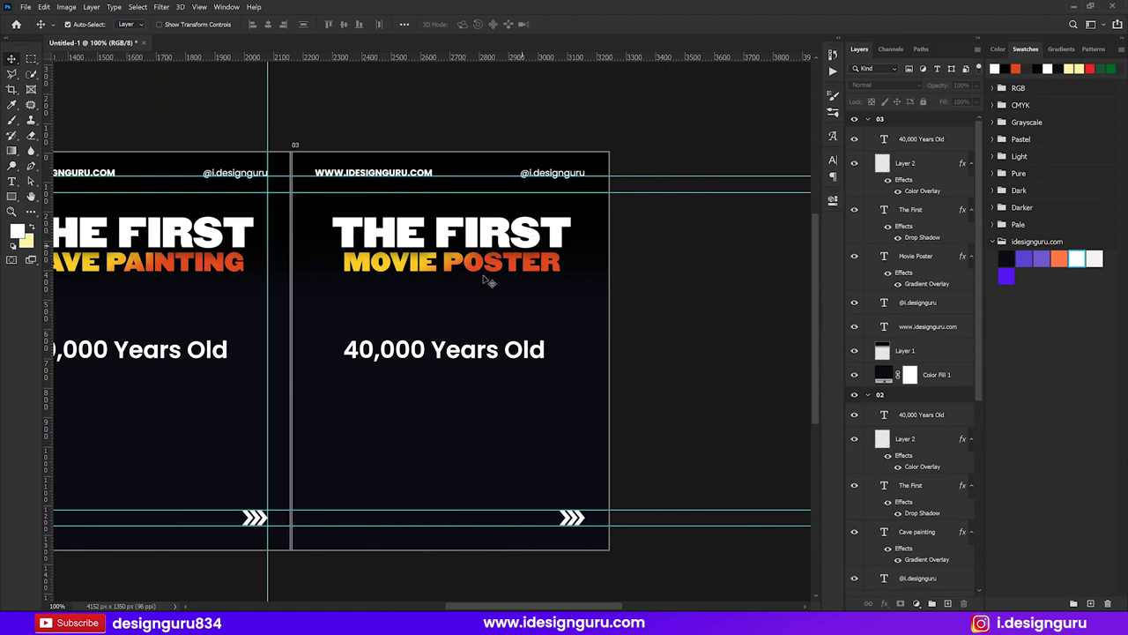
# Step: Review the Content notes, then select THE FIRST title on slide 02
pyautogui.hotkey('alt', 'Tab')
pyautogui.hotkey('alt', 'Tab')
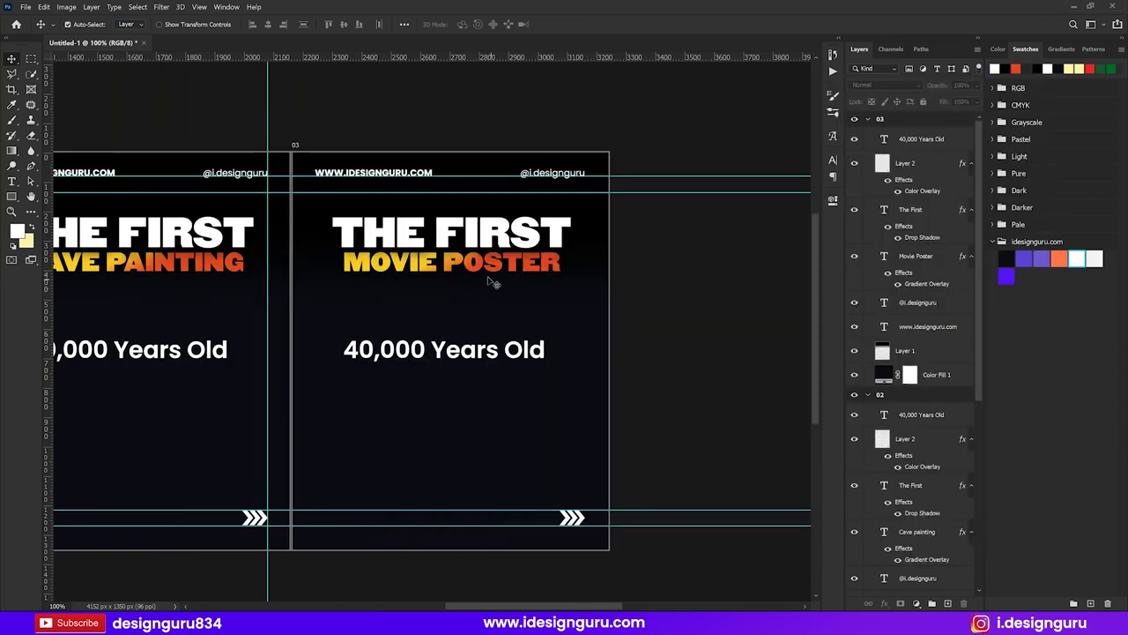
pyautogui.scroll(-1, 80, 273)
pyautogui.scroll(1, 277, 297)
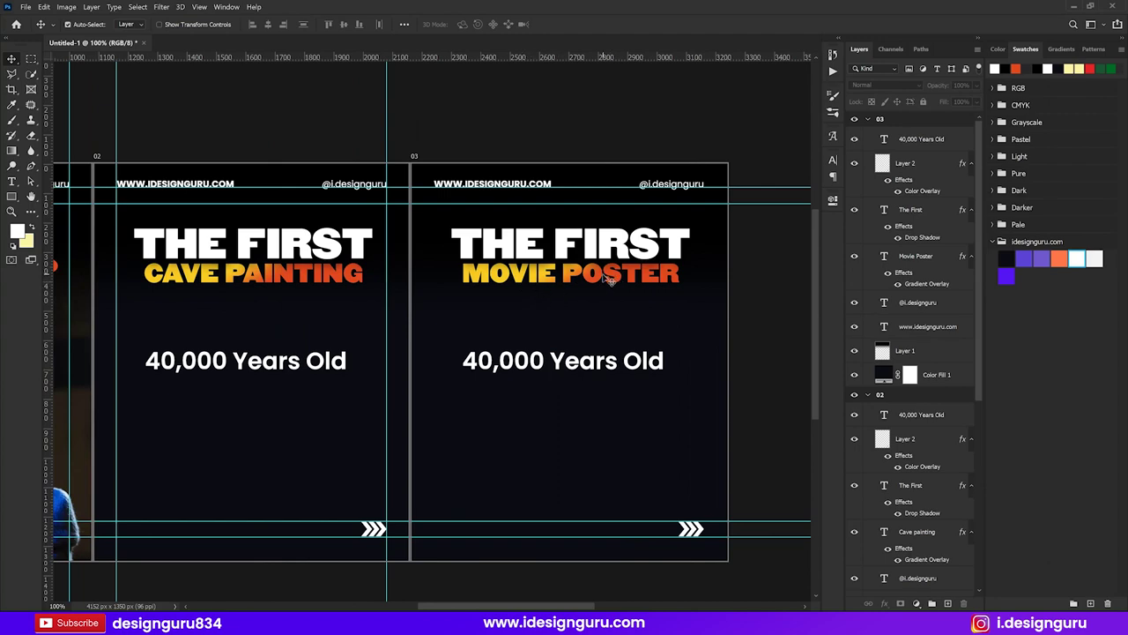
pyautogui.hscroll(-2, 408, 287)
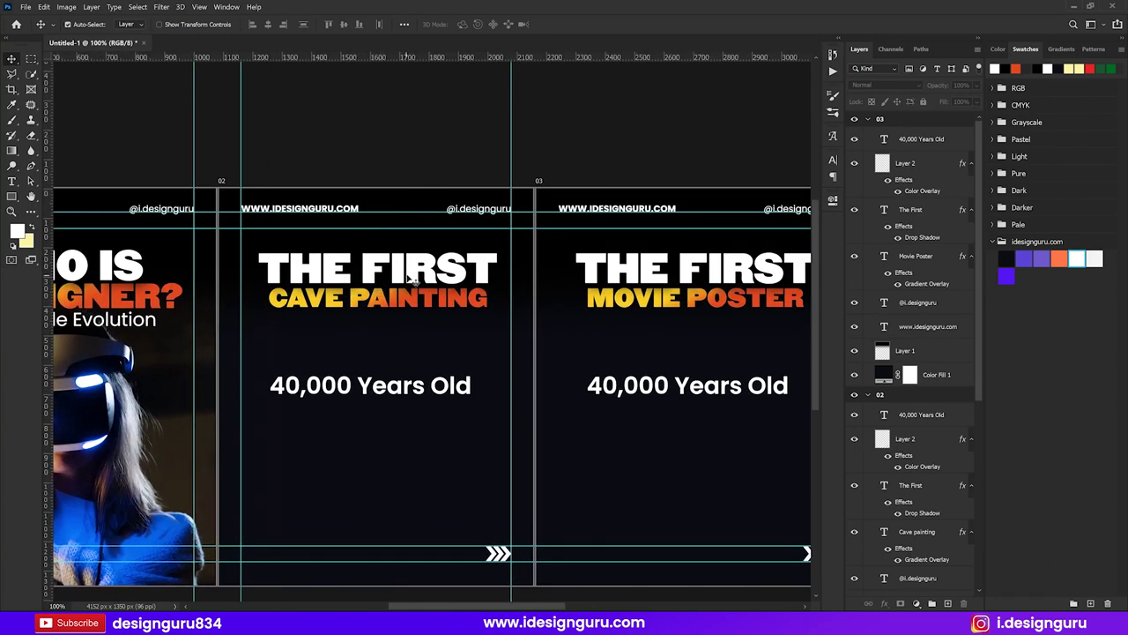
pyautogui.click(410, 275)
# Step: Shrink THE FIRST to about 68%, move it up, and enlarge CAVE PAINTING to about 121%
pyautogui.hotkey('ctrl', 't')
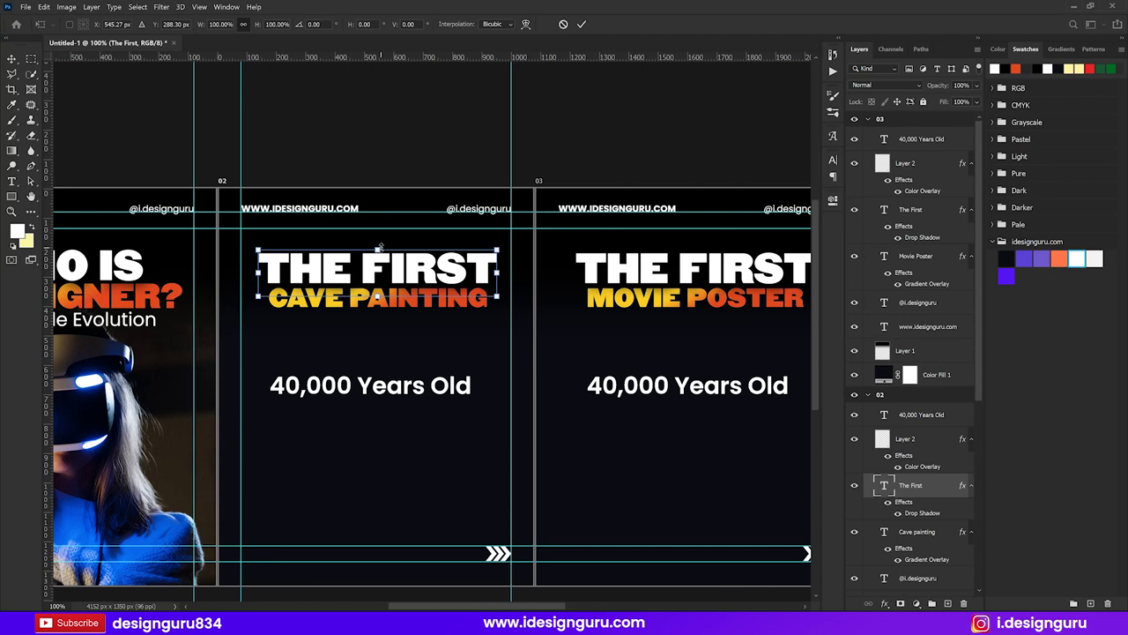
pyautogui.moveTo(381, 249); pyautogui.dragTo(386, 258)
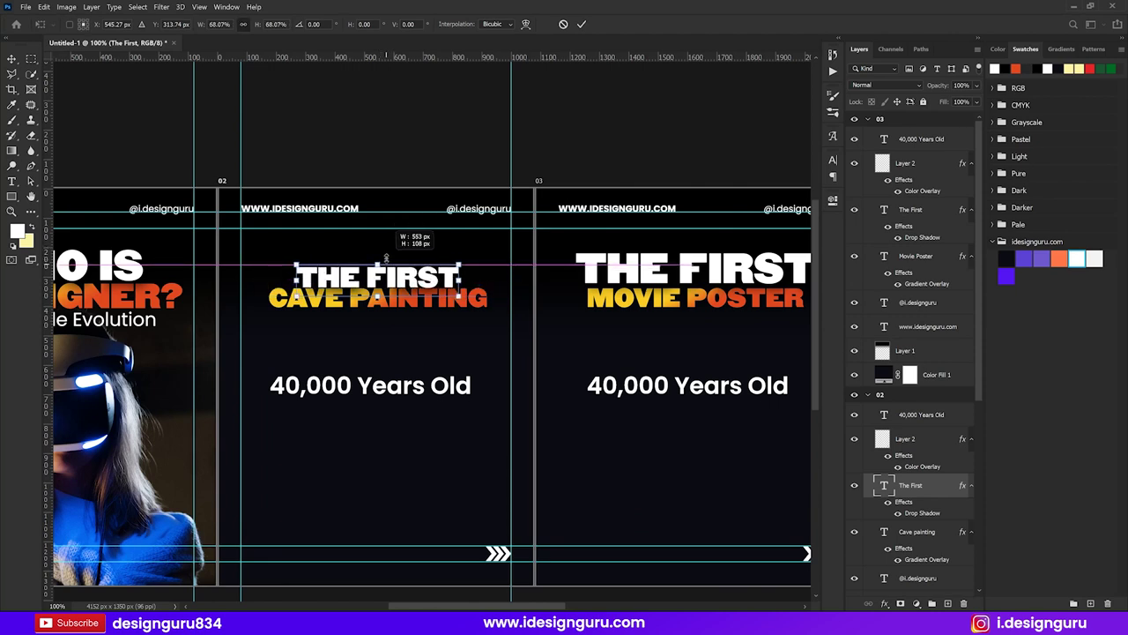
pyautogui.press('Return')
pyautogui.moveTo(391, 281); pyautogui.dragTo(391, 275)
pyautogui.click(398, 304)
pyautogui.hotkey('ctrl', 't')
pyautogui.moveTo(487, 301); pyautogui.dragTo(505, 301)
pyautogui.press('Return')
# Step: Break CAVE PAINTING onto two lines and tighten its leading to 72 pt
pyautogui.press('t')
pyautogui.click(348, 301)
pyautogui.press('Return')
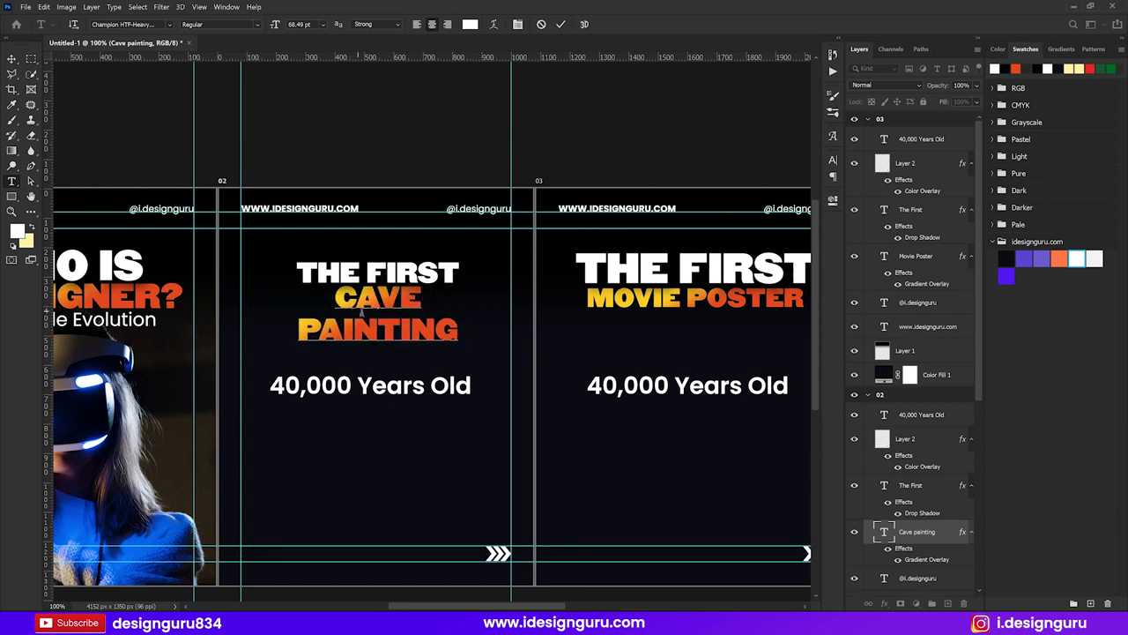
pyautogui.hotkey('ctrl', 'Return')
pyautogui.press('v')
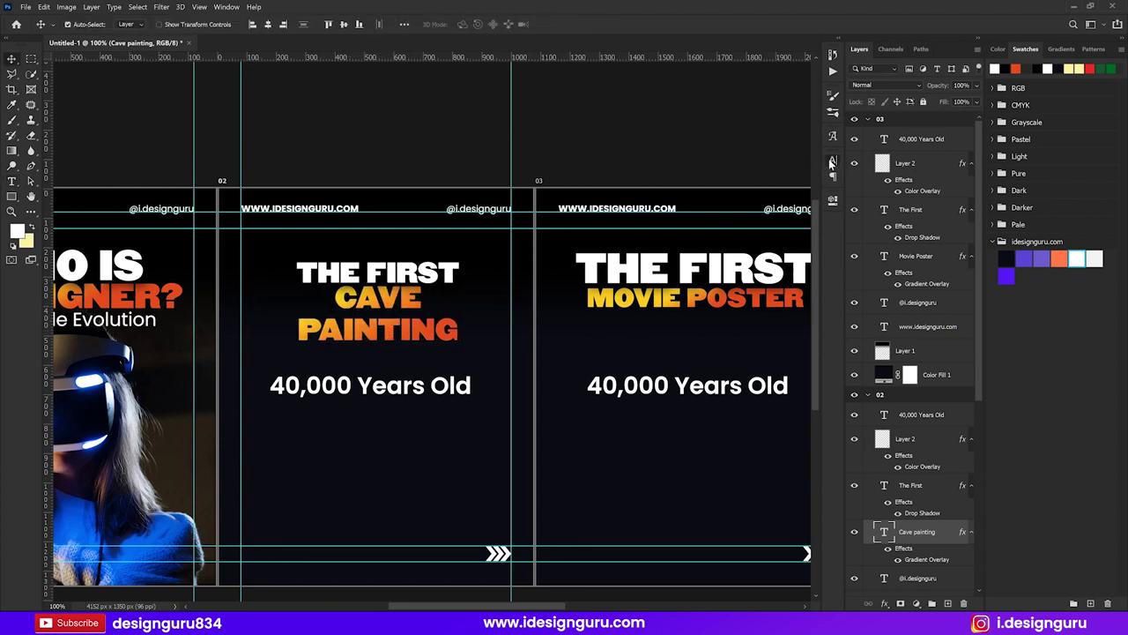
pyautogui.click(830, 164)
pyautogui.moveTo(769, 192); pyautogui.dragTo(764, 192)
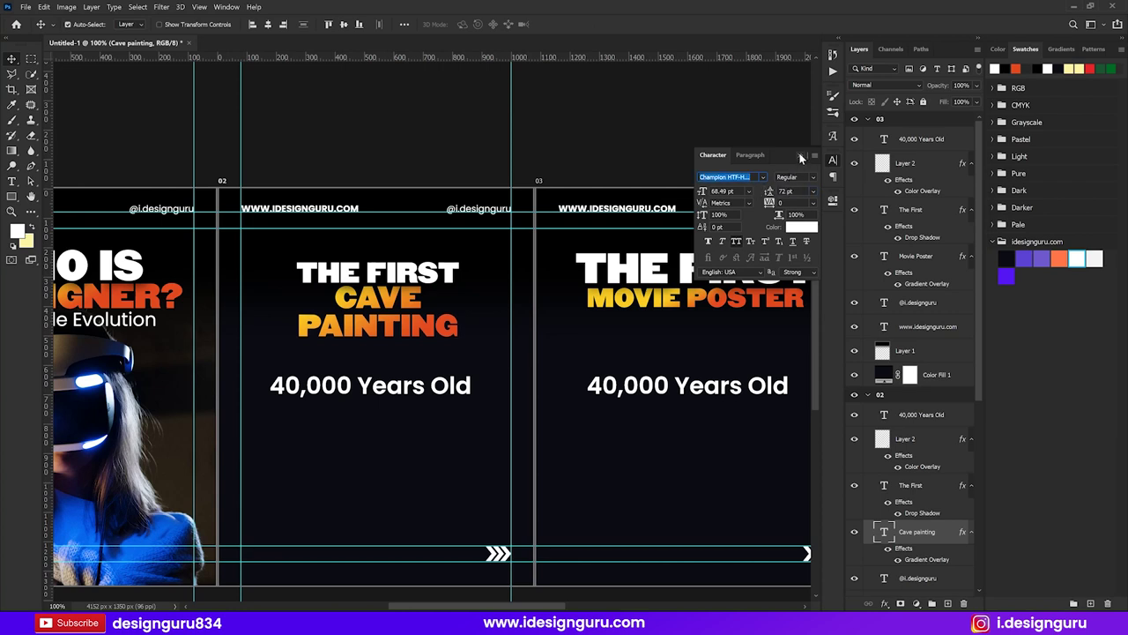
pyautogui.click(800, 155)
# Step: Enlarge CAVE PAINTING to about 149% and reposition THE FIRST title
pyautogui.hotkey('ctrl', 't')
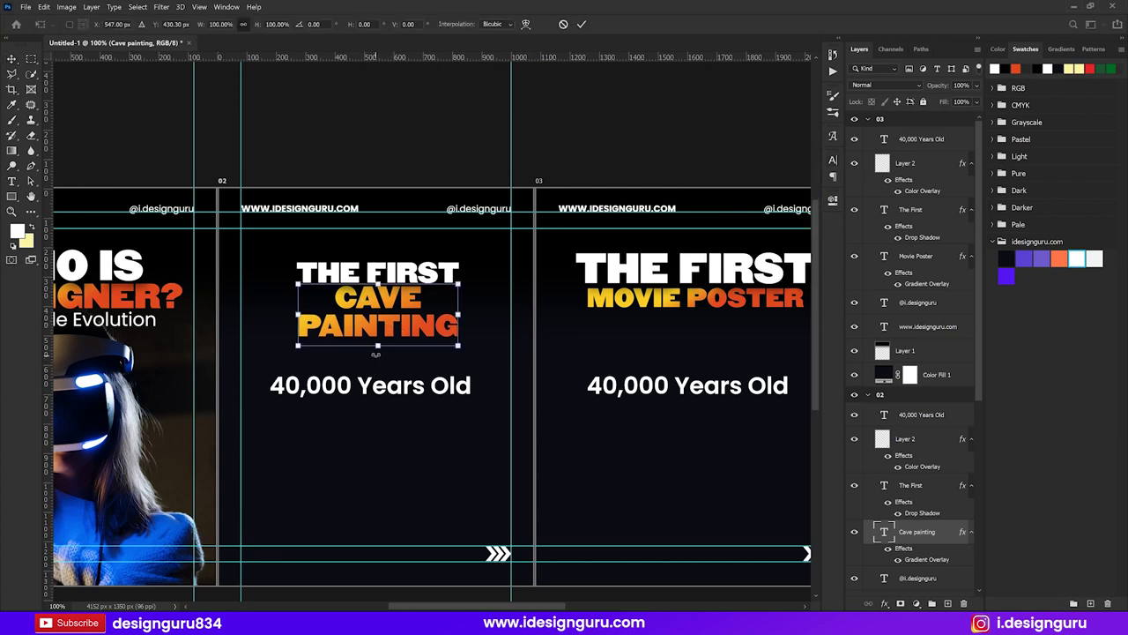
pyautogui.moveTo(378, 352); pyautogui.dragTo(385, 371)
pyautogui.press('Return')
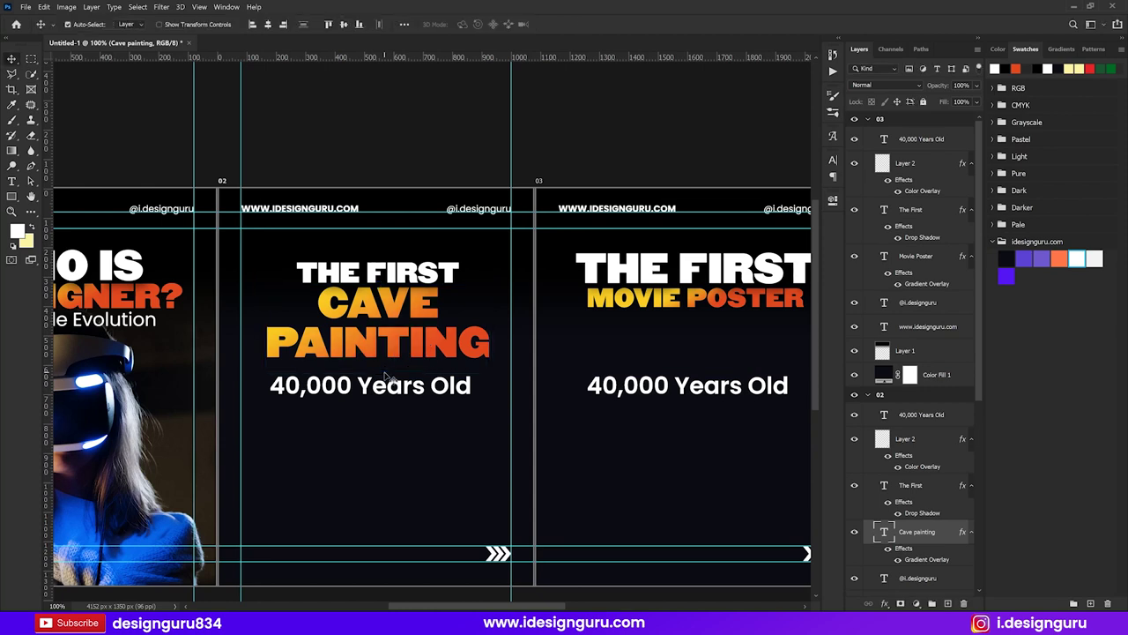
pyautogui.moveTo(400, 282); pyautogui.dragTo(402, 278)
# Step: Set the CAVE PAINTING headline leading to 85 pt after trying 130 and 90 pt
pyautogui.click(405, 354)
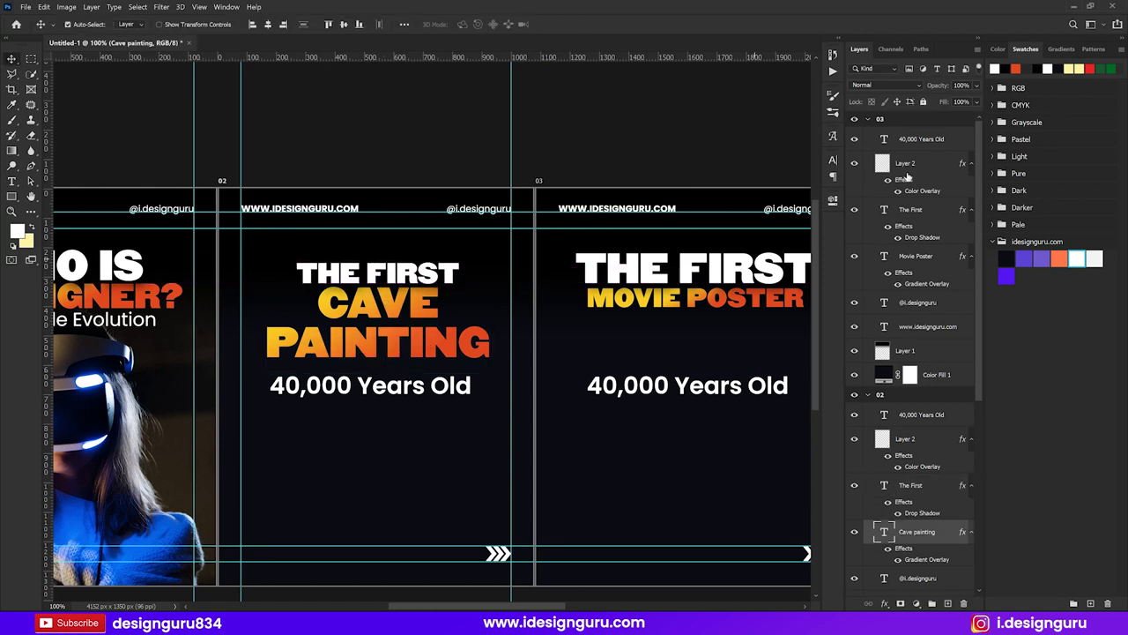
pyautogui.click(831, 163)
pyautogui.click(792, 191)
pyautogui.write('130')
pyautogui.press('Return')
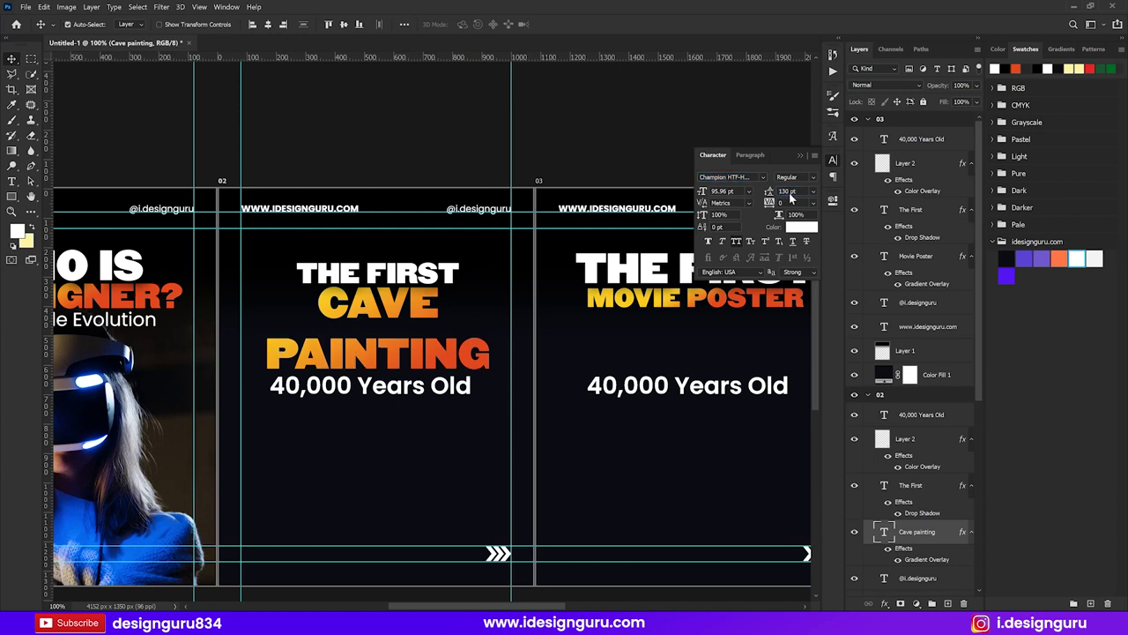
pyautogui.click(763, 197)
pyautogui.press('Return')
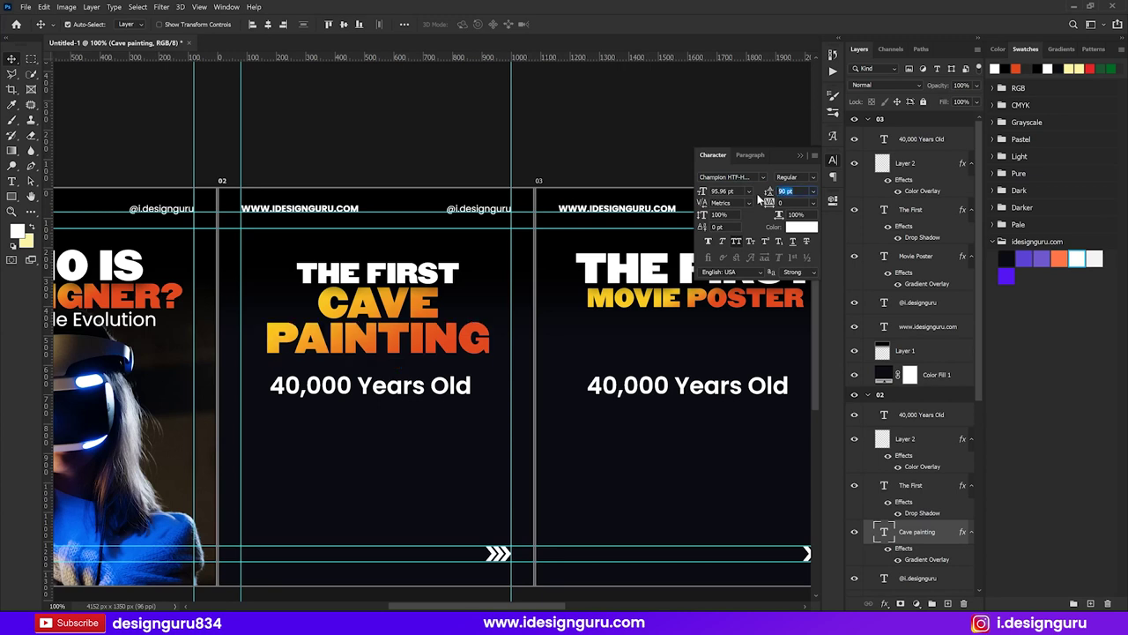
pyautogui.press('Return')
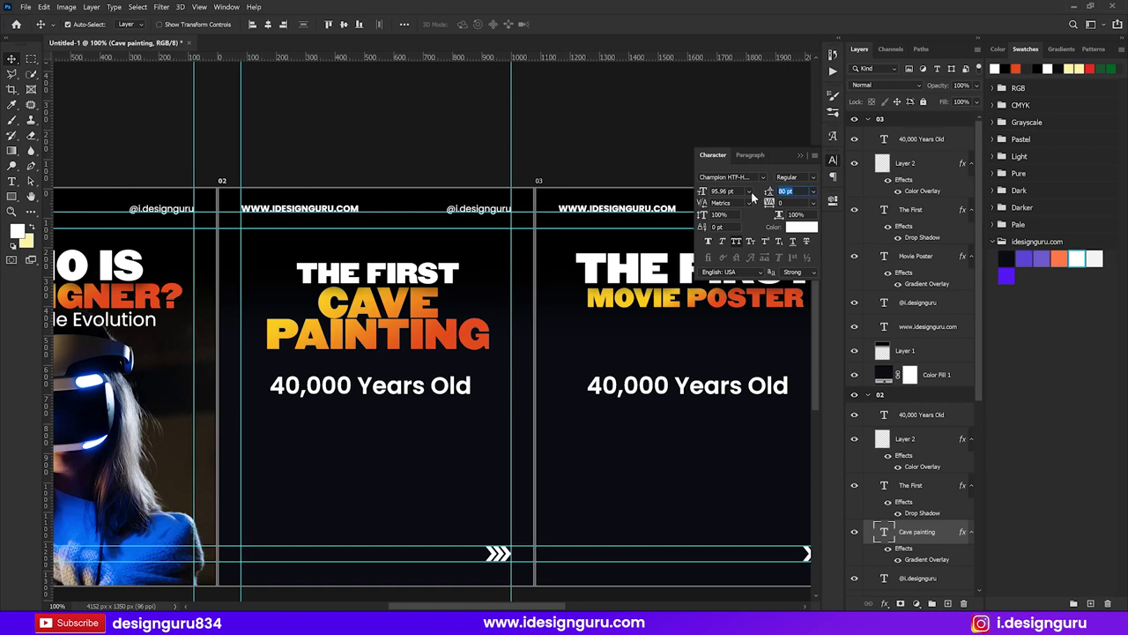
pyautogui.press('Return')
pyautogui.click(646, 151)
pyautogui.click(799, 155)
pyautogui.scroll(-1, 390, 314)
pyautogui.hscroll(1, 391, 314)
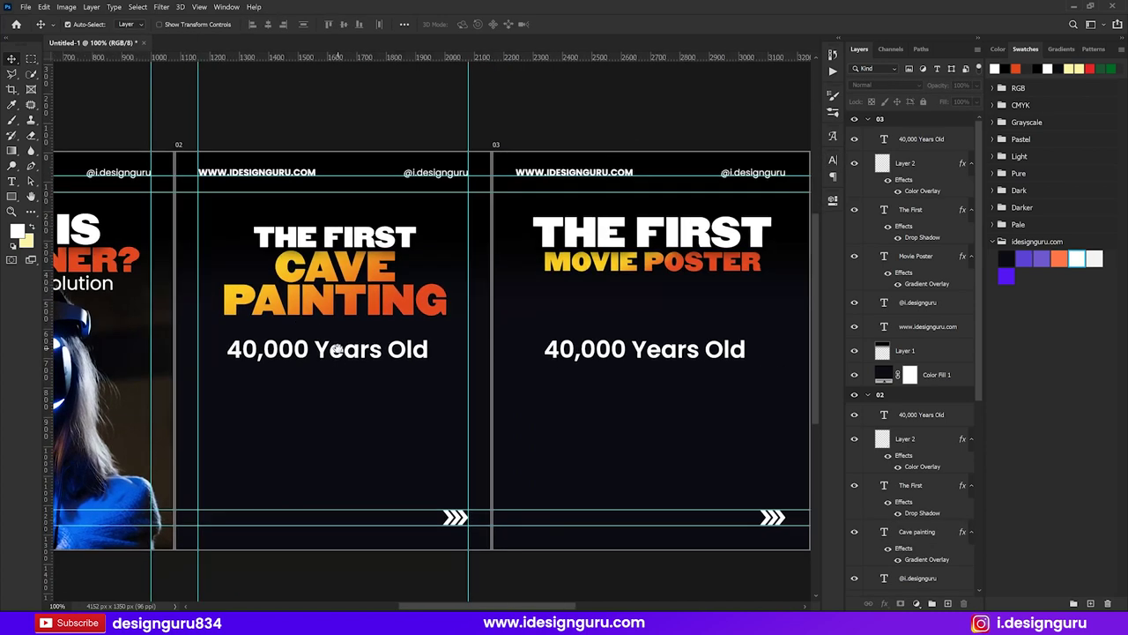
# Step: Delete the old slide 03 artboard
pyautogui.click(899, 123)
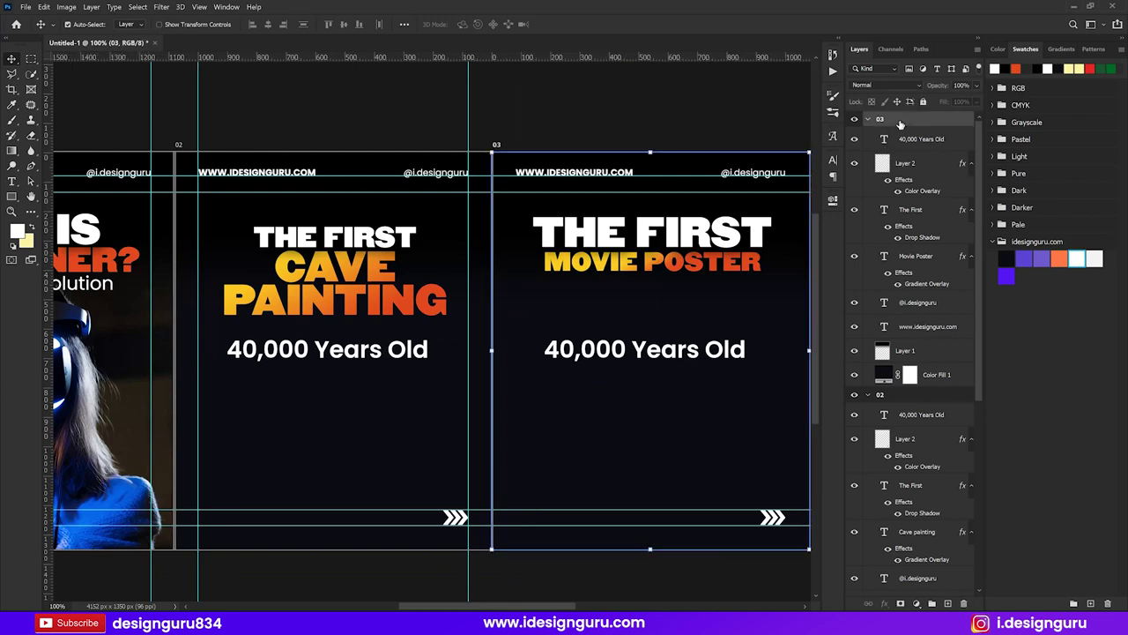
pyautogui.press('Delete')
pyautogui.click(694, 324)
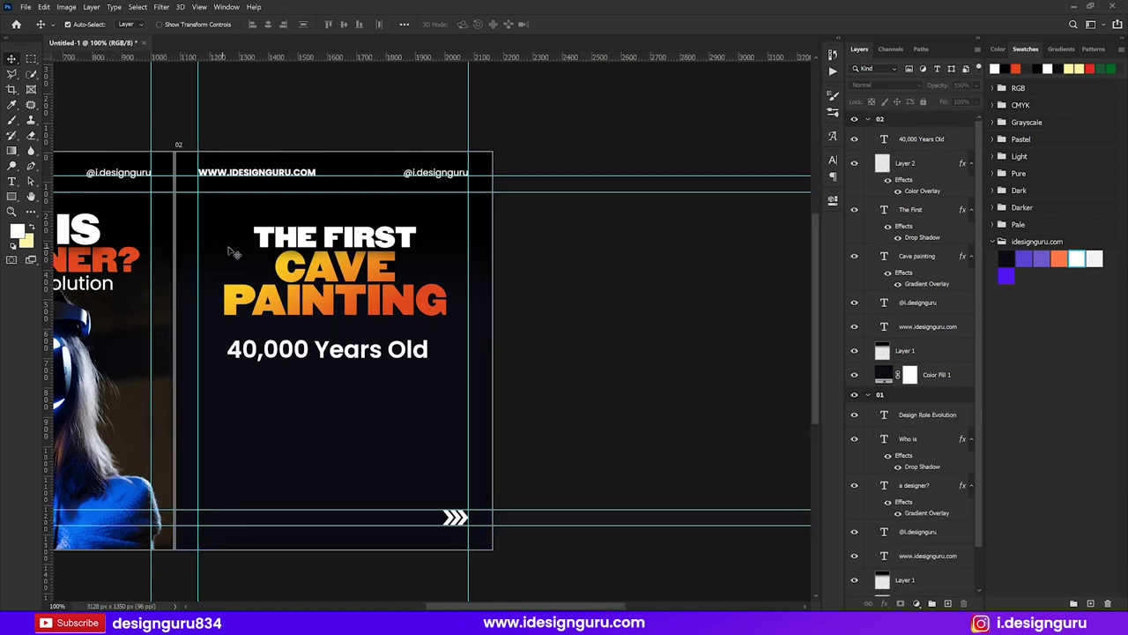
pyautogui.click(362, 359)
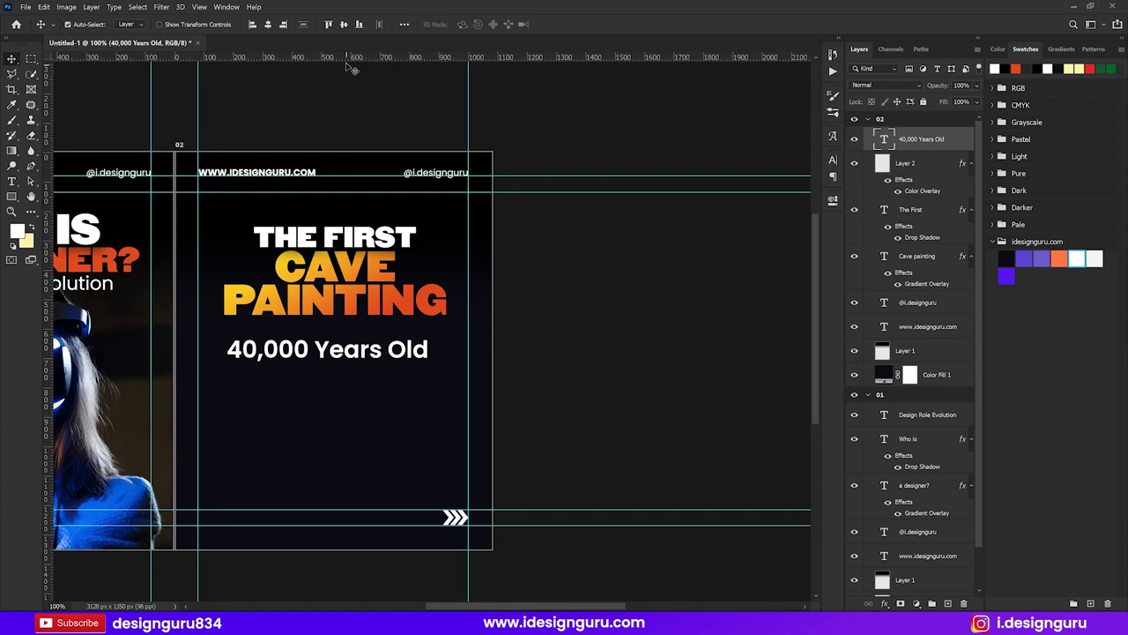
pyautogui.click(754, 379)
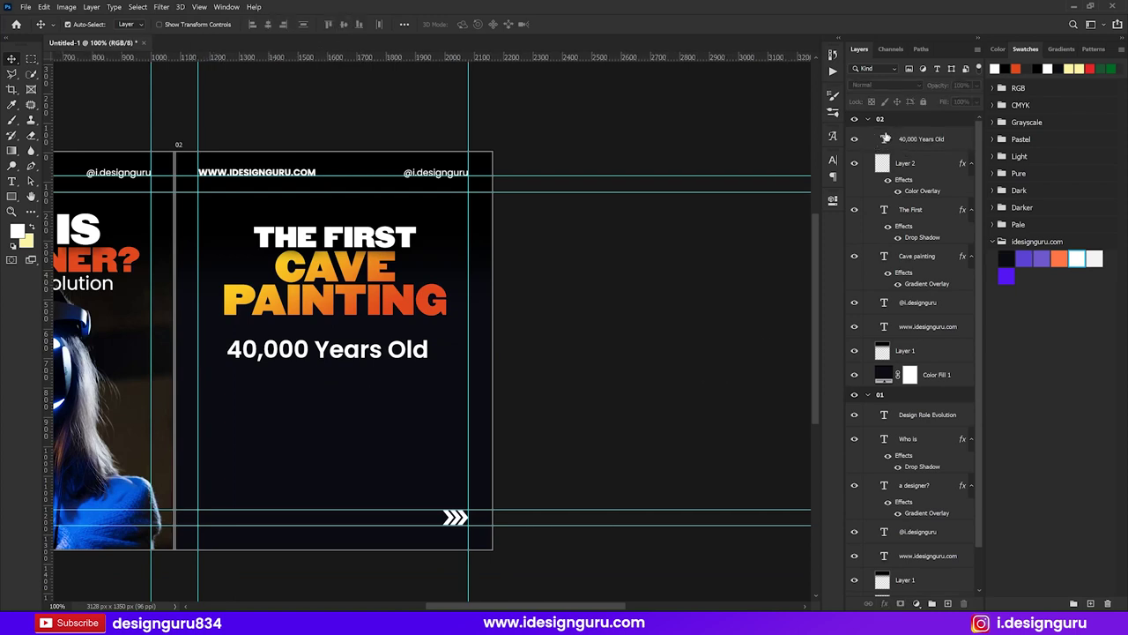
# Step: Duplicate slide 02, name the copy 03 and place it right beside slide 02
pyautogui.click(890, 121)
pyautogui.hotkey('ctrl', 'j')
pyautogui.doubleClick(888, 119)
pyautogui.write('3')
pyautogui.press('Return')
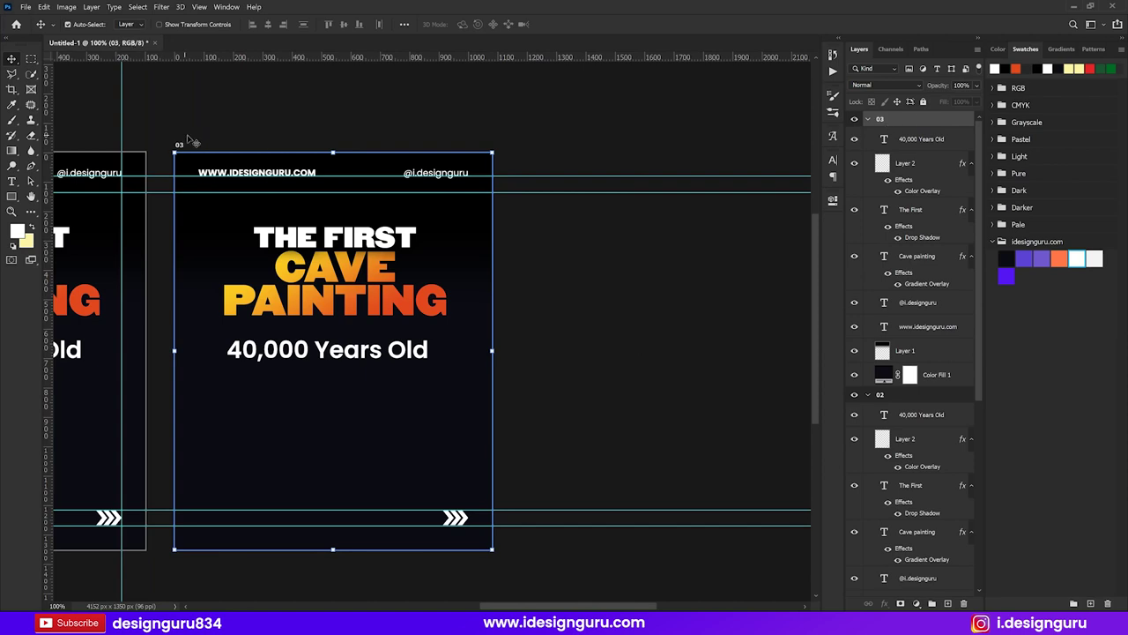
pyautogui.moveTo(181, 295); pyautogui.dragTo(154, 295)
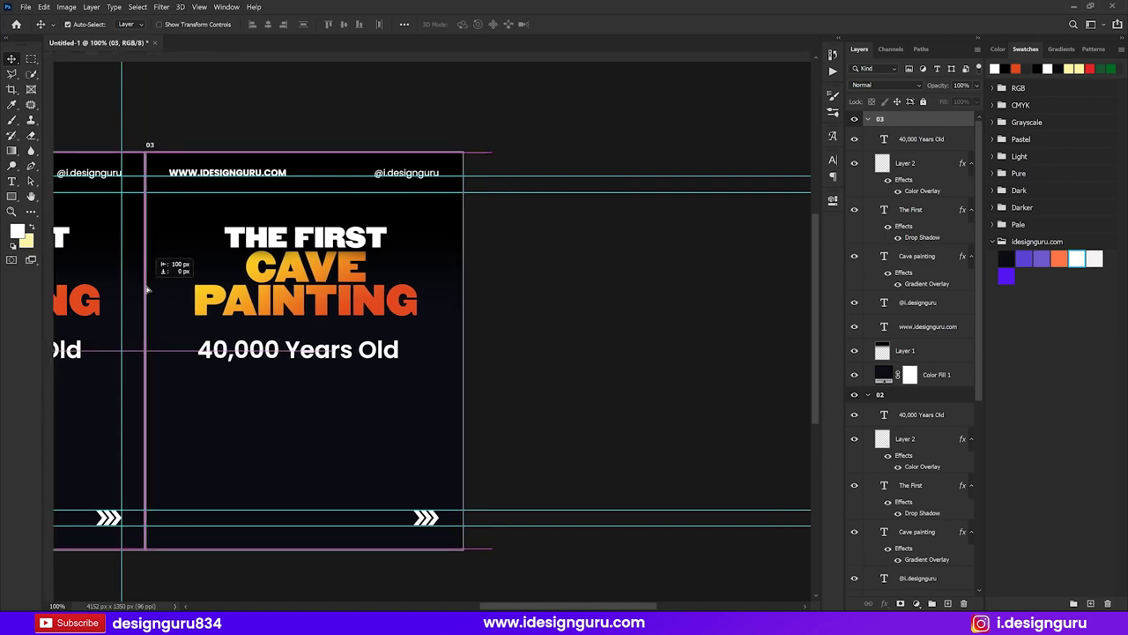
pyautogui.moveTo(314, 340); pyautogui.dragTo(520, 329)
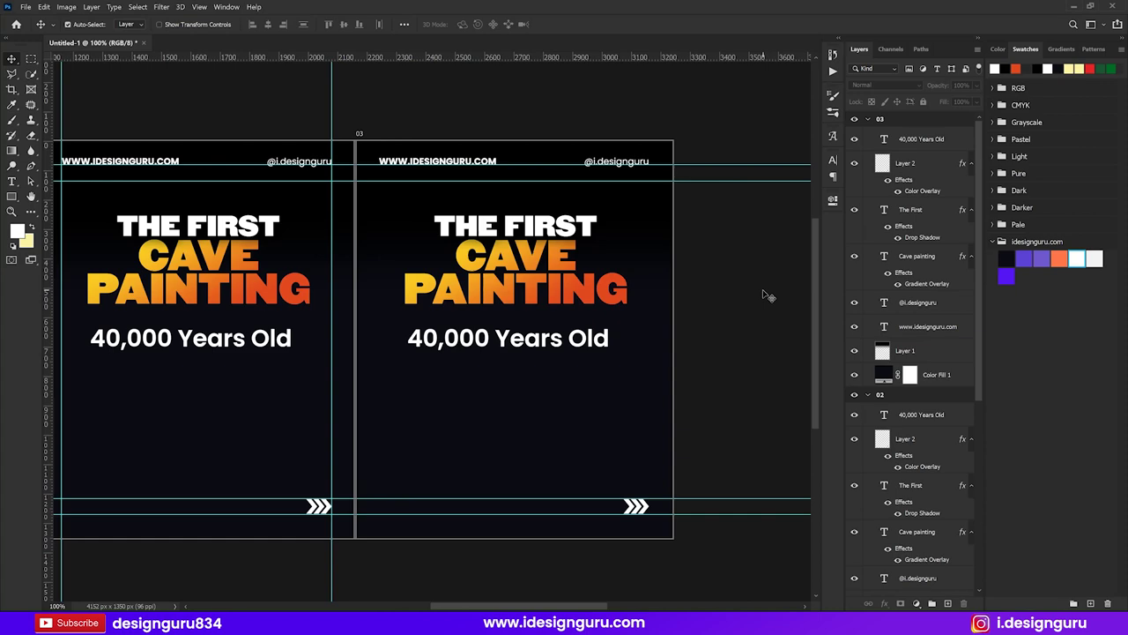
pyautogui.moveTo(374, 319); pyautogui.dragTo(325, 315)
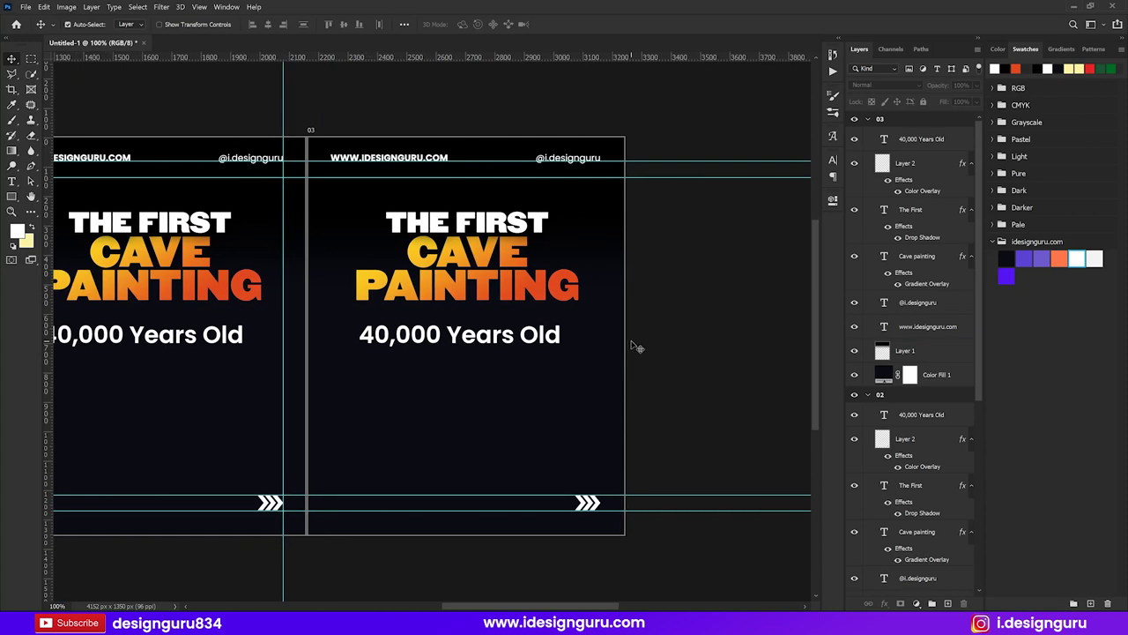
pyautogui.hotkey('alt', 'Tab')
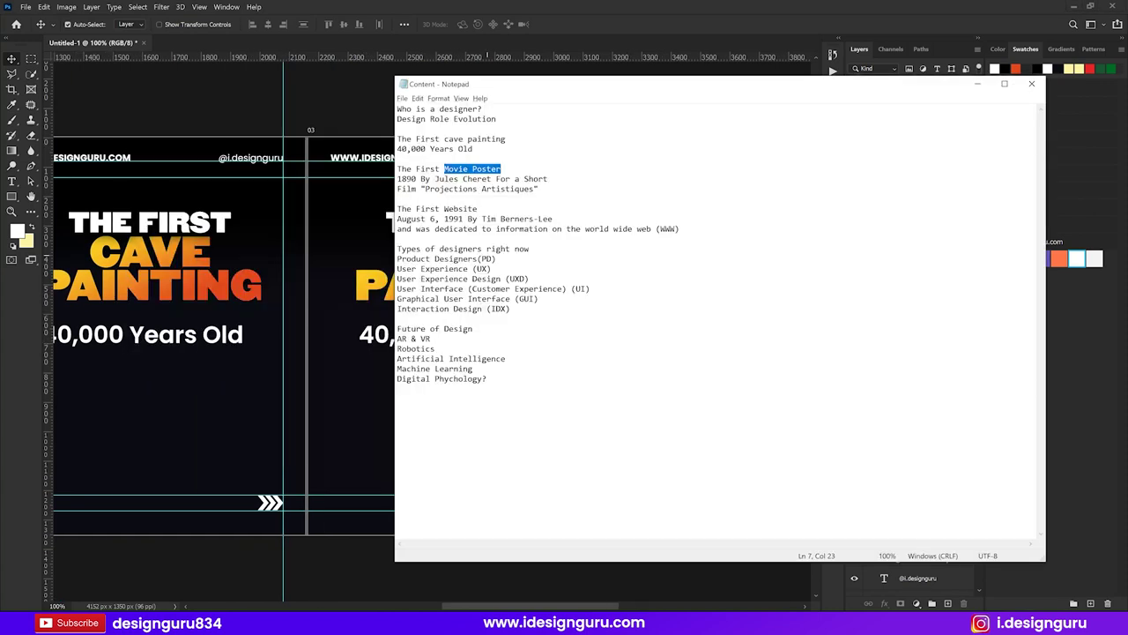
# Step: Replace slide 03's headline with MOVIE POSTER split over two lines
pyautogui.hotkey('ctrl', 'shift', 'Left')
pyautogui.hotkey('alt', 'Tab')
pyautogui.hotkey('ctrl', 'v')
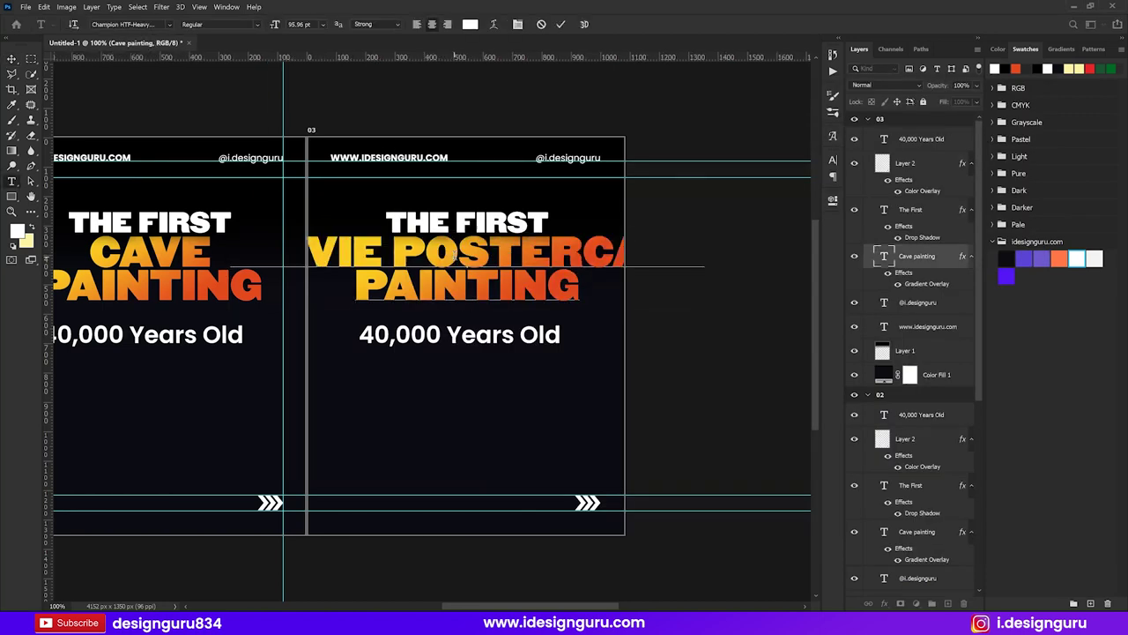
pyautogui.hotkey('ctrl', 'a')
pyautogui.write('MOVIE POSTER')
pyautogui.click(447, 250)
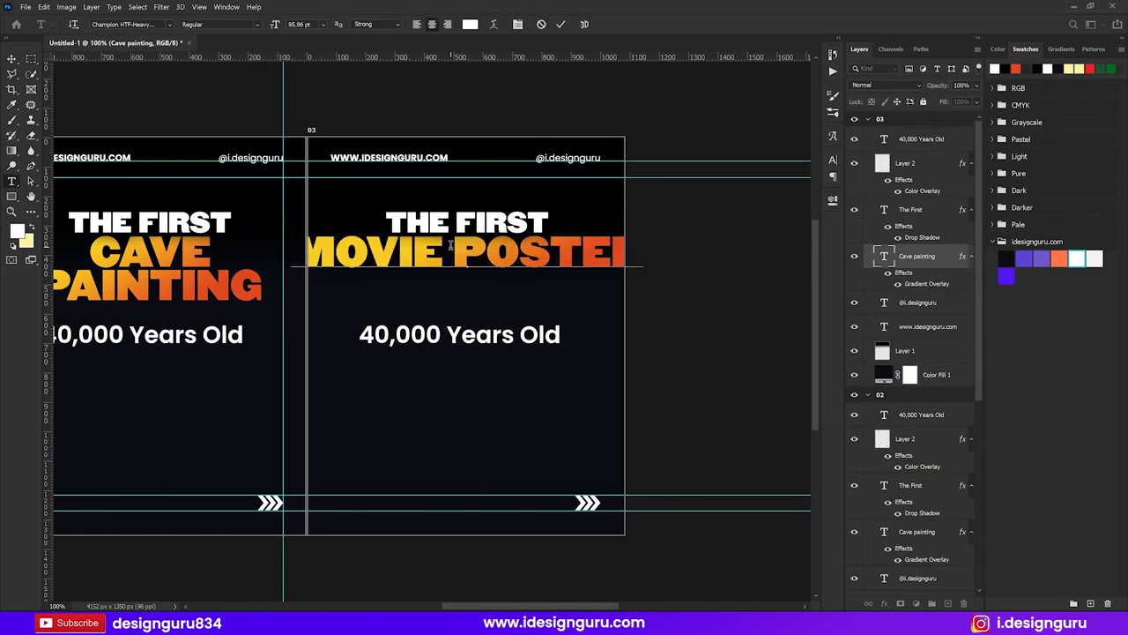
pyautogui.press('Return')
pyautogui.hotkey('ctrl', 'Return')
# Step: Deselect the headline and select the 1890 description lines in the Content notes
pyautogui.press('v')
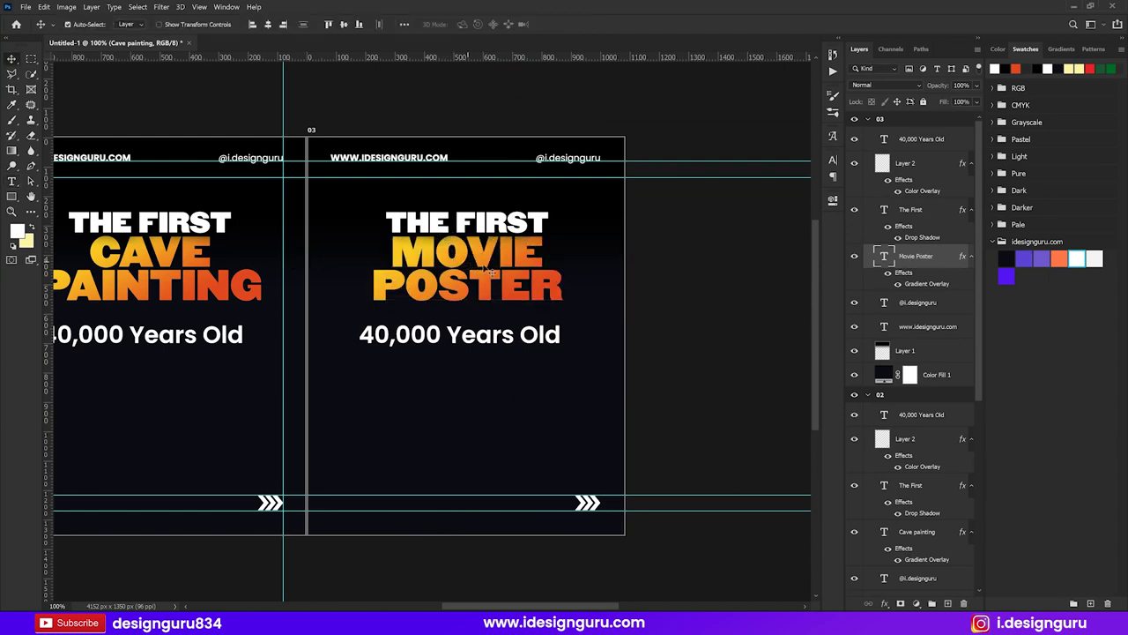
pyautogui.click(676, 264)
pyautogui.hotkey('alt', 'Tab')
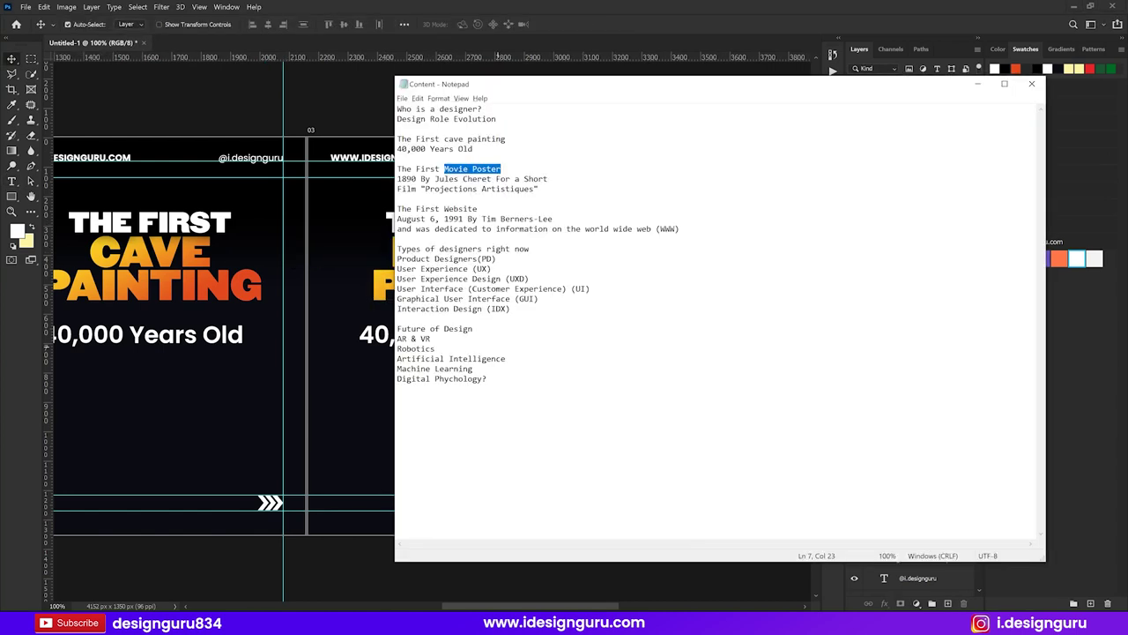
pyautogui.moveTo(396, 179); pyautogui.dragTo(531, 188)
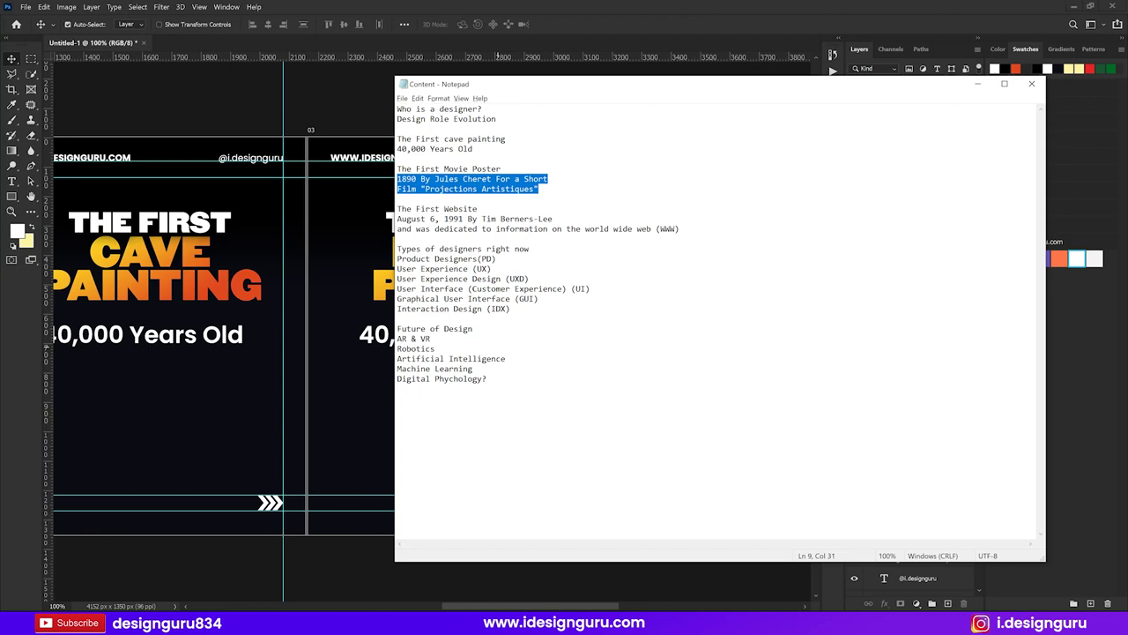
# Step: Replace slide 03's 40,000 Years Old subtitle with the 1890 description, scaled down and vertically centred
pyautogui.hotkey('ctrl', 'c')
pyautogui.hotkey('alt', 'Tab')
pyautogui.doubleClick(477, 335)
pyautogui.hotkey('ctrl', 'a')
pyautogui.hotkey('ctrl', 'v')
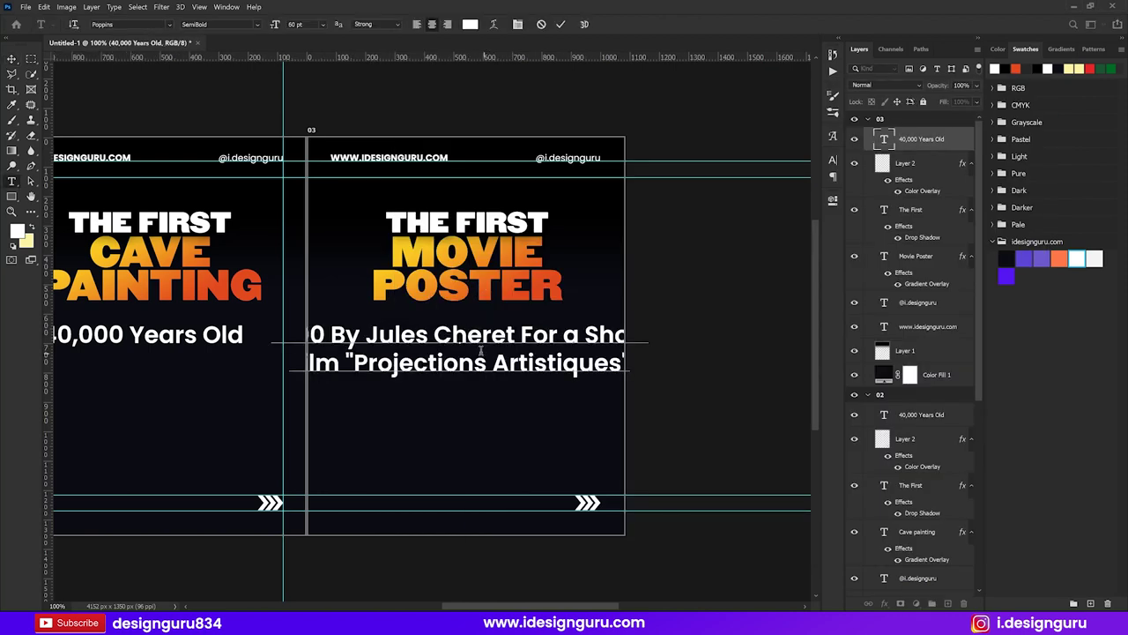
pyautogui.hotkey('ctrl', 'Return')
pyautogui.hotkey('ctrl', 't')
pyautogui.moveTo(658, 352); pyautogui.dragTo(578, 352)
pyautogui.press('Return')
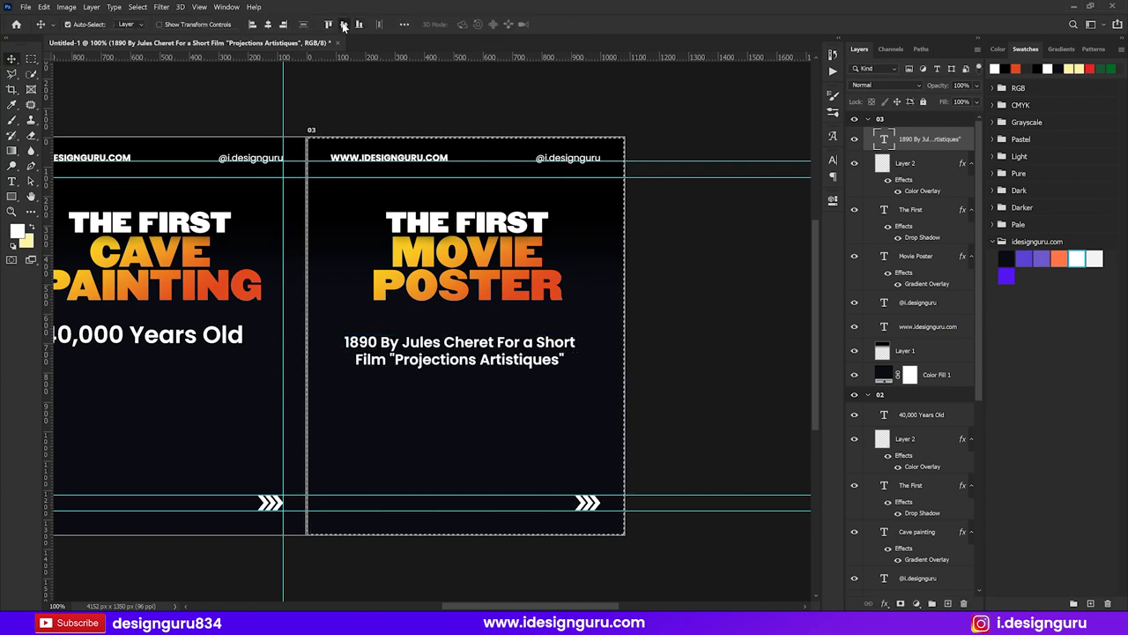
pyautogui.click(344, 24)
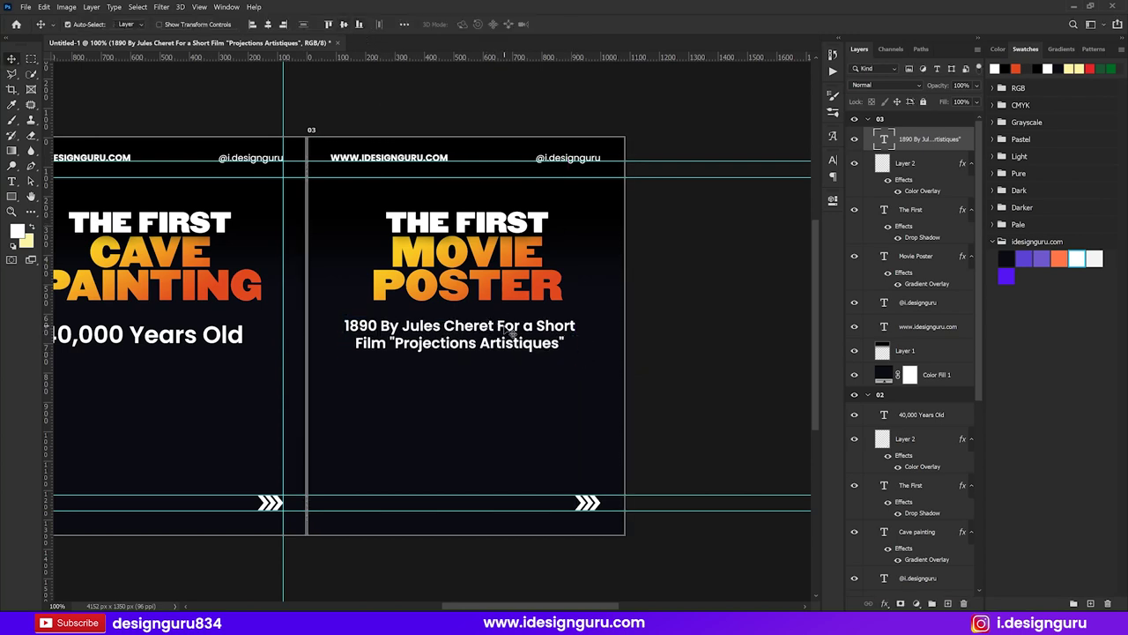
# Step: Lower the subtitles on slides 02 and 03 to matching heights
pyautogui.moveTo(252, 377); pyautogui.dragTo(402, 363)
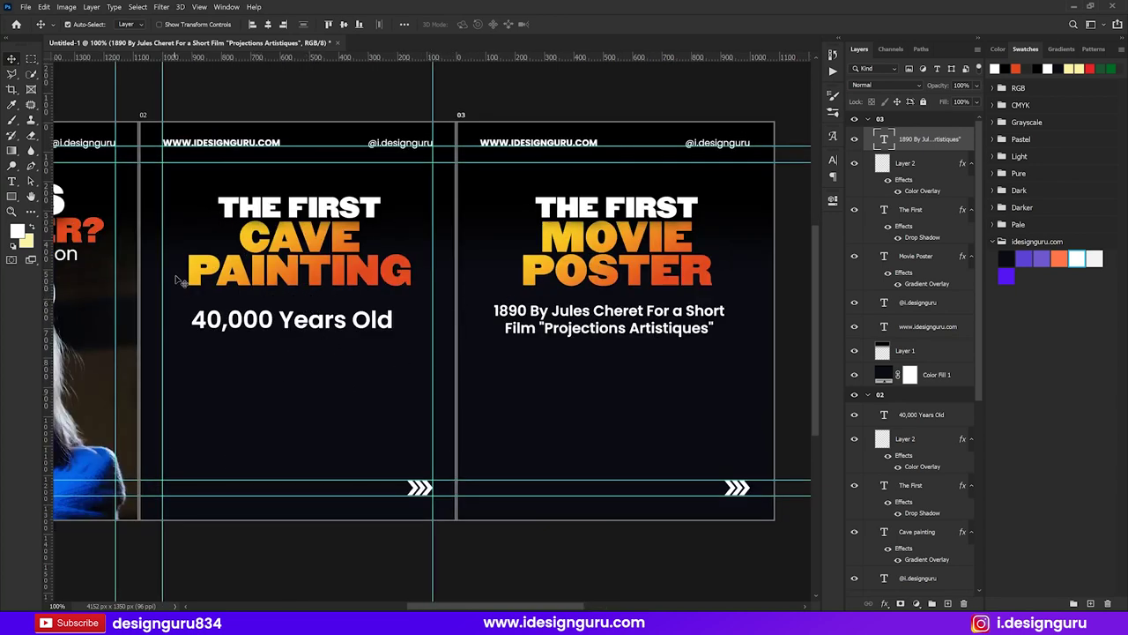
pyautogui.moveTo(335, 323); pyautogui.dragTo(331, 370)
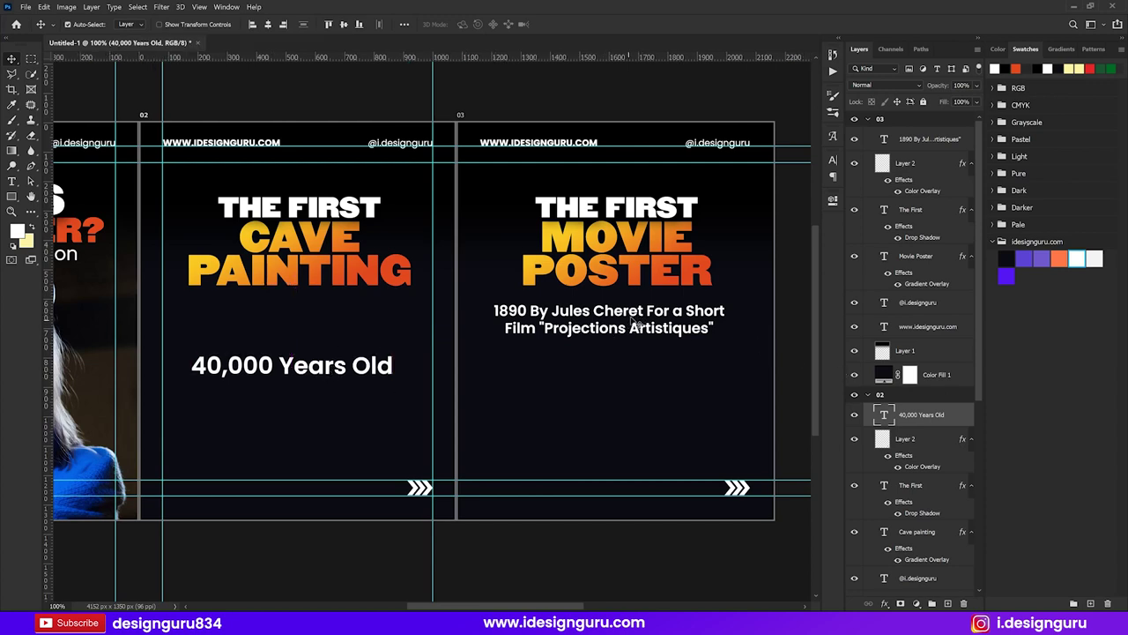
pyautogui.moveTo(631, 320); pyautogui.dragTo(633, 373)
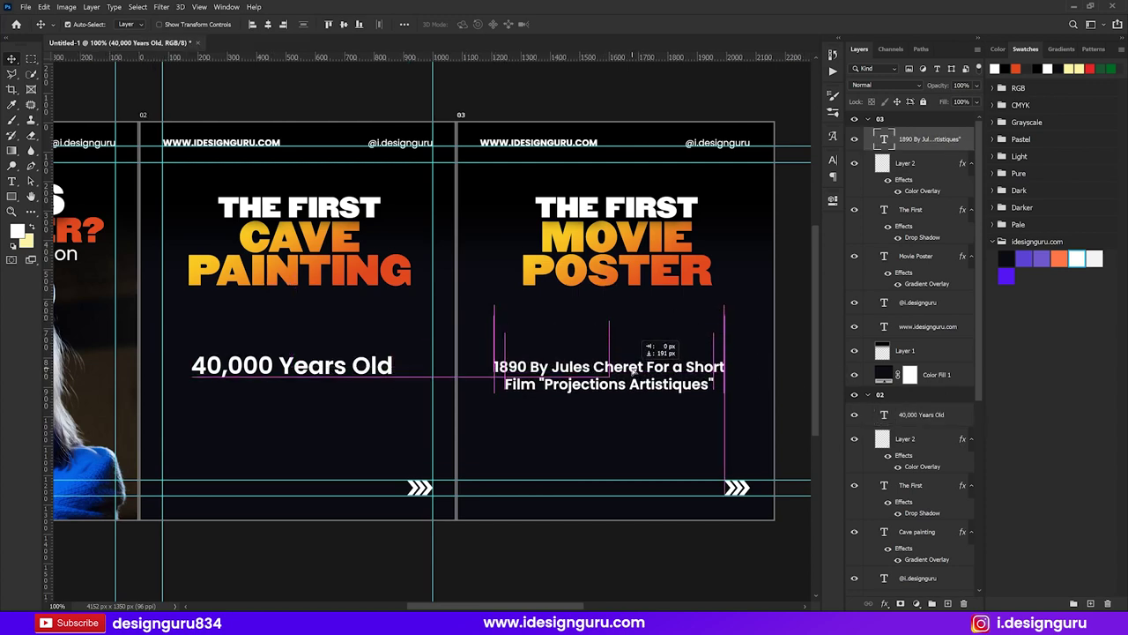
pyautogui.moveTo(688, 374); pyautogui.dragTo(688, 369)
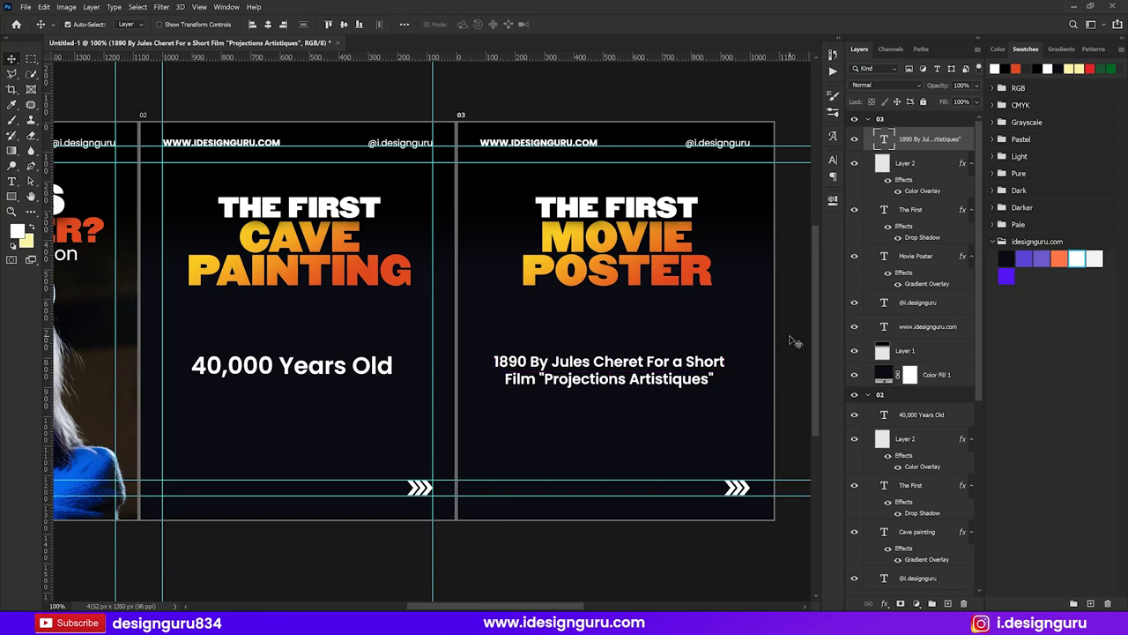
pyautogui.click(791, 342)
pyautogui.moveTo(791, 342); pyautogui.dragTo(361, 325)
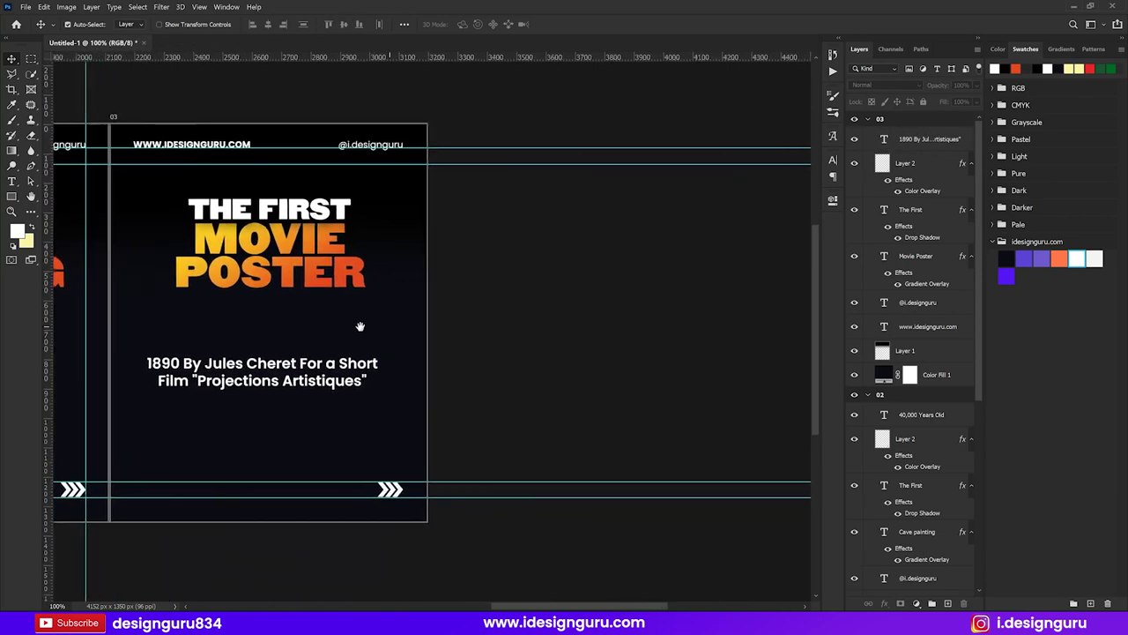
# Step: Duplicate slide 03 into a new artboard named 04, placed right beside it
pyautogui.click(886, 122)
pyautogui.click(866, 121)
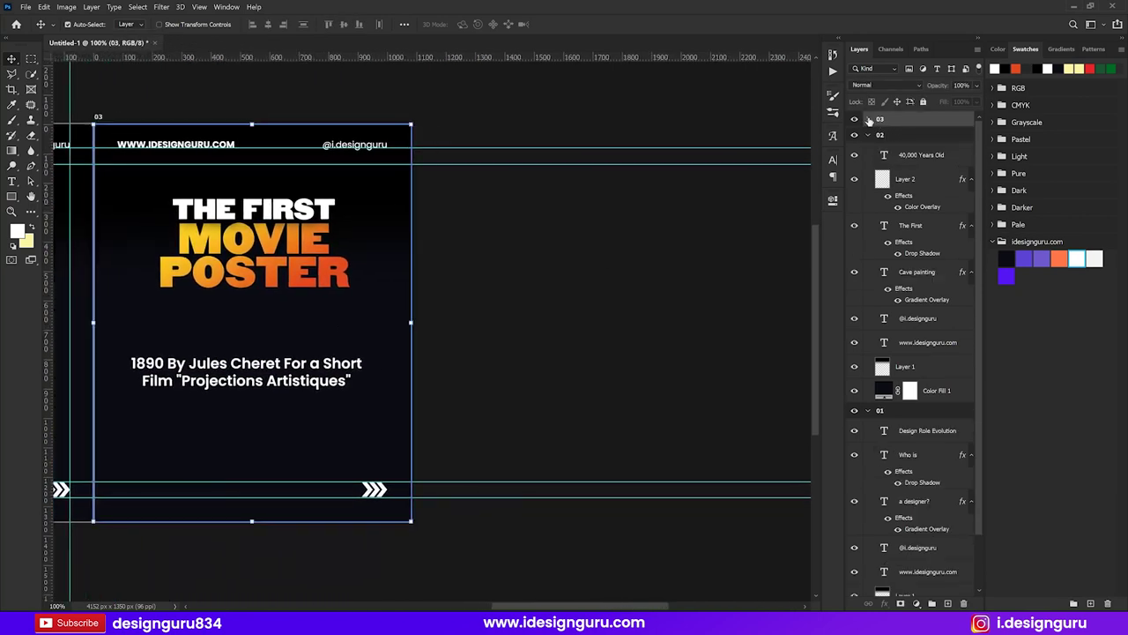
pyautogui.click(868, 136)
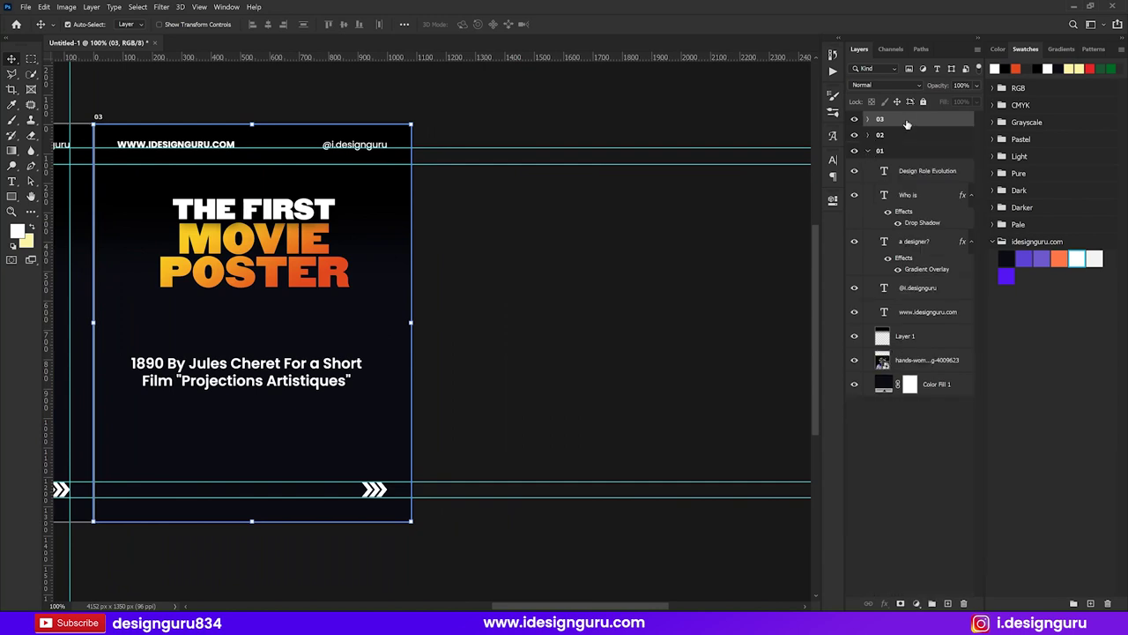
pyautogui.hotkey('ctrl', 'j')
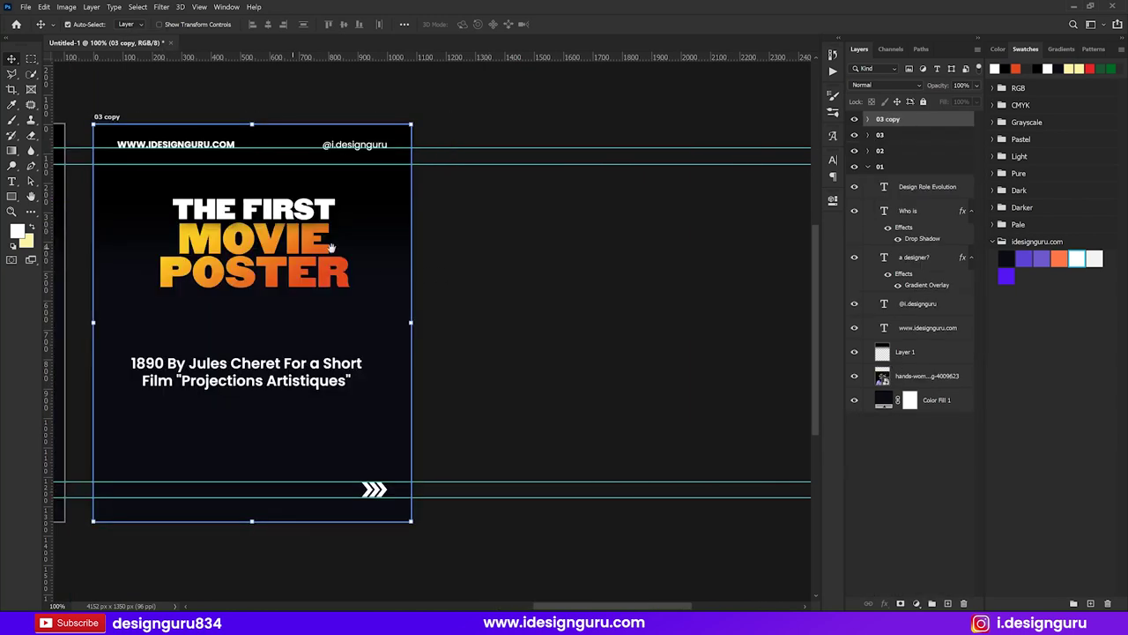
pyautogui.moveTo(470, 291); pyautogui.dragTo(441, 292)
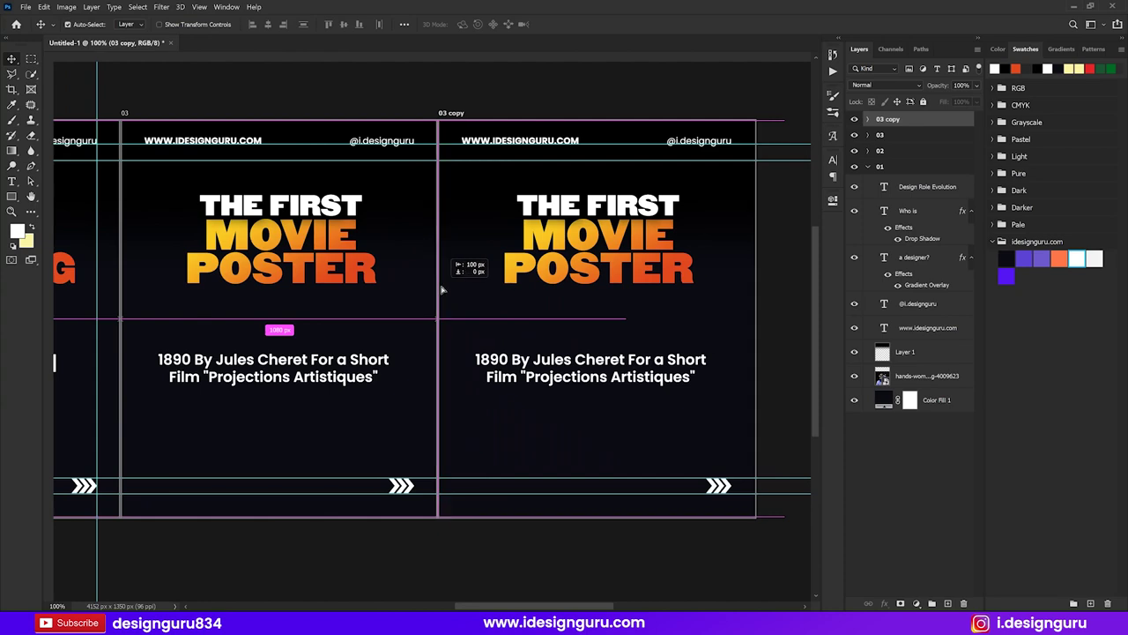
pyautogui.doubleClick(886, 120)
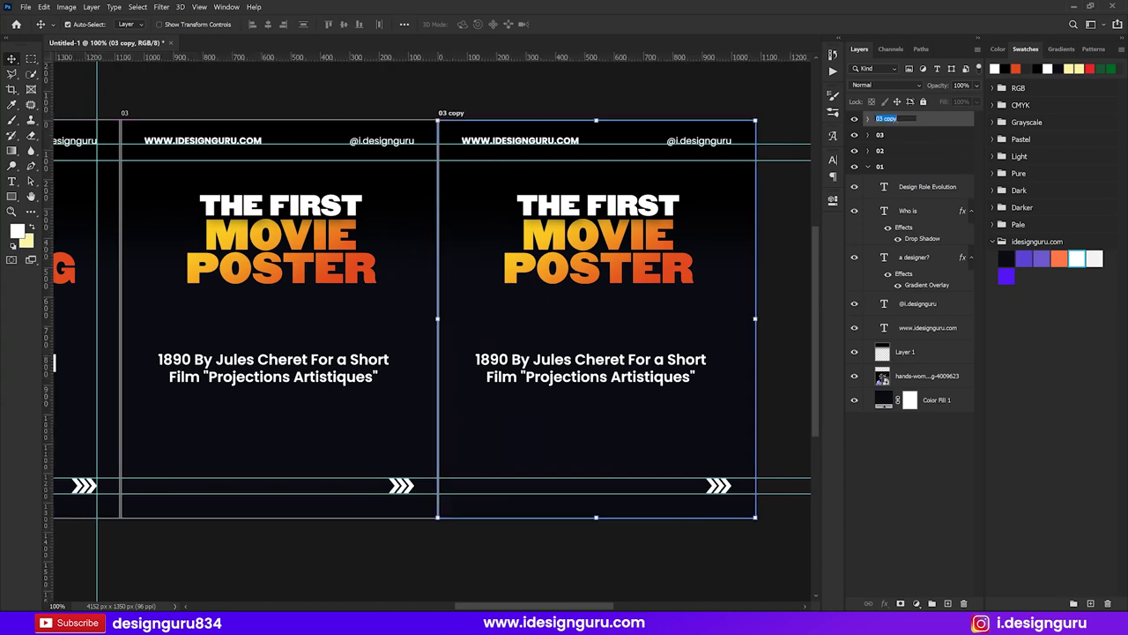
pyautogui.write('04')
pyautogui.press('Return')
# Step: Replace slide 04's MOVIE POSTER headline with WEBSITE, copied from the Content notes
pyautogui.hscroll(3, 444, 156)
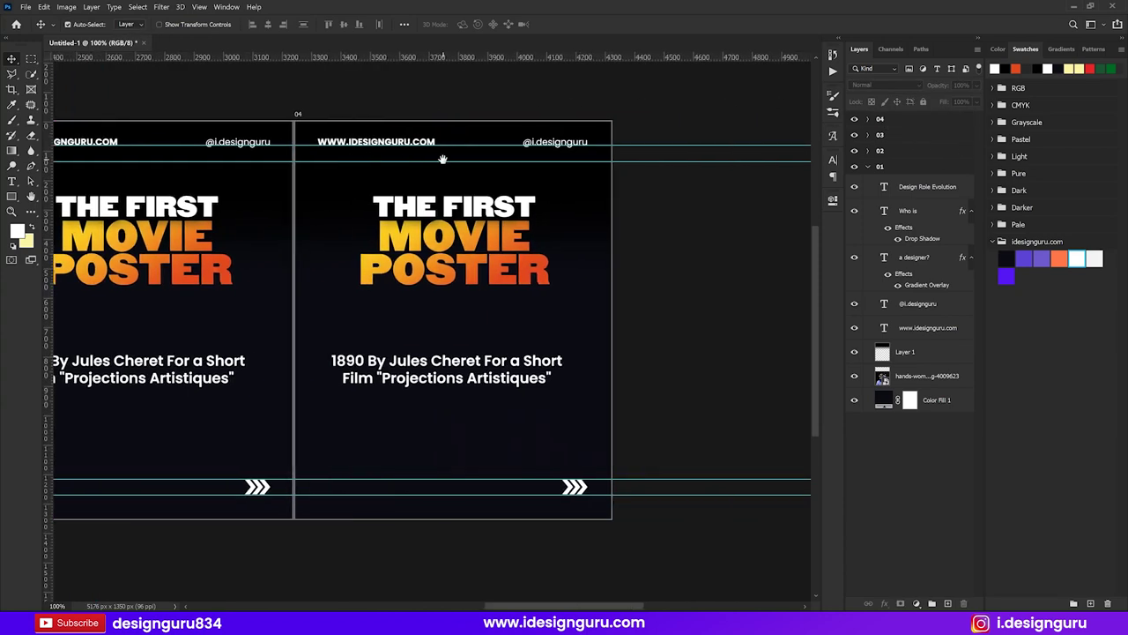
pyautogui.hotkey('alt', 'Tab')
pyautogui.moveTo(397, 209); pyautogui.dragTo(473, 209)
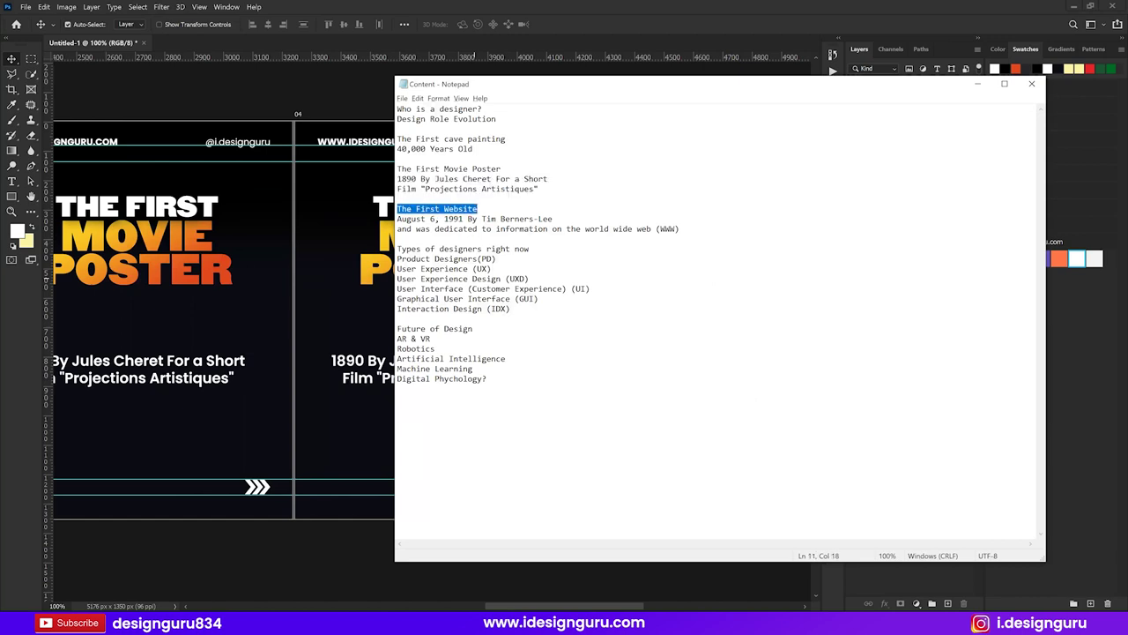
pyautogui.click(440, 209)
pyautogui.hotkey('shift', 'End')
pyautogui.hotkey('ctrl', 'c')
pyautogui.hotkey('alt', 'Tab')
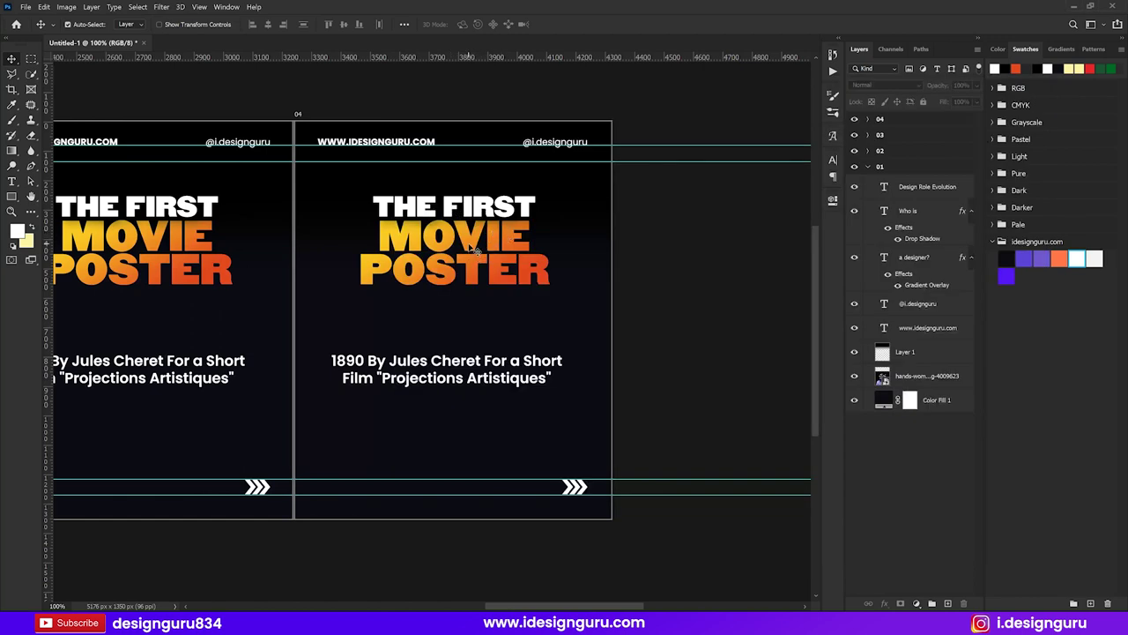
pyautogui.doubleClick(476, 251)
pyautogui.hotkey('ctrl', 'v')
pyautogui.hotkey('ctrl', 'Return')
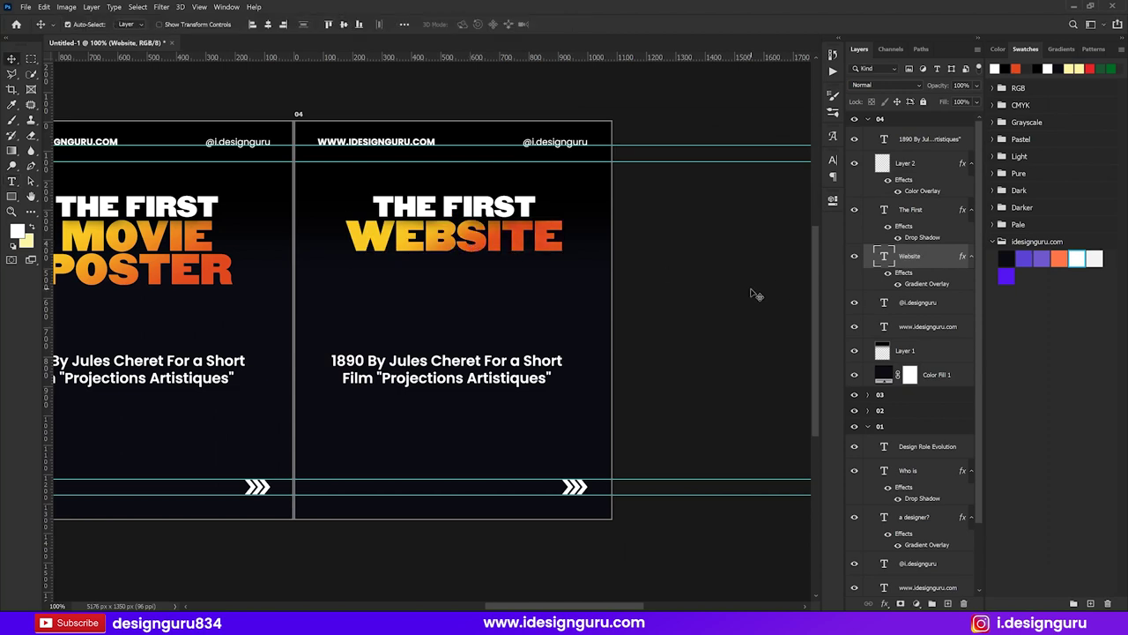
# Step: Swap the 1890 caption for the 'August 6, 1991' caption copied from the notes
pyautogui.moveTo(485, 361); pyautogui.dragTo(483, 334)
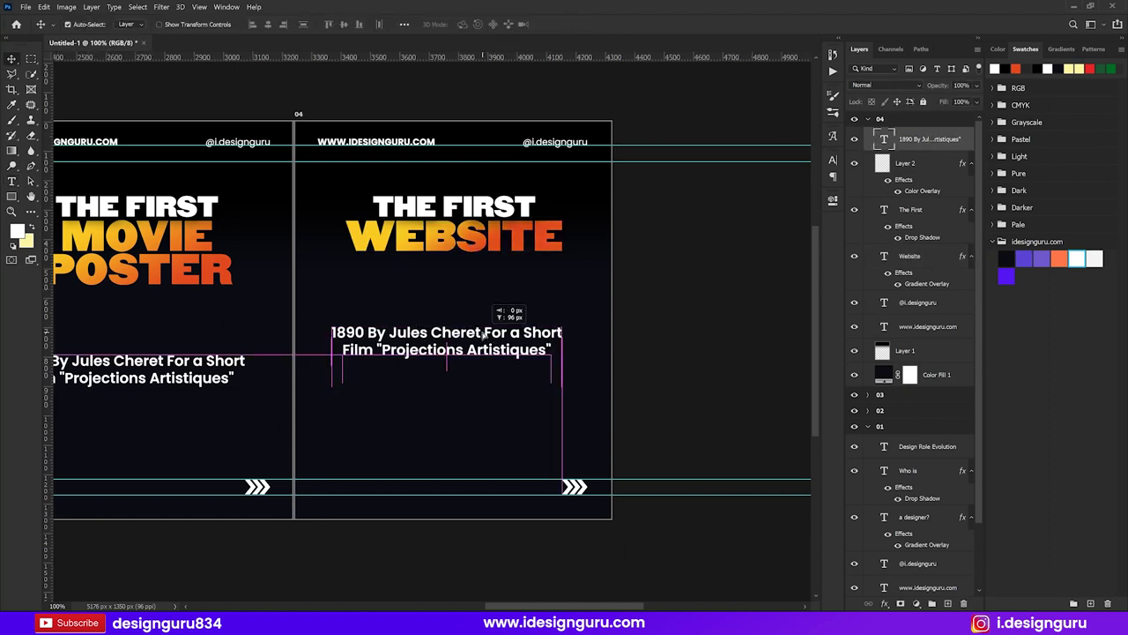
pyautogui.hotkey('alt', 'Tab')
pyautogui.moveTo(397, 219); pyautogui.dragTo(680, 228)
pyautogui.hotkey('alt', 'Tab')
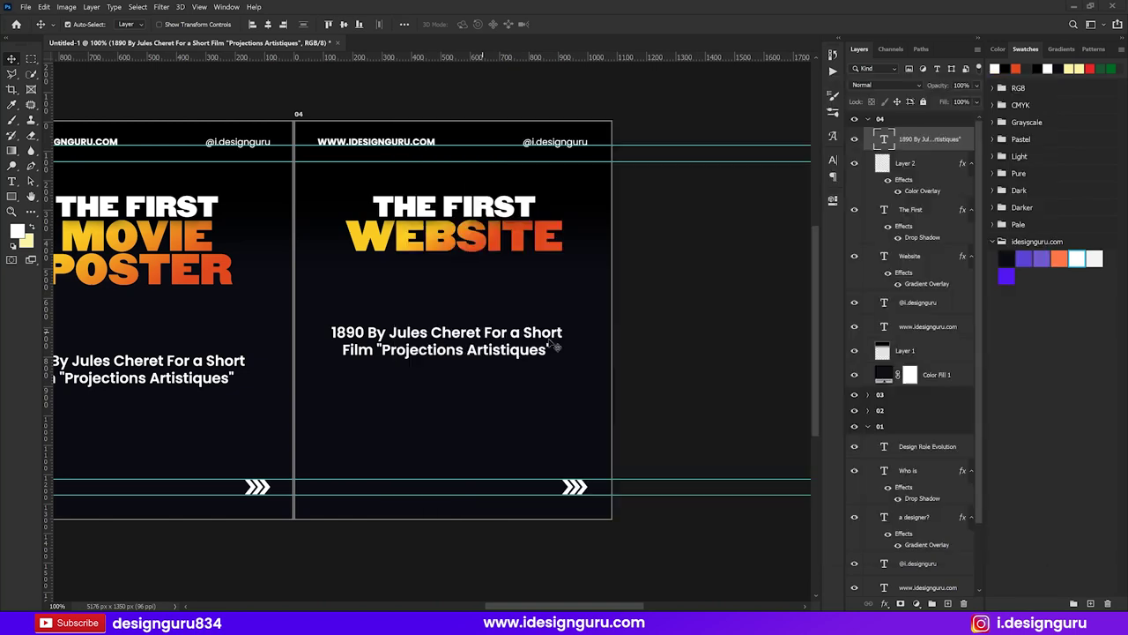
pyautogui.doubleClick(464, 340)
pyautogui.hotkey('ctrl', 'v')
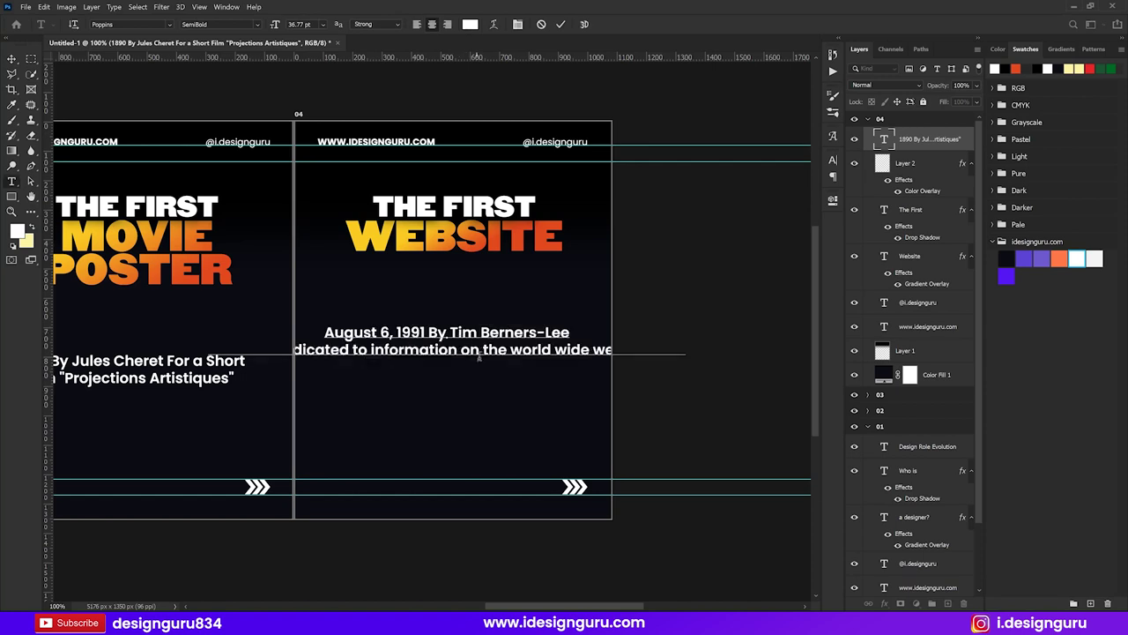
# Step: Break the caption after 'information' and nudge the caption block into place
pyautogui.click(459, 350)
pyautogui.press('Return')
pyautogui.hotkey('ctrl', 'Return')
pyautogui.press('v')
pyautogui.moveTo(518, 364); pyautogui.dragTo(517, 377)
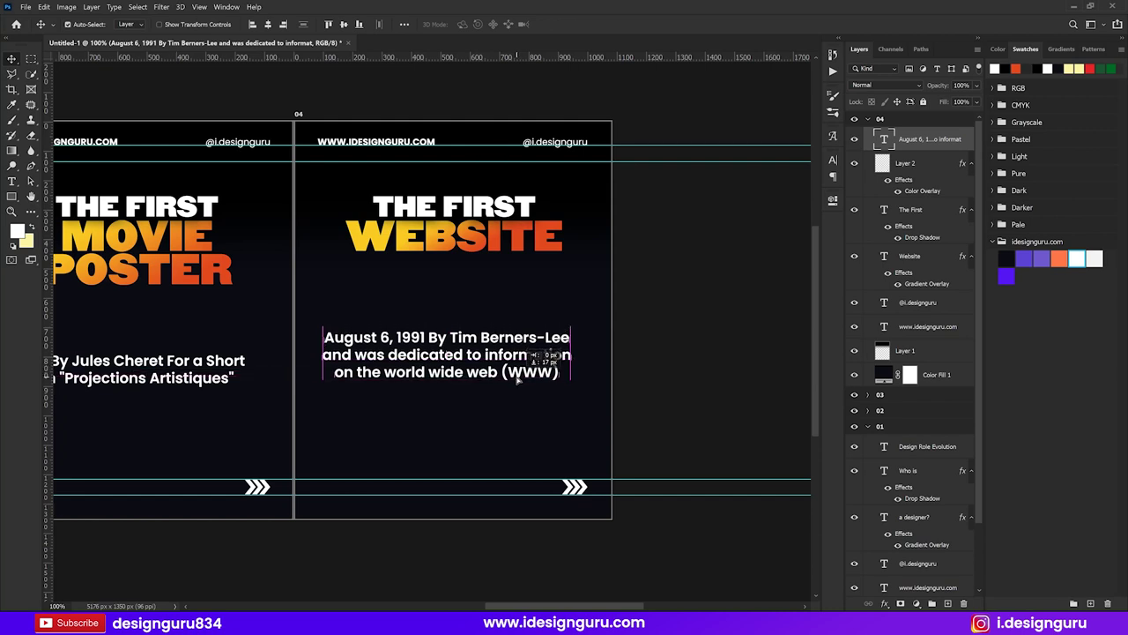
pyautogui.moveTo(516, 377); pyautogui.dragTo(517, 373)
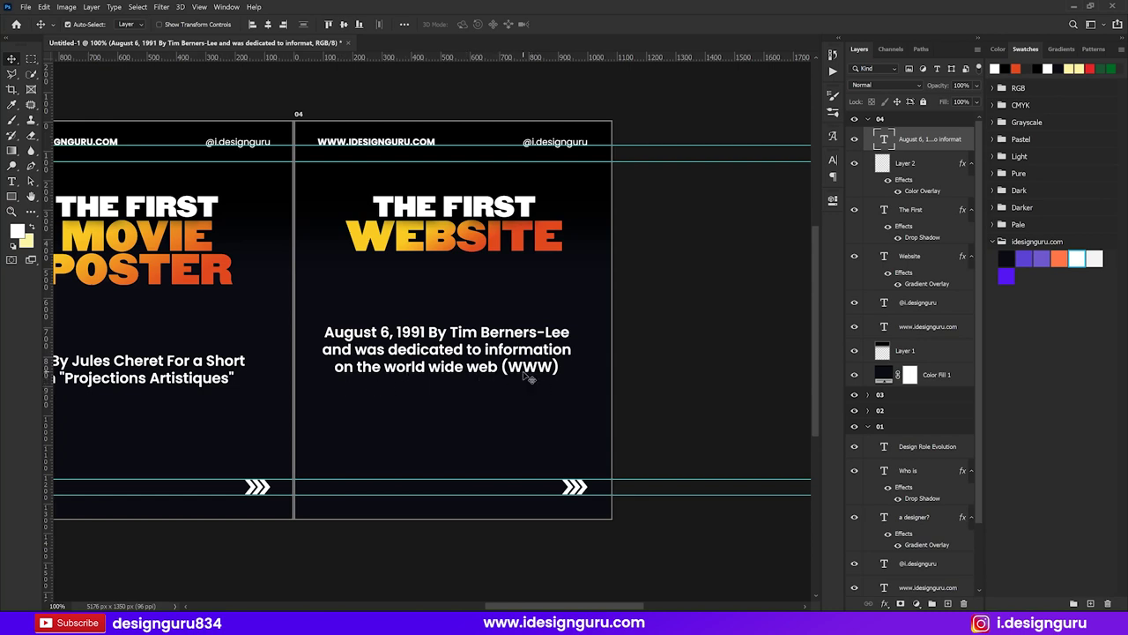
pyautogui.click(728, 350)
pyautogui.hscroll(5, 728, 353)
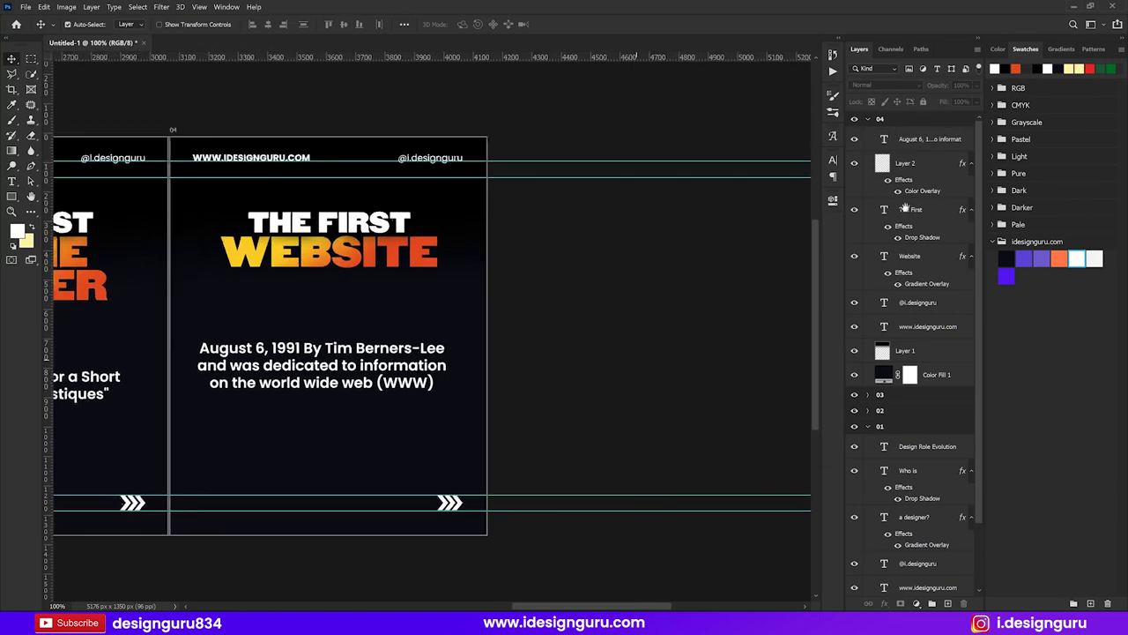
pyautogui.click(892, 123)
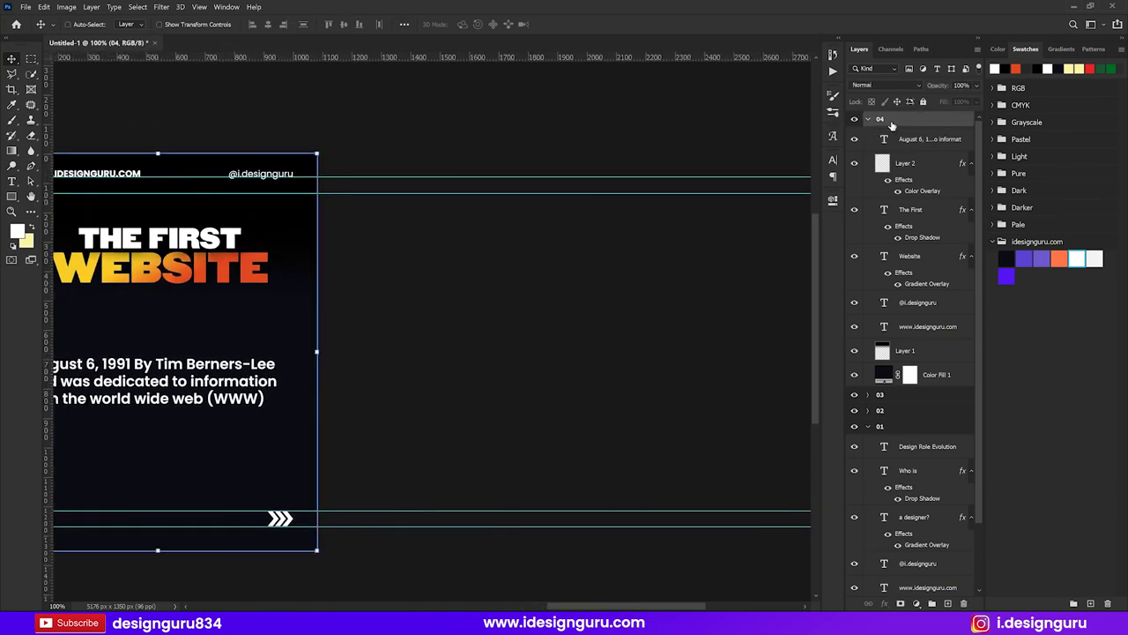
# Step: Duplicate slide 04 into an artboard named 05, positioned right next to it
pyautogui.hotkey('ctrl', 'j')
pyautogui.moveTo(250, 299); pyautogui.dragTo(557, 294)
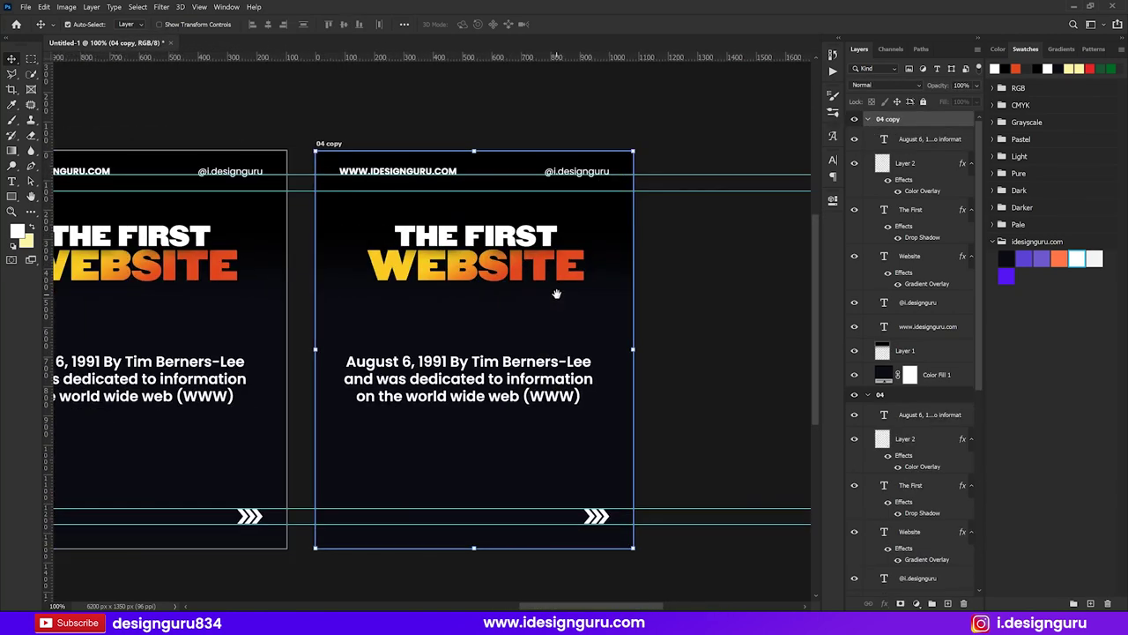
pyautogui.doubleClick(889, 119)
pyautogui.write('05')
pyautogui.press('Return')
pyautogui.moveTo(320, 302); pyautogui.dragTo(290, 298)
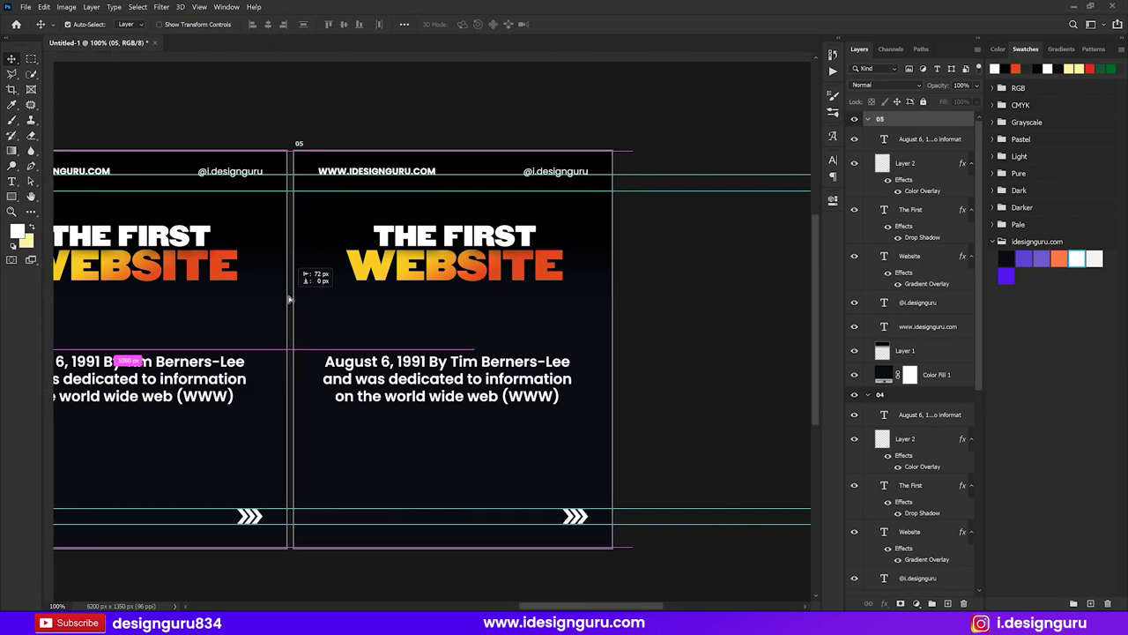
# Step: Change slide 05's THE FIRST heading to TYPES OF, using the line from the notes
pyautogui.hotkey('alt', 'Tab')
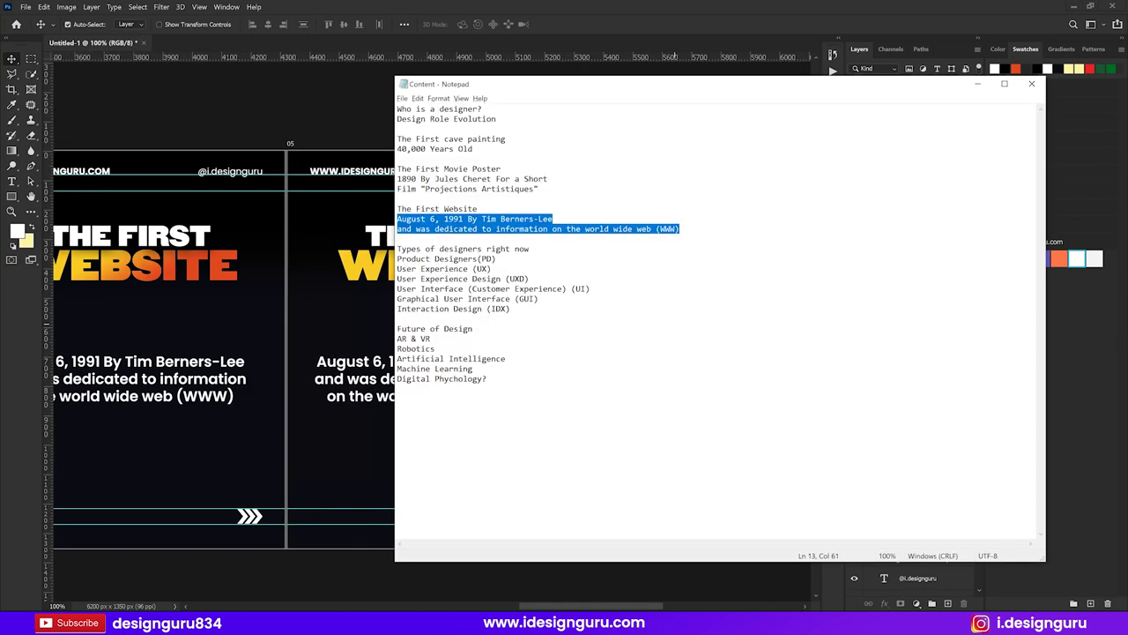
pyautogui.moveTo(398, 249); pyautogui.dragTo(529, 249)
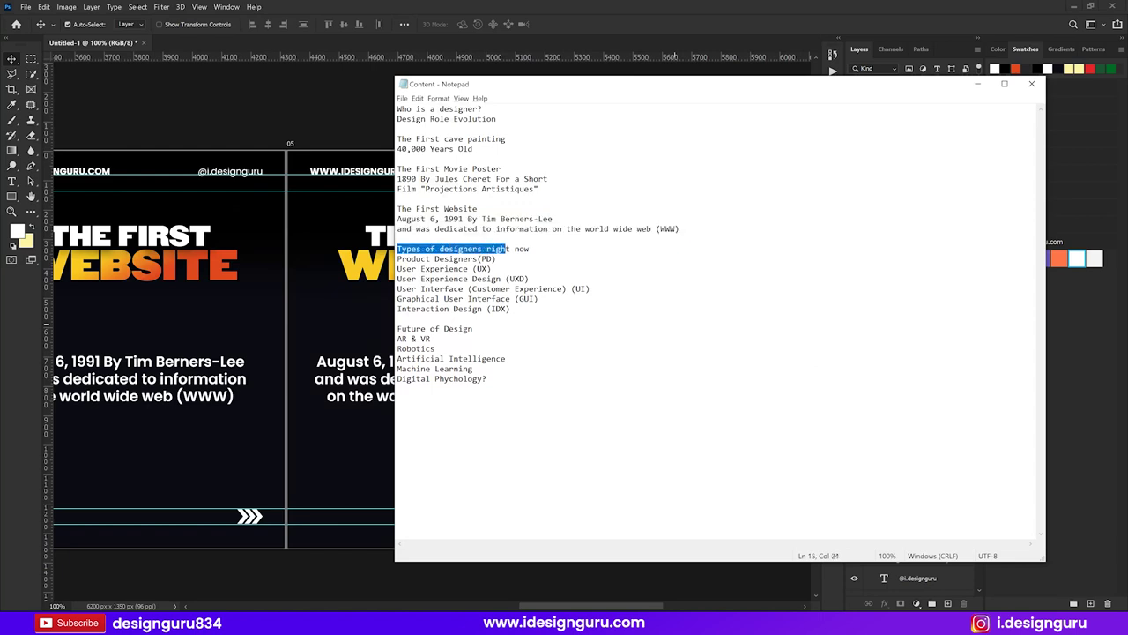
pyautogui.hotkey('alt', 'Tab')
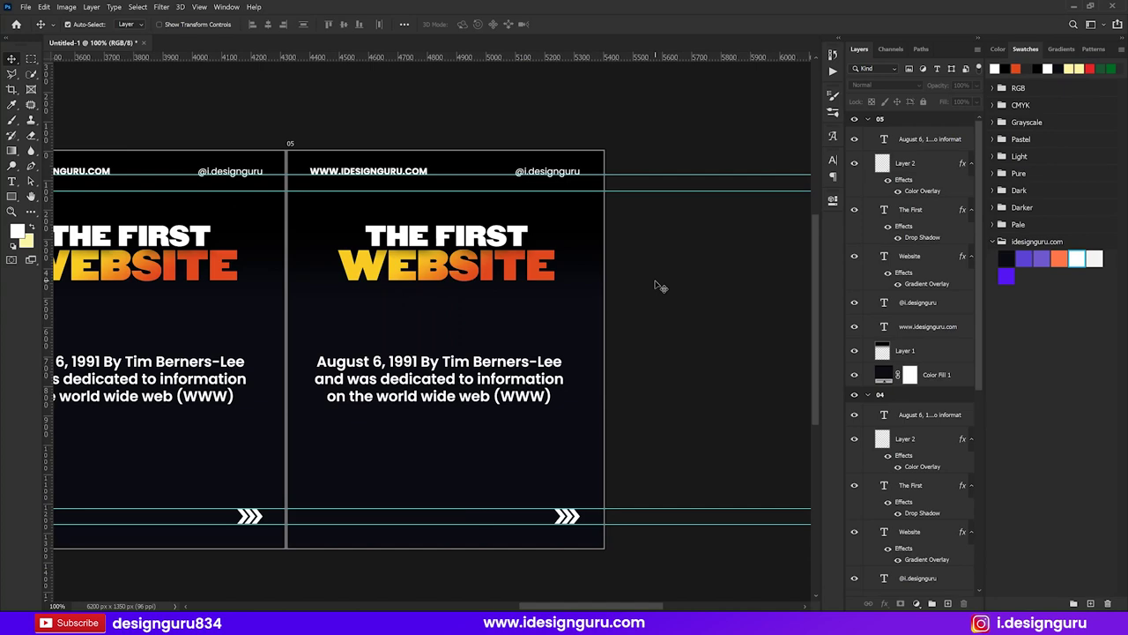
pyautogui.moveTo(403, 327); pyautogui.dragTo(444, 299)
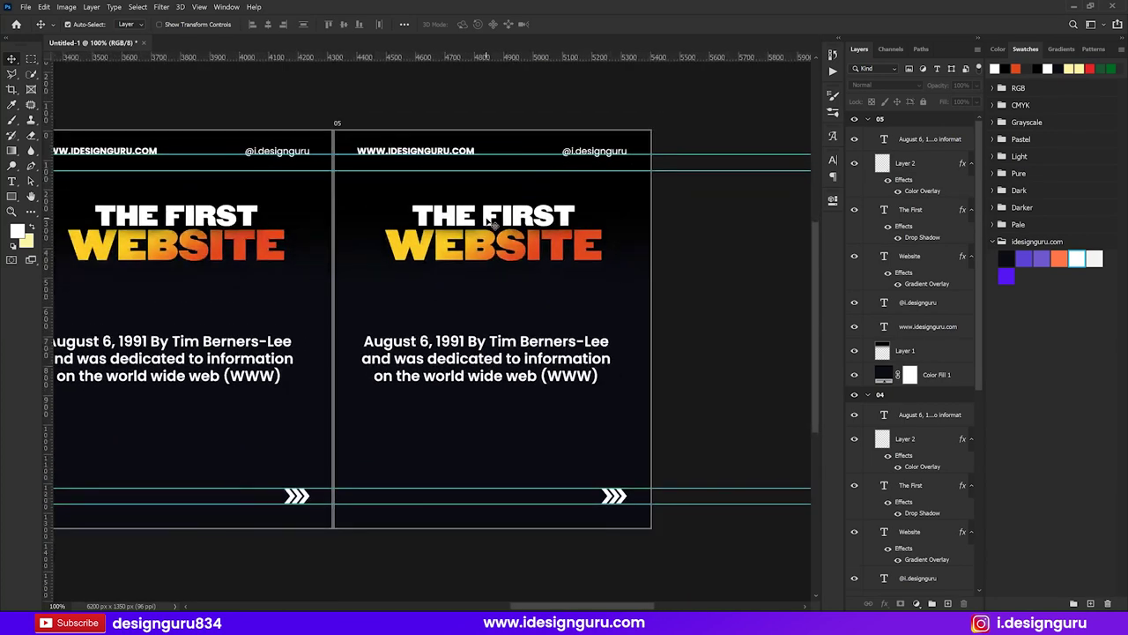
pyautogui.doubleClick(488, 221)
pyautogui.hotkey('ctrl', 'v')
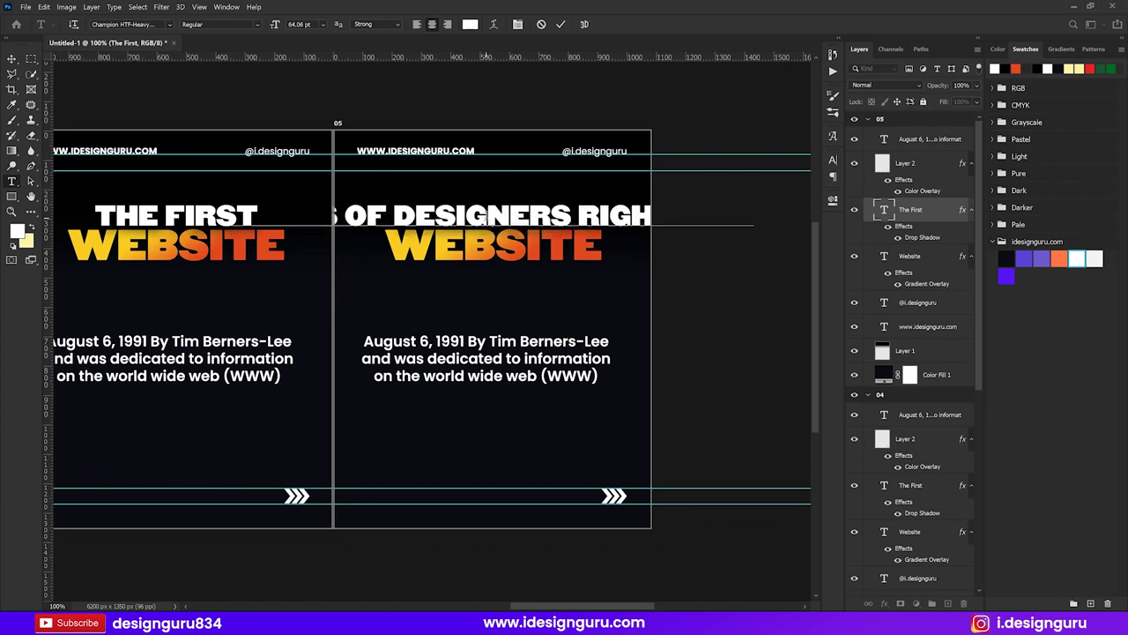
pyautogui.moveTo(397, 214); pyautogui.dragTo(800, 213)
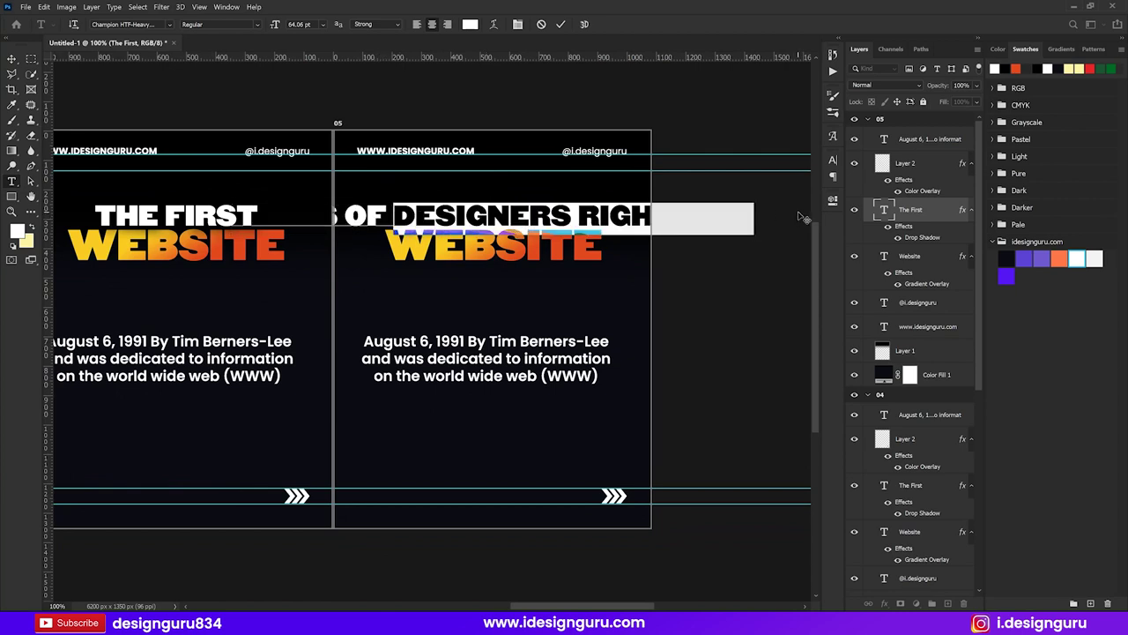
pyautogui.click(803, 216)
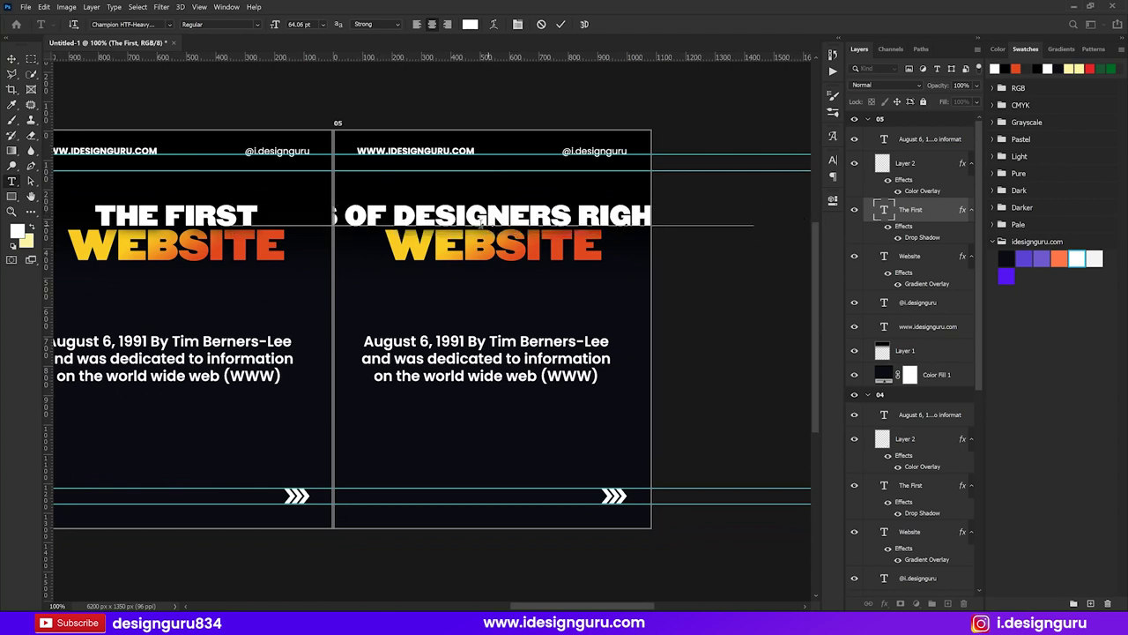
pyautogui.moveTo(391, 212); pyautogui.dragTo(597, 257)
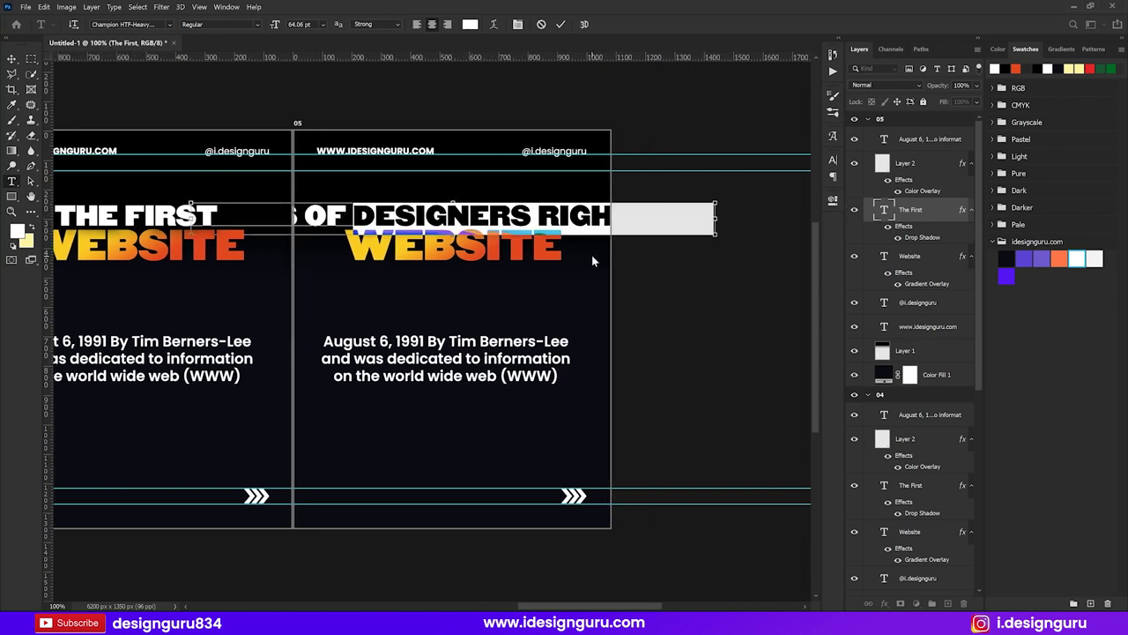
pyautogui.press('BackSpace')
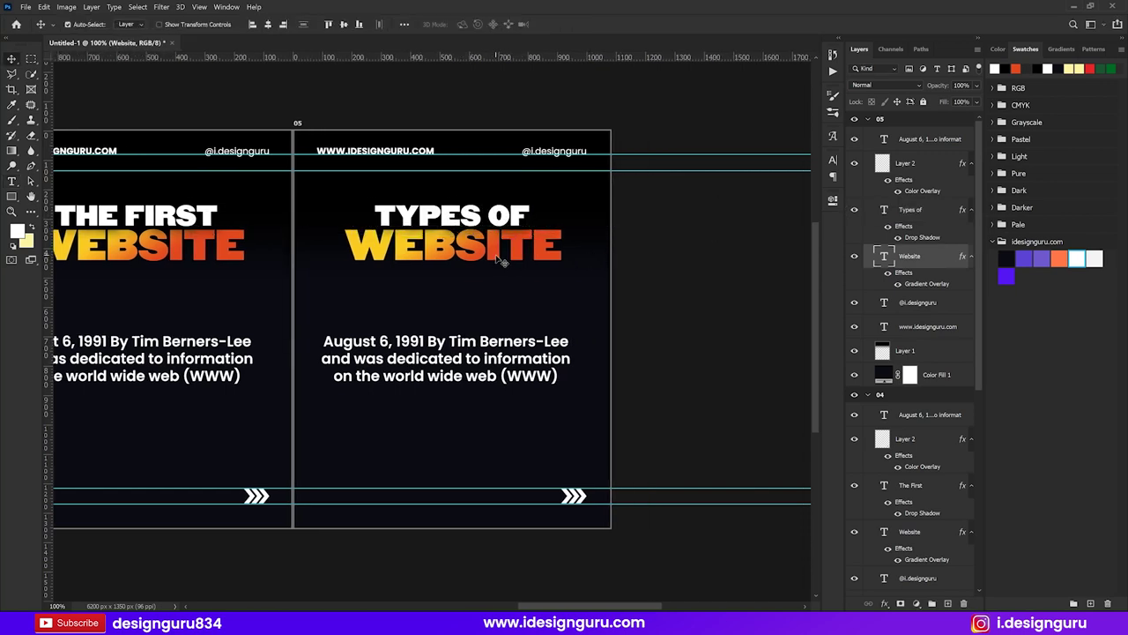
# Step: Change the WEBSITE gradient headline to DESIGNERS RIGHT NOW
pyautogui.doubleClick(497, 253)
pyautogui.write('DESIGNERS')
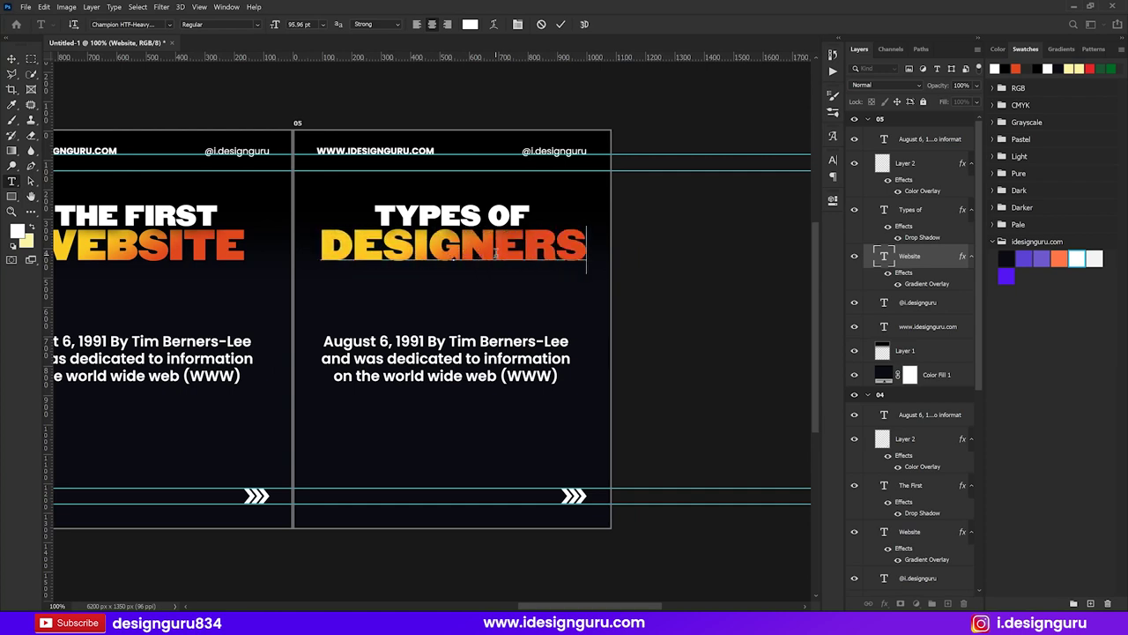
pyautogui.write(' RIGHT')
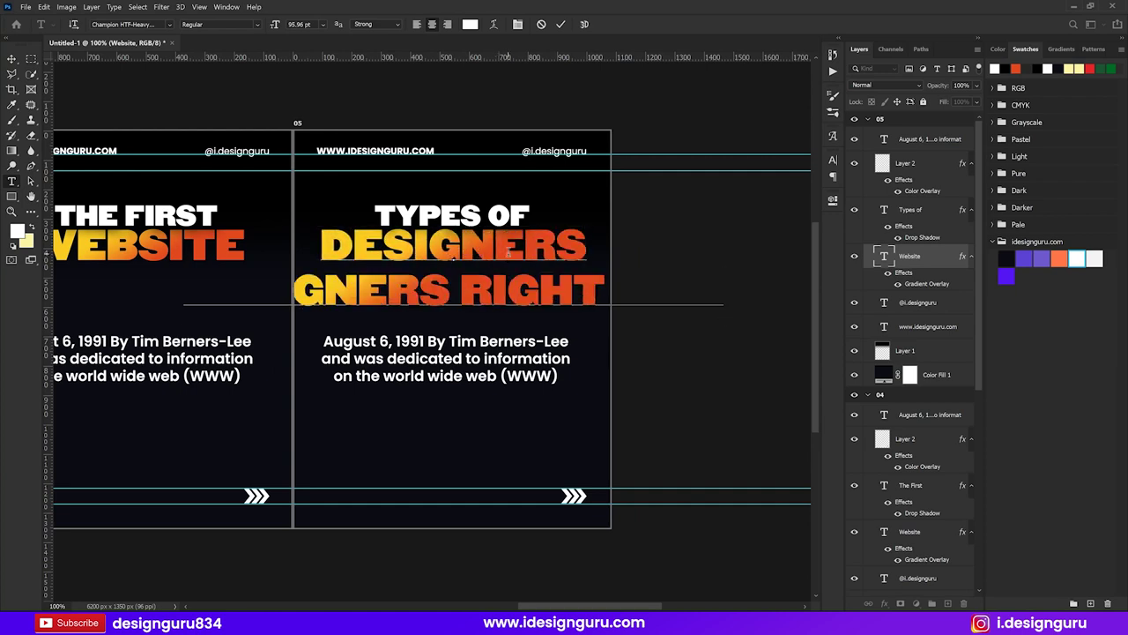
pyautogui.click(460, 281)
pyautogui.hotkey('shift', 'Home')
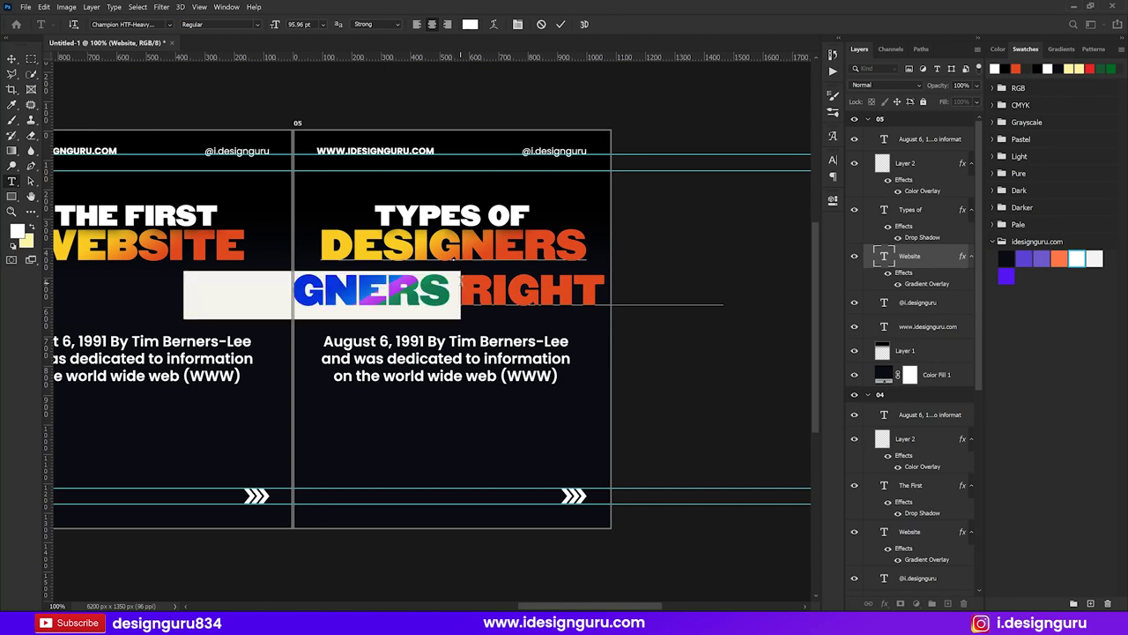
pyautogui.press('BackSpace')
pyautogui.hotkey('ctrl', 'Return')
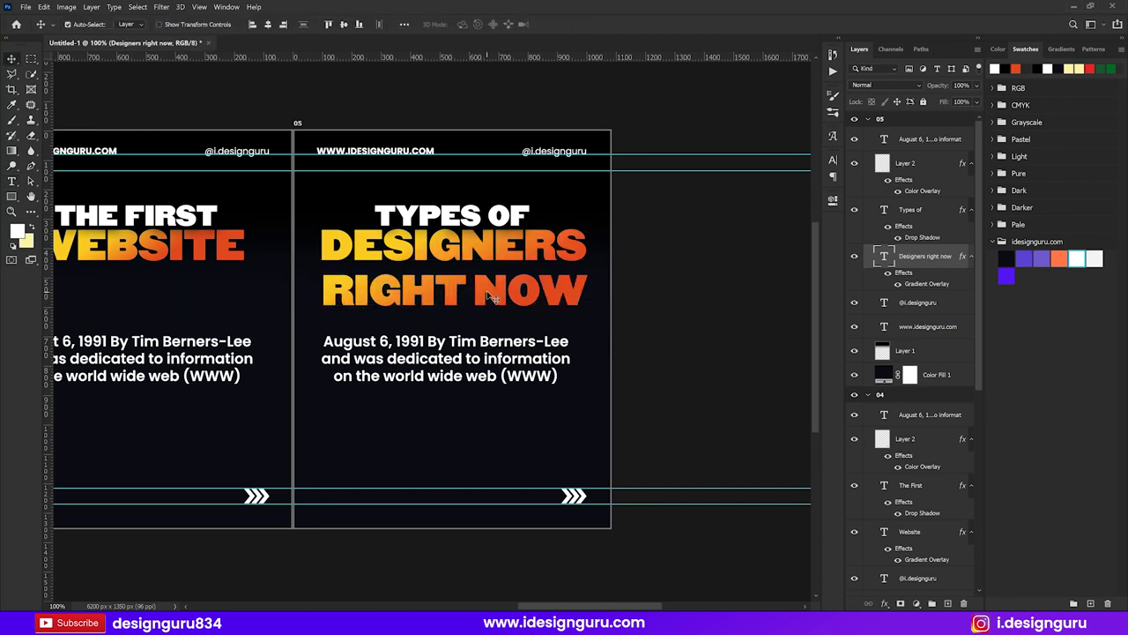
# Step: Set the headline leading to 85 pt in the Character settings
pyautogui.click(834, 161)
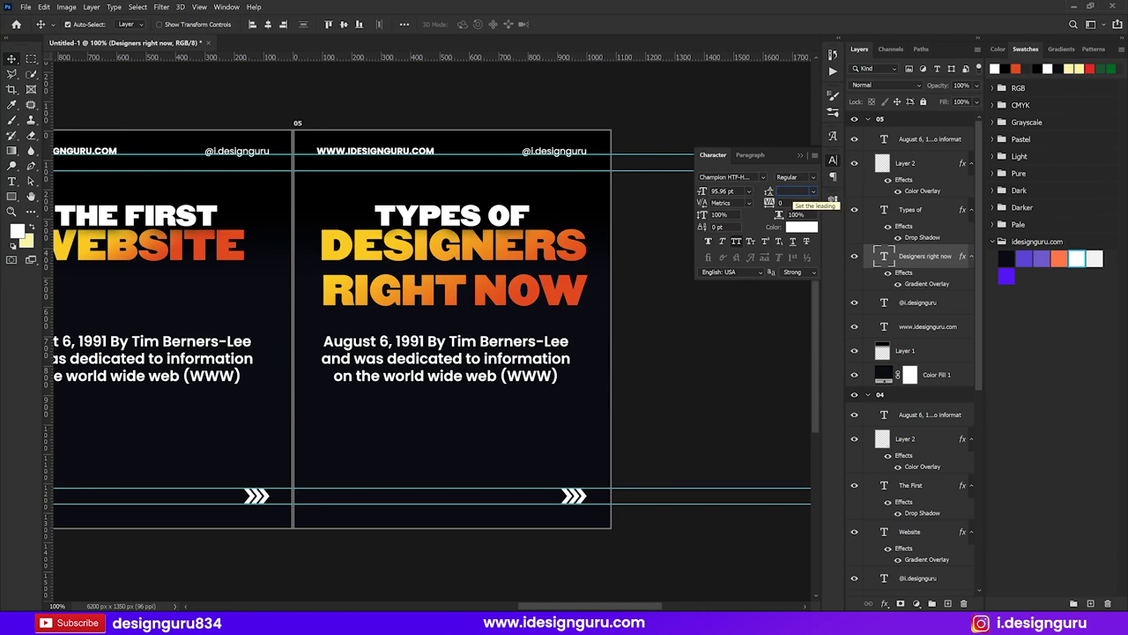
pyautogui.write('85')
pyautogui.press('Return')
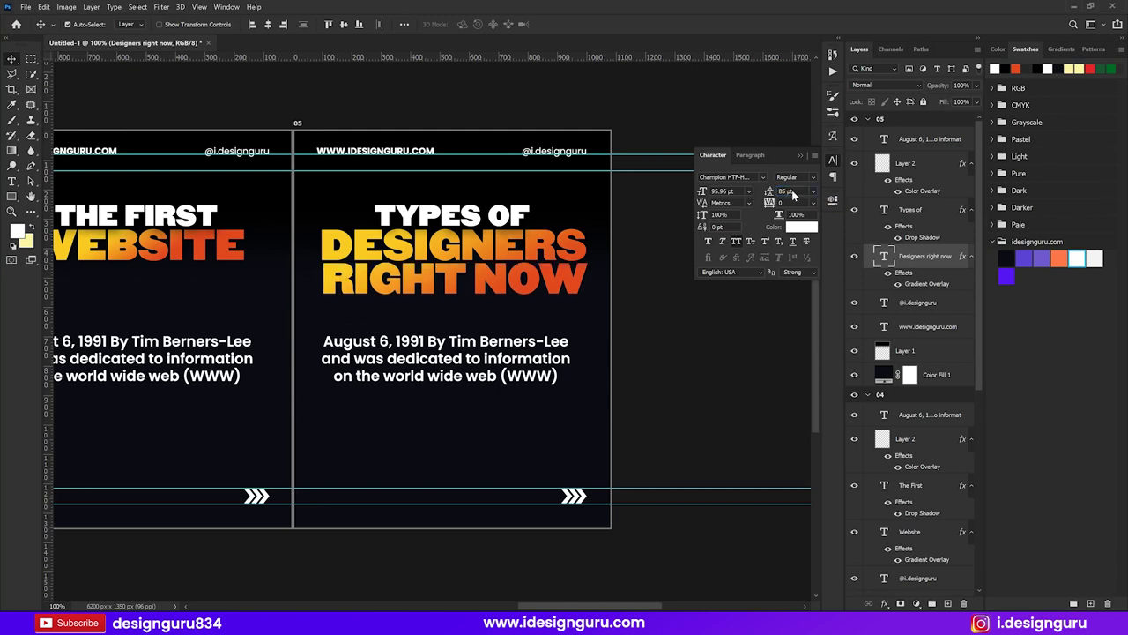
pyautogui.click(798, 153)
pyautogui.click(698, 301)
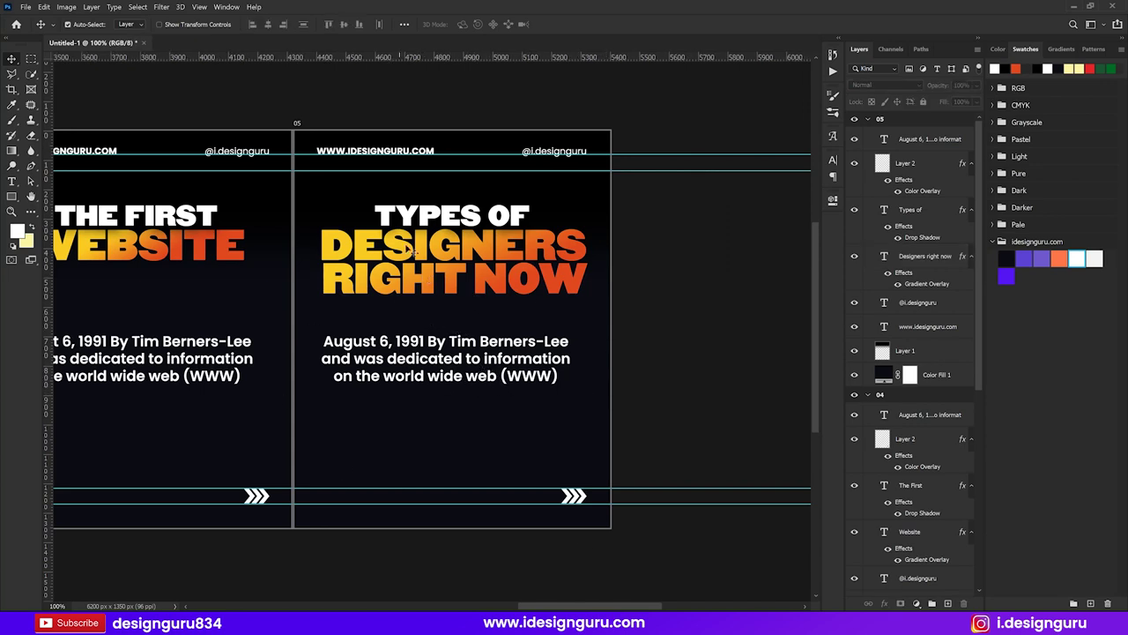
pyautogui.hotkey('alt', 'Tab')
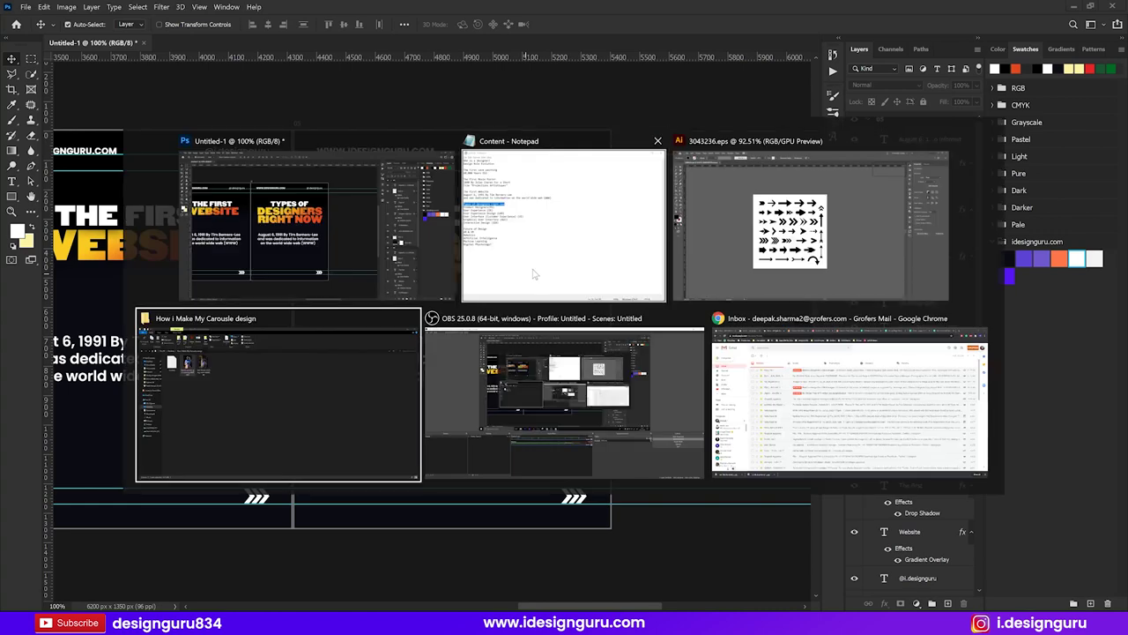
# Step: Place the VR headset photo on slide 05, beneath the text layers
pyautogui.click(199, 344)
pyautogui.press('Right')
pyautogui.hotkey('alt', 'Tab')
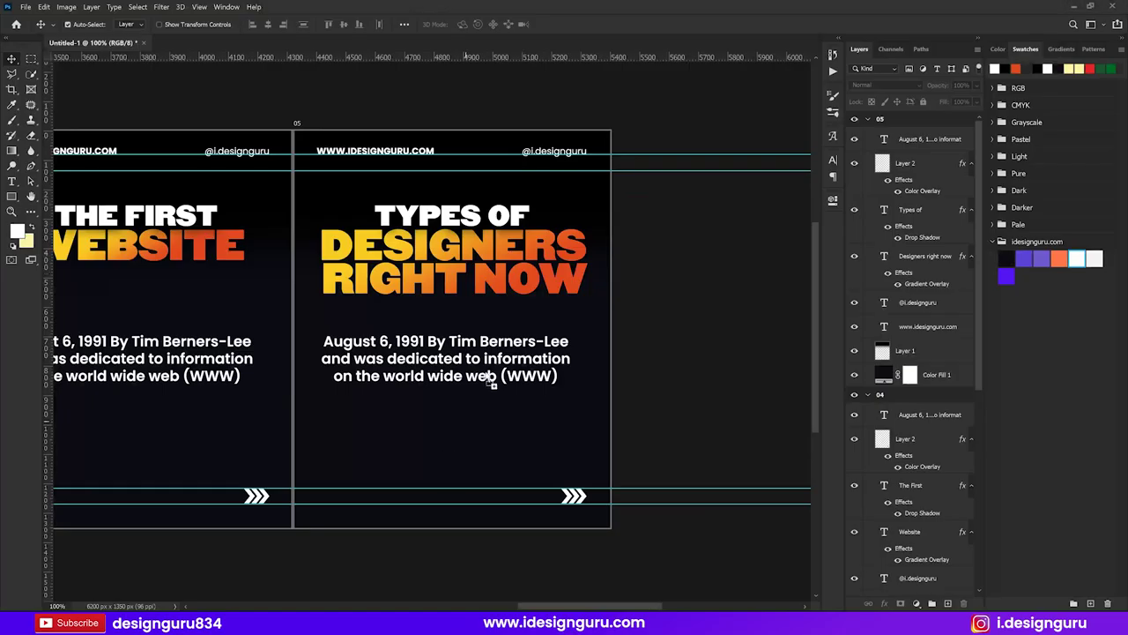
pyautogui.hotkey('ctrl', 't')
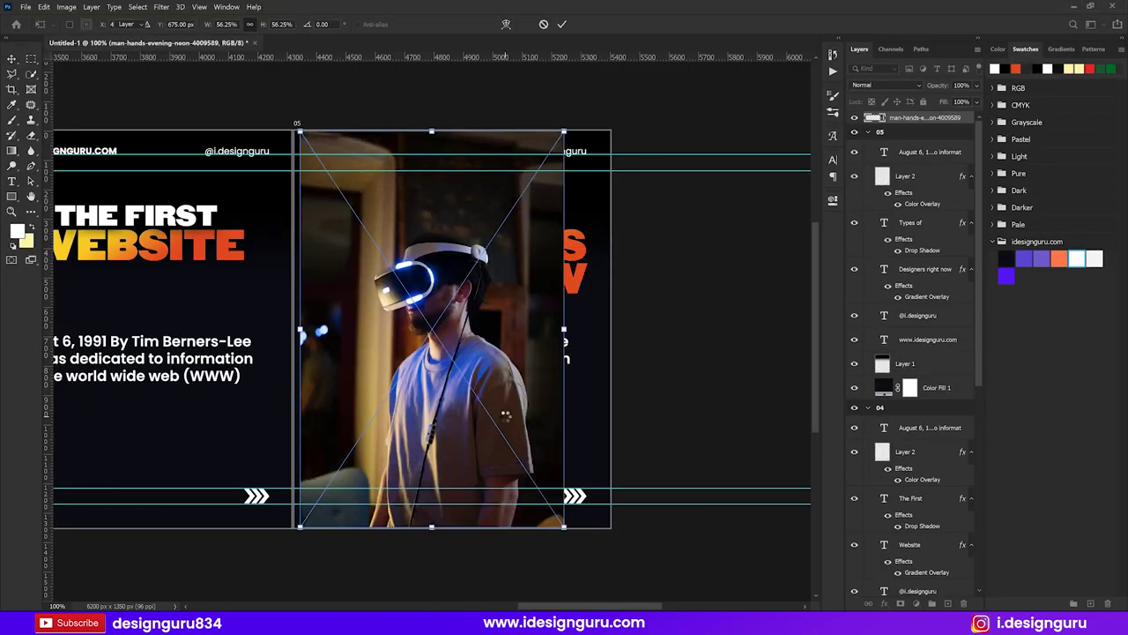
pyautogui.press('Return')
pyautogui.moveTo(937, 141); pyautogui.dragTo(932, 388)
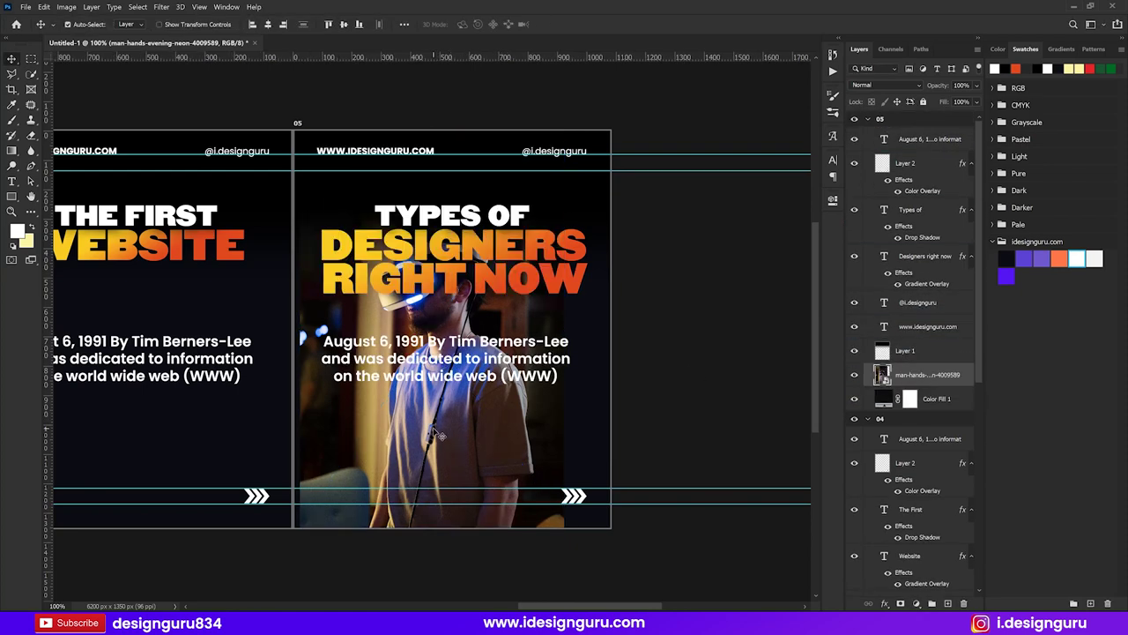
pyautogui.moveTo(435, 431); pyautogui.dragTo(459, 432)
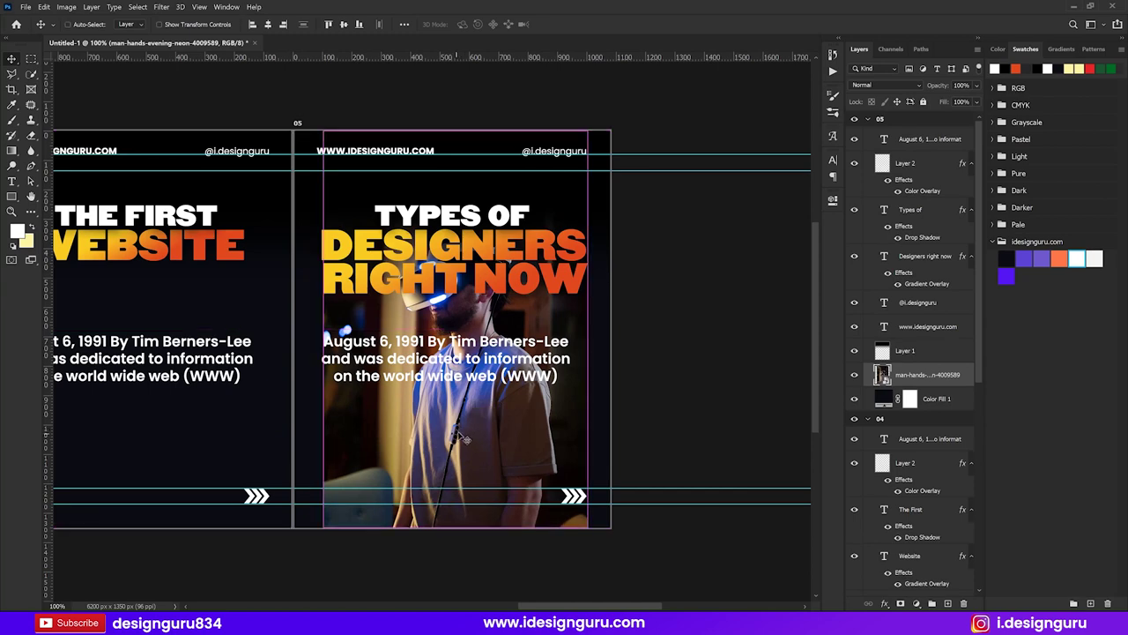
# Step: Widen the VR photo and shift it right so it fills more of the slide
pyautogui.hotkey('ctrl', 't')
pyautogui.moveTo(588, 527)
pyautogui.mouseDown()
pyautogui.moveTo(602, 572)
pyautogui.moveTo(566, 571)
pyautogui.mouseUp()
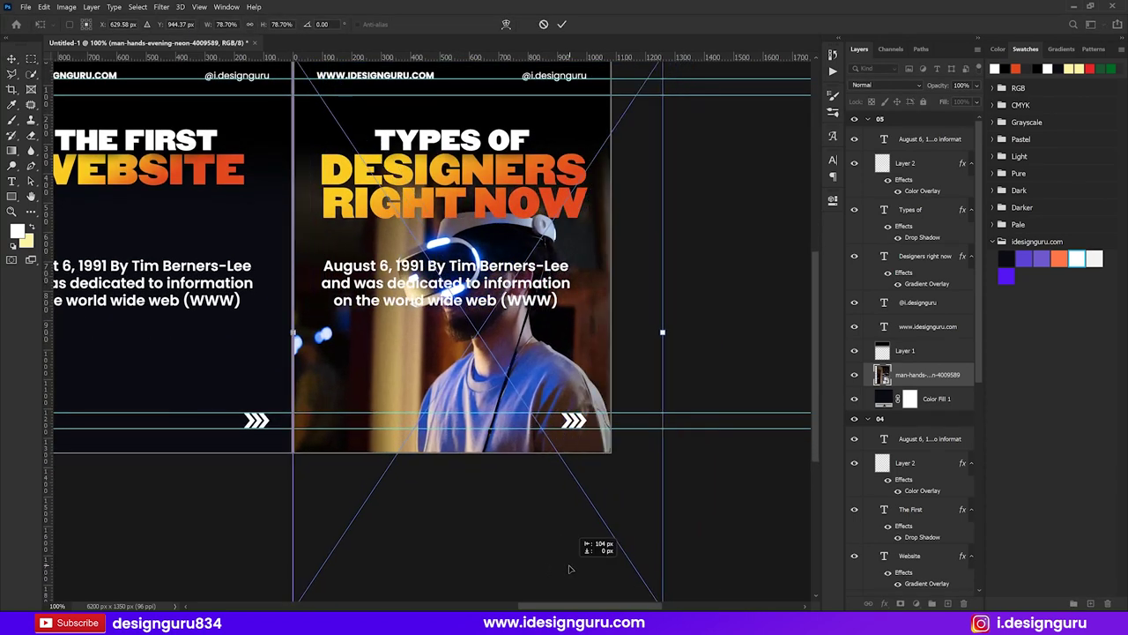
pyautogui.moveTo(657, 336); pyautogui.dragTo(689, 333)
pyautogui.moveTo(574, 354); pyautogui.dragTo(583, 357)
pyautogui.press('Return')
pyautogui.click(637, 247)
pyautogui.scroll(2, 693, 322)
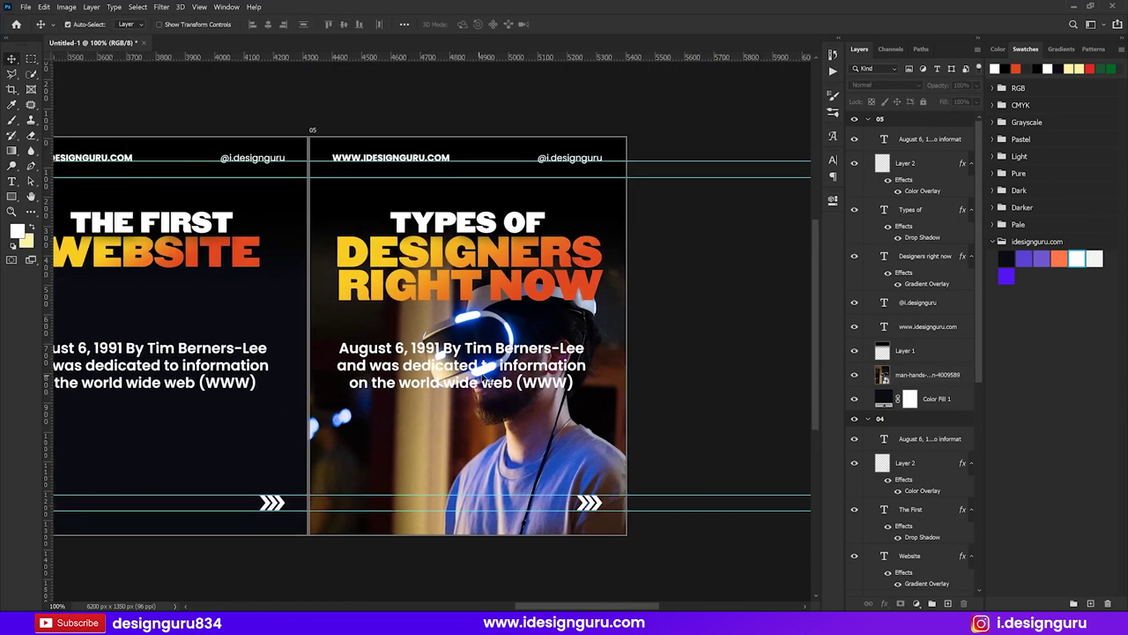
pyautogui.hotkey('alt', 'Tab')
pyautogui.hotkey('alt', 'Tab')
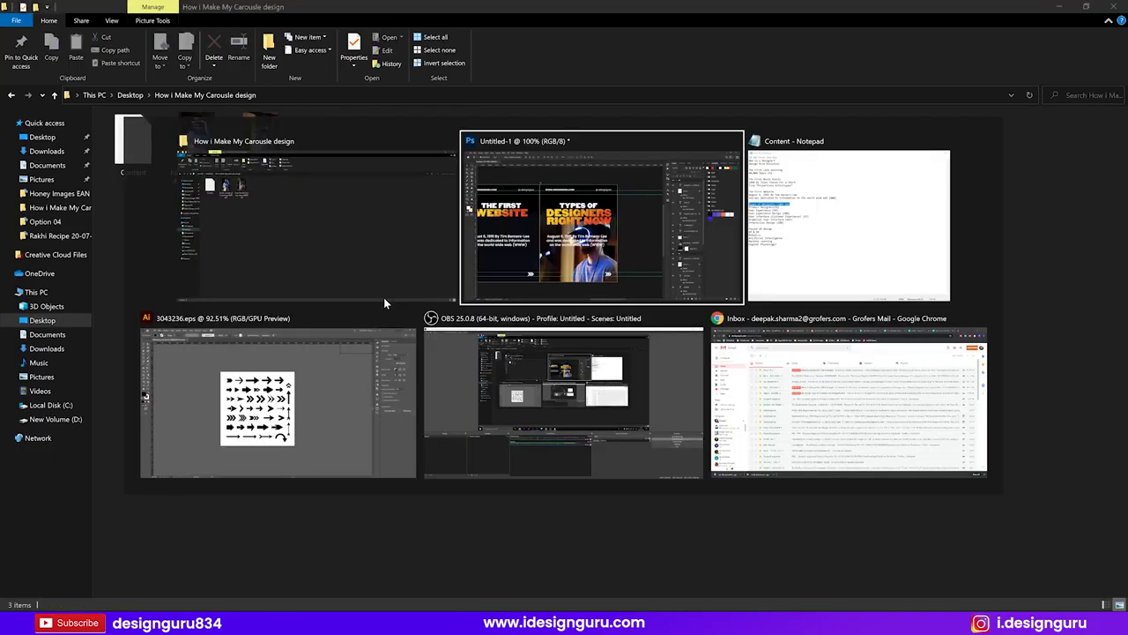
# Step: Select the designer types list, Product Designers(PD) through Interaction Design (IDX), in the notes
pyautogui.press('Tab')
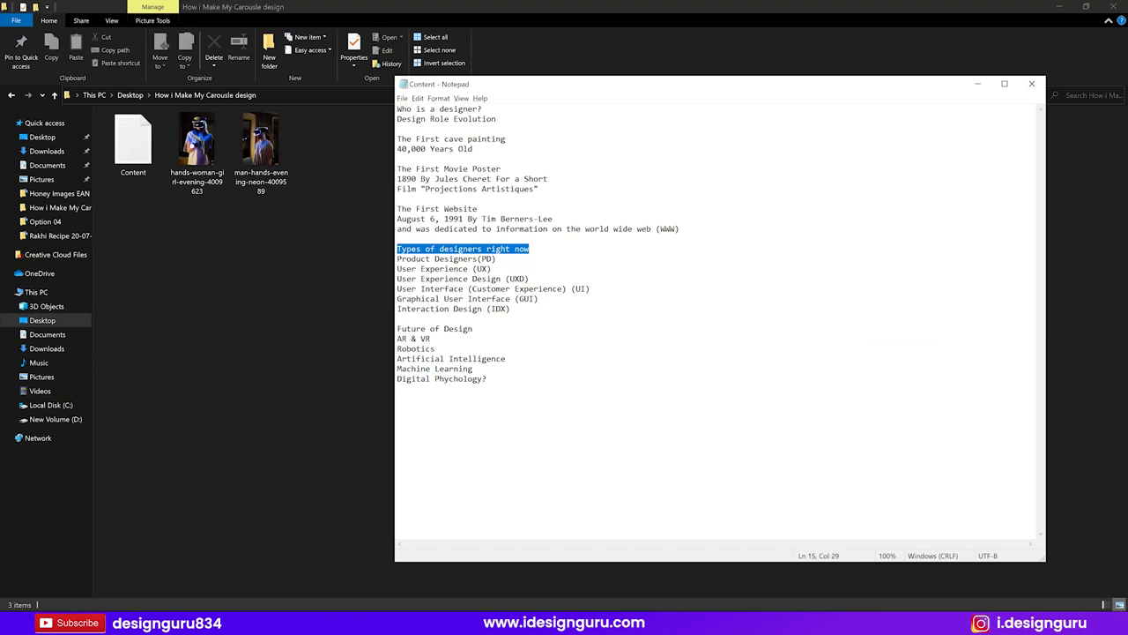
pyautogui.moveTo(397, 258); pyautogui.dragTo(490, 258)
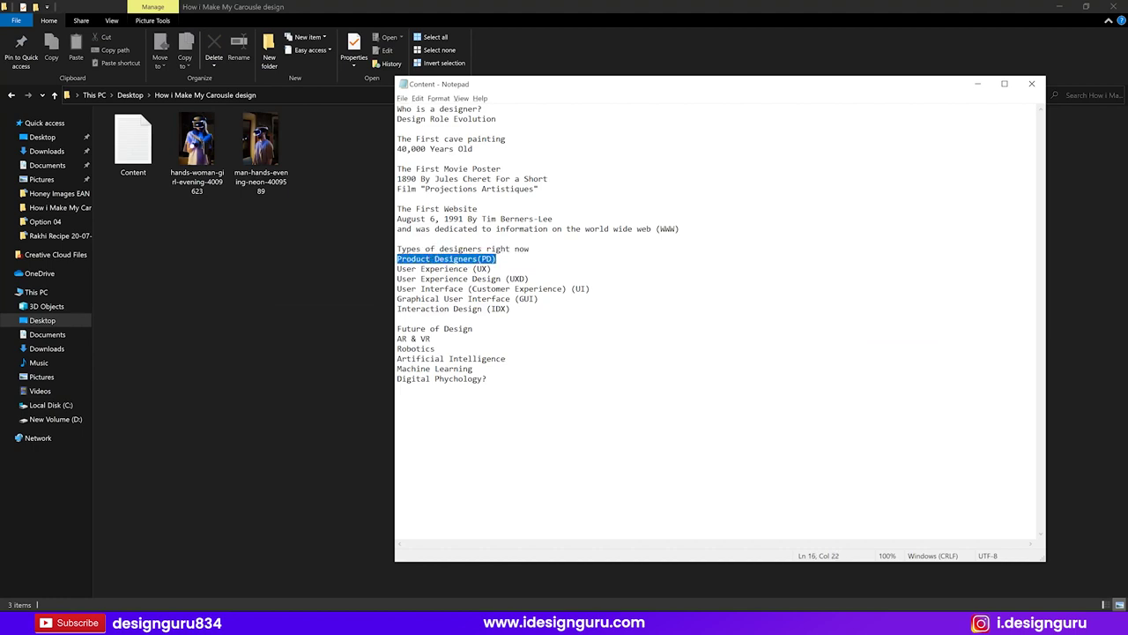
pyautogui.click(411, 258)
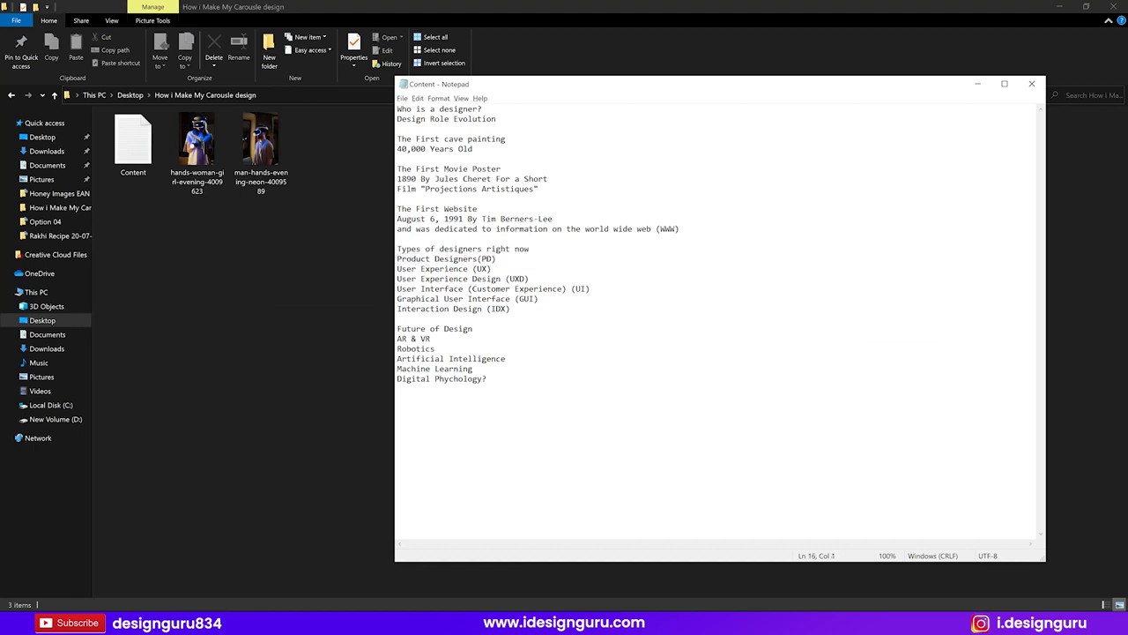
pyautogui.moveTo(397, 258); pyautogui.dragTo(547, 310)
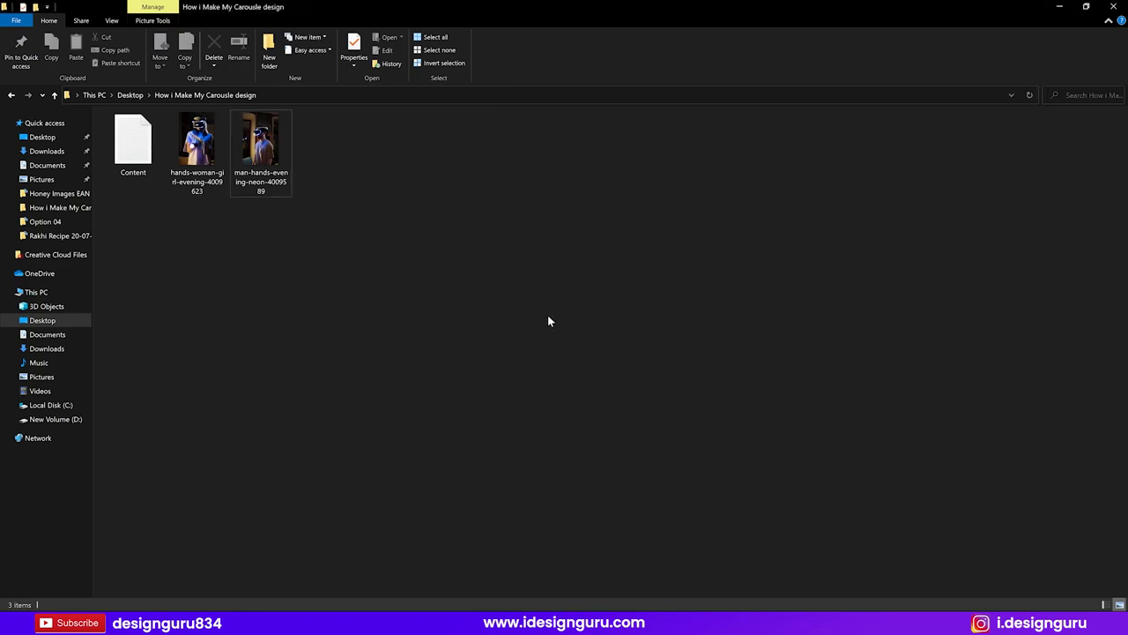
pyautogui.hotkey('alt', 'Tab')
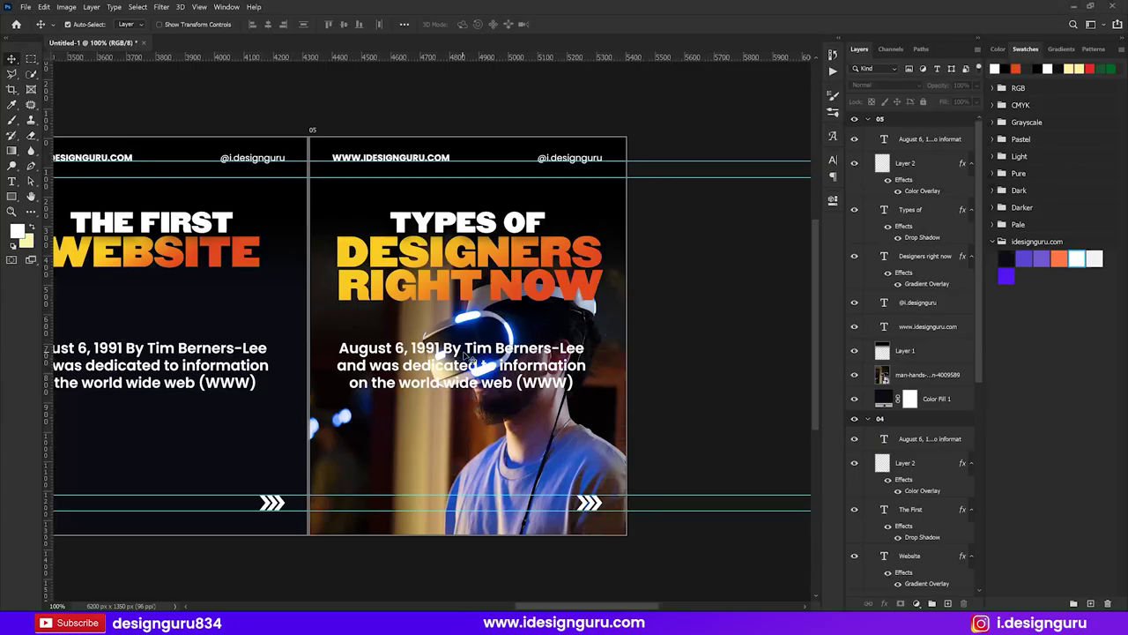
# Step: Delete the August 6 body text from slide 05 and move the photo sideways
pyautogui.moveTo(463, 357); pyautogui.dragTo(408, 316)
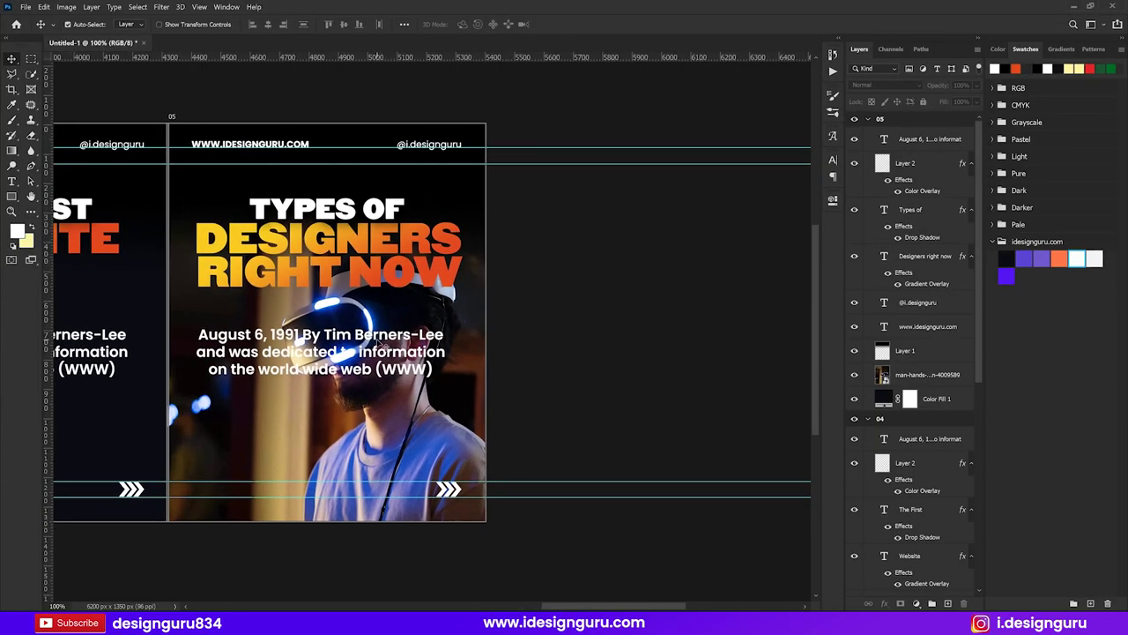
pyautogui.click(378, 339)
pyautogui.press('Delete')
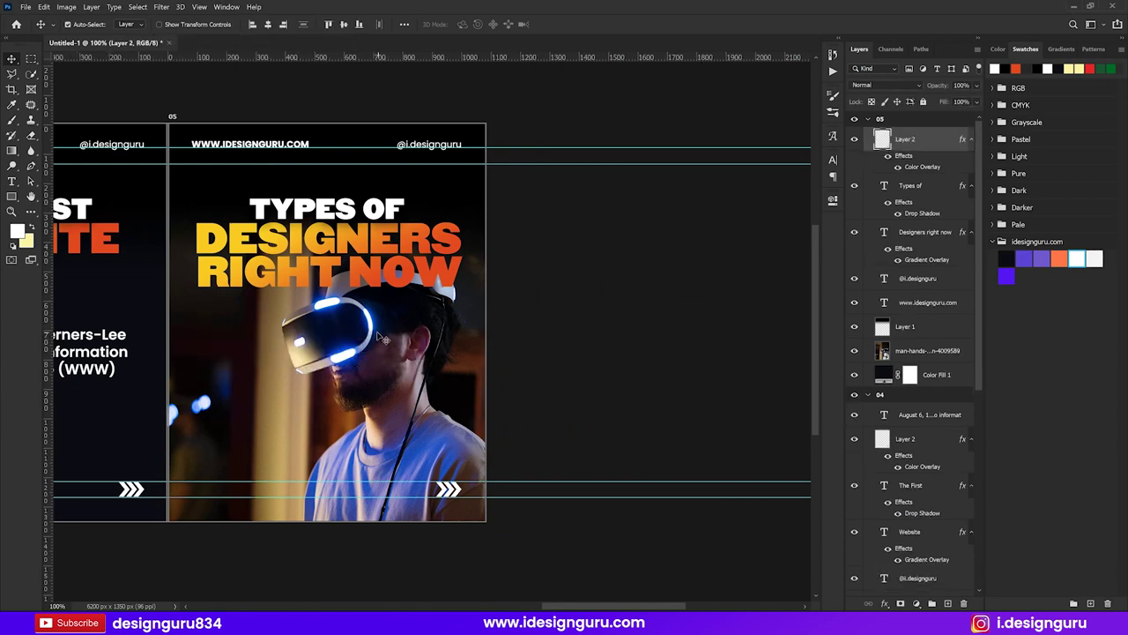
pyautogui.moveTo(425, 359)
pyautogui.mouseDown()
pyautogui.moveTo(353, 360)
pyautogui.moveTo(355, 379)
pyautogui.mouseUp()
# Step: Flip the VR headset photo horizontally so the man faces right, and reposition it
pyautogui.hotkey('ctrl', 't')
pyautogui.rightClick(353, 374)
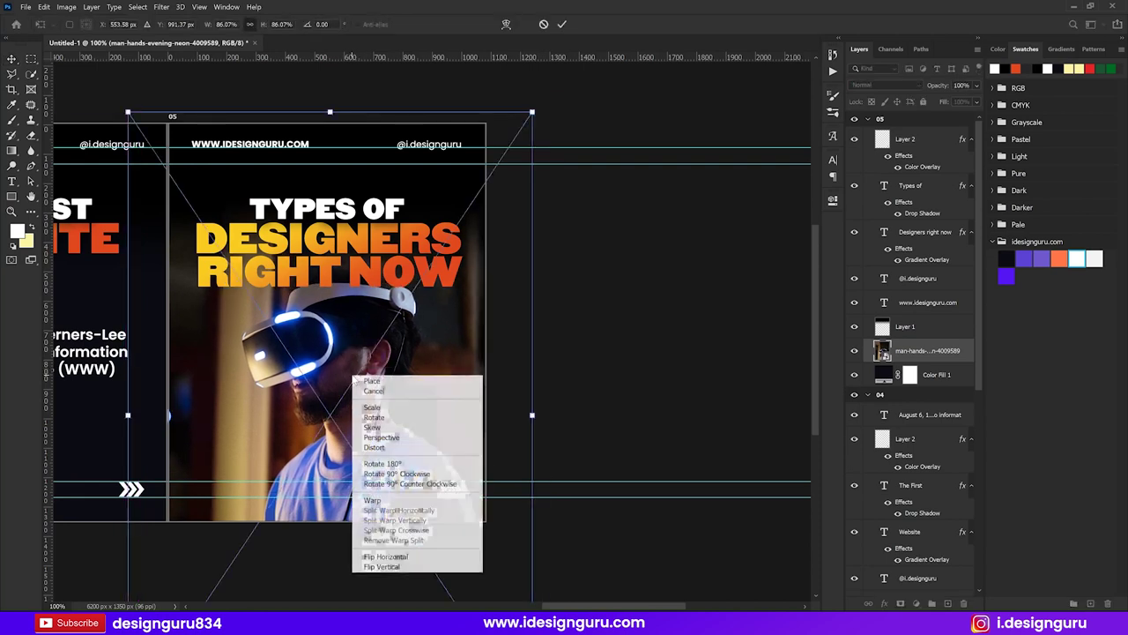
pyautogui.click(397, 554)
pyautogui.moveTo(365, 401); pyautogui.dragTo(369, 401)
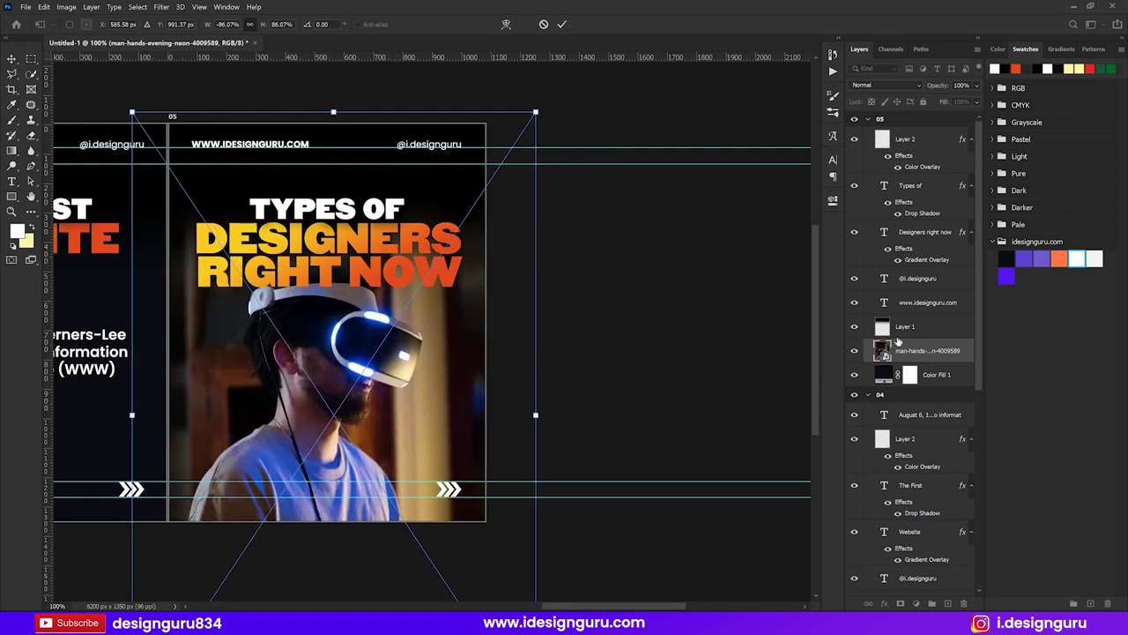
pyautogui.moveTo(323, 368); pyautogui.dragTo(332, 363)
pyautogui.press('Return')
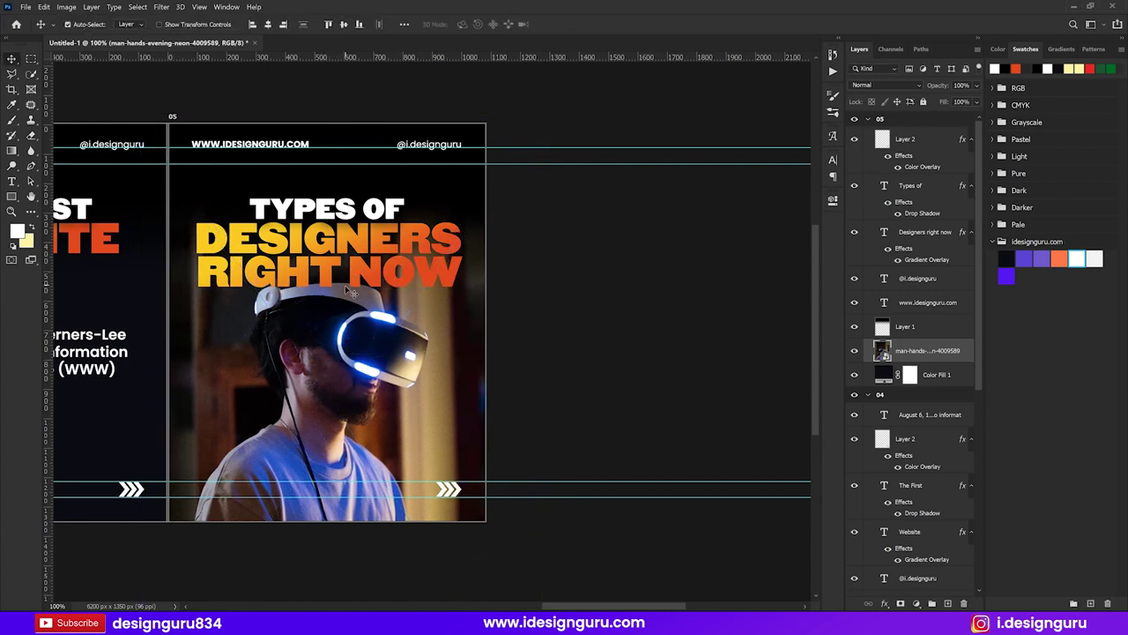
pyautogui.click(366, 280)
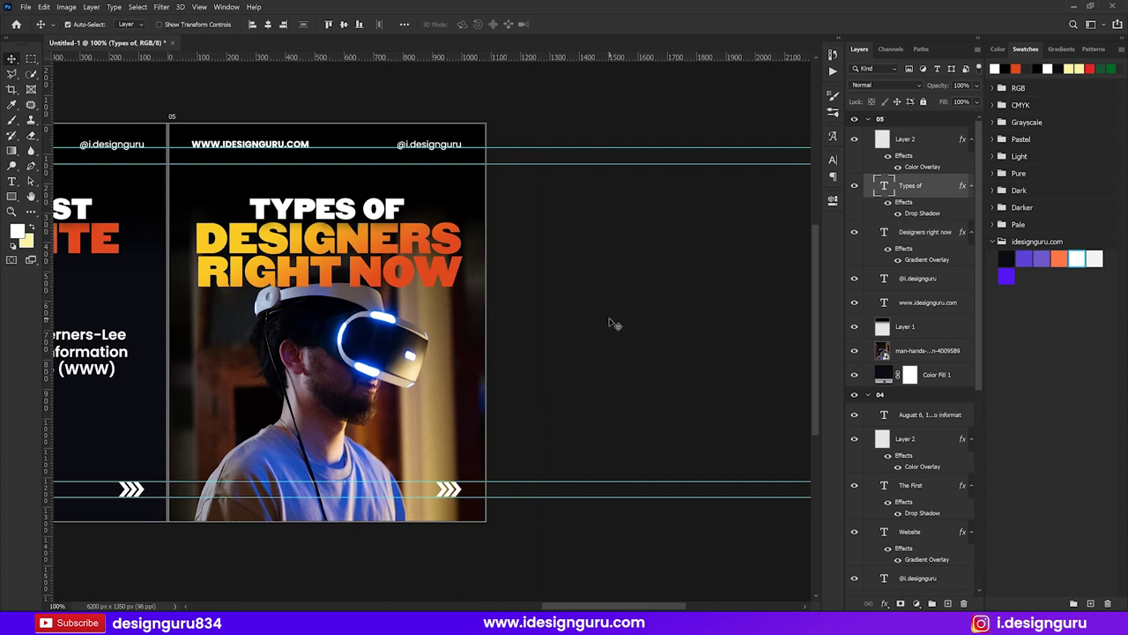
pyautogui.click(610, 322)
pyautogui.moveTo(480, 362); pyautogui.dragTo(445, 359)
pyautogui.click(868, 119)
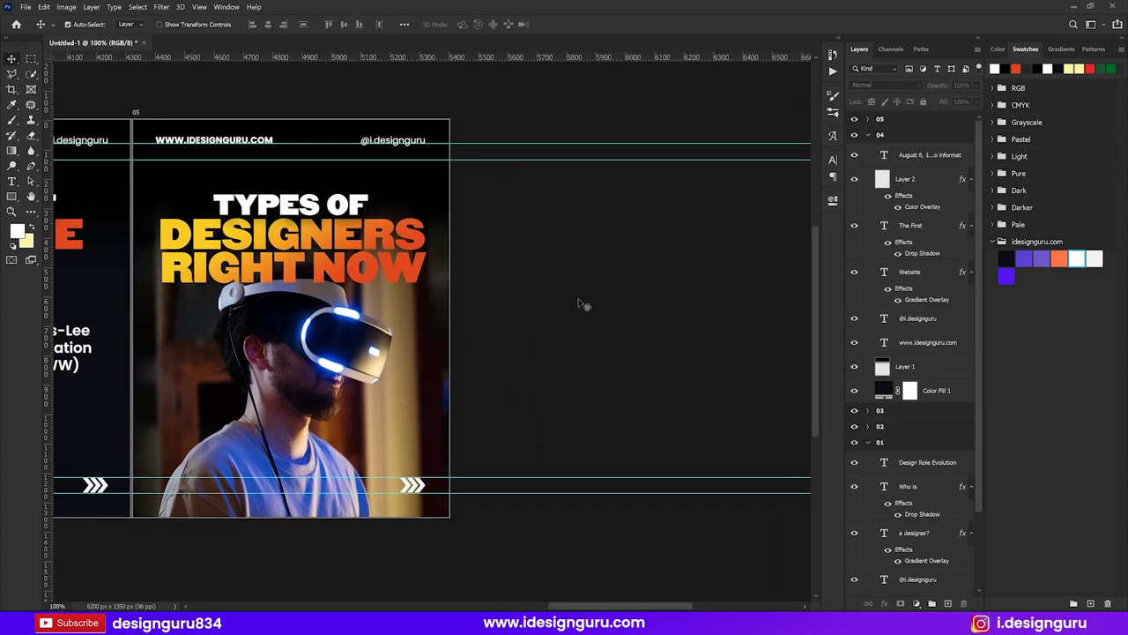
# Step: Duplicate artboard 05 into a new artboard named 06 beside it
pyautogui.click(898, 122)
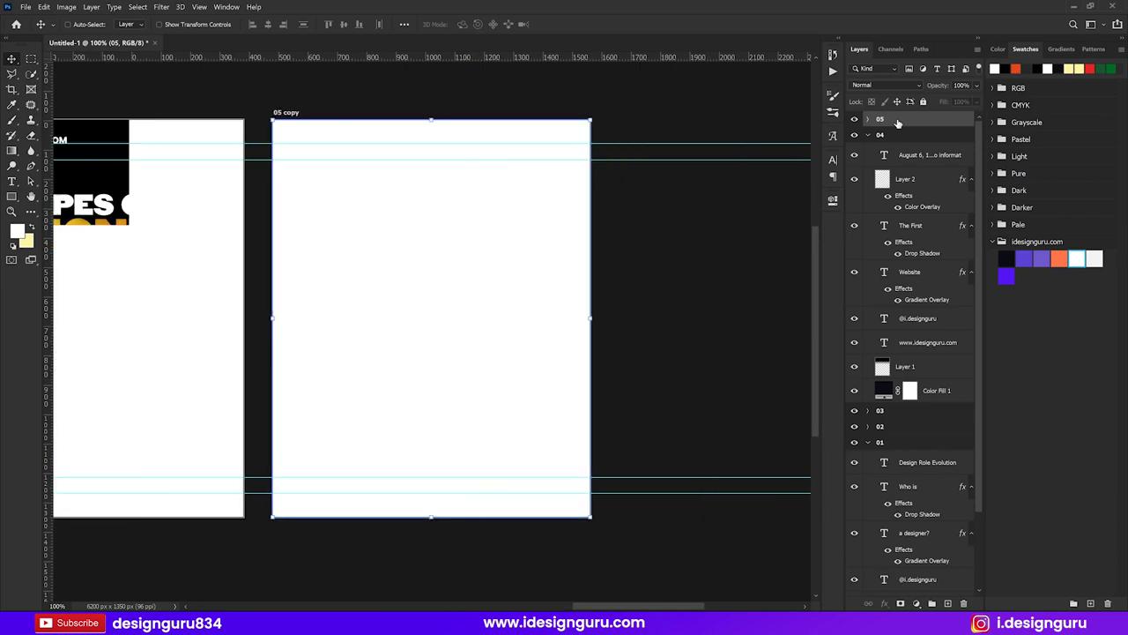
pyautogui.hotkey('ctrl', 'j')
pyautogui.moveTo(621, 310); pyautogui.dragTo(403, 330)
pyautogui.moveTo(265, 325)
pyautogui.mouseDown()
pyautogui.moveTo(424, 334)
pyautogui.moveTo(391, 328)
pyautogui.mouseUp()
pyautogui.doubleClick(886, 119)
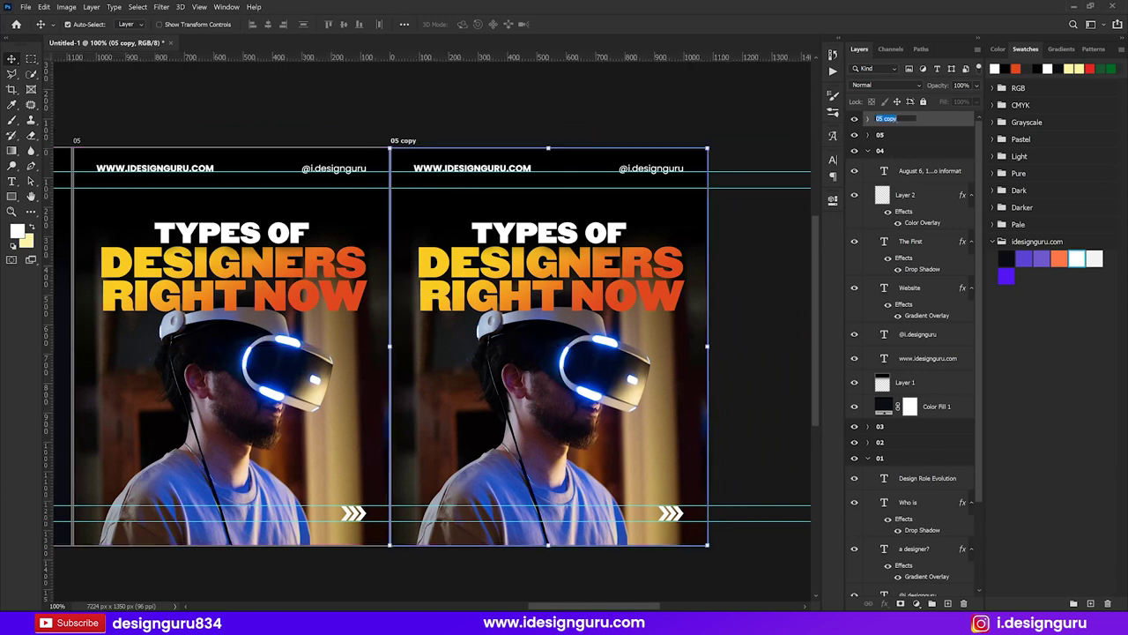
pyautogui.click(751, 147)
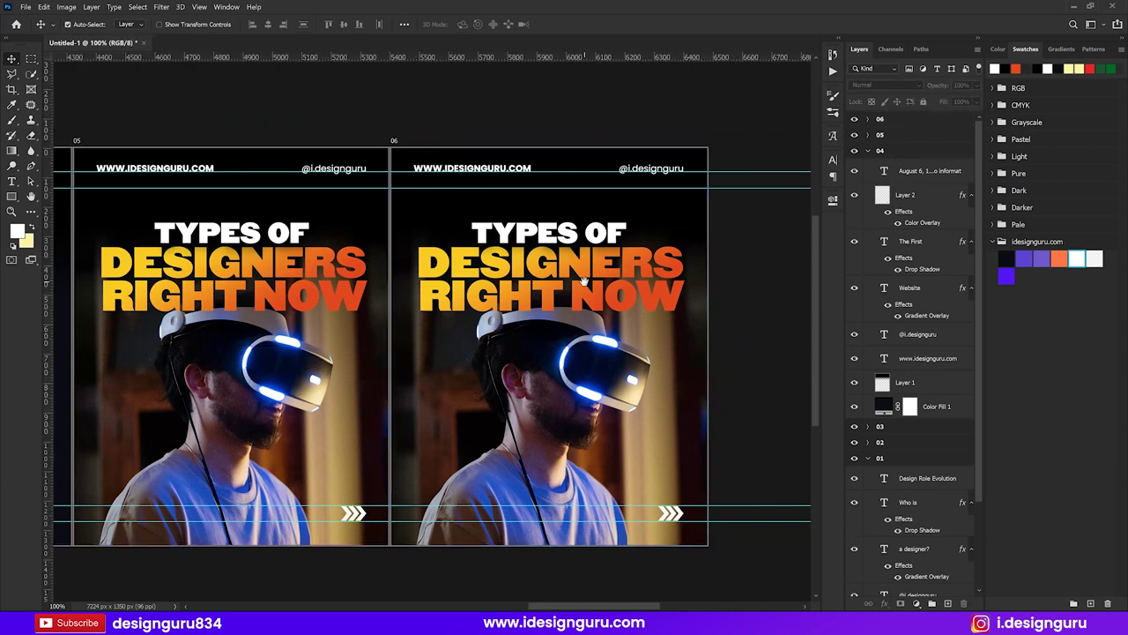
pyautogui.moveTo(554, 282); pyautogui.dragTo(518, 280)
# Step: Delete the photo, the gradient layer and the Designers right now headline from slide 06
pyautogui.click(566, 386)
pyautogui.press('Delete')
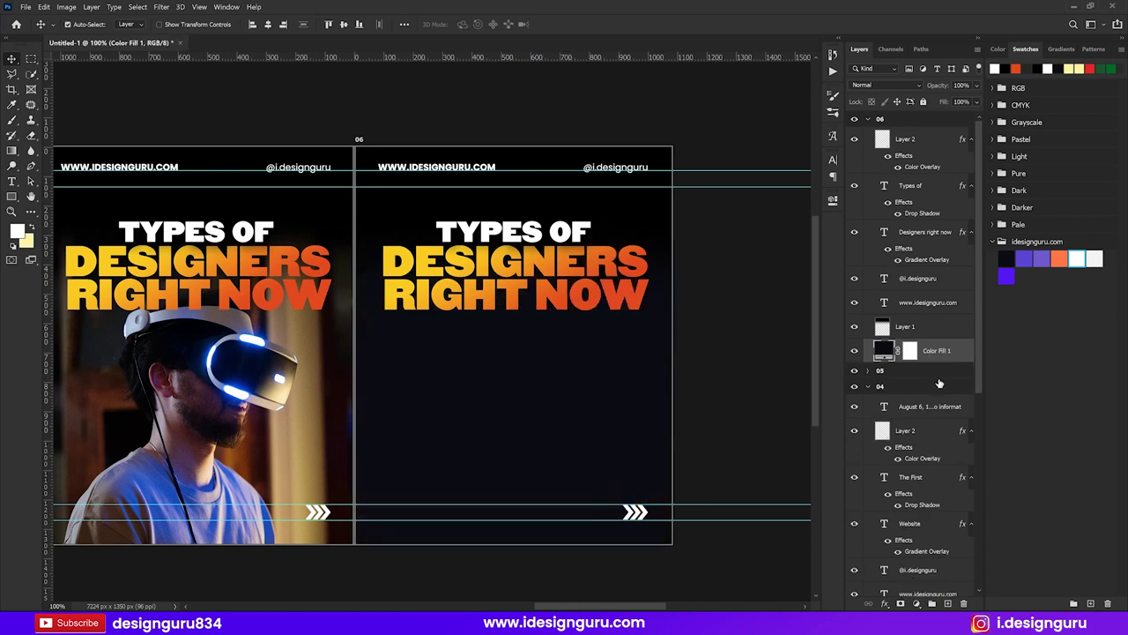
pyautogui.click(914, 329)
pyautogui.press('Delete')
pyautogui.click(597, 270)
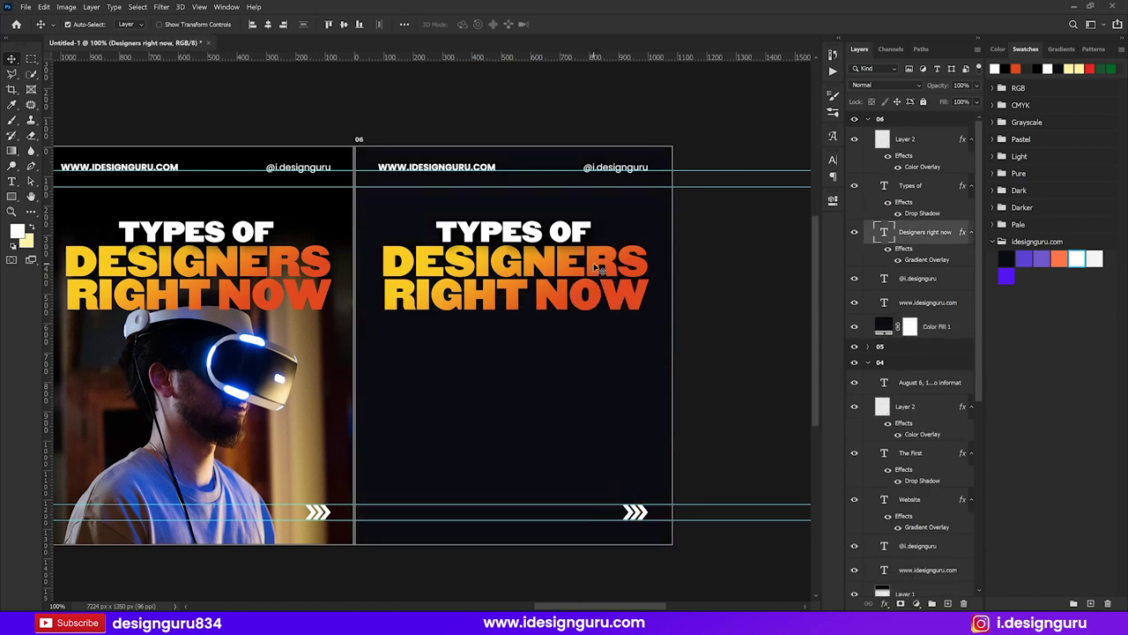
pyautogui.press('Delete')
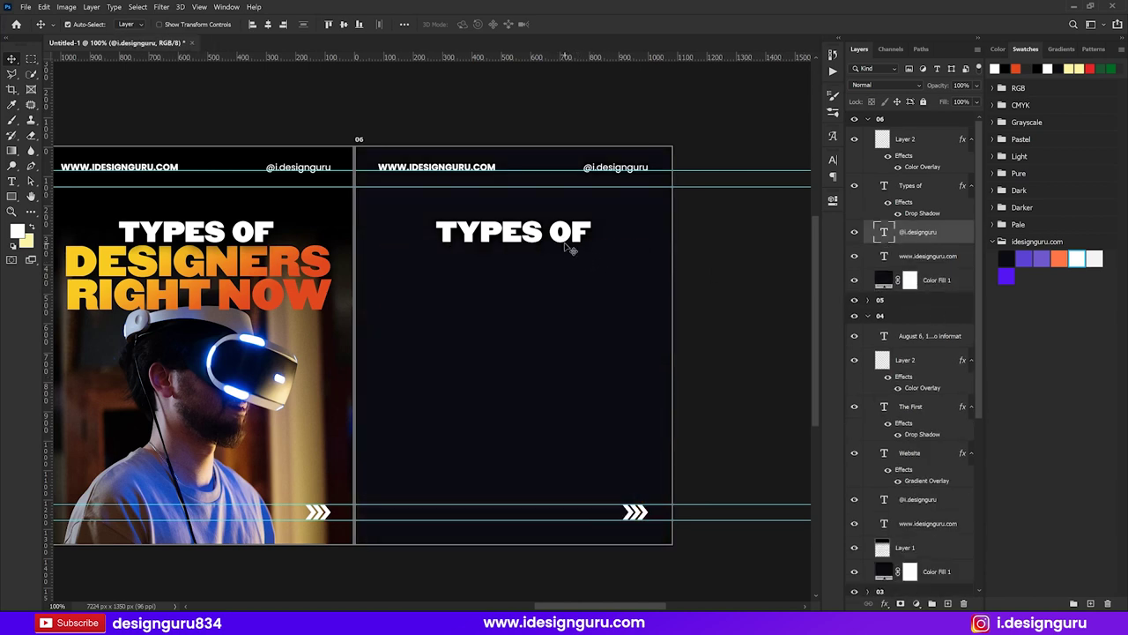
# Step: Shorten the TYPES OF heading to TYPES and move it up slightly
pyautogui.doubleClick(562, 234)
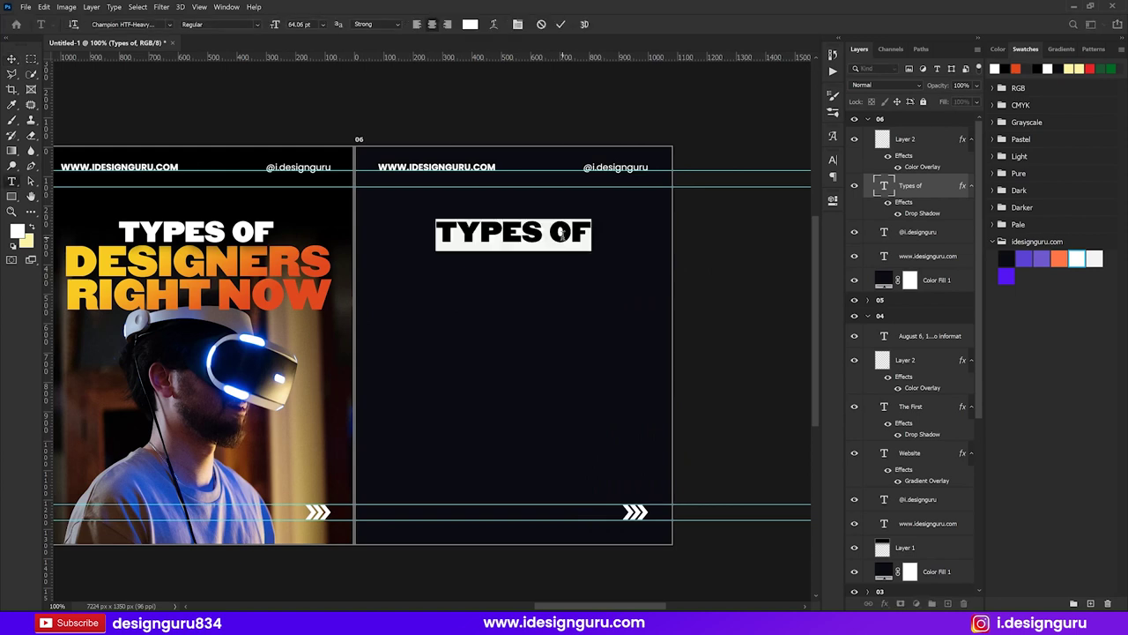
pyautogui.press('Right')
pyautogui.press('BackSpace')
pyautogui.press('BackSpace')
pyautogui.press('BackSpace')
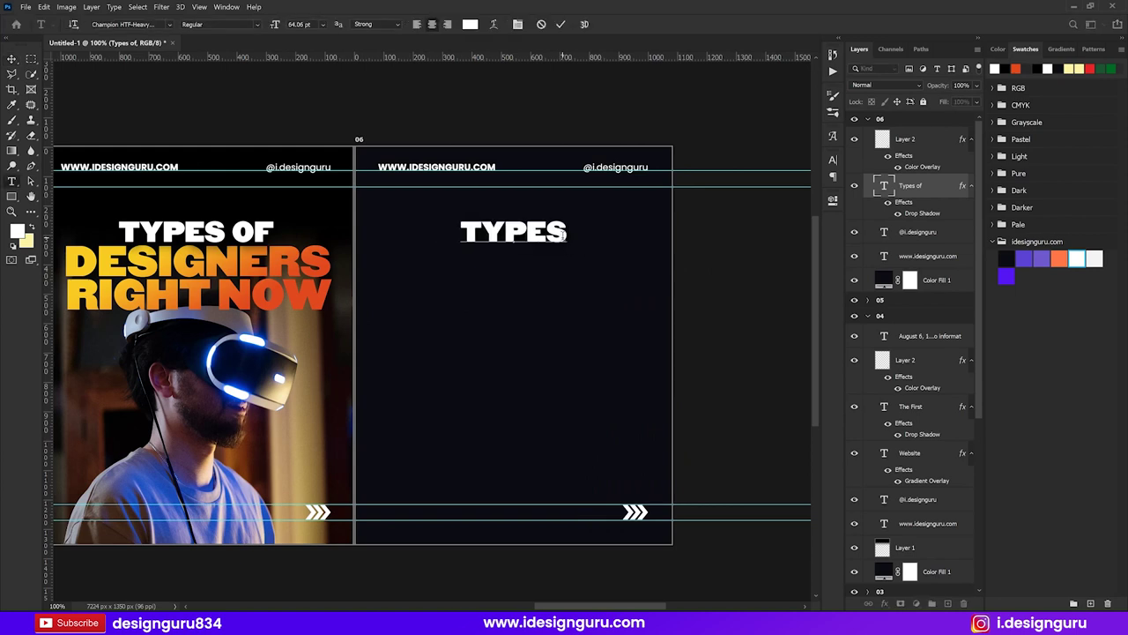
pyautogui.hotkey('ctrl', 'Return')
pyautogui.press('v')
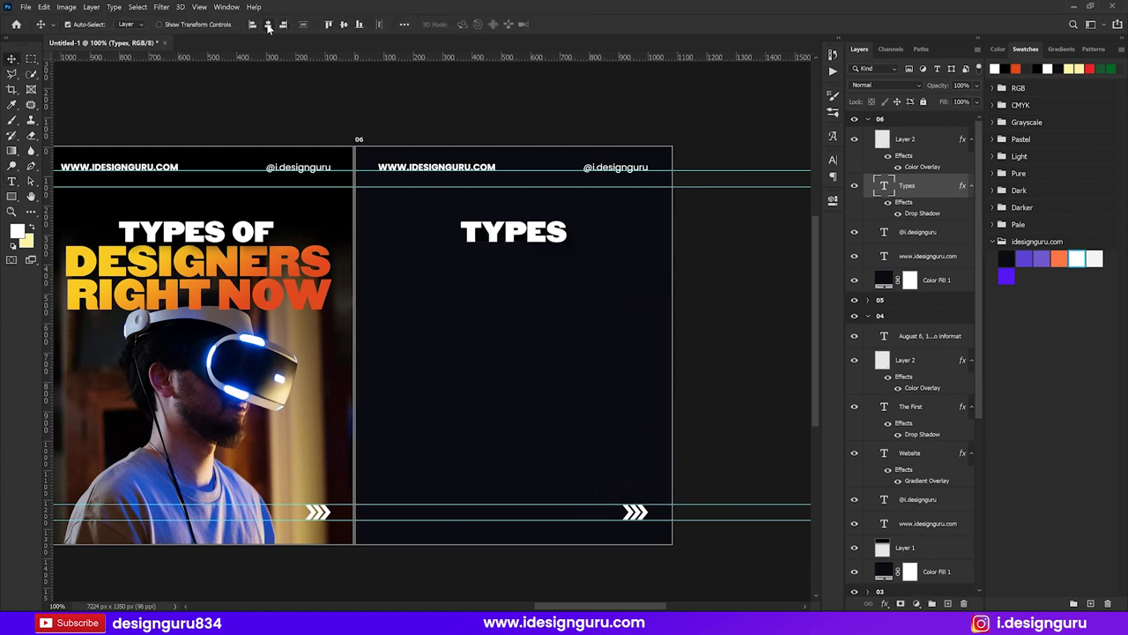
pyautogui.moveTo(548, 245); pyautogui.dragTo(550, 234)
pyautogui.click(729, 259)
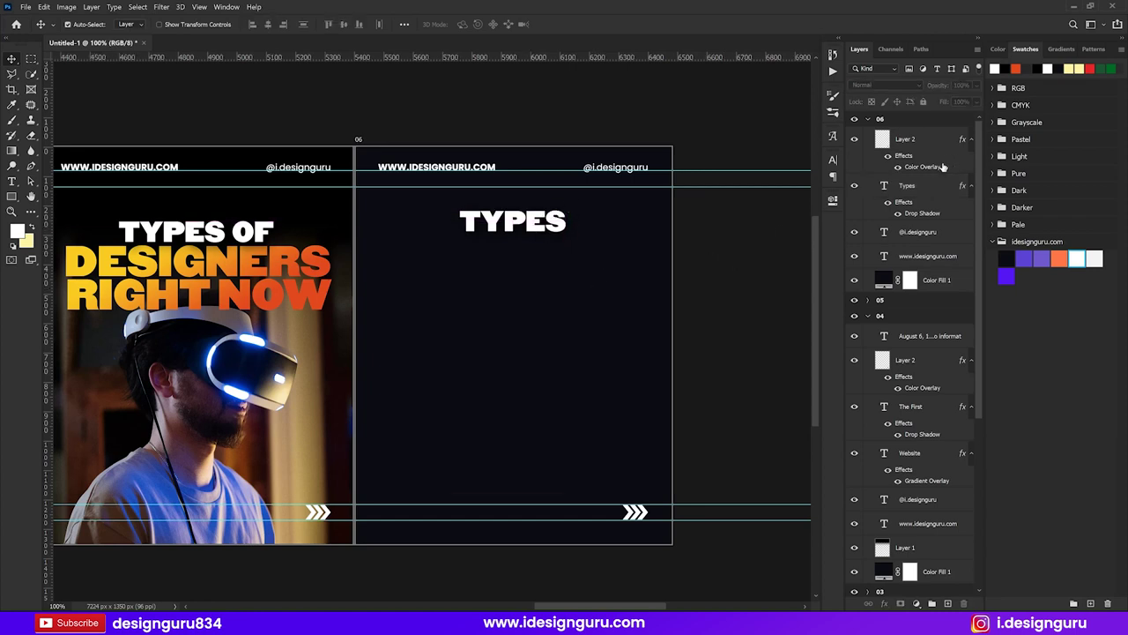
# Step: Draw a white 820×76 px bar under TYPES, centre it horizontally and nudge it up
pyautogui.click(920, 187)
pyautogui.click(11, 197)
pyautogui.moveTo(398, 252); pyautogui.dragTo(638, 274)
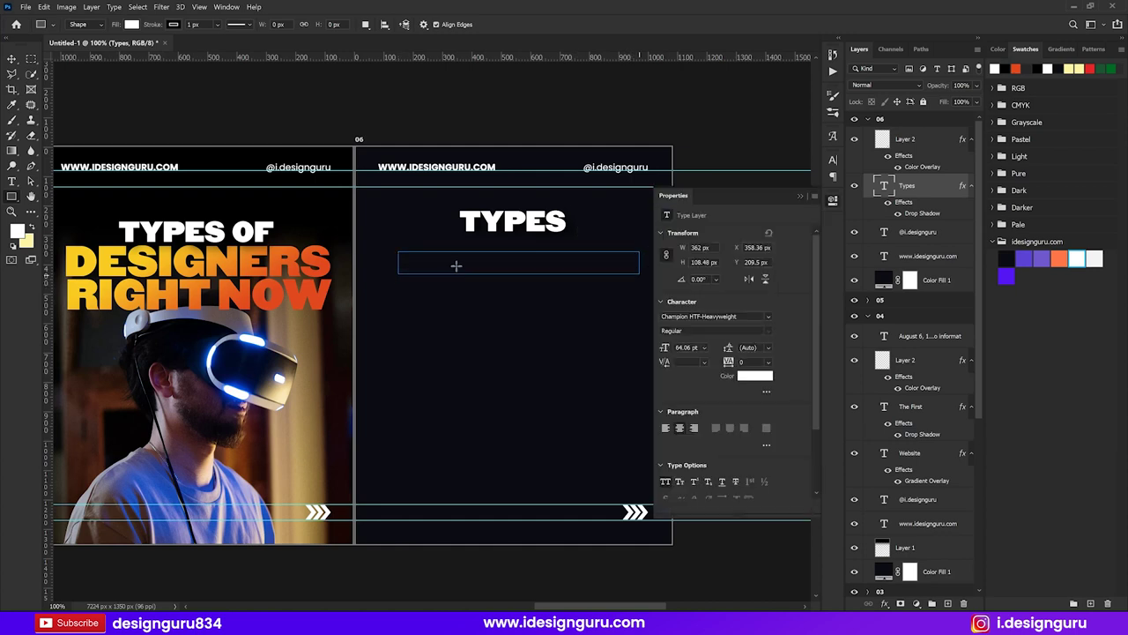
pyautogui.click(1076, 256)
pyautogui.press('v')
pyautogui.click(379, 88)
pyautogui.click(450, 269)
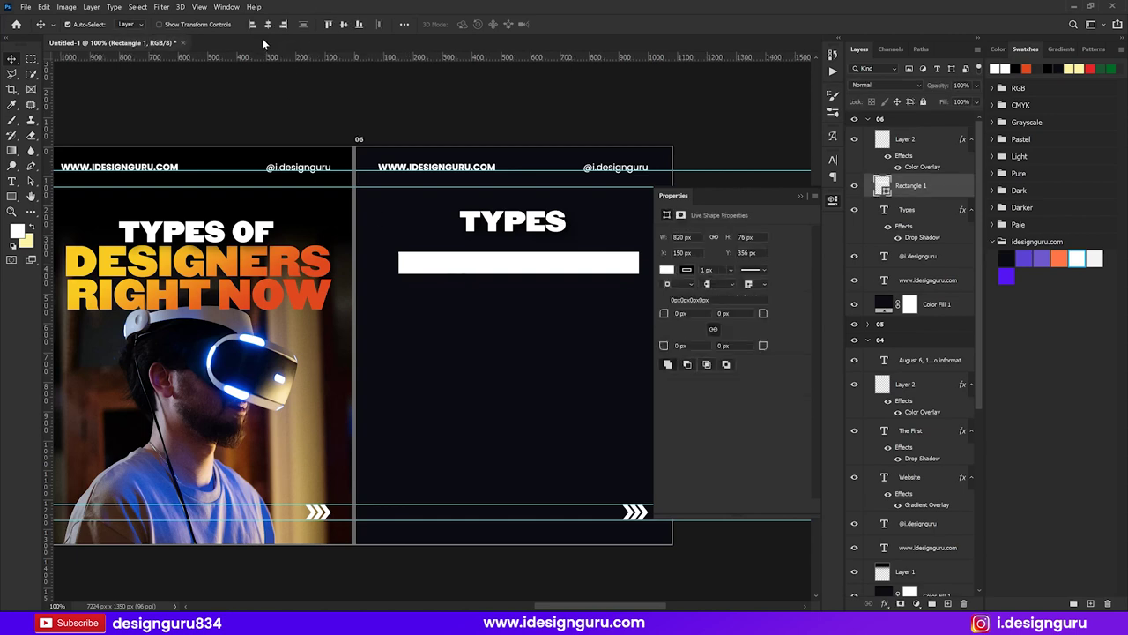
pyautogui.click(269, 25)
pyautogui.click(800, 195)
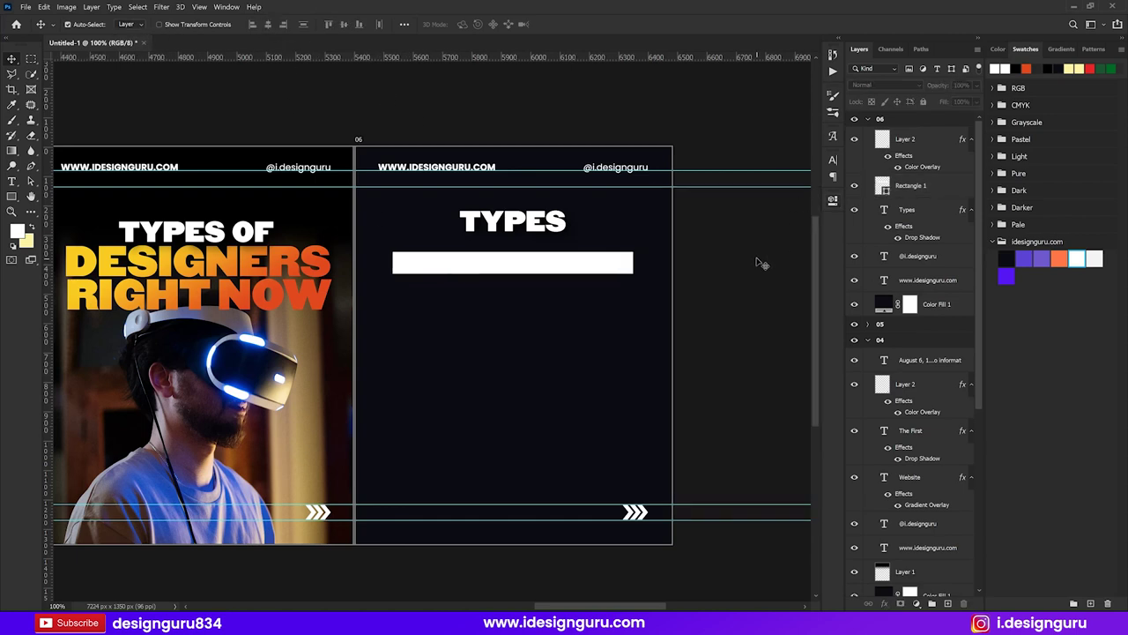
pyautogui.moveTo(521, 270); pyautogui.dragTo(521, 254)
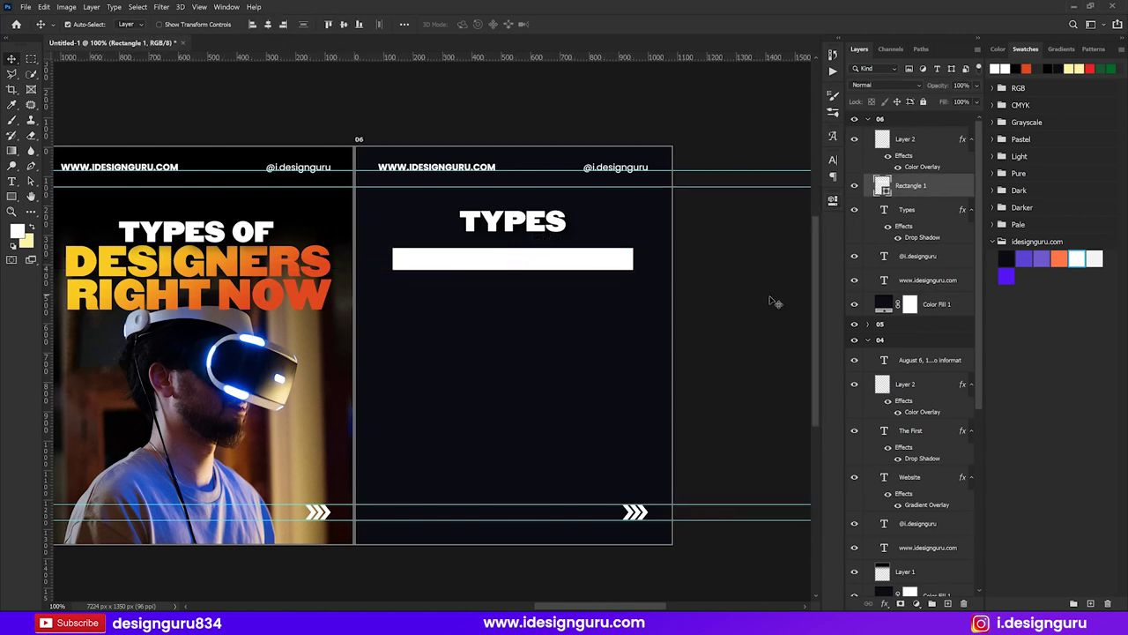
pyautogui.hotkey('alt', 'Tab')
pyautogui.press('Tab')
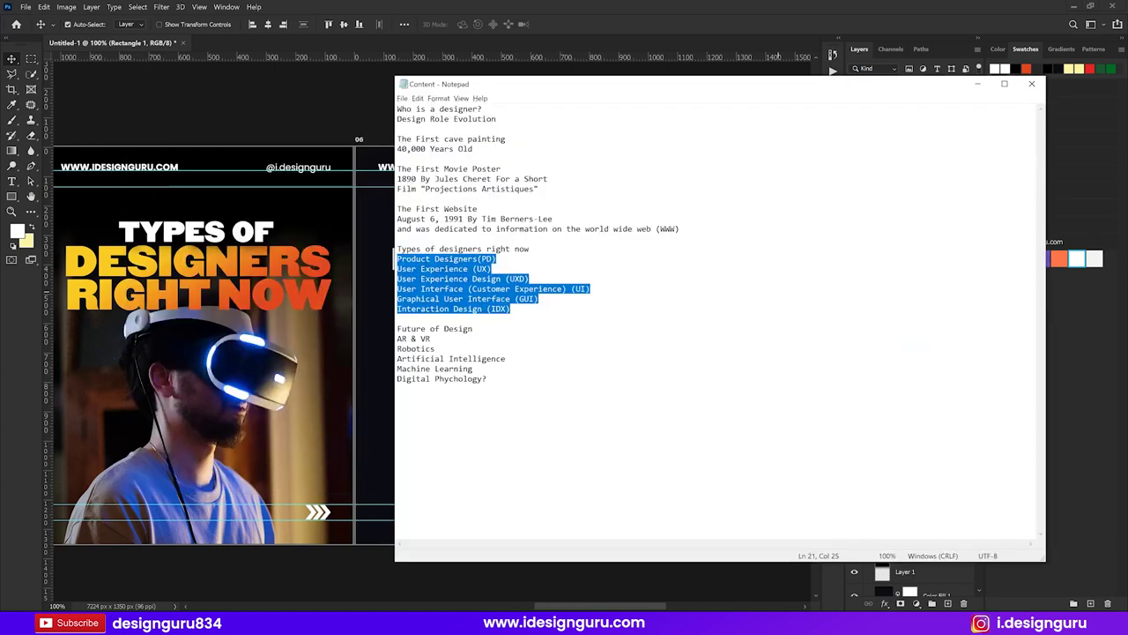
# Step: Copy the 'Product Designers(PD)' line from the notes into a new text layer on slide 06
pyautogui.press('Down')
pyautogui.press('Home')
pyautogui.hotkey('shift', 'End')
pyautogui.hotkey('ctrl', 'c')
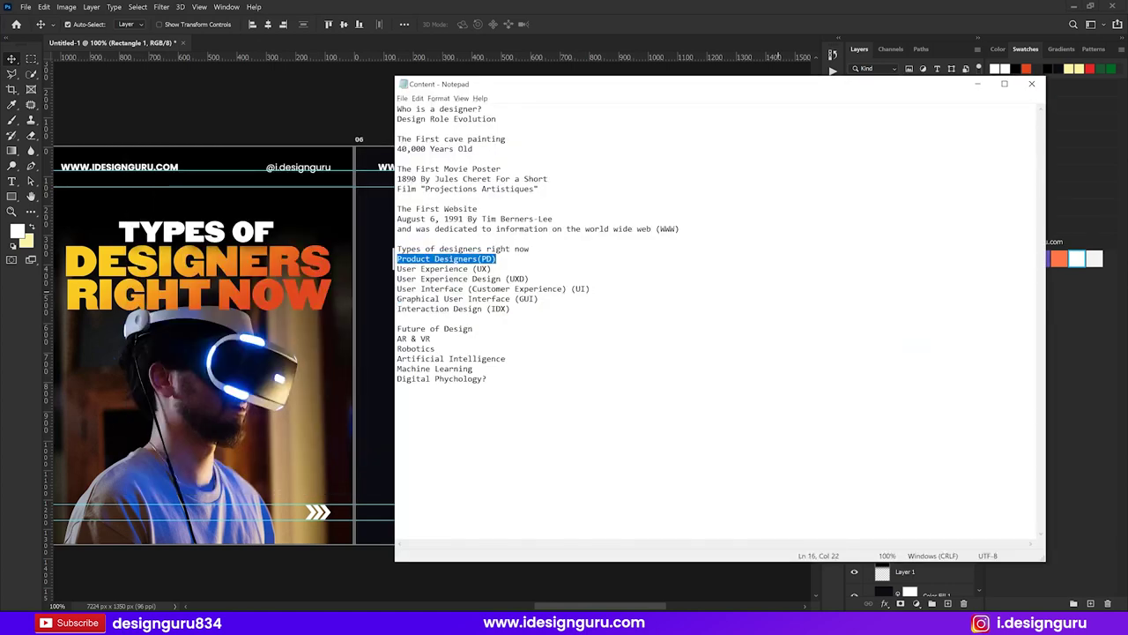
pyautogui.hotkey('alt', 'Tab')
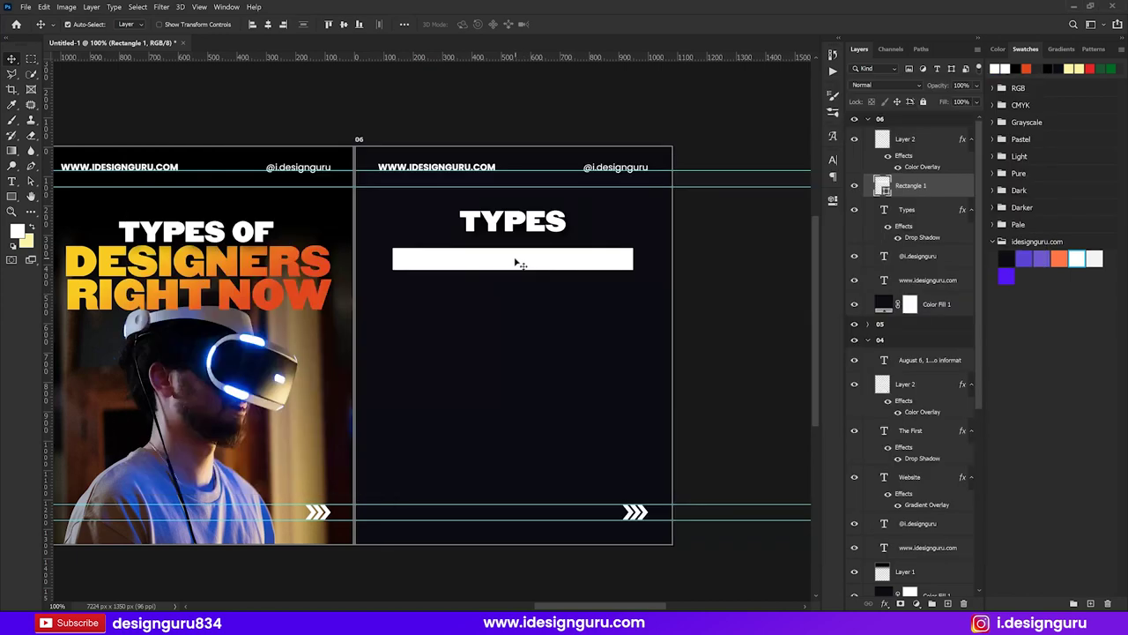
pyautogui.press('t')
pyautogui.click(494, 324)
pyautogui.hotkey('ctrl', 'v')
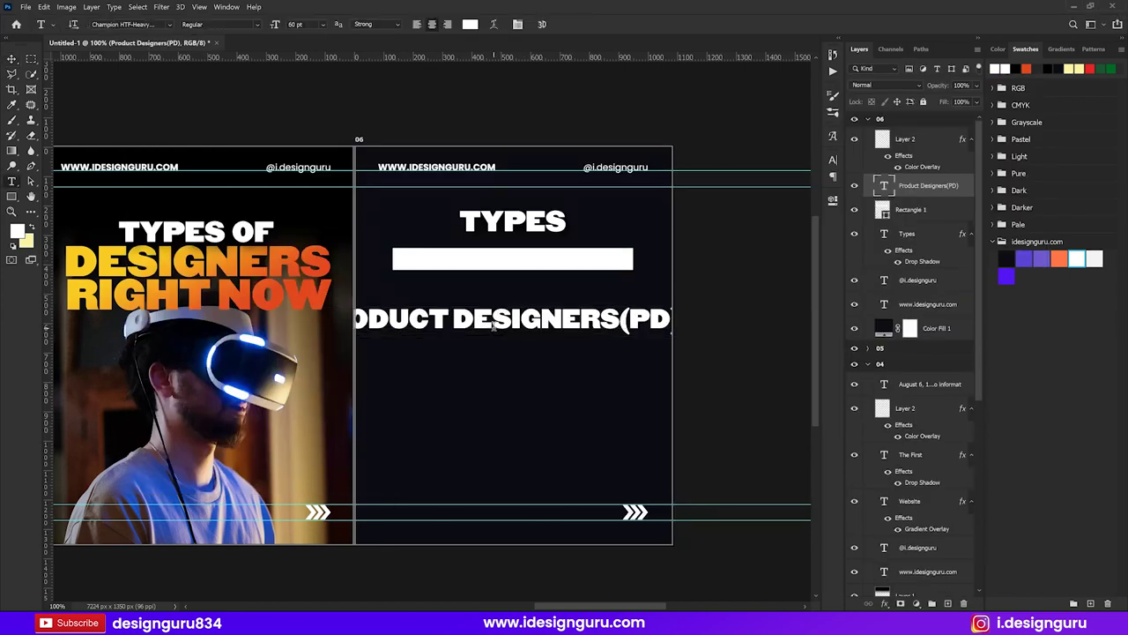
pyautogui.hotkey('ctrl', 'Return')
pyautogui.press('v')
# Step: Make the label Poppins Medium, black, with All Caps turned off
pyautogui.click(833, 160)
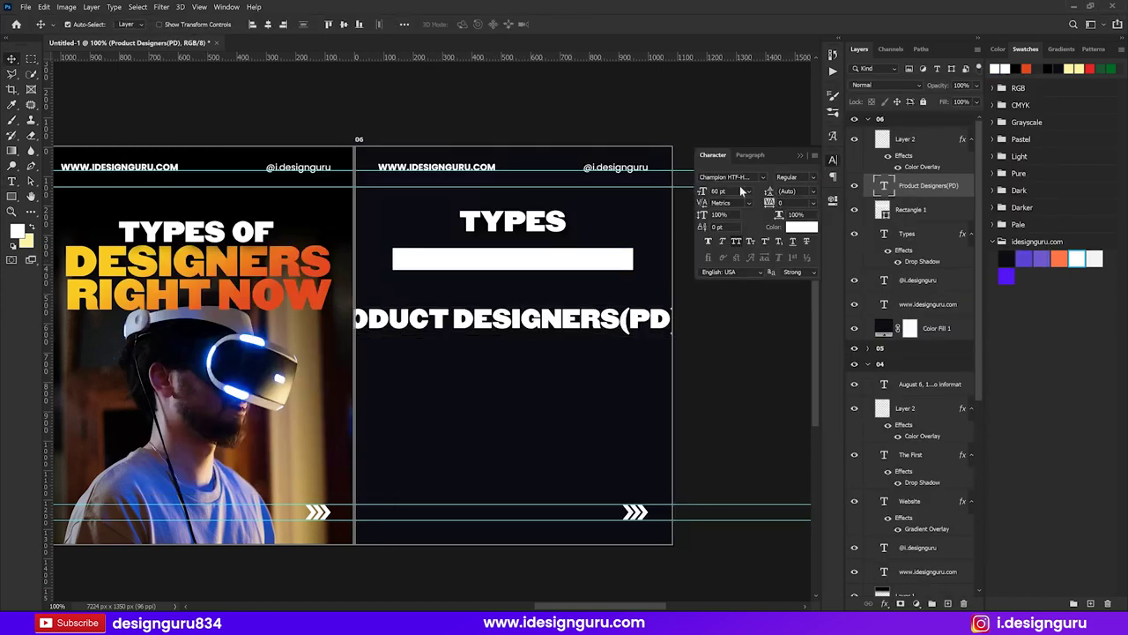
pyautogui.write('poppi')
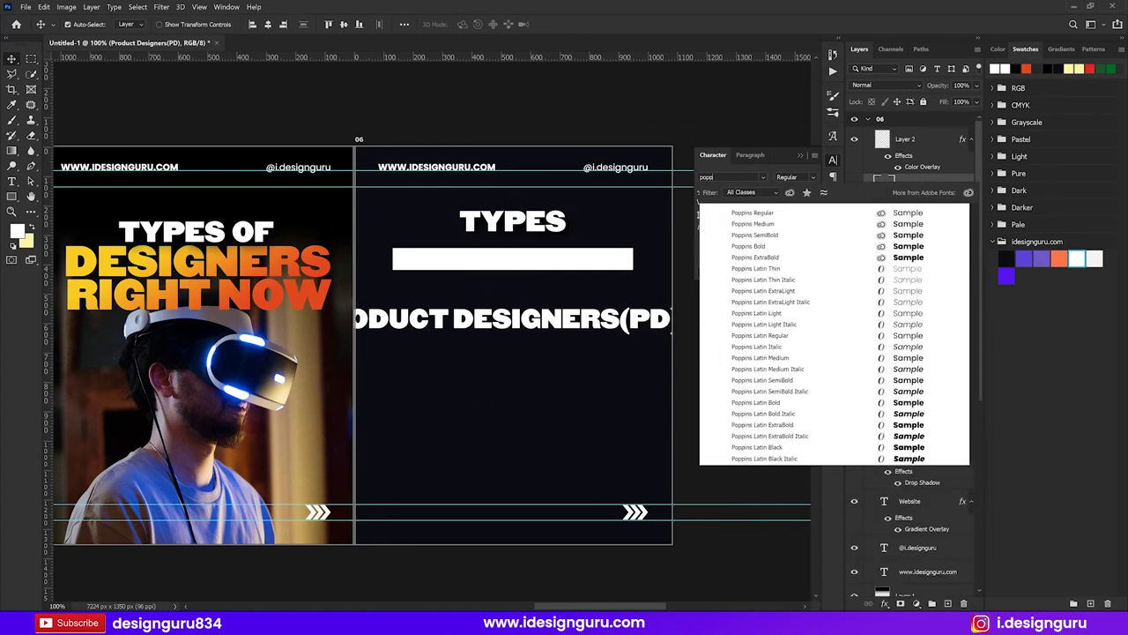
pyautogui.click(759, 247)
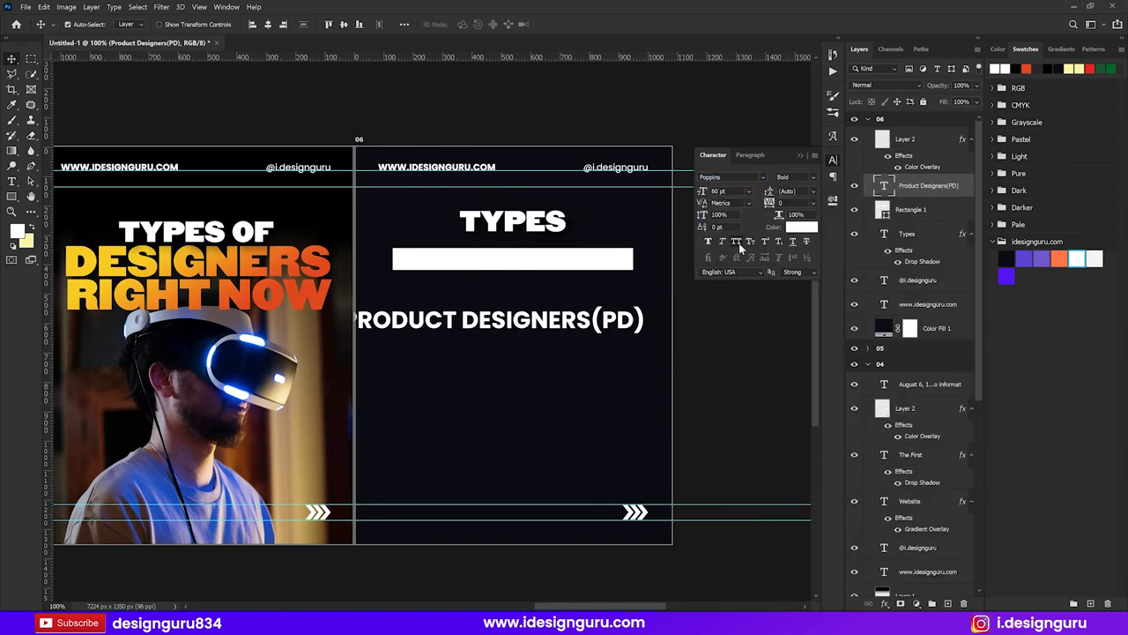
pyautogui.click(739, 244)
pyautogui.click(812, 179)
pyautogui.click(807, 187)
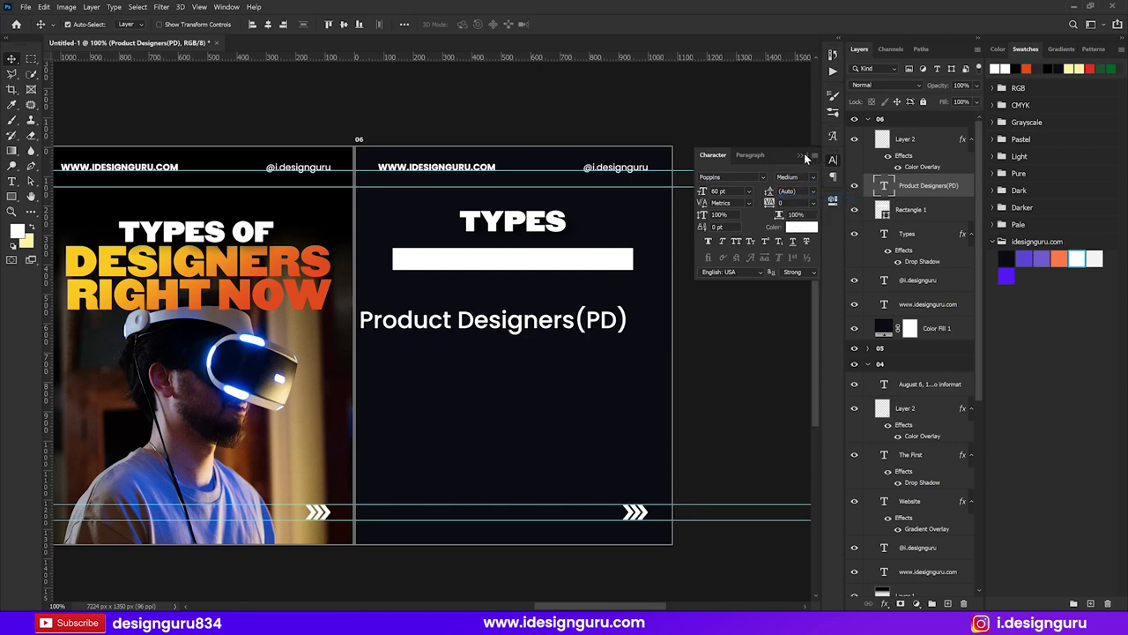
pyautogui.click(800, 156)
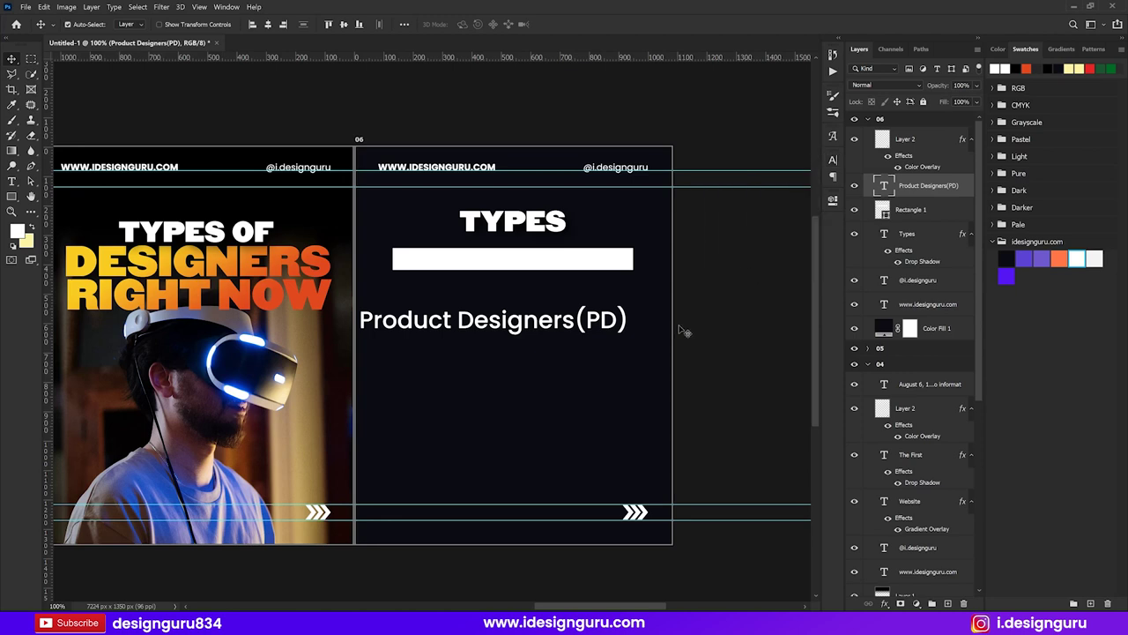
pyautogui.click(1006, 256)
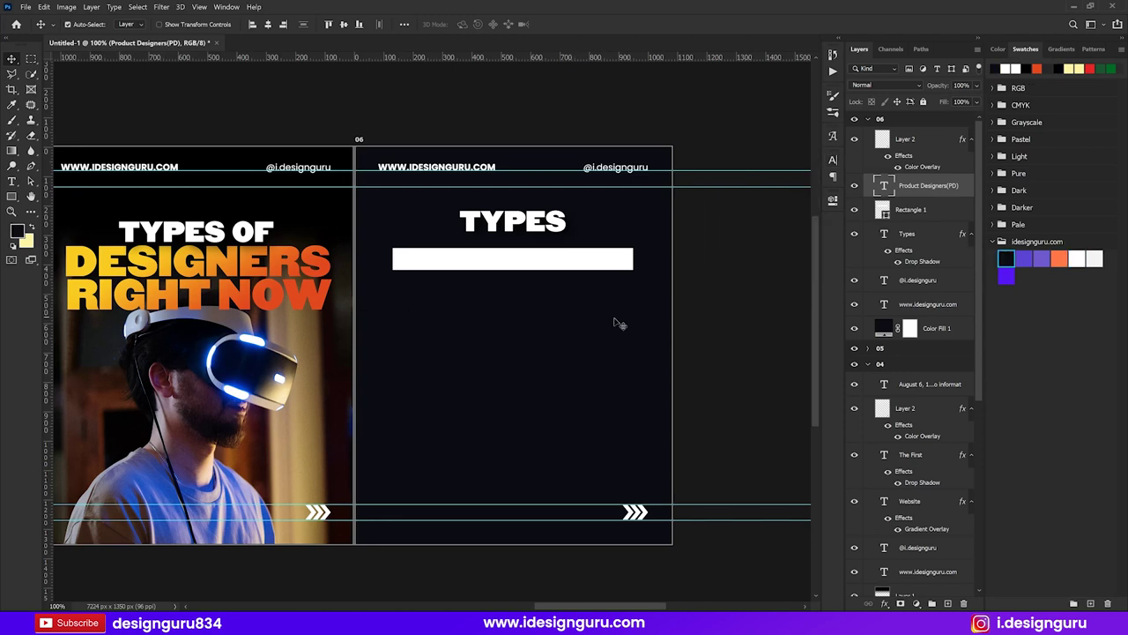
# Step: Centre the label on the white bar and scale it to about 52% to fit inside
pyautogui.moveTo(522, 327); pyautogui.dragTo(564, 262)
pyautogui.keyDown('ctrl'); pyautogui.click(881, 209); pyautogui.keyUp('ctrl')
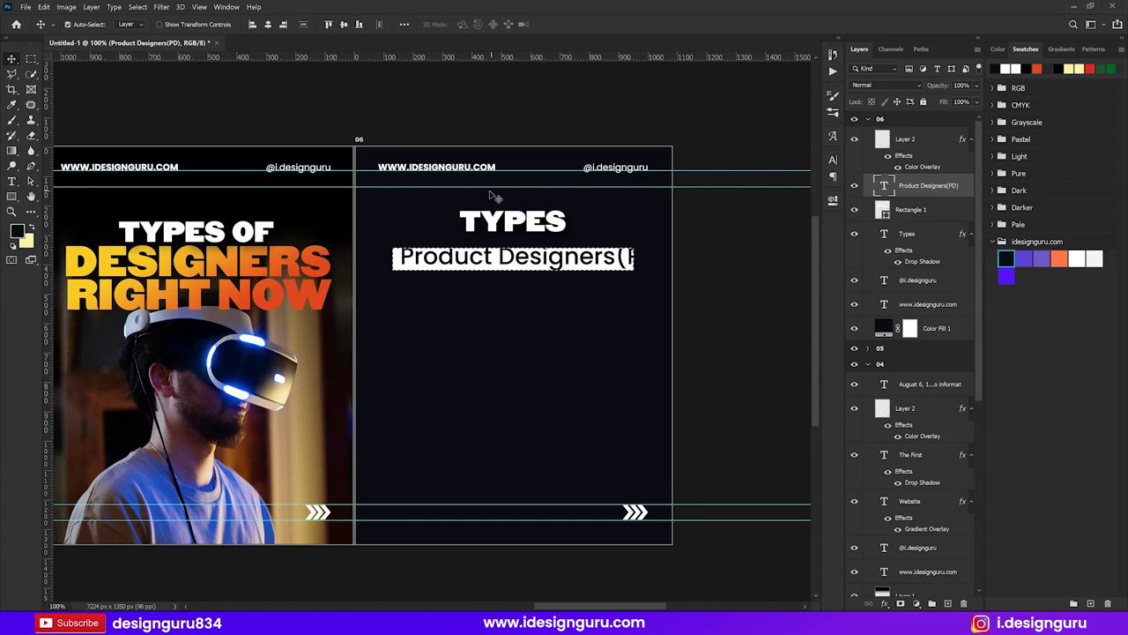
pyautogui.click(268, 23)
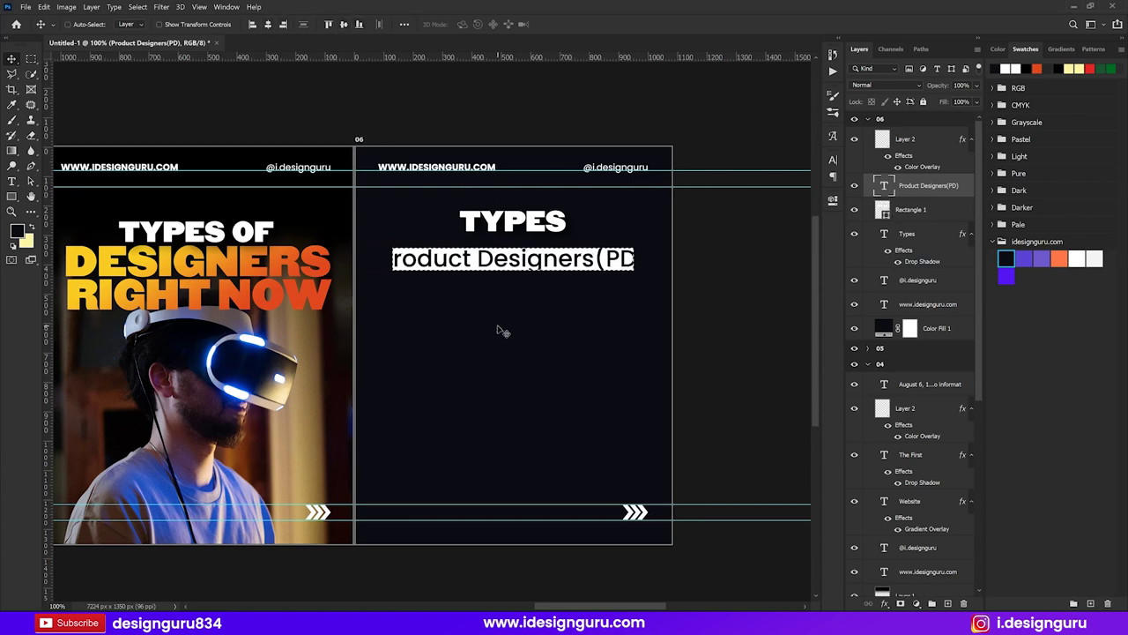
pyautogui.hotkey('ctrl', 't')
pyautogui.moveTo(648, 261); pyautogui.dragTo(610, 262)
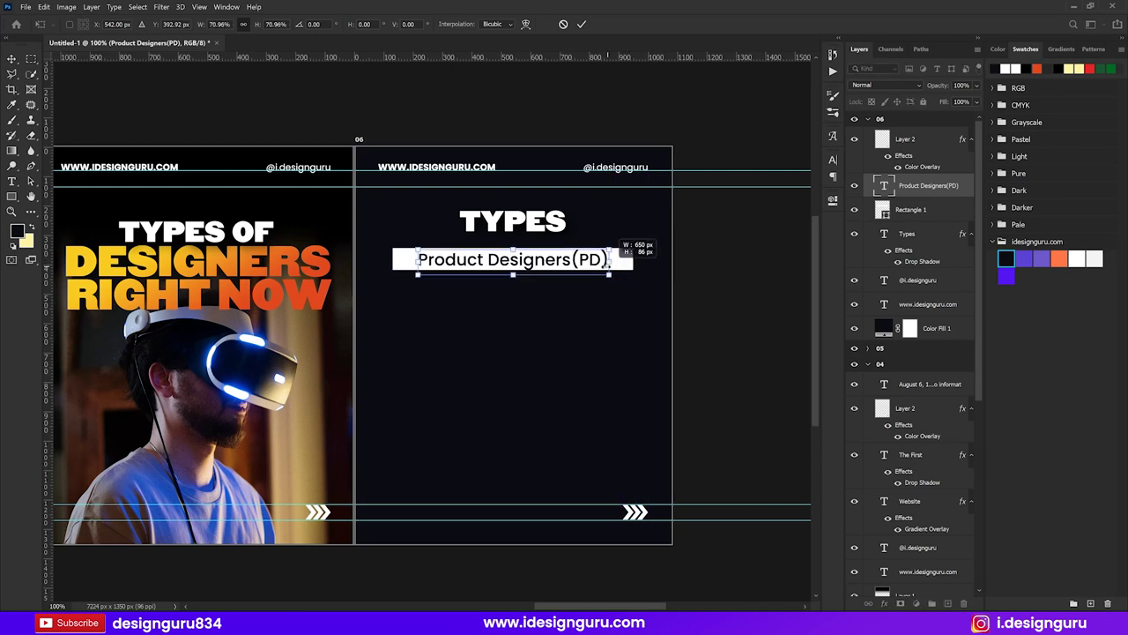
pyautogui.moveTo(610, 255); pyautogui.dragTo(585, 259)
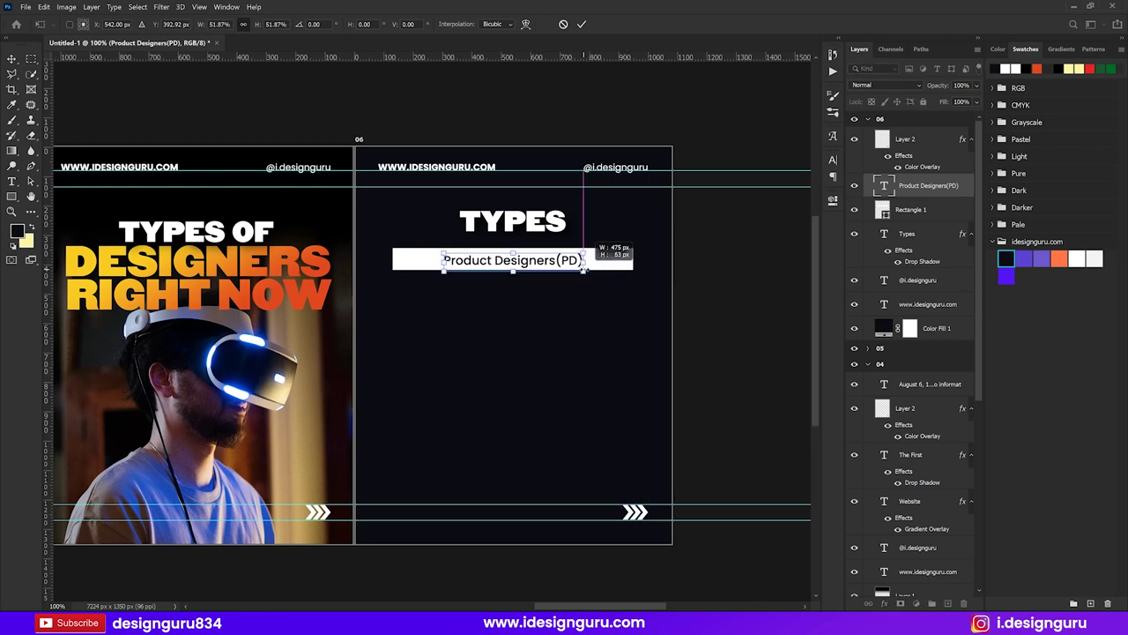
pyautogui.press('Return')
pyautogui.moveTo(544, 266); pyautogui.dragTo(500, 264)
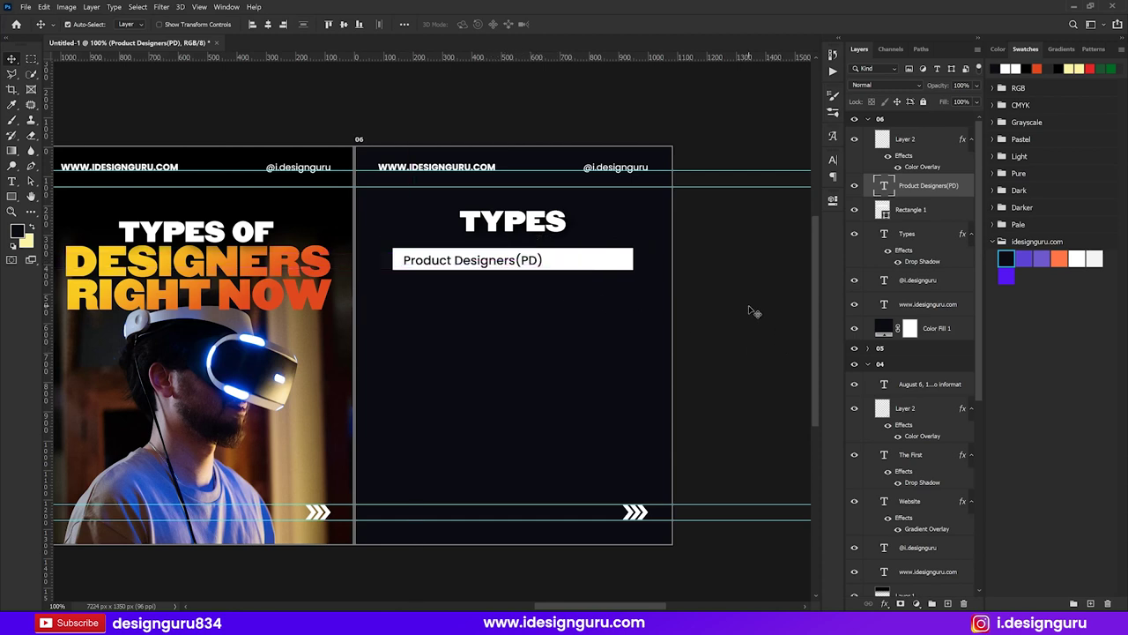
pyautogui.press('Up')
pyautogui.press('Up')
pyautogui.press('Up')
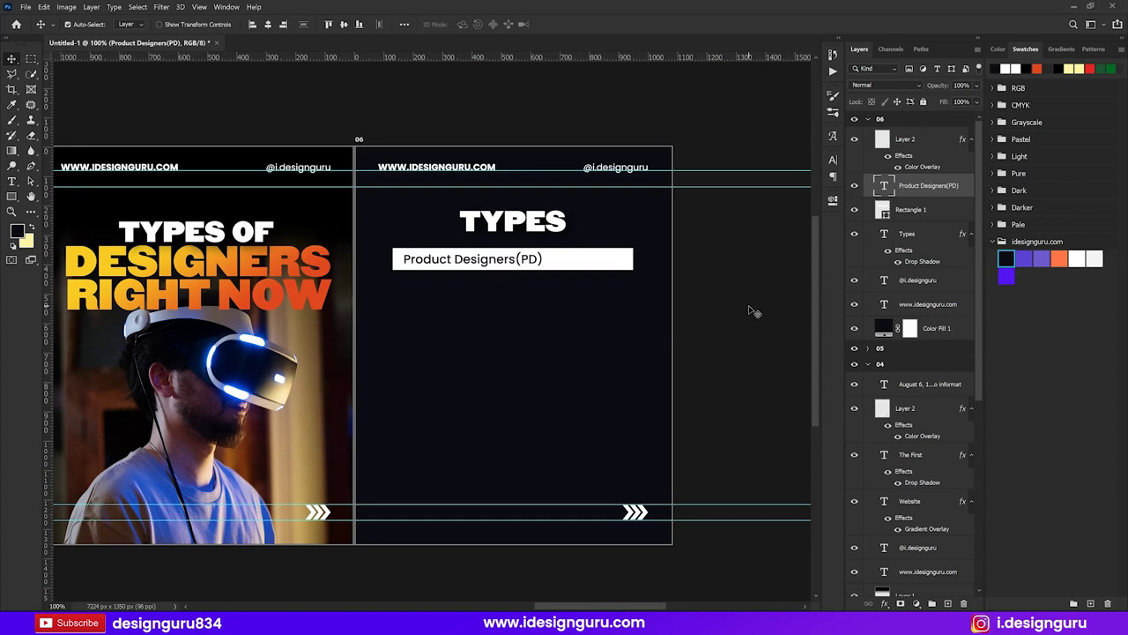
pyautogui.keyDown('shift'); pyautogui.click(909, 212); pyautogui.keyUp('shift')
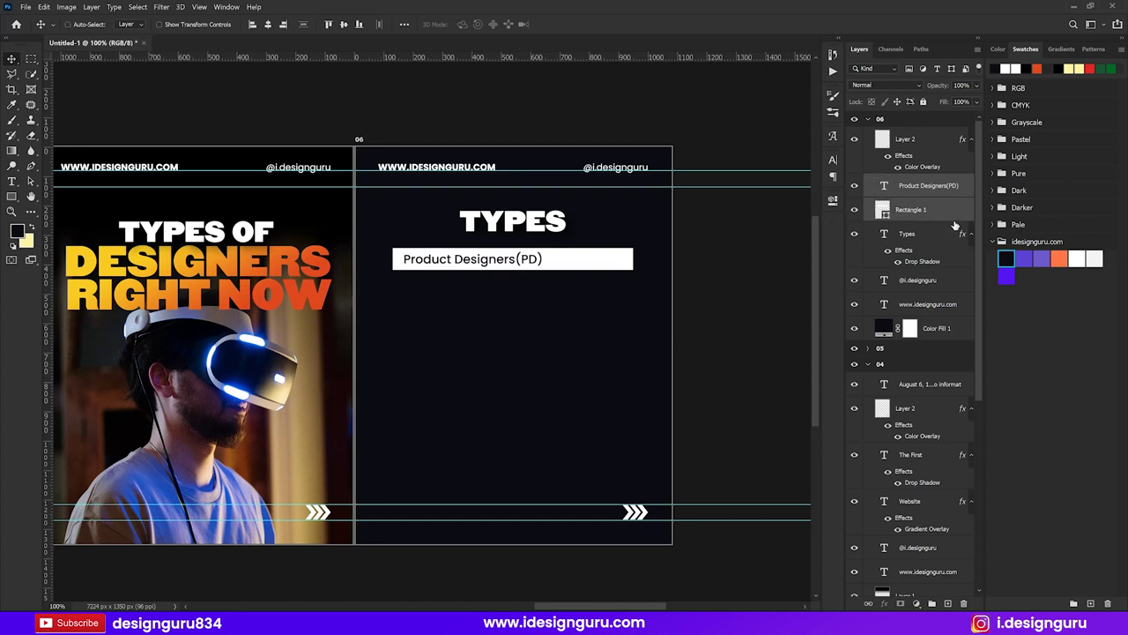
# Step: Duplicate the Product Designers(PD) bar and label, stacking the copies downward under TYPES
pyautogui.hotkey('ctrl', 'j')
pyautogui.moveTo(606, 261)
pyautogui.mouseDown()
pyautogui.moveTo(617, 310)
pyautogui.moveTo(599, 338)
pyautogui.mouseUp()
pyautogui.hotkey('alt', 'Tab')
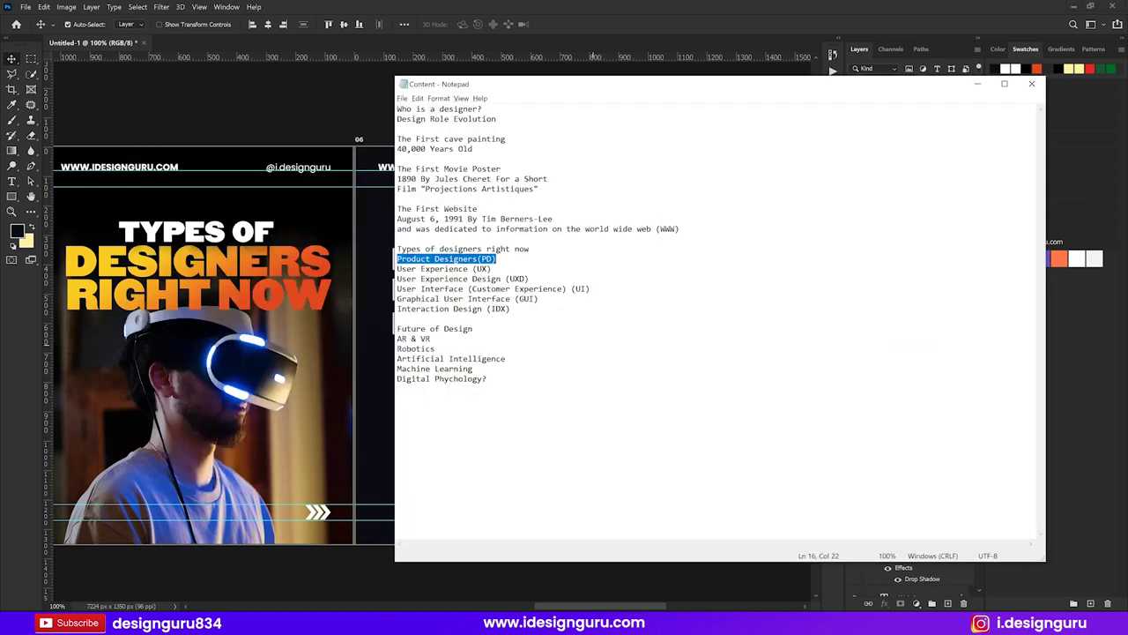
pyautogui.hotkey('alt', 'Tab')
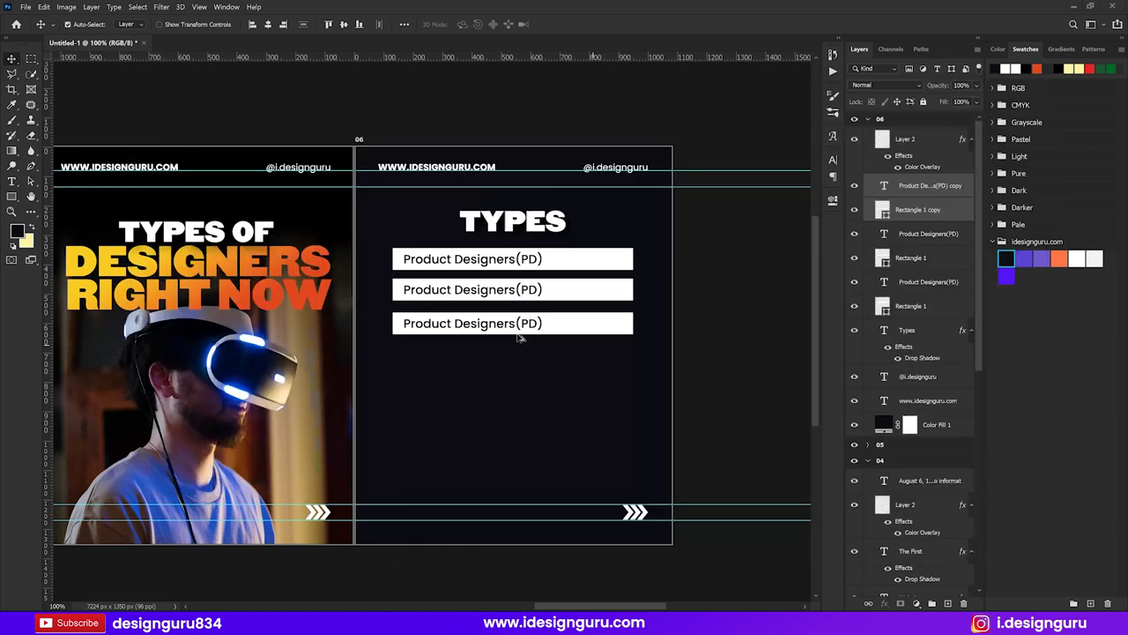
pyautogui.moveTo(575, 341); pyautogui.dragTo(571, 433)
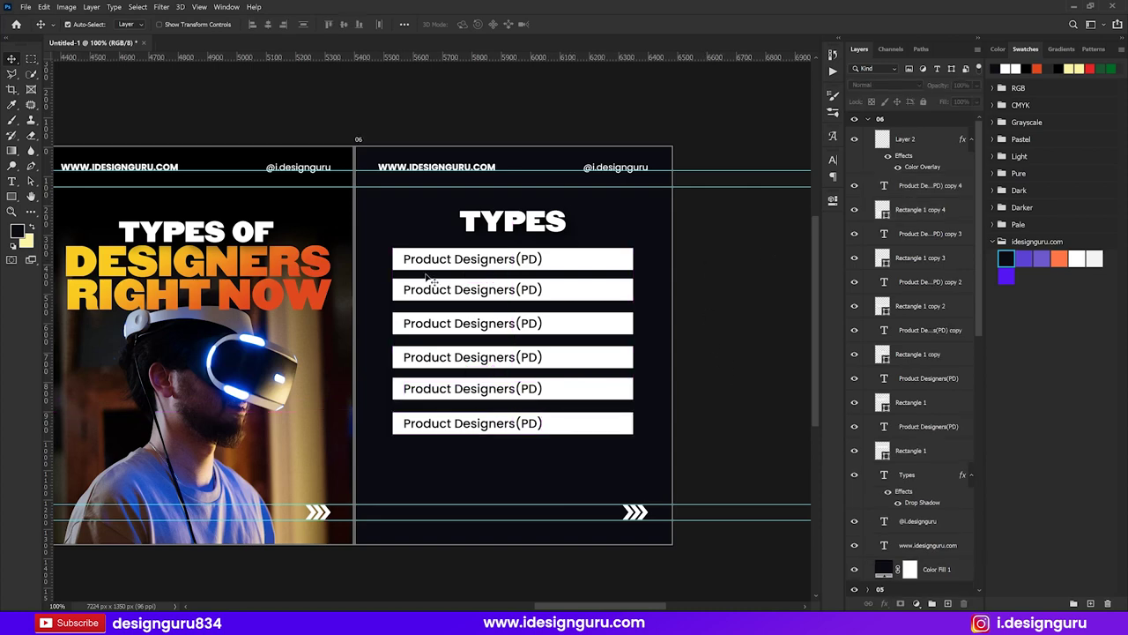
# Step: Change the second bar's label to 'User Experience (UX)' from the notes
pyautogui.hotkey('alt', 'Tab')
pyautogui.click(464, 258)
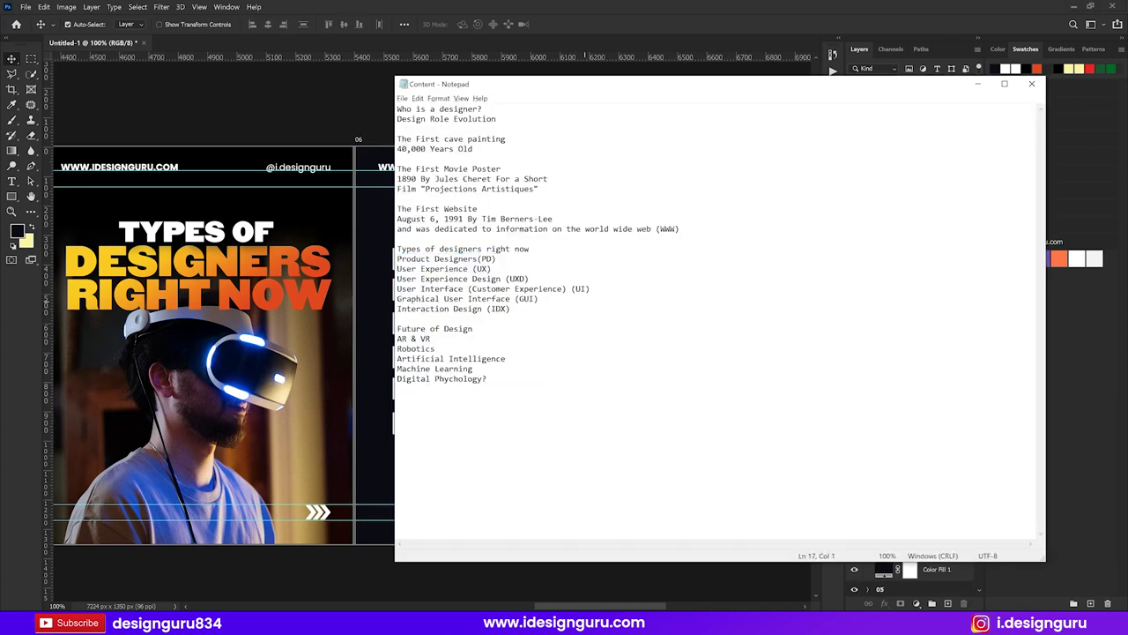
pyautogui.moveTo(397, 268); pyautogui.dragTo(491, 268)
pyautogui.hotkey('ctrl', 'c')
pyautogui.hotkey('alt', 'Tab')
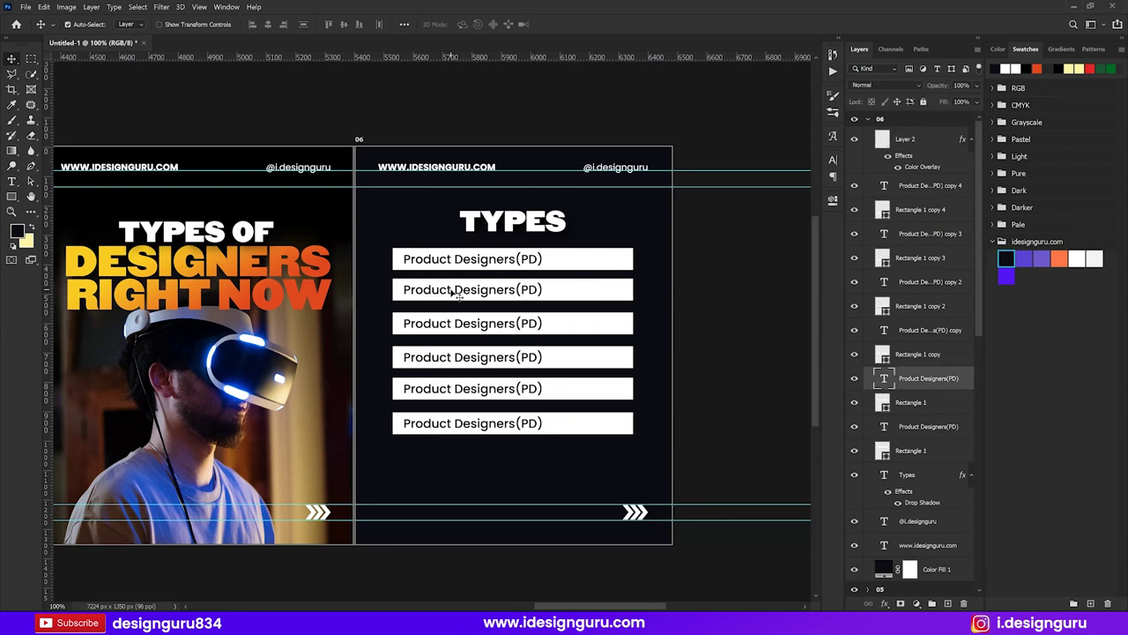
pyautogui.doubleClick(449, 290)
pyautogui.hotkey('ctrl', 'v')
pyautogui.hotkey('ctrl', 'Return')
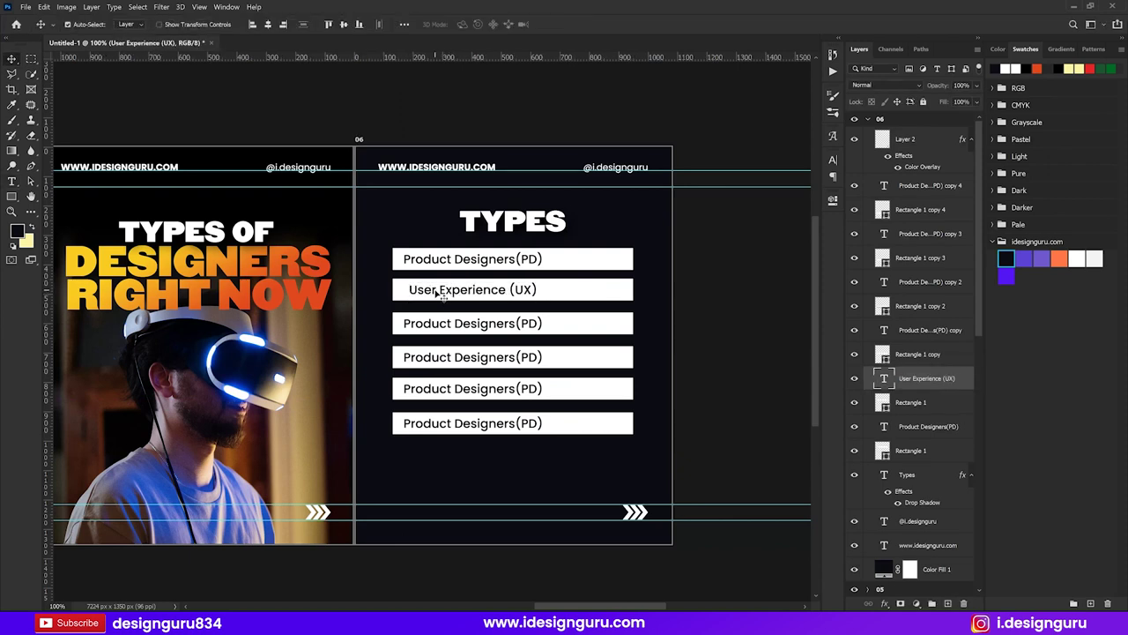
pyautogui.moveTo(441, 290); pyautogui.dragTo(430, 294)
# Step: Change the third bar's label to 'User Experience Design (UXD)'
pyautogui.hotkey('alt', 'Tab')
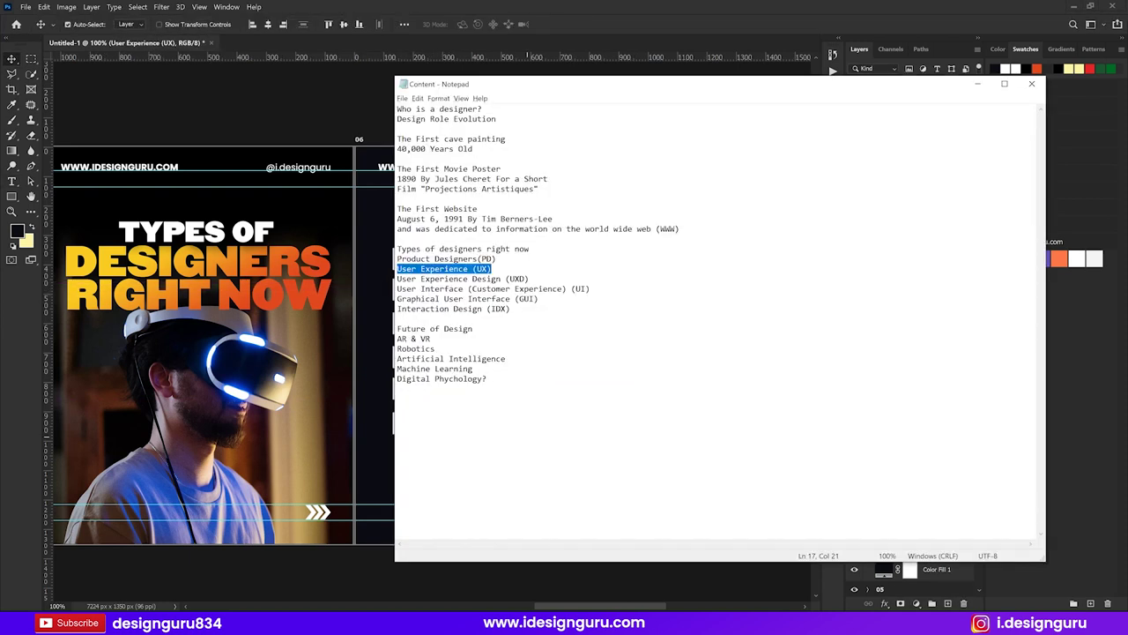
pyautogui.moveTo(397, 279); pyautogui.dragTo(529, 278)
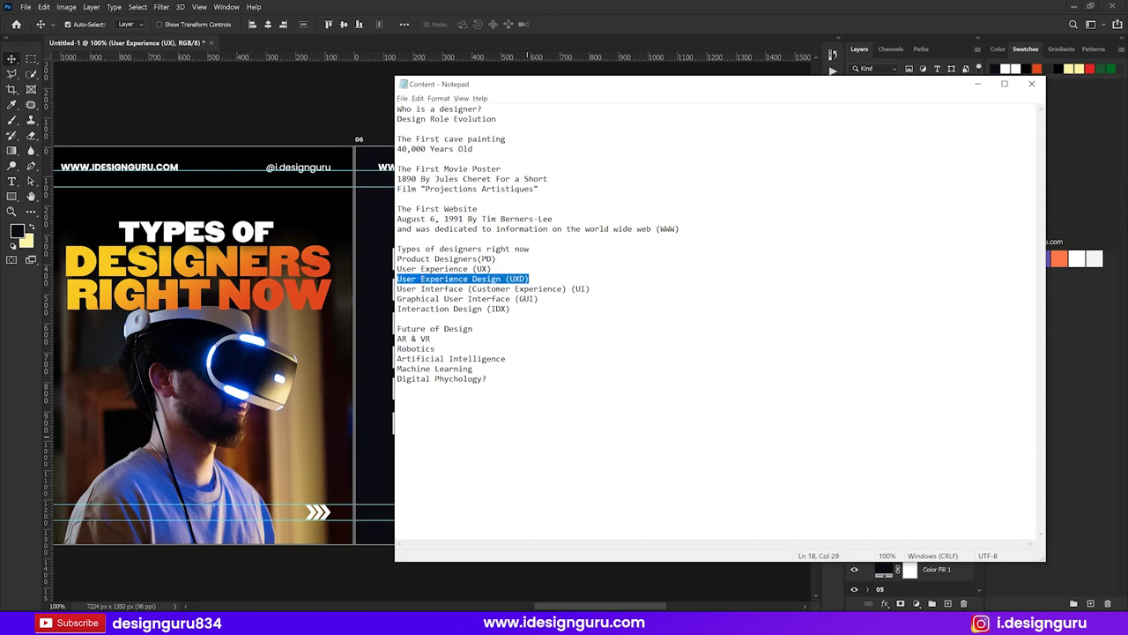
pyautogui.hotkey('ctrl', 'c')
pyautogui.hotkey('alt', 'Tab')
pyautogui.doubleClick(487, 324)
pyautogui.hotkey('ctrl', 'v')
pyautogui.hotkey('ctrl', 'Return')
pyautogui.press('v')
pyautogui.moveTo(485, 324); pyautogui.dragTo(505, 327)
# Step: Change the fourth bar's label to 'User Interface (Customer Experience) (UI)'
pyautogui.hotkey('alt', 'Tab')
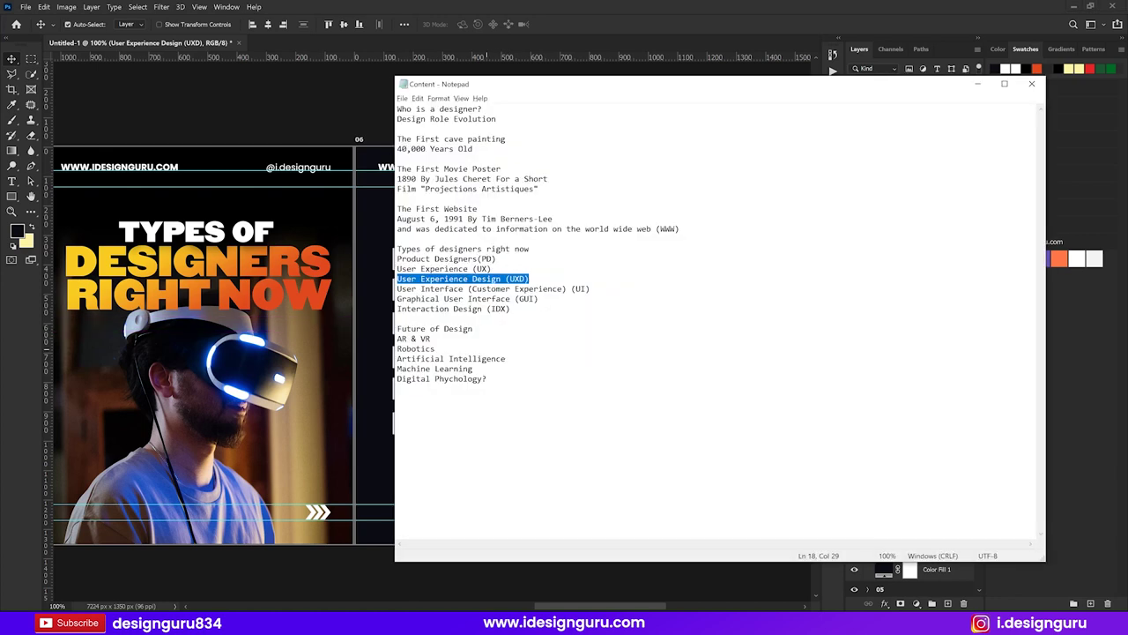
pyautogui.press('Down')
pyautogui.press('Home')
pyautogui.hotkey('ctrl', 'shift', 'Right')
pyautogui.hotkey('shift', 'Right')
pyautogui.hotkey('shift', 'Right')
pyautogui.hotkey('shift', 'Right')
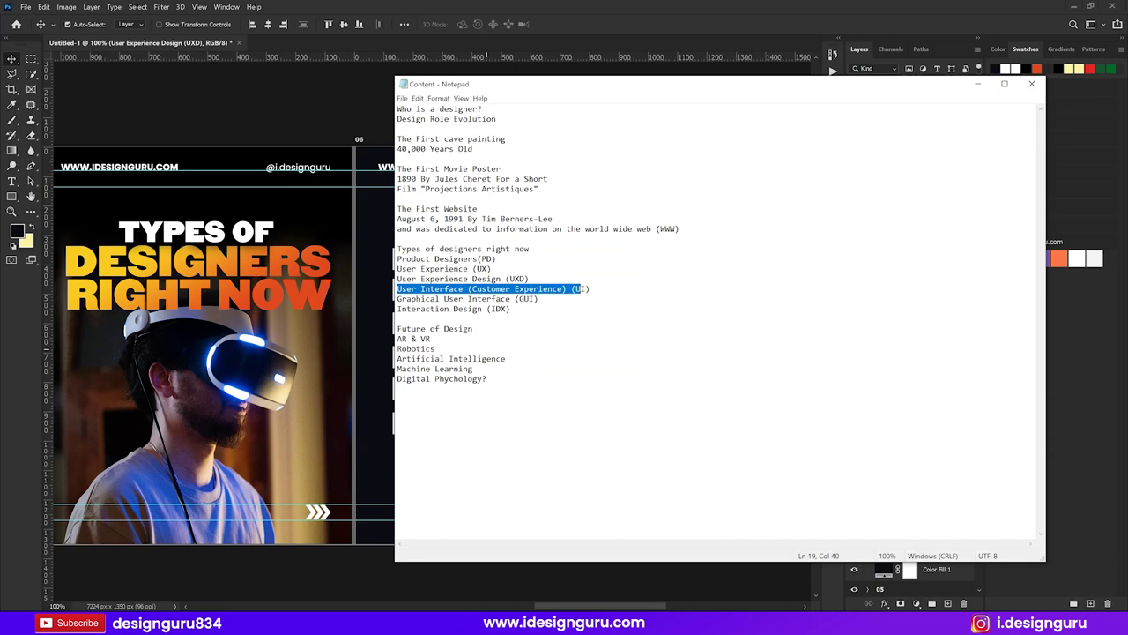
pyautogui.hotkey('ctrl', 'c')
pyautogui.hotkey('alt', 'Tab')
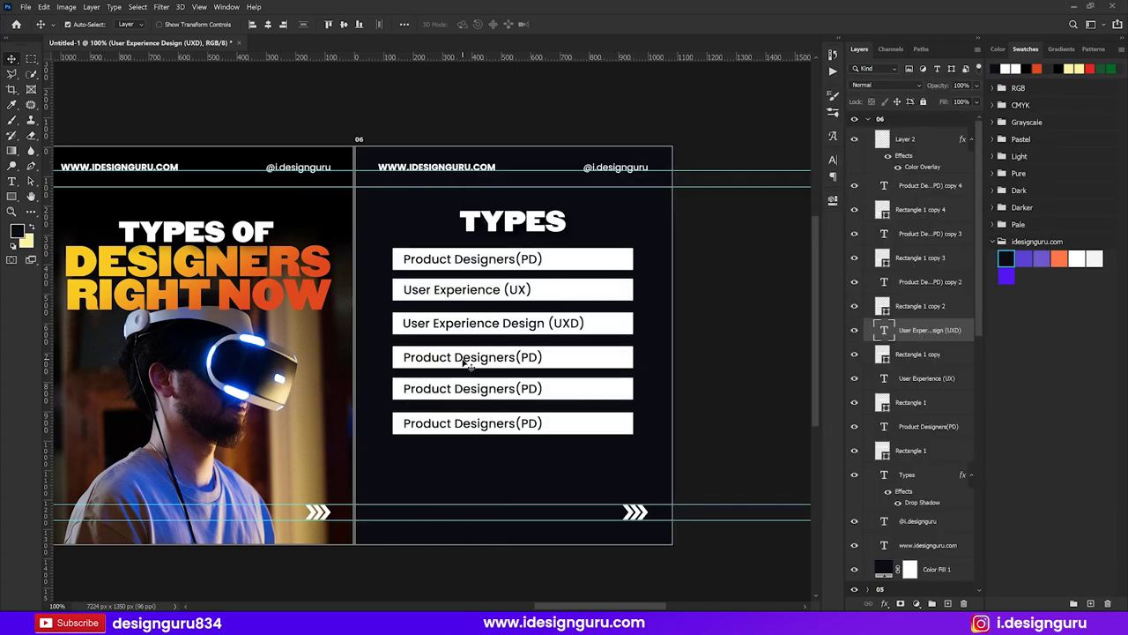
pyautogui.doubleClick(466, 358)
pyautogui.hotkey('ctrl', 'v')
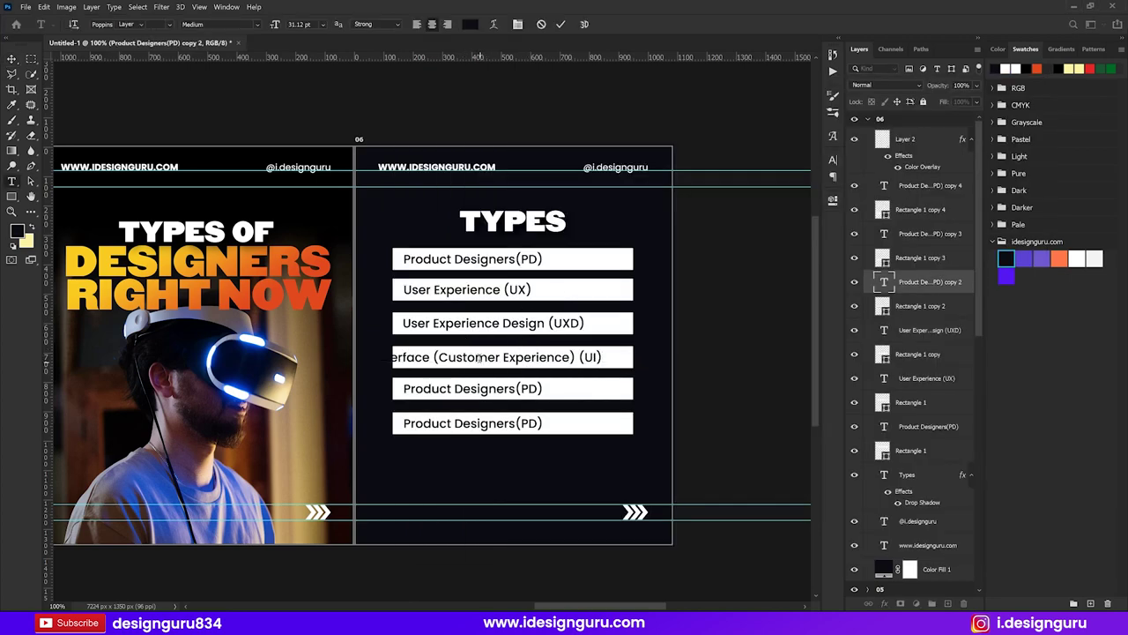
pyautogui.hotkey('ctrl', 'Return')
pyautogui.press('v')
pyautogui.moveTo(483, 356); pyautogui.dragTo(533, 362)
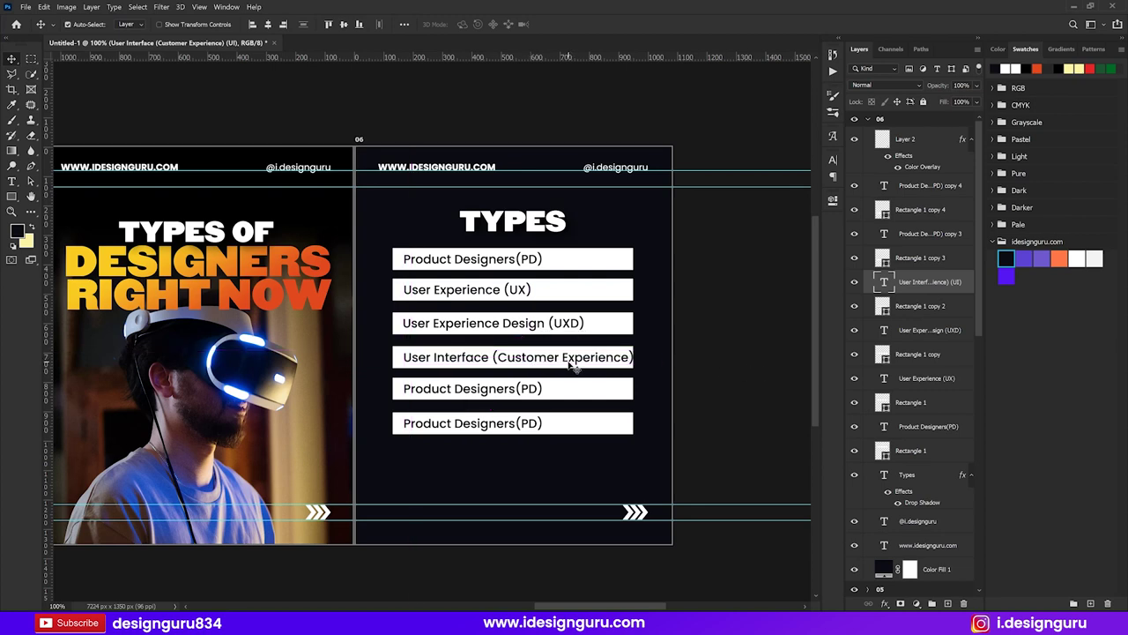
pyautogui.moveTo(571, 367); pyautogui.dragTo(573, 365)
# Step: Shrink the UI label to fit its bar and nudge it into place
pyautogui.hotkey('ctrl', 't')
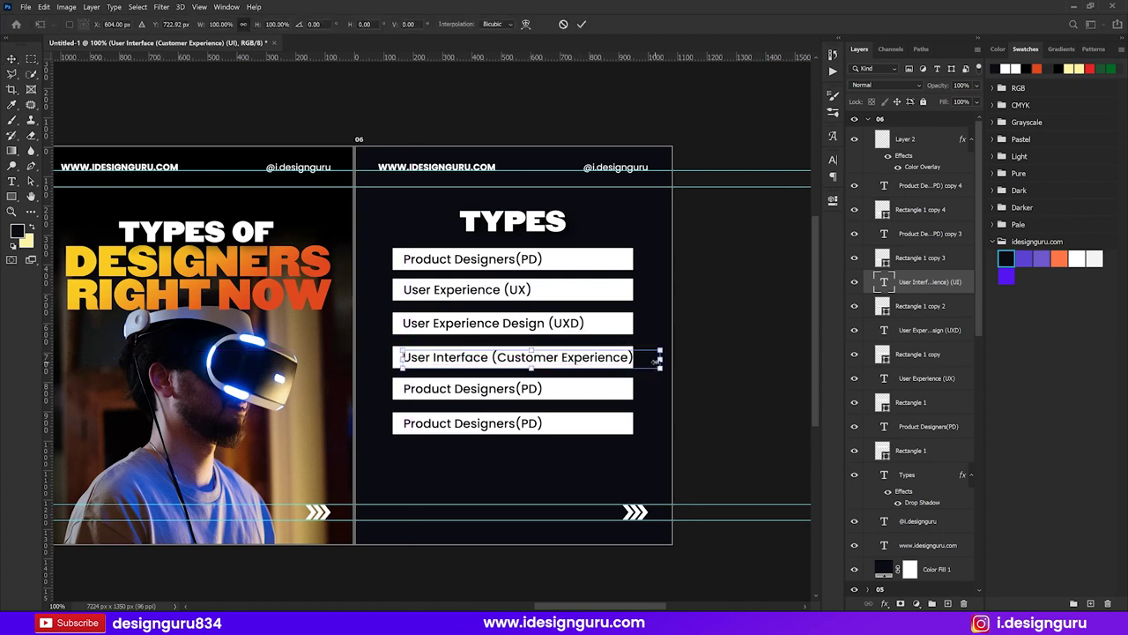
pyautogui.moveTo(659, 351); pyautogui.dragTo(625, 357)
pyautogui.press('Return')
pyautogui.press('Up')
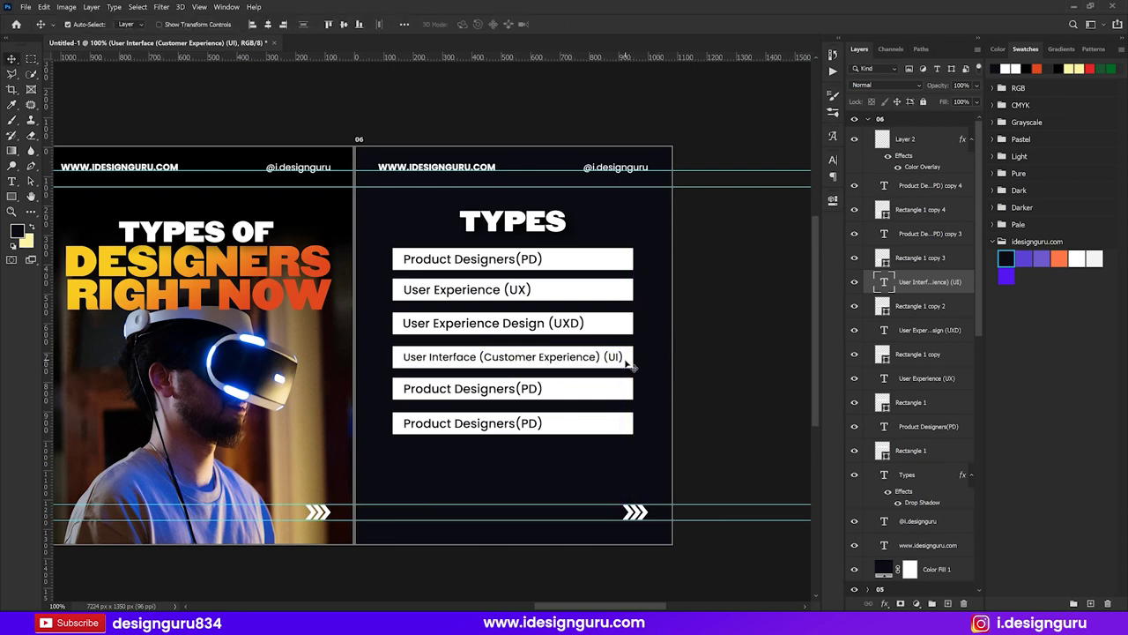
pyautogui.press('Right')
# Step: Change the fifth bar's label to 'Graphical User Interface (GUI)'
pyautogui.hotkey('alt', 'Tab')
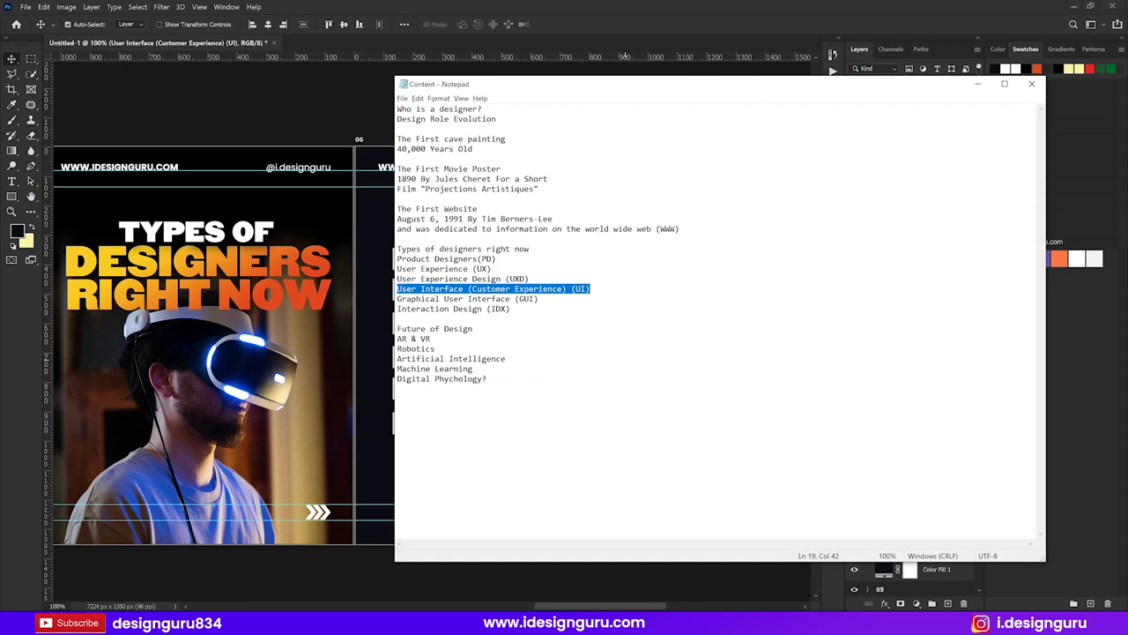
pyautogui.press('Down')
pyautogui.press('Home')
pyautogui.hotkey('ctrl', 'shift', 'Right')
pyautogui.hotkey('shift', 'End')
pyautogui.hotkey('ctrl', 'c')
pyautogui.hotkey('alt', 'Tab')
pyautogui.click(481, 395)
pyautogui.doubleClick(481, 395)
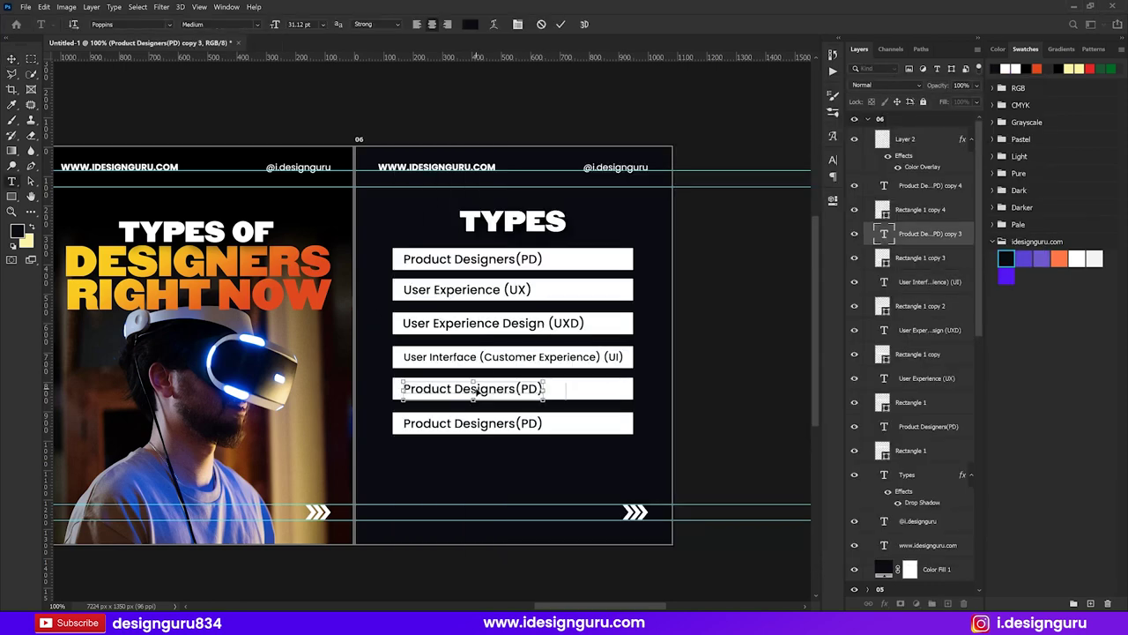
pyautogui.hotkey('ctrl', 'v')
pyautogui.hotkey('ctrl', 'Return')
pyautogui.moveTo(476, 394); pyautogui.dragTo(500, 394)
# Step: Change the bottom bar's label to 'Interaction Design (IDX)'
pyautogui.hotkey('alt', 'Tab')
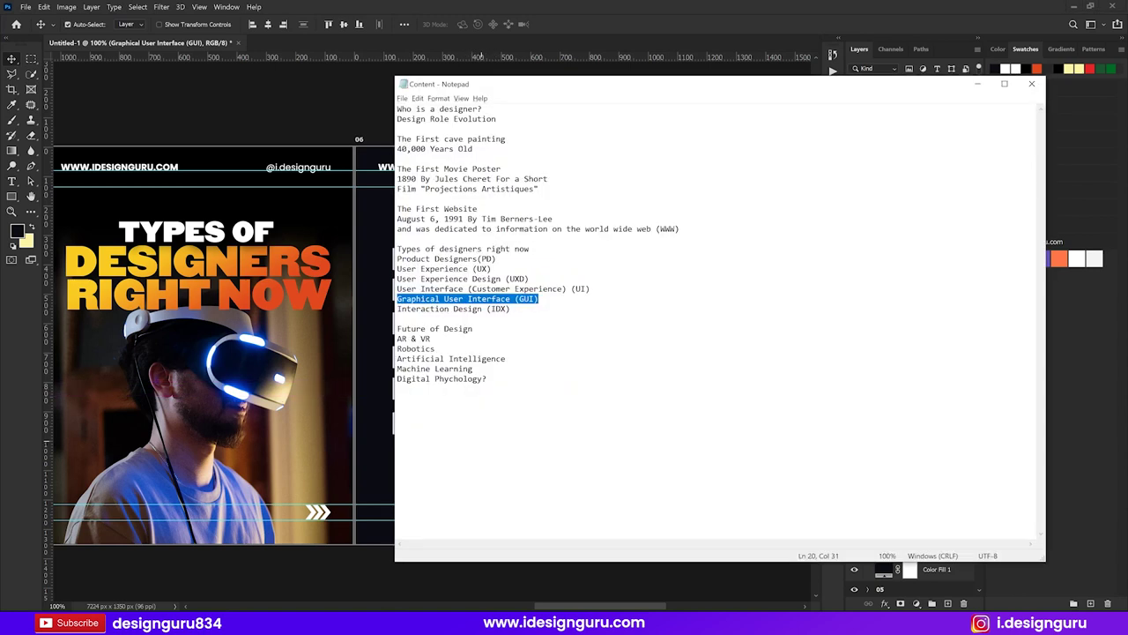
pyautogui.moveTo(397, 308); pyautogui.dragTo(511, 308)
pyautogui.hotkey('ctrl', 'c')
pyautogui.hotkey('alt', 'Tab')
pyautogui.click(476, 426)
pyautogui.doubleClick(476, 427)
pyautogui.hotkey('ctrl', 'a')
pyautogui.hotkey('ctrl', 'v')
pyautogui.hotkey('ctrl', 'Return')
pyautogui.moveTo(479, 427); pyautogui.dragTo(483, 429)
# Step: Select the six label layers and align their left edges
pyautogui.keyDown('ctrl'); pyautogui.click(908, 235); pyautogui.keyUp('ctrl')
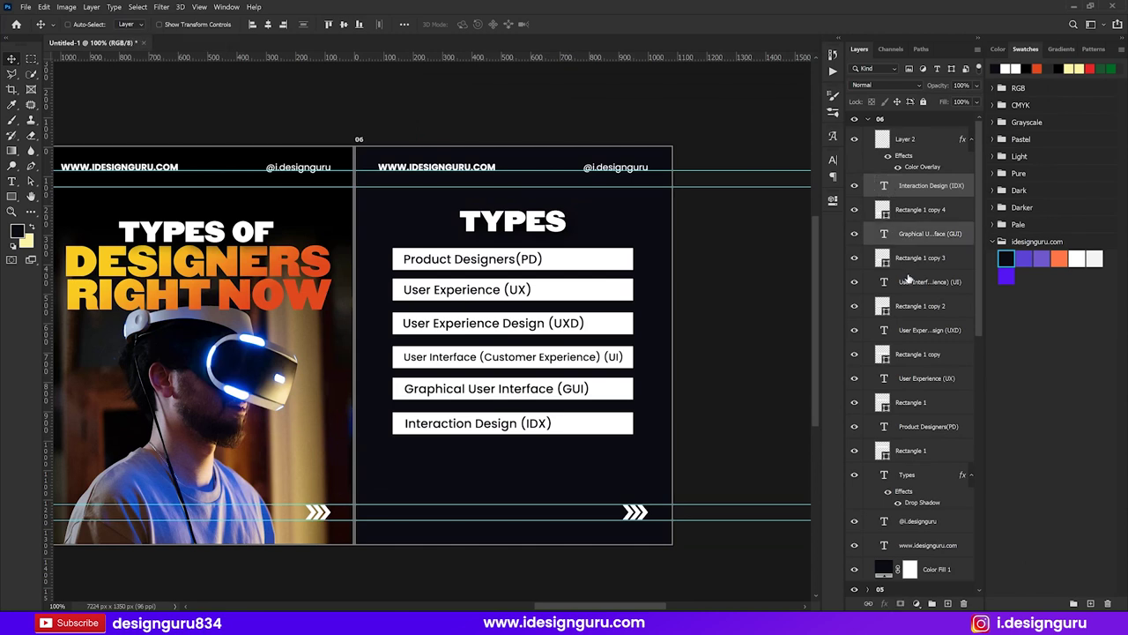
pyautogui.keyDown('ctrl'); pyautogui.click(911, 283); pyautogui.keyUp('ctrl')
pyautogui.keyDown('ctrl'); pyautogui.click(913, 331); pyautogui.keyUp('ctrl')
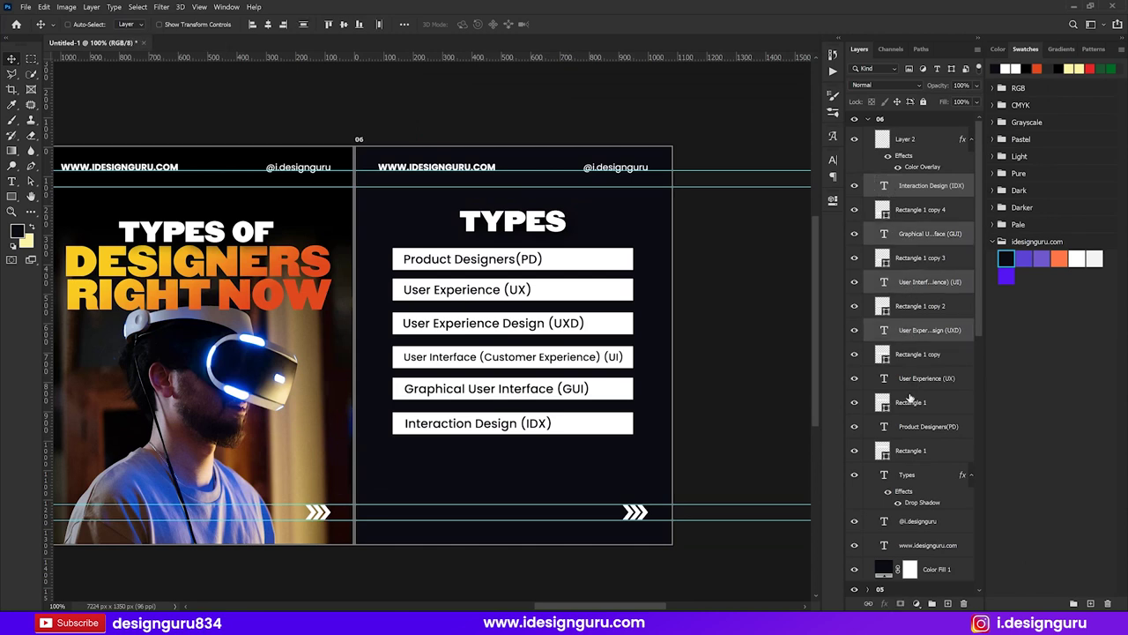
pyautogui.keyDown('ctrl'); pyautogui.click(912, 379); pyautogui.keyUp('ctrl')
pyautogui.keyDown('ctrl'); pyautogui.click(913, 427); pyautogui.keyUp('ctrl')
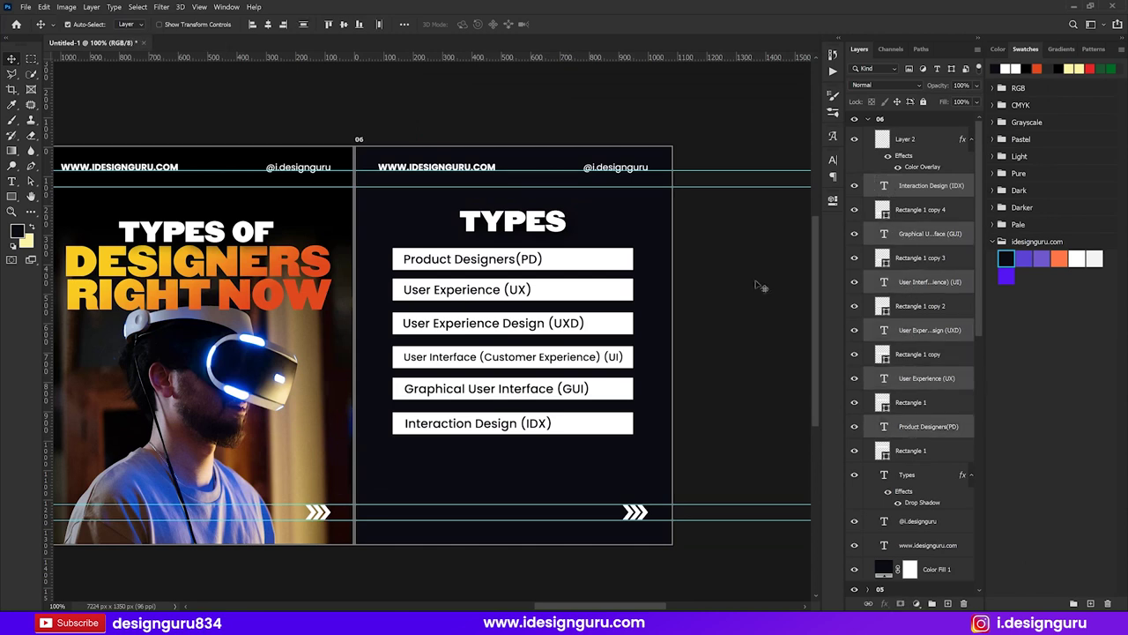
pyautogui.click(252, 29)
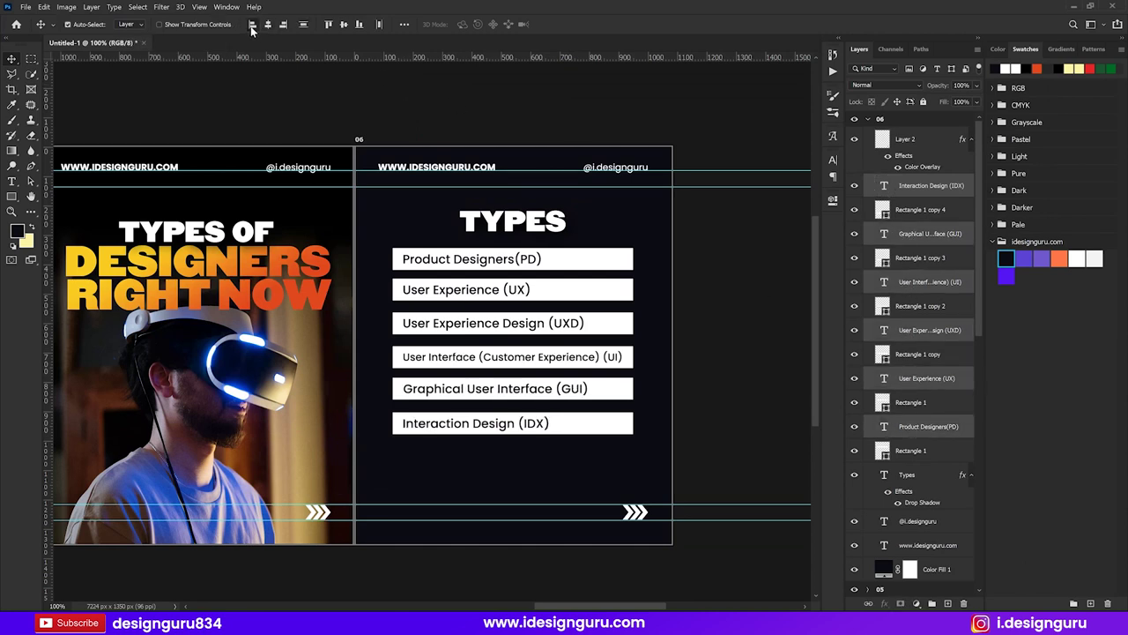
pyautogui.click(718, 285)
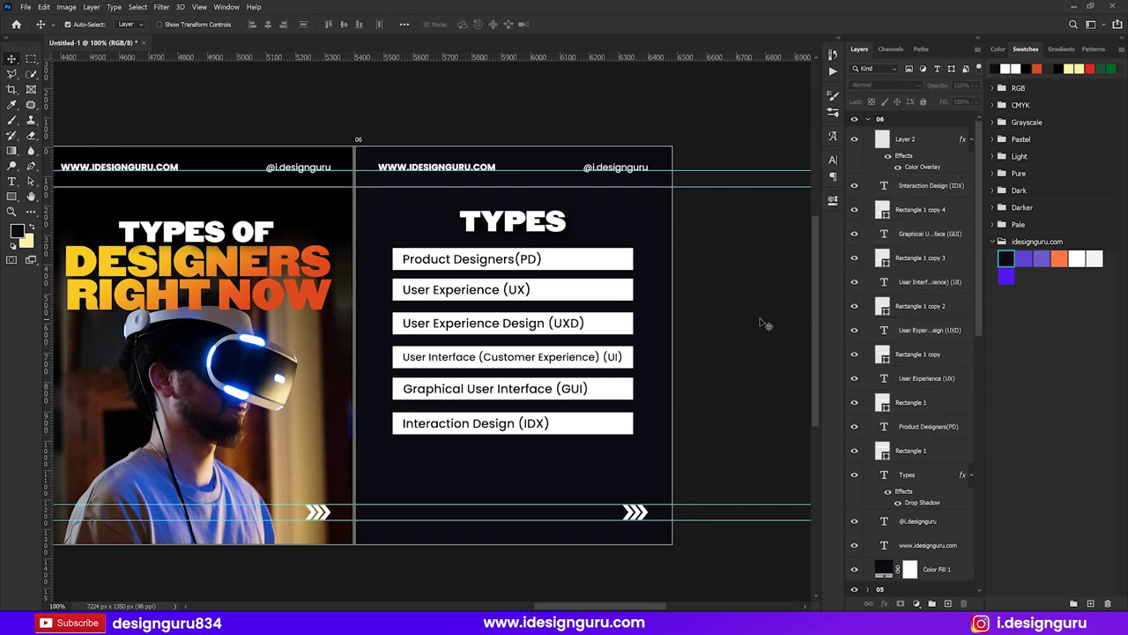
pyautogui.hotkey('alt', 'Tab')
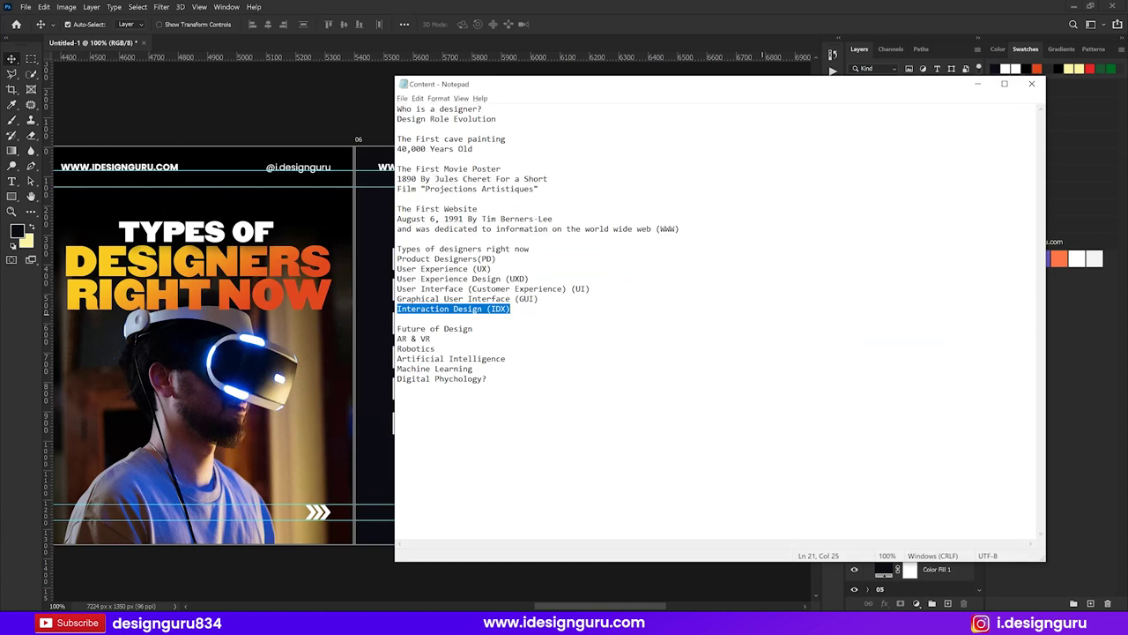
# Step: Duplicate artboard 06, rename the copy 07 and place it flush beside 06
pyautogui.hotkey('alt', 'Tab')
pyautogui.moveTo(717, 327)
pyautogui.mouseDown()
pyautogui.moveTo(661, 305)
pyautogui.moveTo(318, 312)
pyautogui.mouseUp()
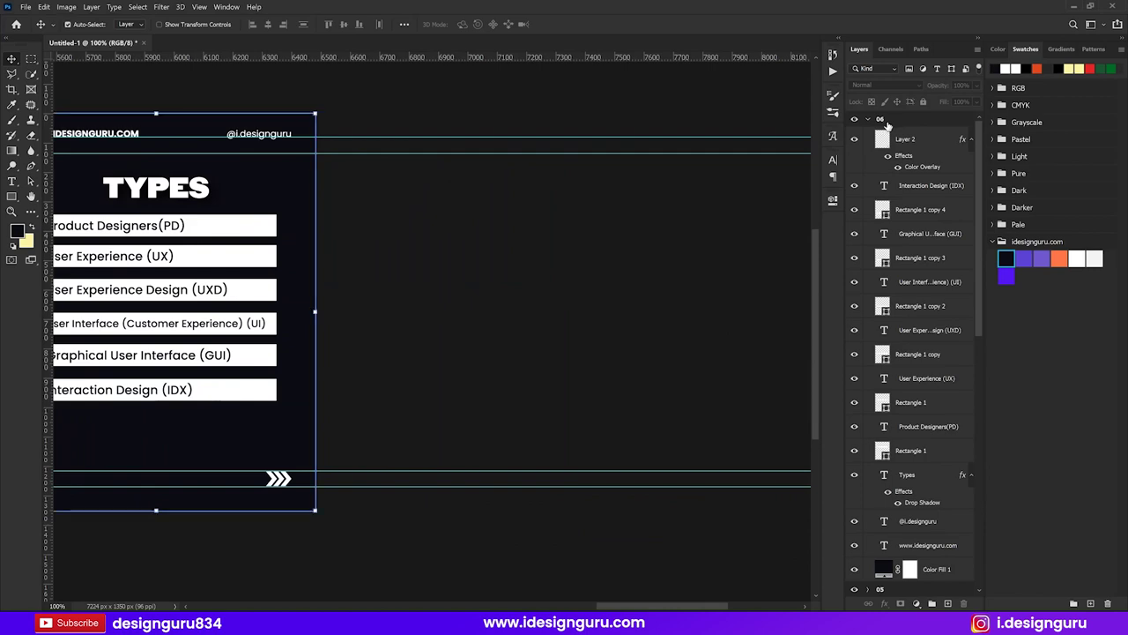
pyautogui.click(887, 120)
pyautogui.hotkey('ctrl', 'j')
pyautogui.moveTo(492, 254); pyautogui.dragTo(589, 263)
pyautogui.doubleClick(888, 118)
pyautogui.write('7')
pyautogui.press('Return')
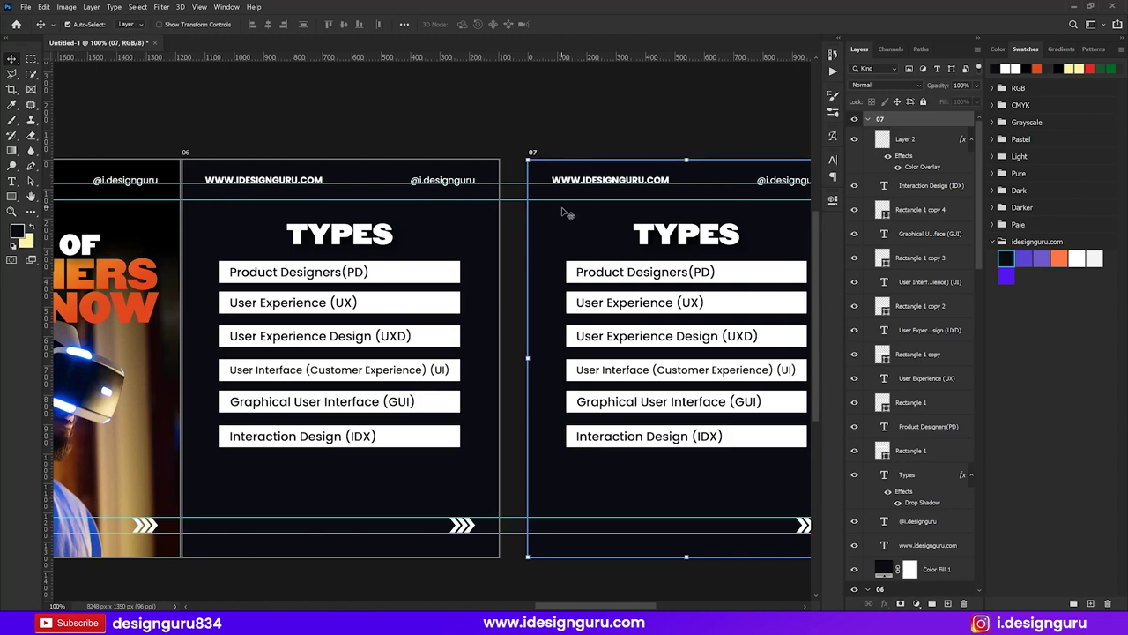
pyautogui.moveTo(534, 291); pyautogui.dragTo(505, 291)
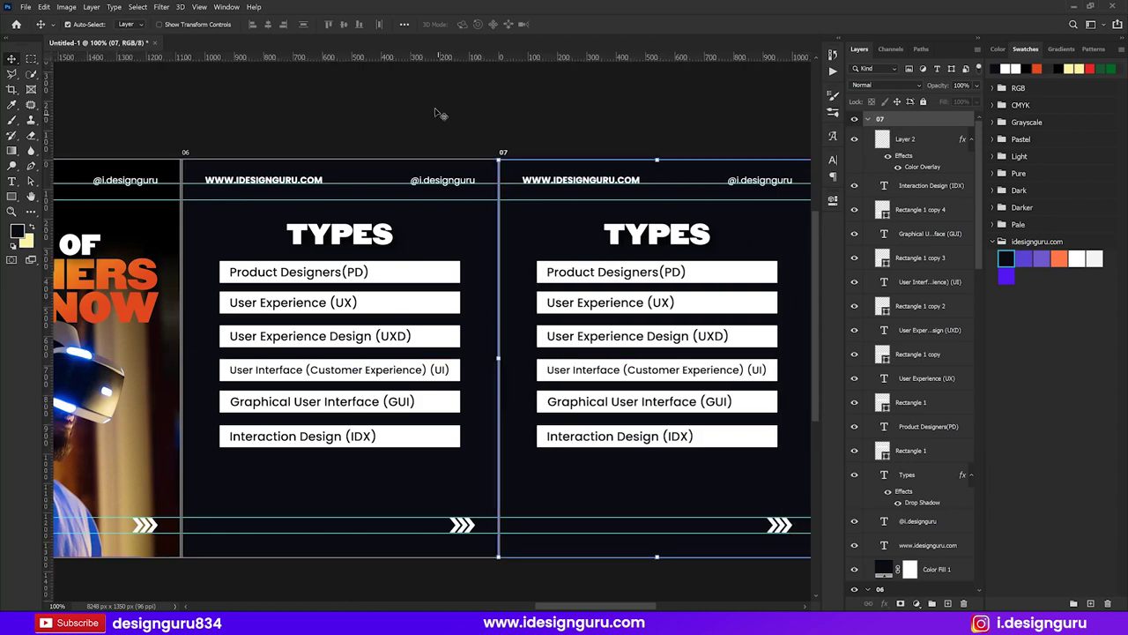
pyautogui.moveTo(607, 121); pyautogui.dragTo(367, 108)
# Step: Select the 'Future of Design' line in the content notes
pyautogui.hotkey('alt', 'Tab')
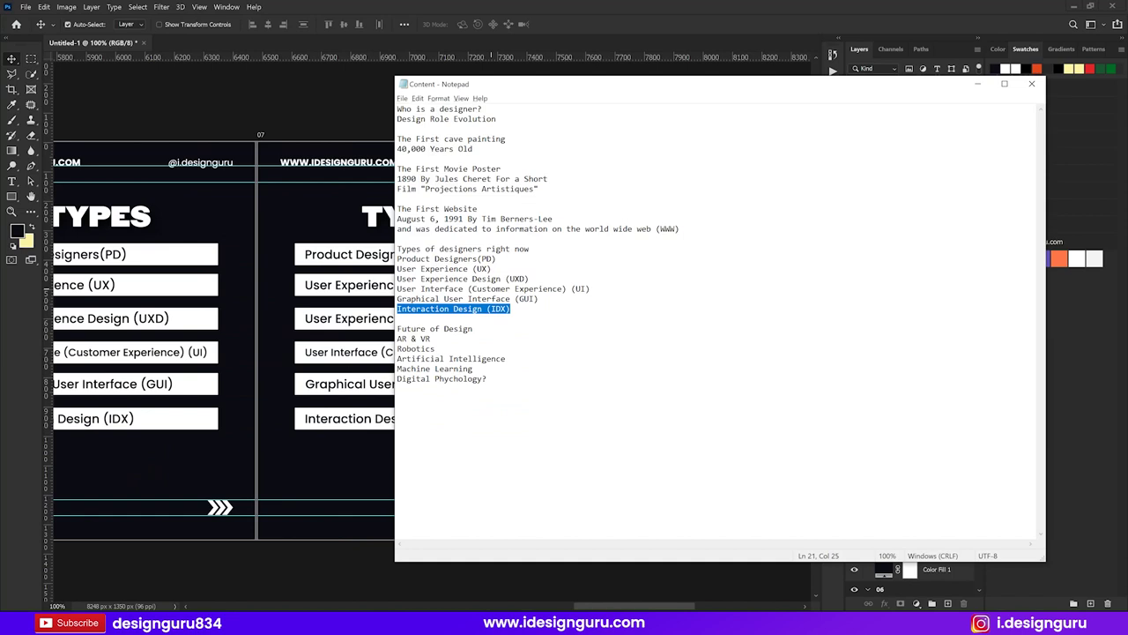
pyautogui.moveTo(400, 329); pyautogui.dragTo(469, 329)
pyautogui.hotkey('alt', 'Tab')
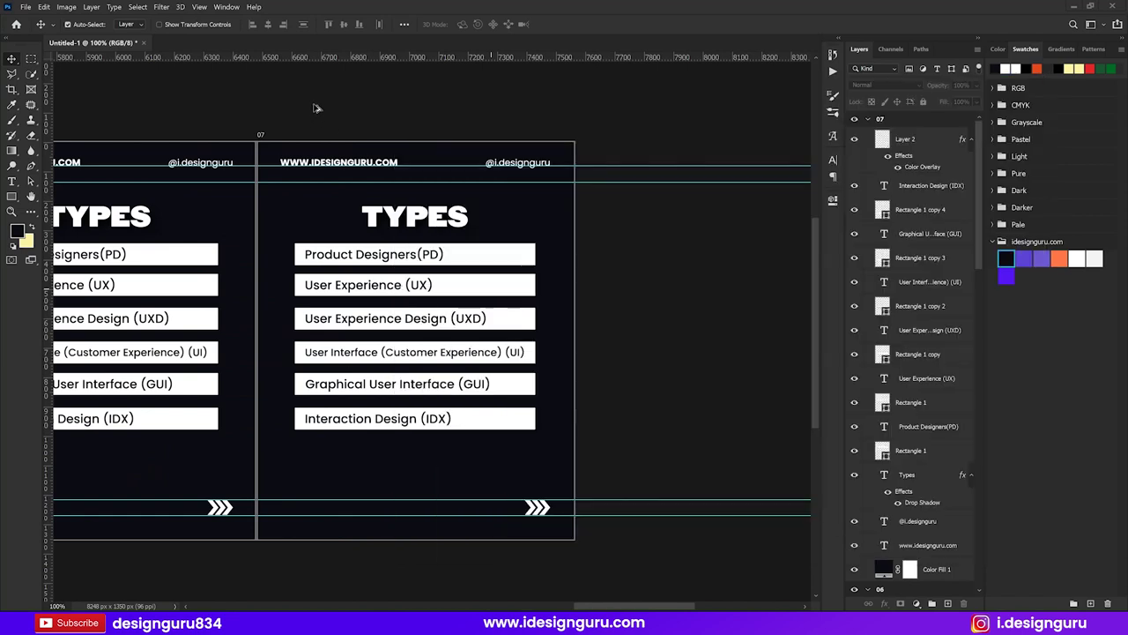
pyautogui.hotkey('alt', 'Tab')
pyautogui.hotkey('alt', 'Tab')
pyautogui.hotkey('alt', 'Tab')
# Step: Replace slide 07's TYPES heading with 'Future of Design' copied from the notes
pyautogui.hotkey('shift', 'End')
pyautogui.hotkey('ctrl', 'c')
pyautogui.hotkey('alt', 'Tab')
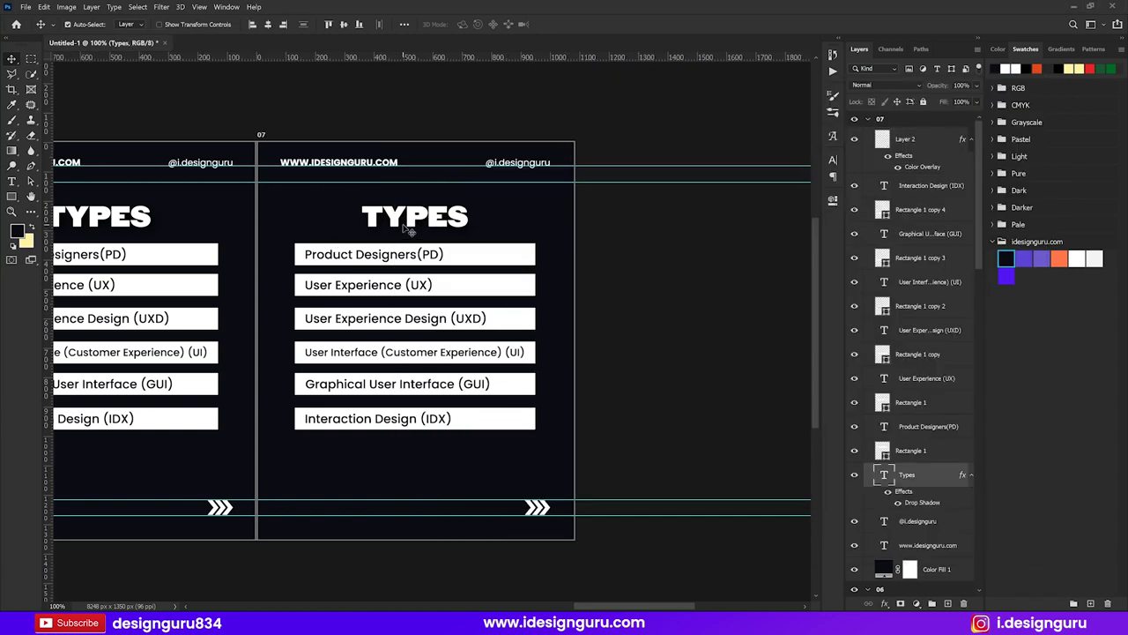
pyautogui.doubleClick(884, 474)
pyautogui.hotkey('ctrl', 'v')
pyautogui.hotkey('ctrl', 'Return')
pyautogui.press('v')
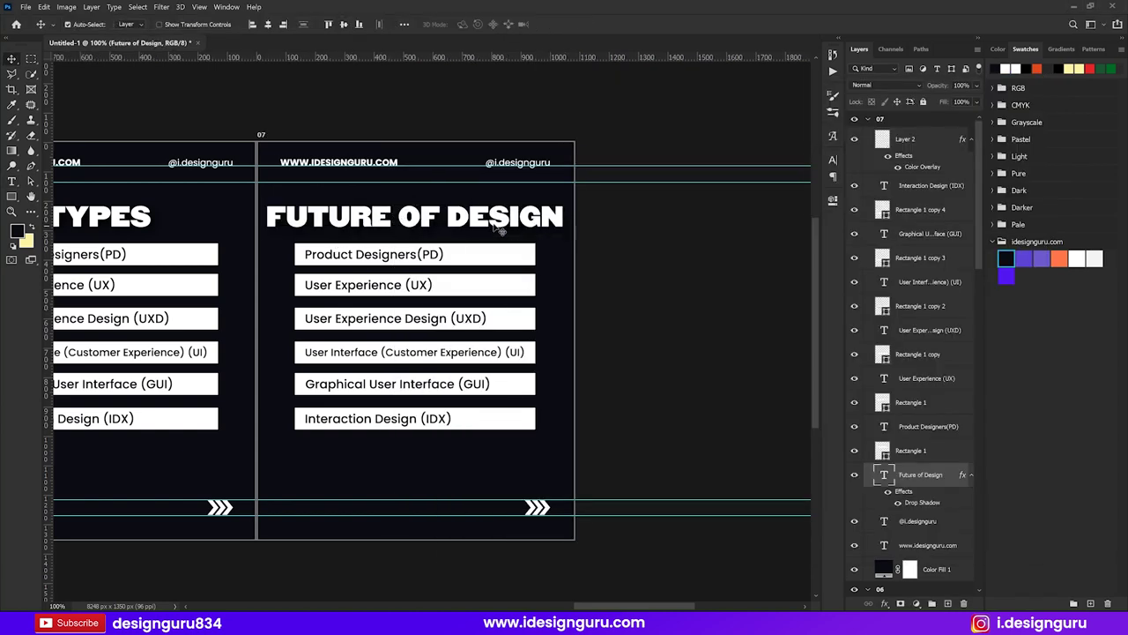
# Step: Move the six label boxes lower on slide 07
pyautogui.click(900, 185)
pyautogui.keyDown('shift'); pyautogui.click(910, 450); pyautogui.keyUp('shift')
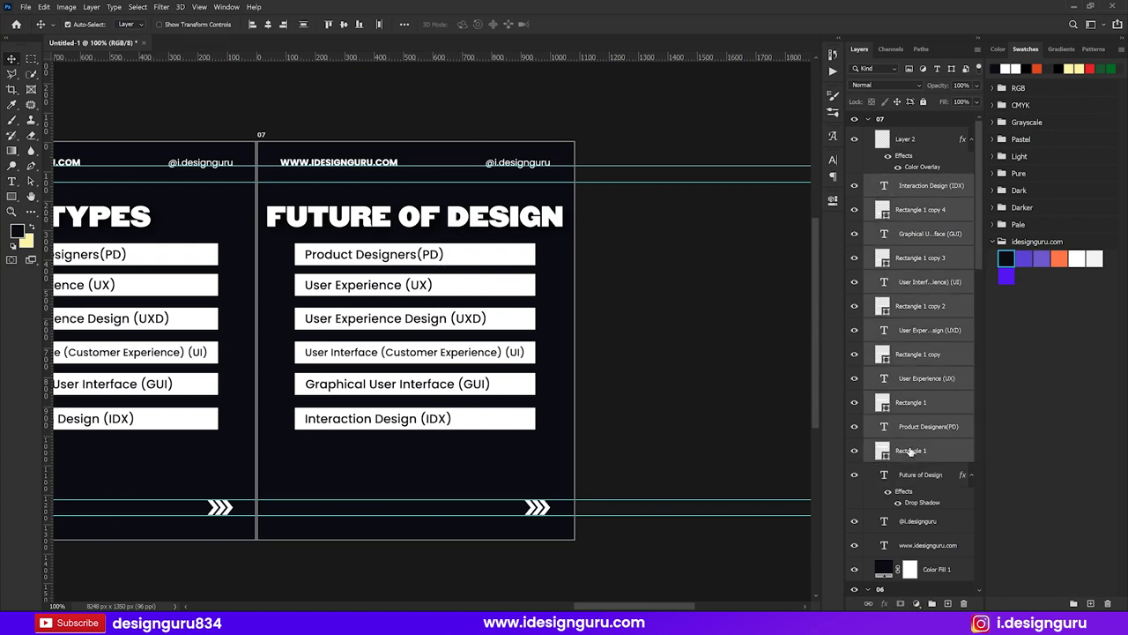
pyautogui.hotkey('shift', 'Down')
pyautogui.hotkey('shift', 'Down')
pyautogui.hotkey('shift', 'Down')
pyautogui.hotkey('shift', 'Down')
pyautogui.hotkey('shift', 'Down')
pyautogui.hotkey('shift', 'Down')
pyautogui.hotkey('shift', 'Down')
pyautogui.hotkey('shift', 'Down')
pyautogui.hotkey('shift', 'Down')
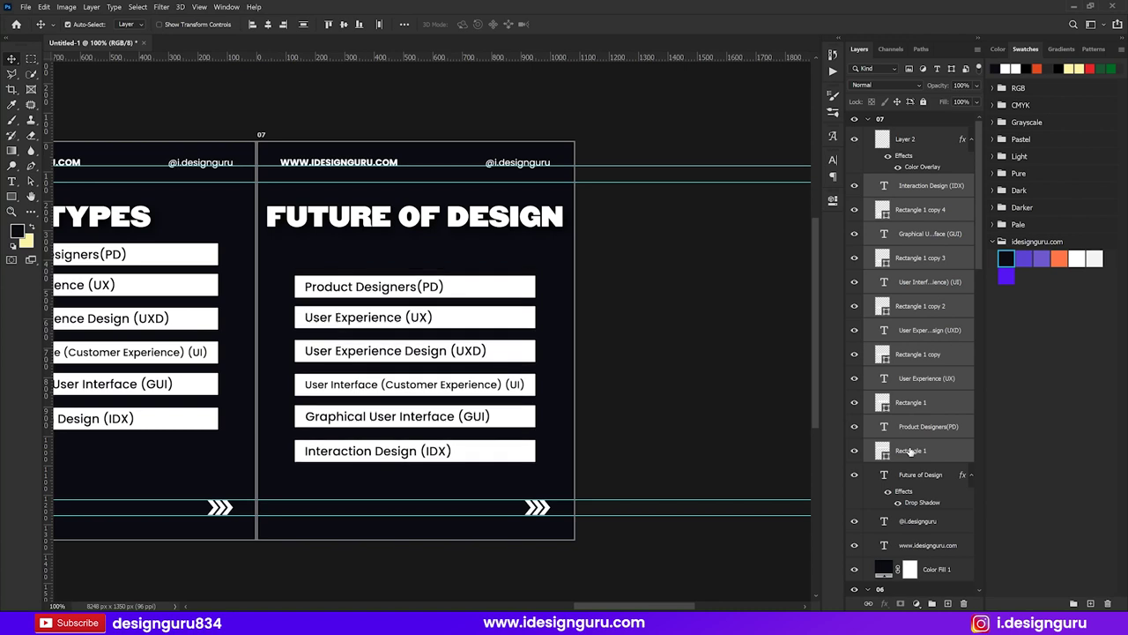
pyautogui.hotkey('shift', 'Down')
pyautogui.hotkey('shift', 'Down')
# Step: Break the headline into two lines after OF and reposition it
pyautogui.click(415, 216)
pyautogui.doubleClick(399, 216)
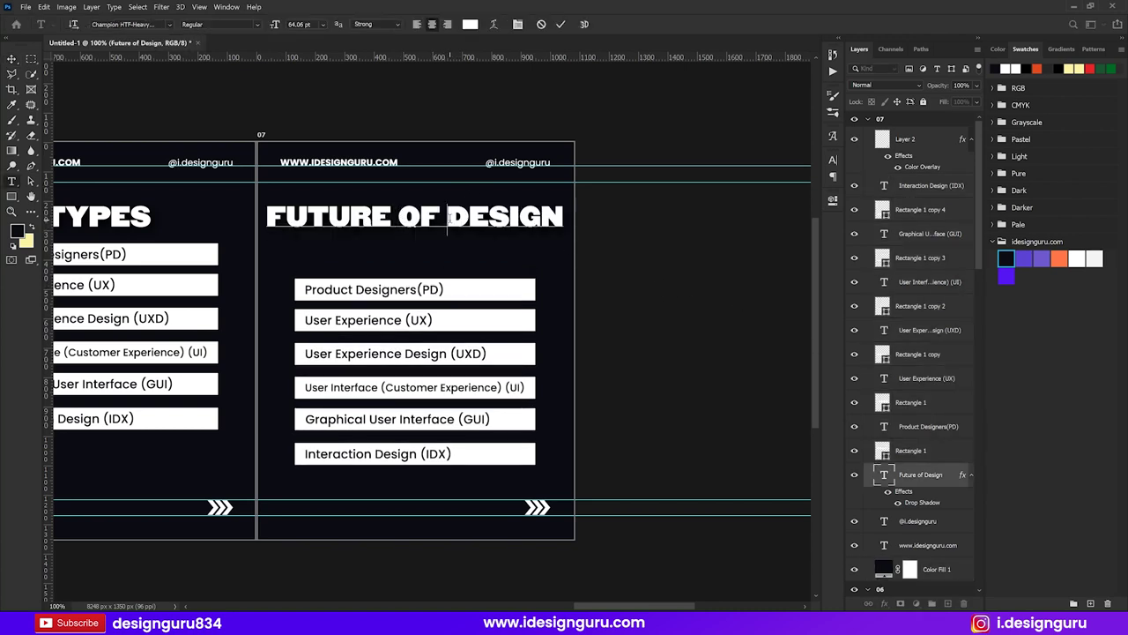
pyautogui.press('Return')
pyautogui.hotkey('ctrl', 'Return')
pyautogui.press('v')
pyautogui.moveTo(449, 221); pyautogui.dragTo(454, 252)
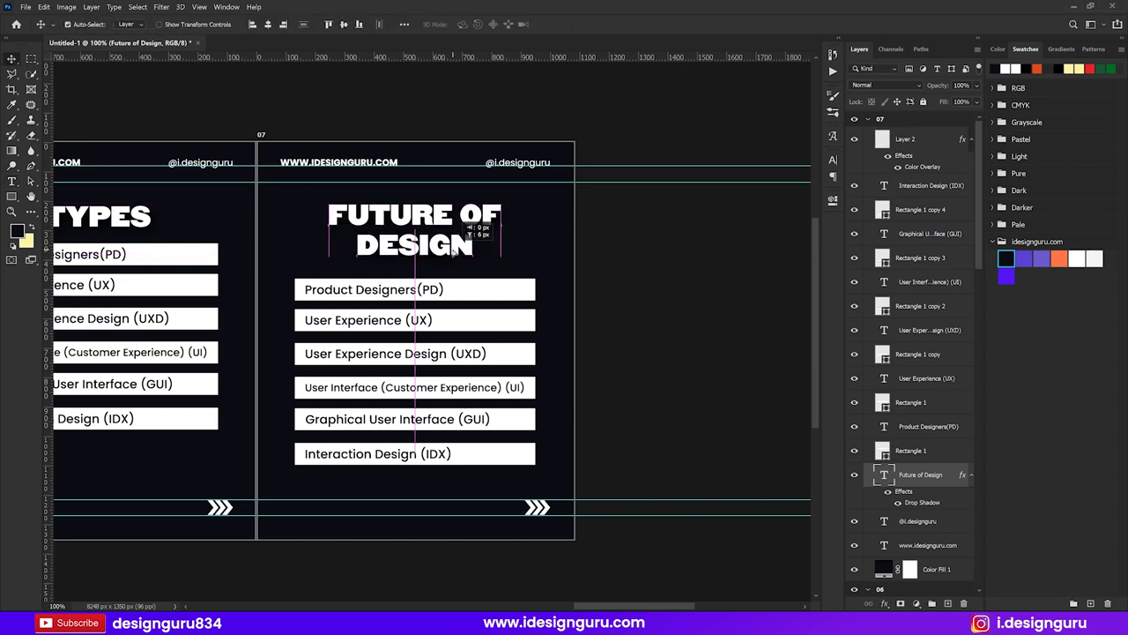
pyautogui.click(709, 310)
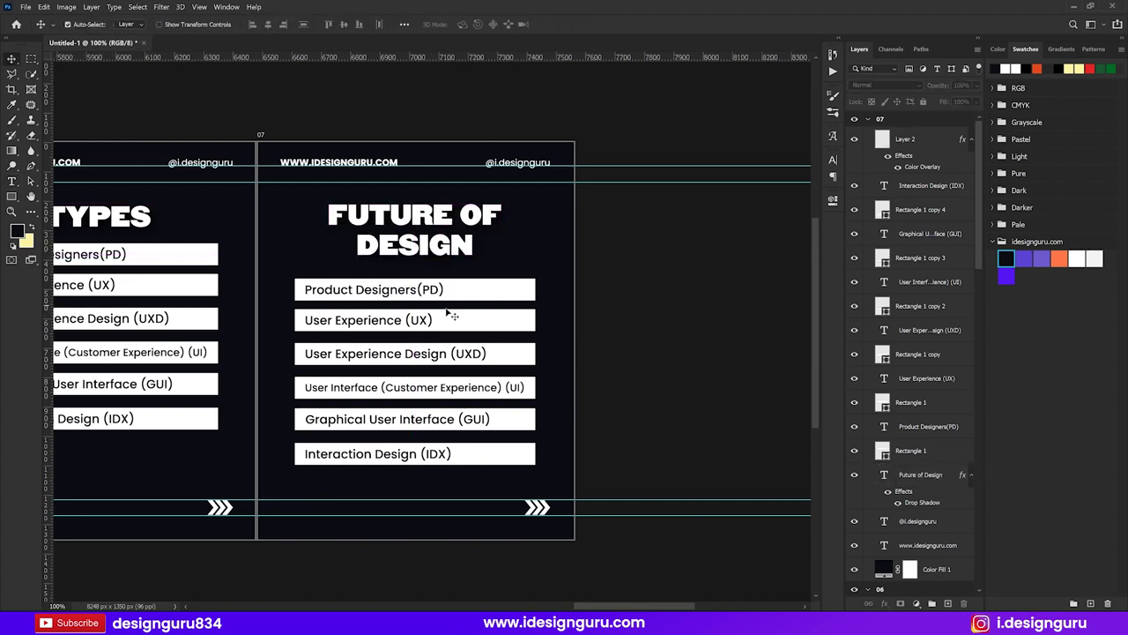
# Step: Replace the Product Designers (PD) label with 'AR & VR' copied from the notes
pyautogui.hotkey('alt', 'Tab')
pyautogui.press('Down')
pyautogui.press('Home')
pyautogui.hotkey('shift', 'End')
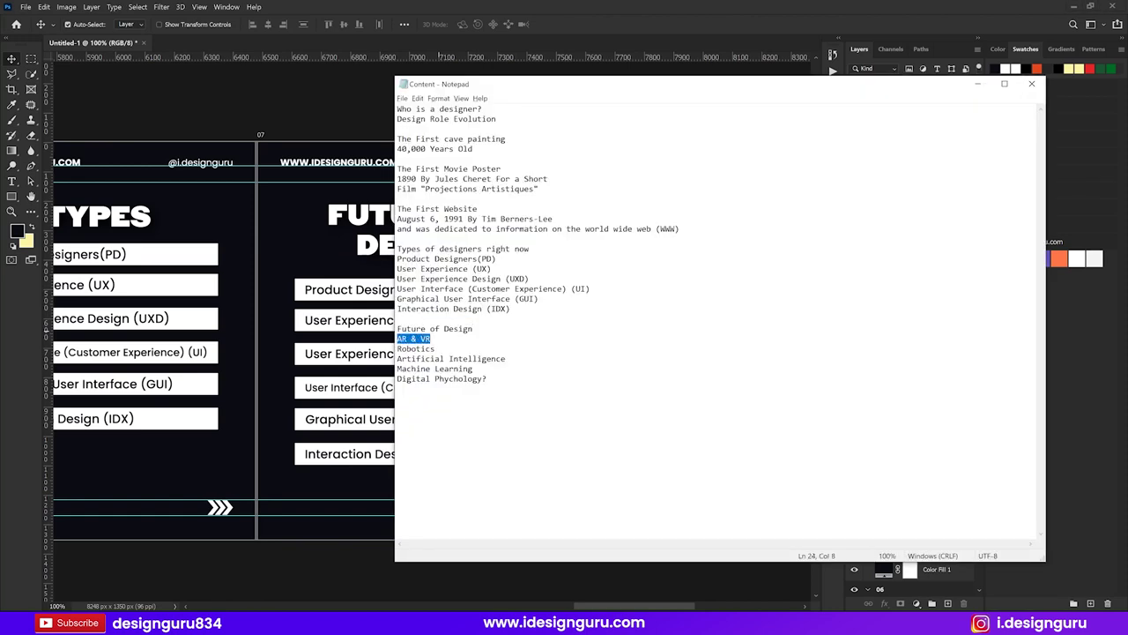
pyautogui.hotkey('ctrl', 'c')
pyautogui.hotkey('alt', 'Tab')
pyautogui.doubleClick(384, 294)
pyautogui.hotkey('ctrl', 'v')
pyautogui.hotkey('ctrl', 'Return')
pyautogui.press('v')
# Step: Replace the User Experience (UX) label with 'Robotics' from the notes
pyautogui.hotkey('alt', 'Tab')
pyautogui.press('Down')
pyautogui.press('Home')
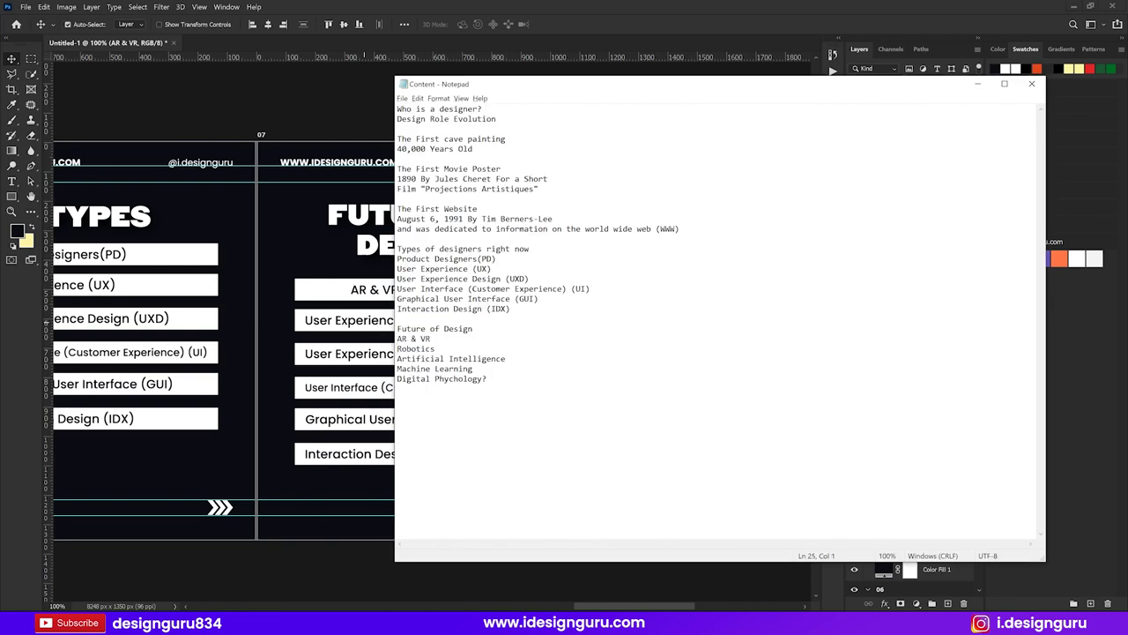
pyautogui.hotkey('shift', 'End')
pyautogui.hotkey('alt', 'Tab')
pyautogui.click(370, 328)
pyautogui.doubleClick(371, 328)
pyautogui.hotkey('ctrl', 'v')
pyautogui.hotkey('ctrl', 'Return')
# Step: Replace the User Experience Design (UXD) label with 'Artificial Intelligence'
pyautogui.hotkey('alt', 'Tab')
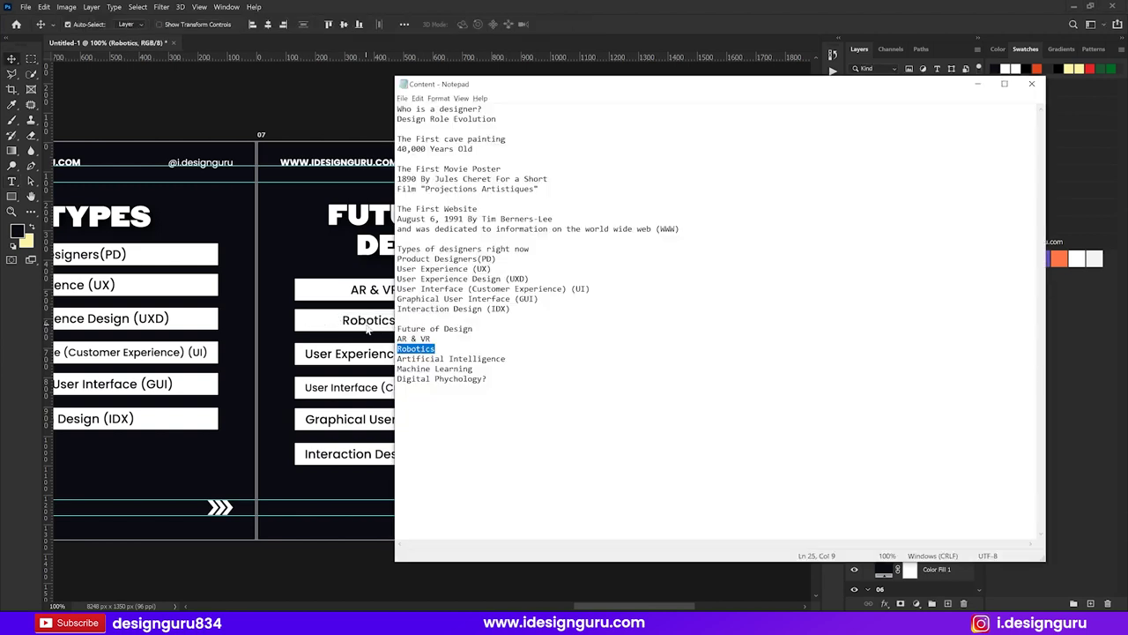
pyautogui.press('Down')
pyautogui.press('Home')
pyautogui.hotkey('shift', 'Right')
pyautogui.hotkey('shift', 'Right')
pyautogui.hotkey('shift', 'Right')
# Step: Replace the User Interface (UI) label with 'Machine Learning'
pyautogui.hotkey('shift', 'Right')
pyautogui.hotkey('shift', 'Right')
pyautogui.hotkey('shift', 'Right')
pyautogui.hotkey('shift', 'End')
pyautogui.hotkey('ctrl', 'c')
pyautogui.hotkey('alt', 'Tab')
pyautogui.click(394, 355)
pyautogui.doubleClick(394, 355)
pyautogui.hotkey('ctrl', 'v')
pyautogui.hotkey('ctrl', 'Return')
pyautogui.hotkey('alt', 'Tab')
pyautogui.press('Down')
pyautogui.press('Home')
pyautogui.hotkey('shift', 'Right')
pyautogui.hotkey('shift', 'Right')
pyautogui.hotkey('shift', 'Right')
pyautogui.hotkey('shift', 'Right')
pyautogui.hotkey('shift', 'Right')
pyautogui.hotkey('shift', 'Right')
pyautogui.hotkey('shift', 'Right')
pyautogui.hotkey('shift', 'Right')
pyautogui.hotkey('shift', 'Right')
pyautogui.hotkey('ctrl', 'c')
pyautogui.hotkey('alt', 'Tab')
pyautogui.click(394, 388)
pyautogui.doubleClick(394, 388)
pyautogui.hotkey('ctrl', 'v')
pyautogui.hotkey('ctrl', 'Return')
# Step: Replace the GUI label with 'Digital Phychology?'
pyautogui.hotkey('alt', 'Tab')
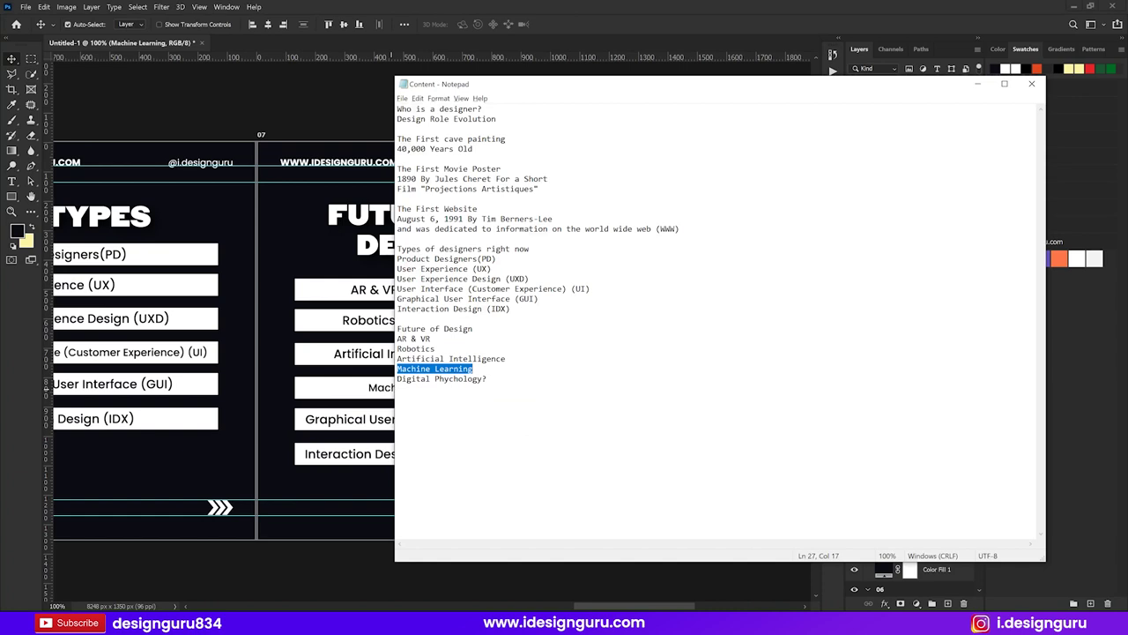
pyautogui.press('Down')
pyautogui.press('Home')
pyautogui.hotkey('shift', 'Right')
pyautogui.hotkey('shift', 'Right')
pyautogui.hotkey('shift', 'Right')
pyautogui.hotkey('ctrl', 'c')
pyautogui.hotkey('alt', 'Tab')
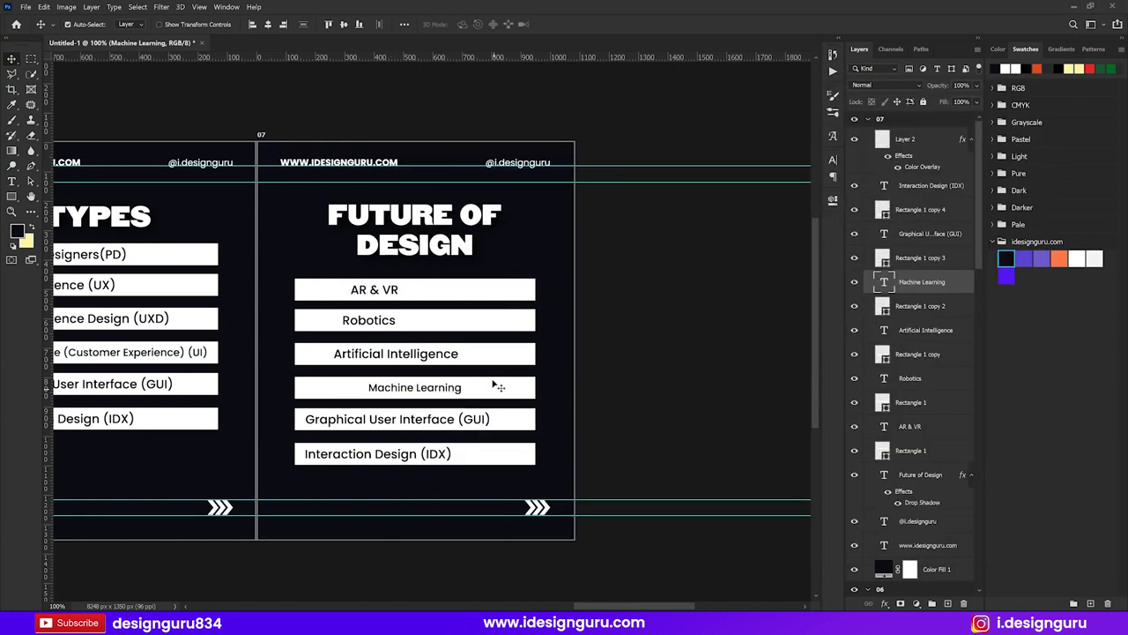
pyautogui.doubleClick(399, 420)
pyautogui.hotkey('ctrl', 'a')
pyautogui.hotkey('ctrl', 'v')
pyautogui.hotkey('ctrl', 'Return')
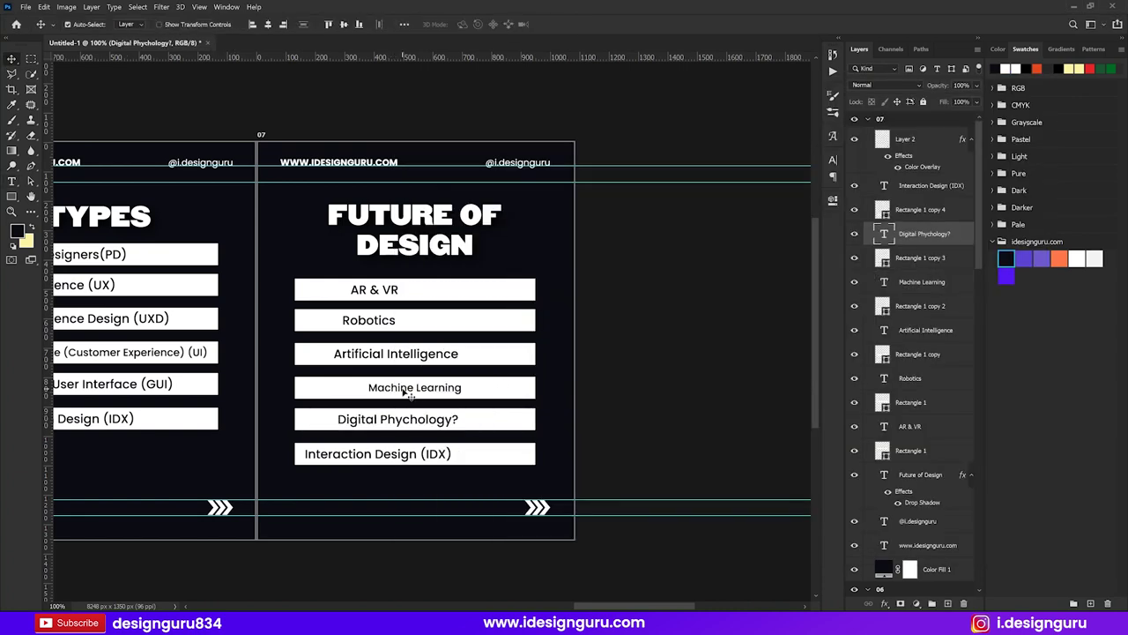
pyautogui.click(402, 394)
# Step: Enlarge the Machine Learning label's font size to match the other topic labels
pyautogui.click(401, 421)
pyautogui.click(381, 295)
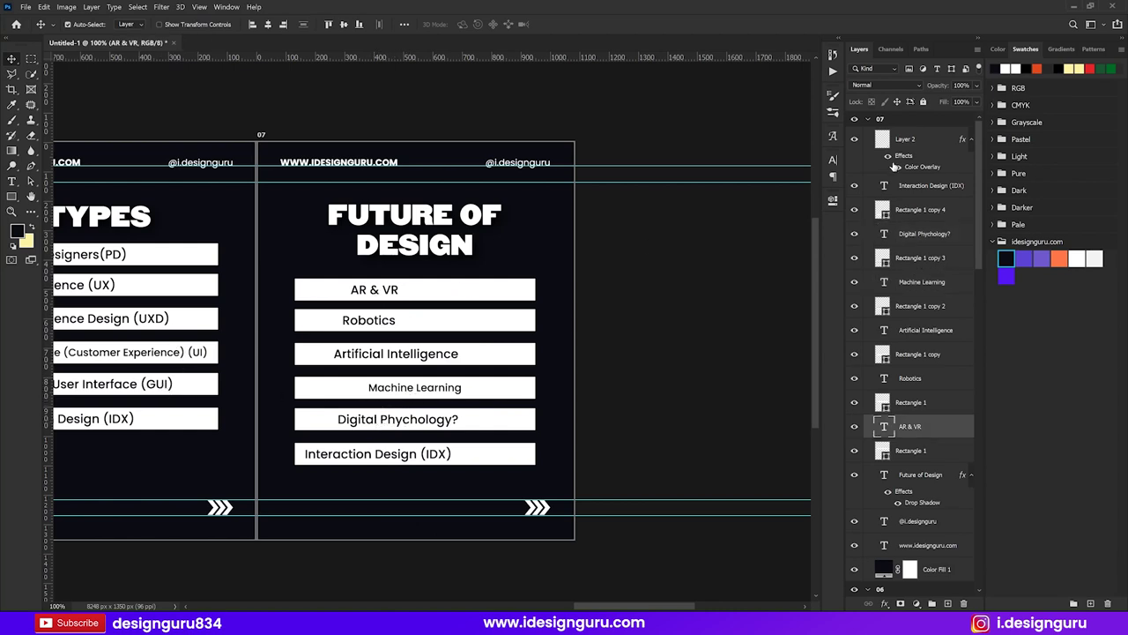
pyautogui.click(832, 161)
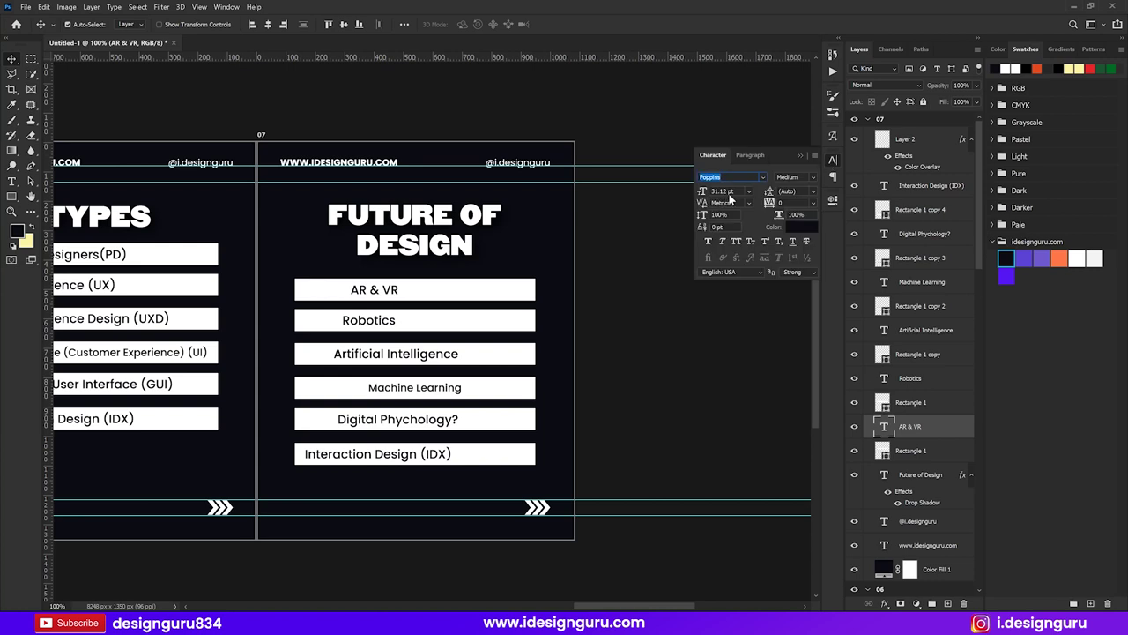
pyautogui.click(407, 397)
pyautogui.click(467, 393)
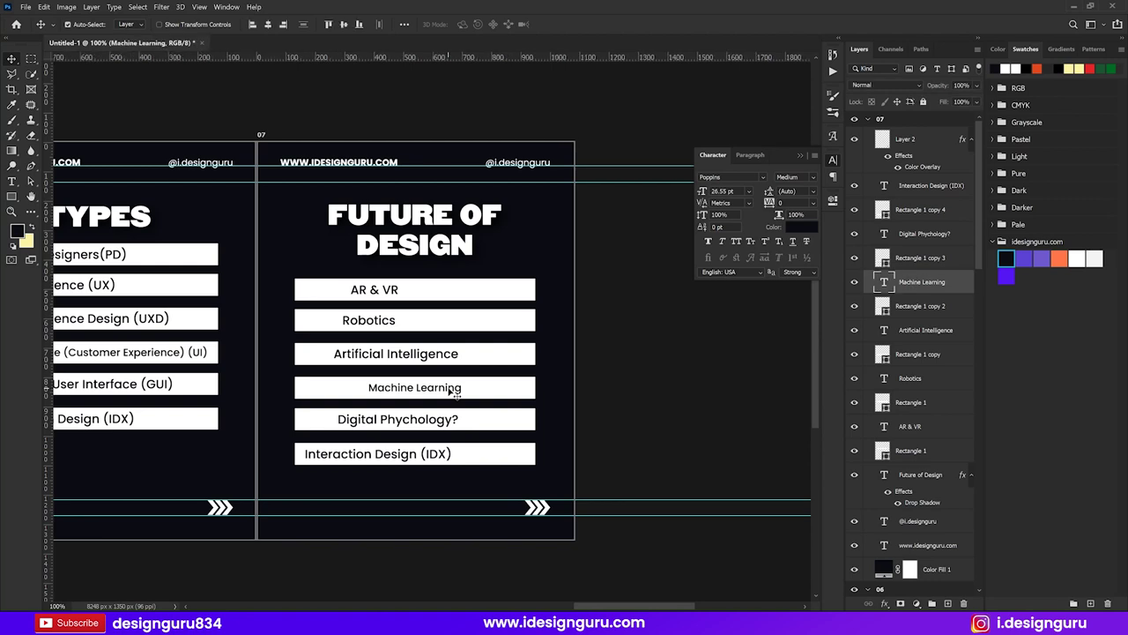
pyautogui.click(721, 190)
pyautogui.click(646, 405)
# Step: Delete the leftover Interaction Design (IDX) label and box, and shift Digital Phychology? left
pyautogui.click(445, 456)
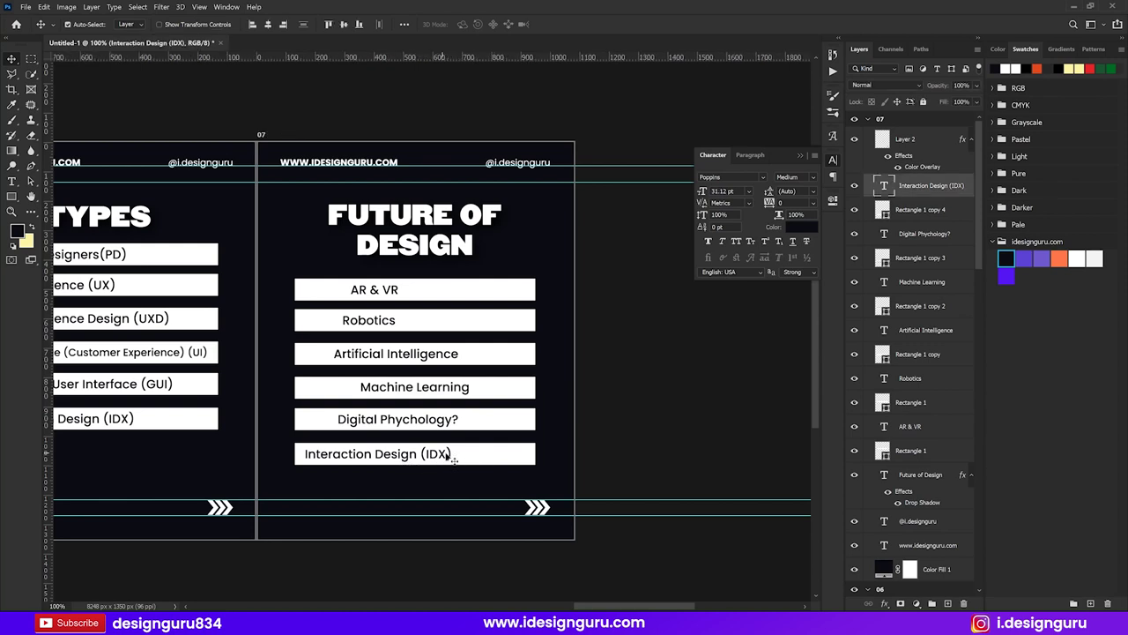
pyautogui.keyDown('shift'); pyautogui.click(494, 459); pyautogui.keyUp('shift')
pyautogui.press('Delete')
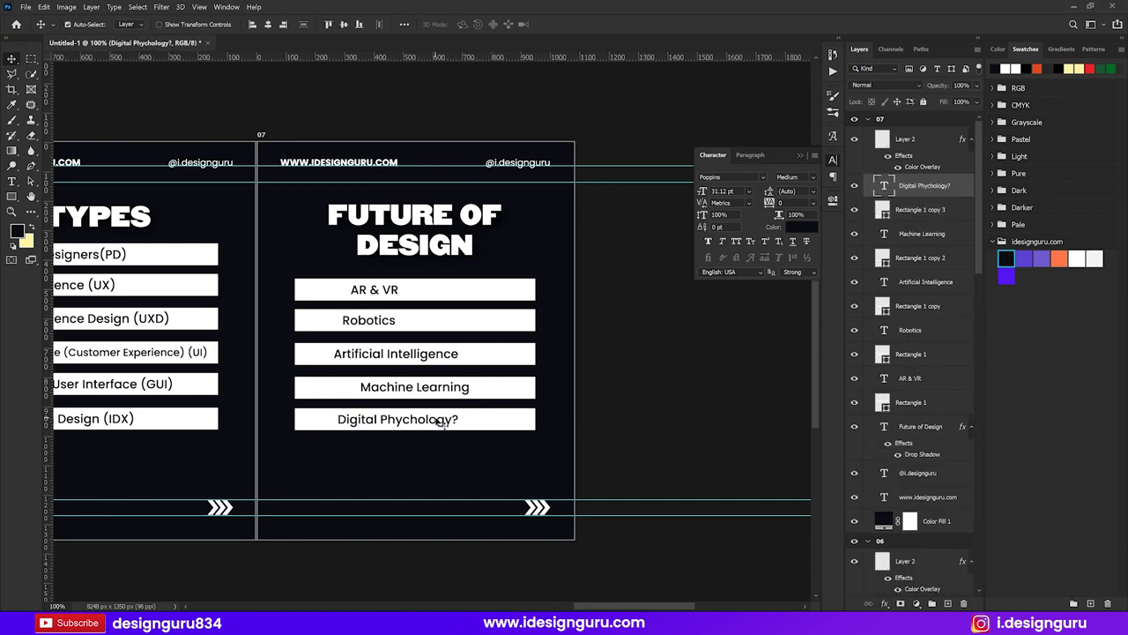
pyautogui.moveTo(446, 421); pyautogui.dragTo(424, 422)
# Step: Left-align the five topic labels to Digital Phychology? and shift them slightly left
pyautogui.keyDown('ctrl'); pyautogui.click(917, 236); pyautogui.keyUp('ctrl')
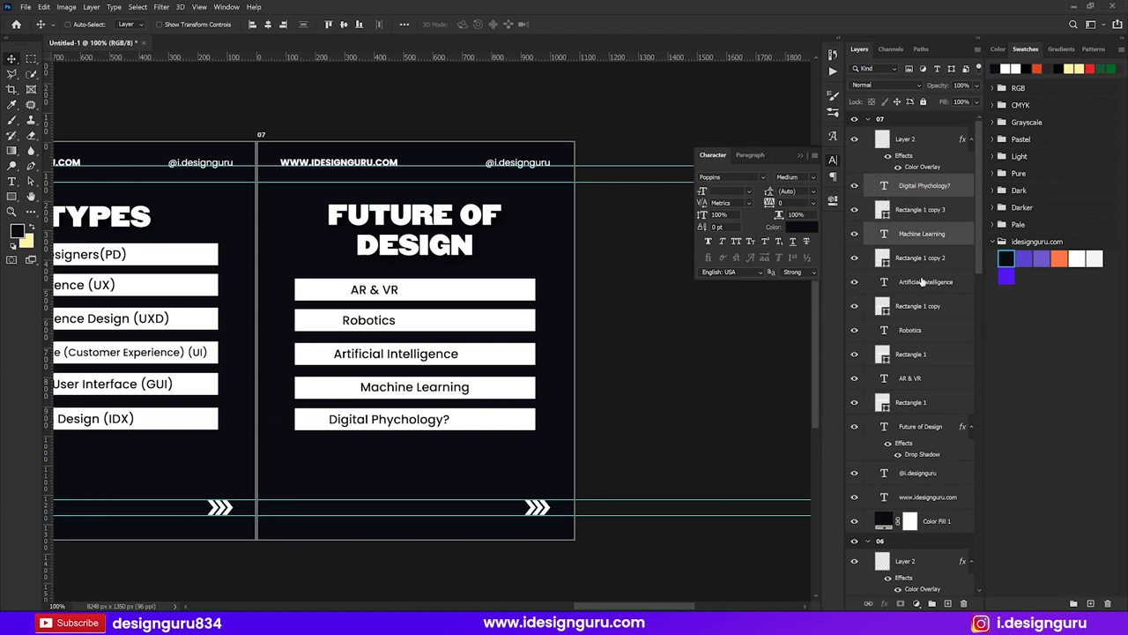
pyautogui.keyDown('ctrl'); pyautogui.click(923, 283); pyautogui.keyUp('ctrl')
pyautogui.keyDown('ctrl'); pyautogui.click(926, 333); pyautogui.keyUp('ctrl')
pyautogui.keyDown('ctrl'); pyautogui.click(930, 381); pyautogui.keyUp('ctrl')
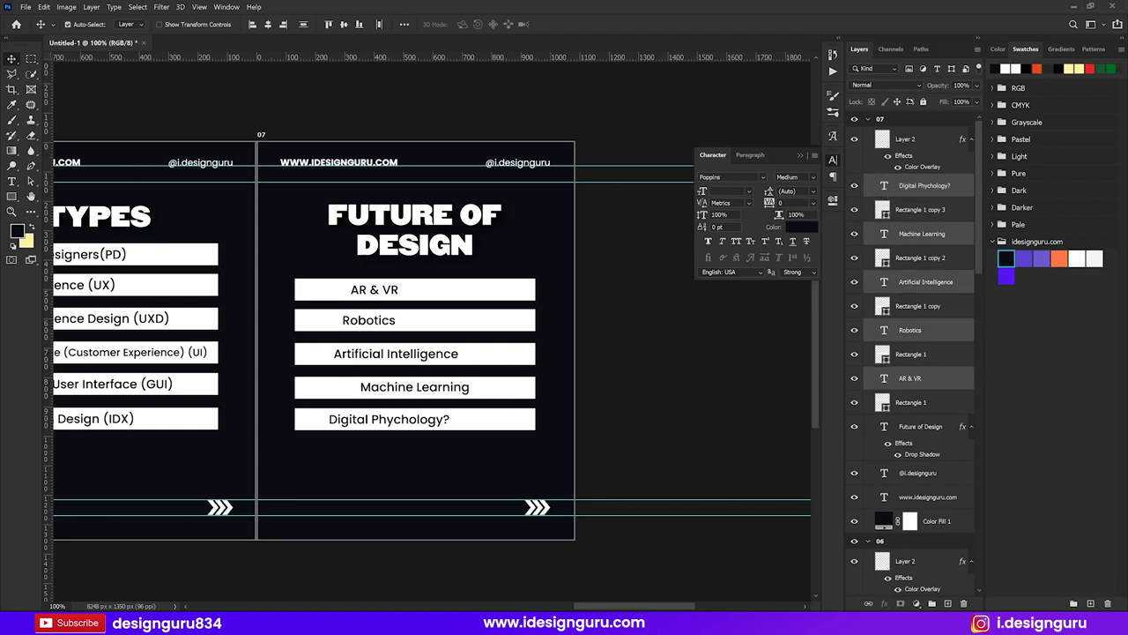
pyautogui.click(252, 24)
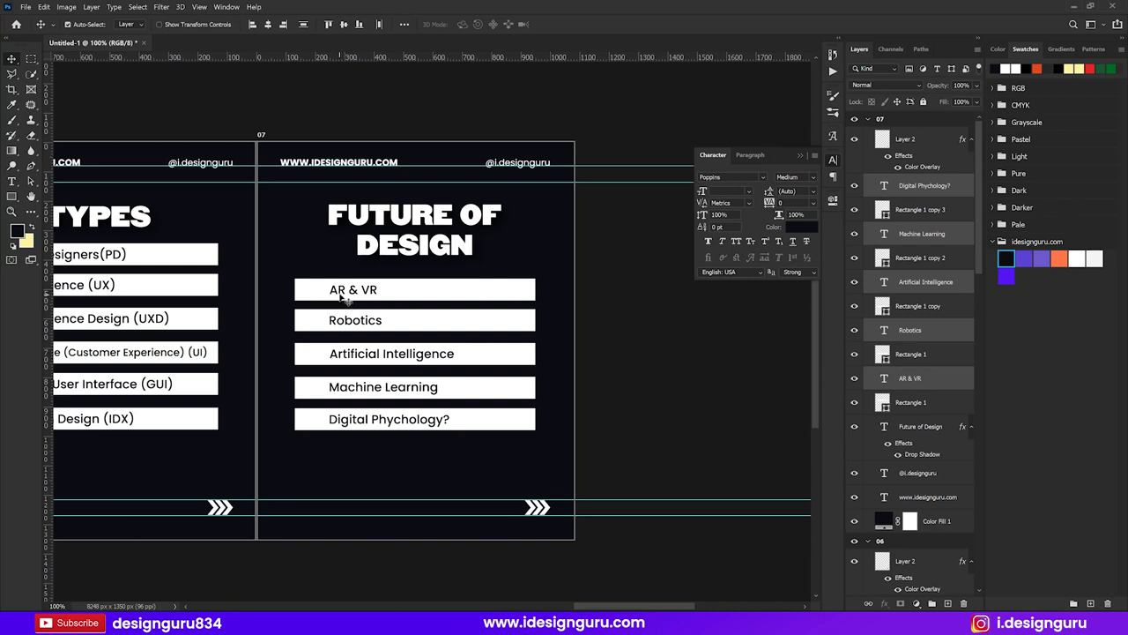
pyautogui.moveTo(342, 297); pyautogui.dragTo(324, 297)
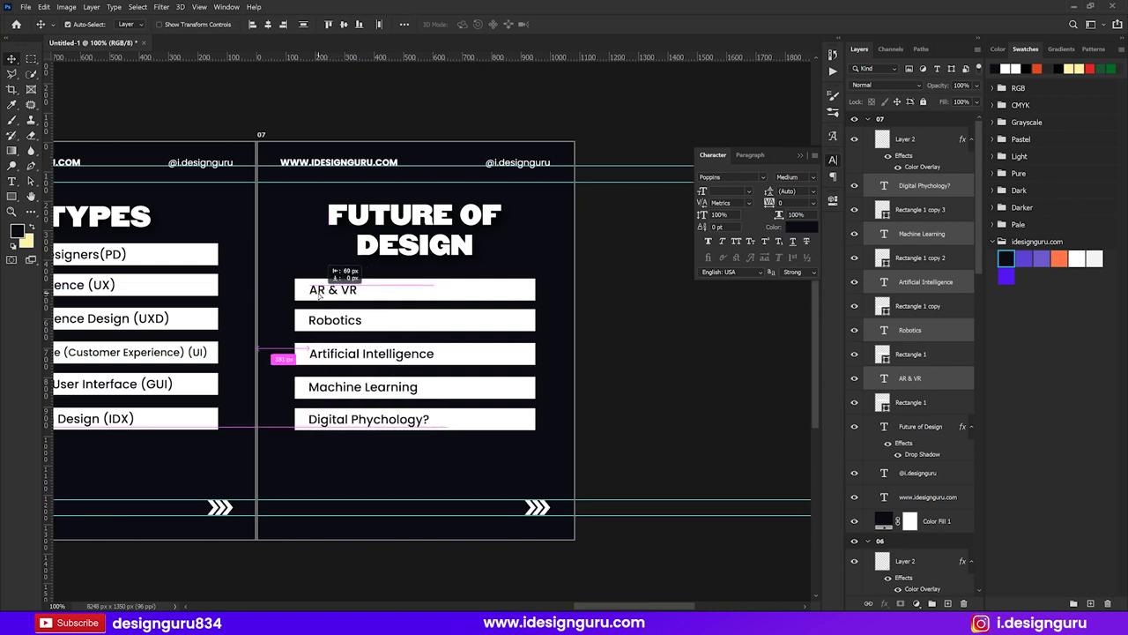
pyautogui.click(706, 287)
pyautogui.click(799, 155)
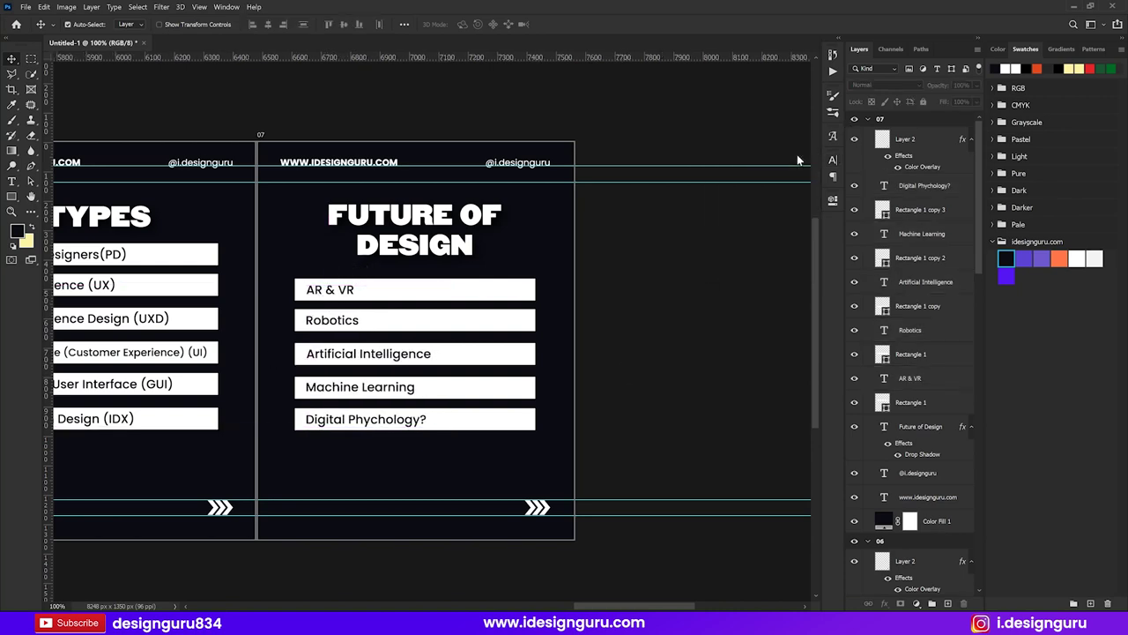
# Step: Pan the view onto the Future of Design slide and collapse layer group 07
pyautogui.moveTo(264, 335)
pyautogui.mouseDown()
pyautogui.moveTo(560, 314)
pyautogui.moveTo(534, 288)
pyautogui.mouseUp()
pyautogui.hscroll(5, 576, 280)
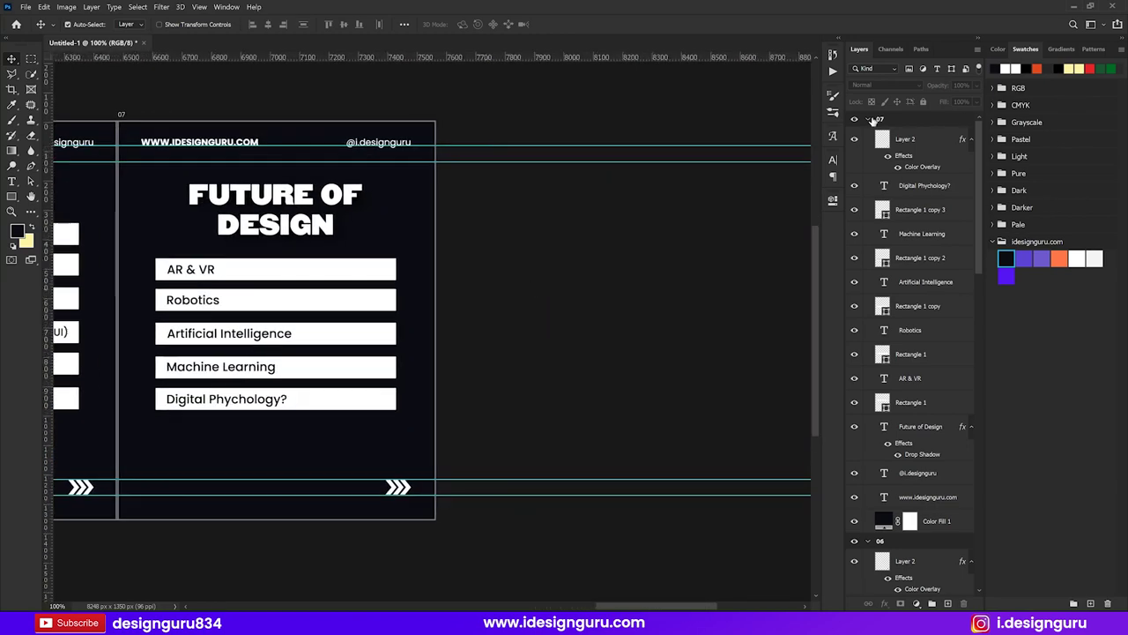
pyautogui.hotkey('alt', 'Tab')
pyautogui.hotkey('alt', 'Tab')
pyautogui.click(868, 120)
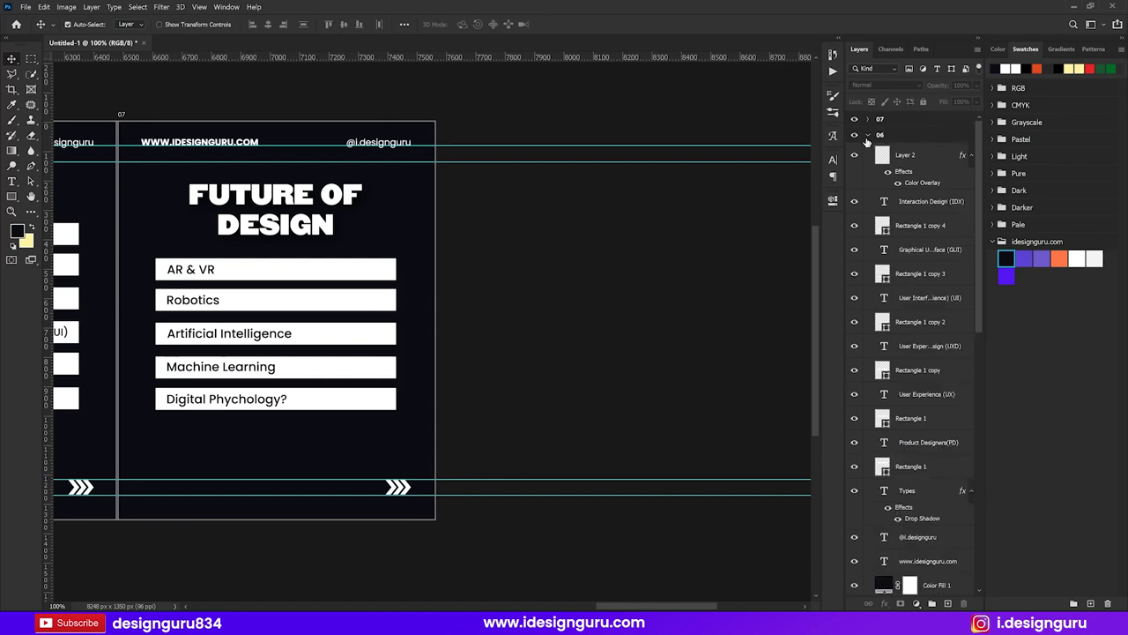
# Step: Collapse the layer groups and duplicate artboard 07 as a new artboard named 08
pyautogui.click(869, 135)
pyautogui.click(869, 166)
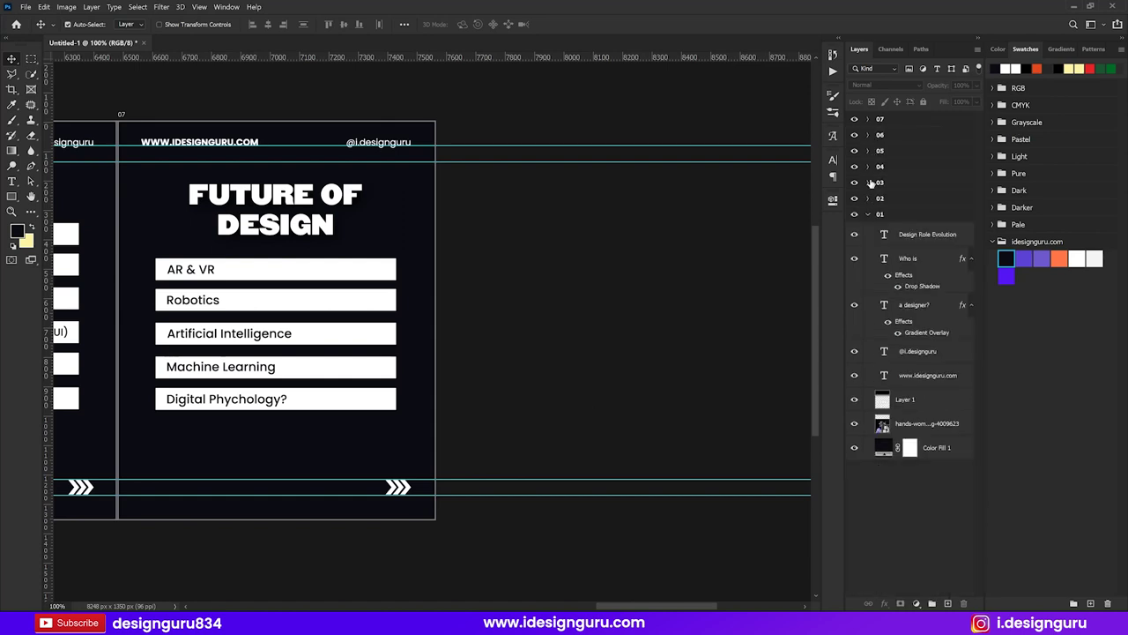
pyautogui.click(869, 214)
pyautogui.click(882, 119)
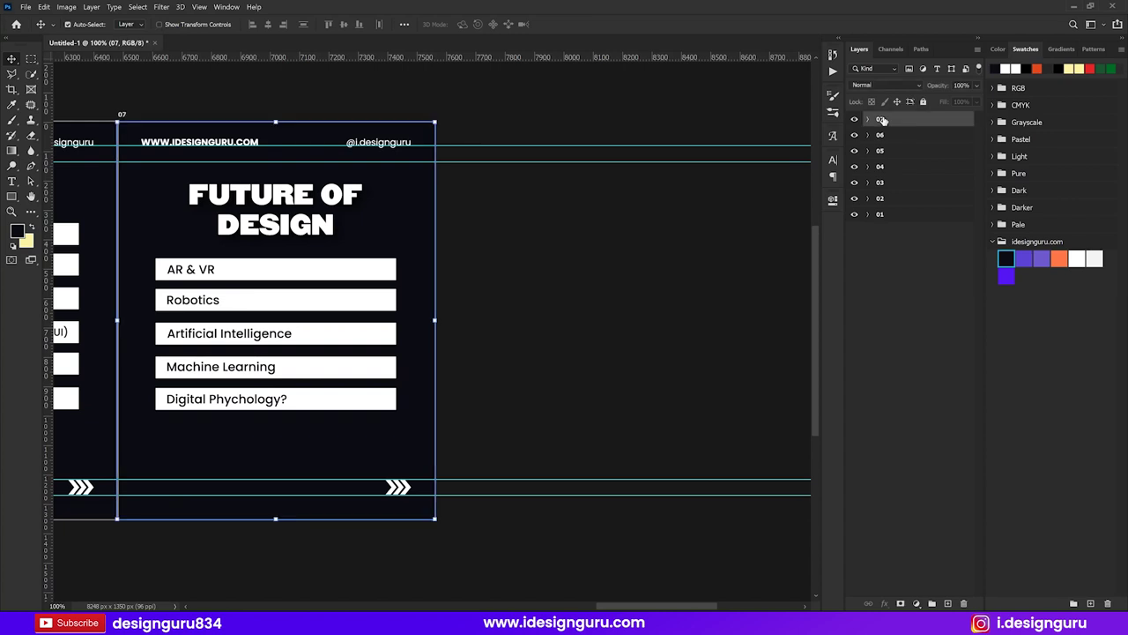
pyautogui.hotkey('ctrl', 'j')
pyautogui.doubleClick(885, 119)
pyautogui.write('08')
pyautogui.press('Return')
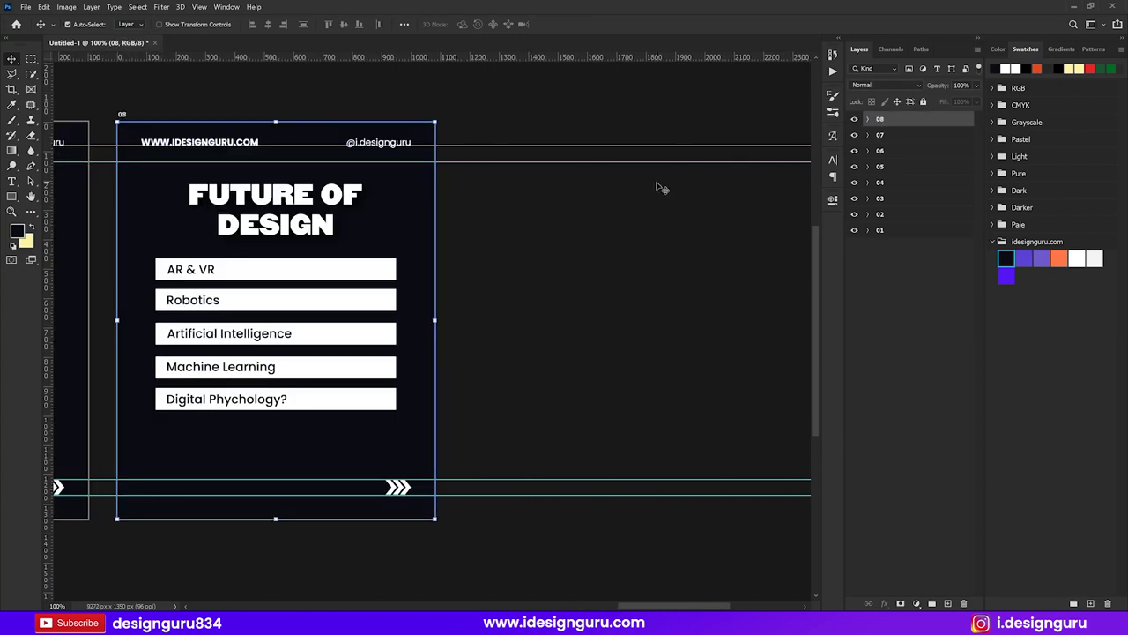
pyautogui.click(582, 321)
# Step: Place artboard 08 right beside artboard 07 with both slides in view
pyautogui.hscroll(-5, 573, 300)
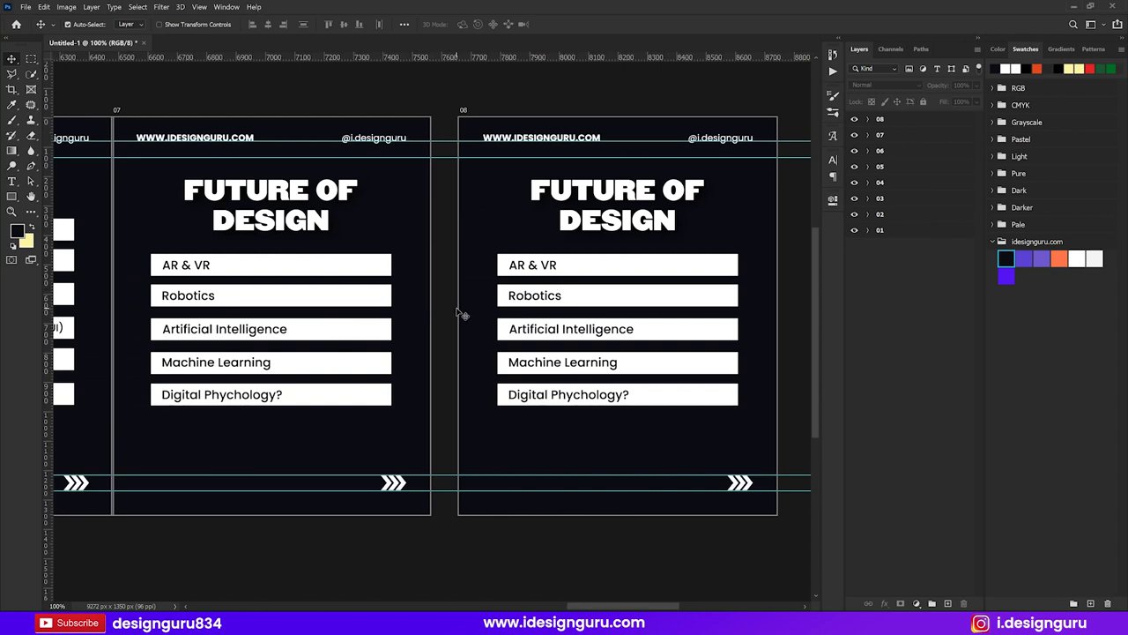
pyautogui.moveTo(459, 312); pyautogui.dragTo(429, 312)
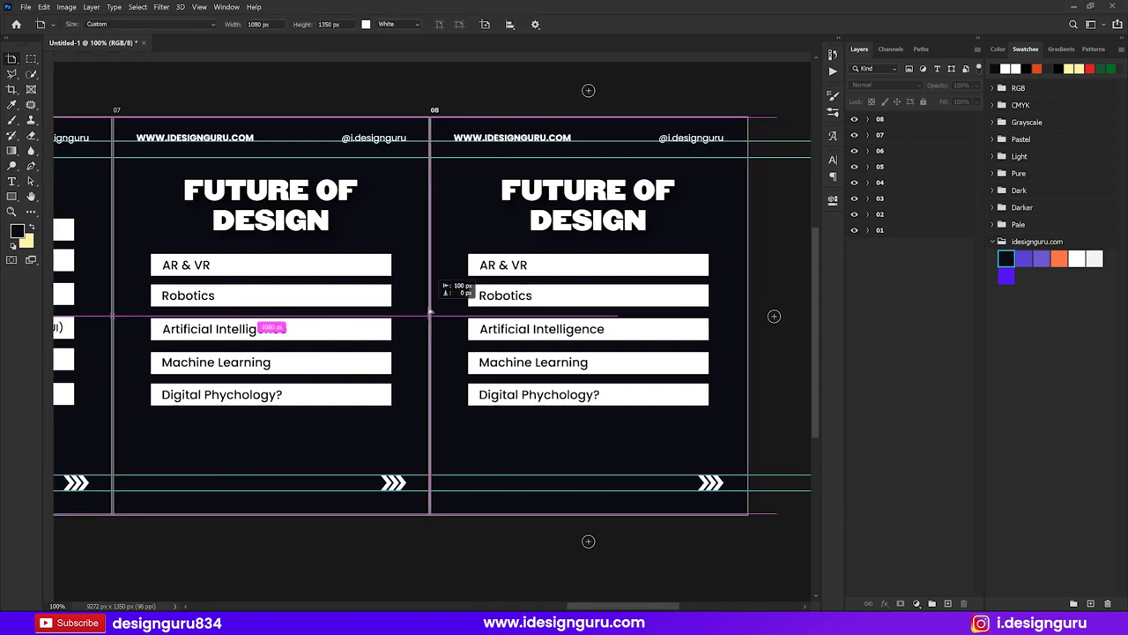
pyautogui.click(780, 216)
pyautogui.press('v')
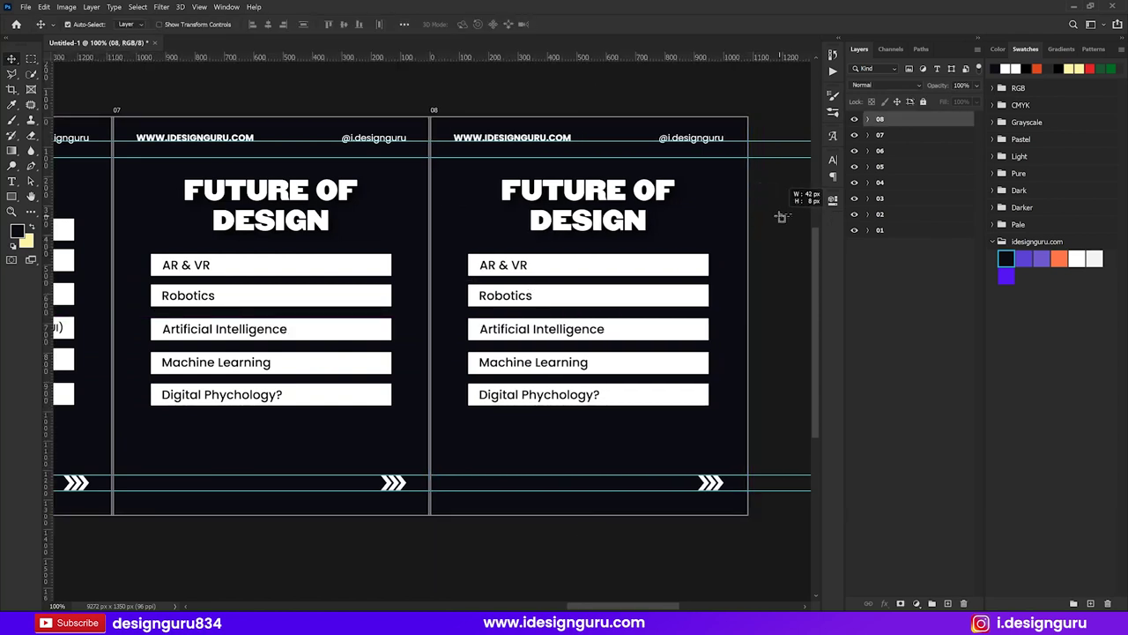
pyautogui.moveTo(656, 211); pyautogui.dragTo(601, 226)
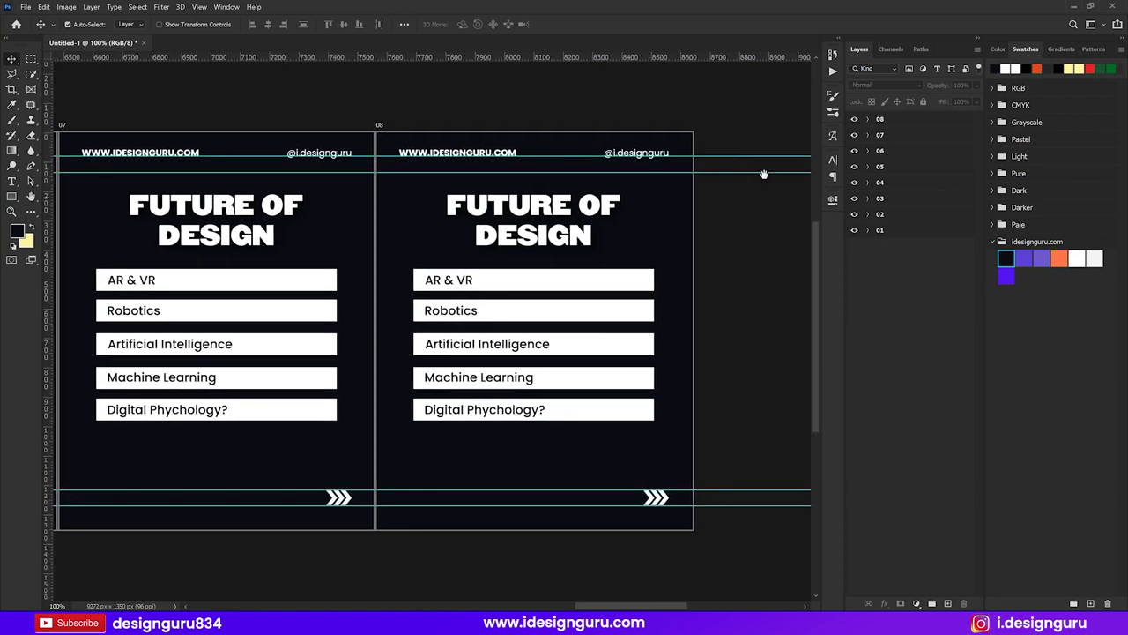
# Step: Delete the topic label layers from Digital Phychology? down to AR & VR on slide 08
pyautogui.click(867, 120)
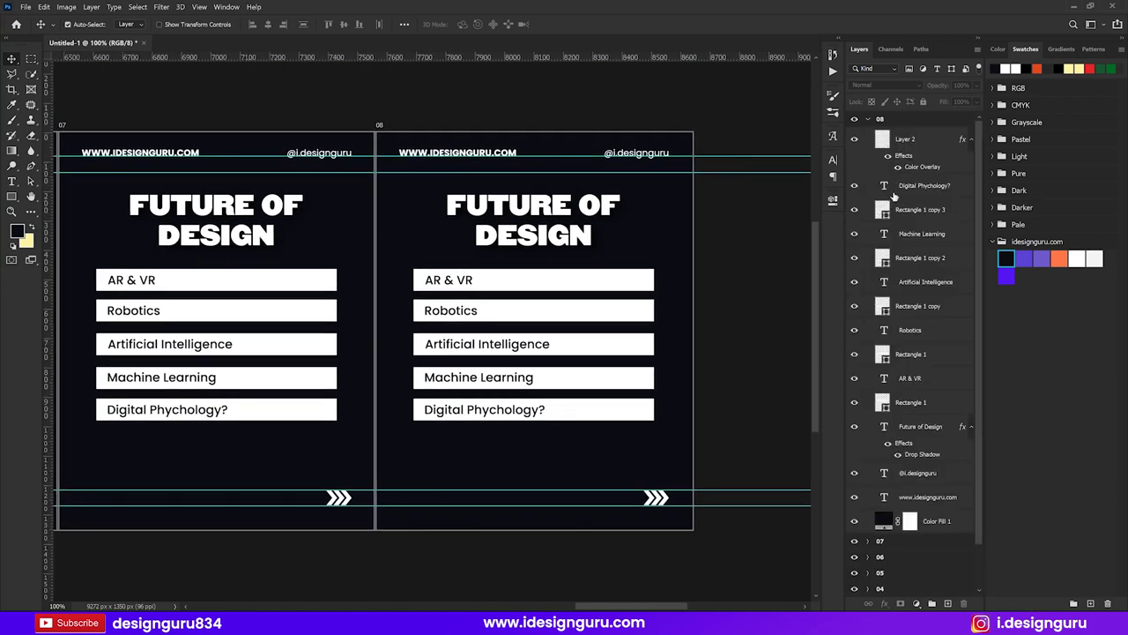
pyautogui.click(924, 186)
pyautogui.keyDown('shift'); pyautogui.click(905, 402); pyautogui.keyUp('shift')
pyautogui.keyDown('shift'); pyautogui.click(915, 381); pyautogui.keyUp('shift')
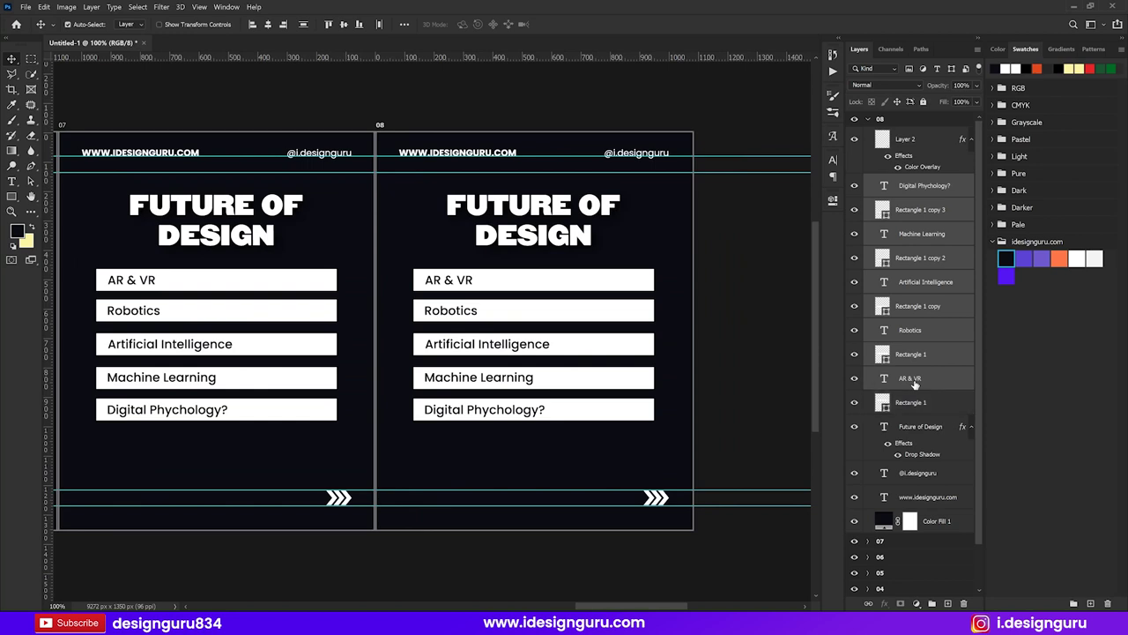
pyautogui.press('Delete')
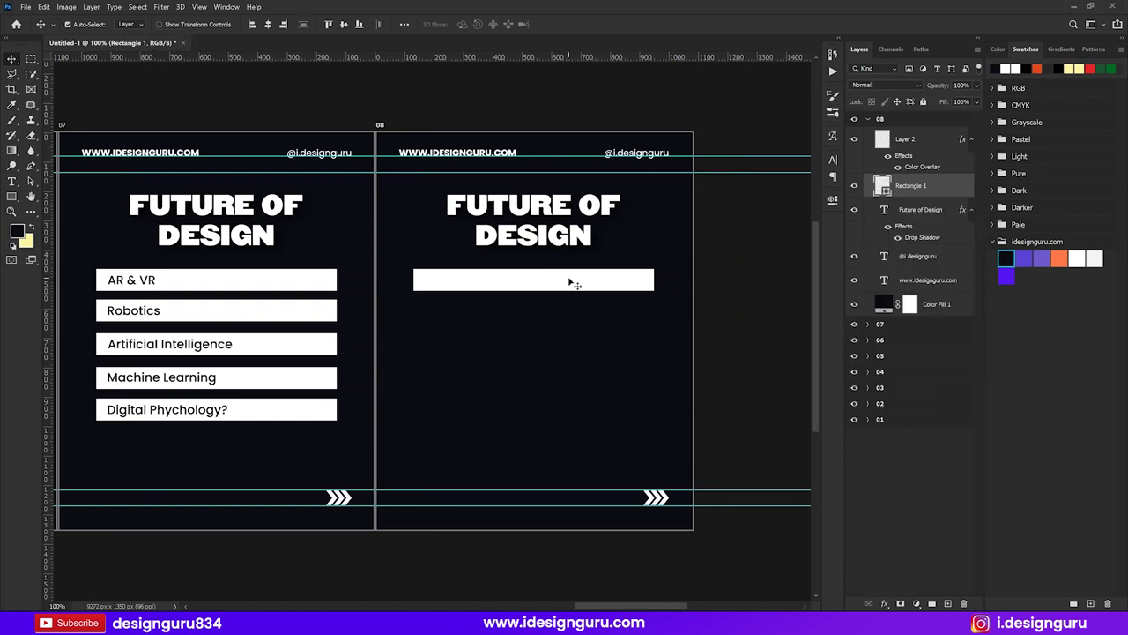
pyautogui.press('Delete')
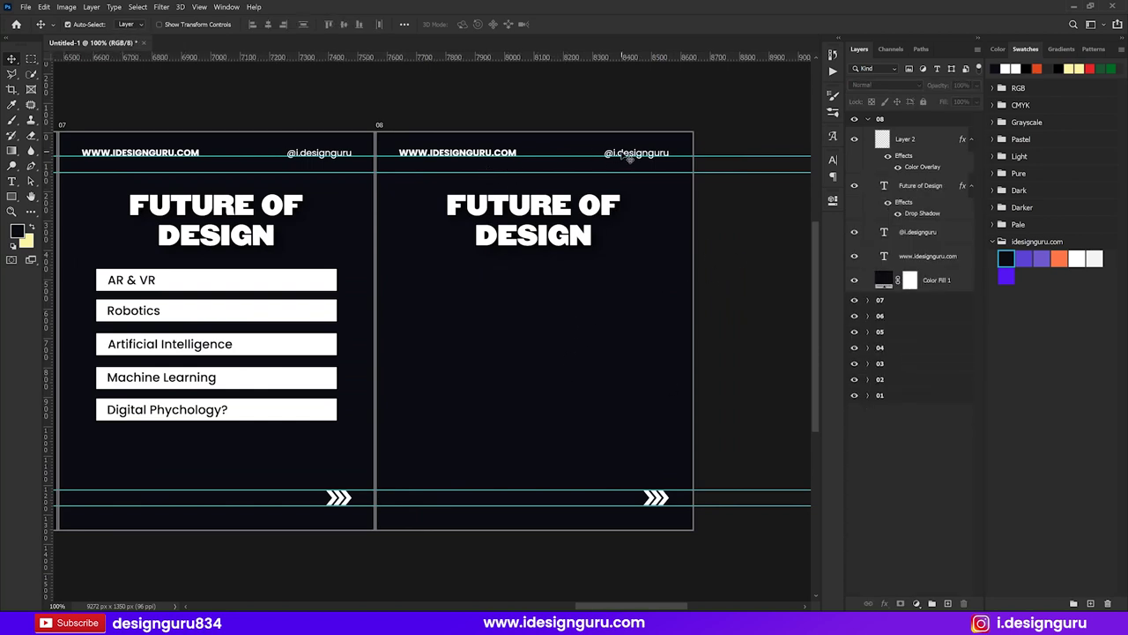
pyautogui.click(626, 155)
pyautogui.hotkey('ctrl', ';')
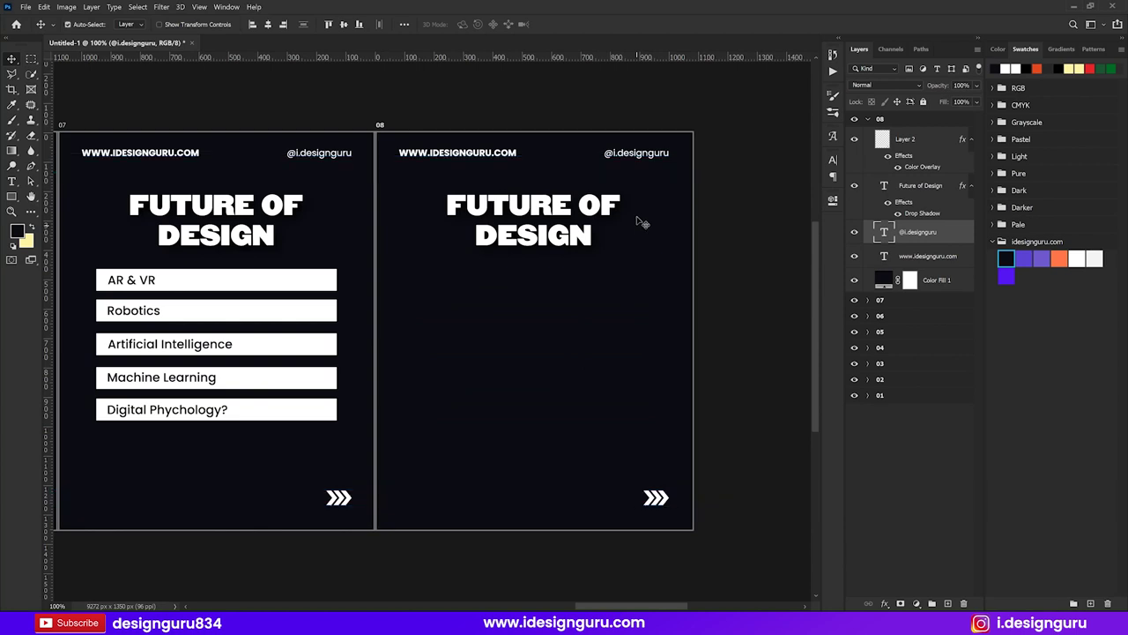
pyautogui.click(496, 158)
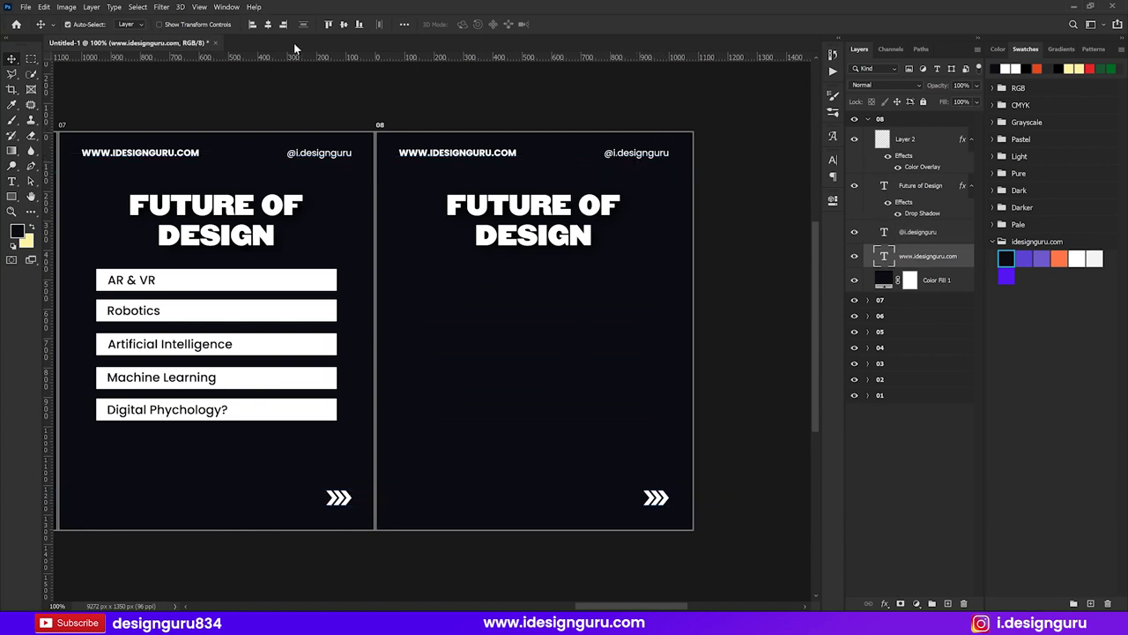
pyautogui.click(268, 25)
pyautogui.moveTo(623, 156); pyautogui.dragTo(521, 171)
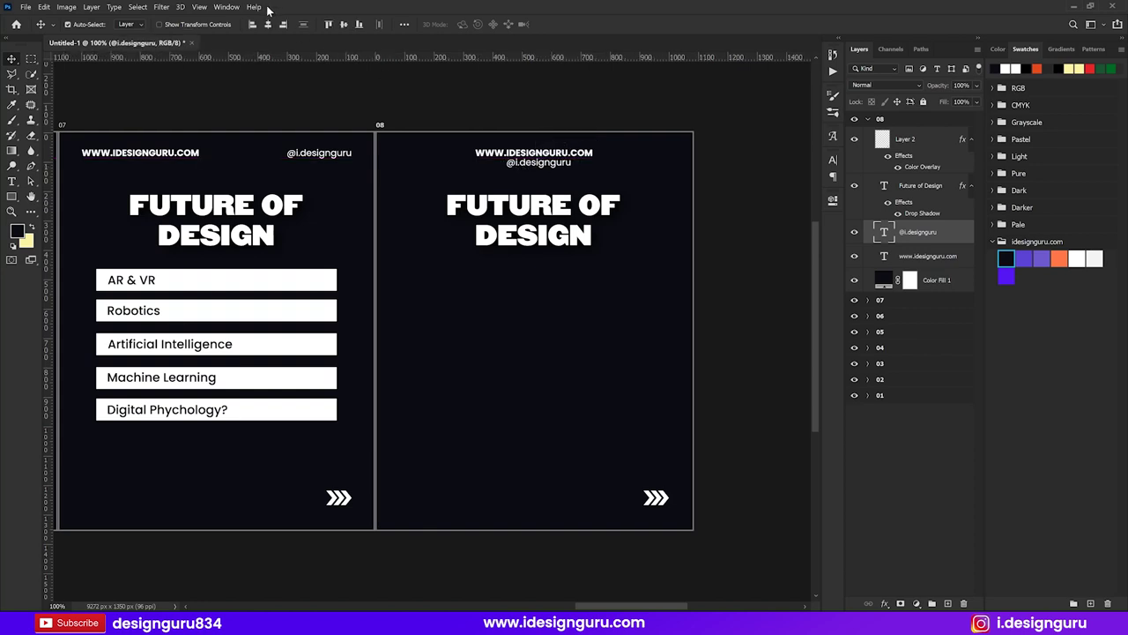
pyautogui.click(269, 24)
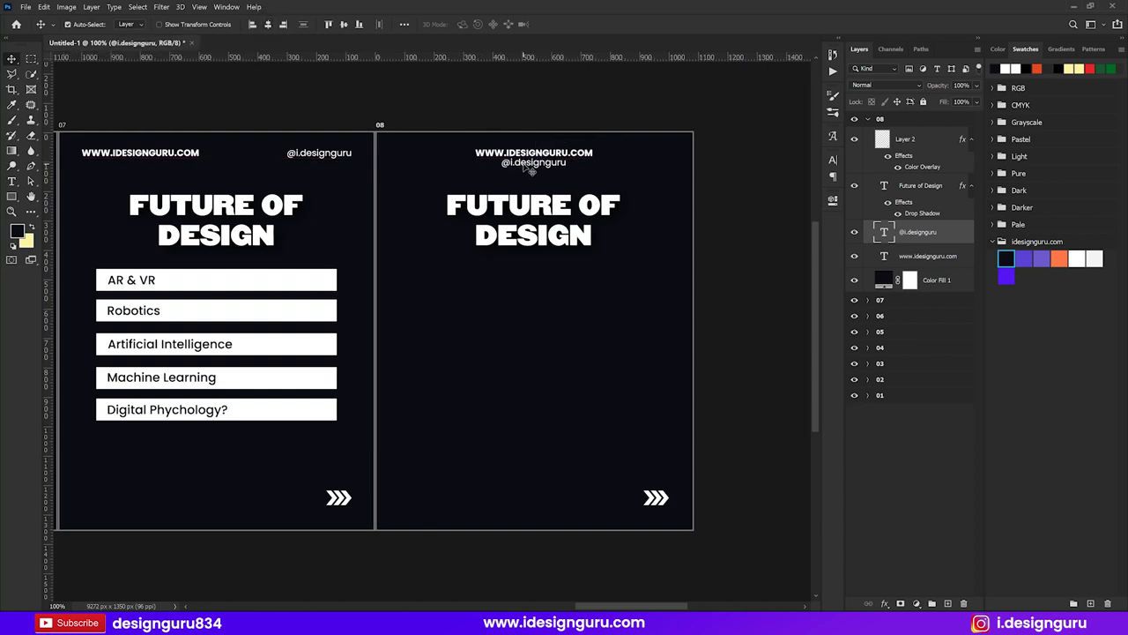
# Step: Change the @i.designguru text to 'My website'
pyautogui.doubleClick(527, 167)
pyautogui.write('www')
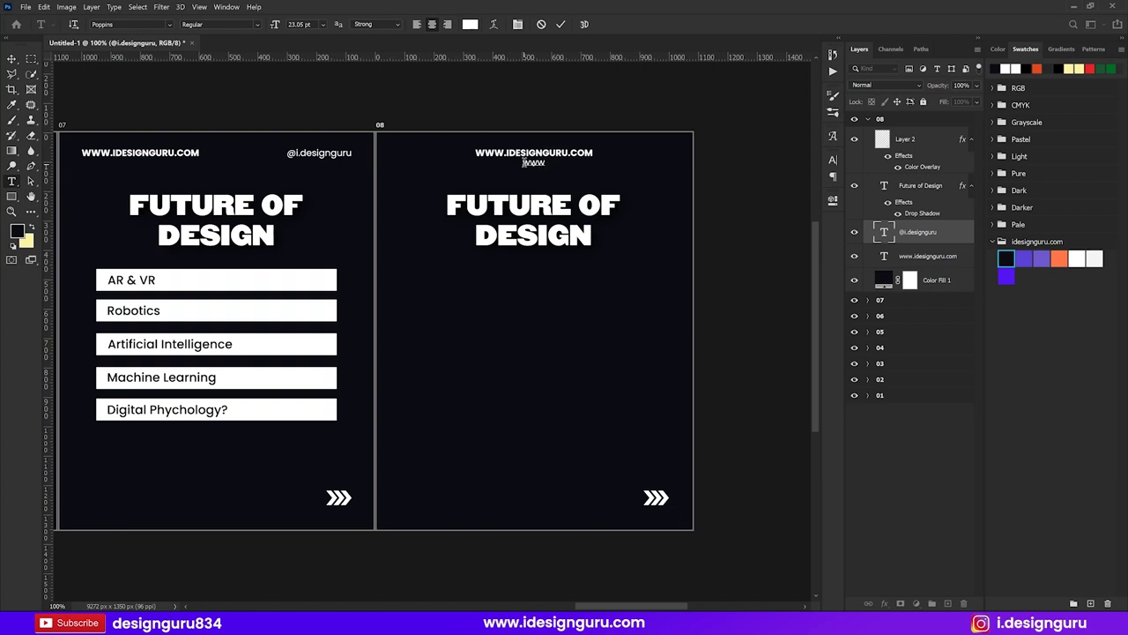
pyautogui.hotkey('ctrl', 'z')
pyautogui.write('My website')
pyautogui.hotkey('ctrl', 'Return')
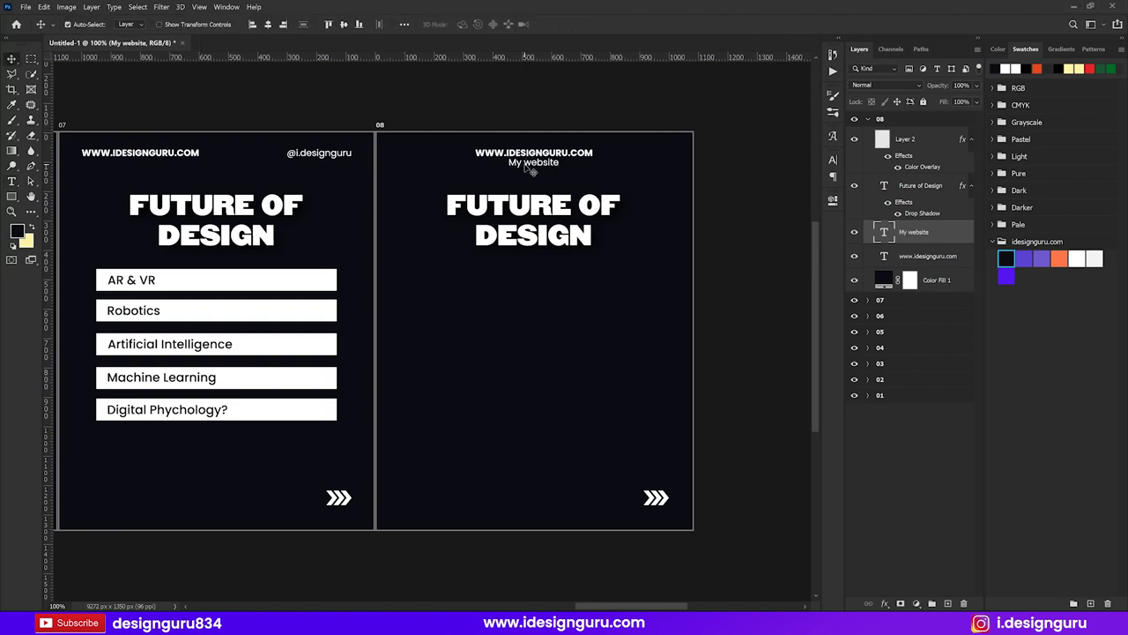
# Step: Move the website text below 'My website' so My website sits above it
pyautogui.hotkey('ctrl', ';')
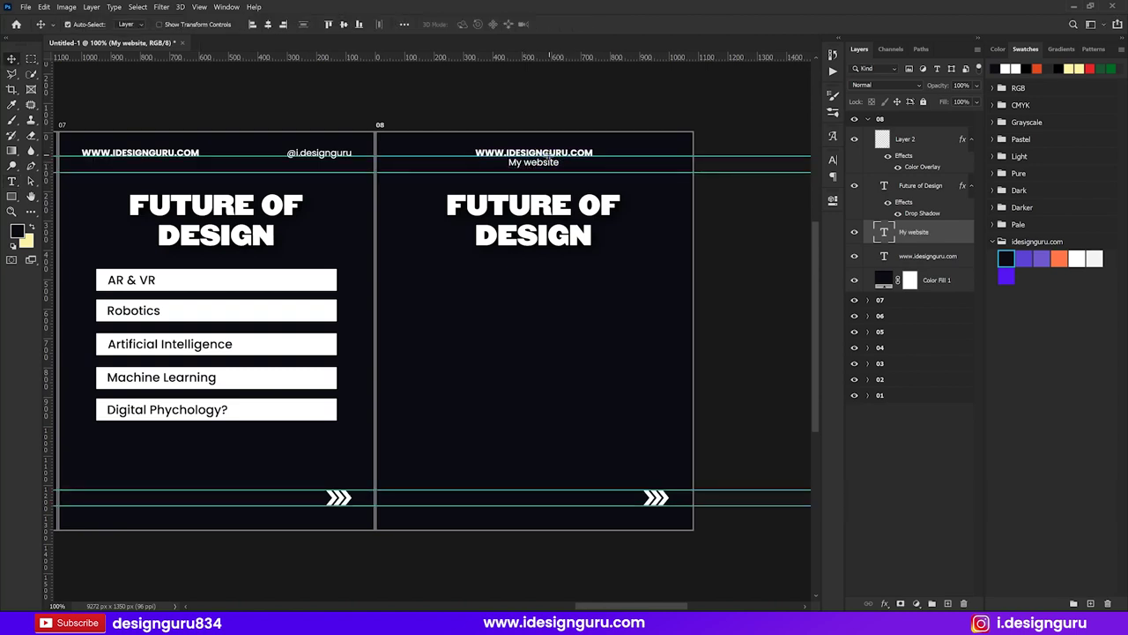
pyautogui.moveTo(550, 154)
pyautogui.mouseDown()
pyautogui.moveTo(553, 174)
pyautogui.moveTo(553, 151)
pyautogui.moveTo(559, 162)
pyautogui.mouseUp()
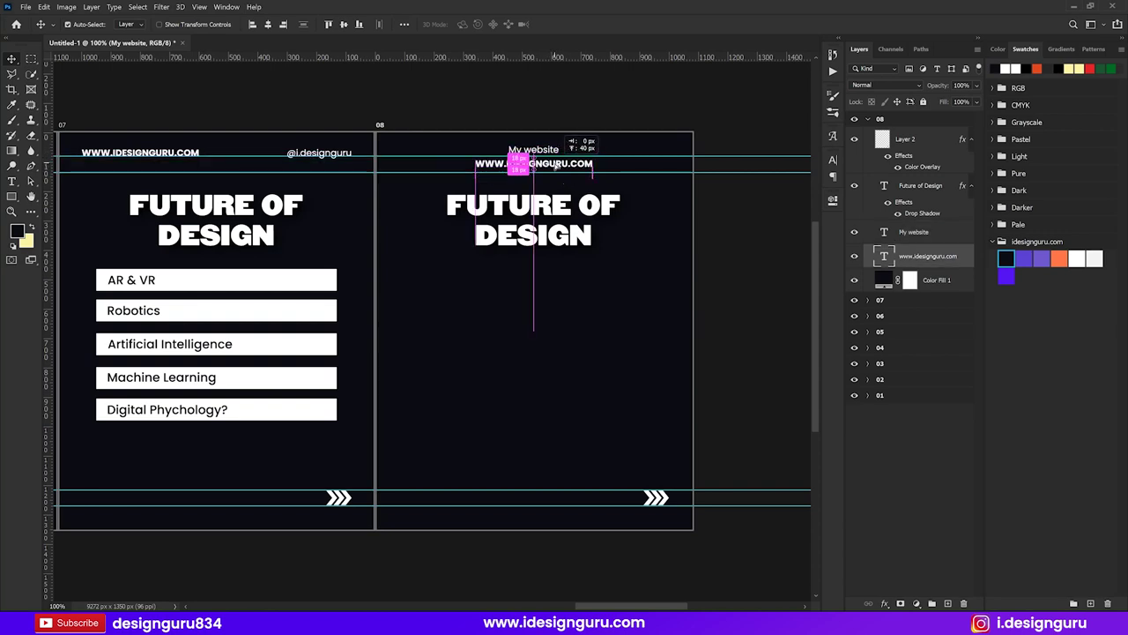
pyautogui.click(767, 227)
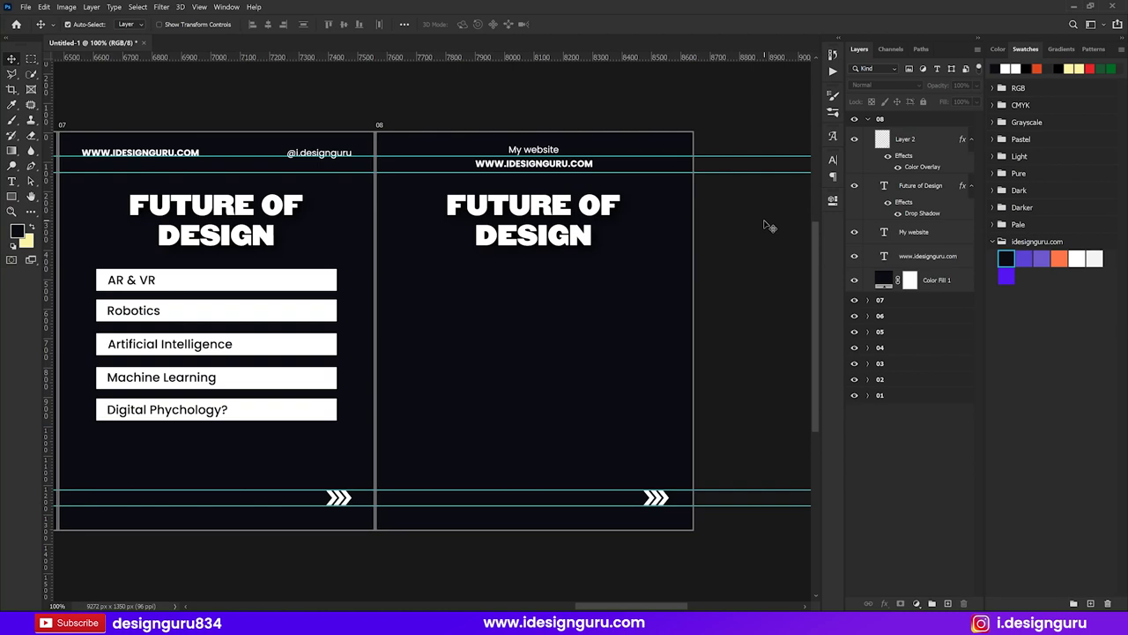
pyautogui.doubleClick(526, 202)
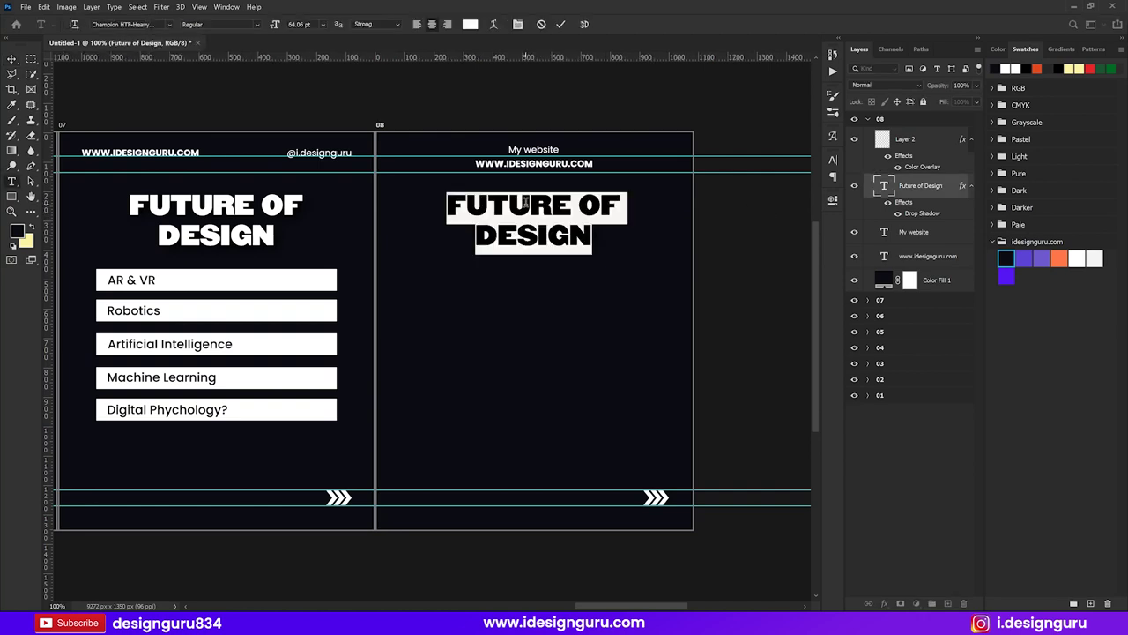
# Step: Retype the headline as 'DO YOU KNOW THIS BEFORE?', left-aligned and moved left on slide 08
pyautogui.write('DO YOU LIKE')
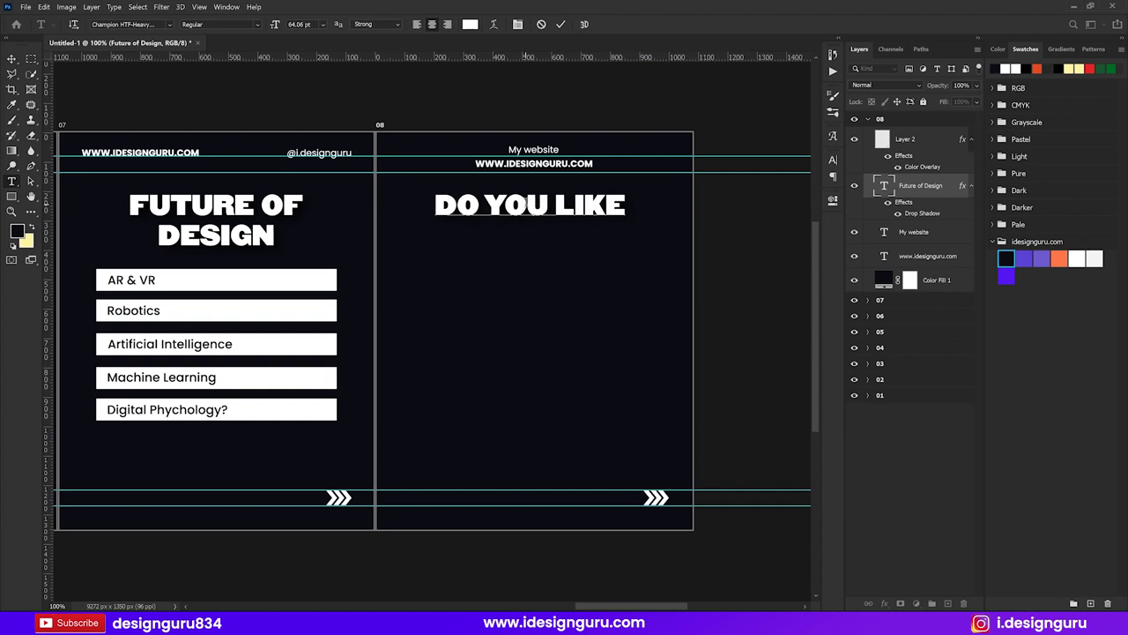
pyautogui.press('BackSpace')
pyautogui.write('THIS')
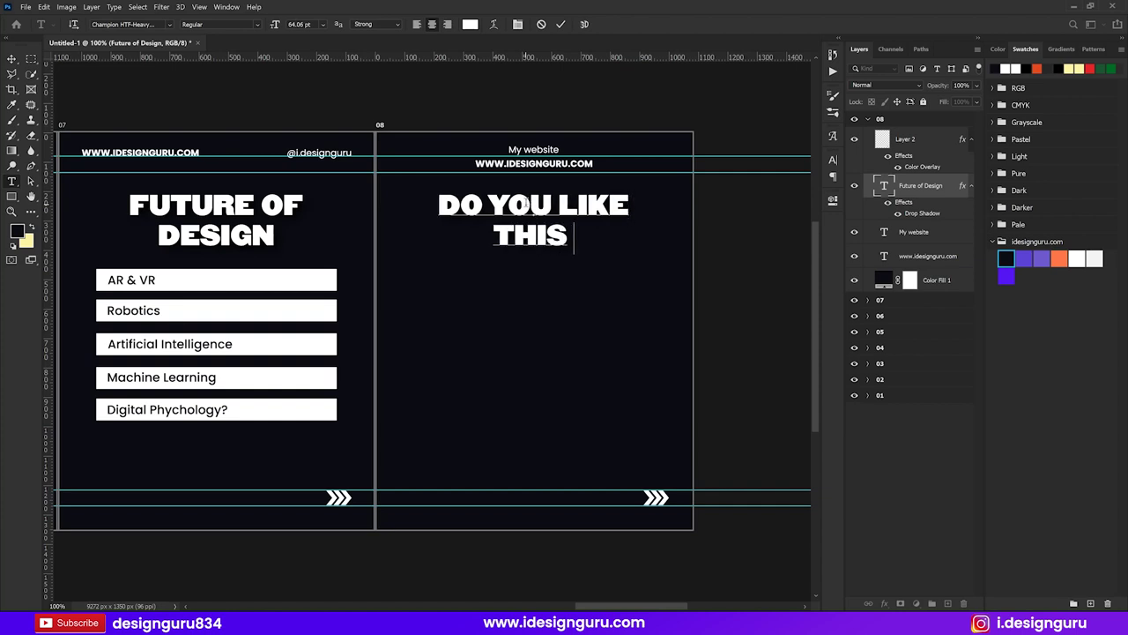
pyautogui.hotkey('ctrl', 'a')
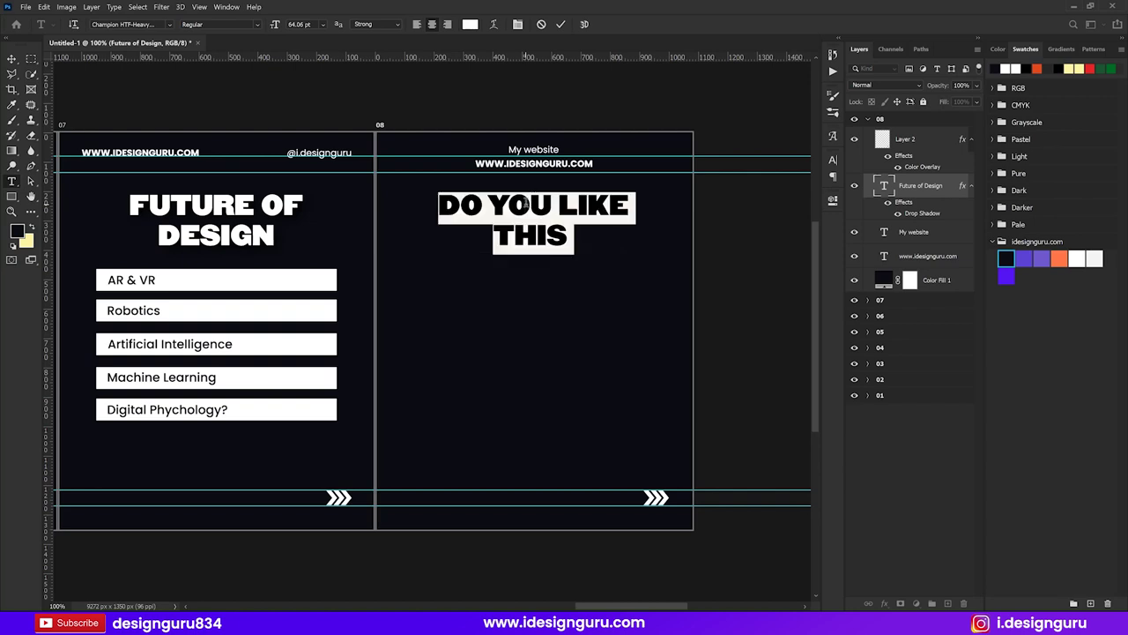
pyautogui.write('DO YOU')
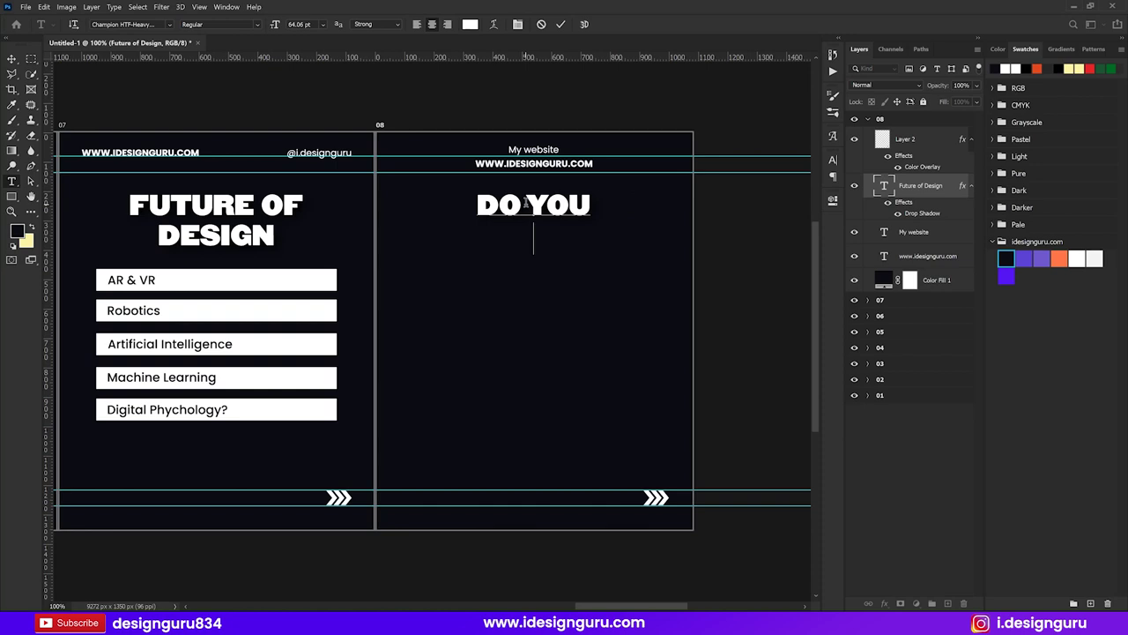
pyautogui.write('KNOW THIS BEFORE')
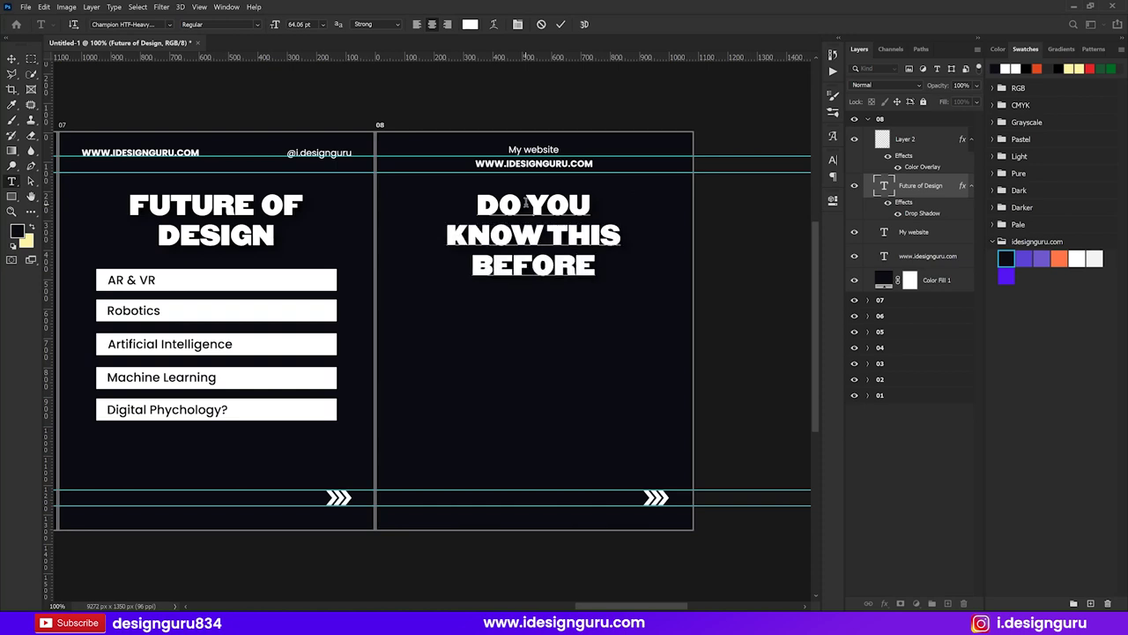
pyautogui.write('?')
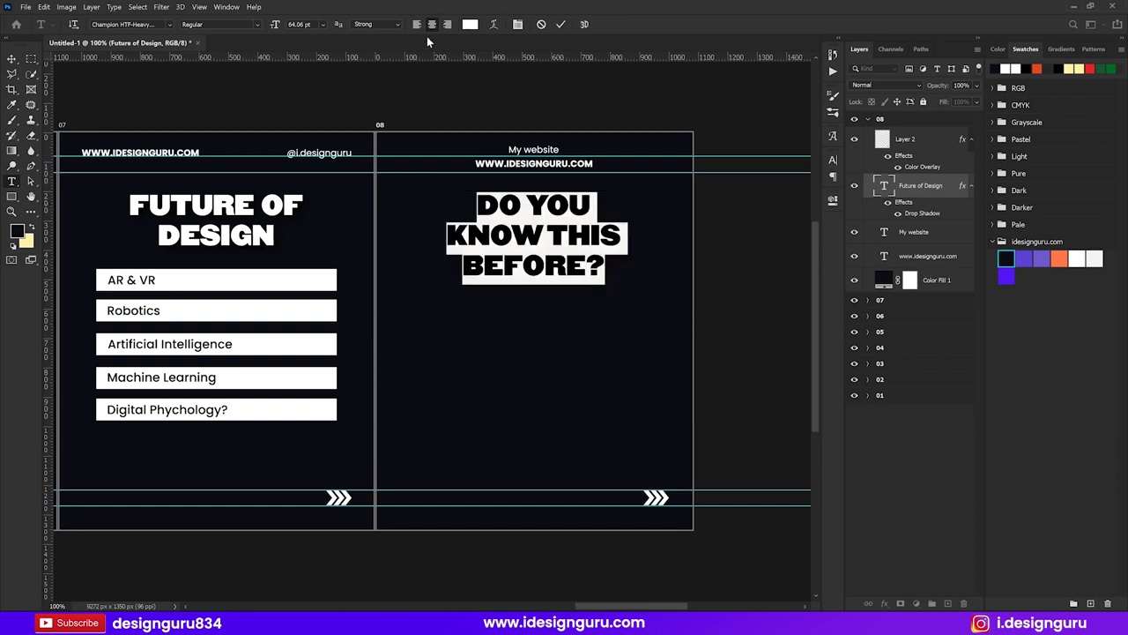
pyautogui.click(418, 24)
pyautogui.hotkey('ctrl', 'Return')
pyautogui.press('v')
pyautogui.moveTo(569, 238); pyautogui.dragTo(457, 240)
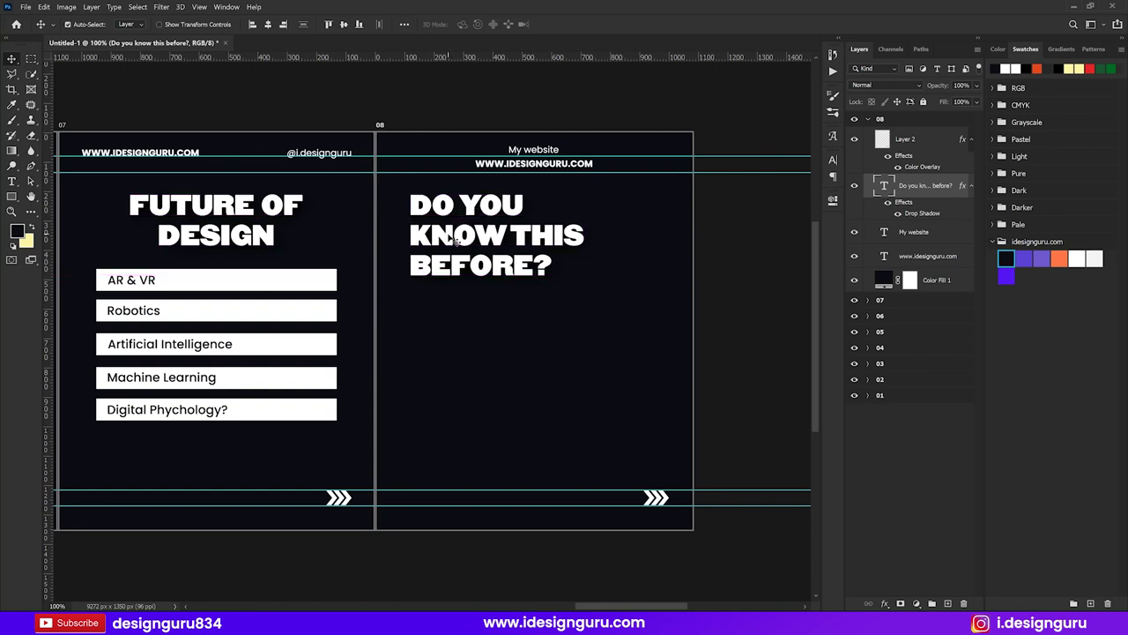
pyautogui.moveTo(457, 240); pyautogui.dragTo(452, 247)
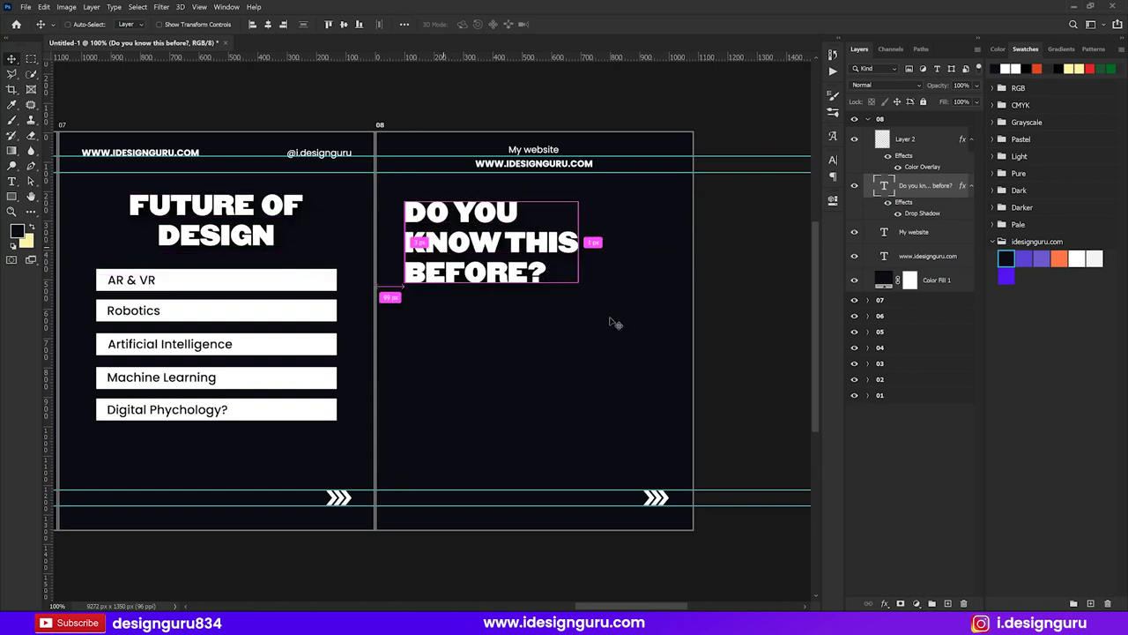
# Step: Scale the headline larger and tighten its line spacing
pyautogui.hotkey('ctrl', 't')
pyautogui.moveTo(580, 284); pyautogui.dragTo(616, 325)
pyautogui.press('Return')
pyautogui.click(832, 163)
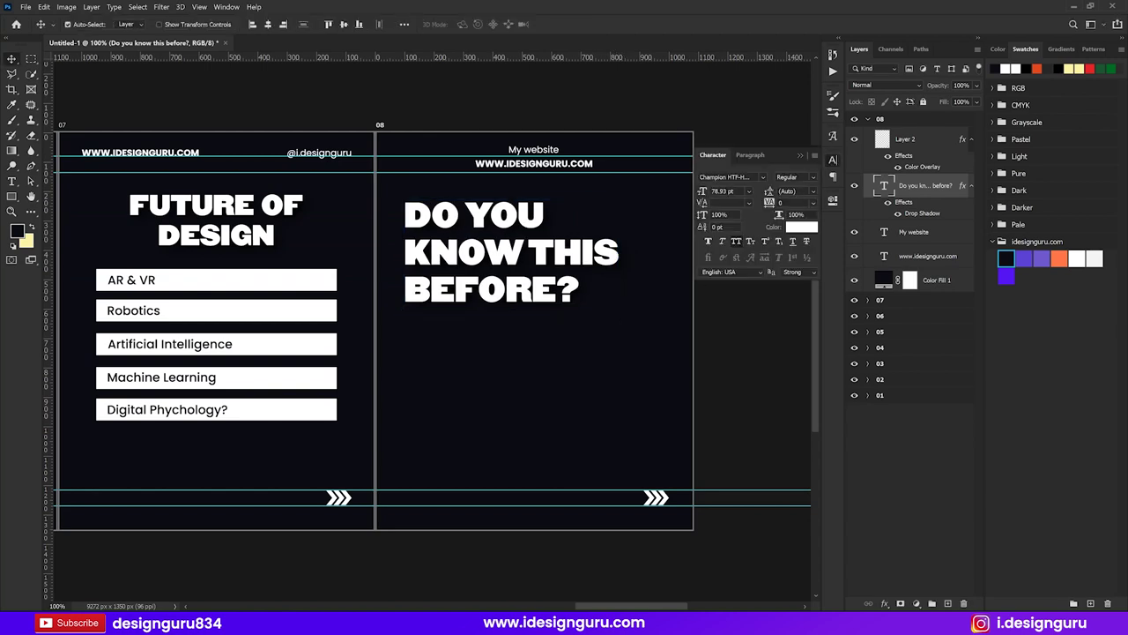
pyautogui.moveTo(768, 195); pyautogui.dragTo(757, 193)
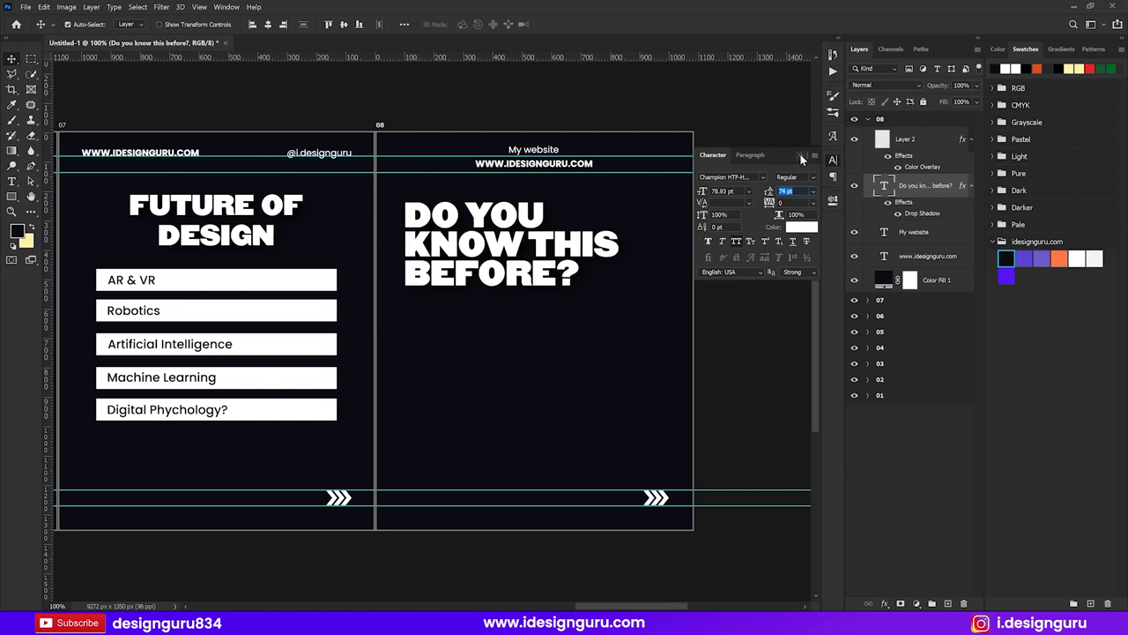
pyautogui.click(801, 156)
# Step: Colour the word BEFORE in the headline orange
pyautogui.doubleClick(529, 276)
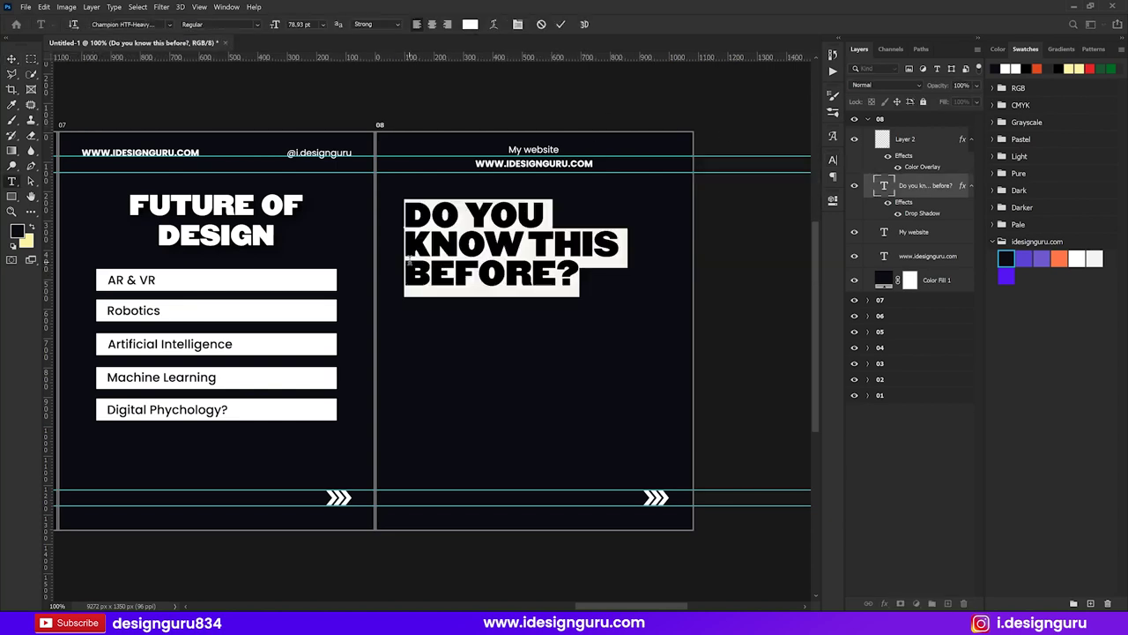
pyautogui.moveTo(405, 275); pyautogui.dragTo(556, 276)
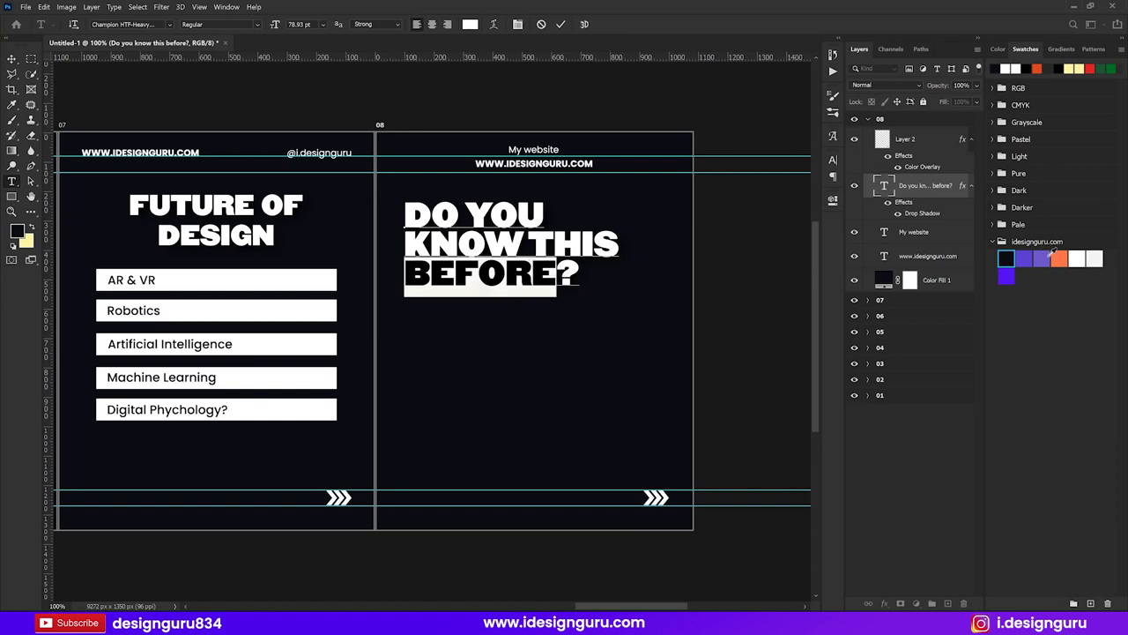
pyautogui.click(1060, 256)
pyautogui.click(11, 59)
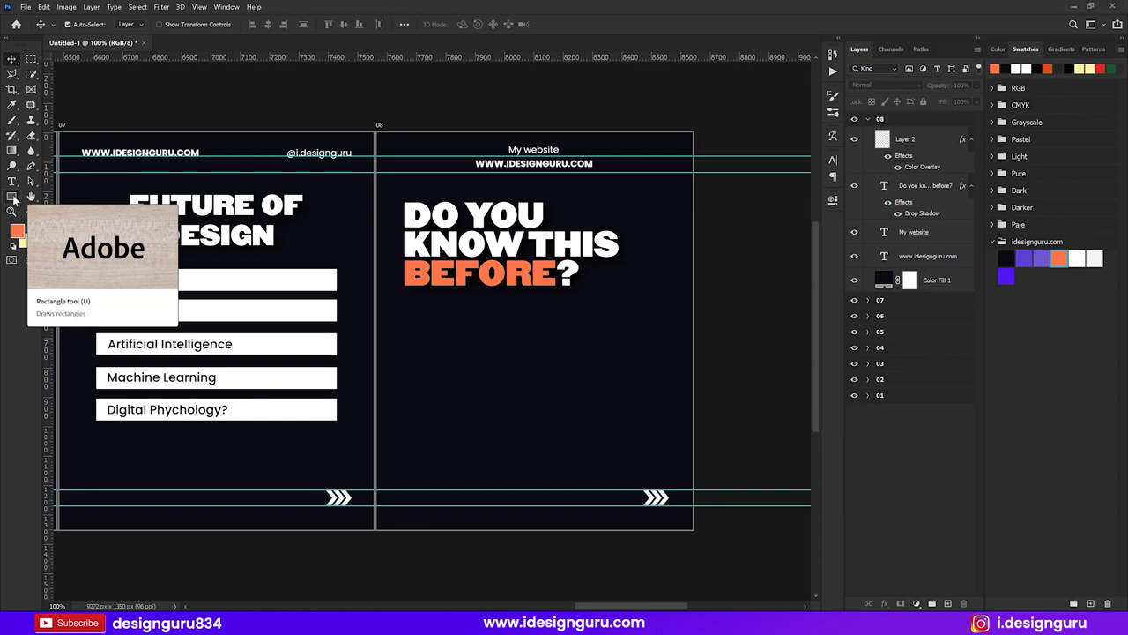
# Step: Draw a rectangle below the headline on slide 08, round it into a 58 px pill and centre it vertically
pyautogui.click(12, 197)
pyautogui.moveTo(448, 351); pyautogui.dragTo(624, 384)
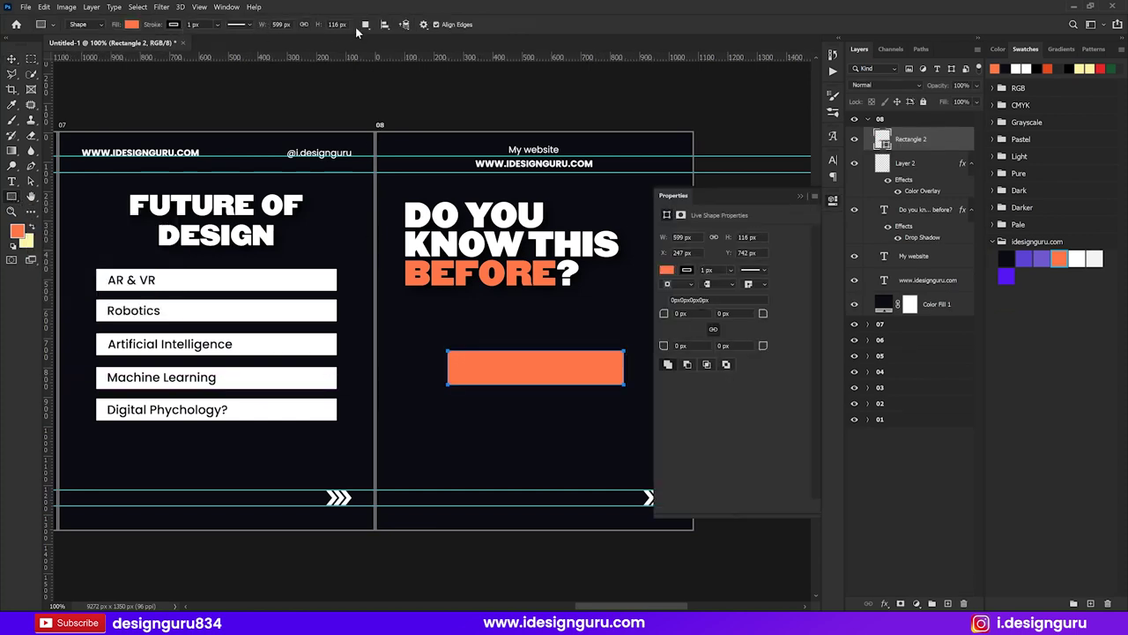
pyautogui.moveTo(664, 315); pyautogui.dragTo(715, 315)
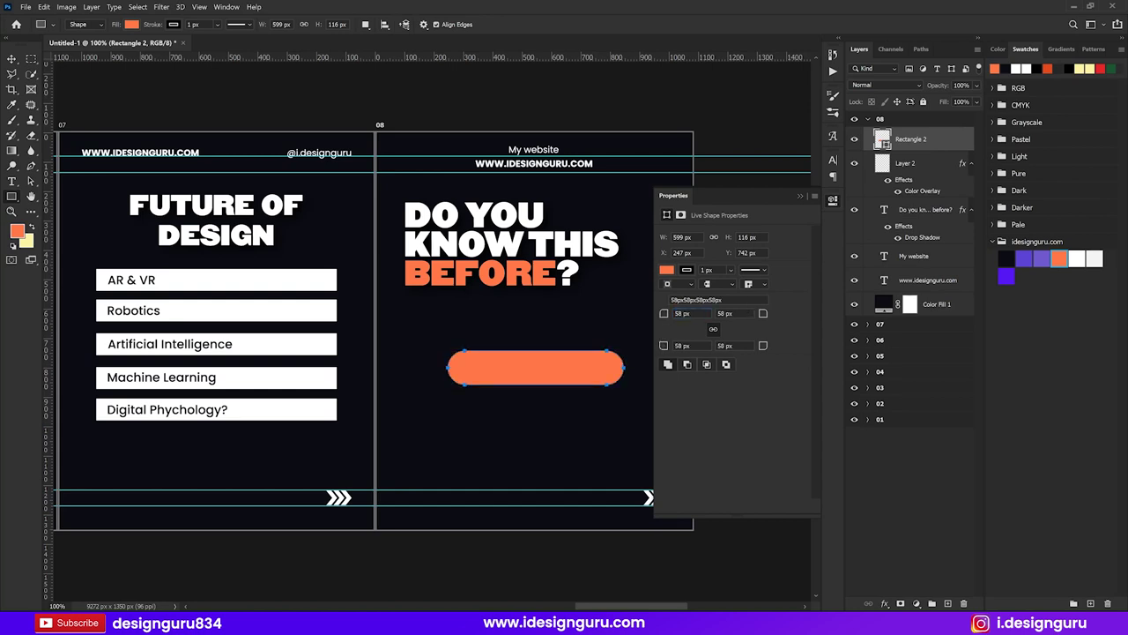
pyautogui.click(800, 197)
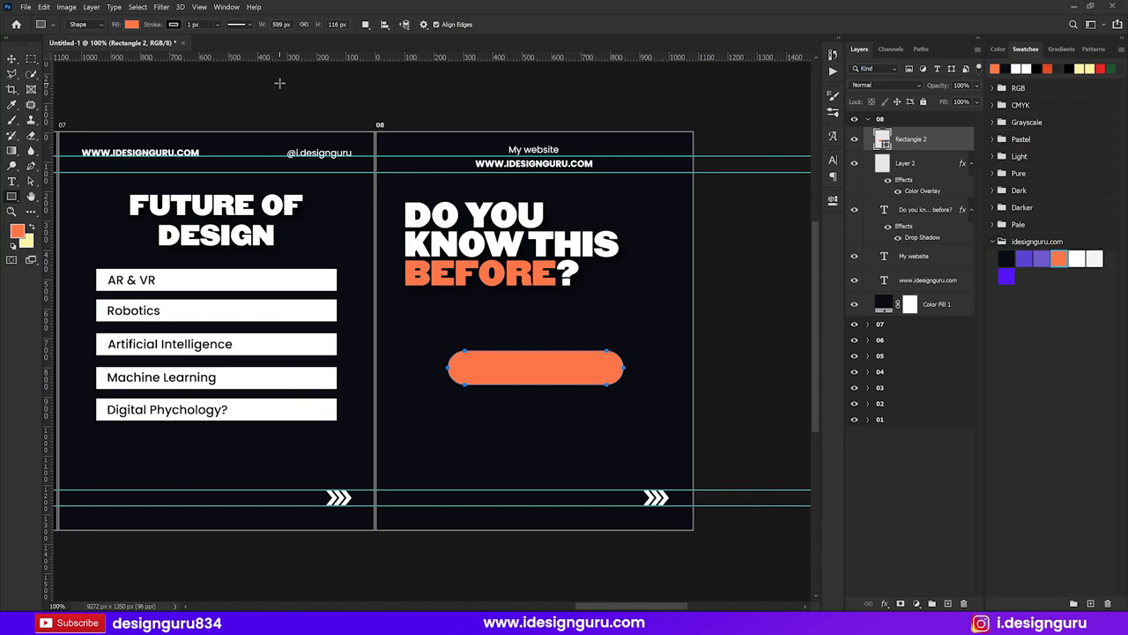
pyautogui.press('v')
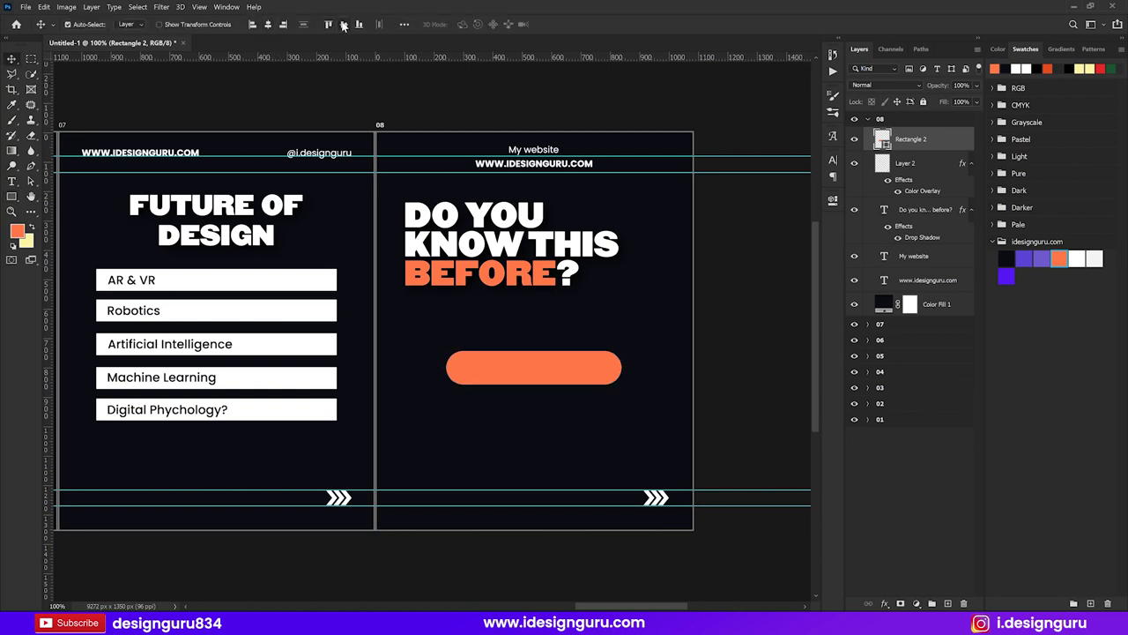
pyautogui.click(343, 25)
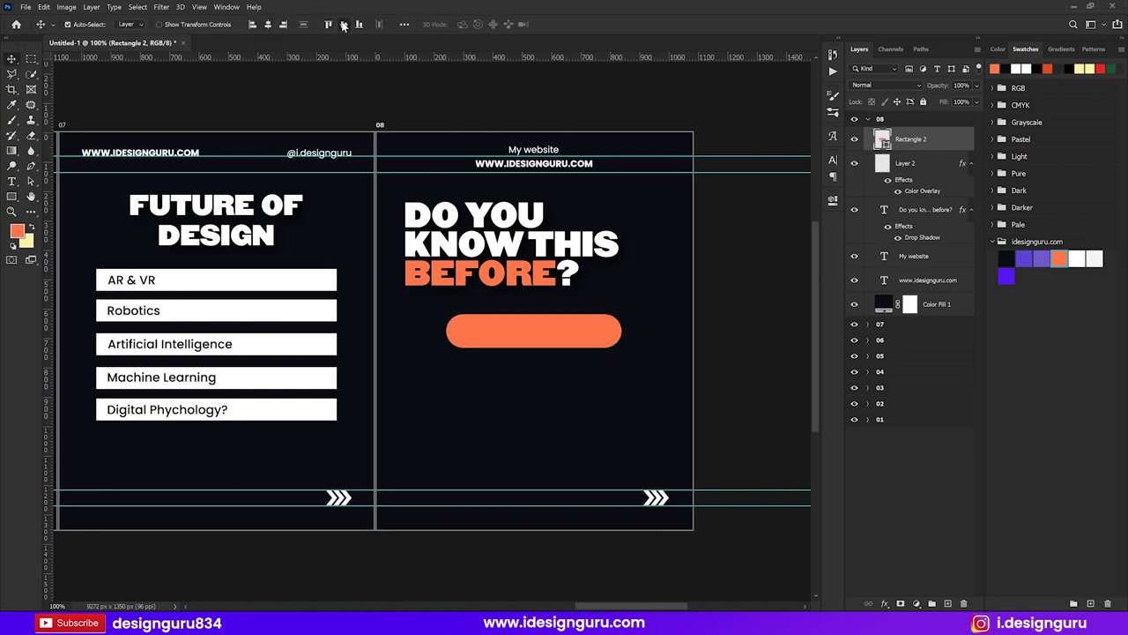
# Step: Give the pill a yellow-to-orange Gradient Overlay and move it near the slide bottom
pyautogui.doubleClick(957, 142)
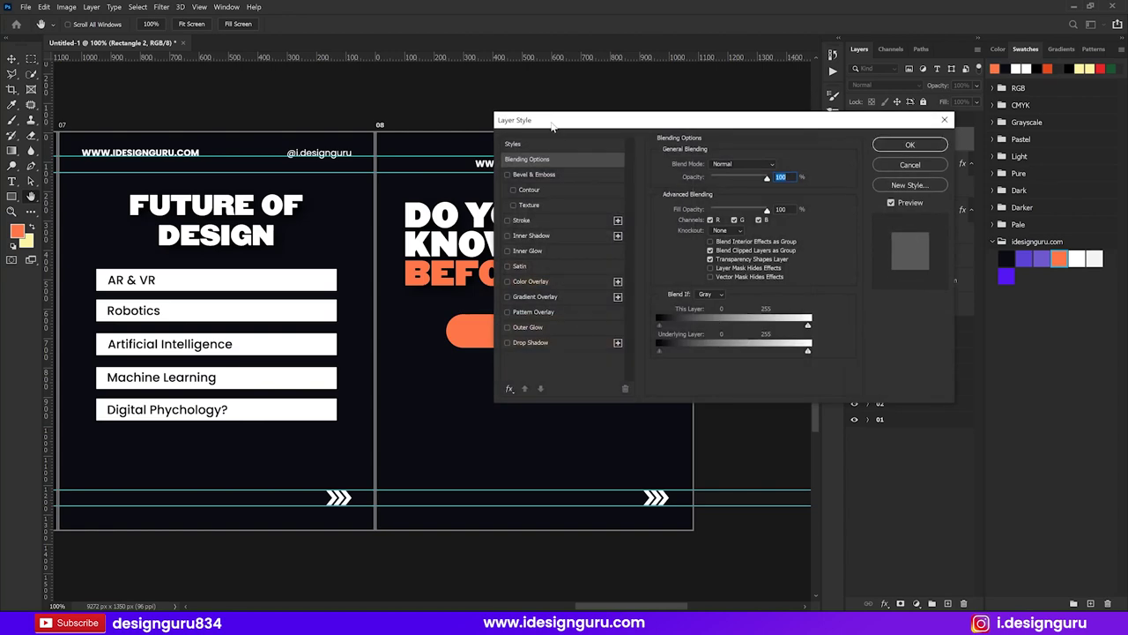
pyautogui.moveTo(552, 124); pyautogui.dragTo(670, 119)
pyautogui.click(656, 292)
pyautogui.click(1028, 141)
pyautogui.moveTo(581, 334); pyautogui.dragTo(579, 463)
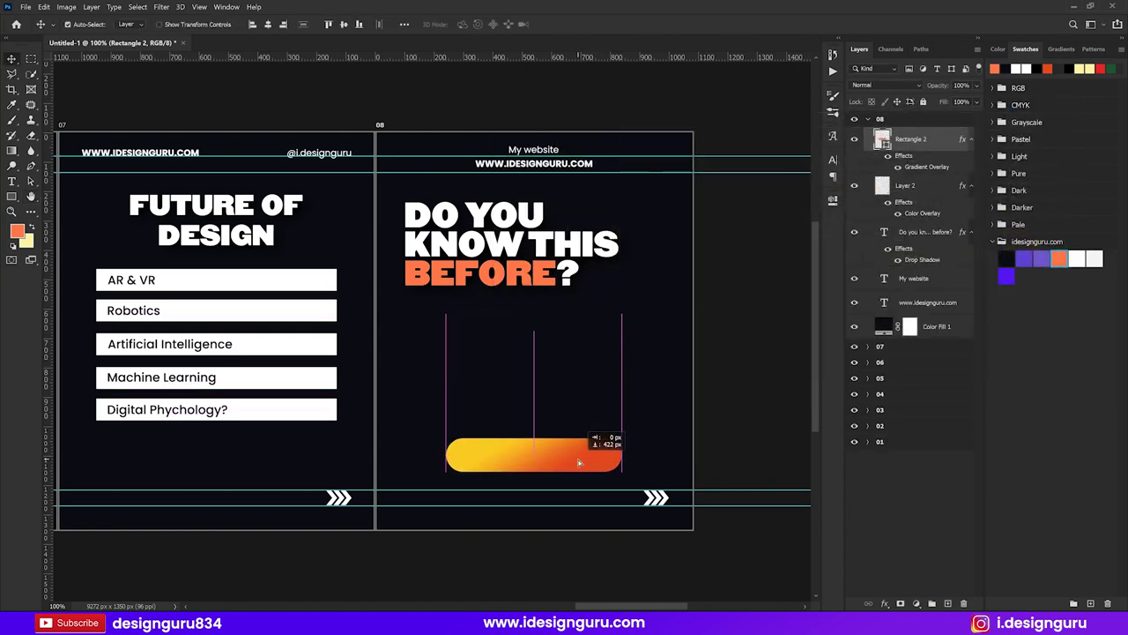
pyautogui.moveTo(579, 463); pyautogui.dragTo(579, 462)
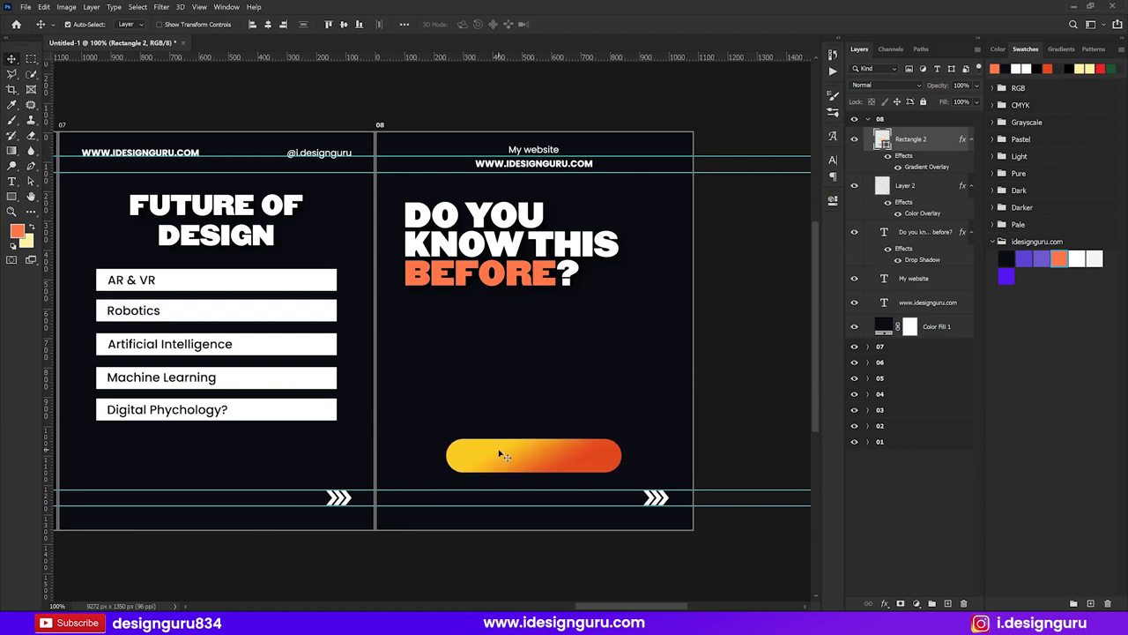
# Step: Duplicate the website text above the pill and retype it as 'LINKS IN BIO'
pyautogui.moveTo(533, 168); pyautogui.dragTo(532, 414)
pyautogui.doubleClick(524, 413)
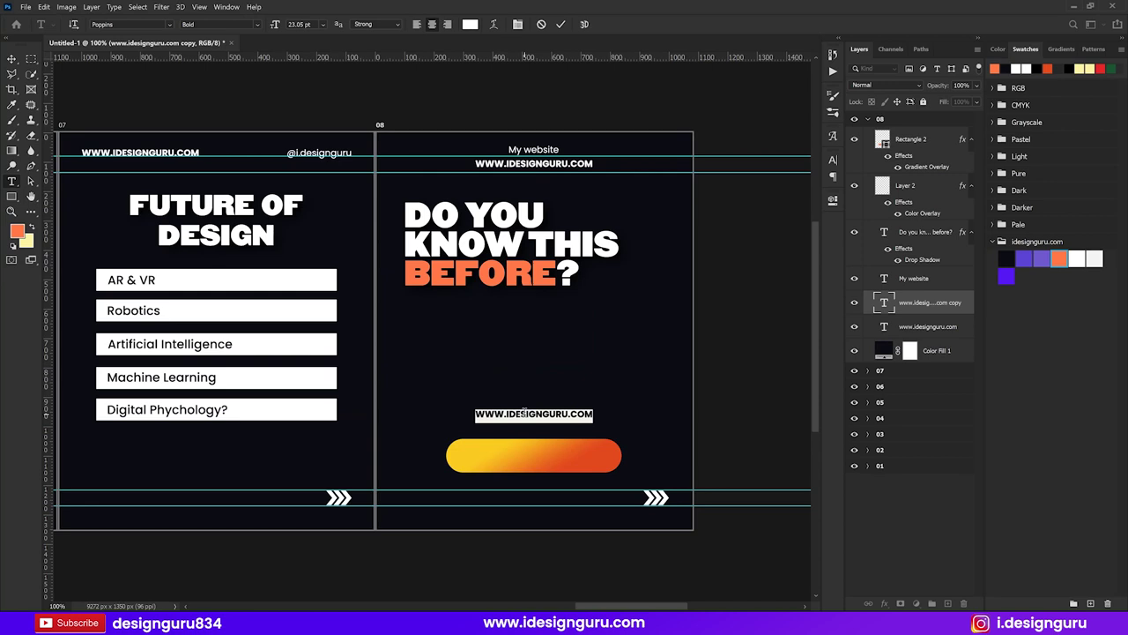
pyautogui.write('LINKS IN BIO')
pyautogui.hotkey('ctrl', 'Return')
pyautogui.press('v')
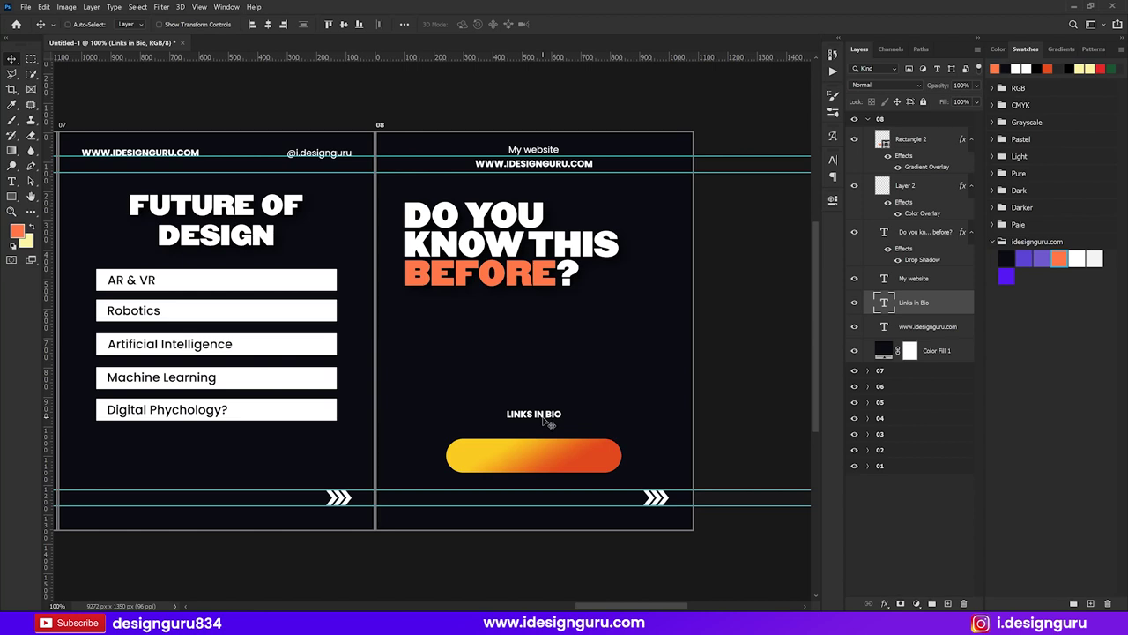
# Step: Centre the LINKS IN BIO label vertically inside the pill and scale it down slightly
pyautogui.hotkey('ctrl', 'shift', ']')
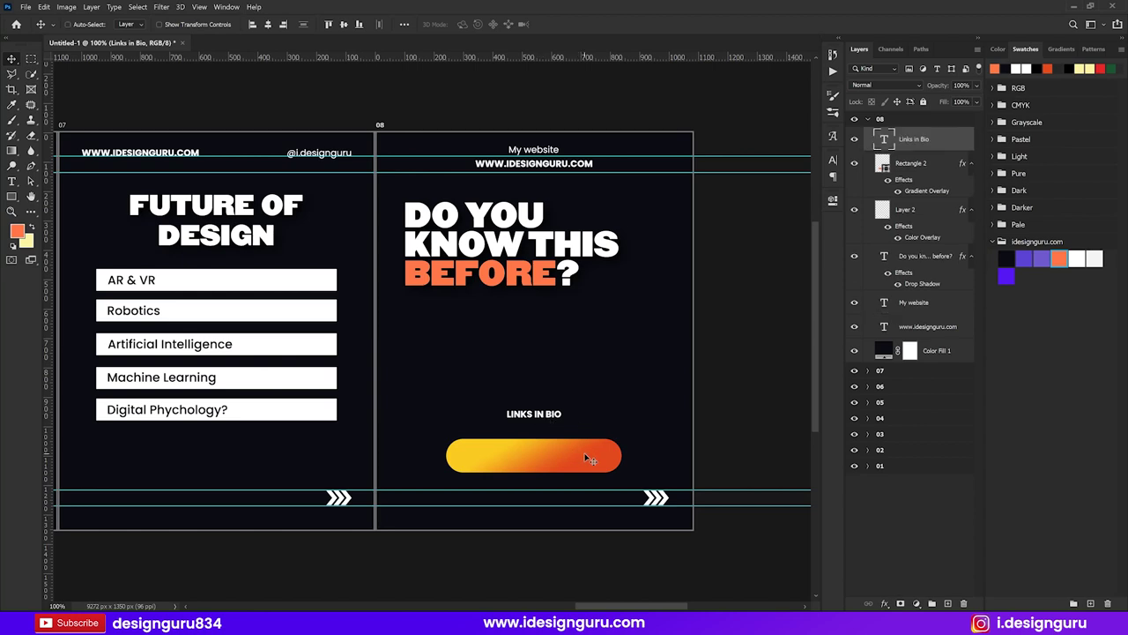
pyautogui.keyDown('ctrl'); pyautogui.click(882, 166); pyautogui.keyUp('ctrl')
pyautogui.click(342, 24)
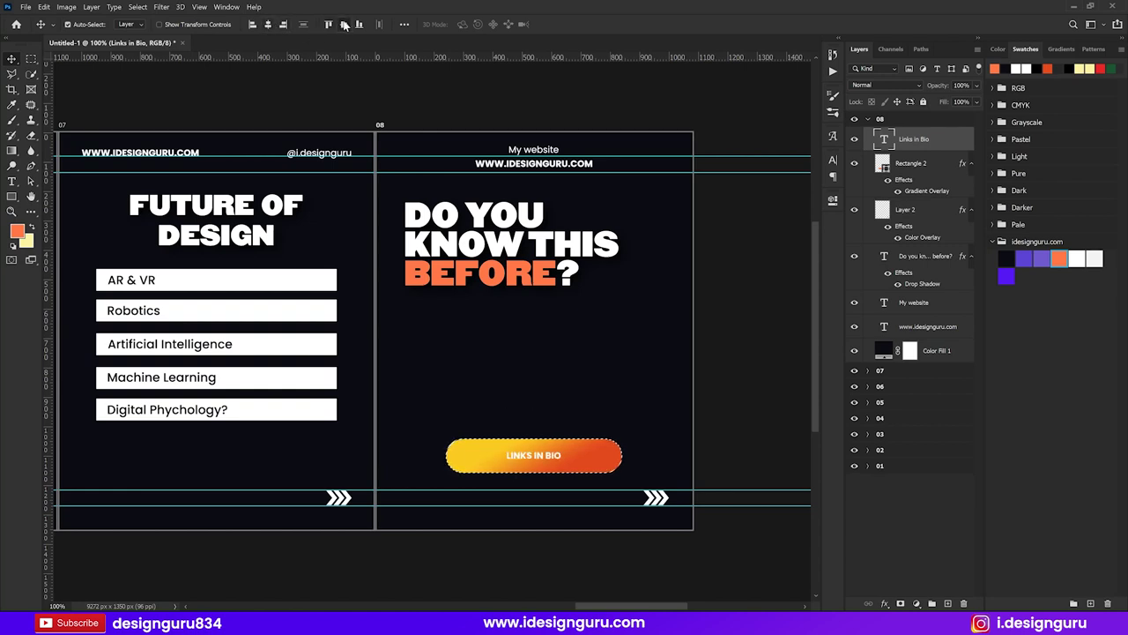
pyautogui.hotkey('ctrl', 'd')
pyautogui.hotkey('ctrl', 't')
pyautogui.moveTo(566, 459); pyautogui.dragTo(584, 458)
pyautogui.press('Return')
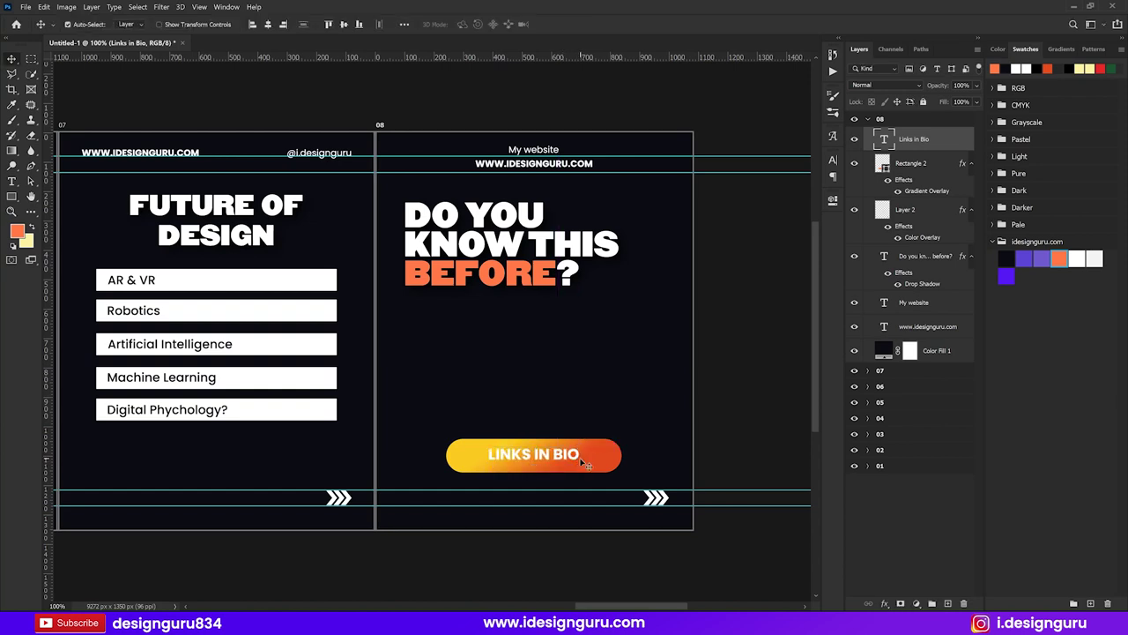
pyautogui.press('Up')
# Step: Shrink the pill and label together evenly and nudge the button lower
pyautogui.keyDown('shift'); pyautogui.click(923, 172); pyautogui.keyUp('shift')
pyautogui.hotkey('ctrl', 't')
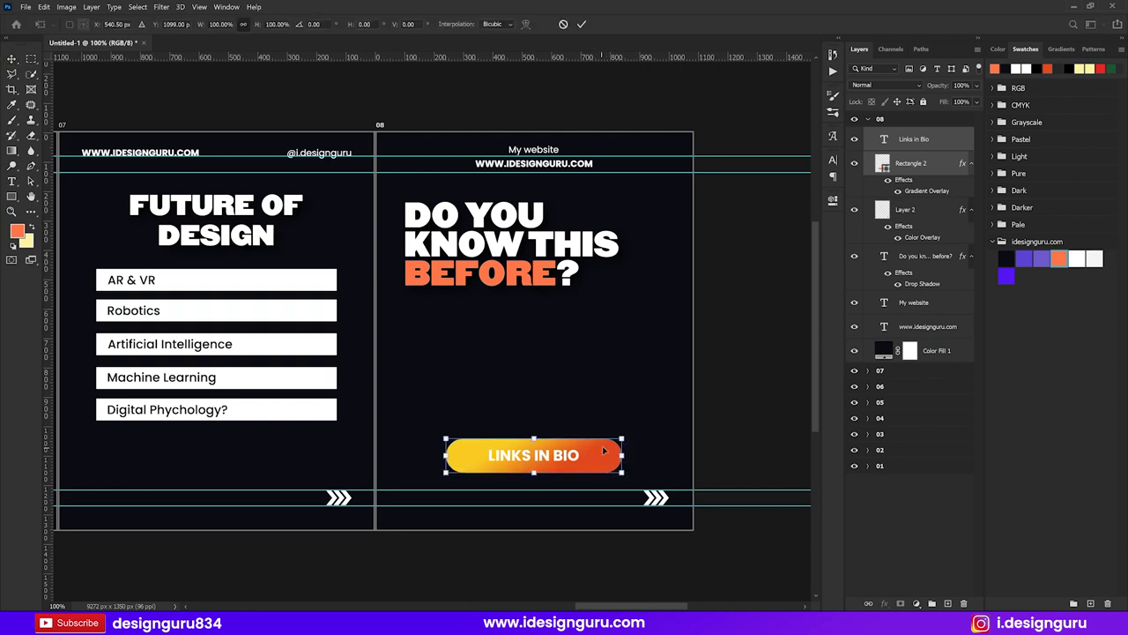
pyautogui.moveTo(622, 455); pyautogui.dragTo(605, 455)
pyautogui.press('Return')
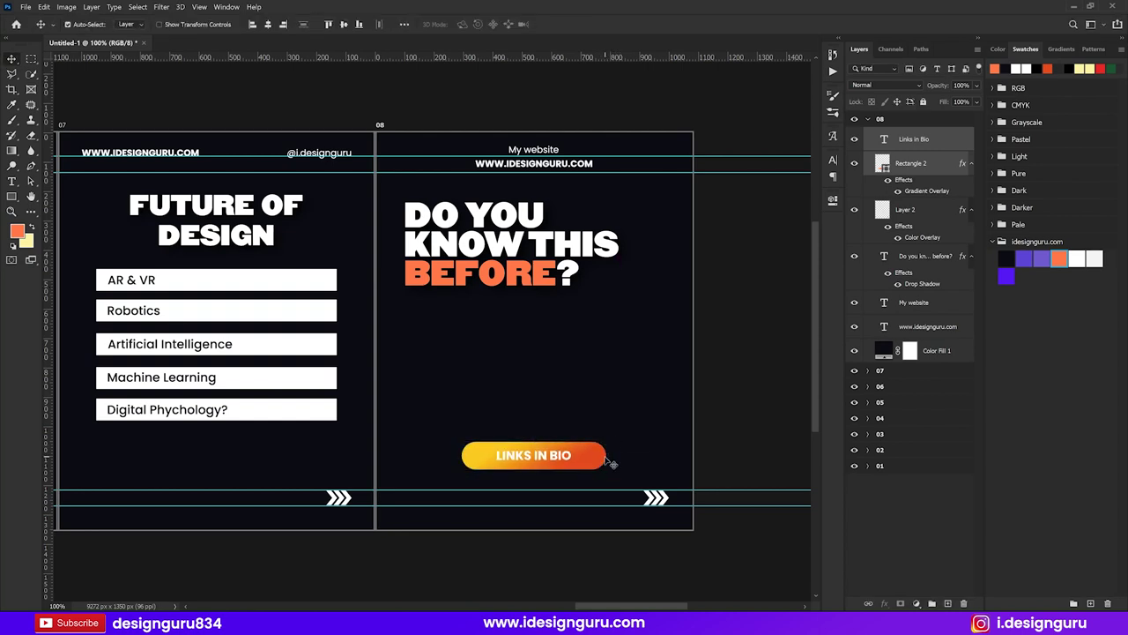
pyautogui.hotkey('shift', 'Down')
pyautogui.hotkey('shift', 'Down')
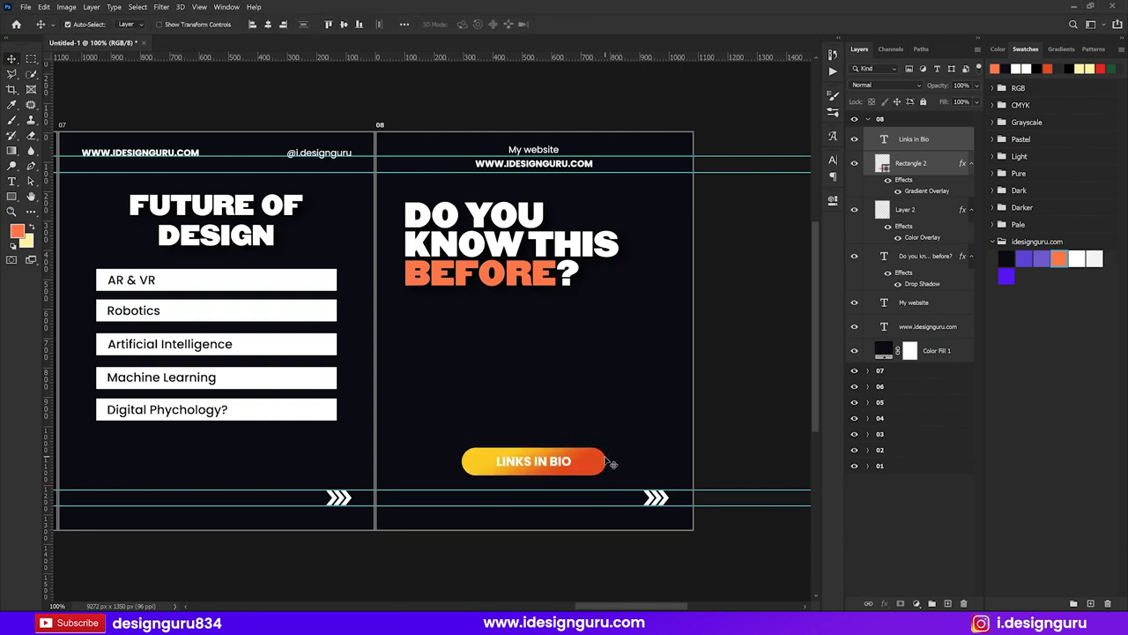
pyautogui.hotkey('shift', 'Down')
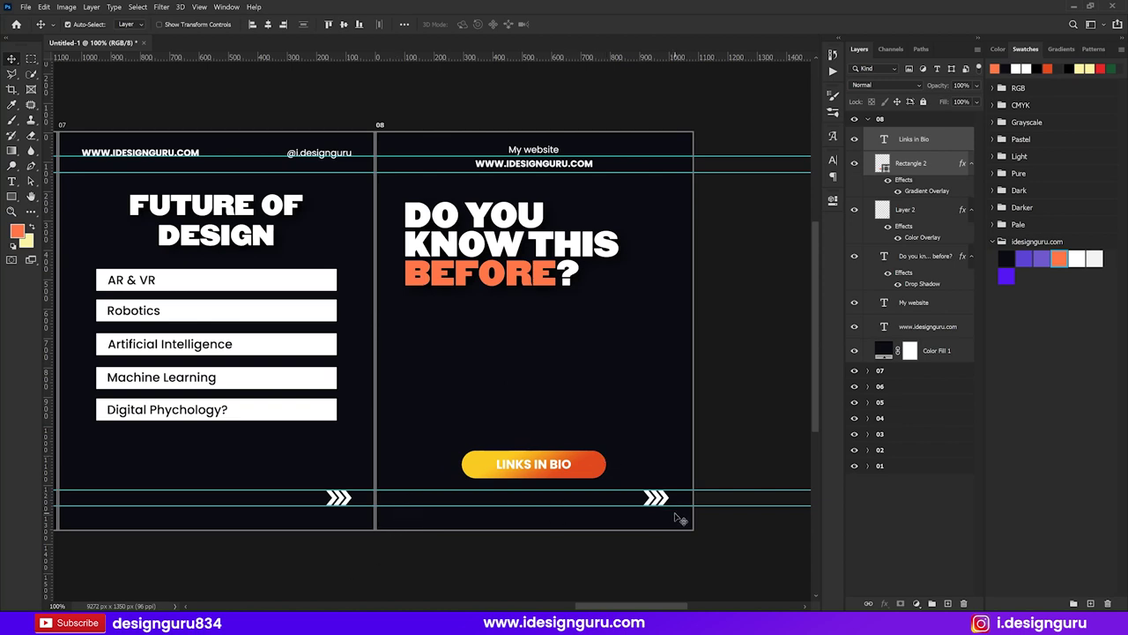
pyautogui.click(670, 504)
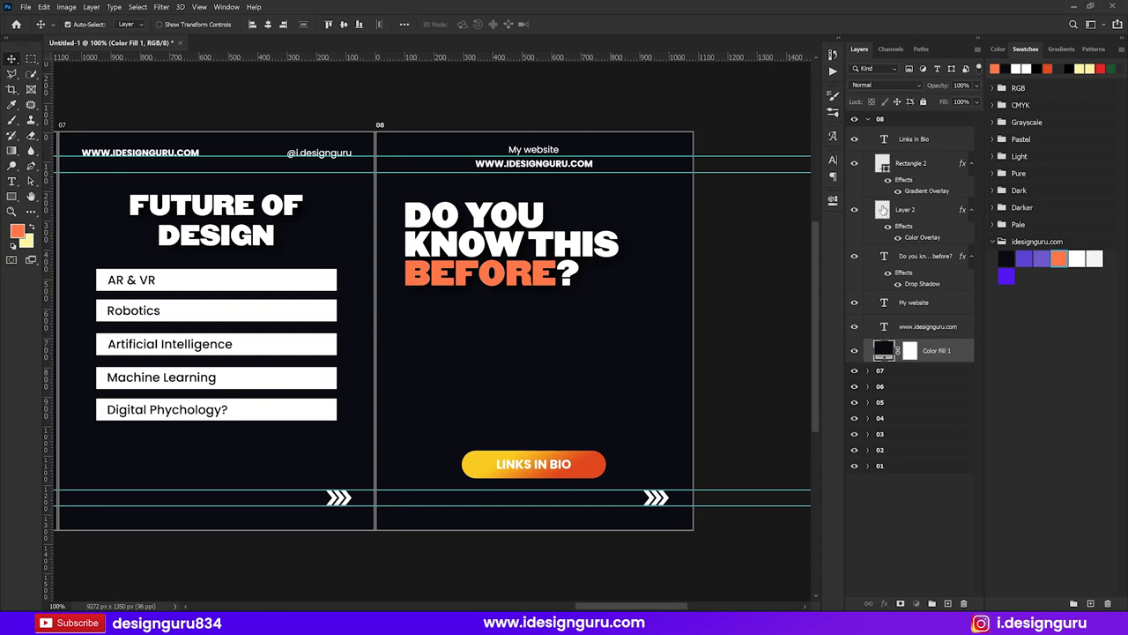
# Step: Delete the >>> arrow layer (Layer 2) from slide 08 and toggle the guides
pyautogui.click(882, 210)
pyautogui.press('Delete')
pyautogui.click(746, 353)
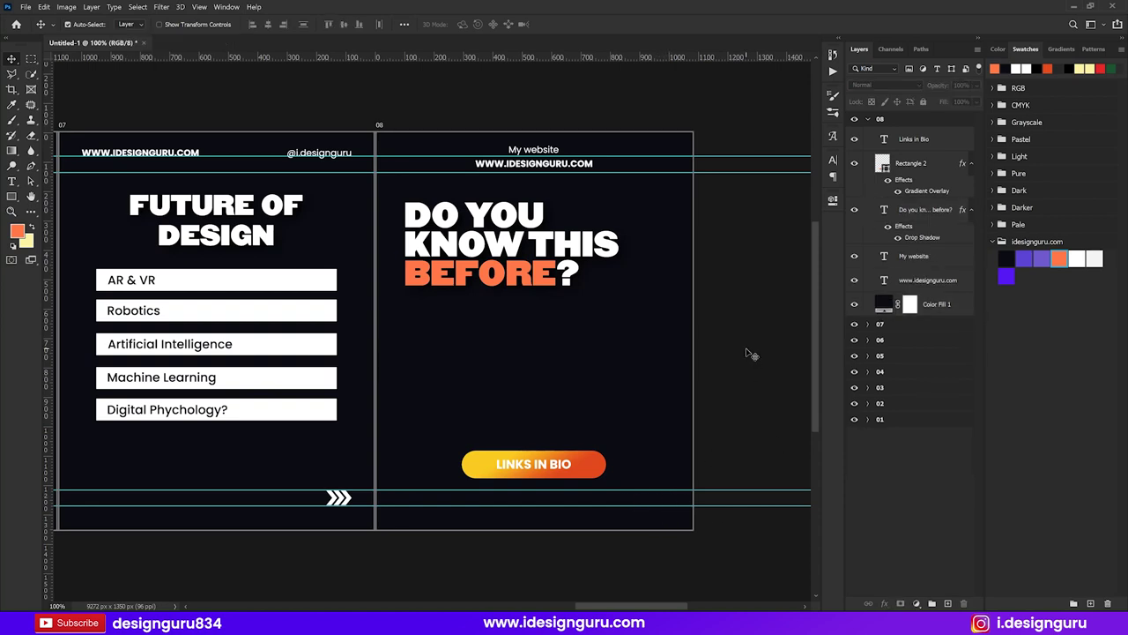
pyautogui.hotkey('ctrl', ';')
pyautogui.hotkey('ctrl', ';')
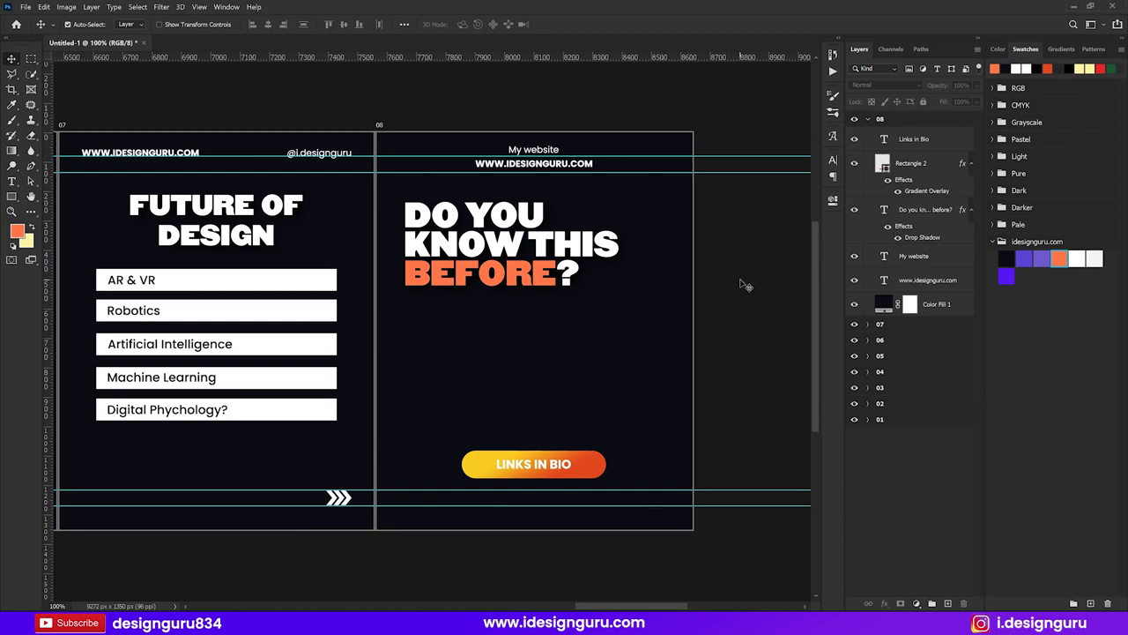
# Step: Place the cut-out portrait photo on slide 08, shift it right, and delete the circular portrait
pyautogui.moveTo(468, 344); pyautogui.dragTo(617, 406)
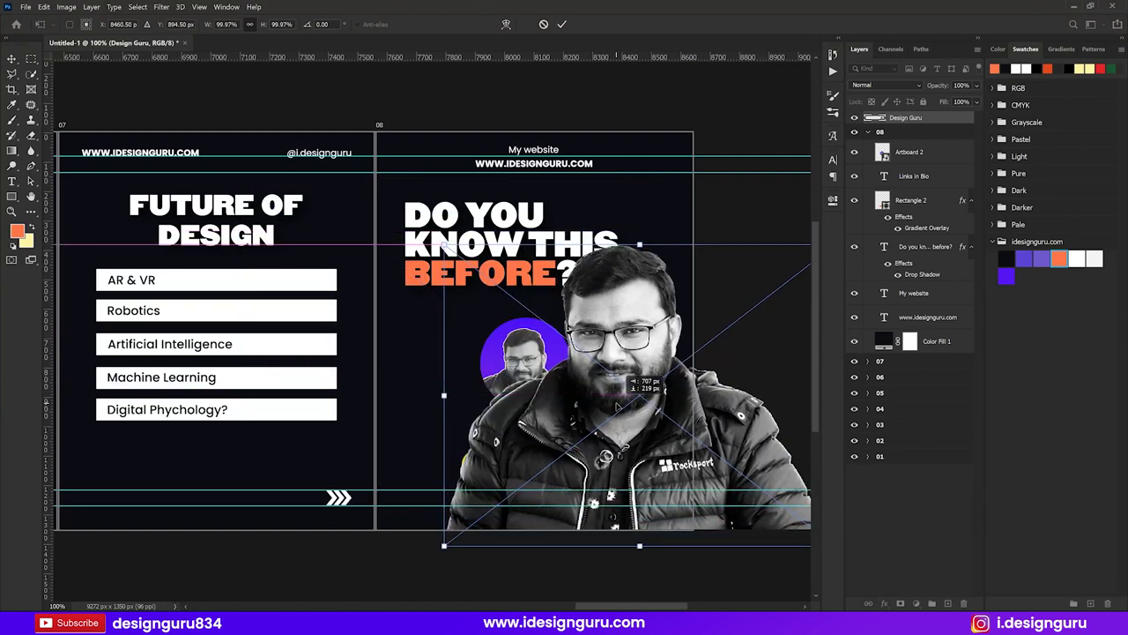
pyautogui.press('Return')
pyautogui.moveTo(617, 407)
pyautogui.mouseDown()
pyautogui.moveTo(620, 390)
pyautogui.moveTo(643, 397)
pyautogui.mouseUp()
pyautogui.click(780, 280)
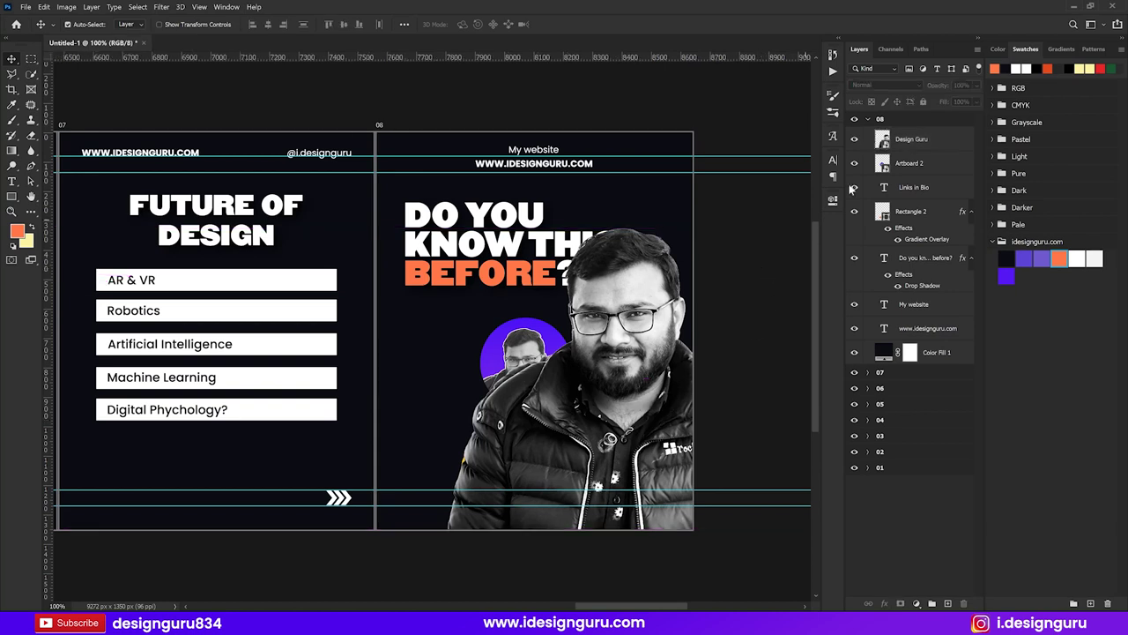
pyautogui.click(919, 168)
pyautogui.press('Delete')
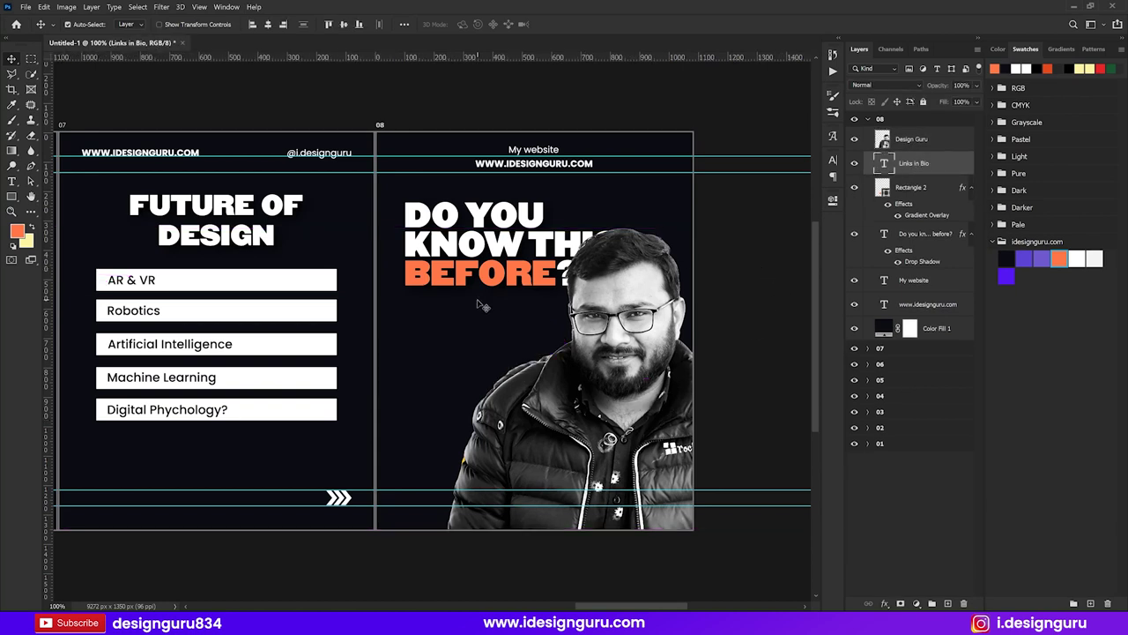
# Step: Shrink the headline to about 81% and shift the portrait photo slightly right
pyautogui.click(501, 253)
pyautogui.hotkey('ctrl', 't')
pyautogui.moveTo(619, 203); pyautogui.dragTo(579, 211)
pyautogui.press('Return')
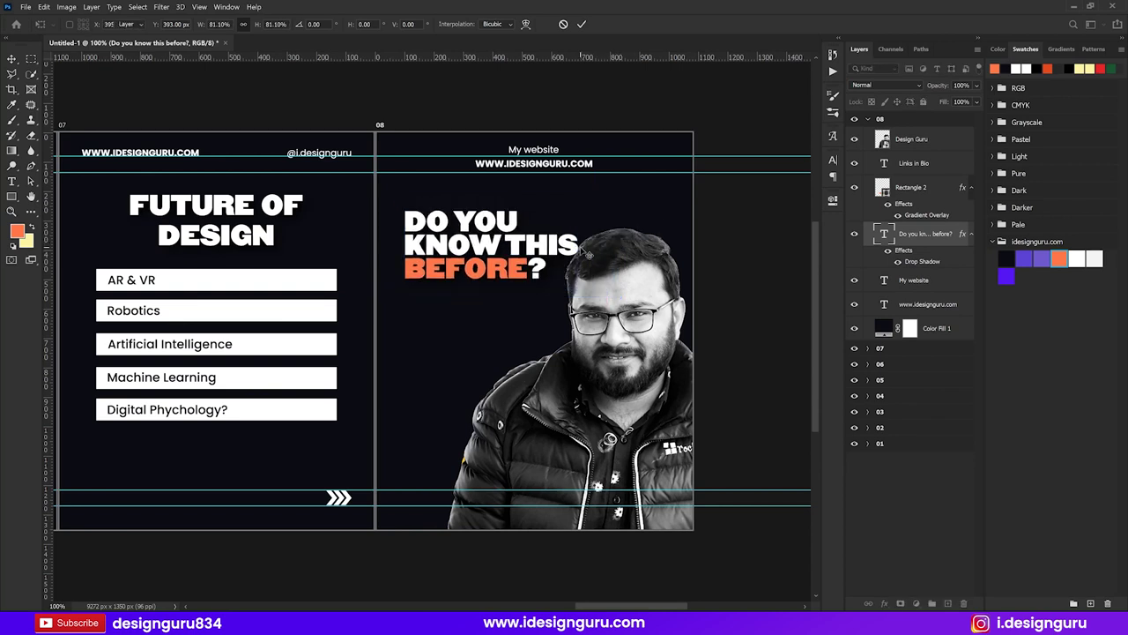
pyautogui.moveTo(607, 332); pyautogui.dragTo(628, 331)
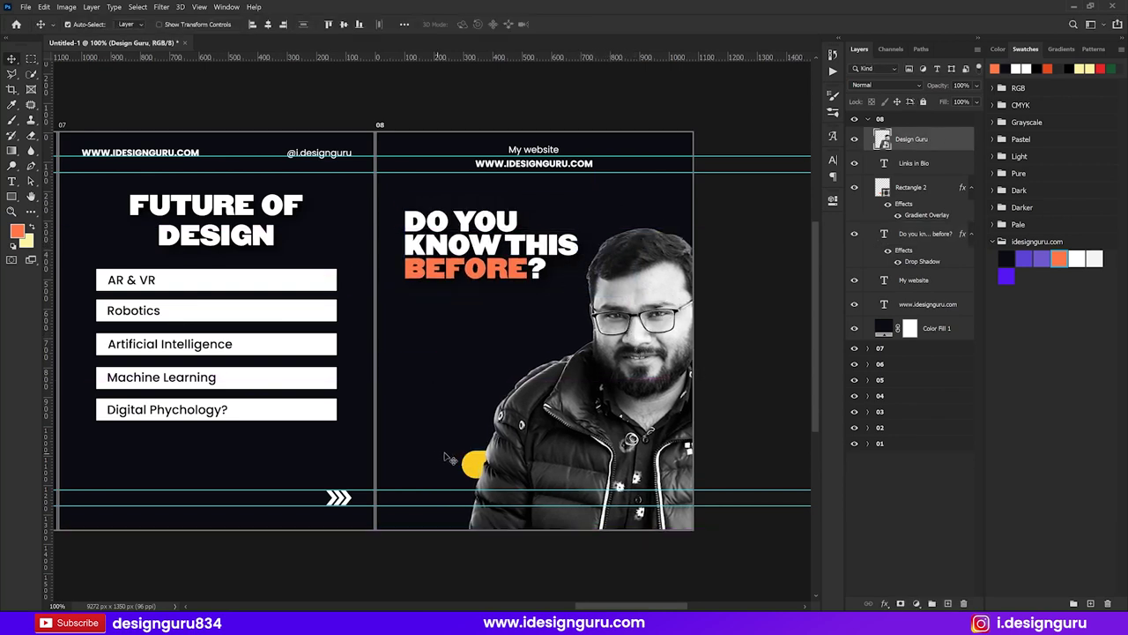
# Step: Bring Rectangle 2 and Links in Bio above the photo and move the button under the headline
pyautogui.click(935, 189)
pyautogui.keyDown('shift'); pyautogui.click(927, 166); pyautogui.keyUp('shift')
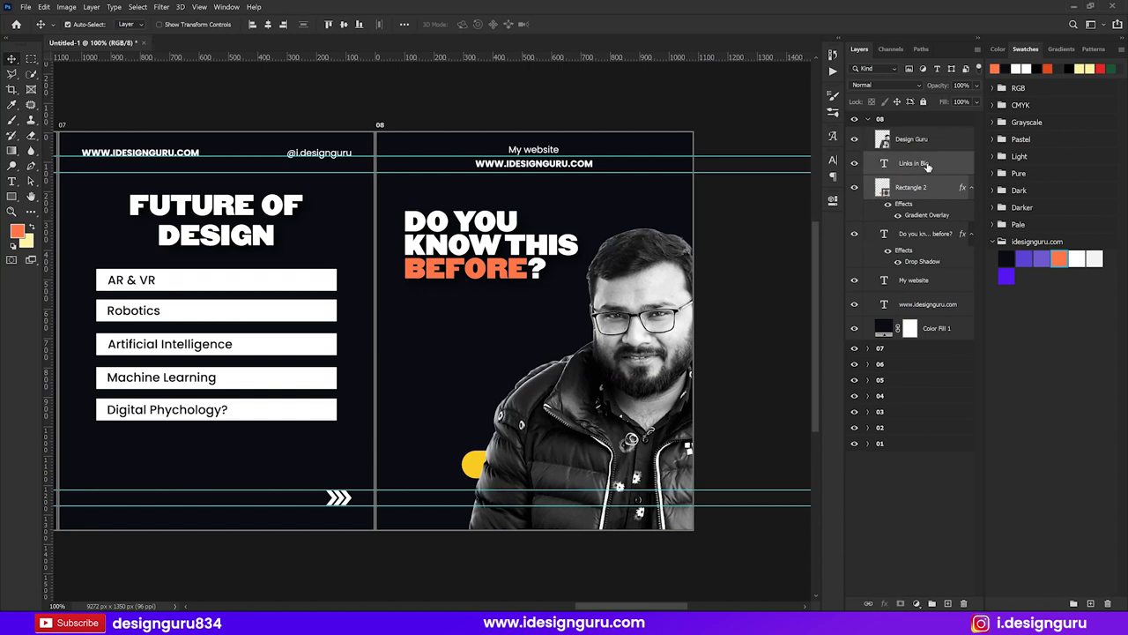
pyautogui.hotkey('ctrl', ']')
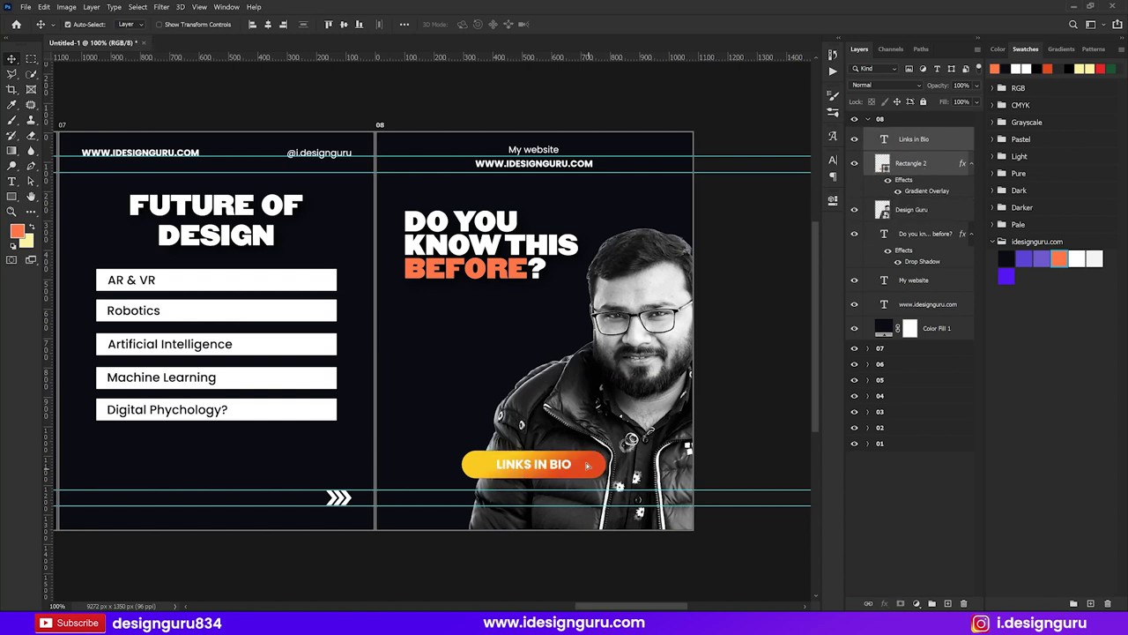
pyautogui.moveTo(521, 473); pyautogui.dragTo(527, 315)
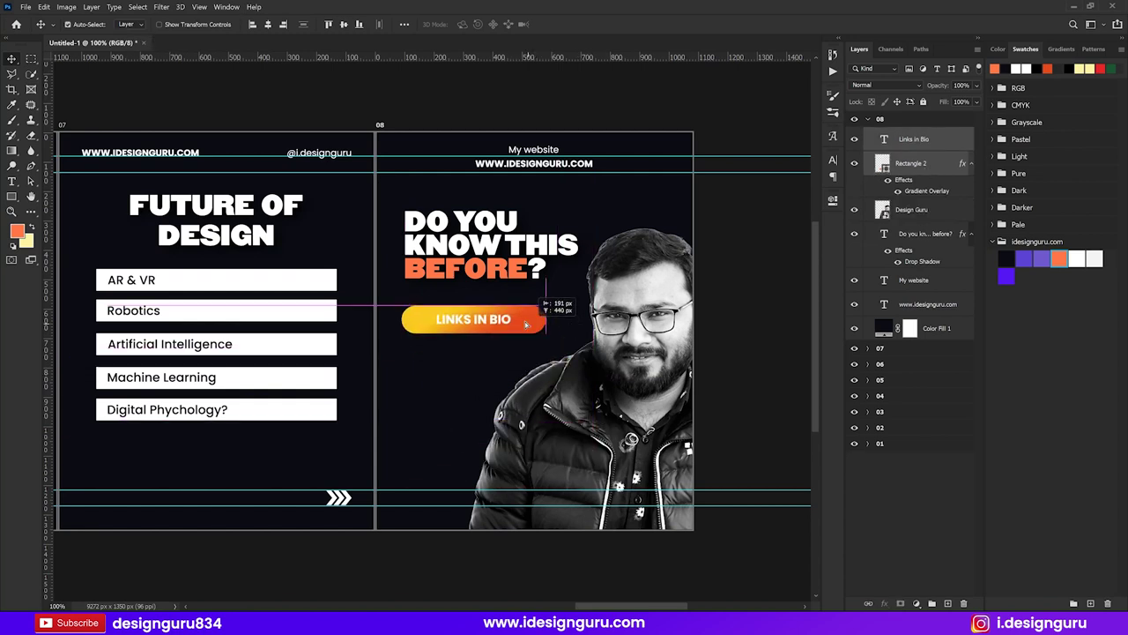
pyautogui.click(773, 320)
pyautogui.scroll(-3, 773, 319)
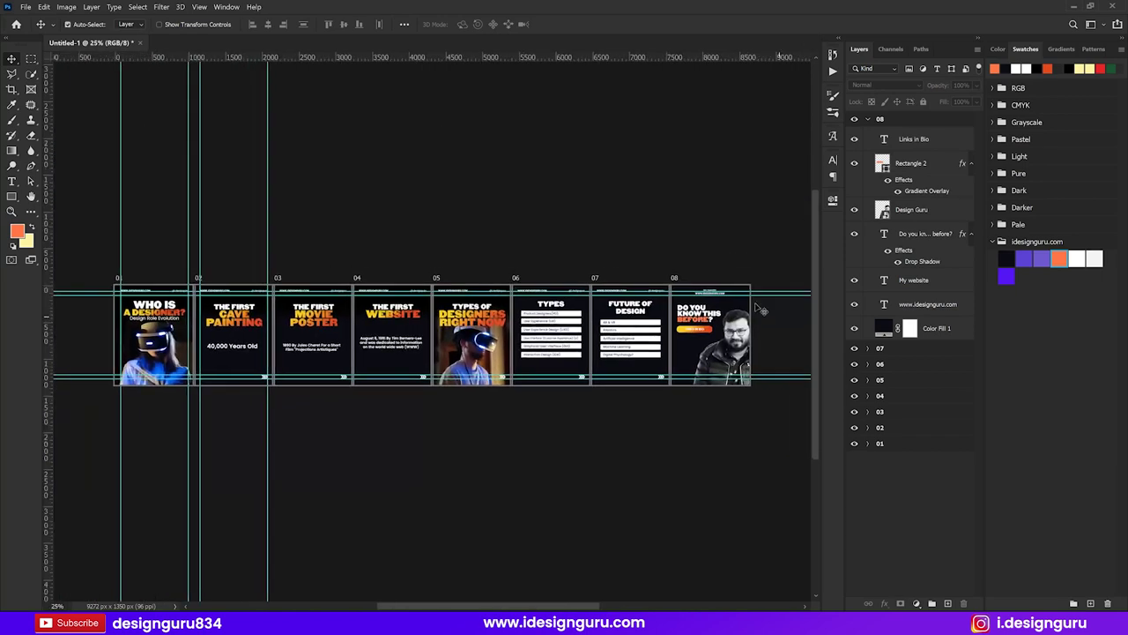
# Step: Hide the guides and save as Carosule.psd in Desktop's How i Make My Carousle design folder
pyautogui.hotkey('ctrl', ';')
pyautogui.hotkey('ctrl', 's')
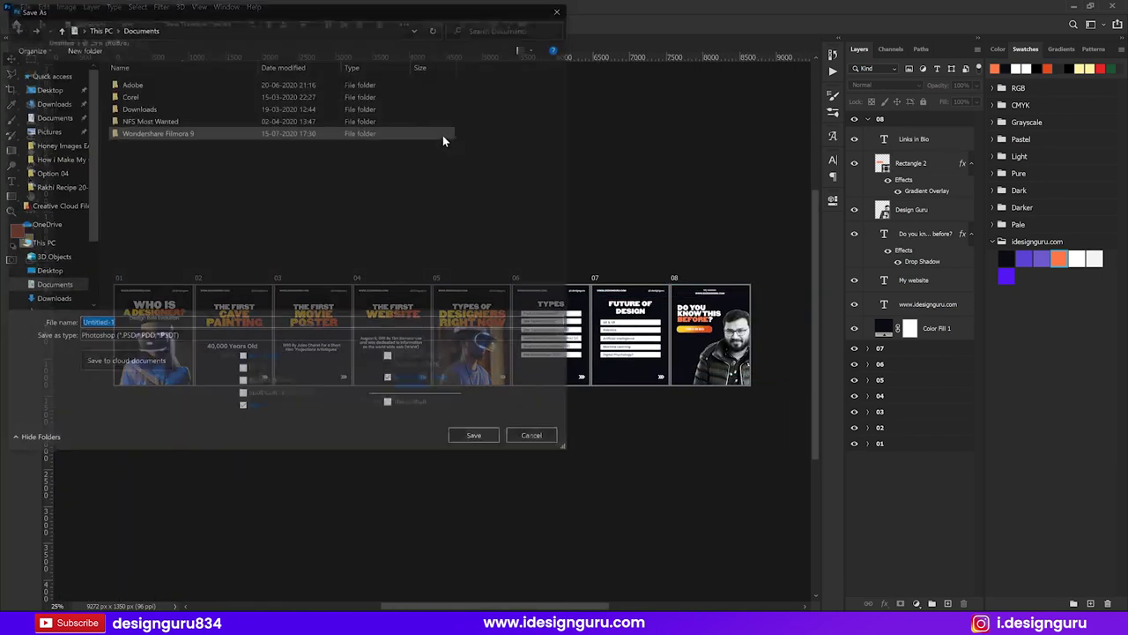
pyautogui.click(46, 87)
pyautogui.doubleClick(142, 102)
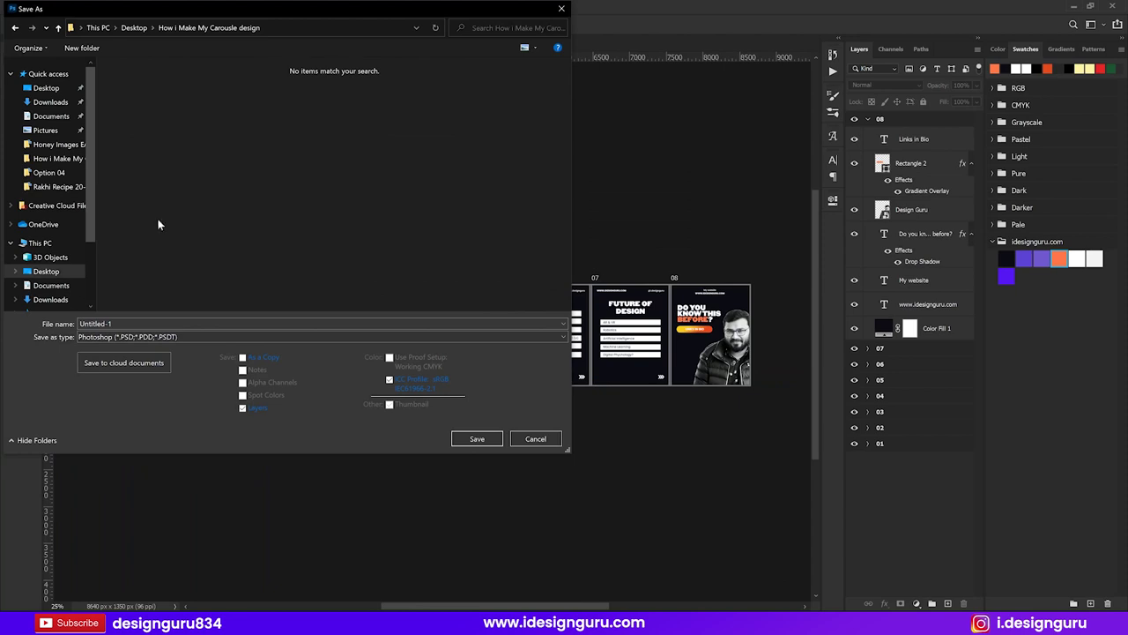
pyautogui.click(169, 323)
pyautogui.write('Car')
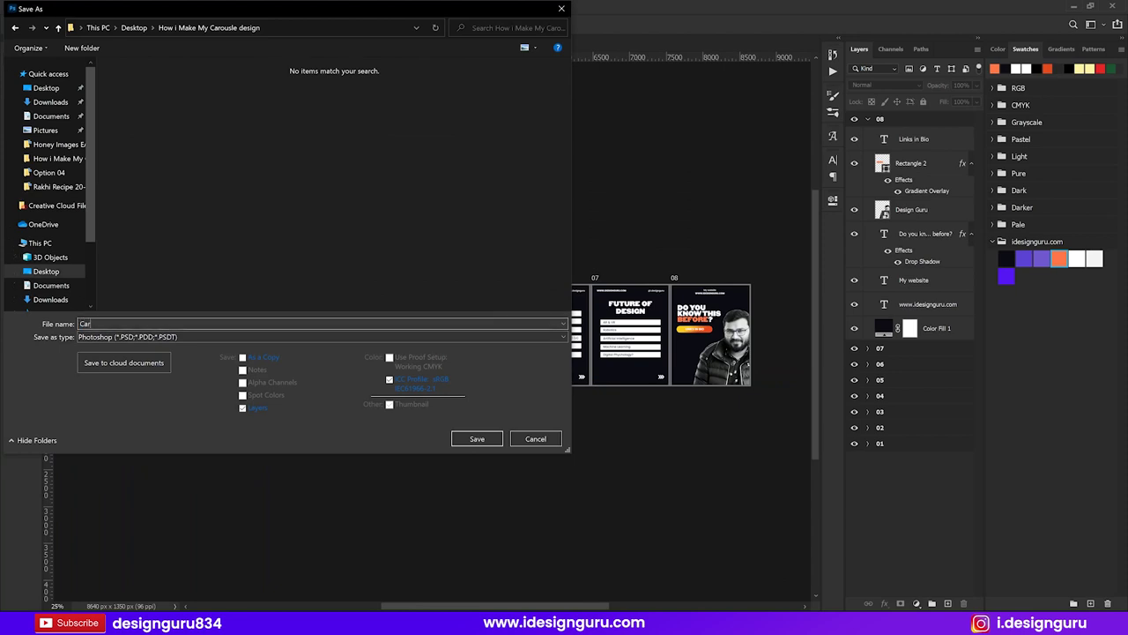
pyautogui.write('osule')
pyautogui.press('Return')
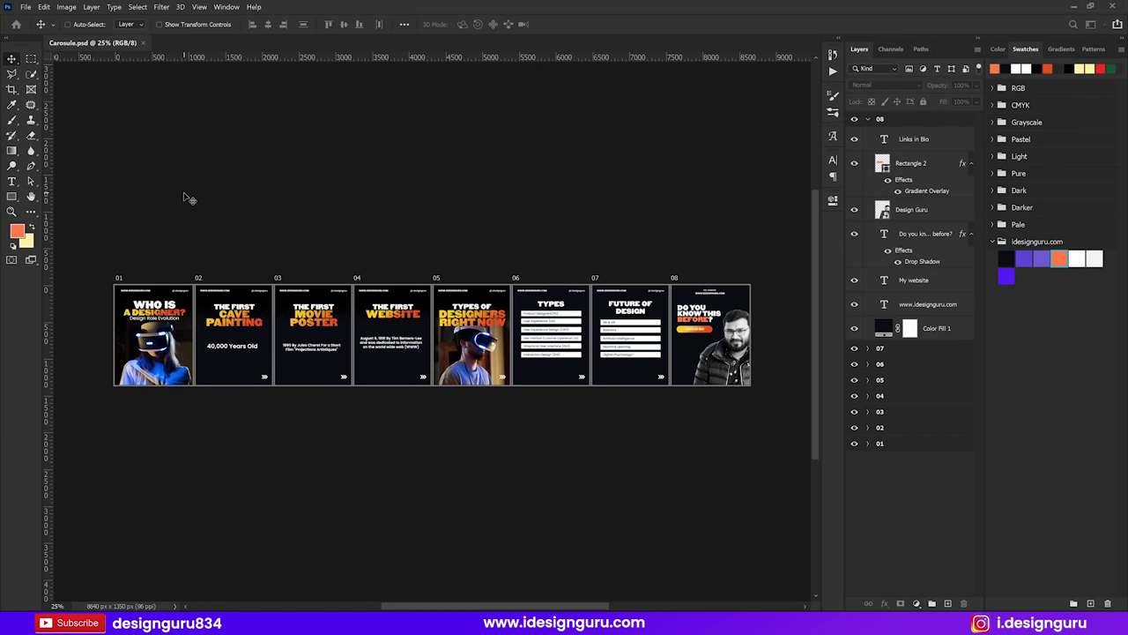
# Step: Export all eight artboards as 1080×1350 JPGs at 100% quality via Export As
pyautogui.hotkey('ctrl', 'alt', 'shift', 'w')
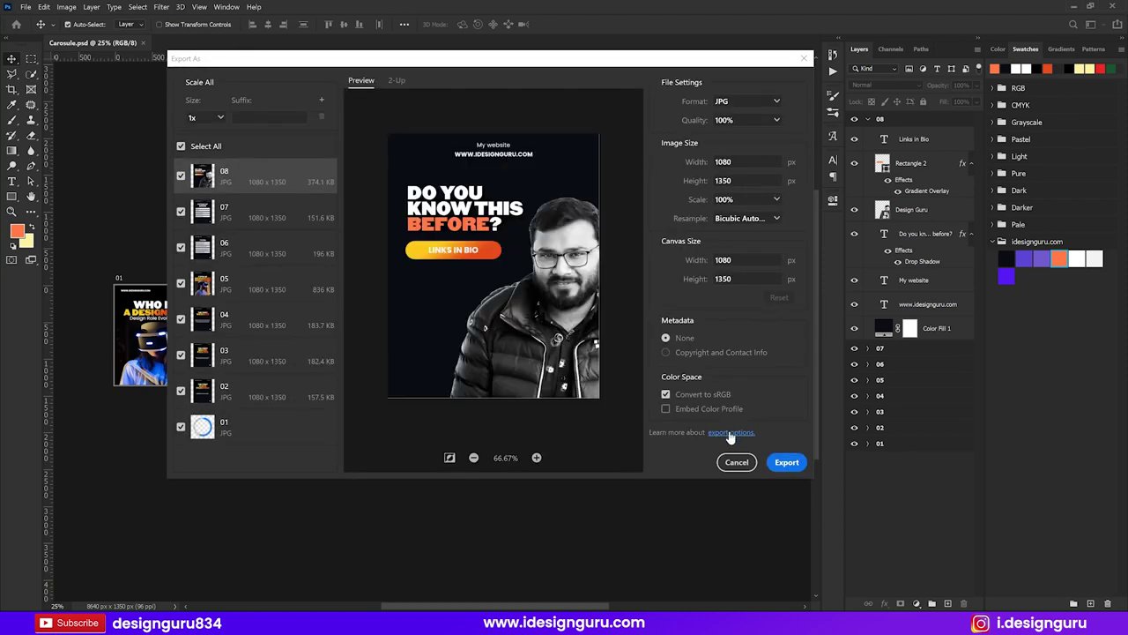
pyautogui.click(737, 465)
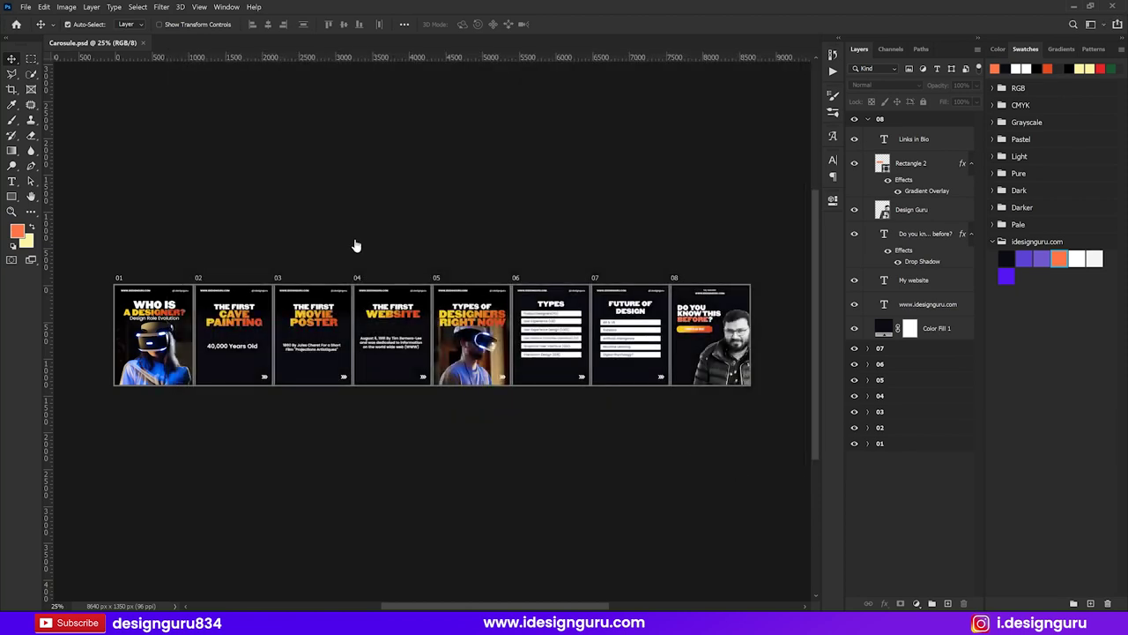
pyautogui.click(26, 7)
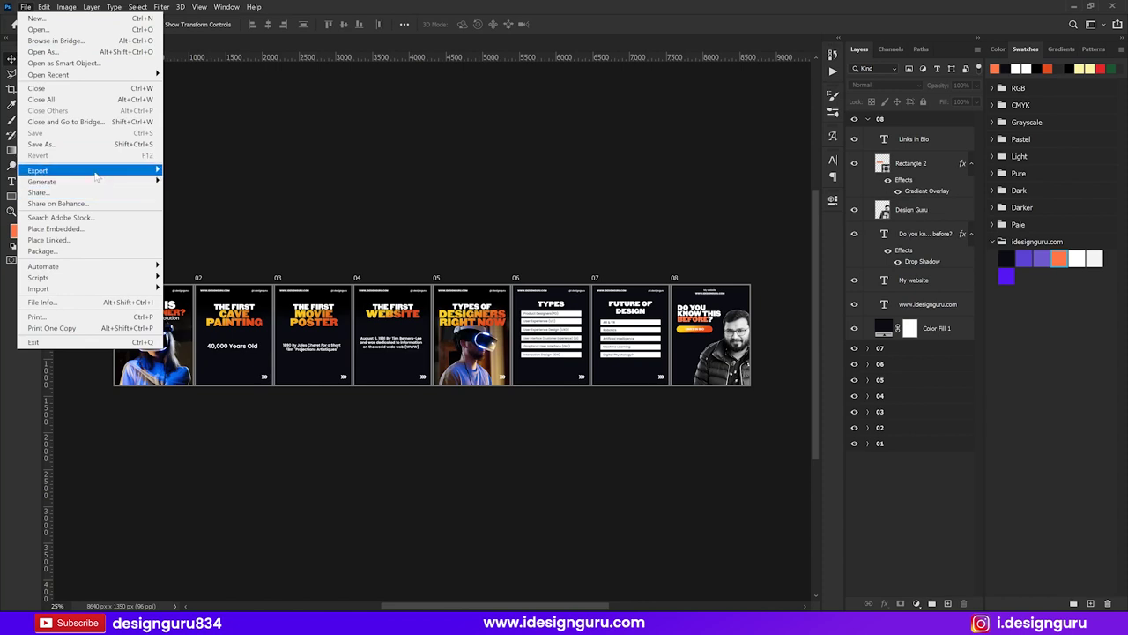
pyautogui.moveTo(38, 170)
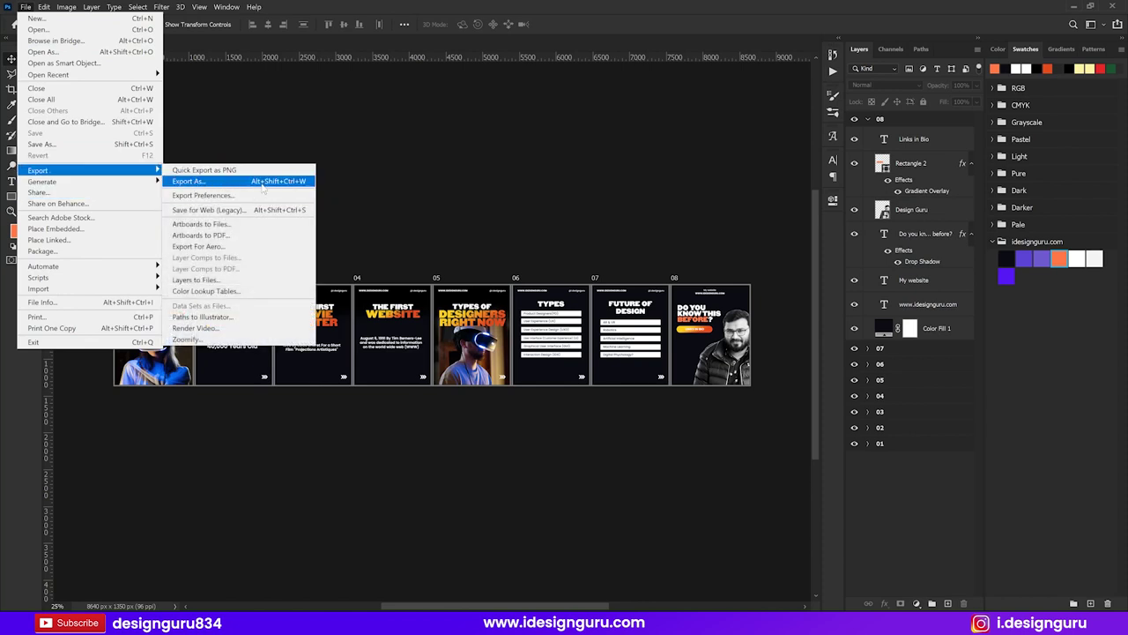
pyautogui.click(287, 183)
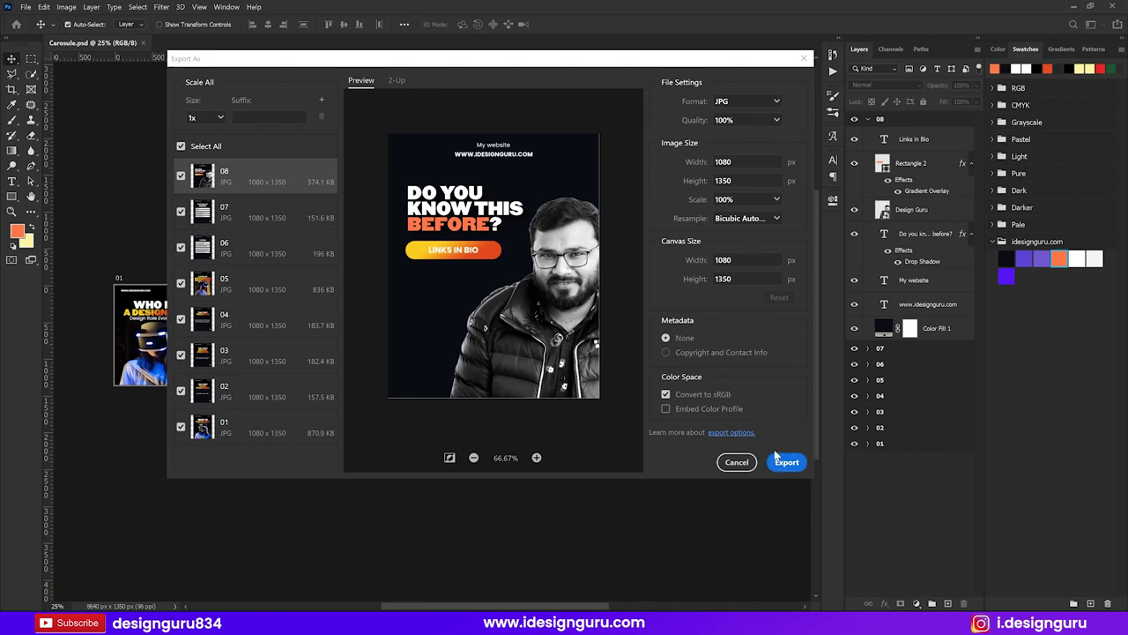
pyautogui.click(781, 460)
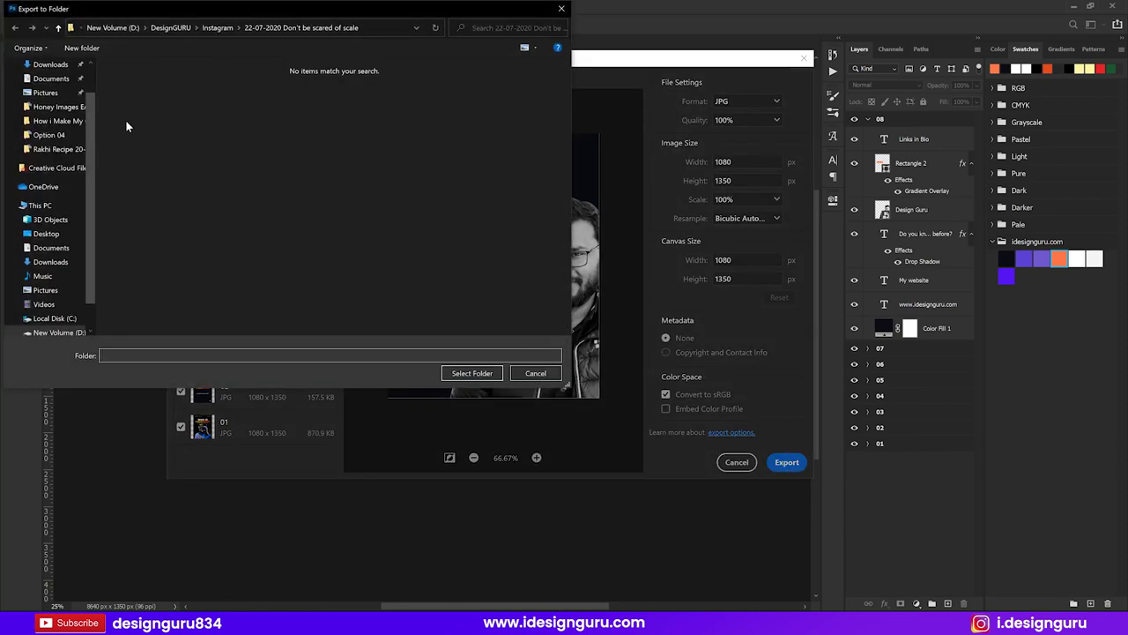
# Step: Choose the Desktop's How i Make My Carousle design folder as the export destination
pyautogui.moveTo(42, 186)
pyautogui.click(46, 234)
pyautogui.doubleClick(128, 93)
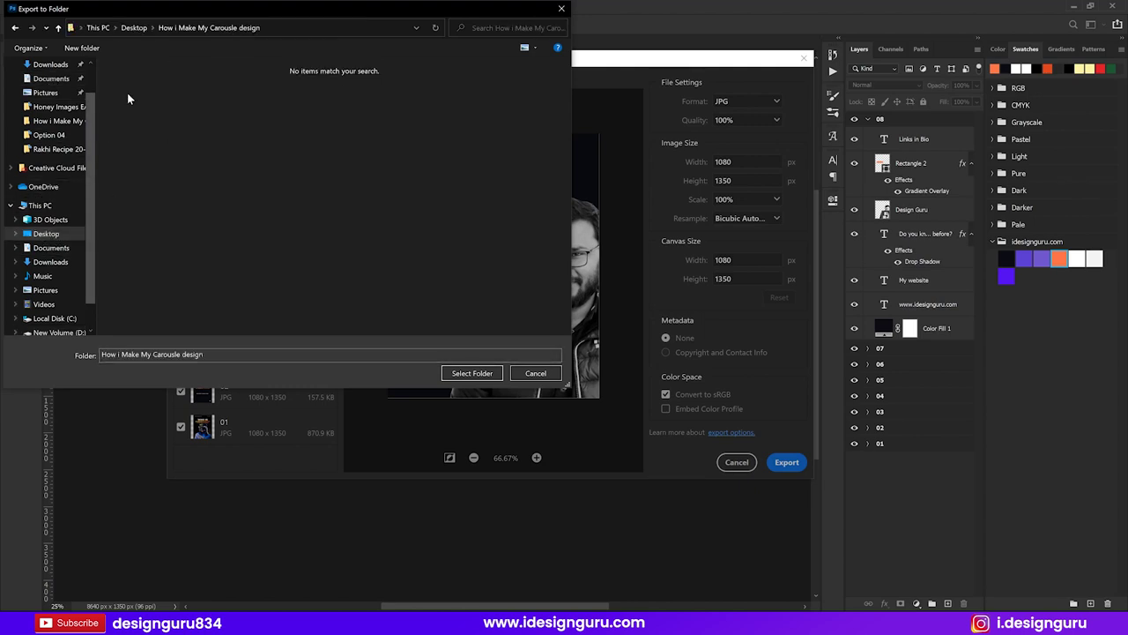
pyautogui.click(458, 373)
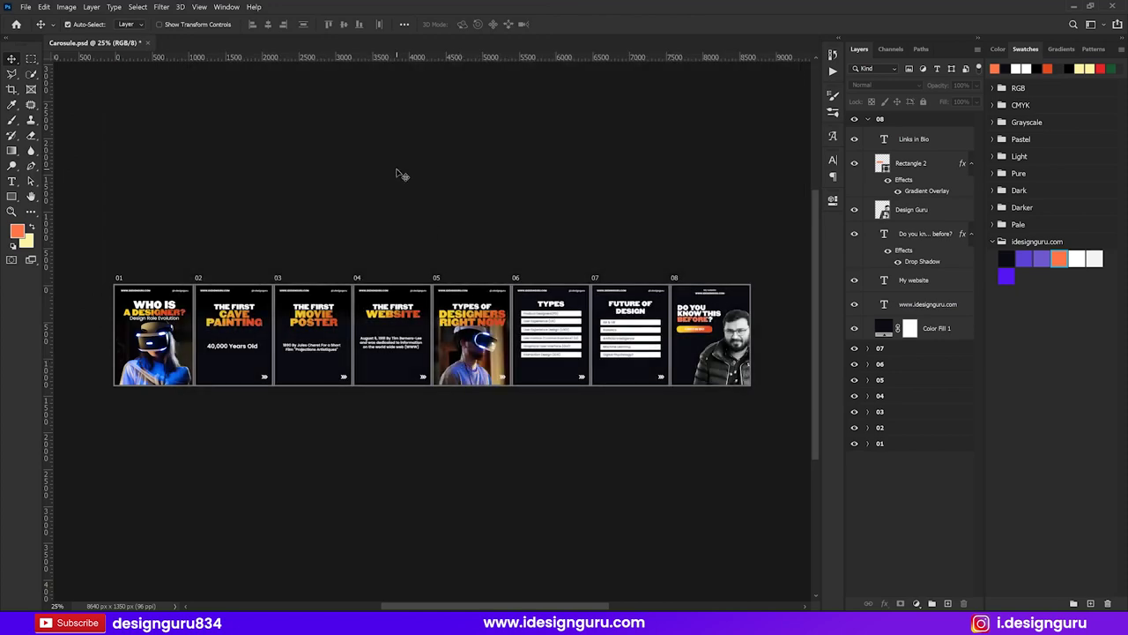
pyautogui.hotkey('alt', 'Tab')
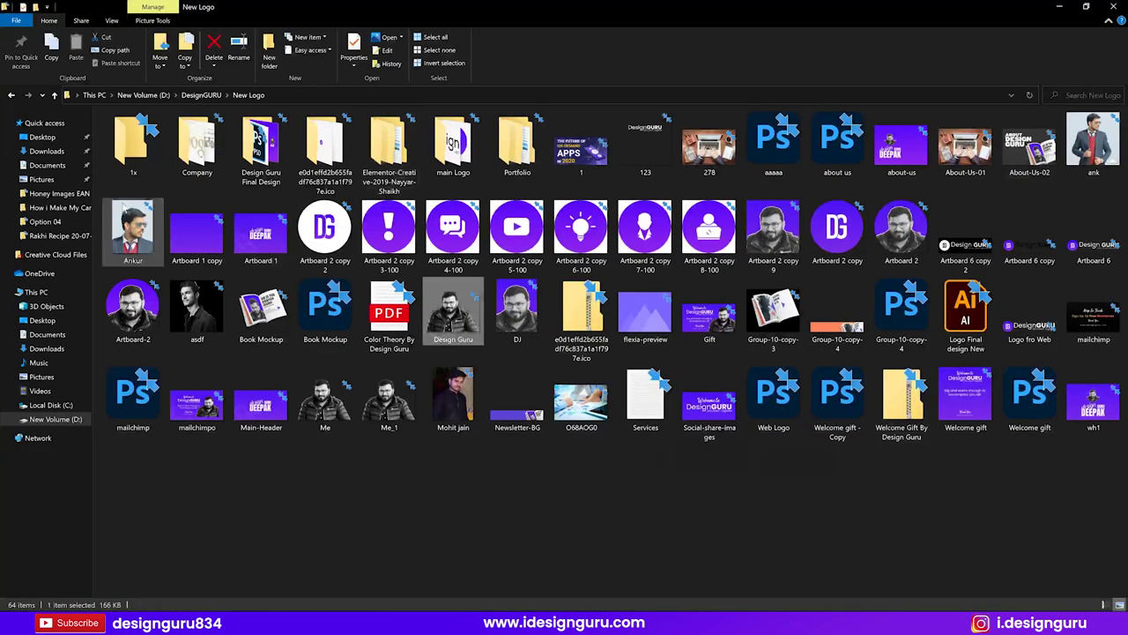
# Step: Open slide 01 from the How i Make My Carousle design folder and step through the exported slides
pyautogui.click(42, 136)
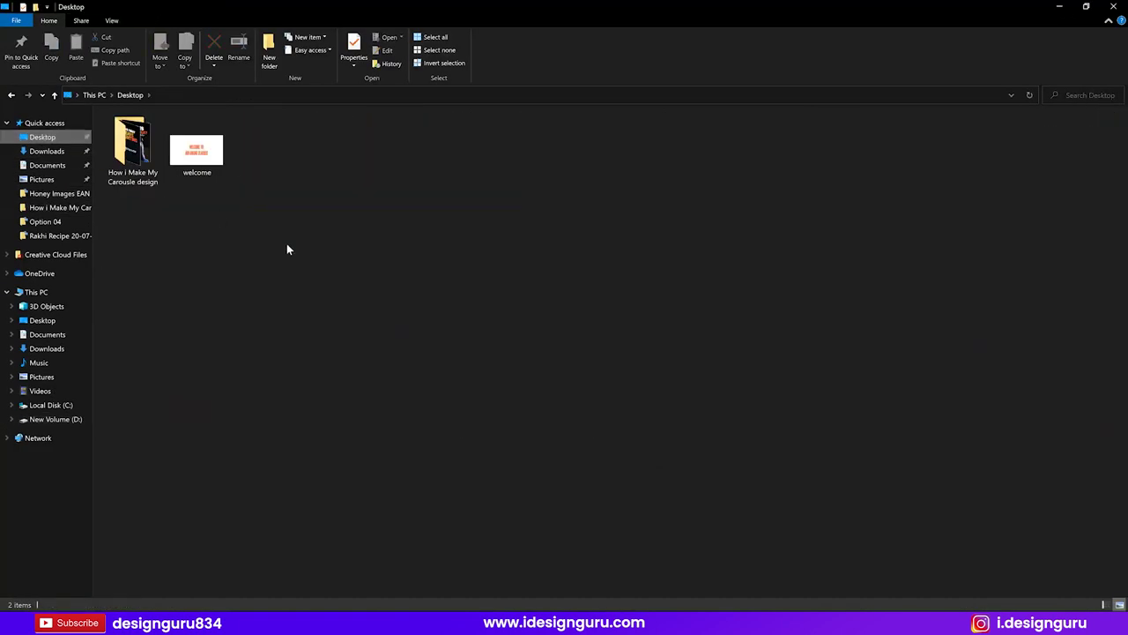
pyautogui.doubleClick(107, 158)
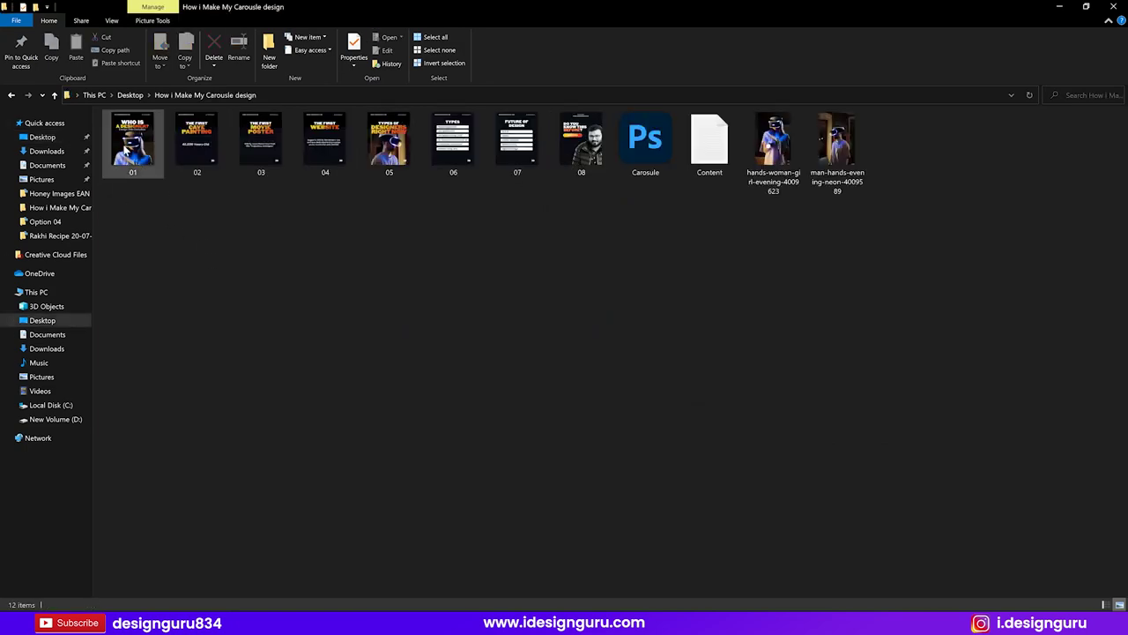
pyautogui.doubleClick(127, 145)
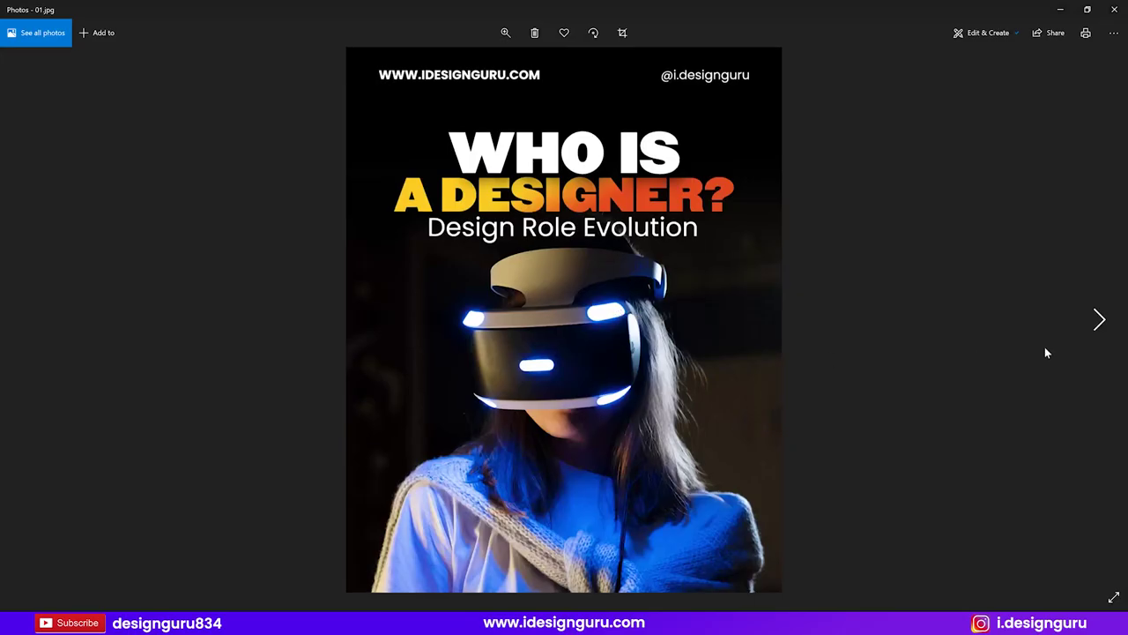
pyautogui.click(1099, 321)
pyautogui.click(1101, 323)
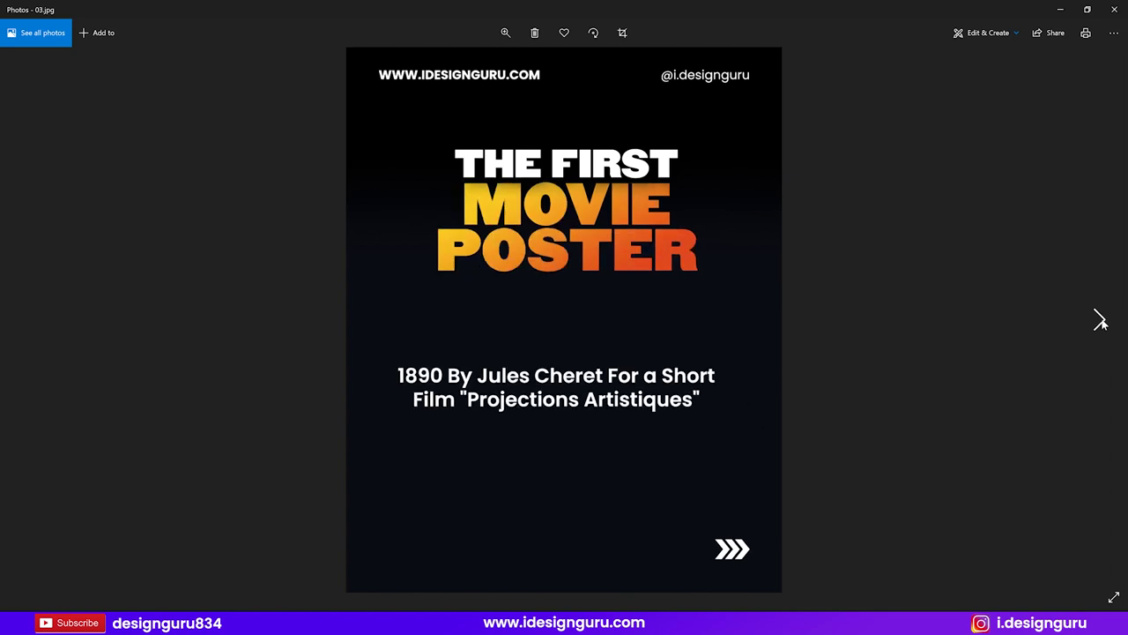
pyautogui.click(1100, 322)
pyautogui.click(1101, 323)
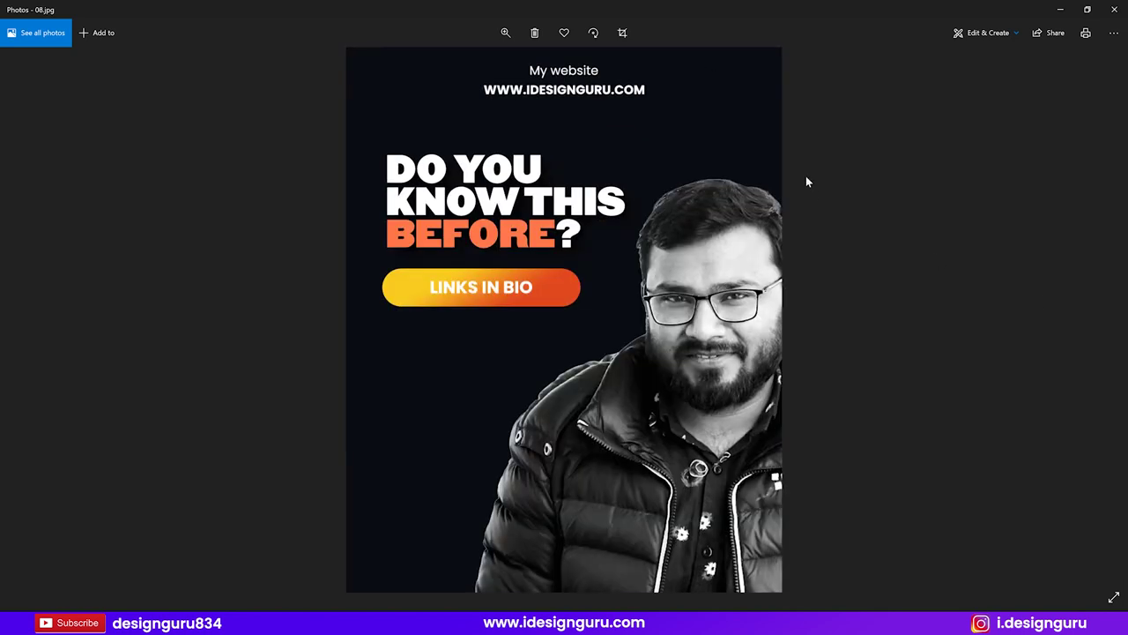
# Step: Close Windows Photos and refresh the carousel folder to show all twelve files
pyautogui.click(1115, 9)
pyautogui.rightClick(471, 234)
pyautogui.click(490, 285)
pyautogui.rightClick(490, 284)
pyautogui.click(513, 332)
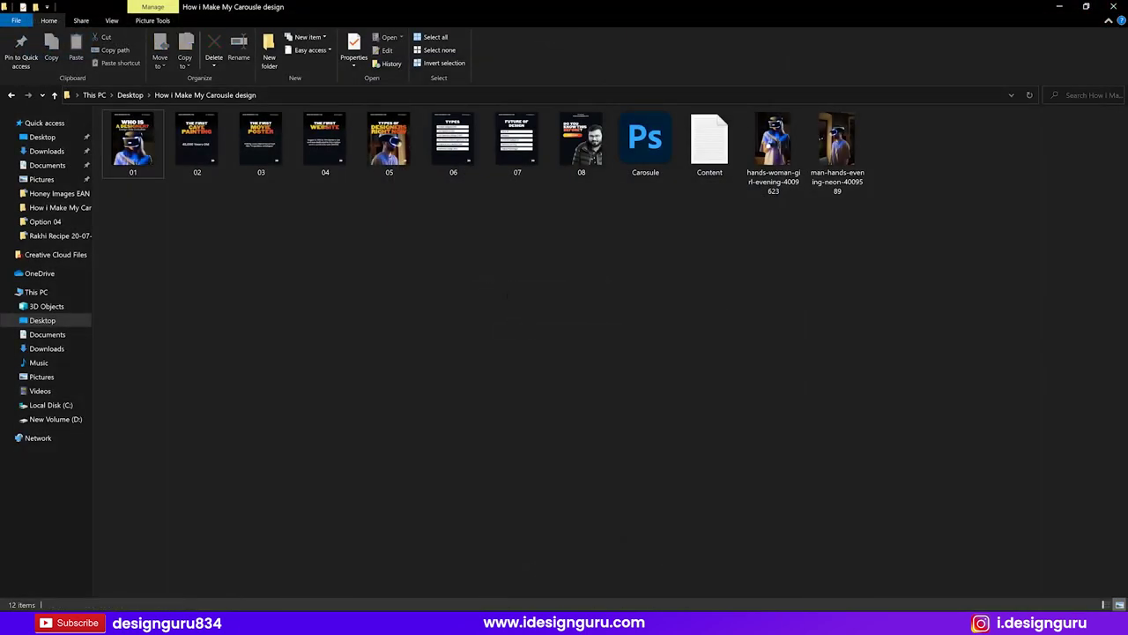
pyautogui.doubleClick(709, 141)
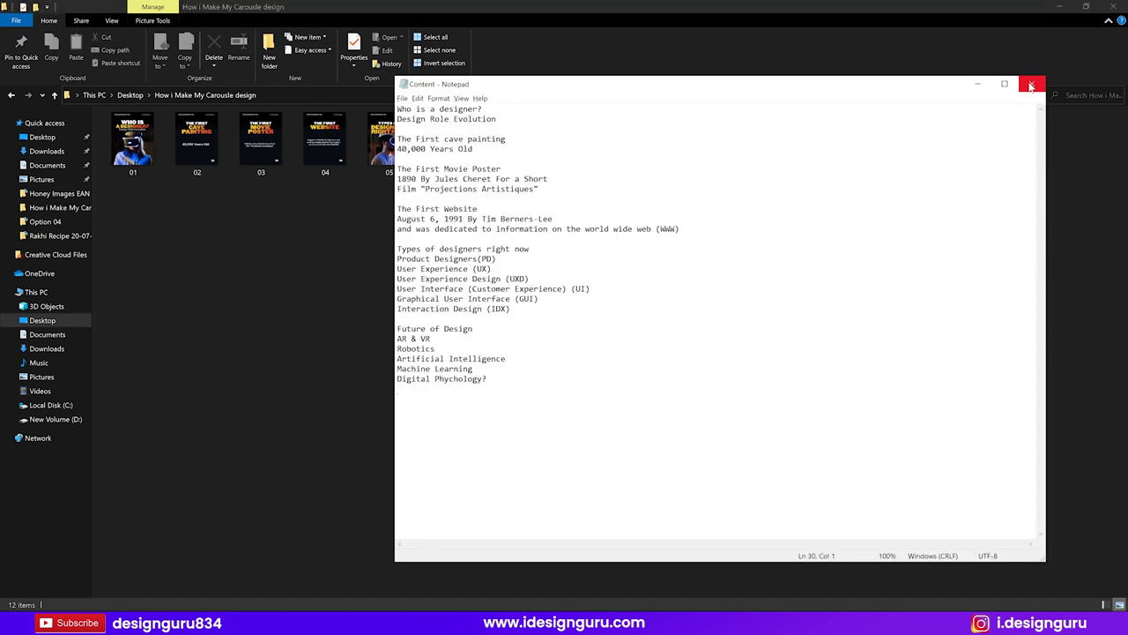
pyautogui.click(1032, 84)
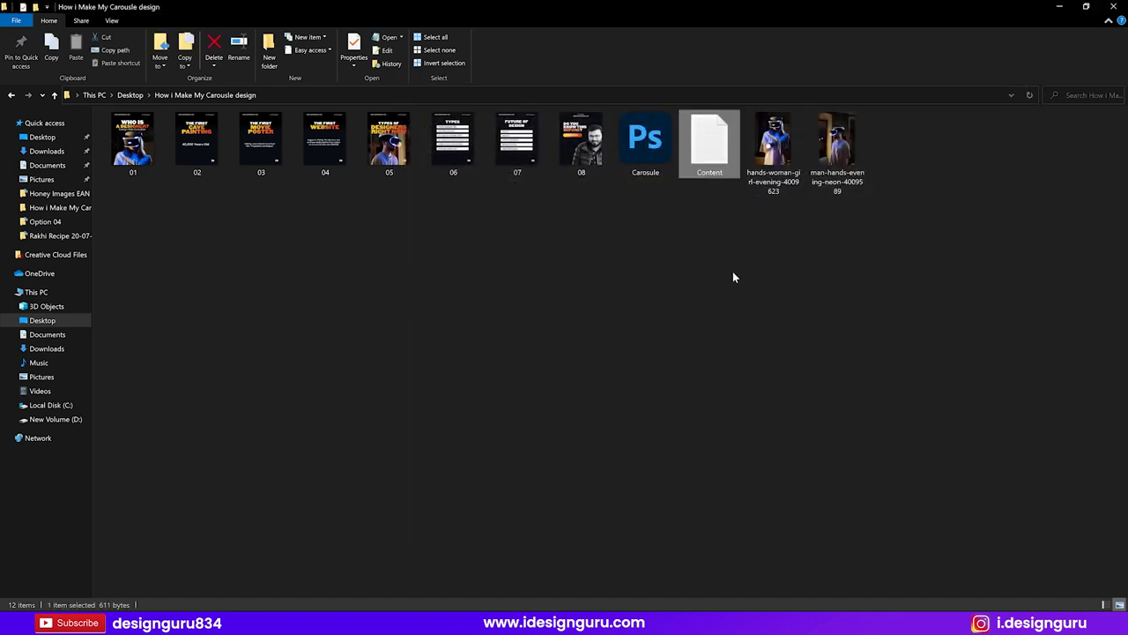
pyautogui.rightClick(720, 282)
pyautogui.click(719, 279)
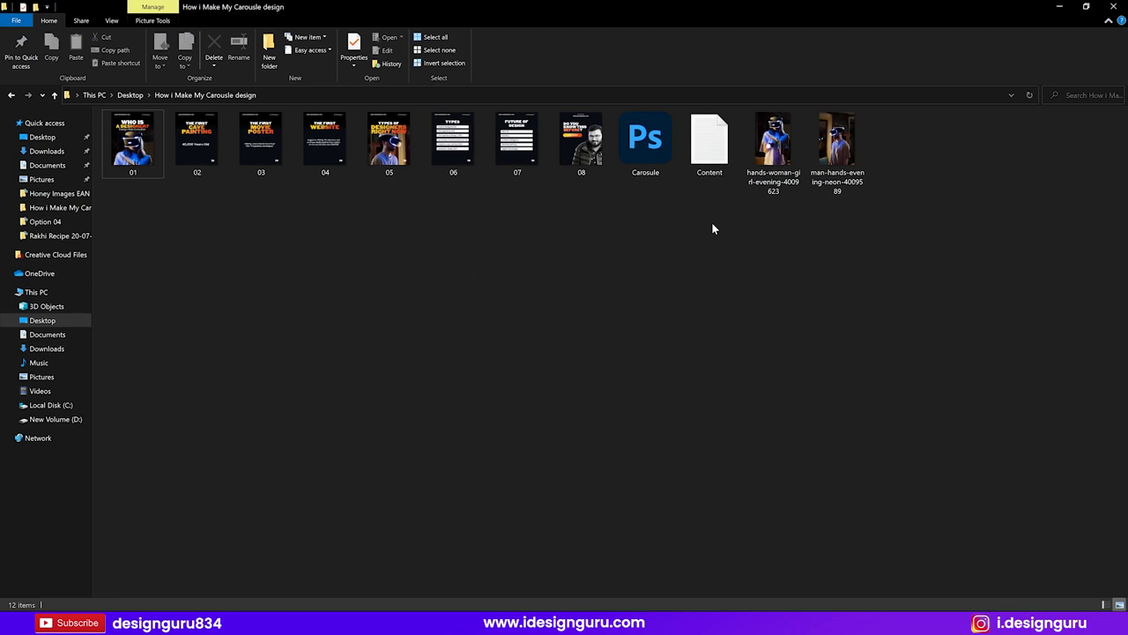
pyautogui.moveTo(759, 246); pyautogui.dragTo(937, 155)
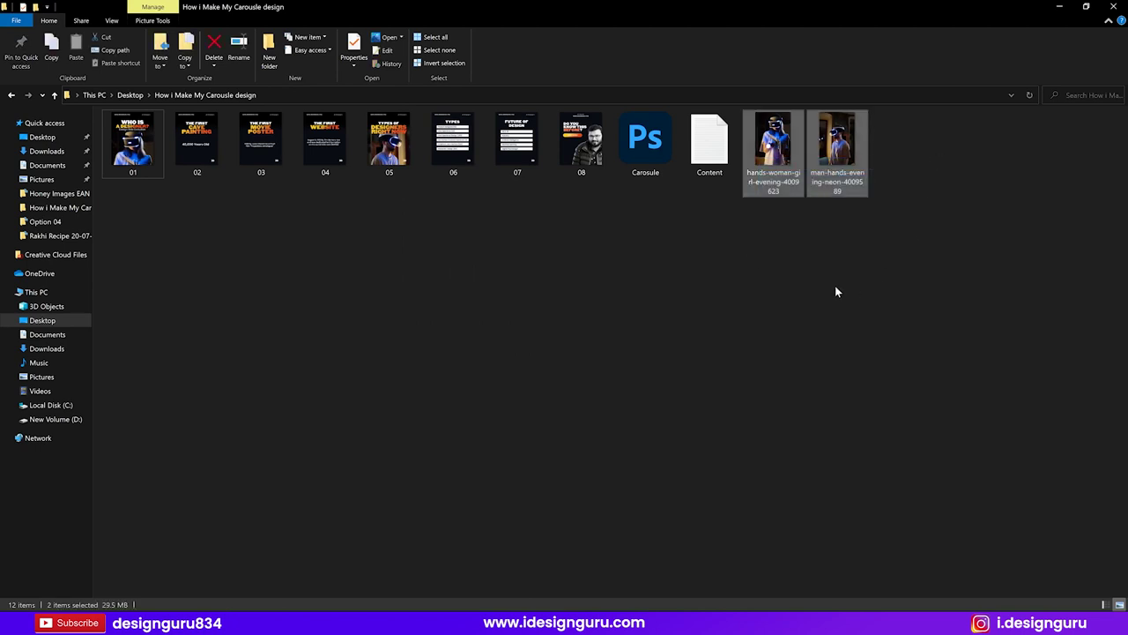
pyautogui.rightClick(635, 293)
pyautogui.click(653, 338)
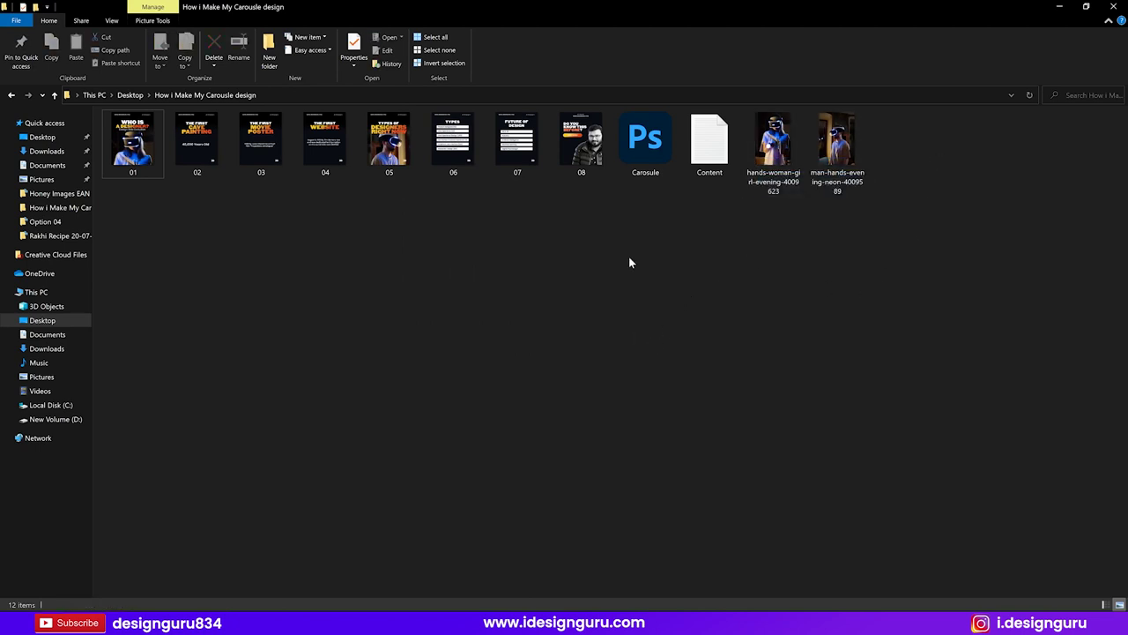
pyautogui.click(379, 152)
pyautogui.click(144, 152)
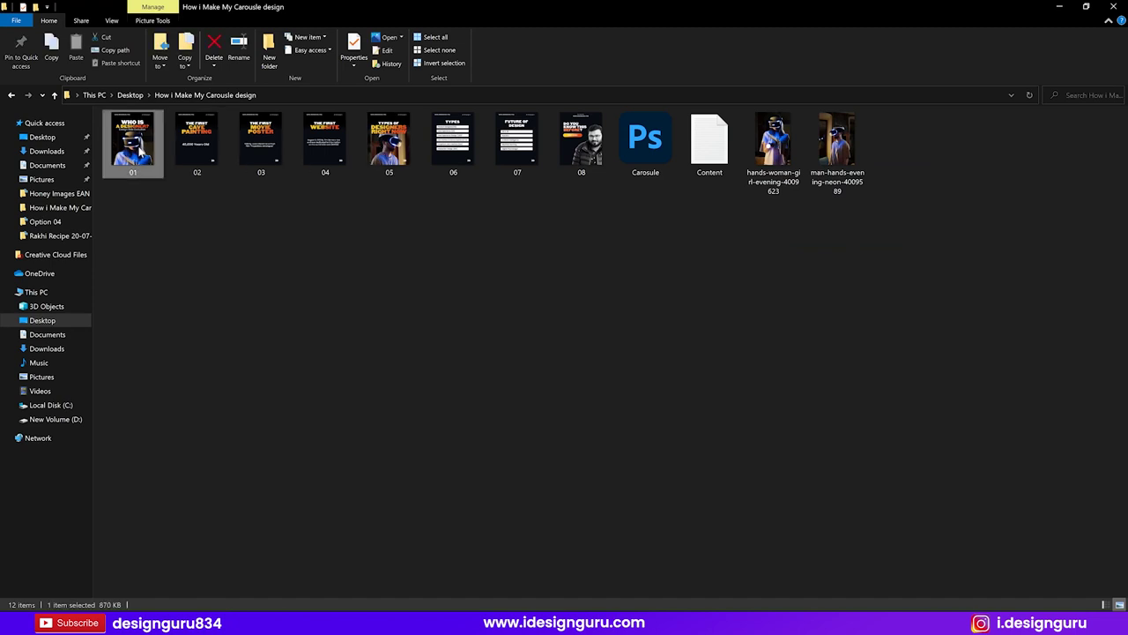
pyautogui.rightClick(425, 230)
pyautogui.click(453, 281)
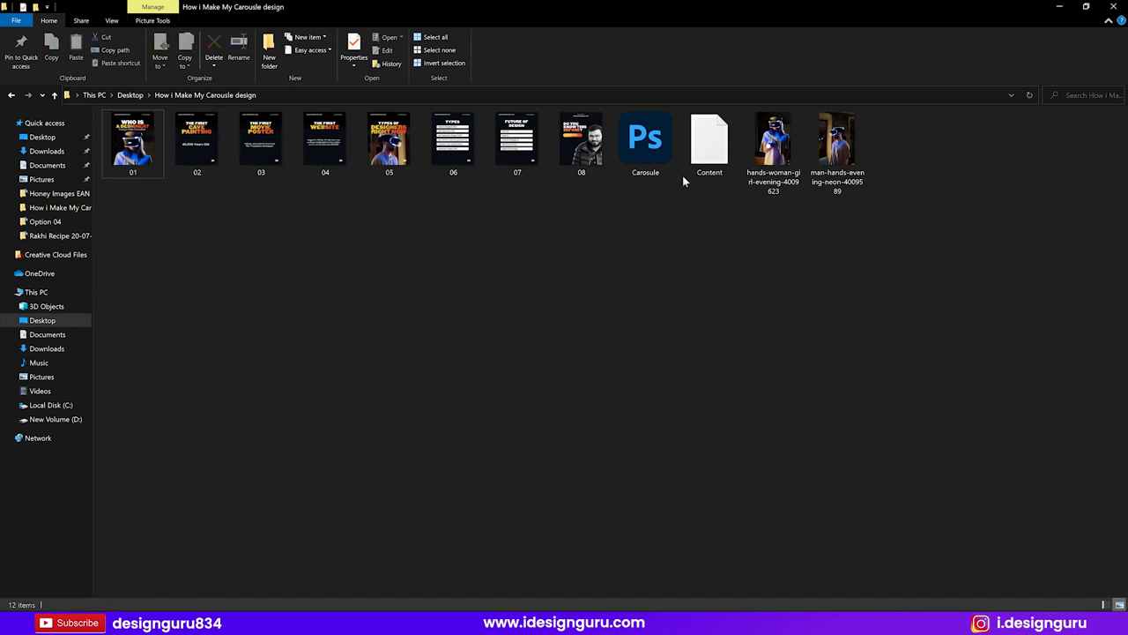
pyautogui.doubleClick(131, 137)
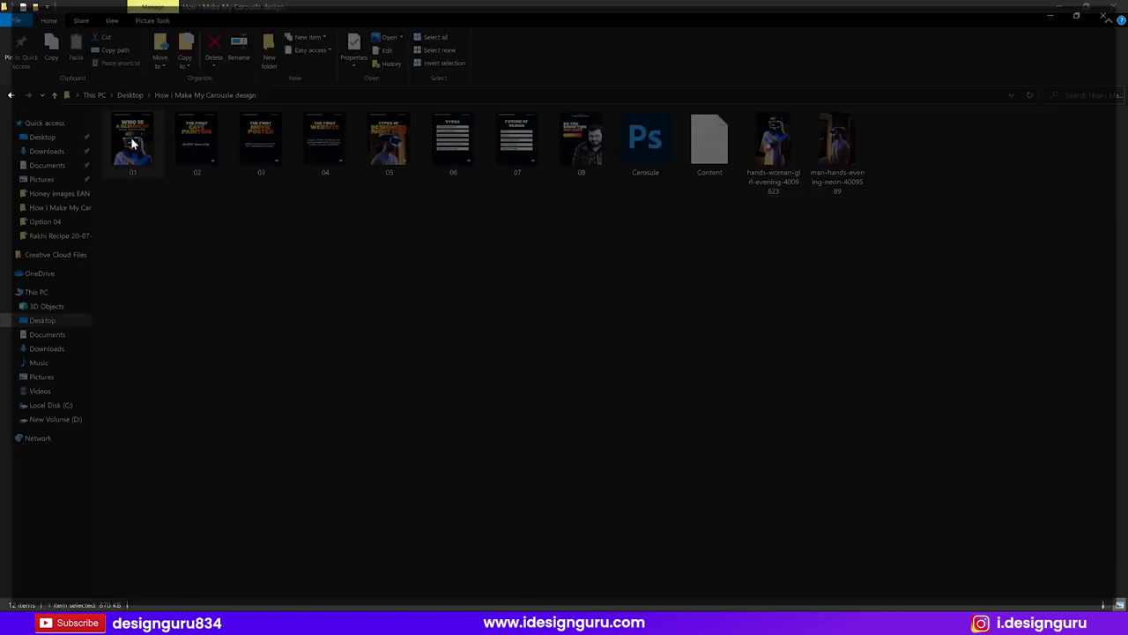
pyautogui.press('Right')
pyautogui.press('Right')
pyautogui.press('Right')
pyautogui.press('Right')
pyautogui.press('Right')
pyautogui.press('Right')
pyautogui.click(1115, 9)
pyautogui.rightClick(333, 295)
pyautogui.click(361, 336)
pyautogui.rightClick(360, 336)
pyautogui.click(383, 380)
pyautogui.rightClick(489, 229)
pyautogui.click(513, 276)
pyautogui.rightClick(513, 281)
pyautogui.click(540, 328)
pyautogui.rightClick(635, 317)
pyautogui.click(653, 364)
pyautogui.rightClick(462, 352)
pyautogui.click(482, 397)
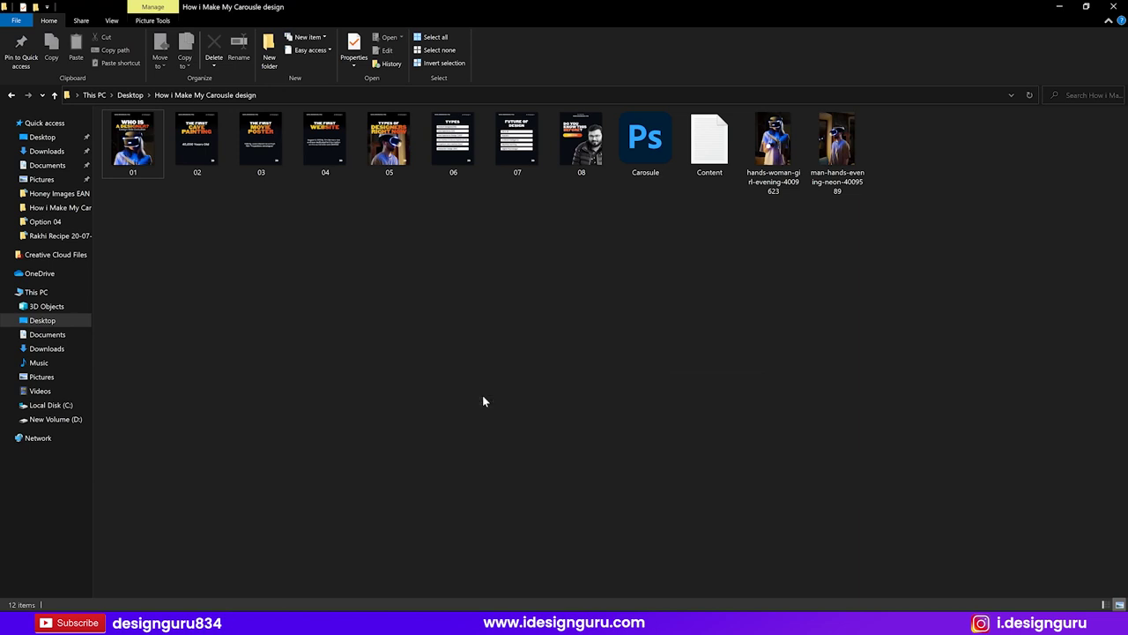